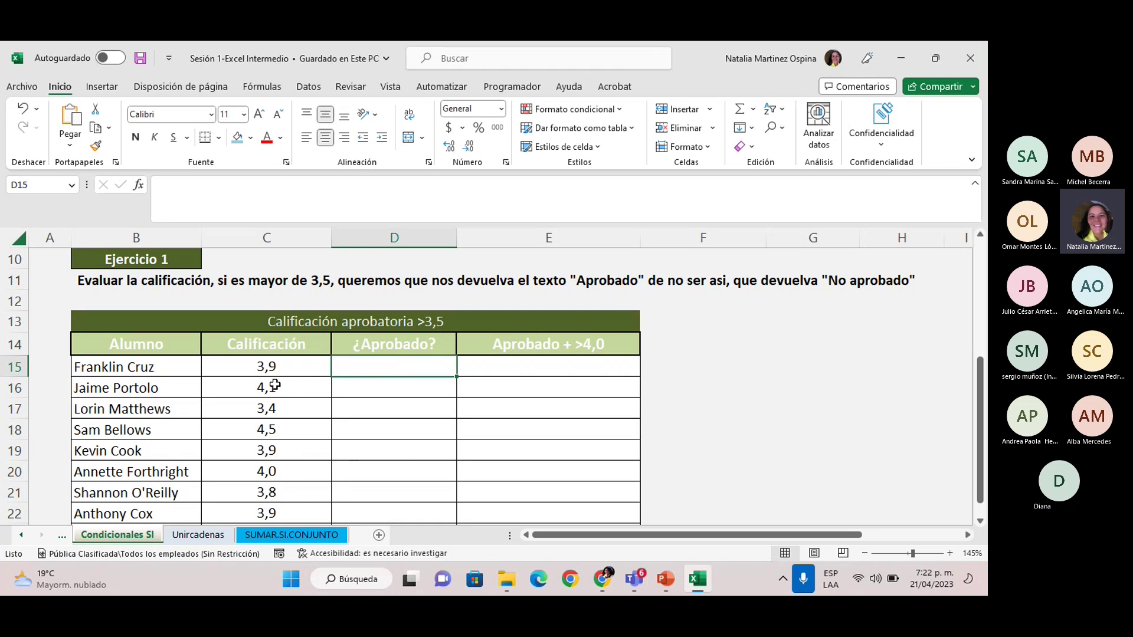
# Start an SI formula in D15 with the logical test C15>3,5.
pyautogui.click(417, 237)
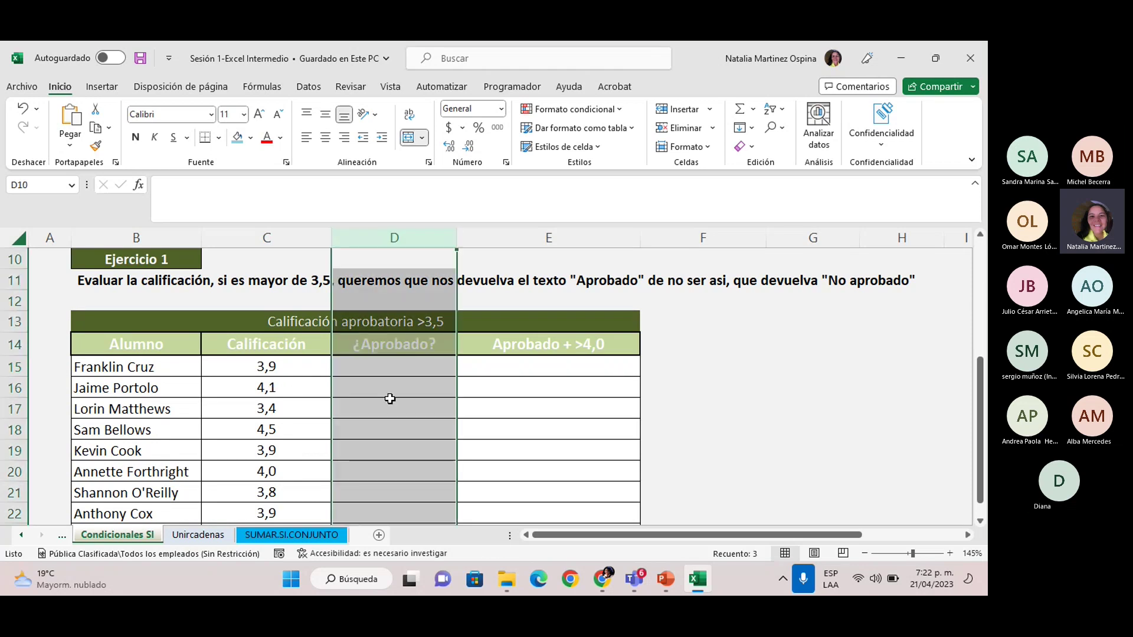
pyautogui.click(383, 363)
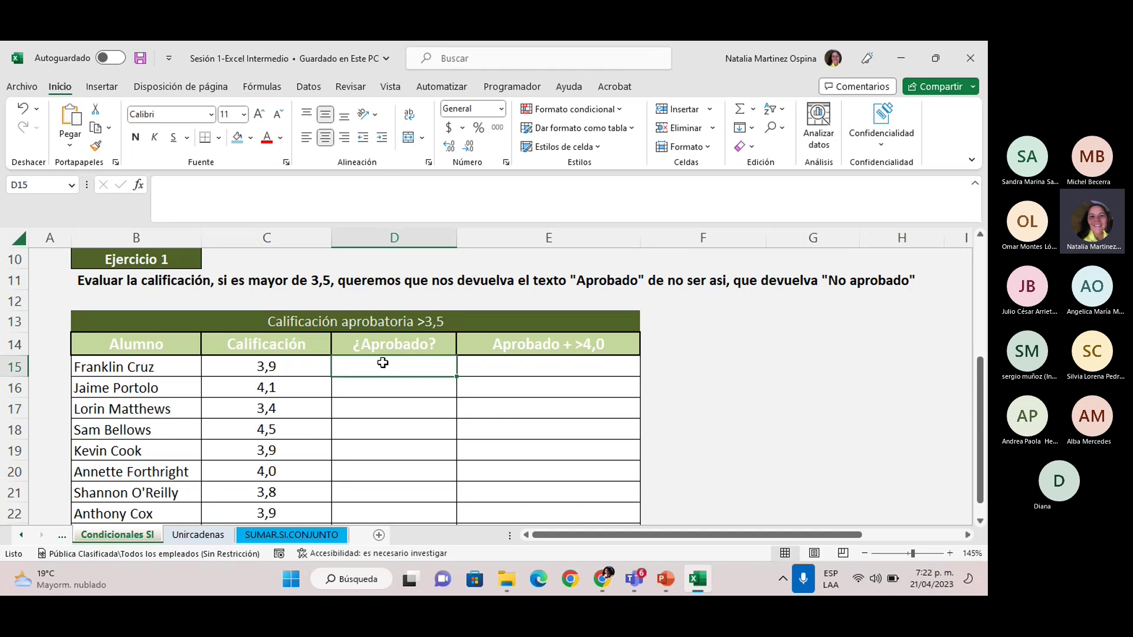
pyautogui.write('=si')
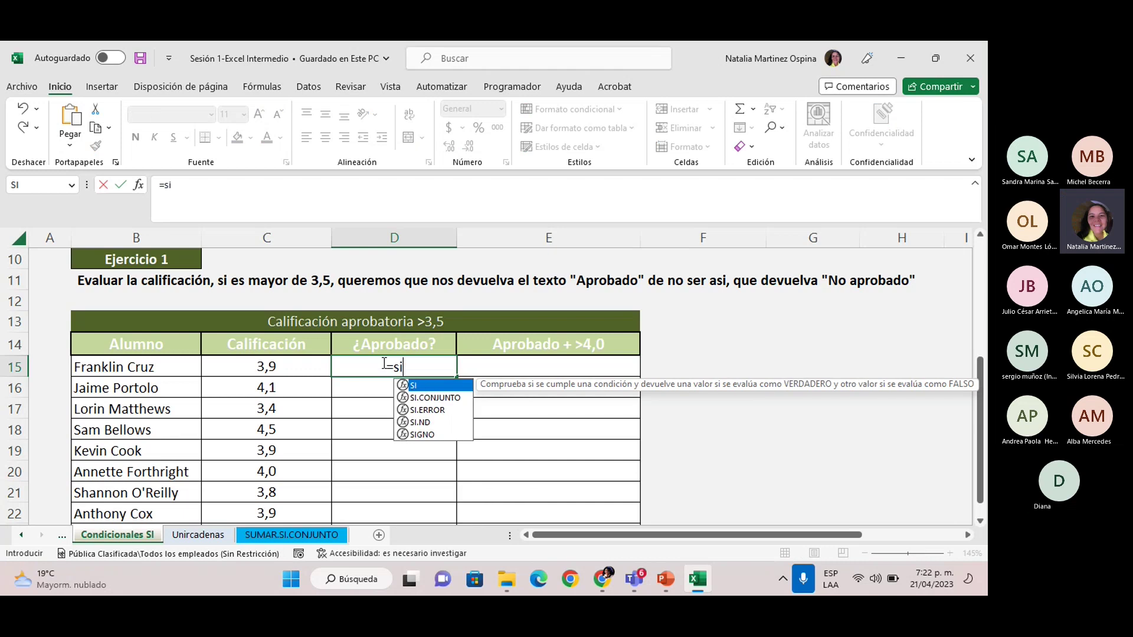
pyautogui.doubleClick(415, 384)
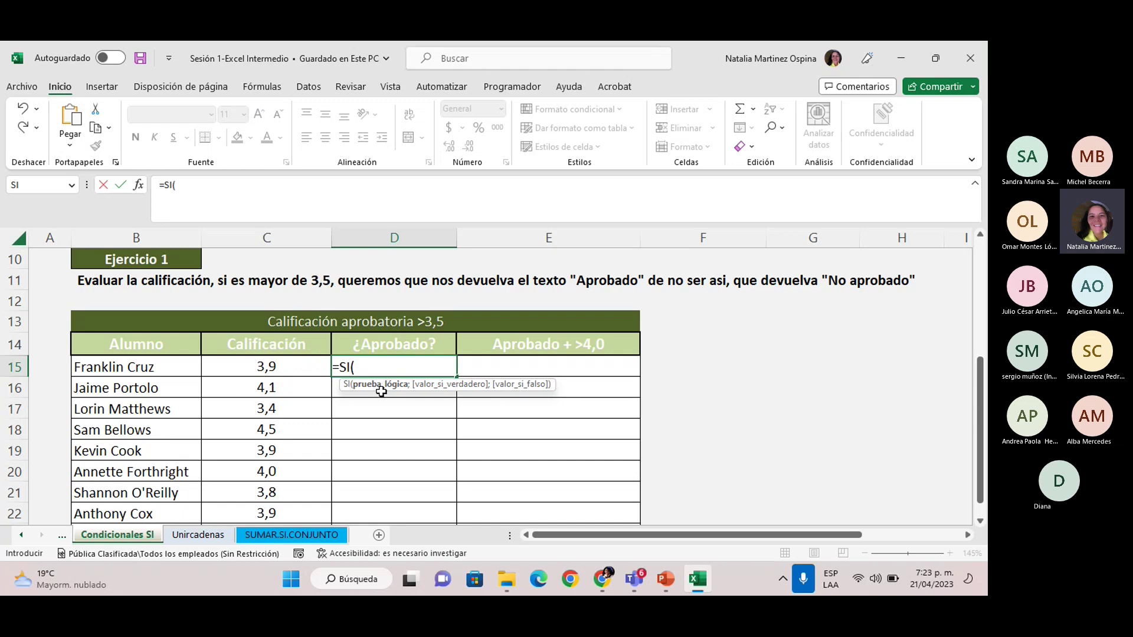
pyautogui.click(276, 369)
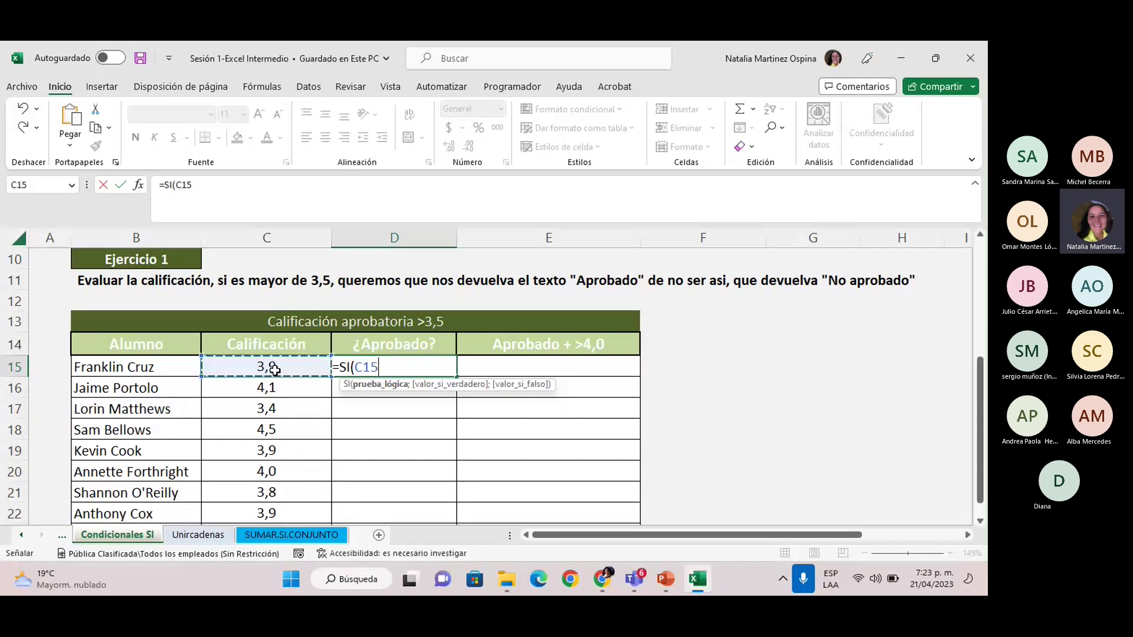
pyautogui.write('>3,5')
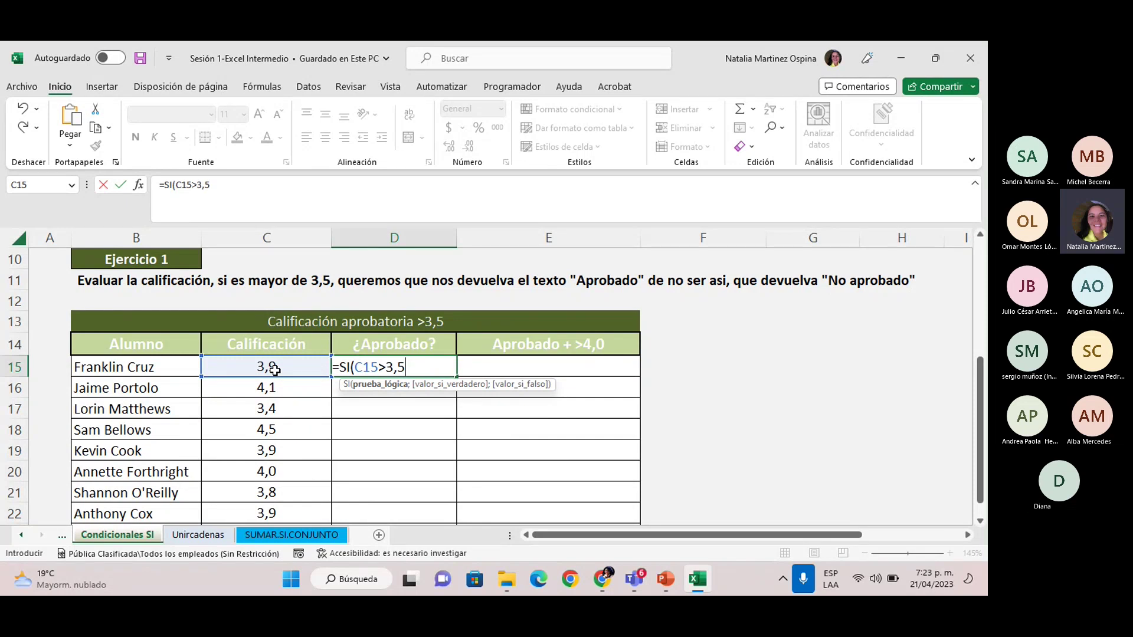
# Open the function arguments for the SI formula in D15 and set Valor_si_verdadero to Aprobado.
pyautogui.click(140, 189)
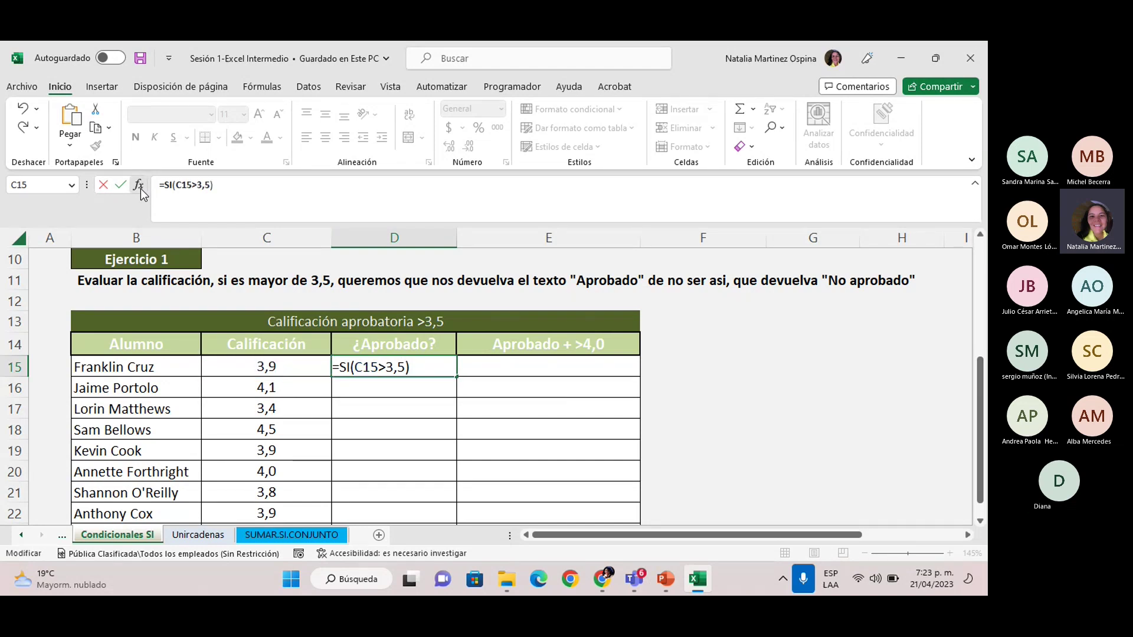
pyautogui.moveTo(662, 348); pyautogui.dragTo(397, 401)
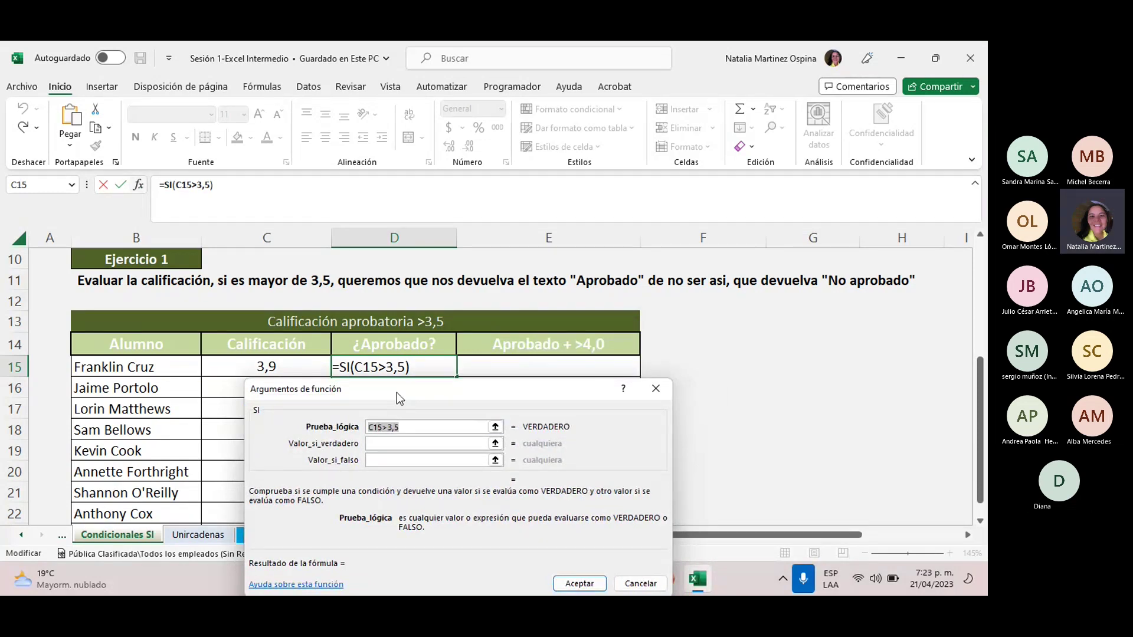
pyautogui.moveTo(397, 392)
pyautogui.mouseDown()
pyautogui.moveTo(565, 366)
pyautogui.moveTo(680, 249)
pyautogui.moveTo(642, 268)
pyautogui.moveTo(628, 260)
pyautogui.moveTo(625, 317)
pyautogui.moveTo(390, 403)
pyautogui.mouseUp()
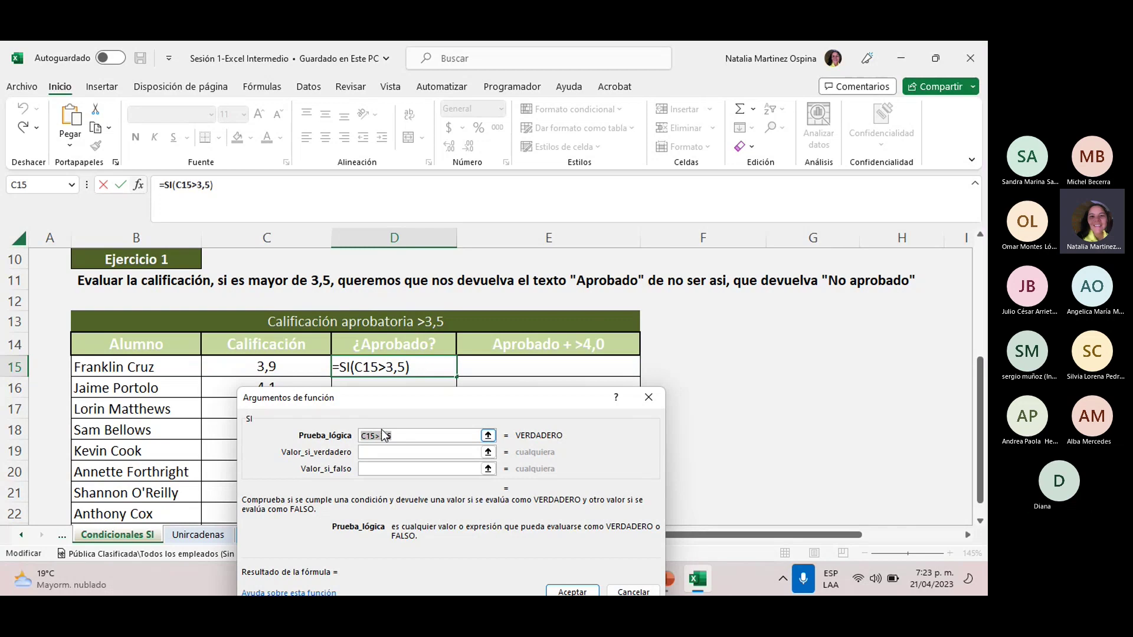
pyautogui.click(381, 452)
pyautogui.click(375, 434)
pyautogui.click(380, 452)
pyautogui.click(384, 454)
pyautogui.click(377, 452)
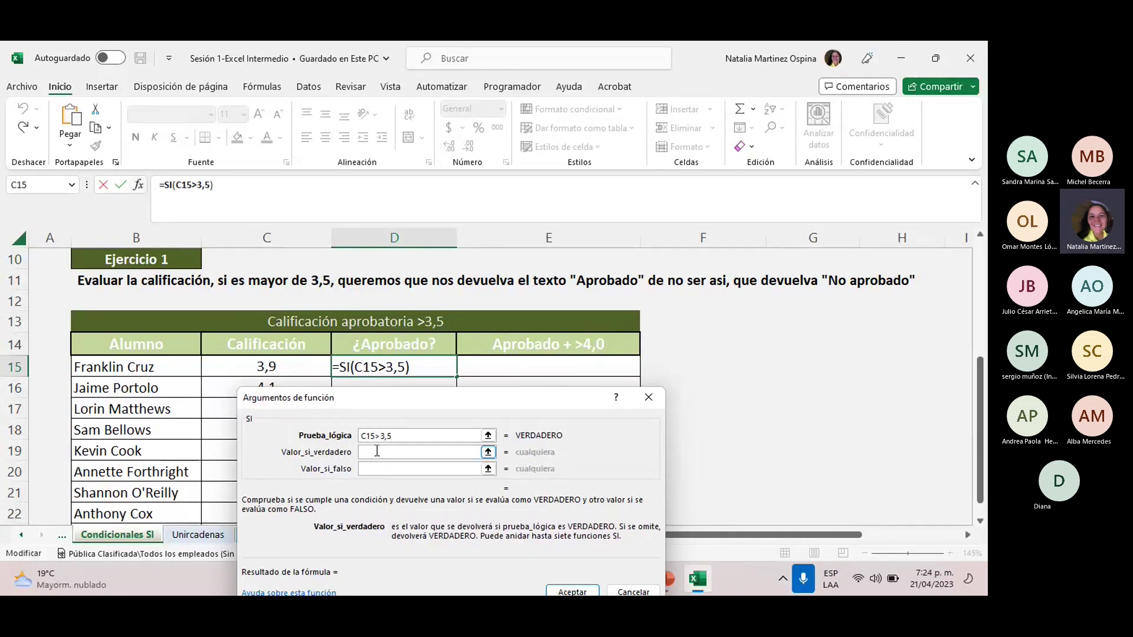
pyautogui.write('Aprobado')
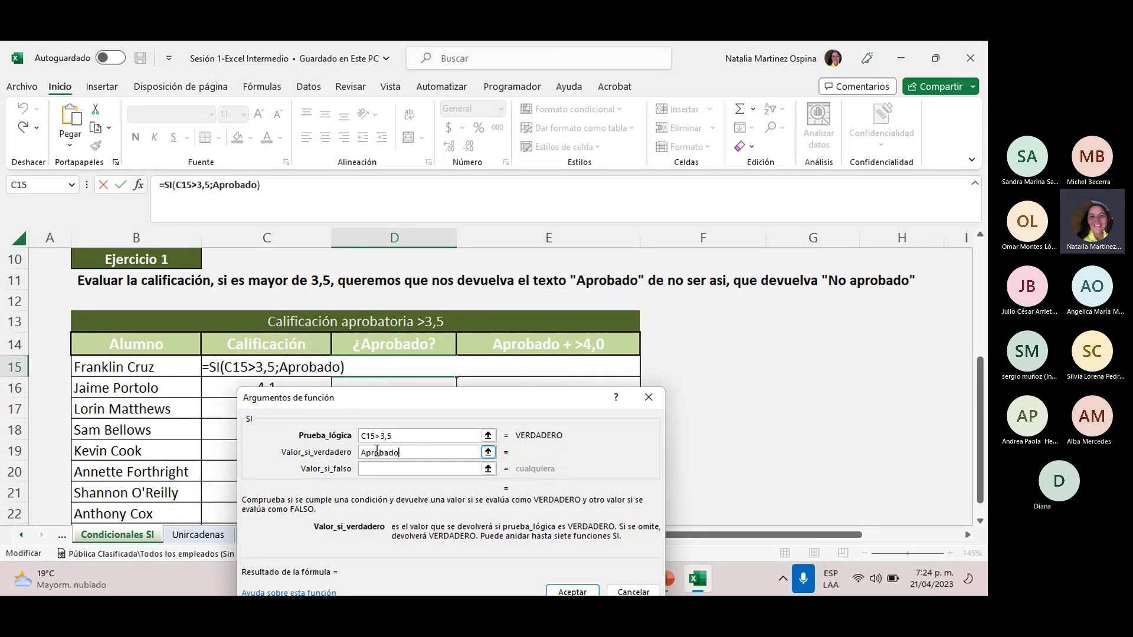
# Set Valor_si_falso to No aprobado and accept the SI formula in D15.
pyautogui.click(387, 434)
pyautogui.press('Tab')
pyautogui.click(391, 468)
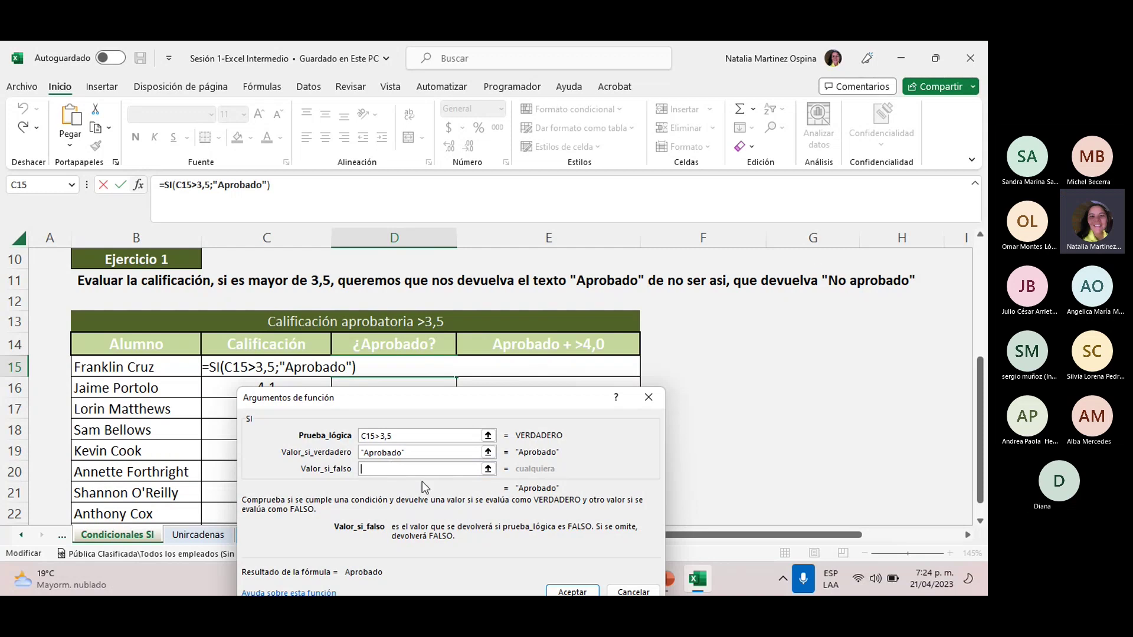
pyautogui.write('No aprobado')
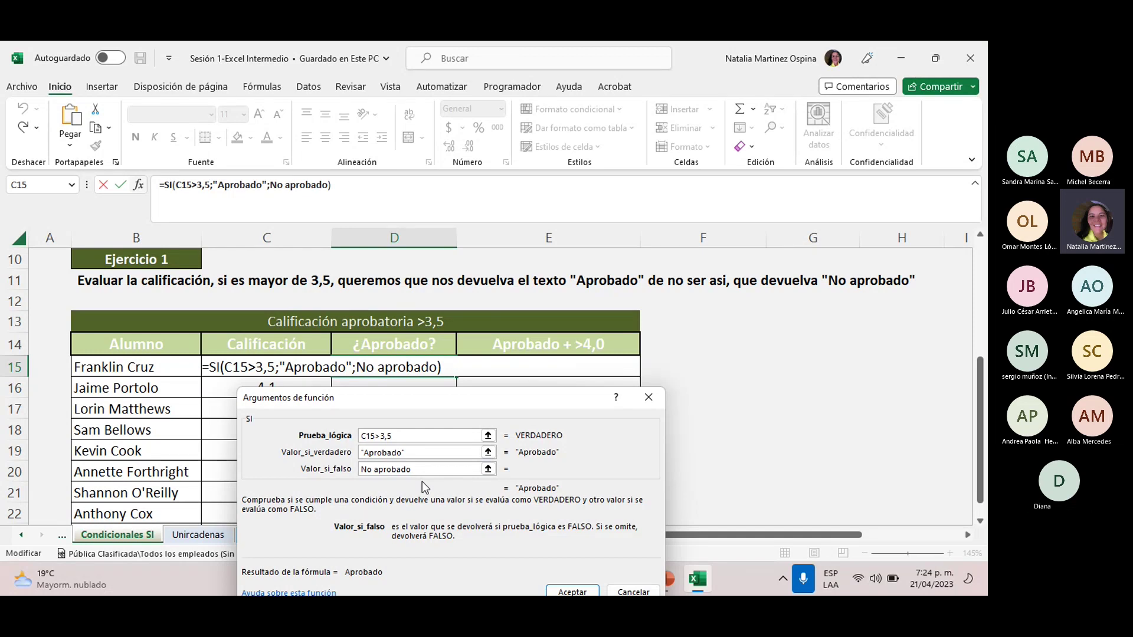
pyautogui.moveTo(428, 396); pyautogui.dragTo(398, 387)
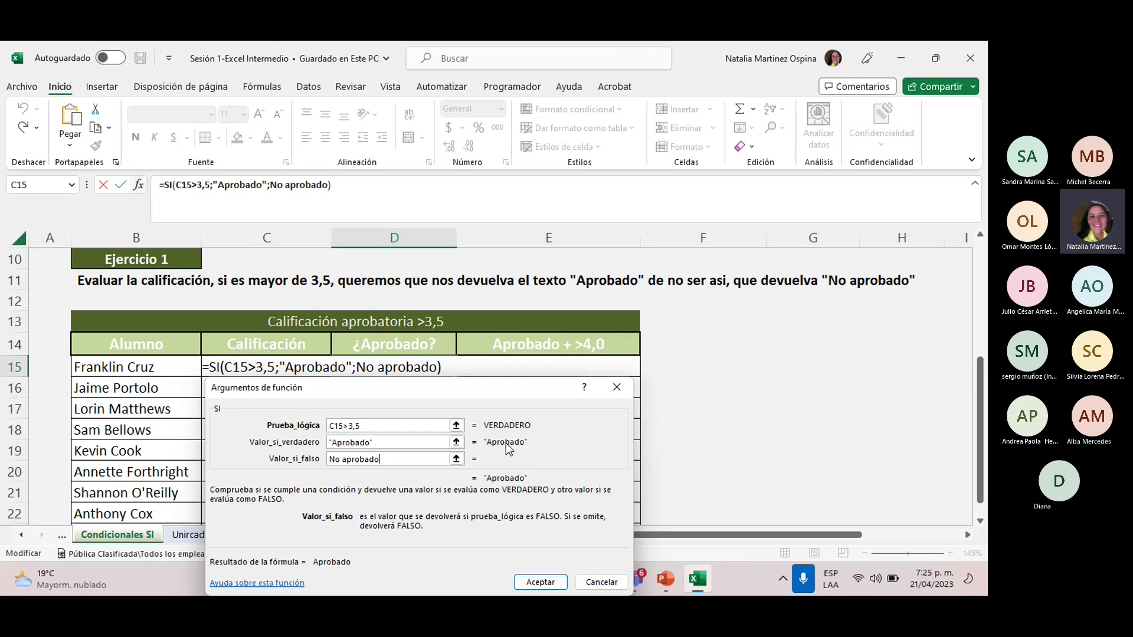
pyautogui.click(539, 582)
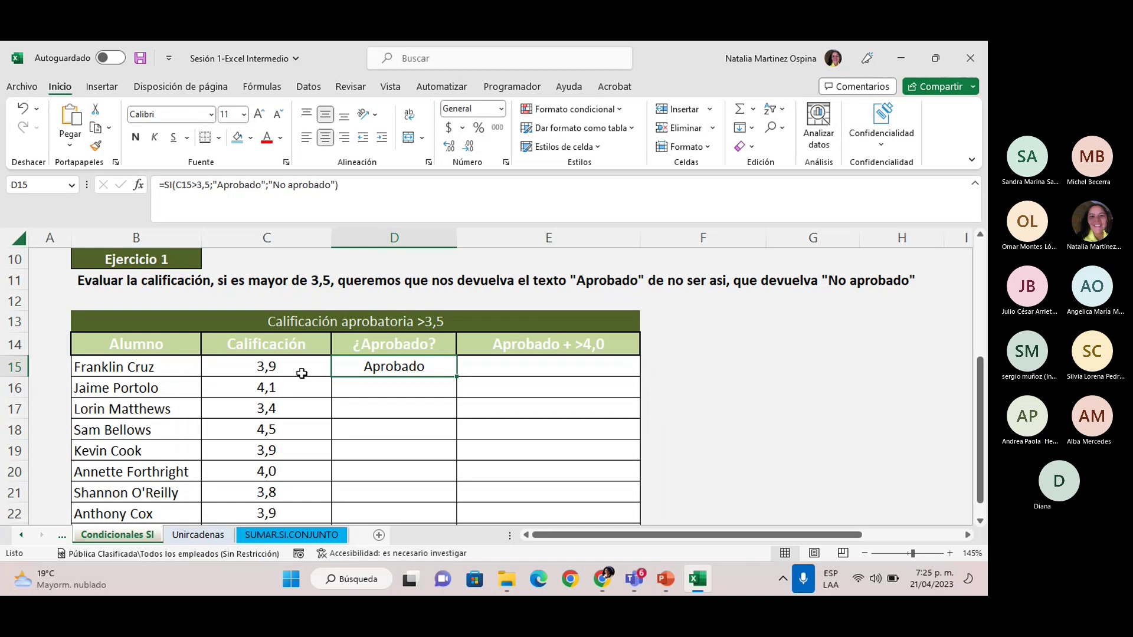
# Change the first student's grade in C15 to 3,3 to test the formula.
pyautogui.click(265, 370)
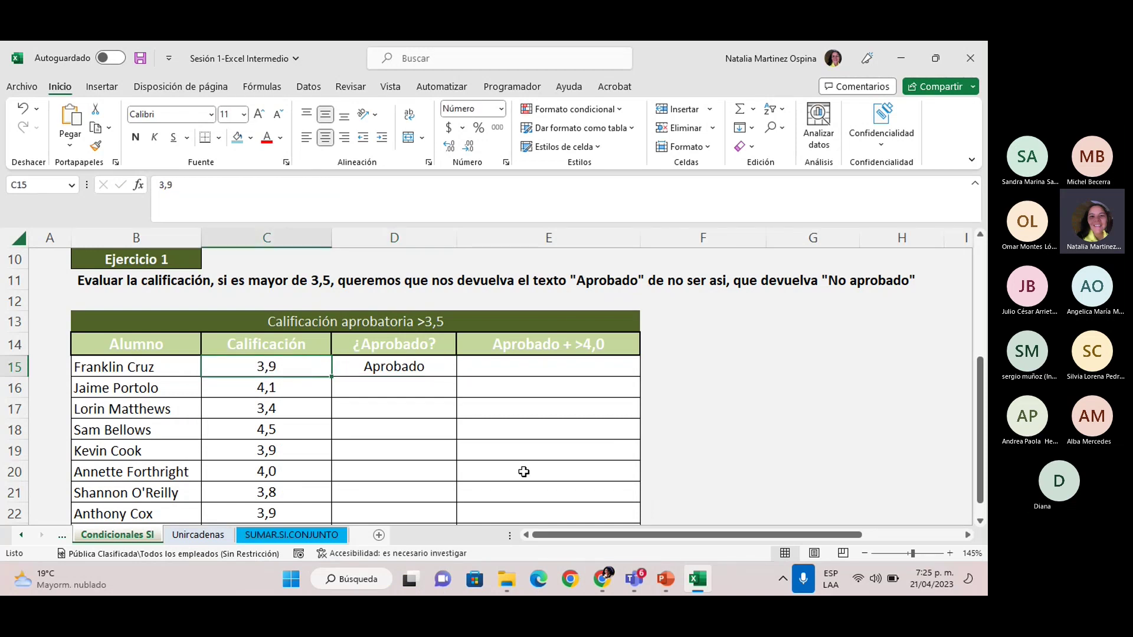
pyautogui.write('3,3')
pyautogui.press('Return')
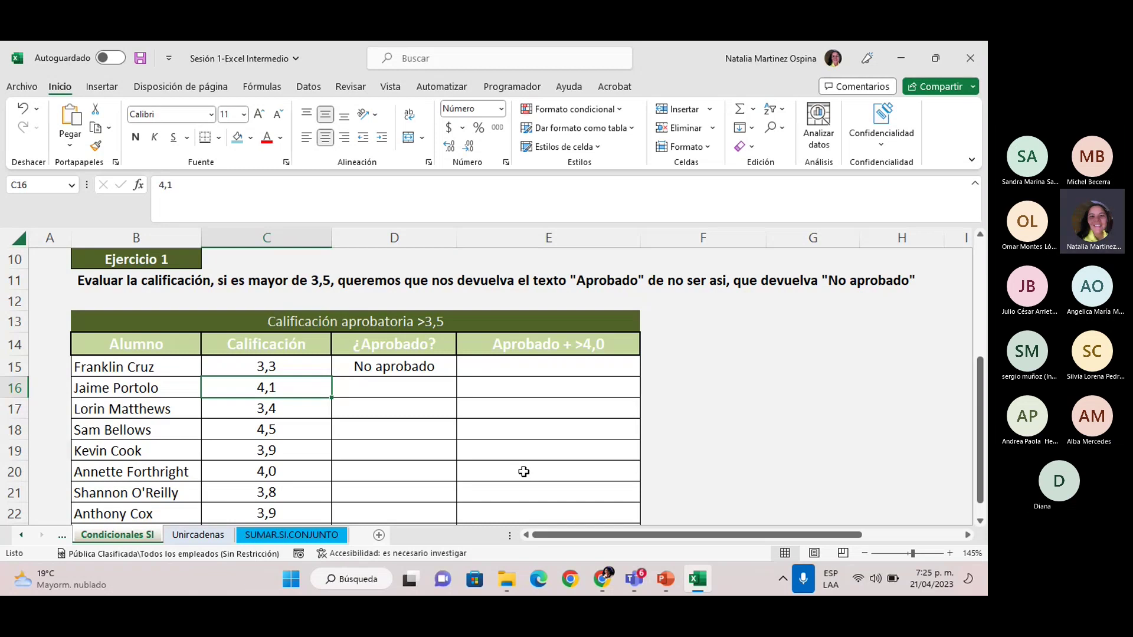
pyautogui.click(284, 369)
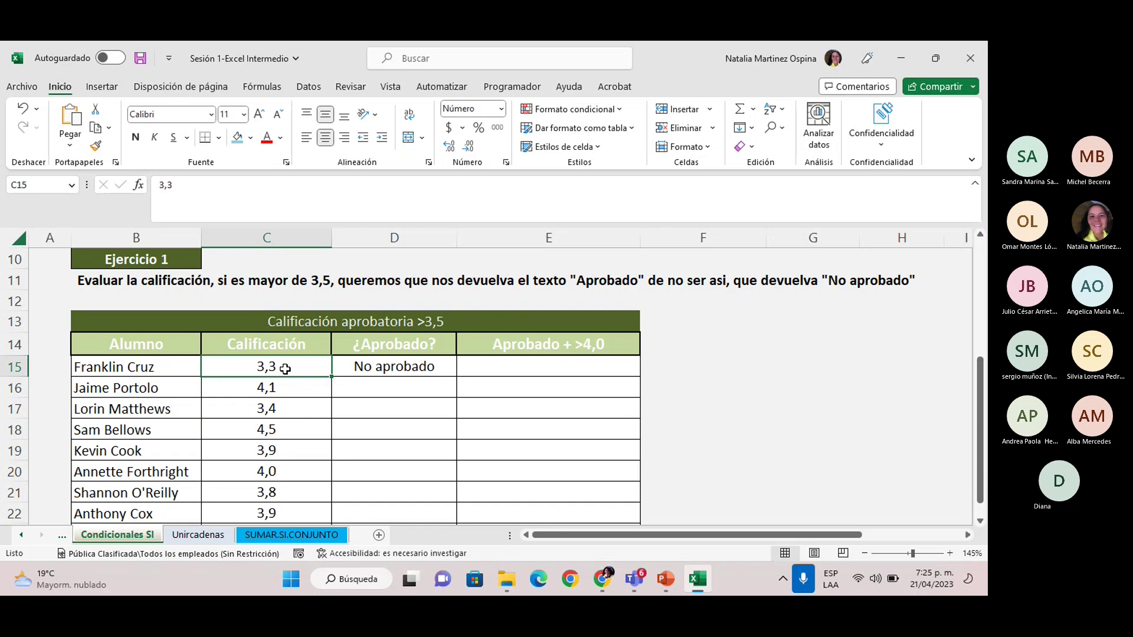
# Start an SI formula directly in D16 with the logical test C16>3,5.
pyautogui.click(388, 387)
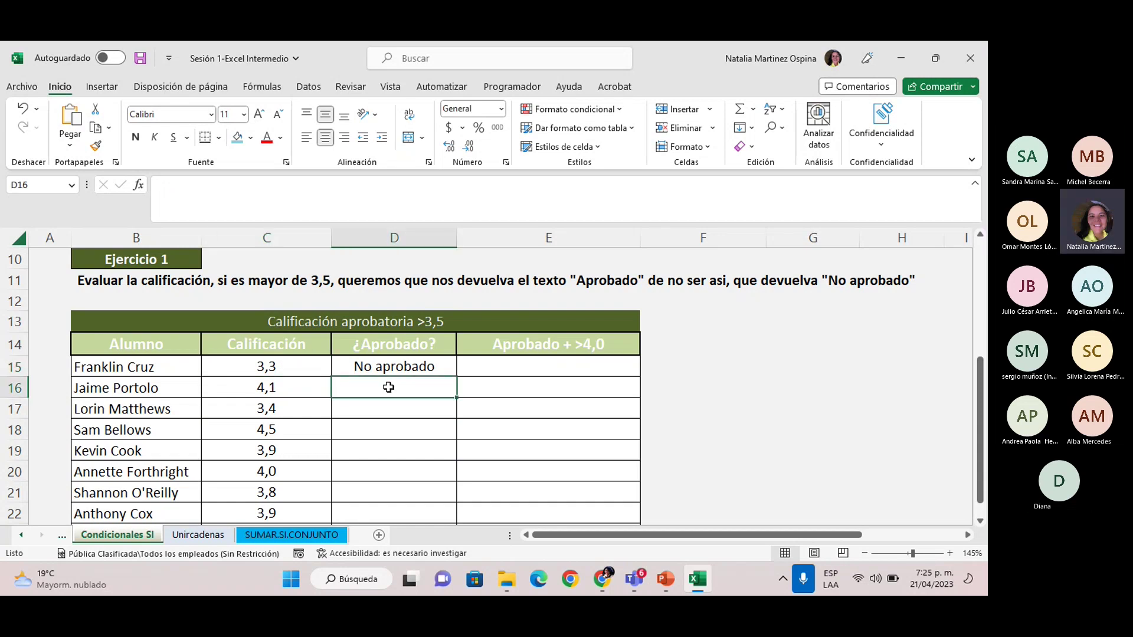
pyautogui.write('=si')
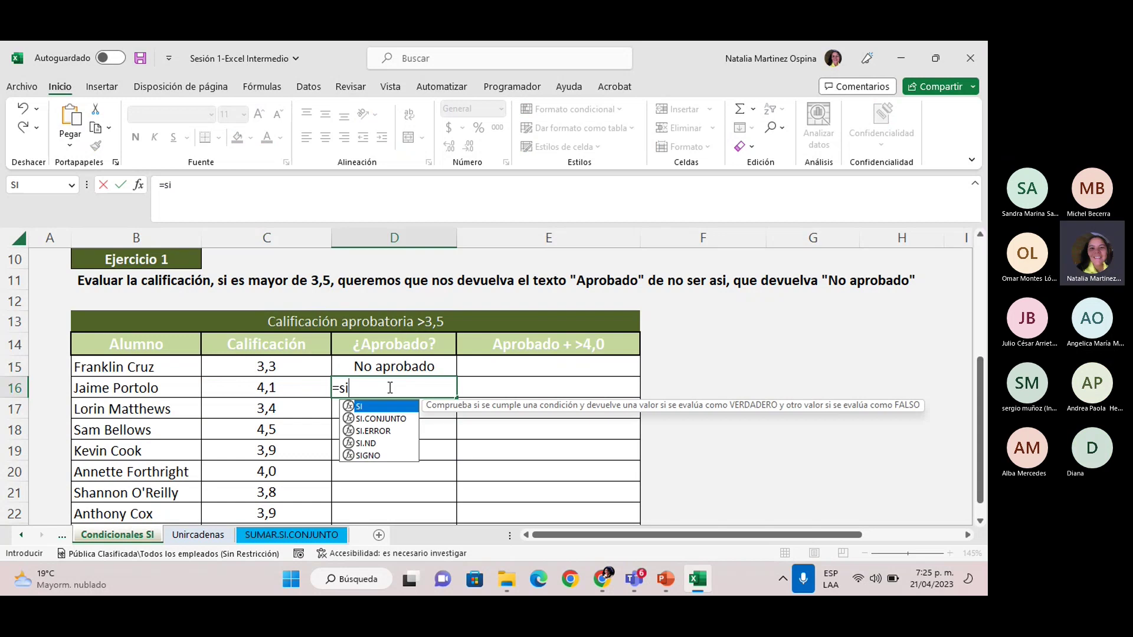
pyautogui.doubleClick(390, 406)
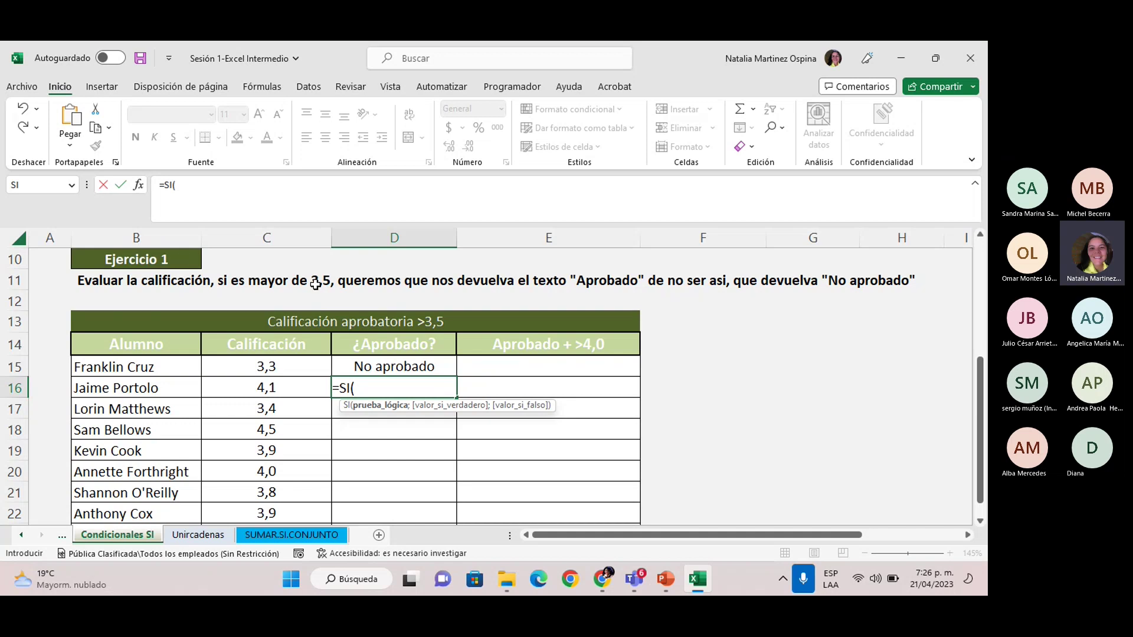
pyautogui.click(284, 387)
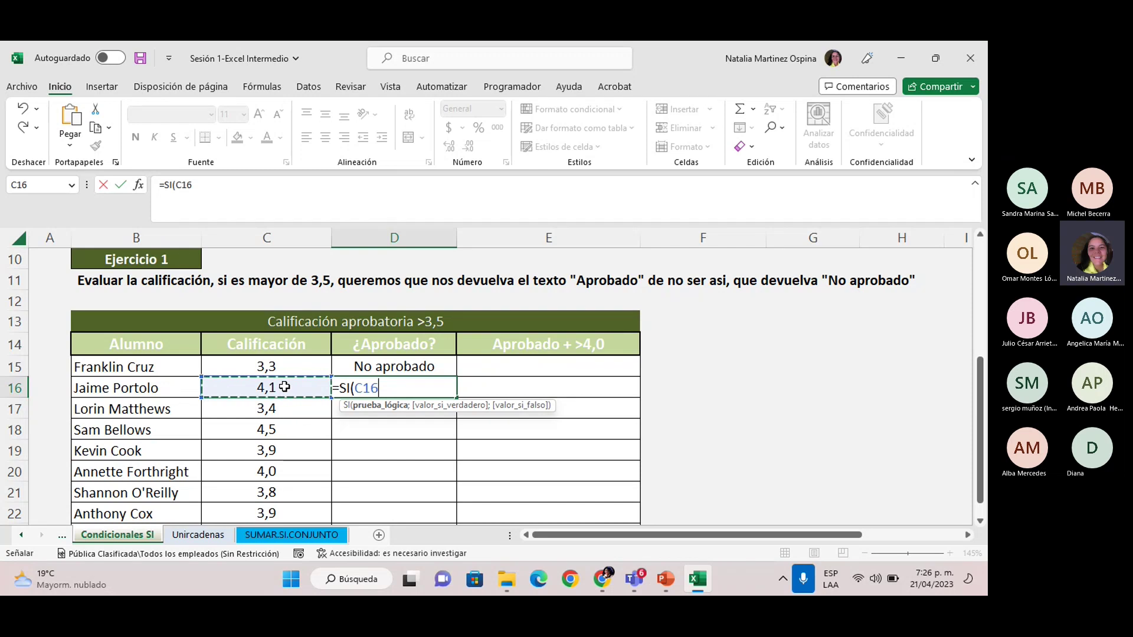
pyautogui.write('>3')
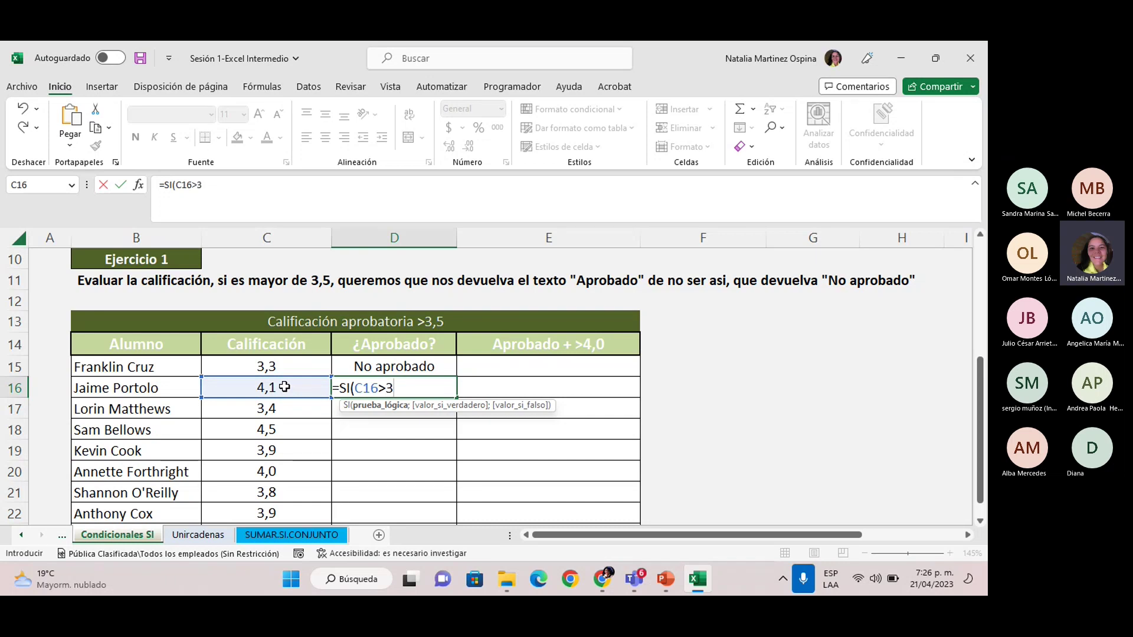
pyautogui.write(',5;')
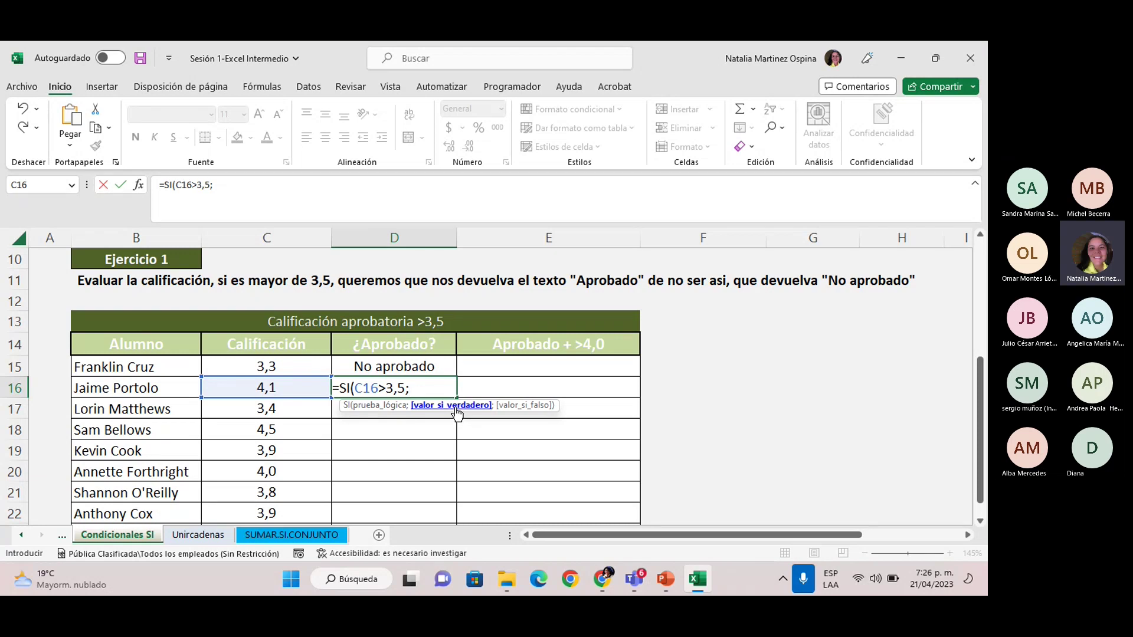
# Complete the D16 formula with "Aprobado" as the true value and "No Aprobado" as the false value.
pyautogui.write('"Aprobado')
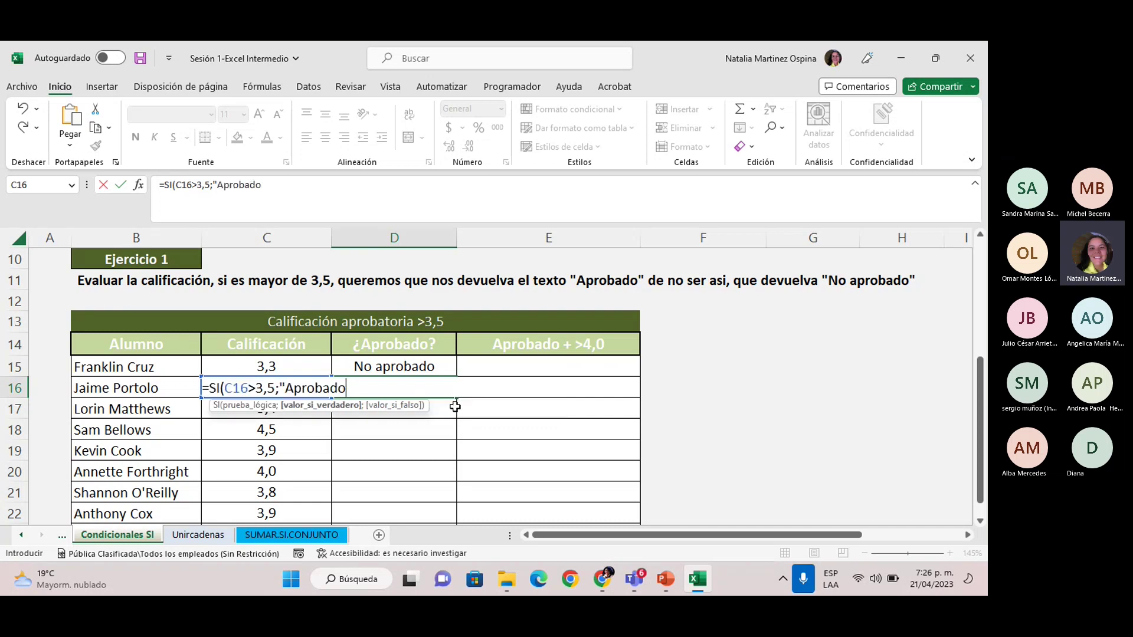
pyautogui.write('"')
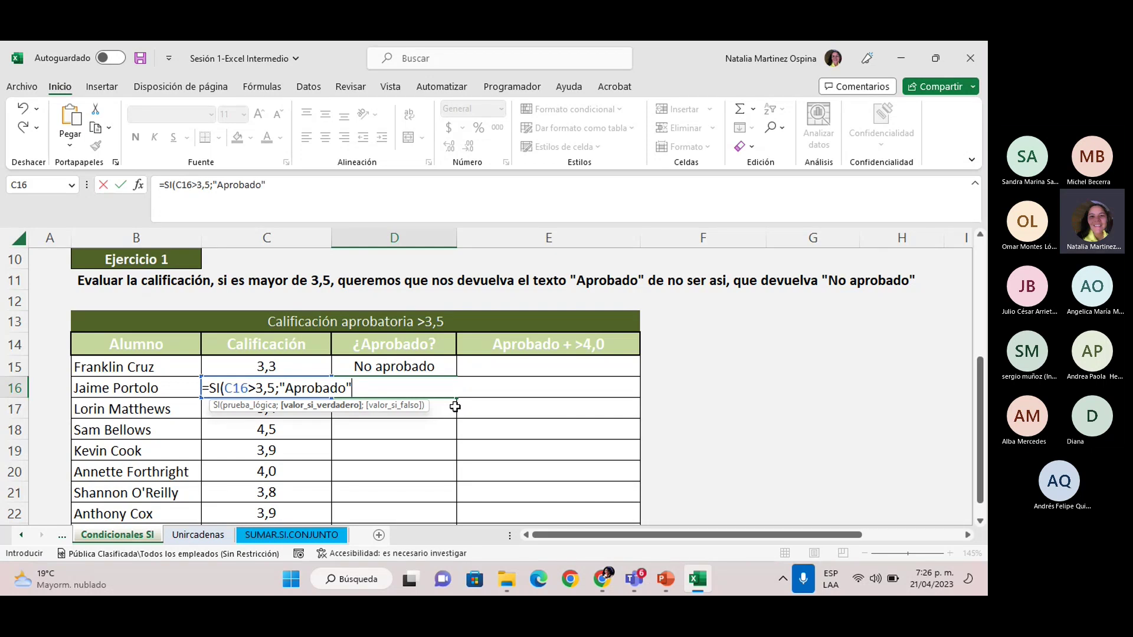
pyautogui.write(';')
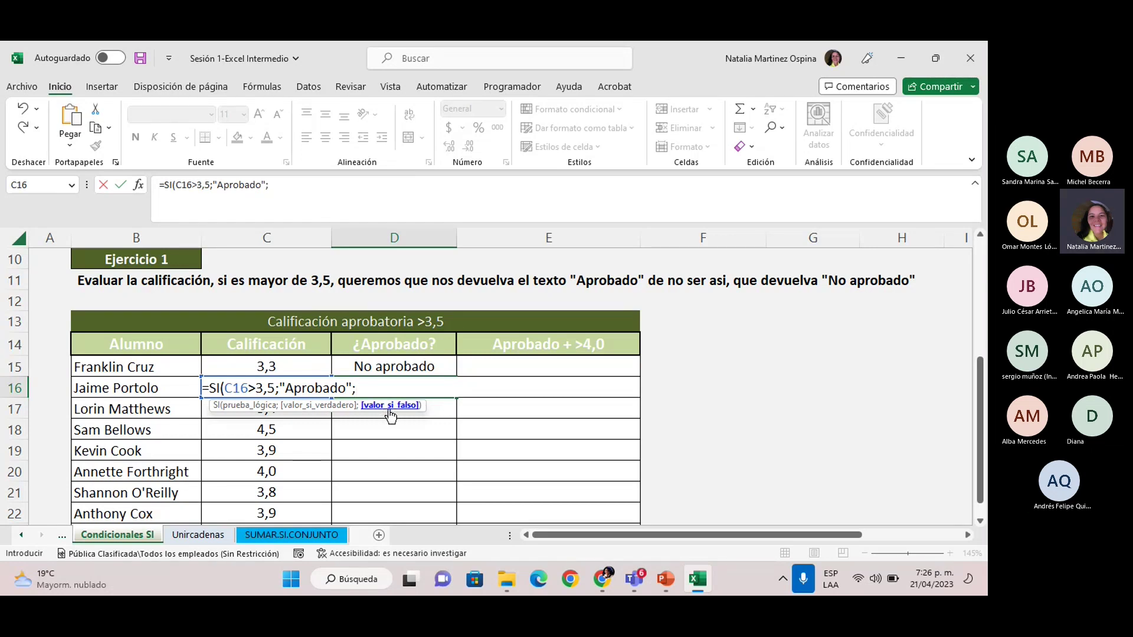
pyautogui.write('"No Ap')
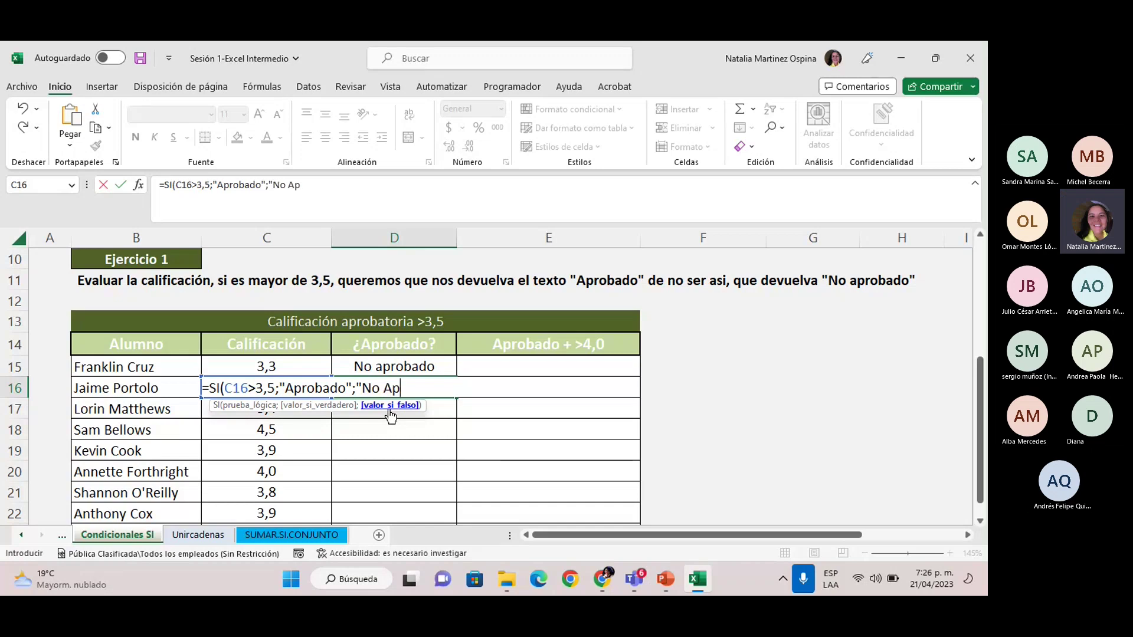
pyautogui.write('robado"')
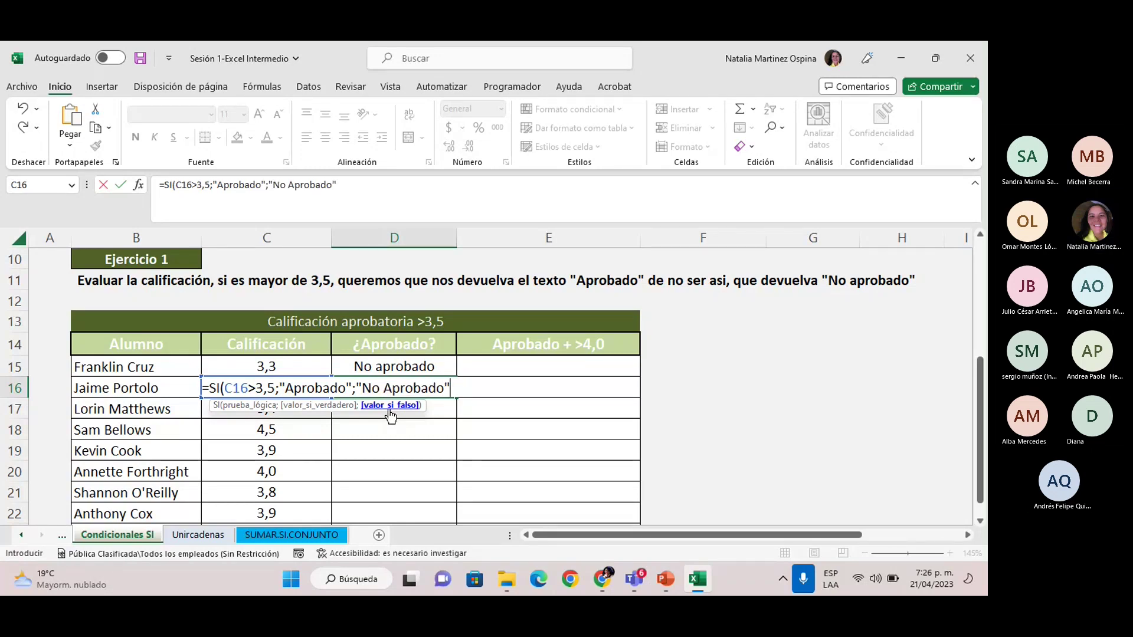
pyautogui.write(')')
pyautogui.press('Return')
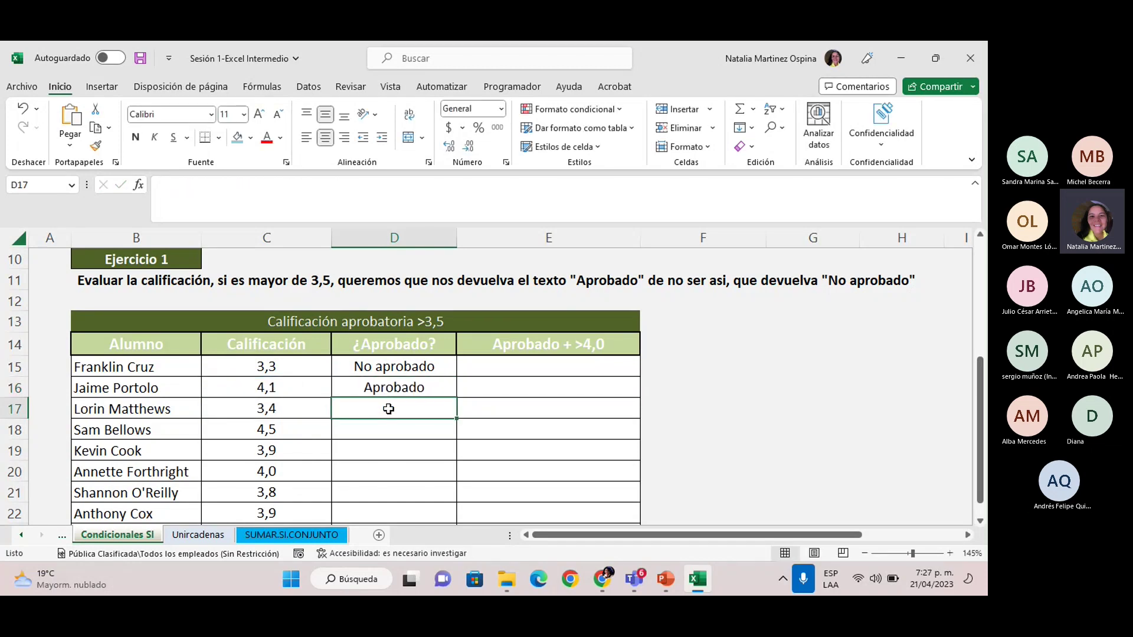
# Fill the SI formula from D16 down through D23 for the remaining students.
pyautogui.click(290, 387)
pyautogui.click(425, 389)
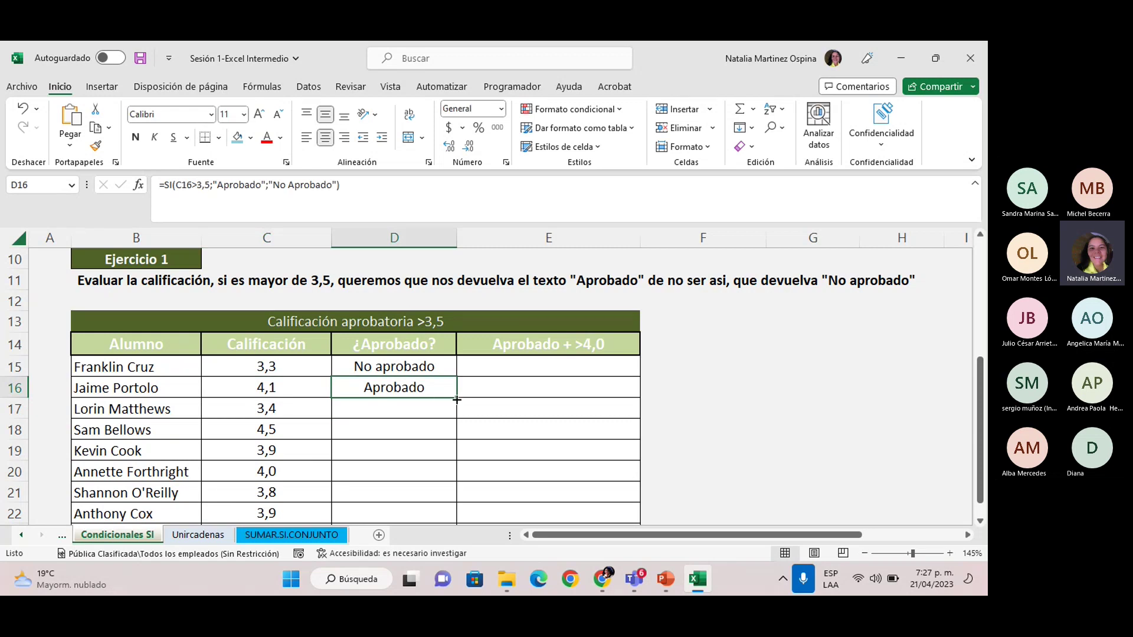
pyautogui.moveTo(457, 400); pyautogui.dragTo(430, 496)
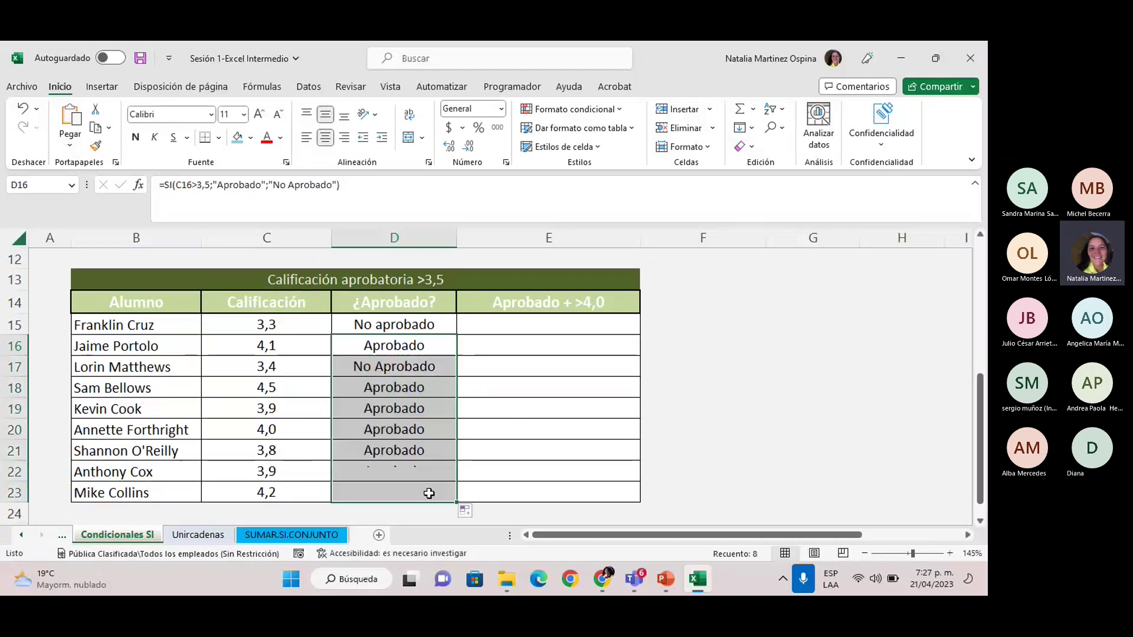
pyautogui.click(509, 414)
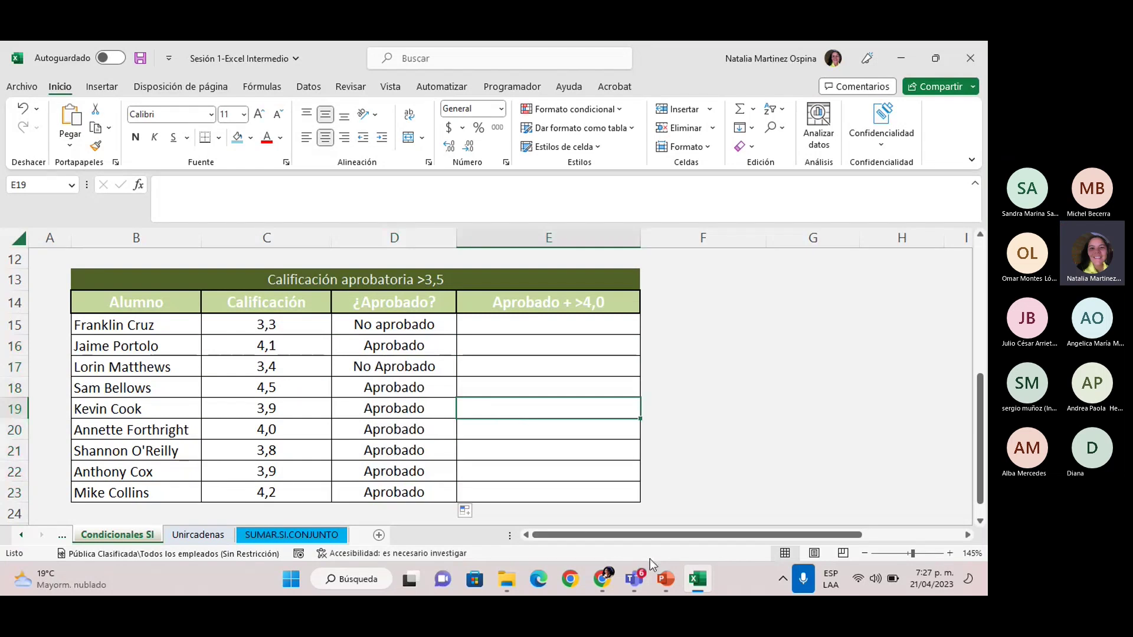
# Switch to the Microsoft Teams meeting window.
pyautogui.moveTo(635, 577)
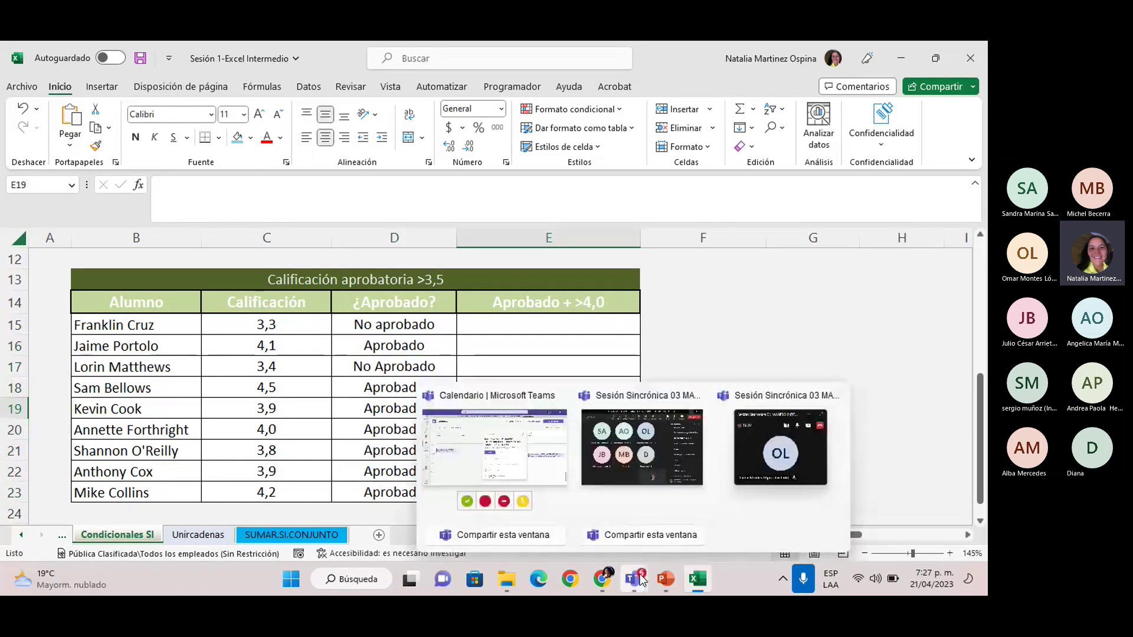
pyautogui.moveTo(753, 468)
pyautogui.click(752, 468)
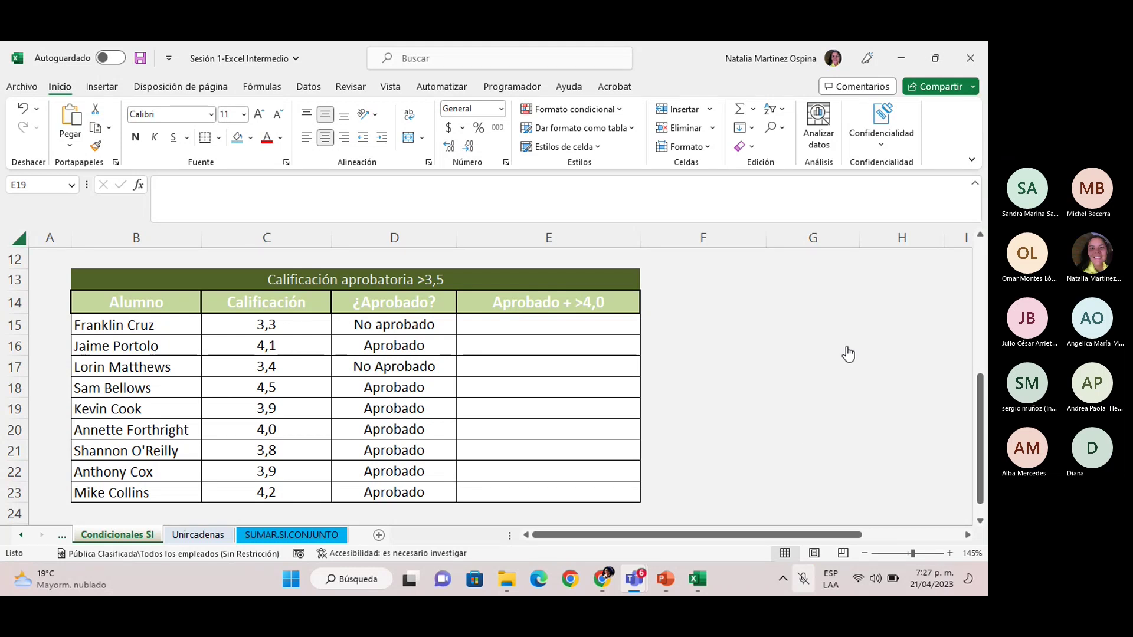
# Unmute the microphone in the Microsoft Teams meeting and return to the Excel workbook.
pyautogui.moveTo(634, 579)
pyautogui.click(635, 462)
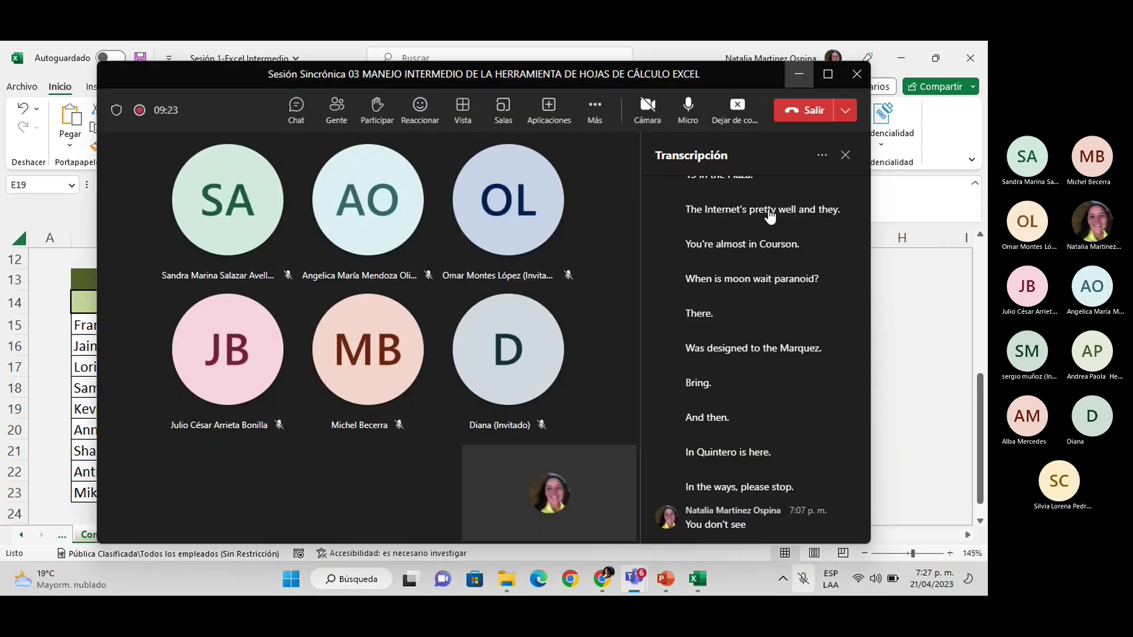
pyautogui.click(690, 118)
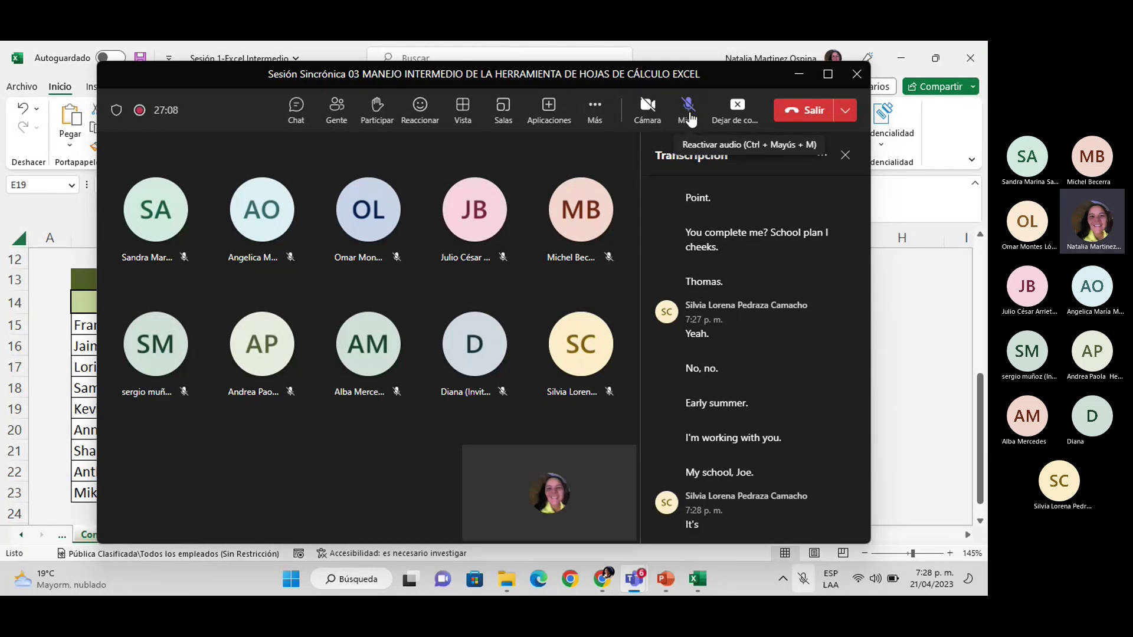
pyautogui.click(691, 116)
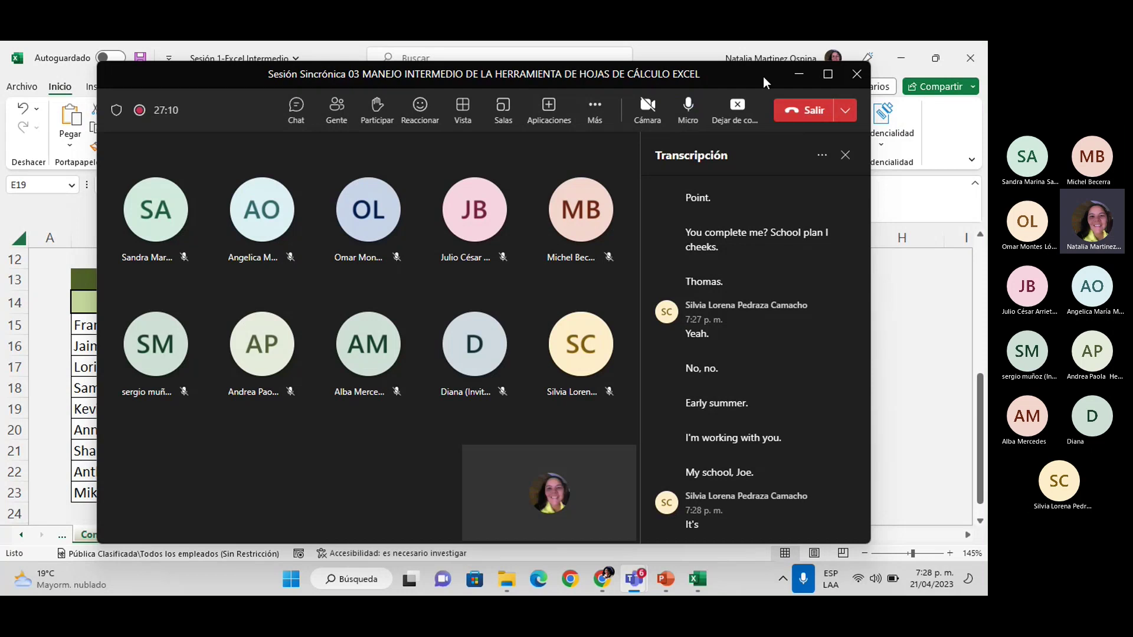
pyautogui.click(799, 81)
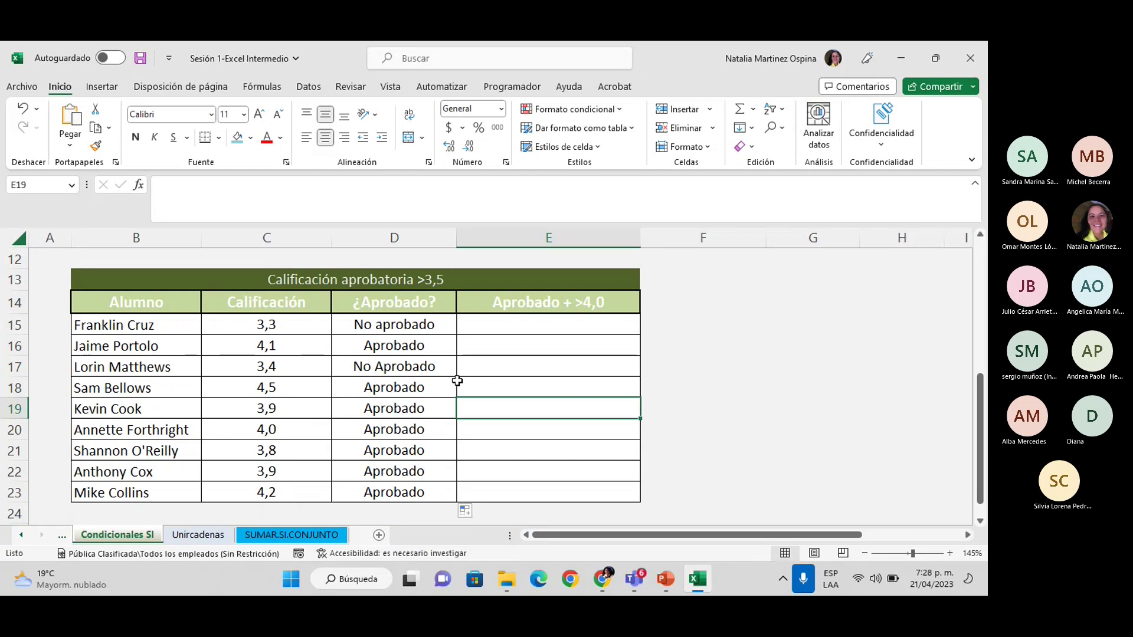
# Review the grades and SI formulas in D15, D16 and D19 against the Ejercicio 1 statement, and examine the Aprobado + >4,0 column.
pyautogui.click(419, 323)
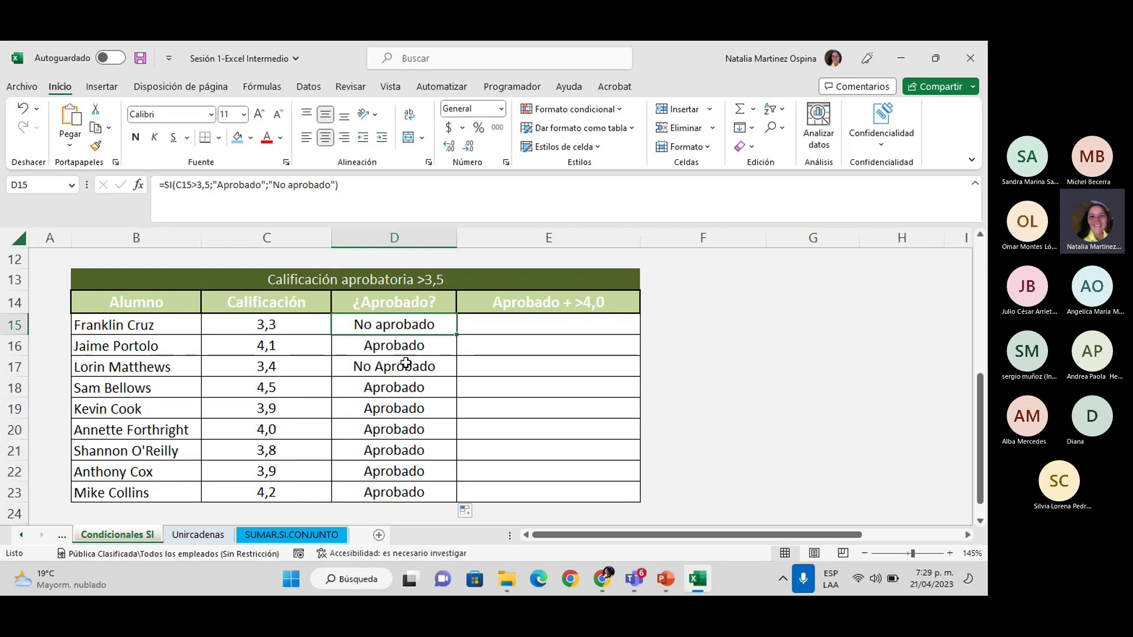
pyautogui.scroll(1, 418, 336)
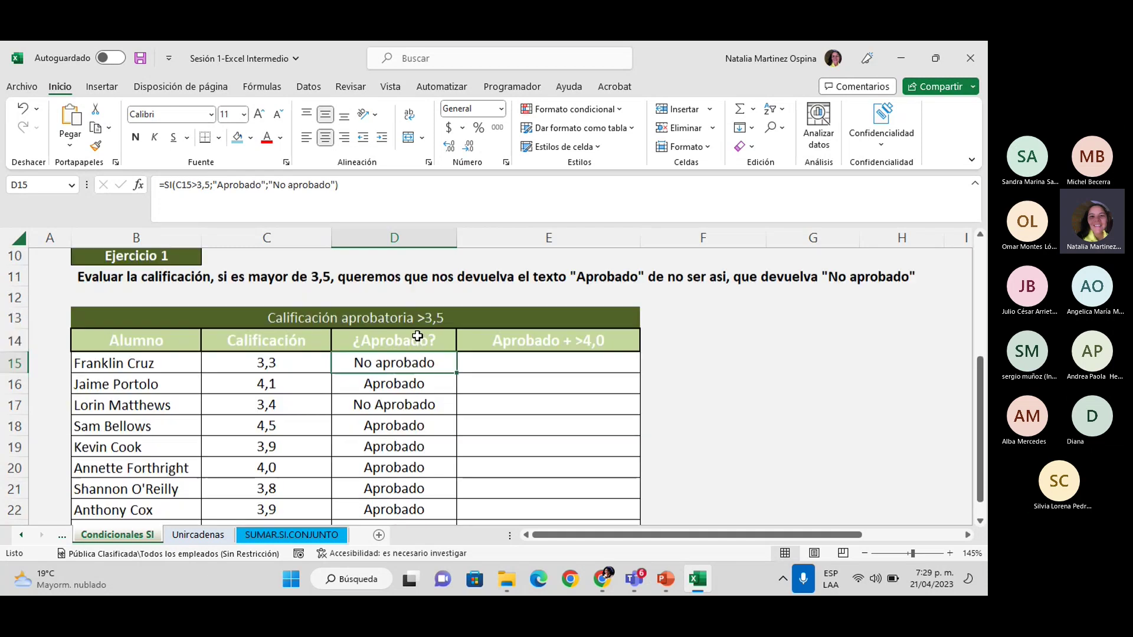
pyautogui.scroll(1, 418, 336)
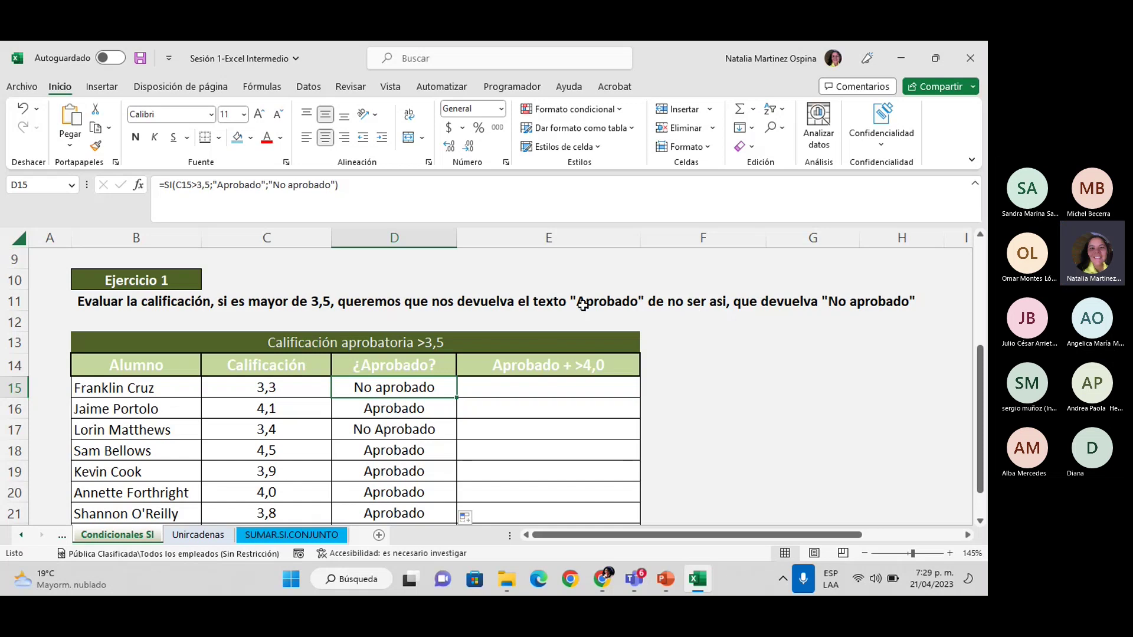
pyautogui.click(404, 407)
pyautogui.scroll(-2, 404, 407)
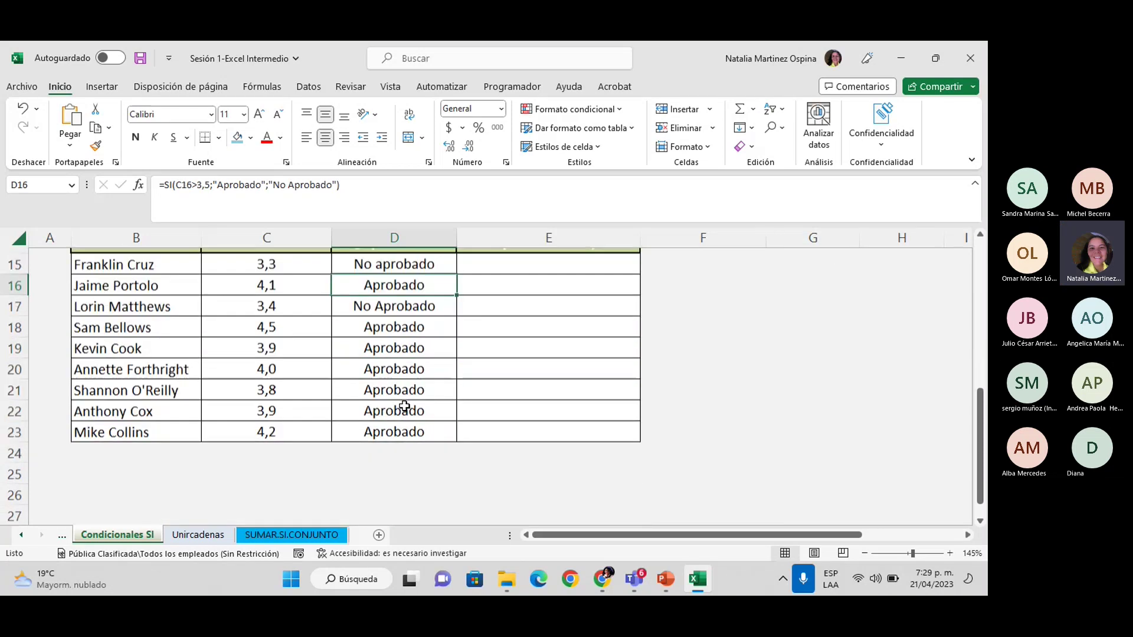
pyautogui.scroll(1, 404, 407)
pyautogui.scroll(1, 404, 407)
pyautogui.click(397, 469)
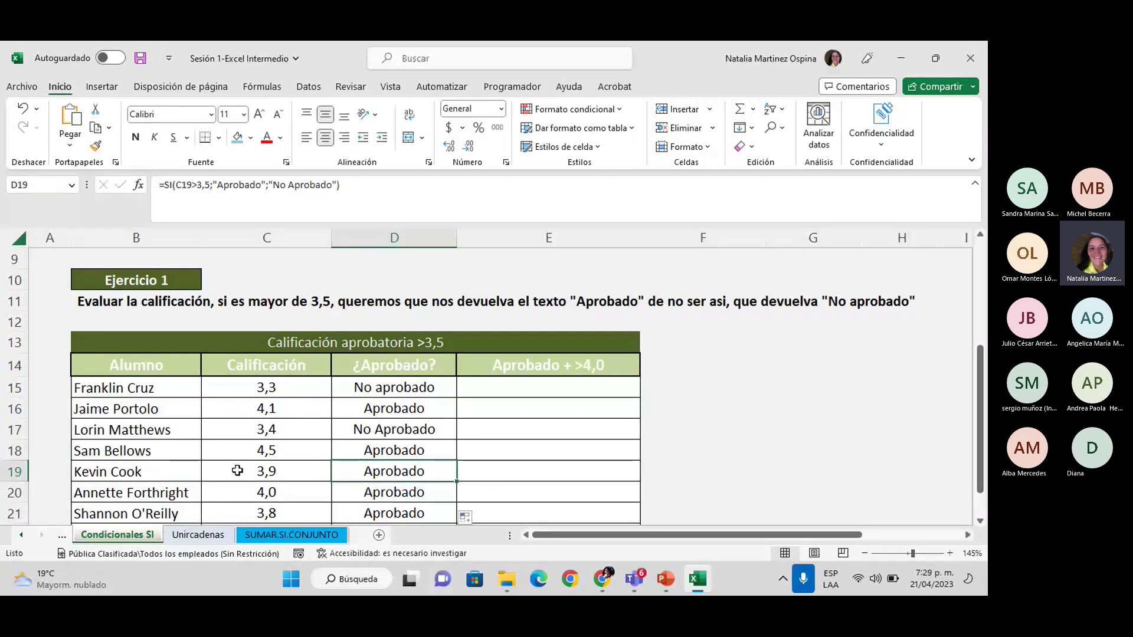
pyautogui.scroll(-2, 262, 416)
pyautogui.scroll(2, 259, 419)
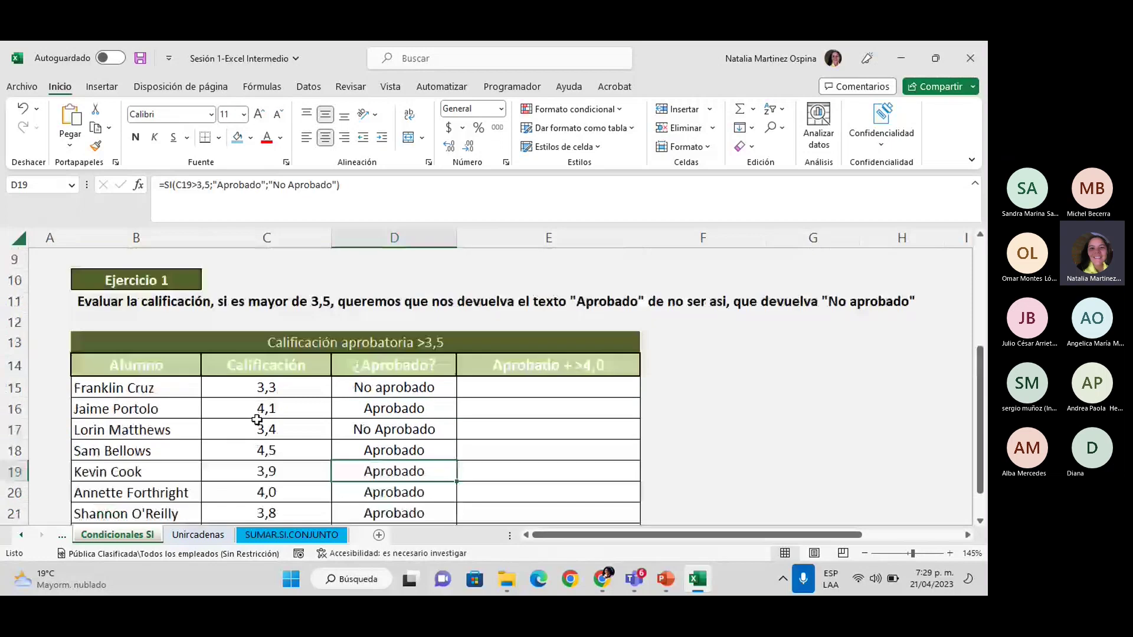
pyautogui.click(270, 389)
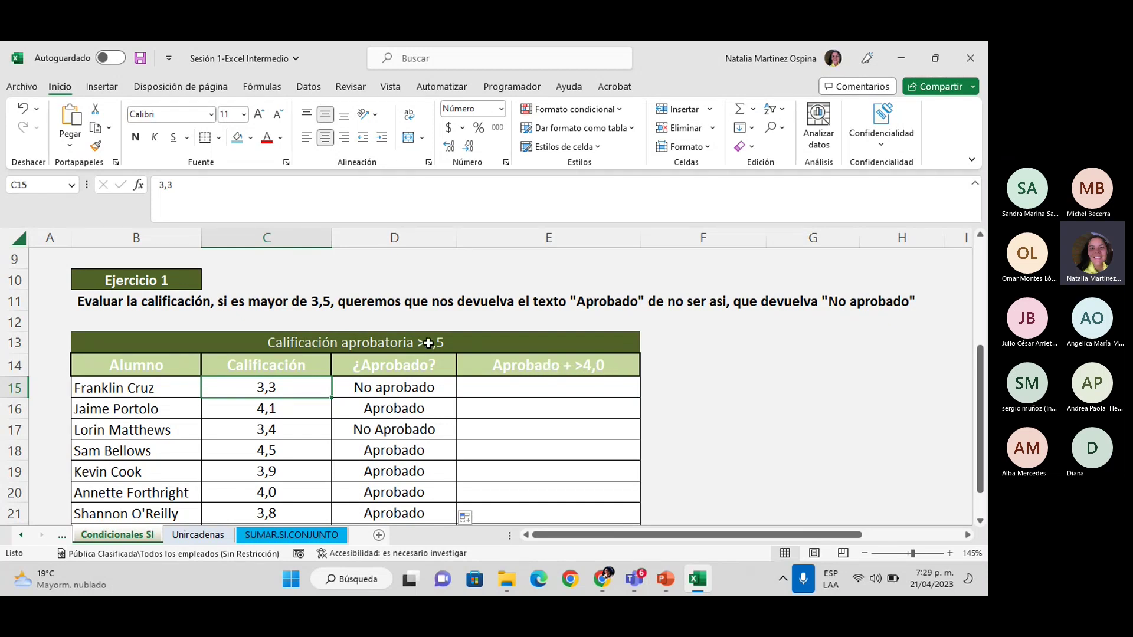
pyautogui.click(411, 411)
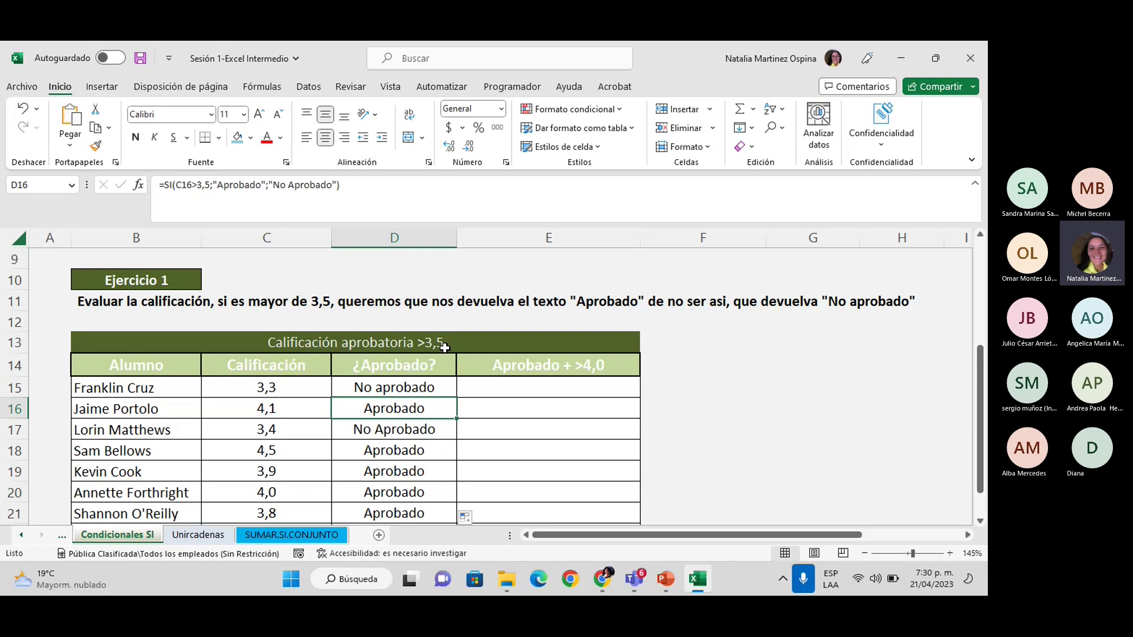
pyautogui.click(393, 233)
pyautogui.click(549, 236)
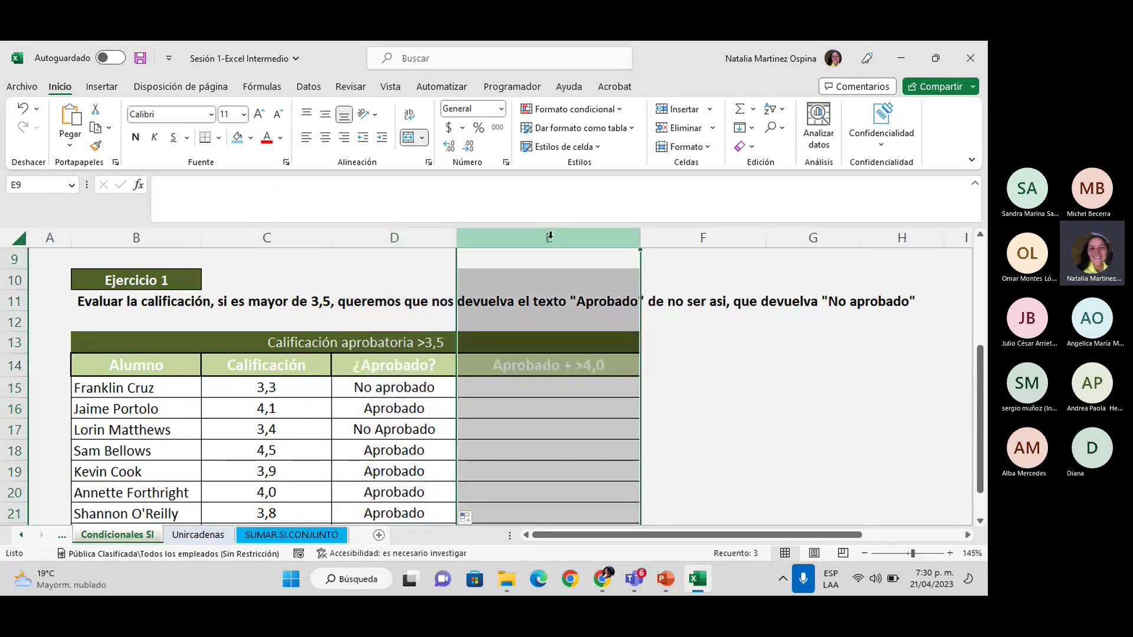
pyautogui.click(526, 397)
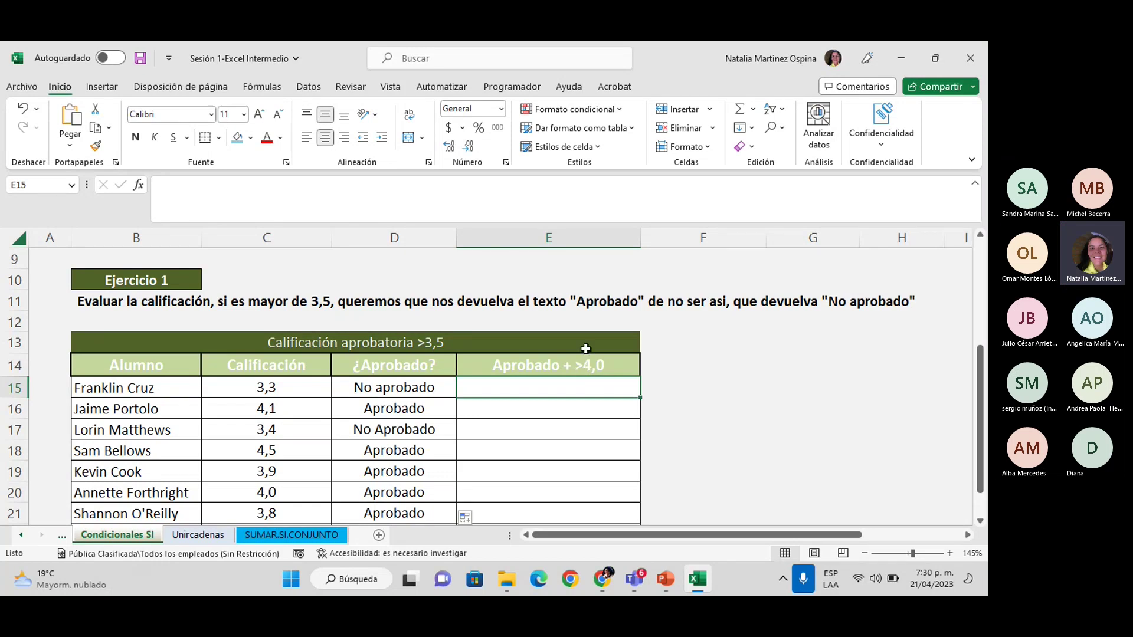
pyautogui.scroll(-2, 366, 434)
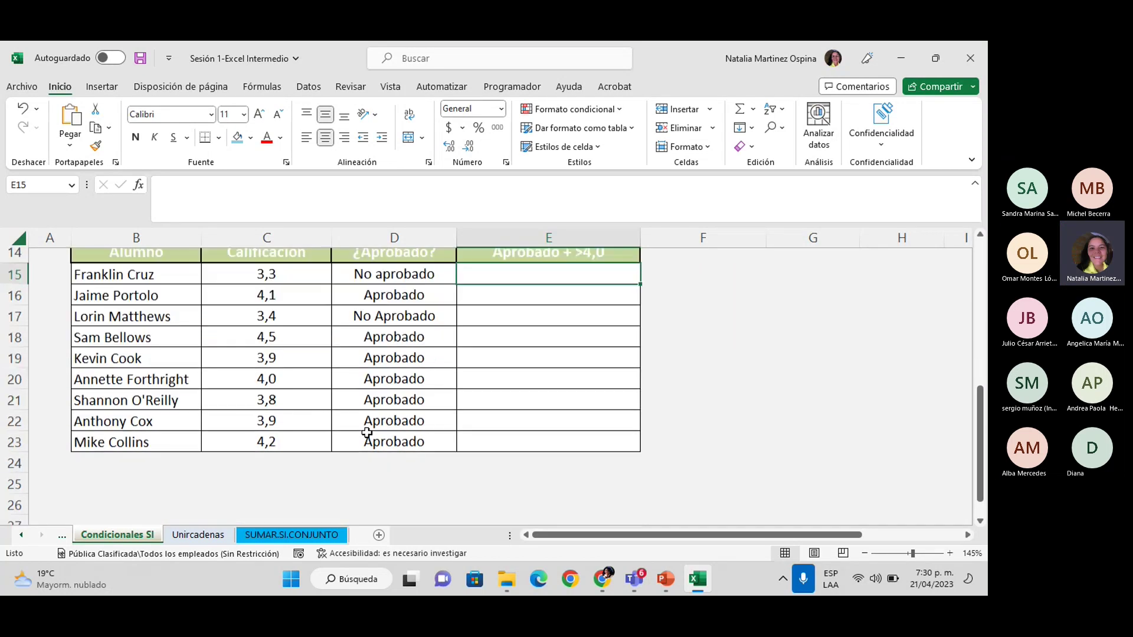
pyautogui.scroll(2, 367, 434)
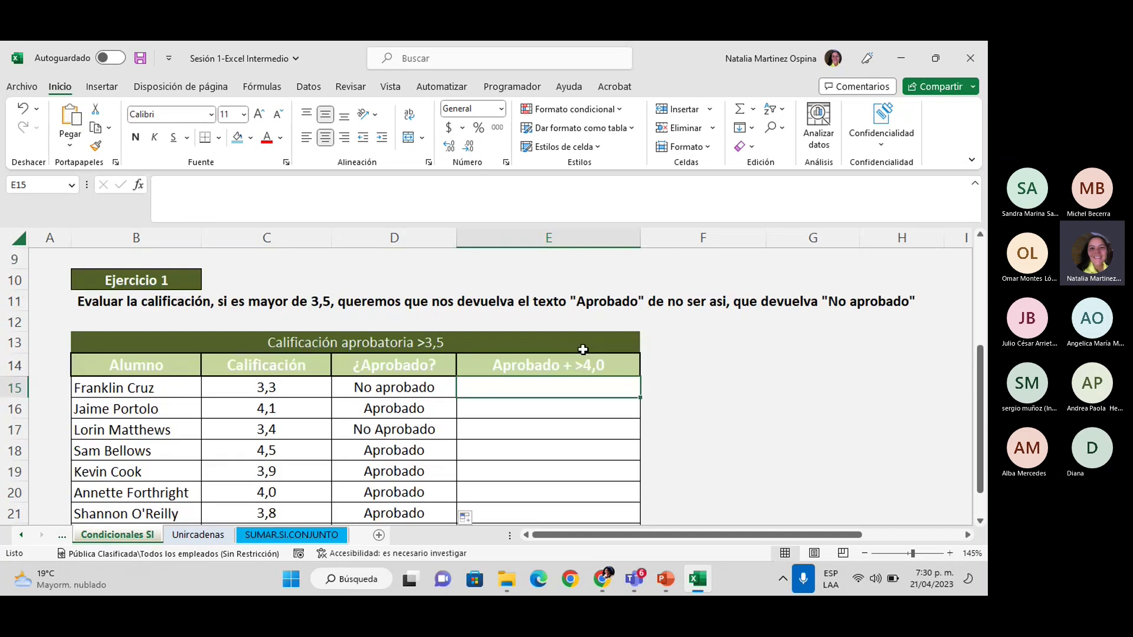
# Set the first student's grade in C15 to 4,5.
pyautogui.click(306, 388)
pyautogui.write('4,5')
pyautogui.press('Return')
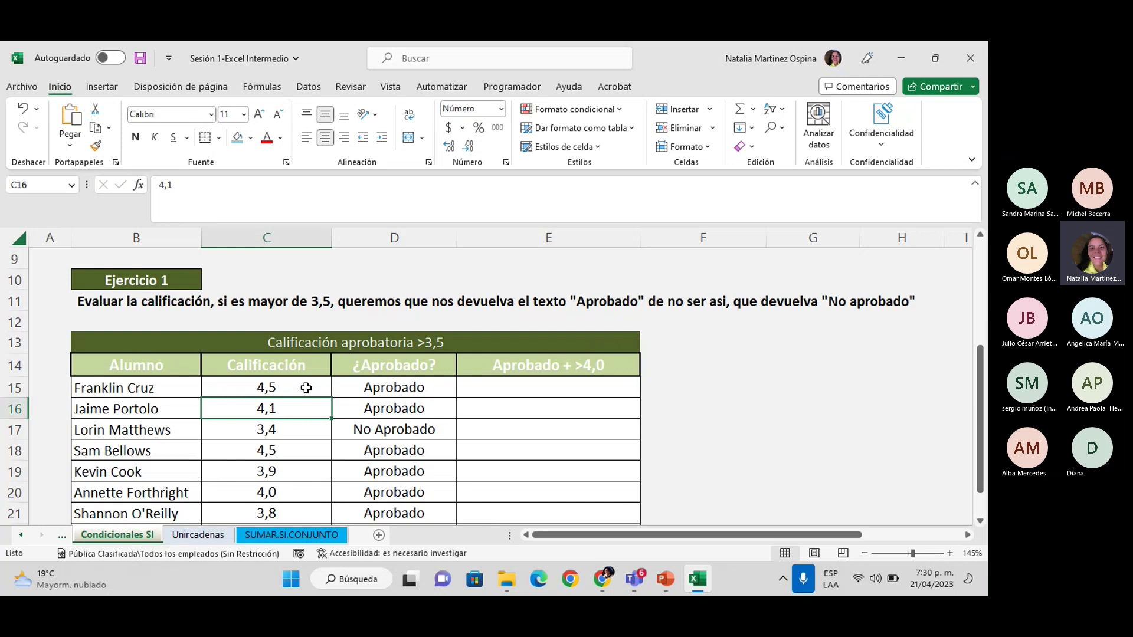
# Compare the grade in C15 and the SI formula in D15 with the Aprobado + >4,0 criterion.
pyautogui.click(549, 389)
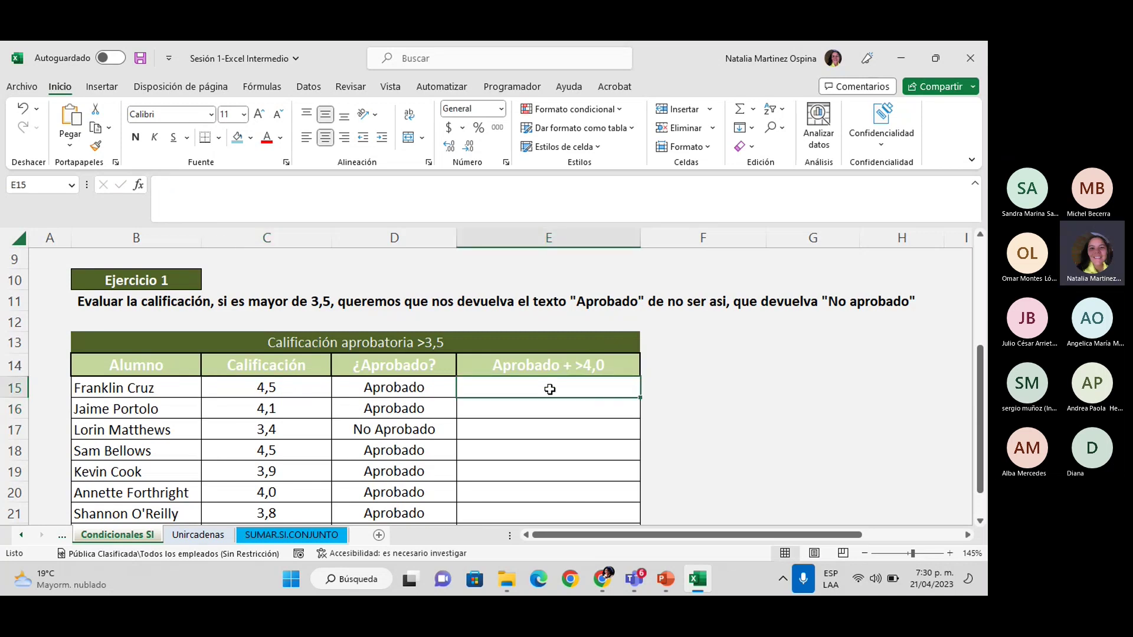
pyautogui.scroll(-1, 453, 445)
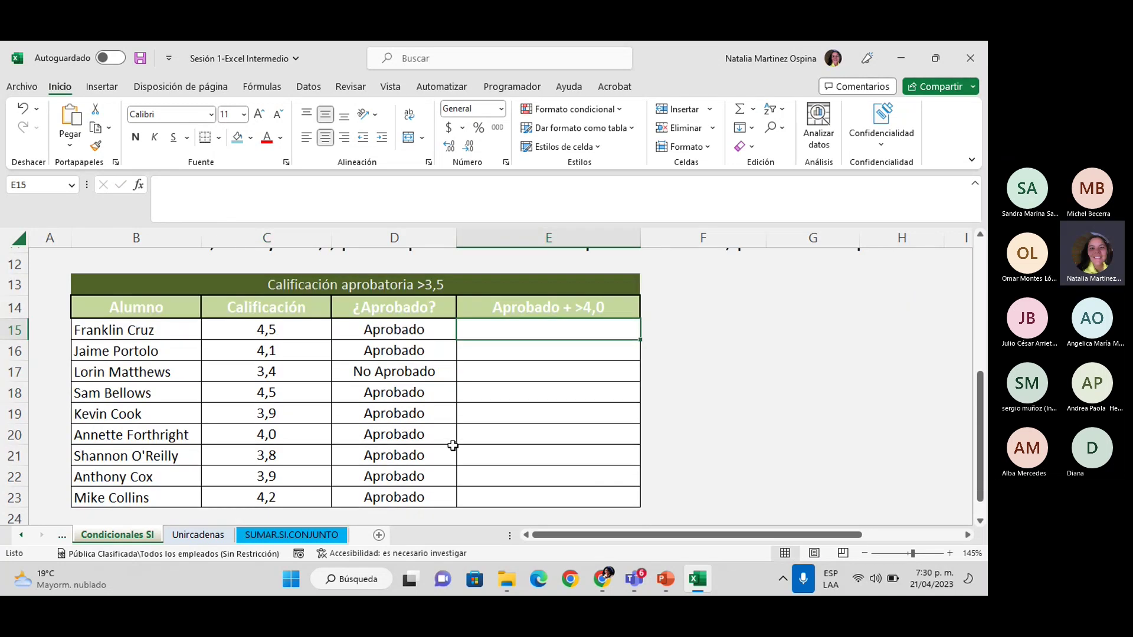
pyautogui.scroll(1, 531, 382)
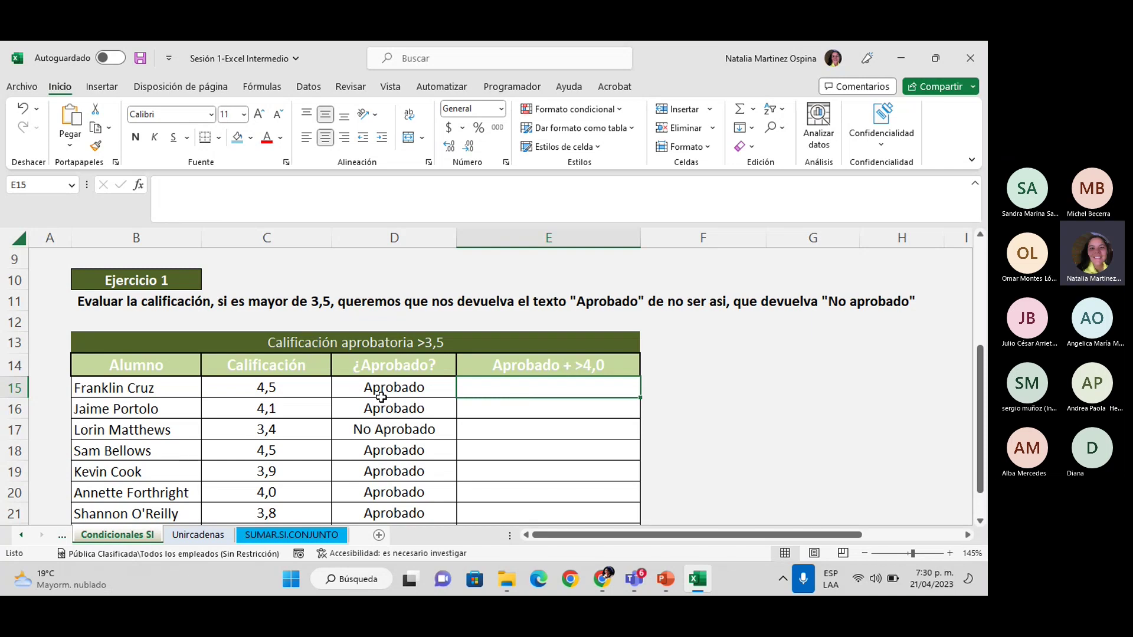
pyautogui.scroll(-1, 386, 424)
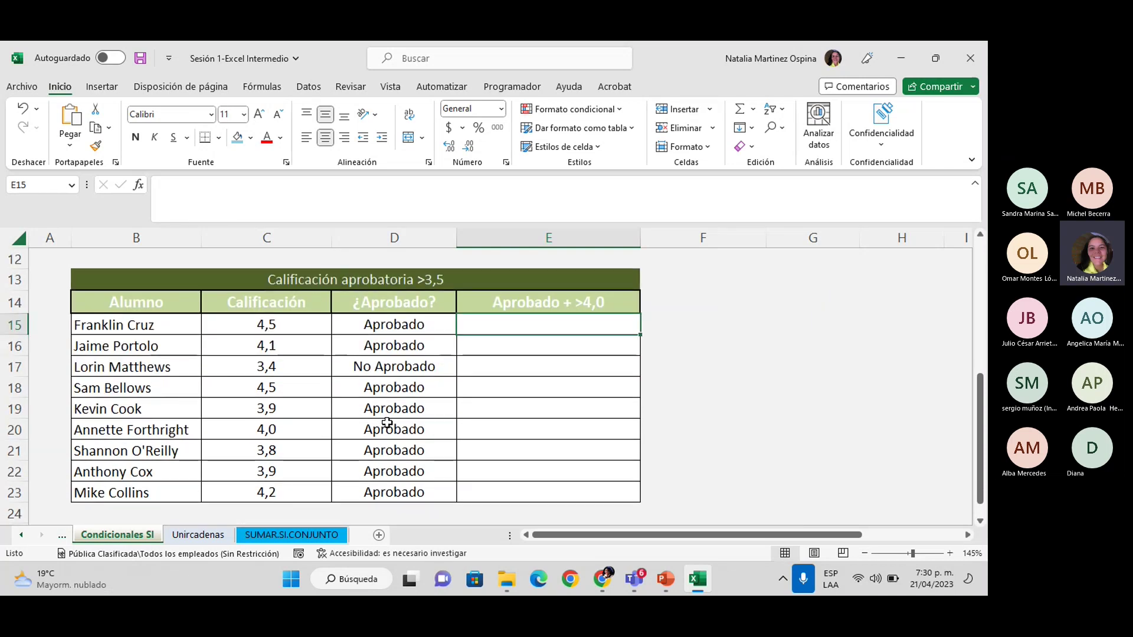
pyautogui.scroll(1, 387, 423)
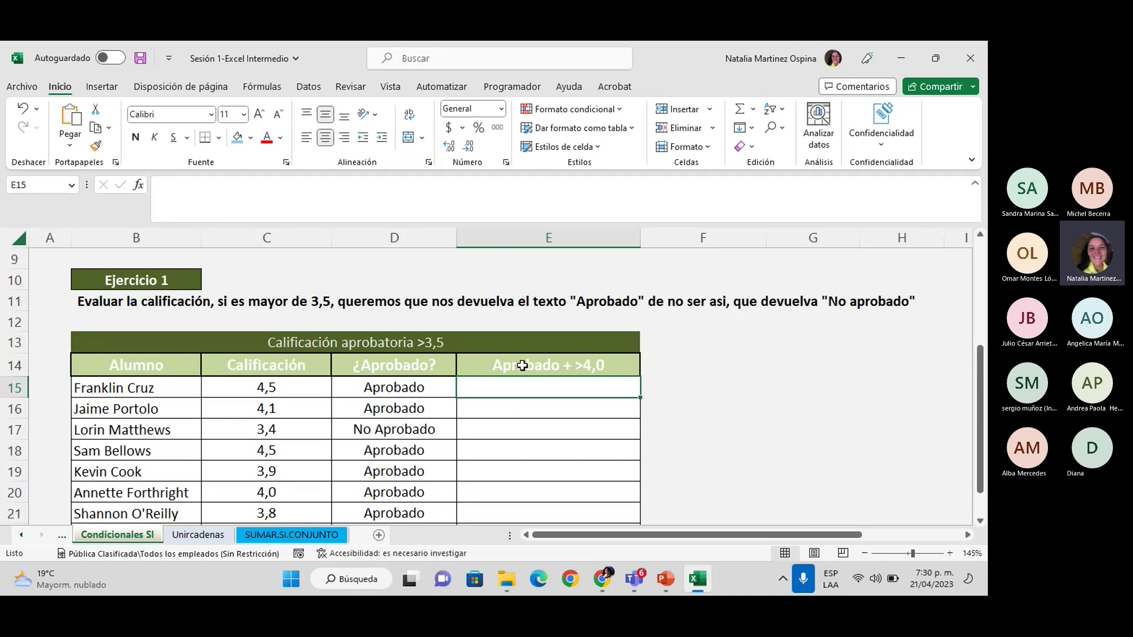
pyautogui.click(284, 390)
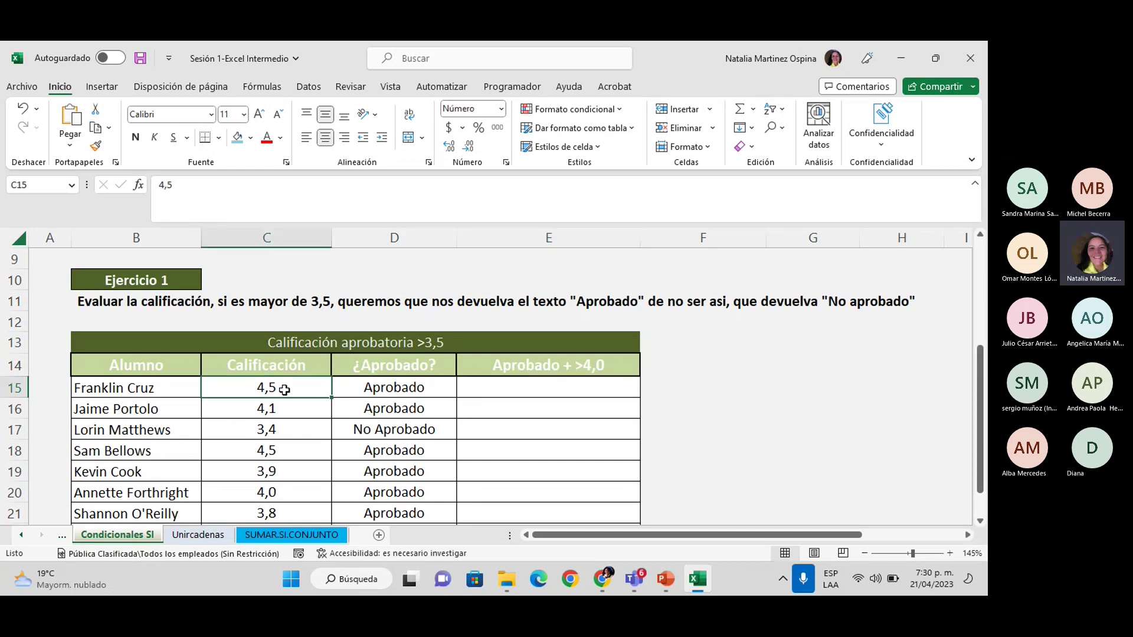
pyautogui.click(413, 389)
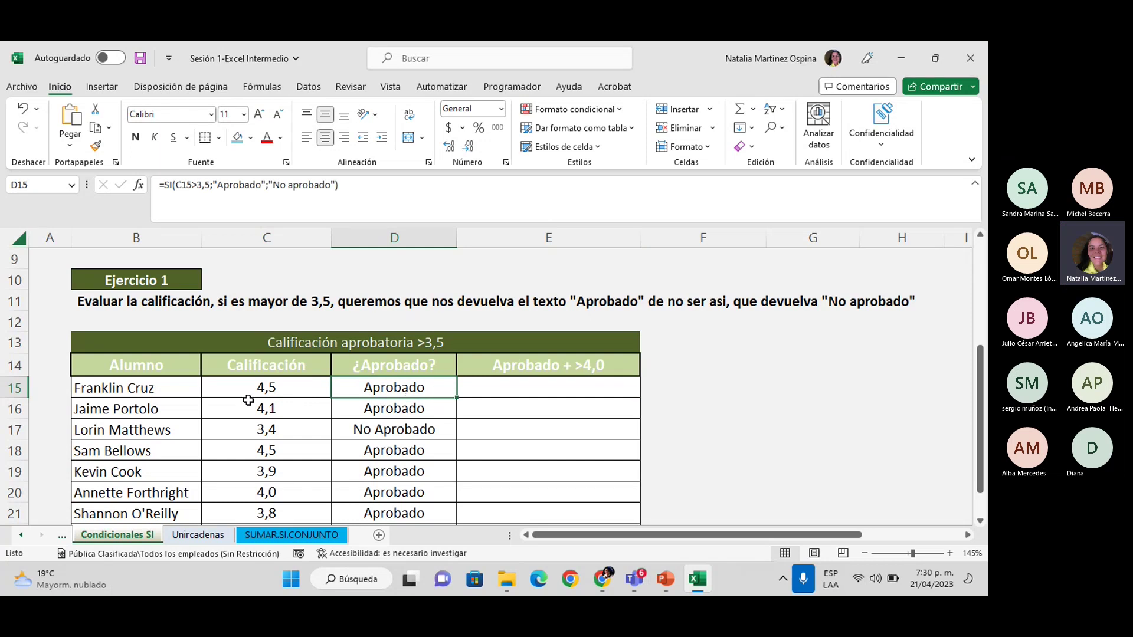
# Start an SI formula in E15 of the Aprobado + >4,0 column.
pyautogui.click(520, 387)
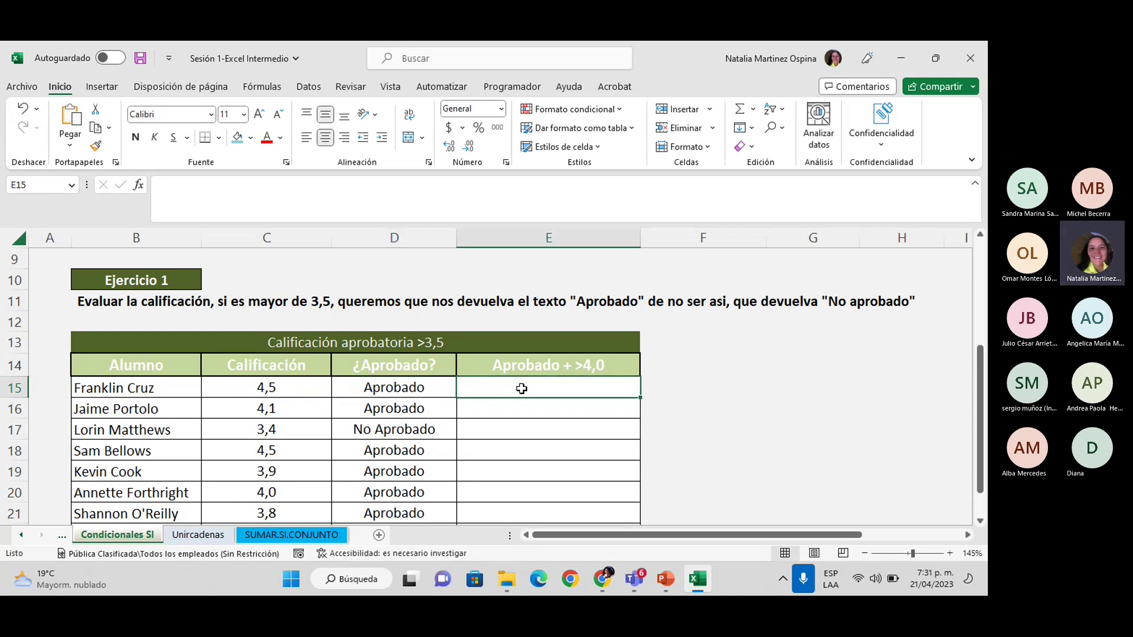
pyautogui.write('=si')
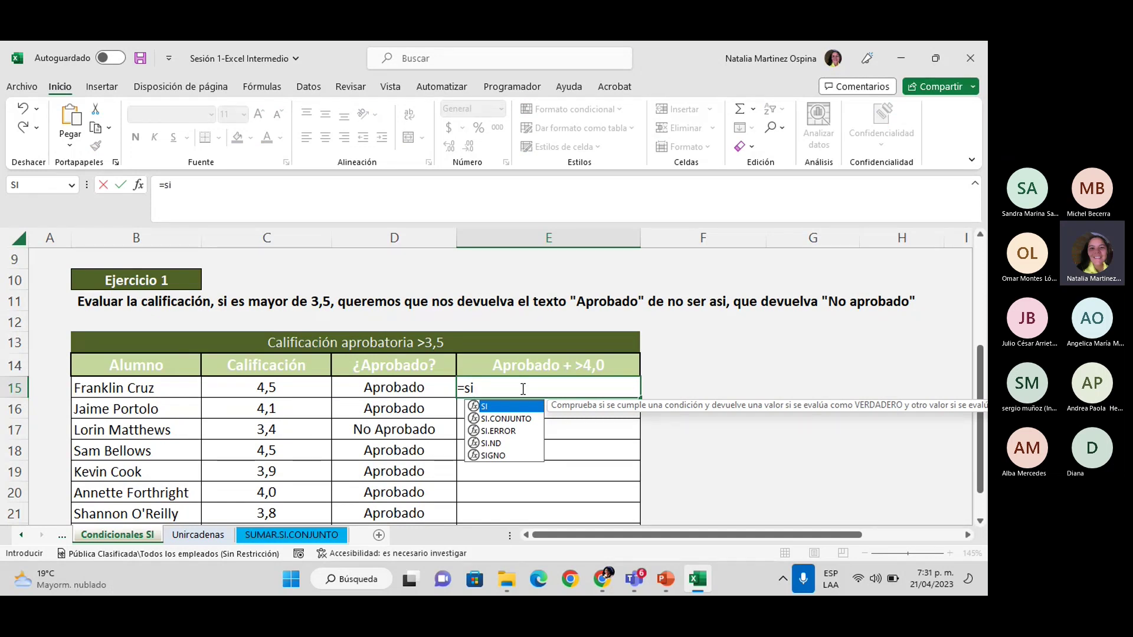
pyautogui.doubleClick(492, 407)
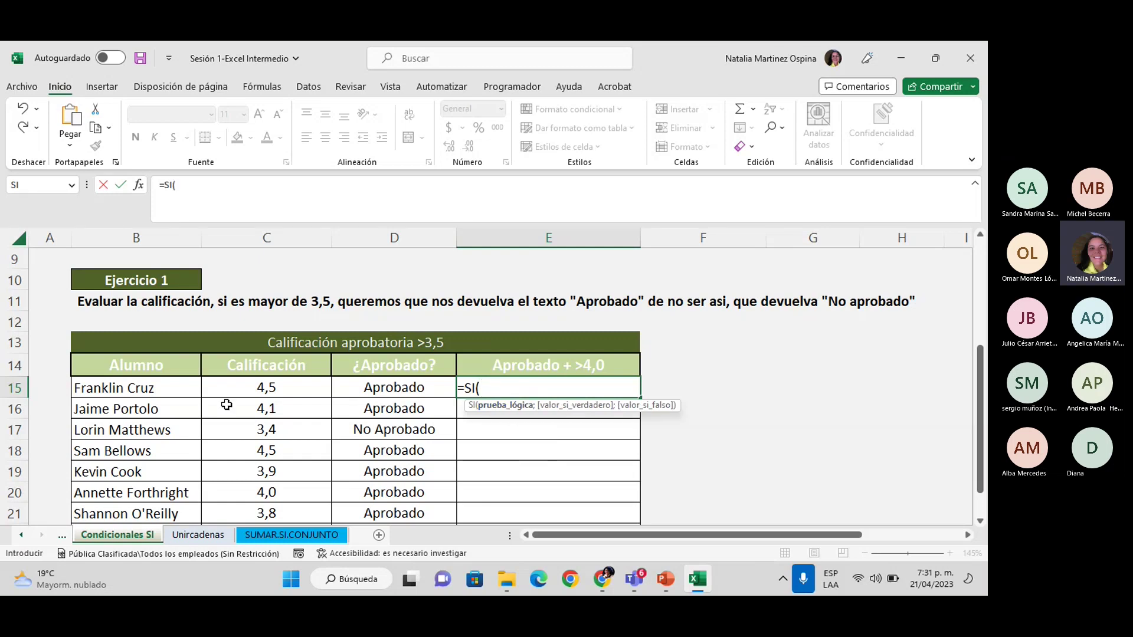
pyautogui.click(268, 388)
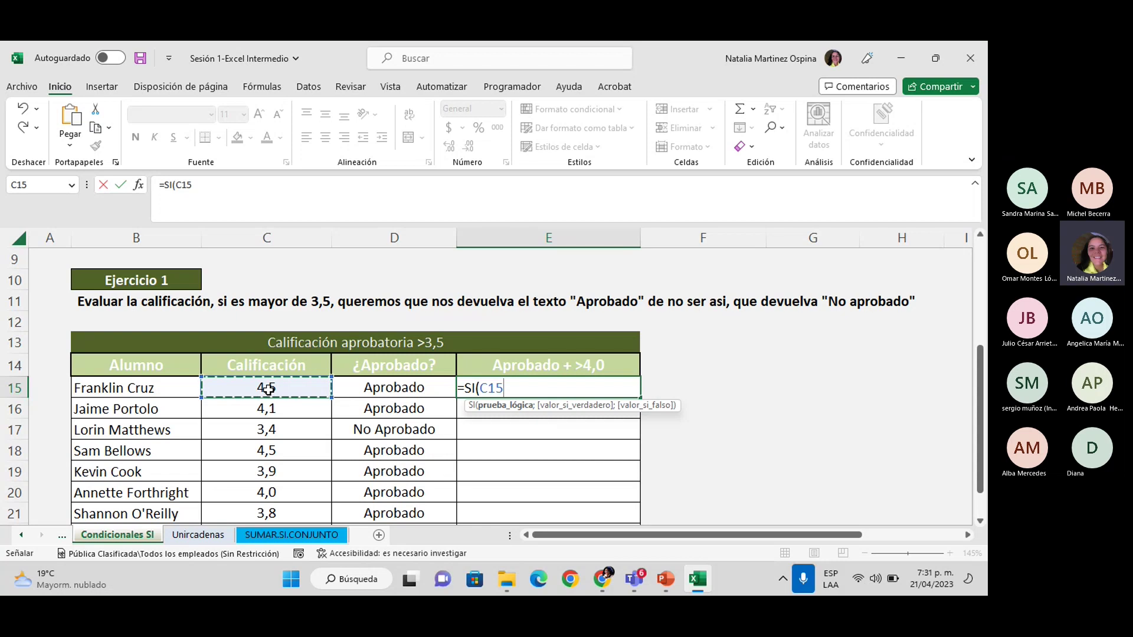
pyautogui.write('>')
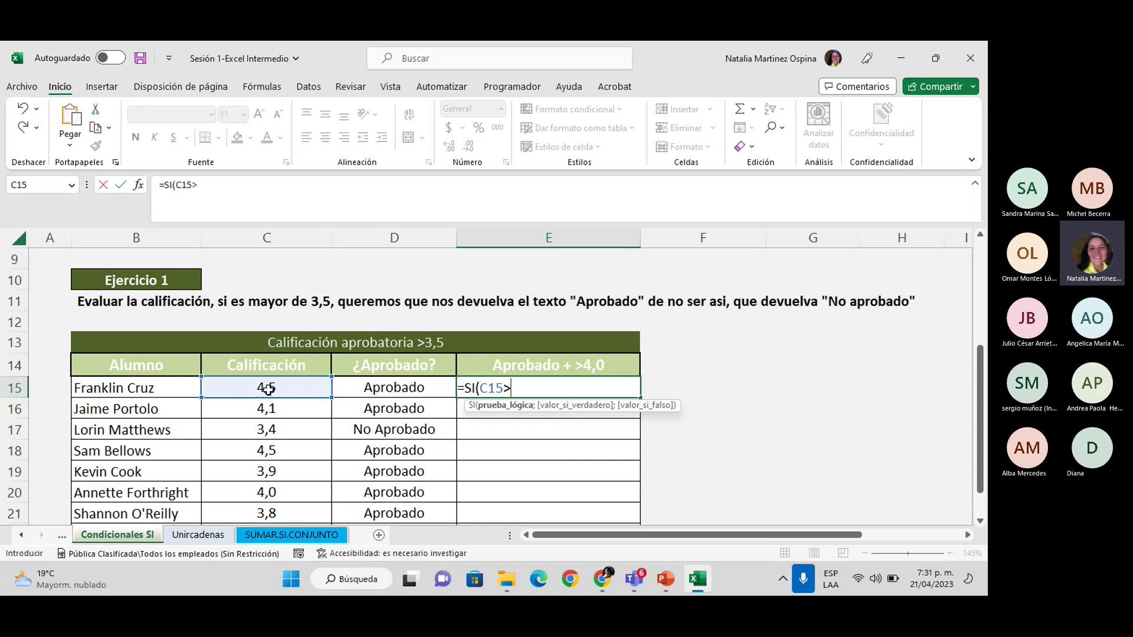
pyautogui.write('4,0')
pyautogui.press('BackSpace')
pyautogui.press('BackSpace')
pyautogui.press('BackSpace')
pyautogui.press('BackSpace')
pyautogui.press('BackSpace')
pyautogui.press('BackSpace')
pyautogui.press('BackSpace')
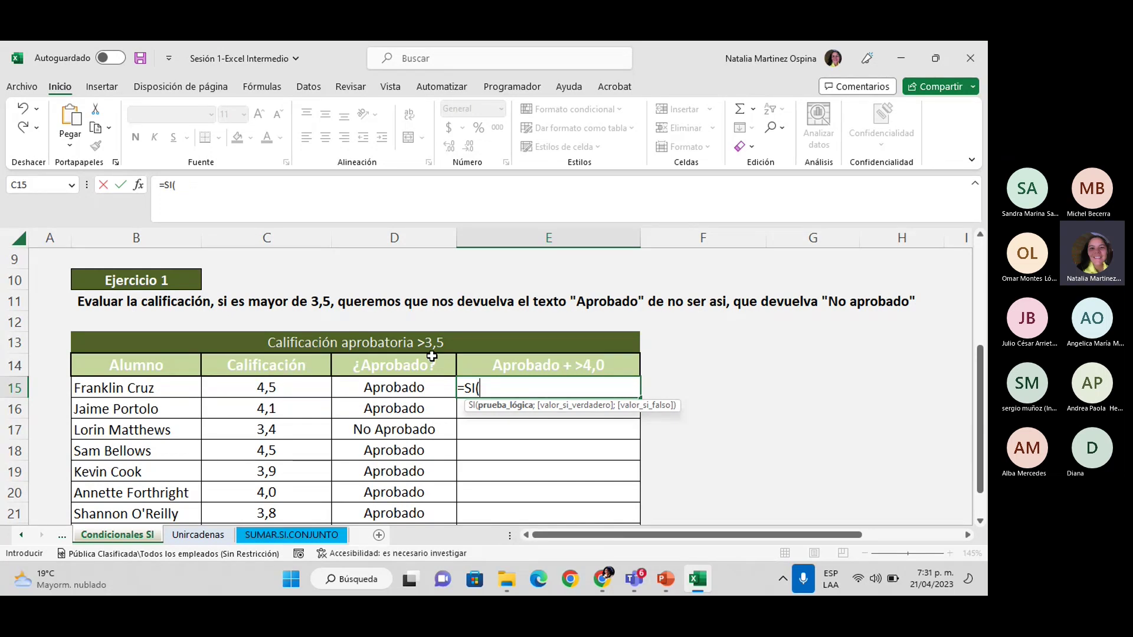
pyautogui.click(269, 389)
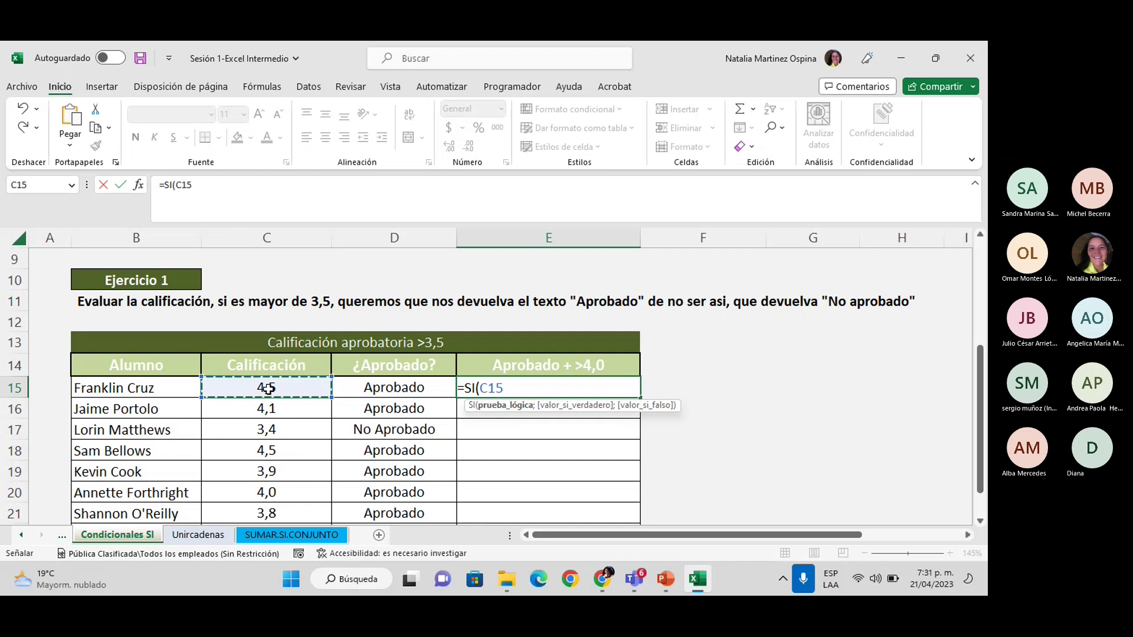
pyautogui.write('>')
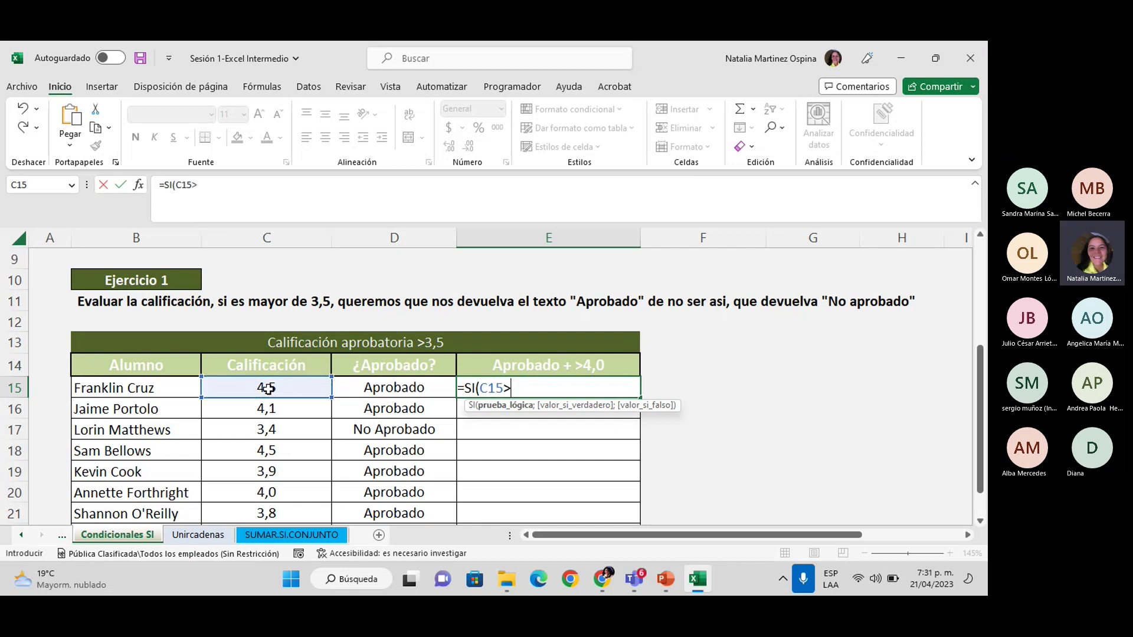
pyautogui.write('4')
pyautogui.press('BackSpace')
pyautogui.press('BackSpace')
pyautogui.press('BackSpace')
pyautogui.press('BackSpace')
pyautogui.press('BackSpace')
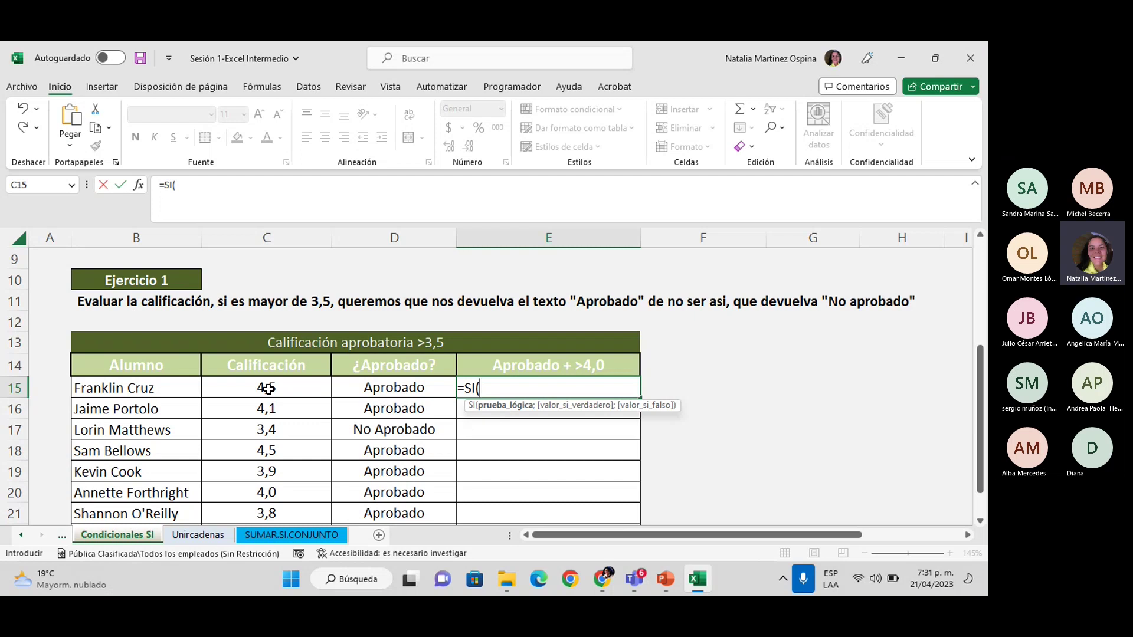
# Nest a Y function as the SI logical test in E15, with C15>4,0 as its first condition.
pyautogui.write('y')
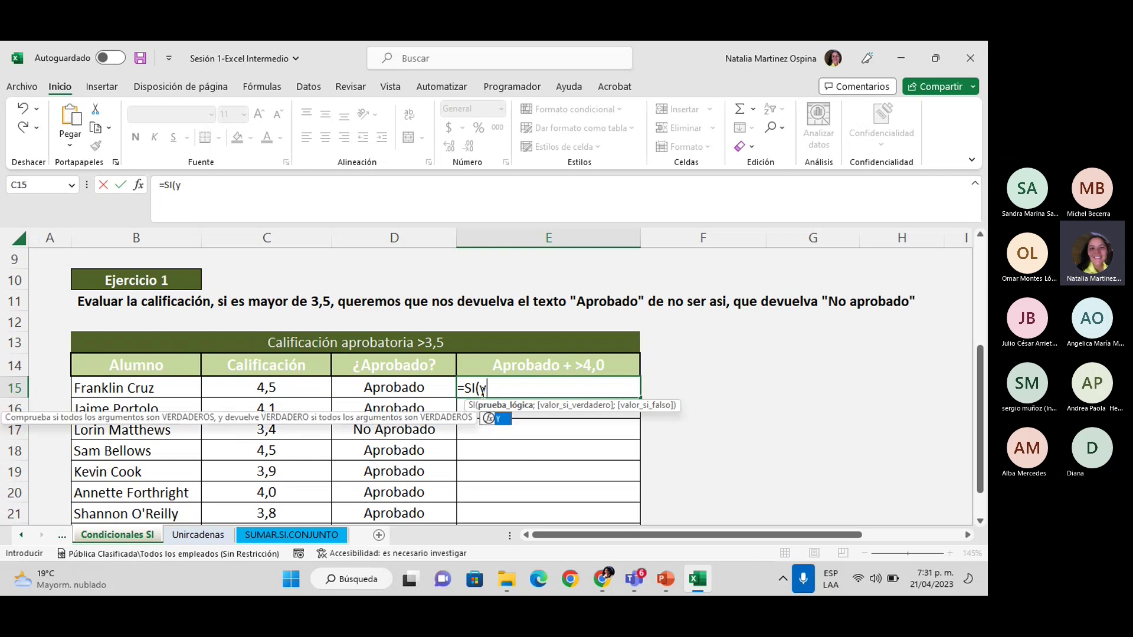
pyautogui.doubleClick(500, 420)
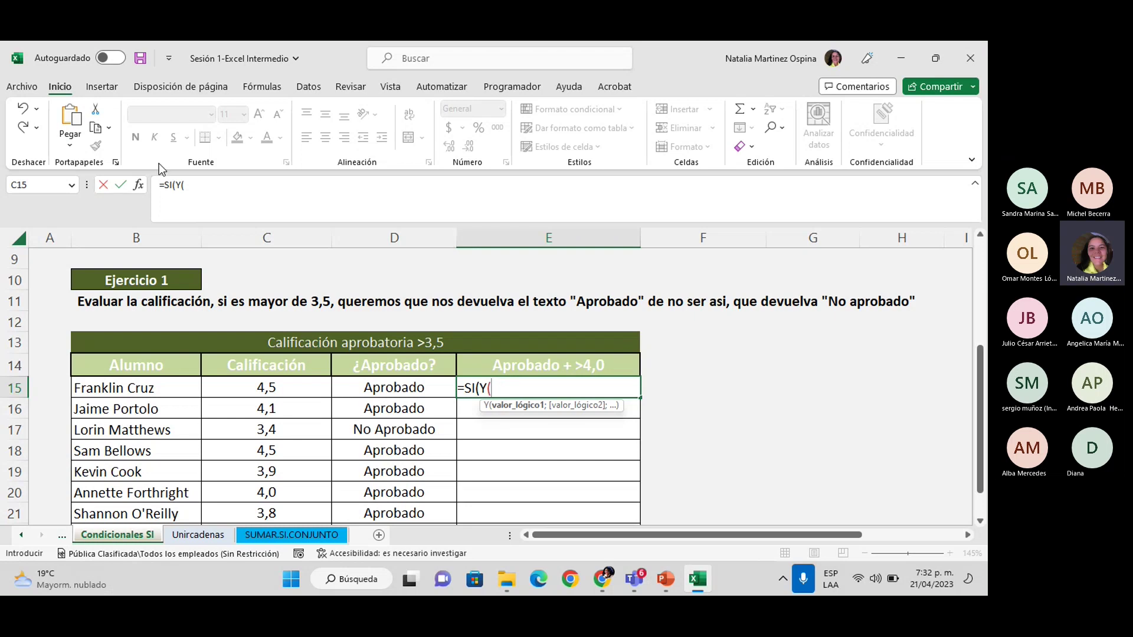
pyautogui.click(139, 186)
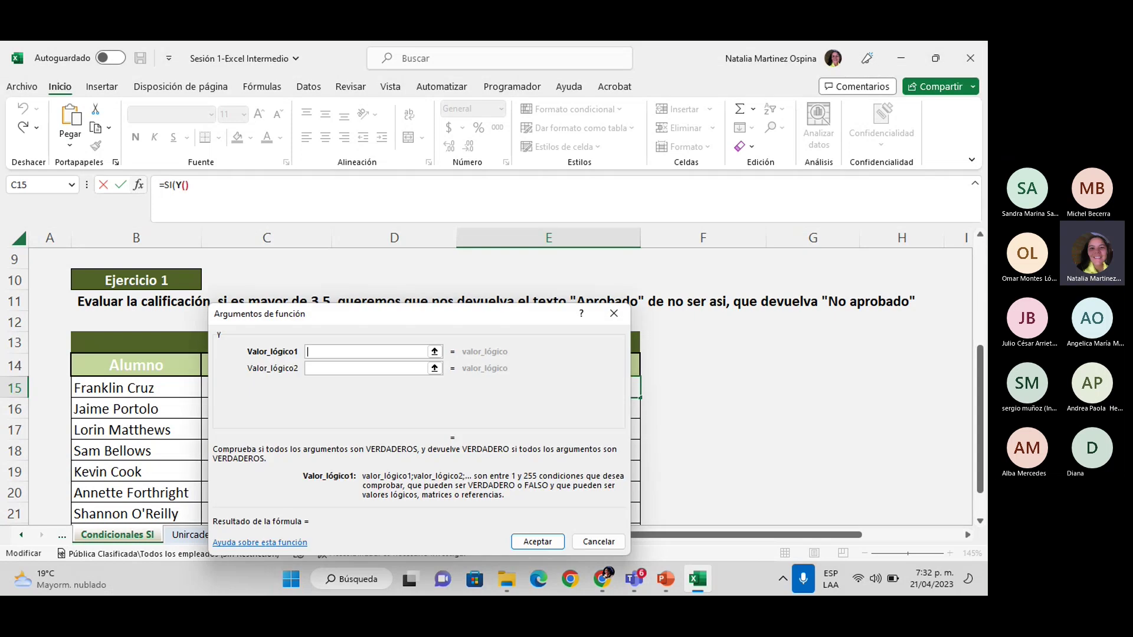
pyautogui.moveTo(541, 462); pyautogui.dragTo(550, 416)
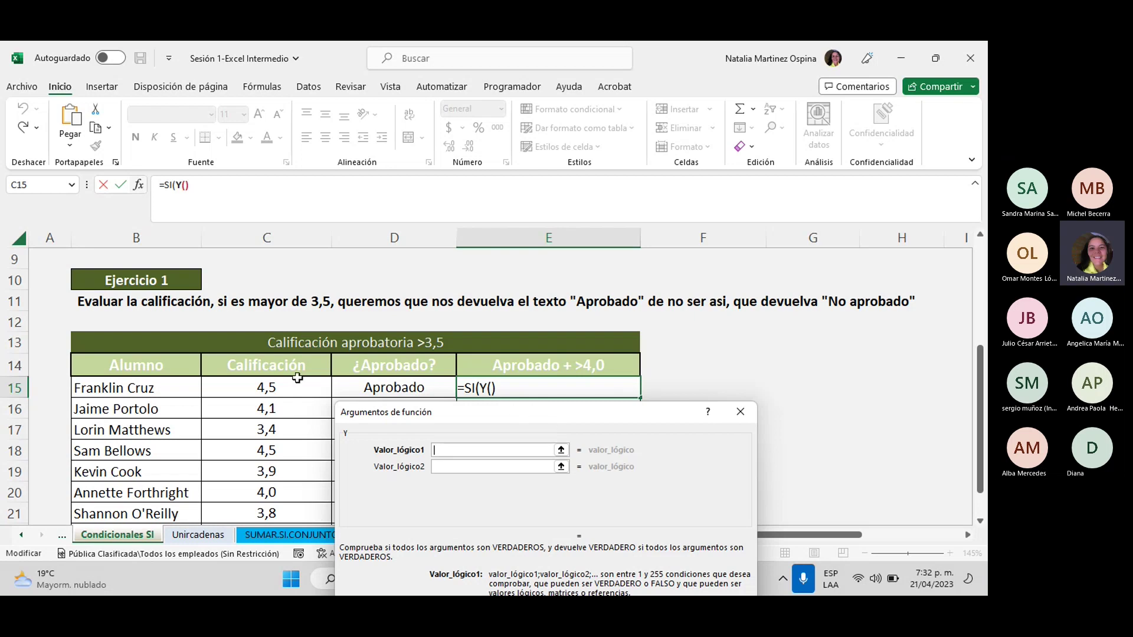
pyautogui.click(283, 388)
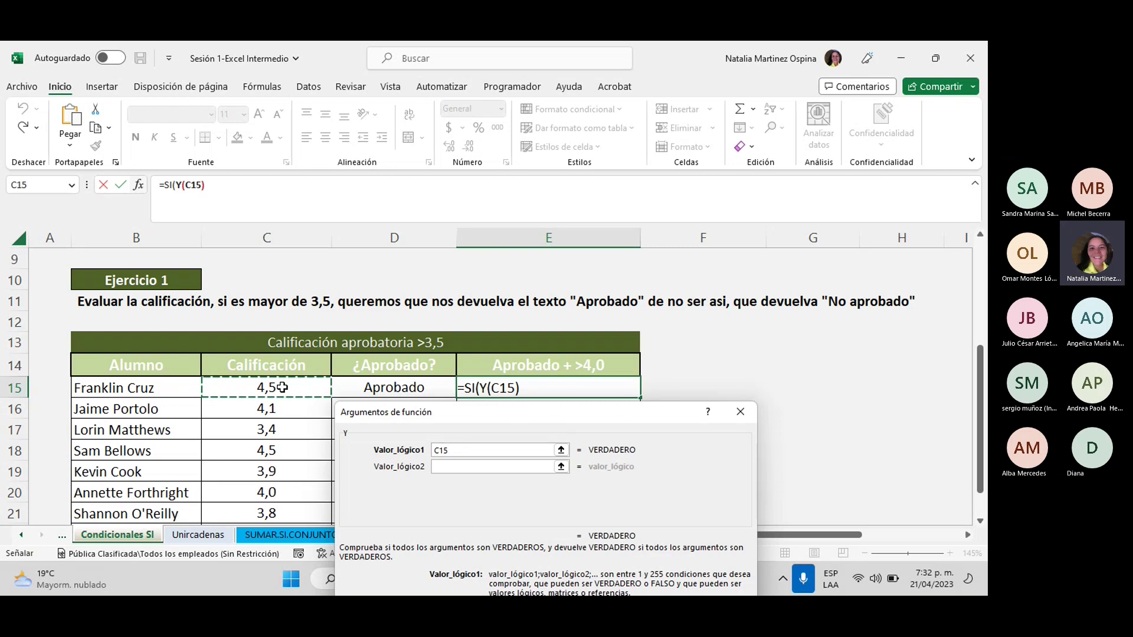
pyautogui.write('>4,0')
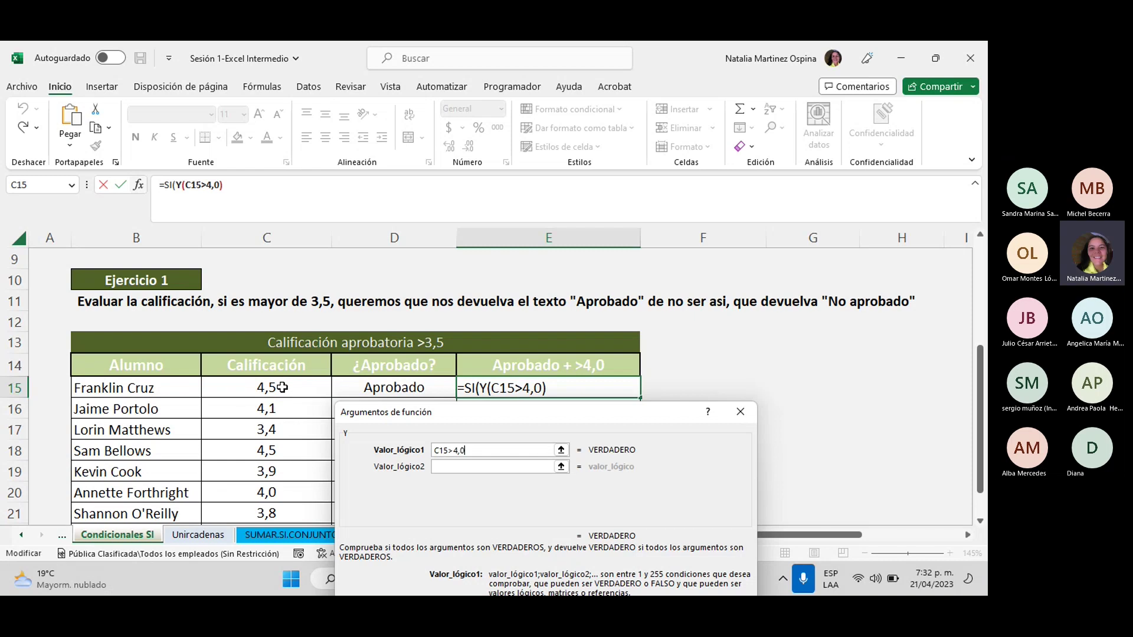
# Add D15="Aprobado" as the second condition of the nested Y function.
pyautogui.click(438, 467)
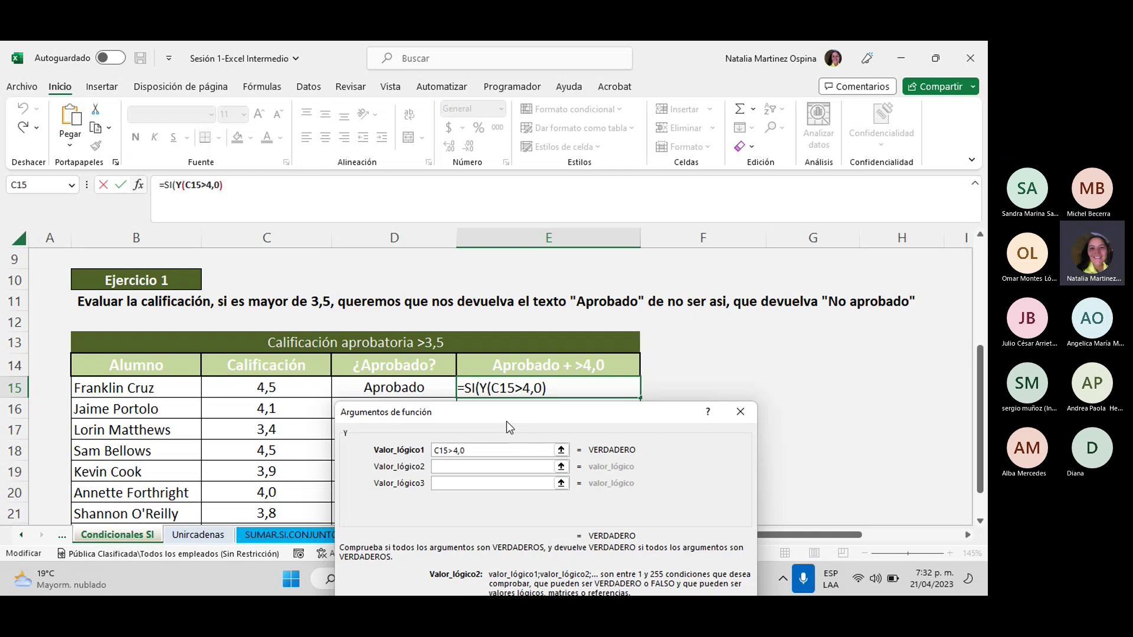
pyautogui.click(404, 388)
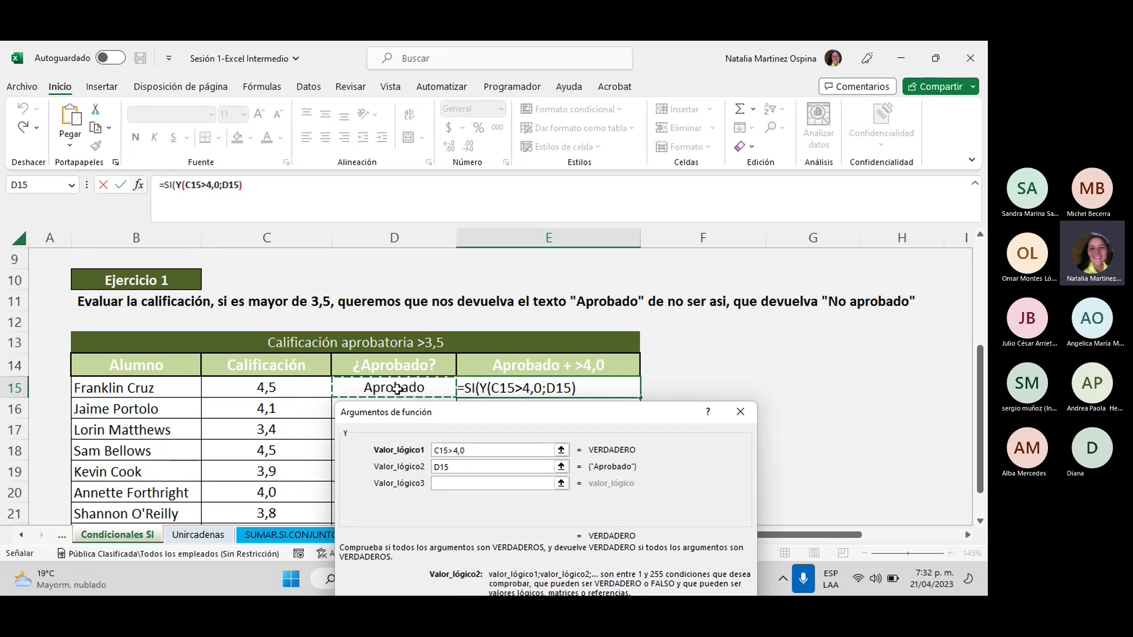
pyautogui.write('="')
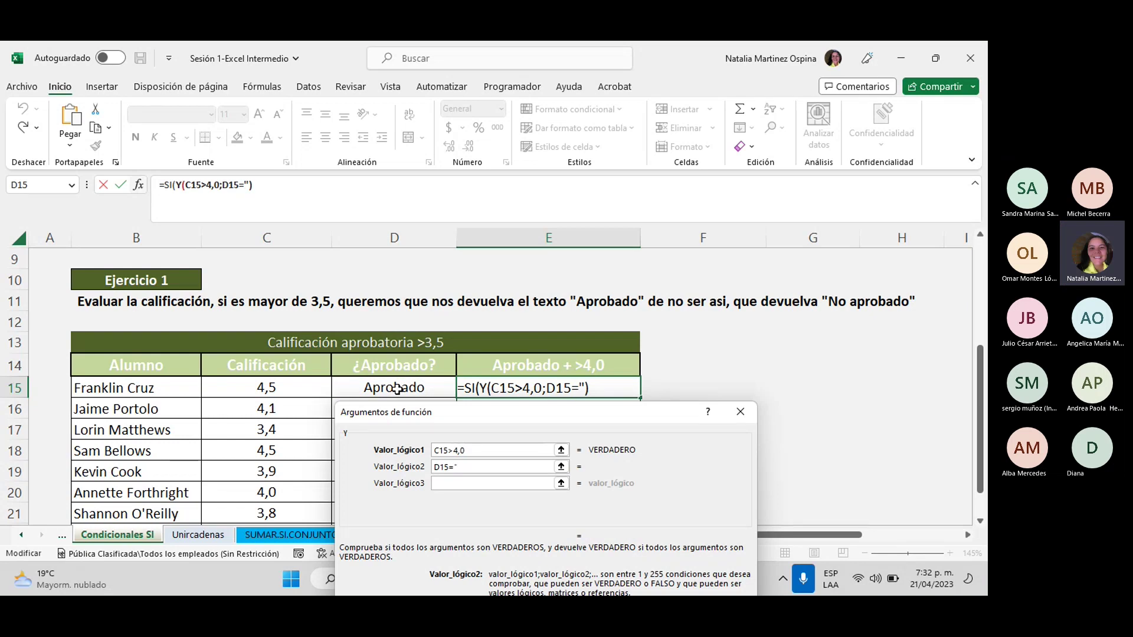
pyautogui.write('Aprobado')
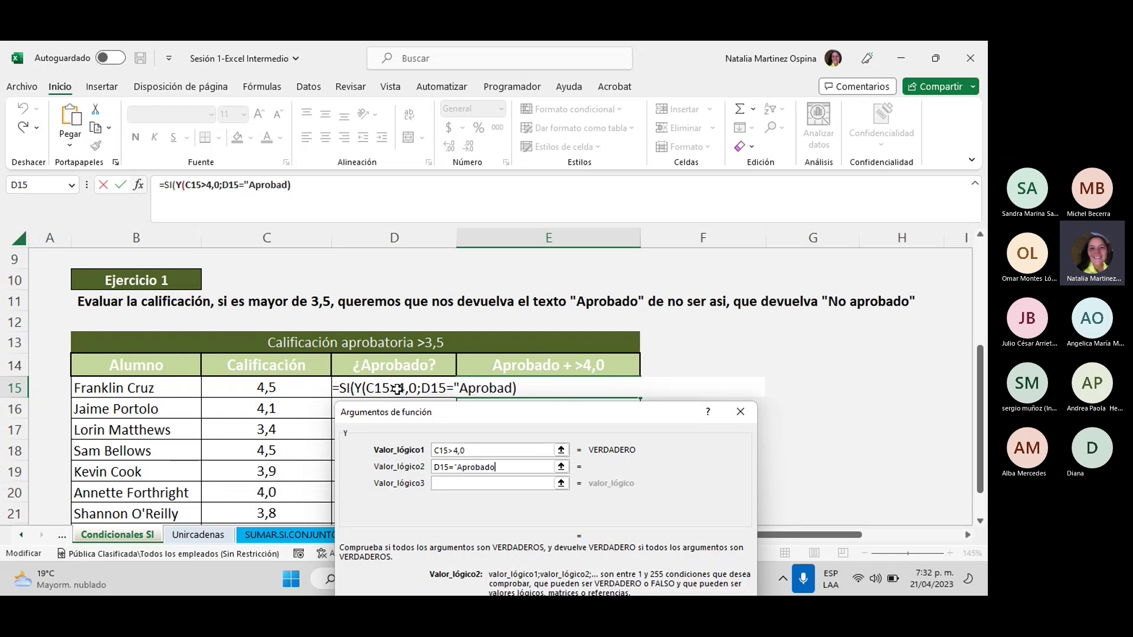
pyautogui.write('"')
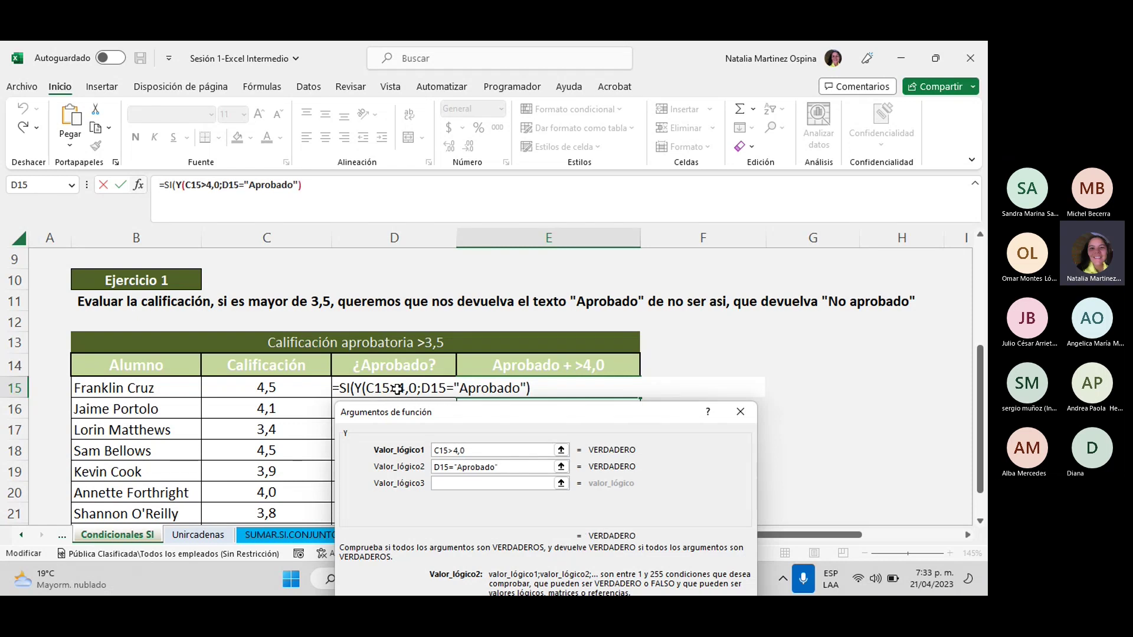
# Examine the two Y conditions against the row 15 grade and approval status, and look at the fields for additional conditions.
pyautogui.moveTo(575, 414); pyautogui.dragTo(780, 284)
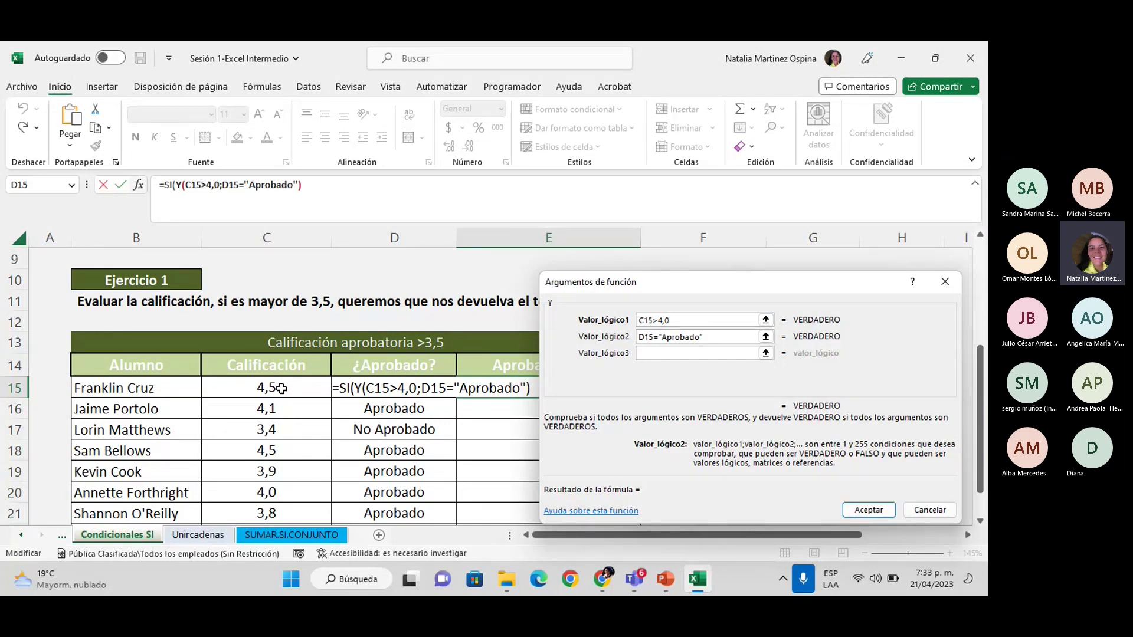
pyautogui.moveTo(690, 289); pyautogui.dragTo(788, 265)
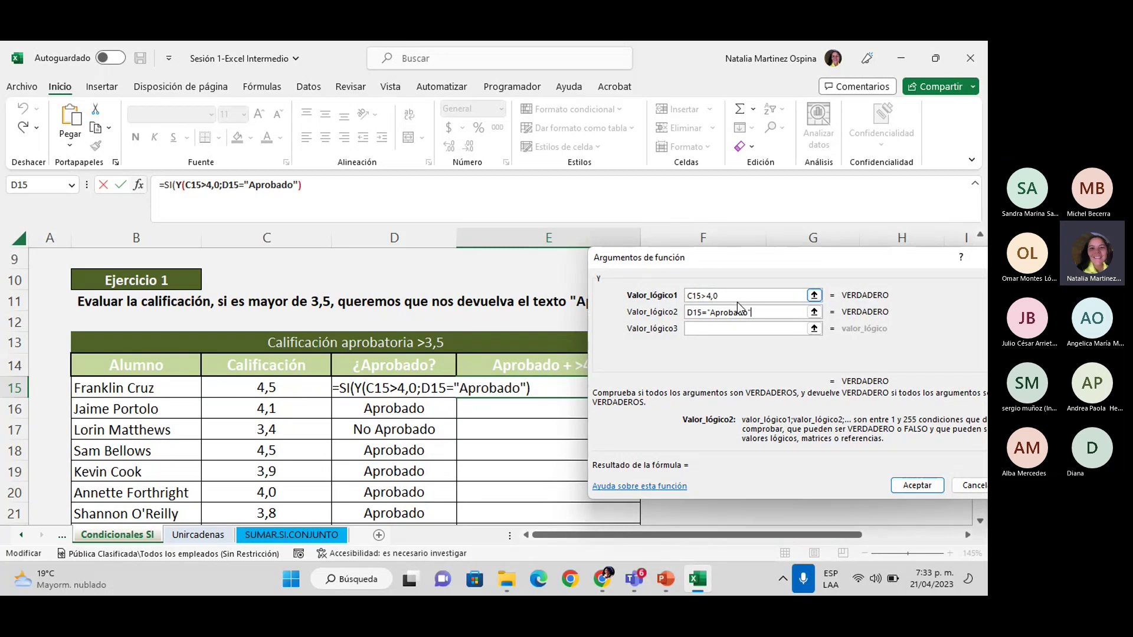
pyautogui.moveTo(851, 257); pyautogui.dragTo(607, 436)
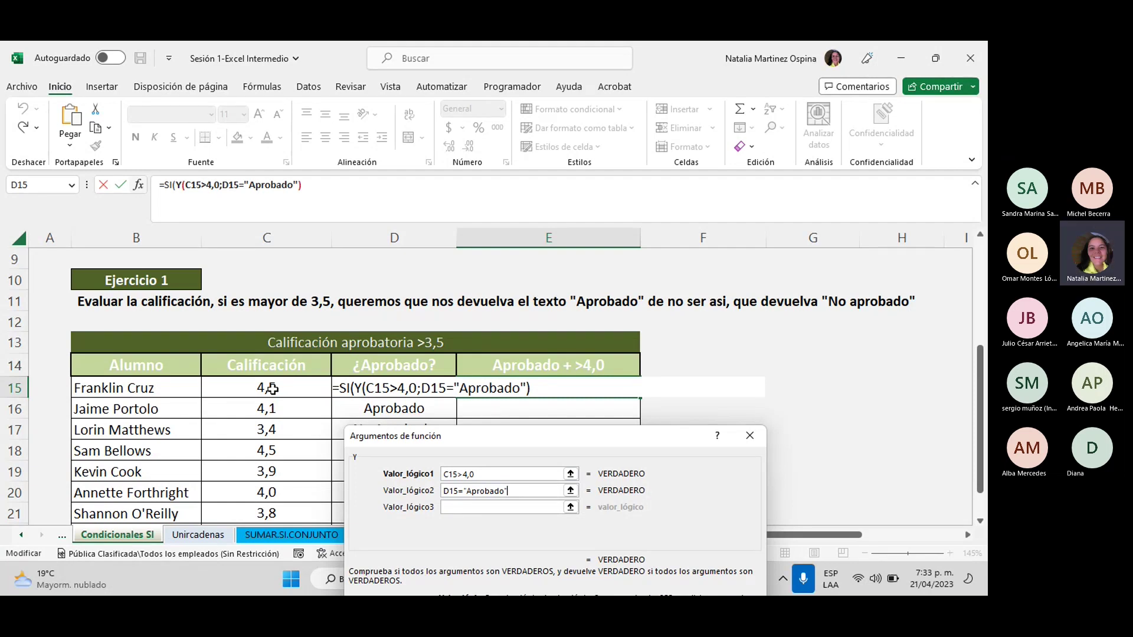
pyautogui.moveTo(554, 435); pyautogui.dragTo(667, 177)
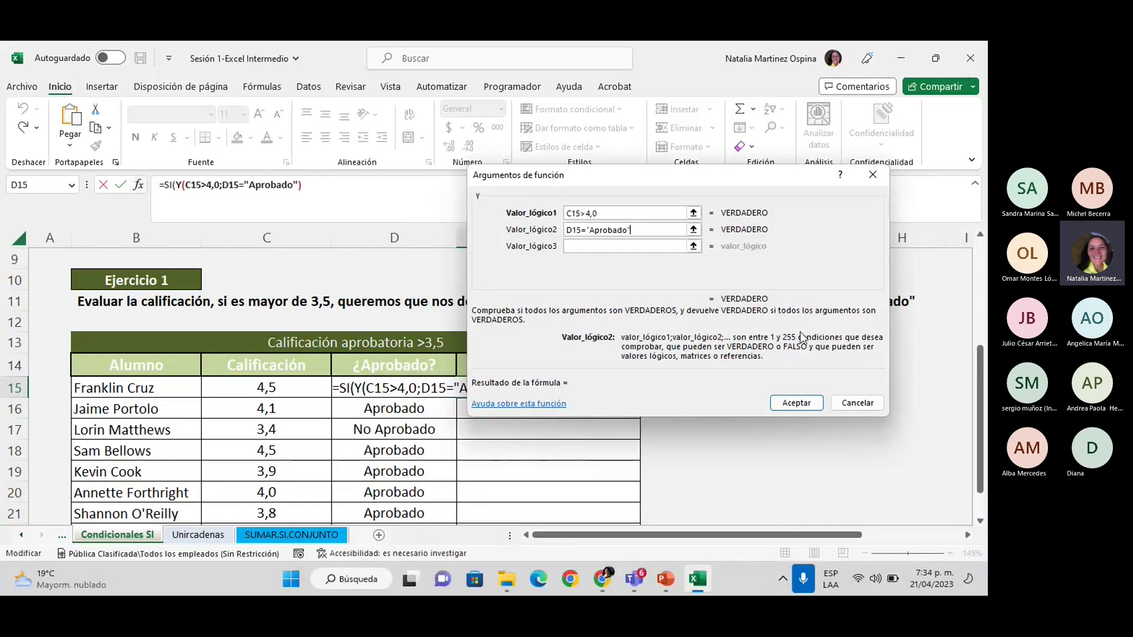
pyautogui.click(608, 244)
pyautogui.click(607, 263)
pyautogui.click(608, 246)
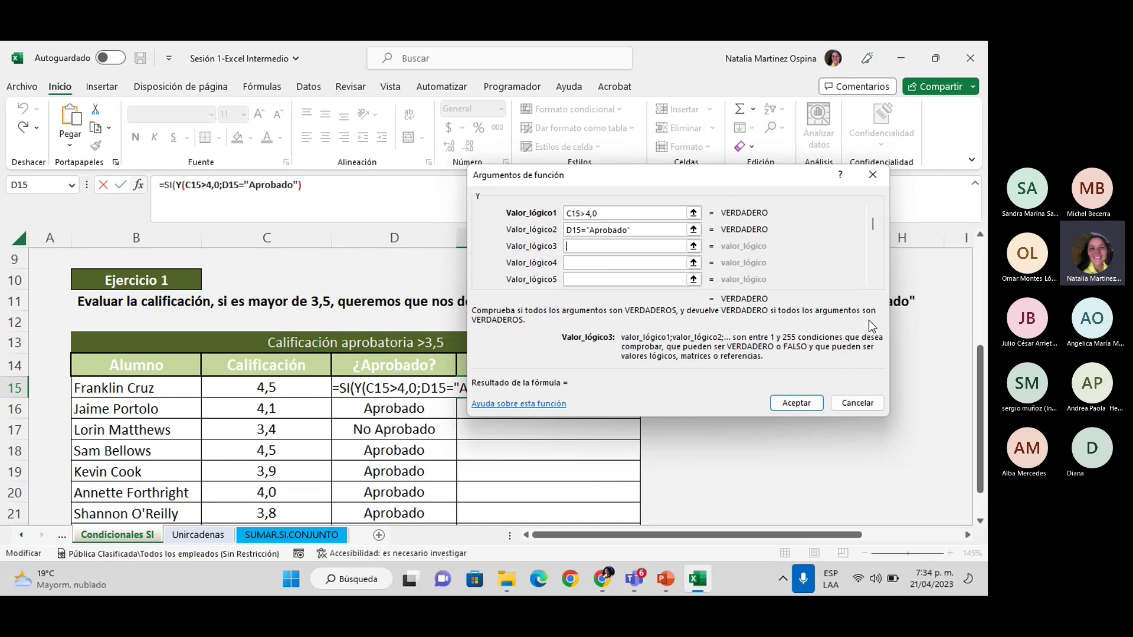
# Finish the Y arguments and open the function arguments of the outer SI in the E15 formula.
pyautogui.click(794, 404)
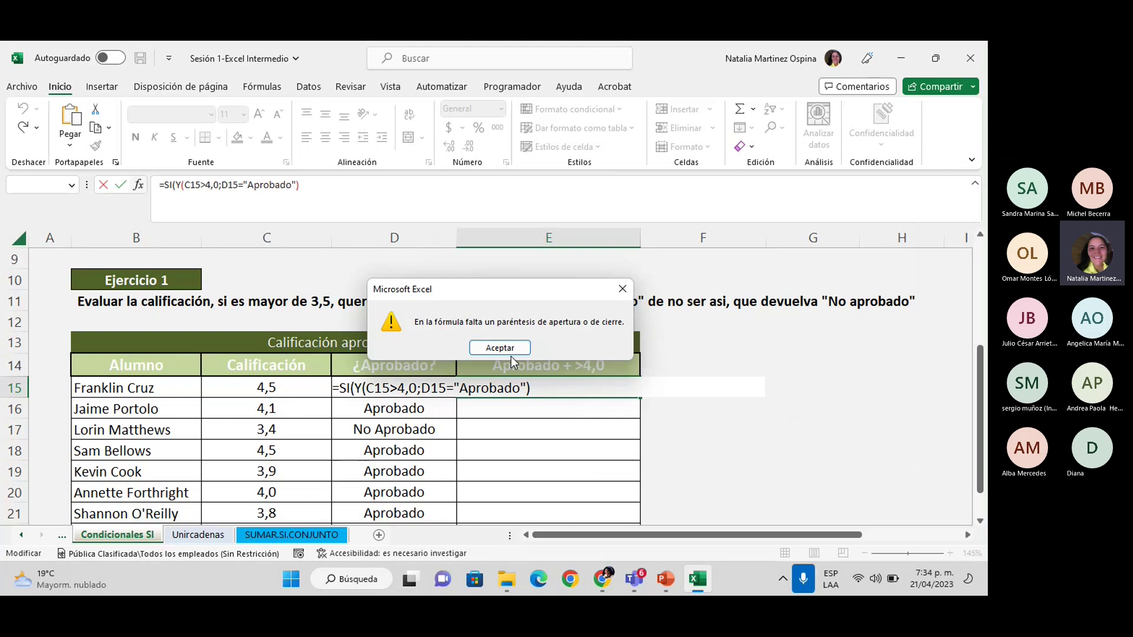
pyautogui.click(500, 348)
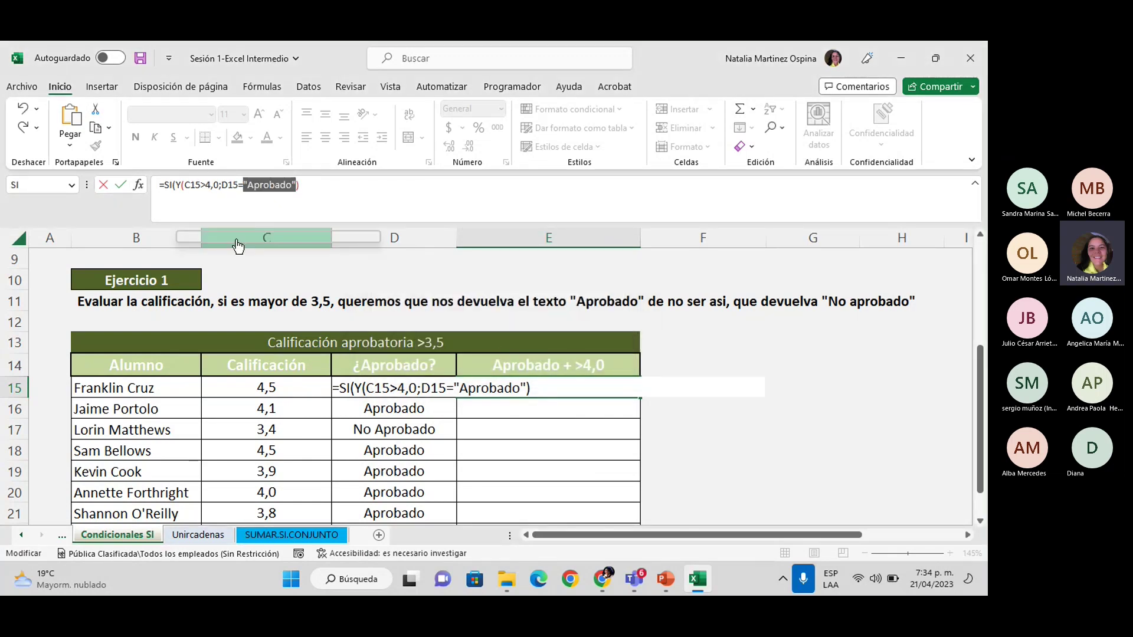
pyautogui.click(170, 186)
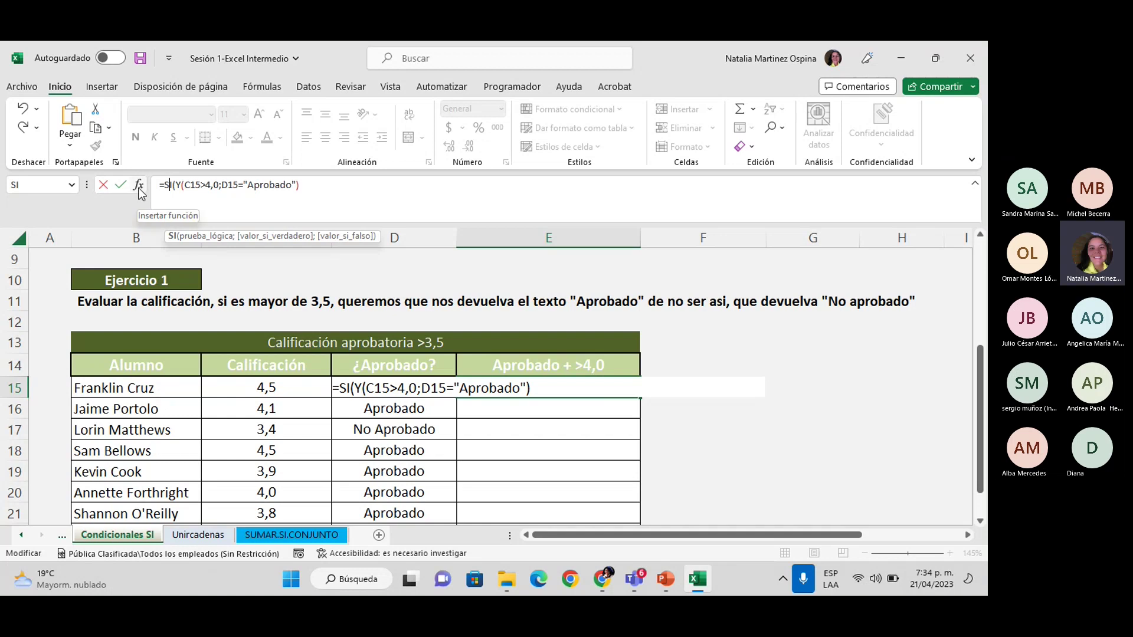
pyautogui.click(139, 186)
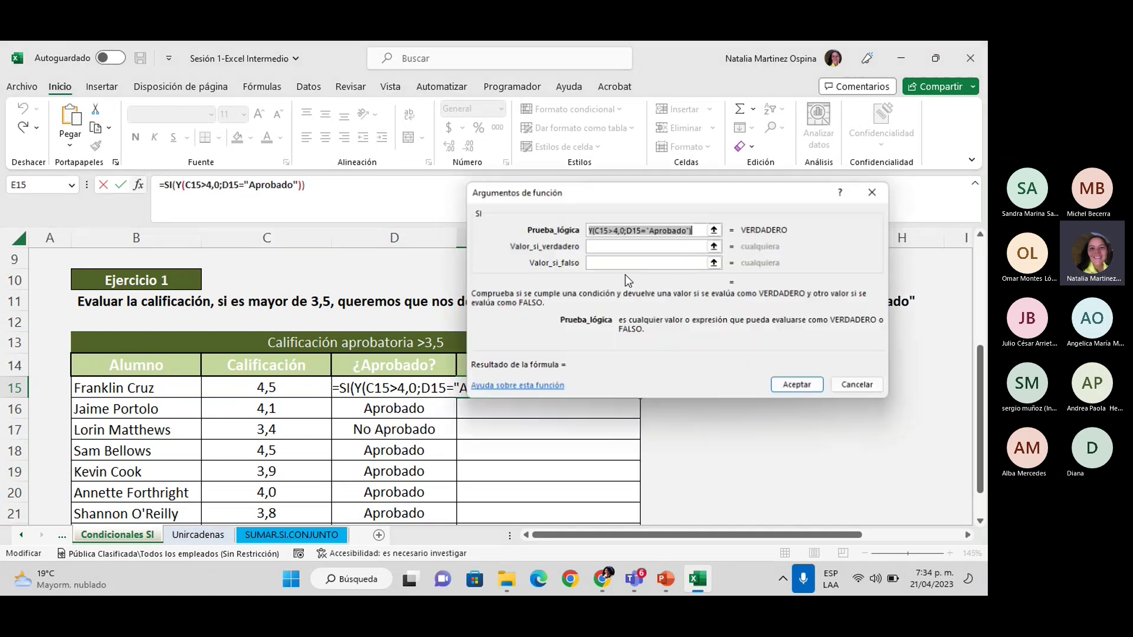
pyautogui.moveTo(714, 192); pyautogui.dragTo(711, 328)
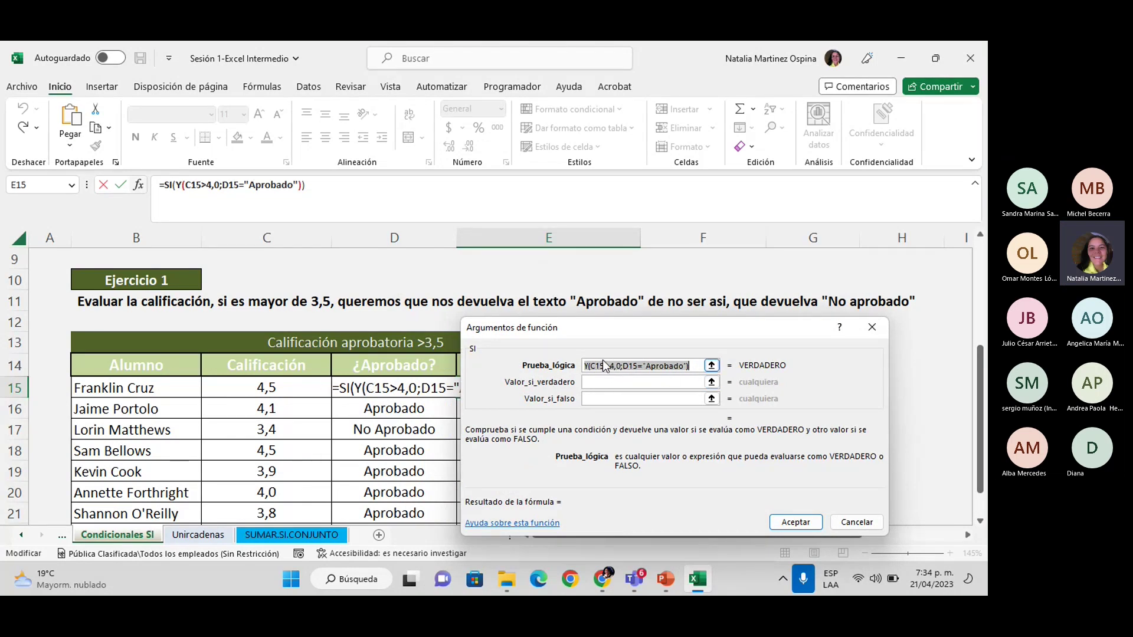
pyautogui.moveTo(616, 336); pyautogui.dragTo(716, 267)
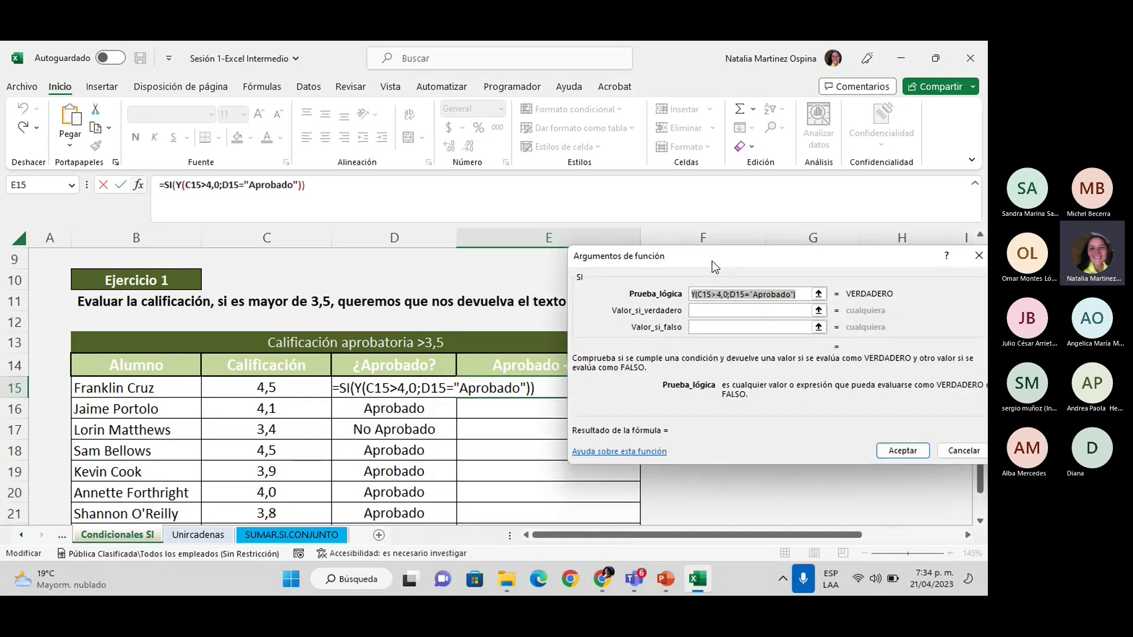
# Set the SI function's value if true to "Aprobado con más de 4,0".
pyautogui.click(705, 312)
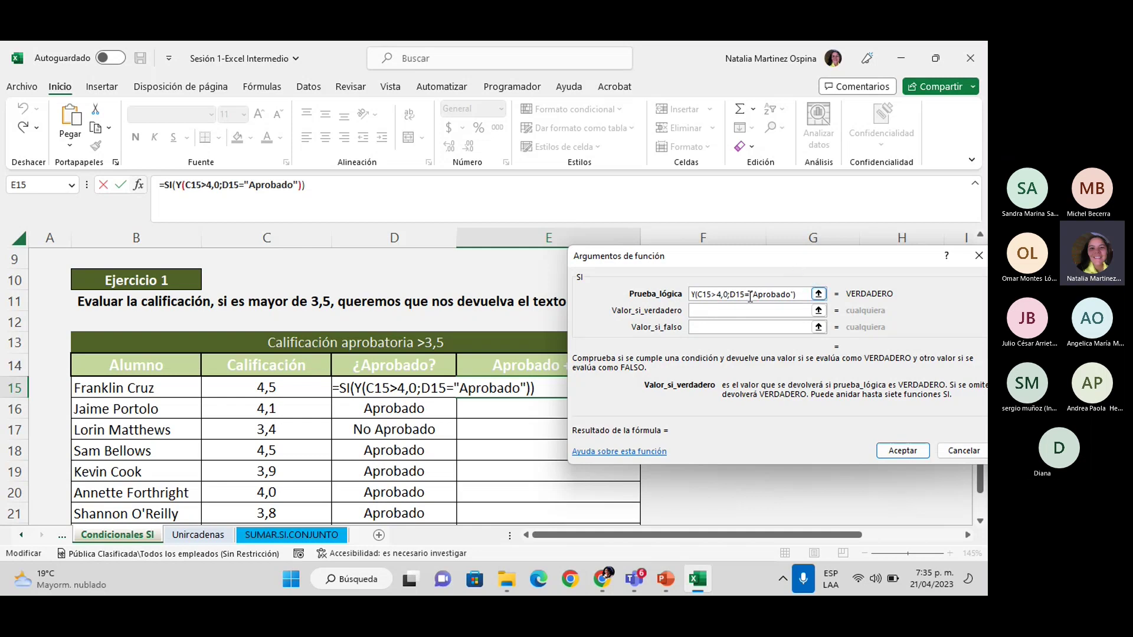
pyautogui.moveTo(815, 273); pyautogui.dragTo(595, 436)
pyautogui.click(489, 476)
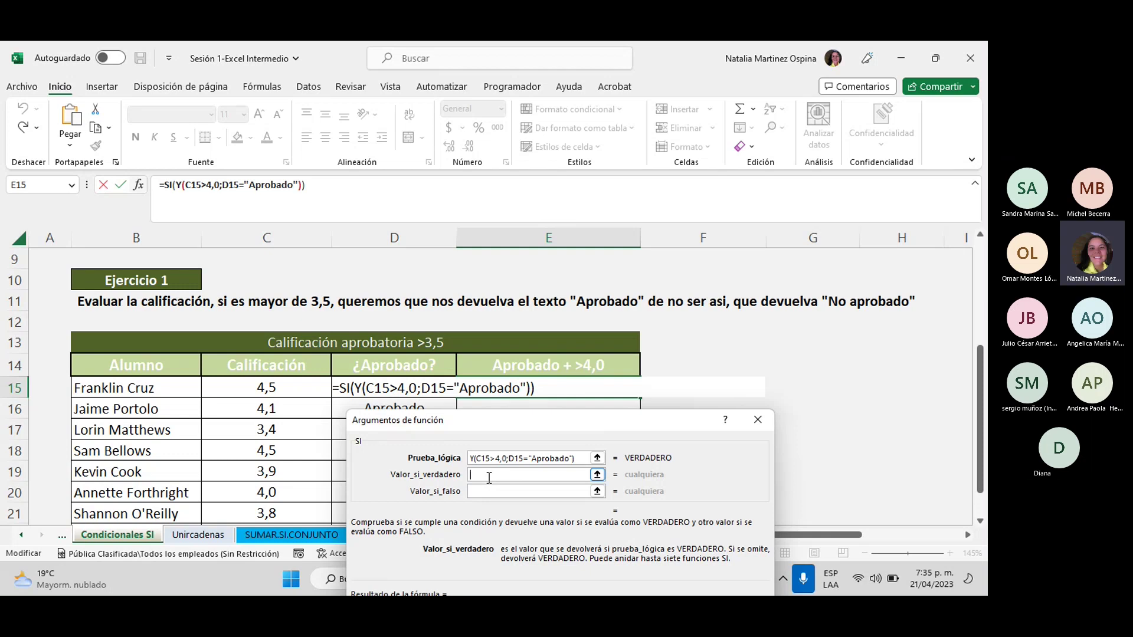
pyautogui.write('"Aprobado')
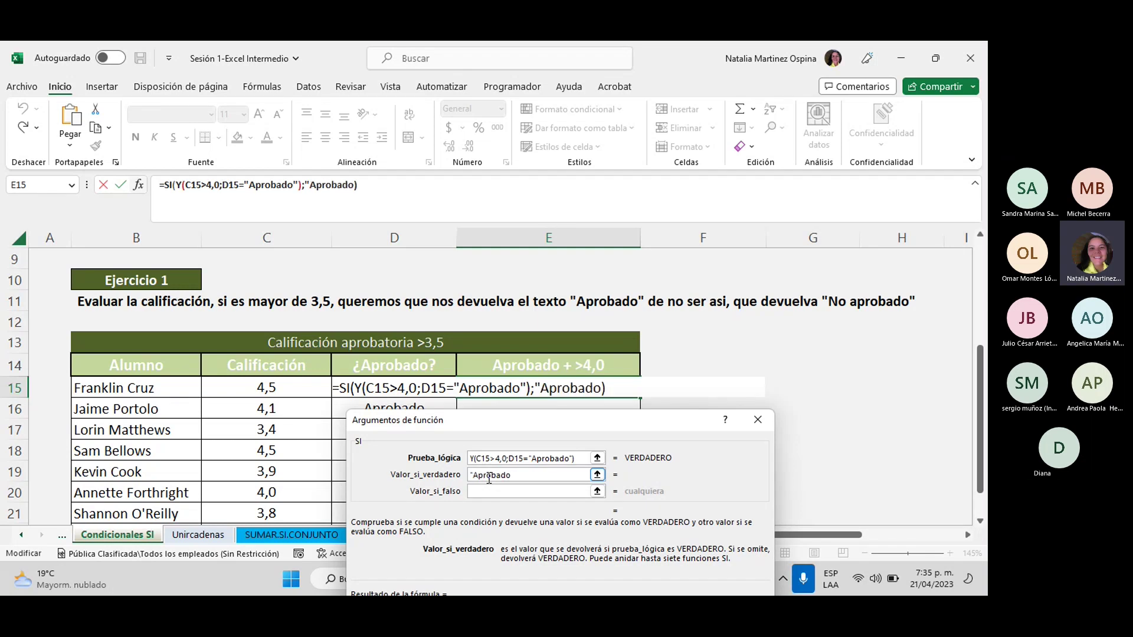
pyautogui.write(' con m+')
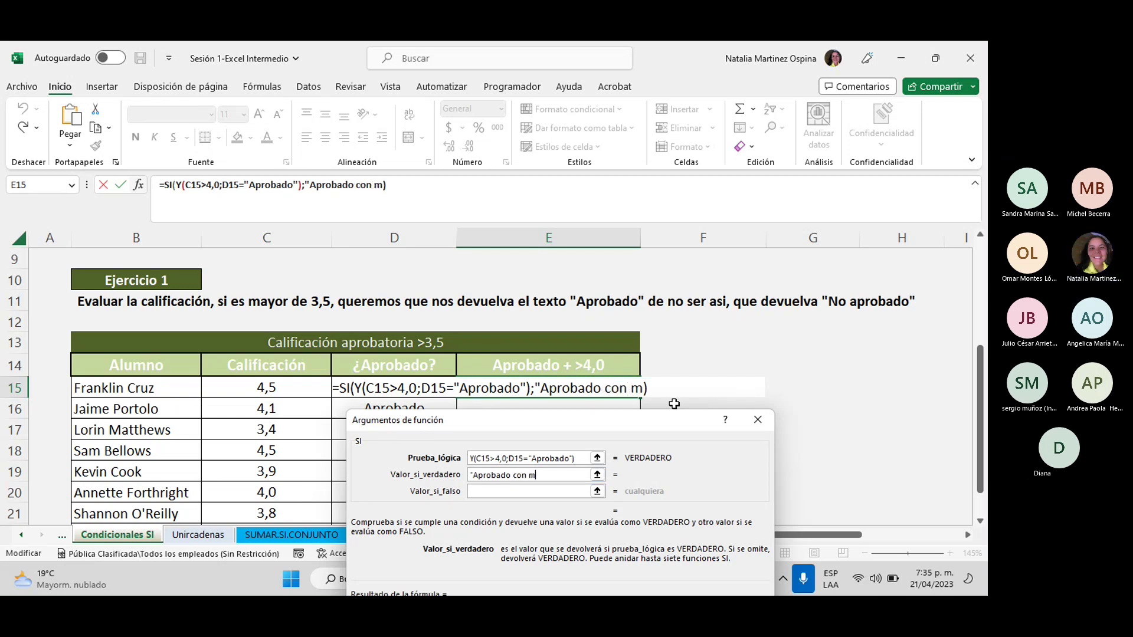
pyautogui.press('BackSpace')
pyautogui.write('ás de ')
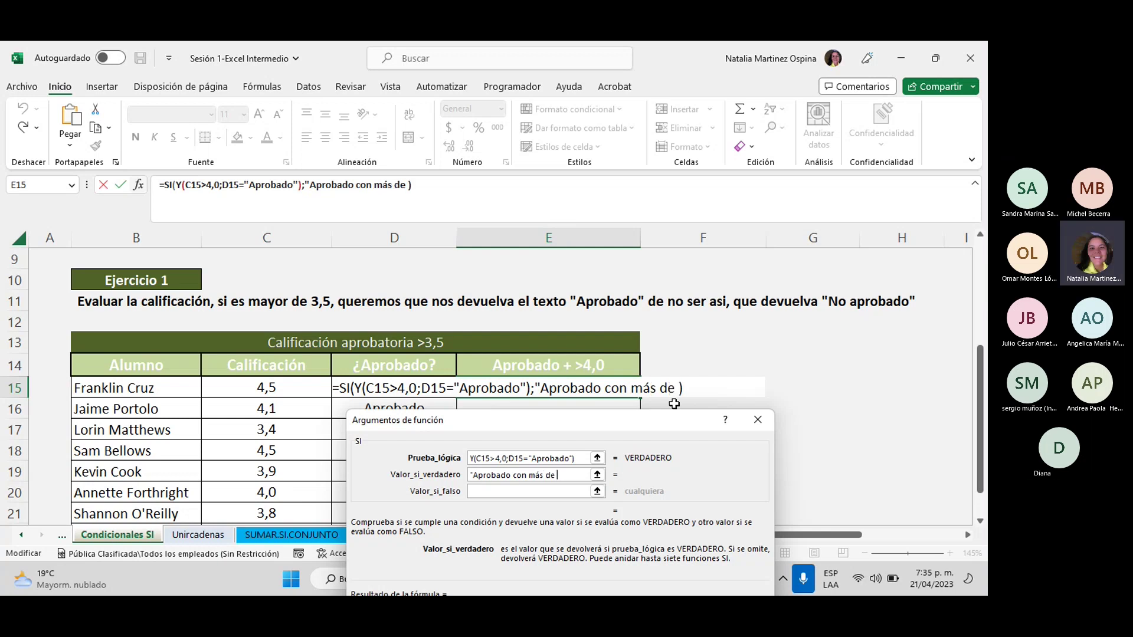
pyautogui.write('4,0"')
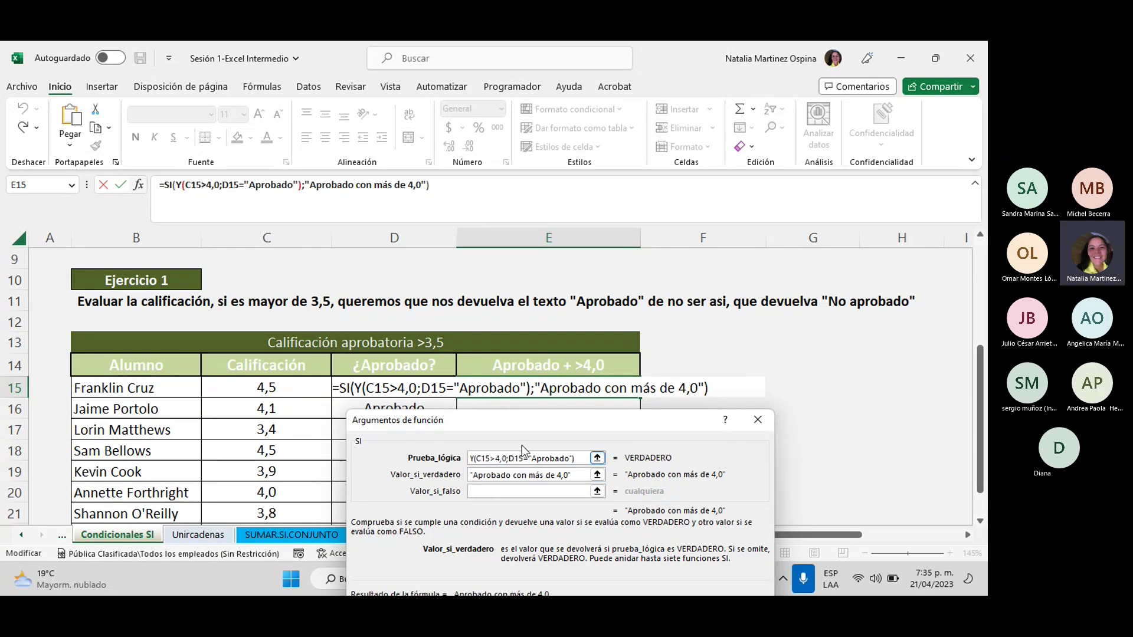
# Set the SI function's value if false to "Menor que 4,0".
pyautogui.click(476, 460)
pyautogui.click(494, 491)
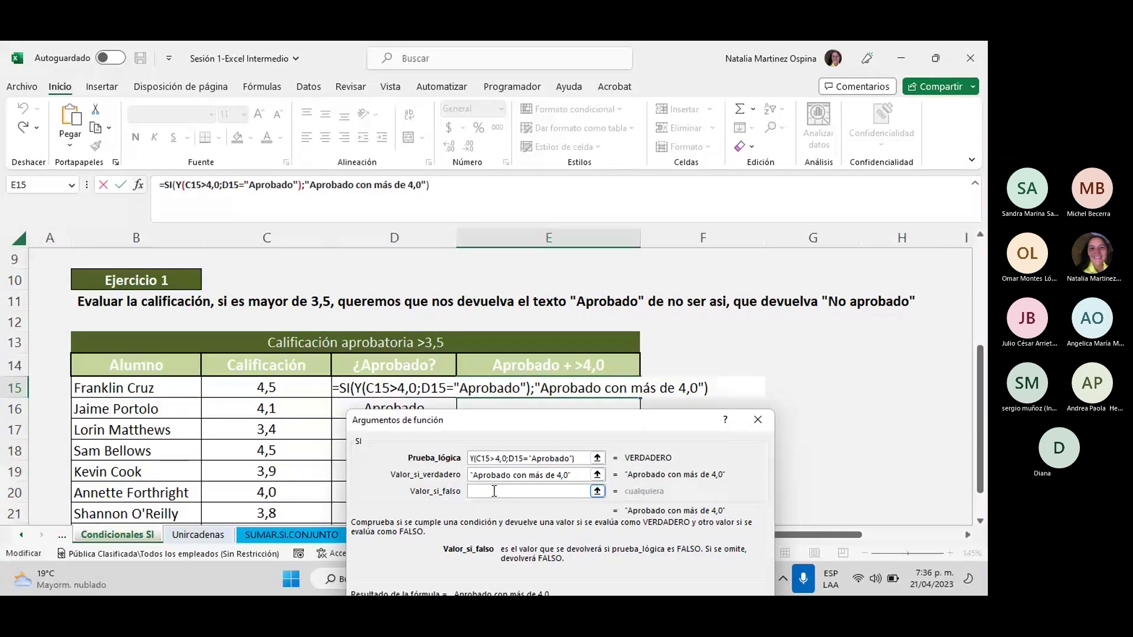
pyautogui.write('"')
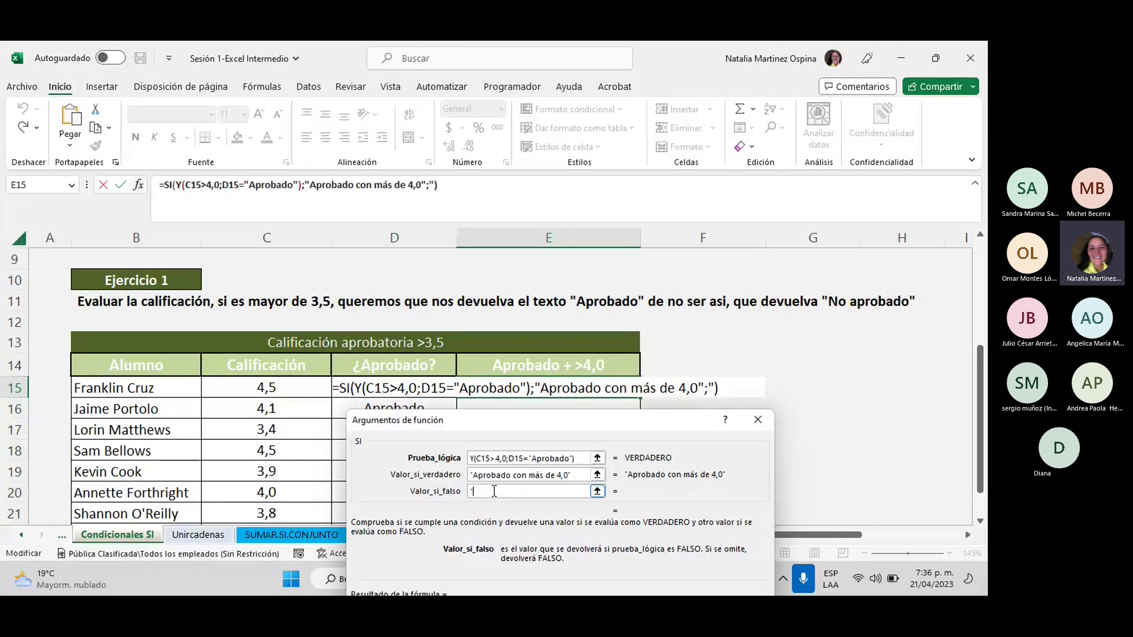
pyautogui.write('Menor que ')
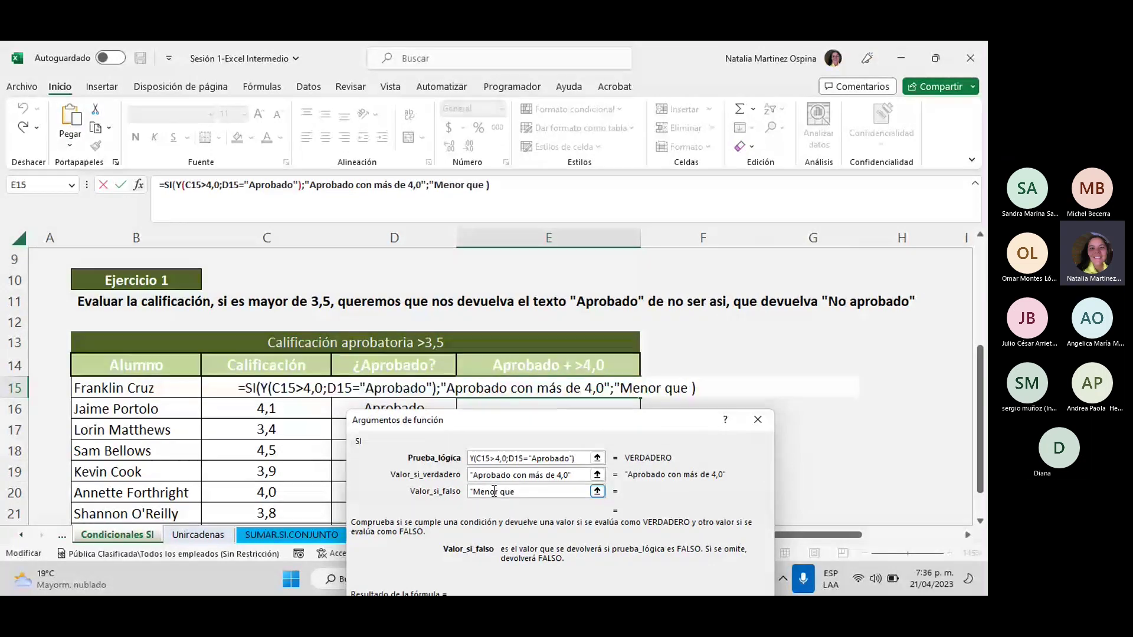
pyautogui.write('4,0"')
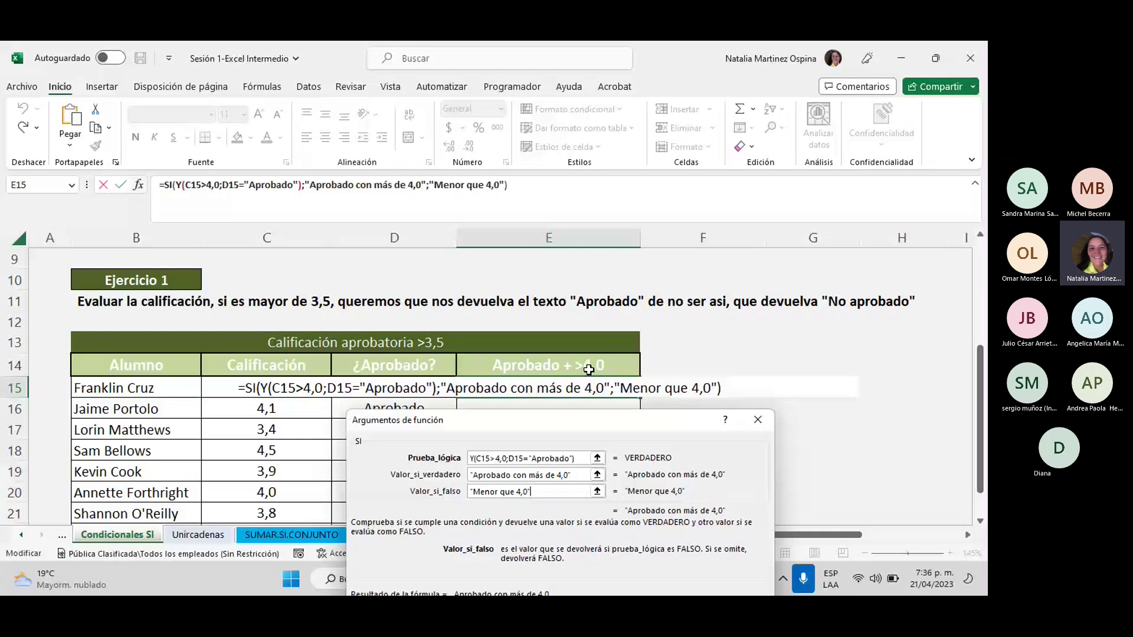
# Confirm the nested SI formula in E15 and fill it down the Aprobado + >4,0 column to E23.
pyautogui.moveTo(588, 428); pyautogui.dragTo(603, 233)
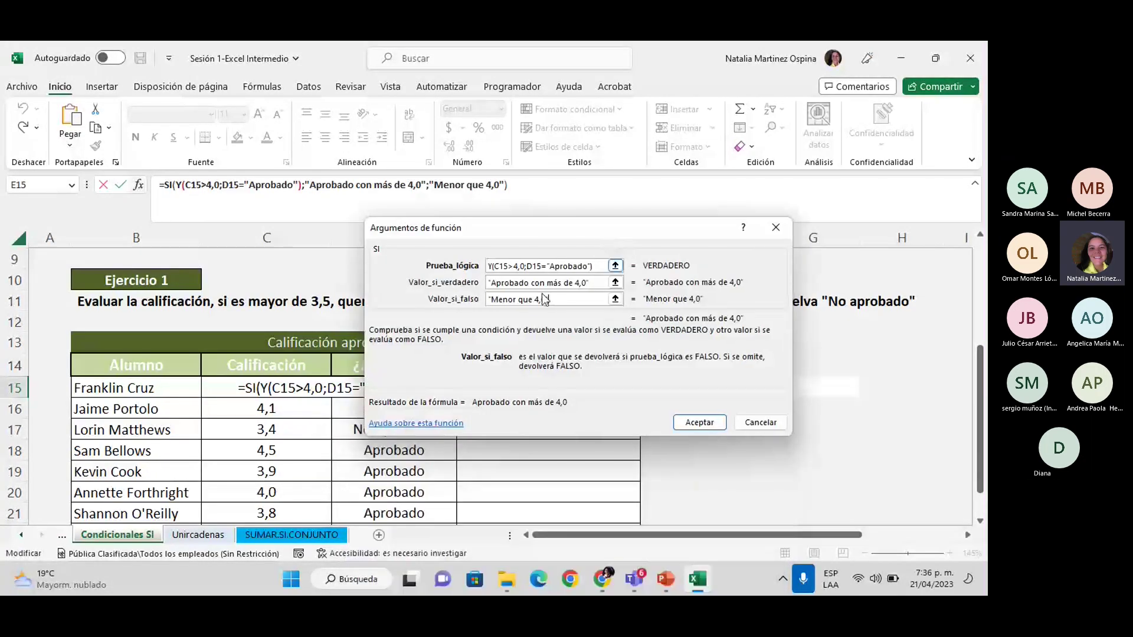
pyautogui.click(701, 422)
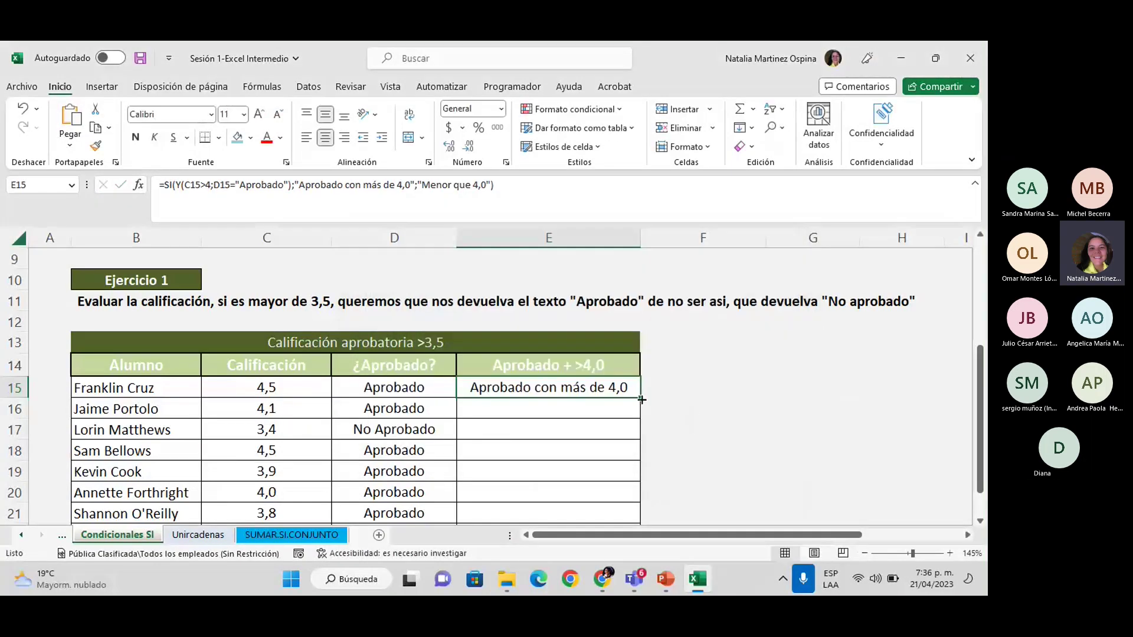
pyautogui.moveTo(638, 398); pyautogui.dragTo(617, 493)
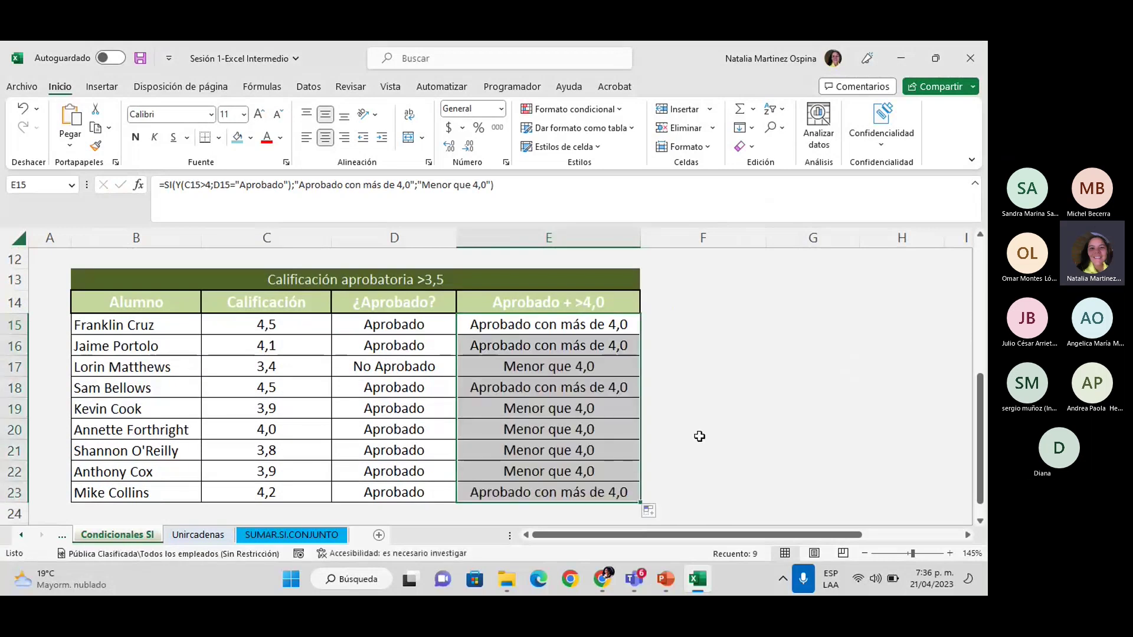
# Change the comparison in the E20 formula to C20>=4 so that a grade of exactly 4,0 also counts.
pyautogui.click(779, 403)
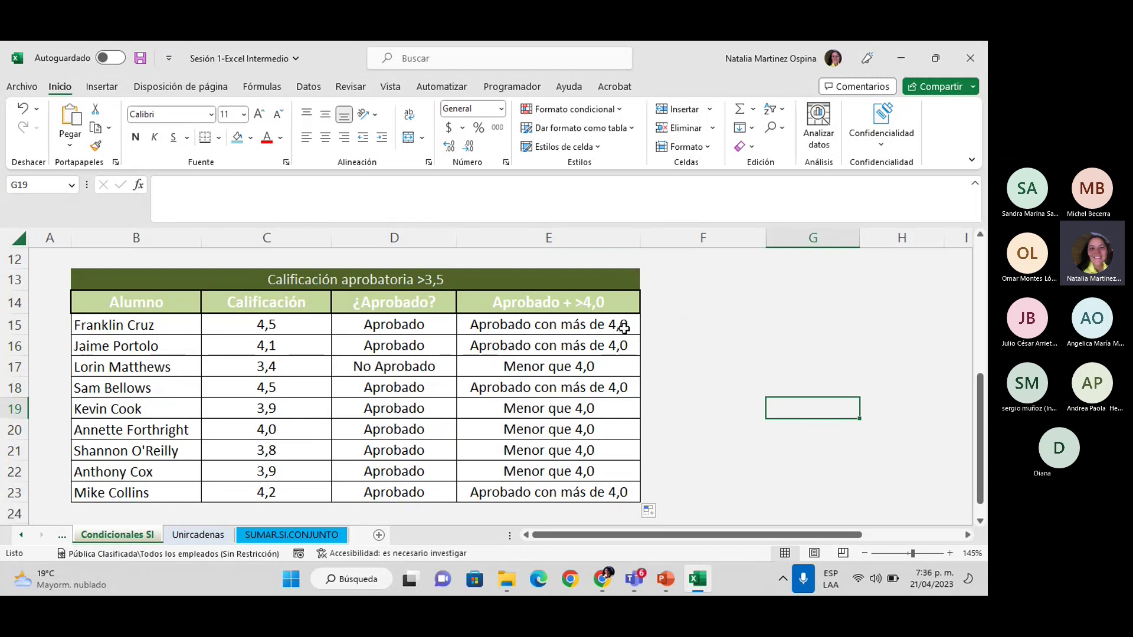
pyautogui.scroll(1, 623, 328)
pyautogui.moveTo(680, 534); pyautogui.dragTo(641, 534)
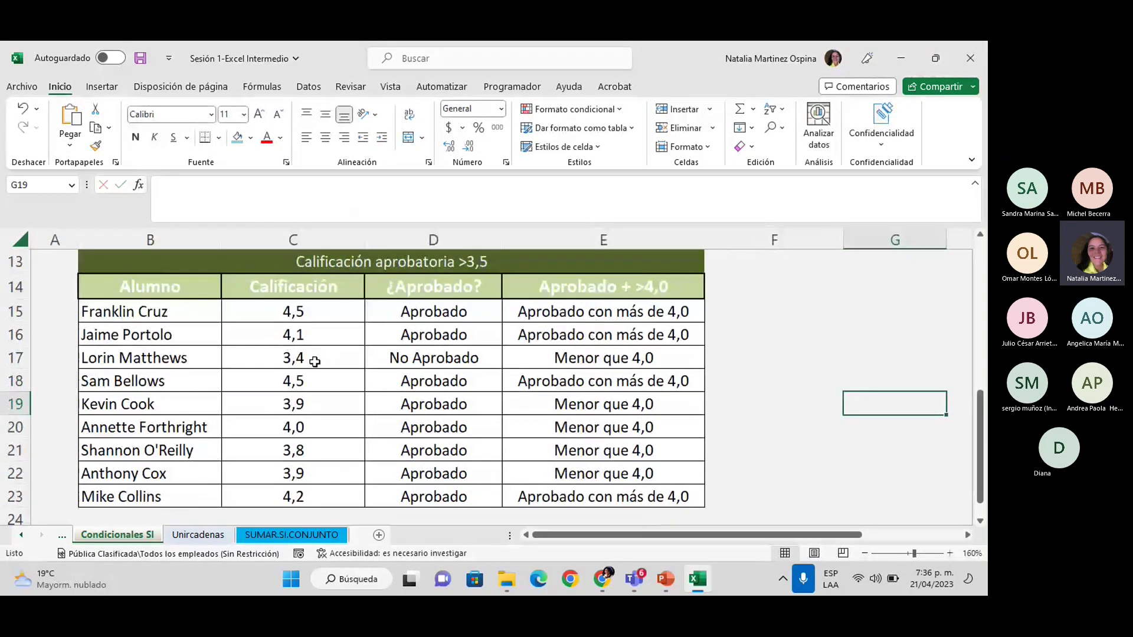
pyautogui.moveTo(304, 433); pyautogui.dragTo(596, 434)
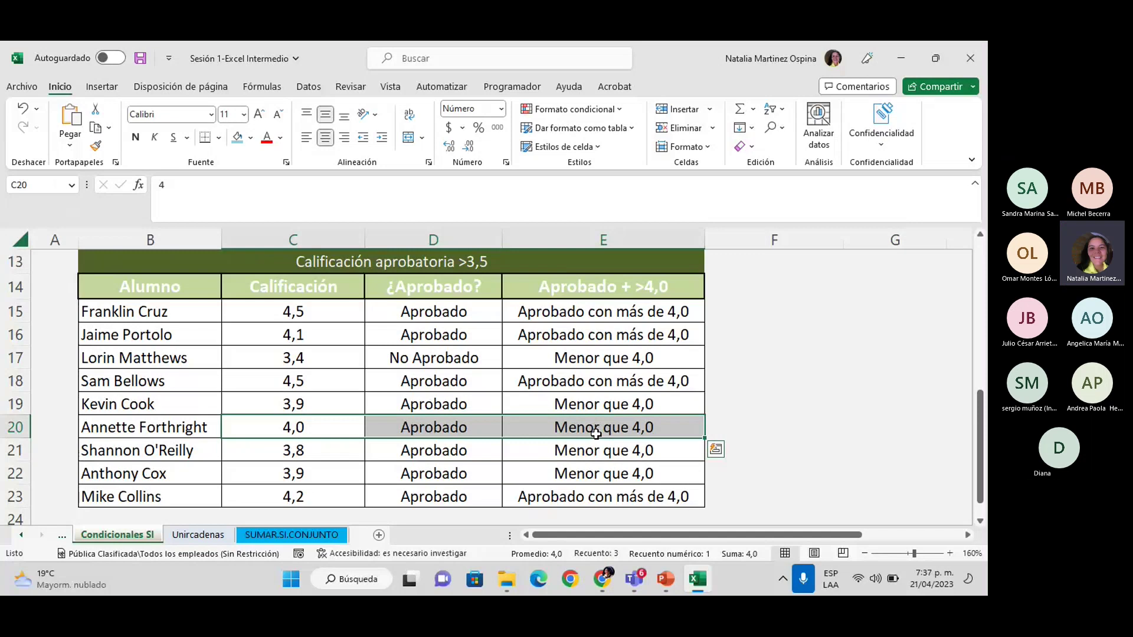
pyautogui.click(596, 429)
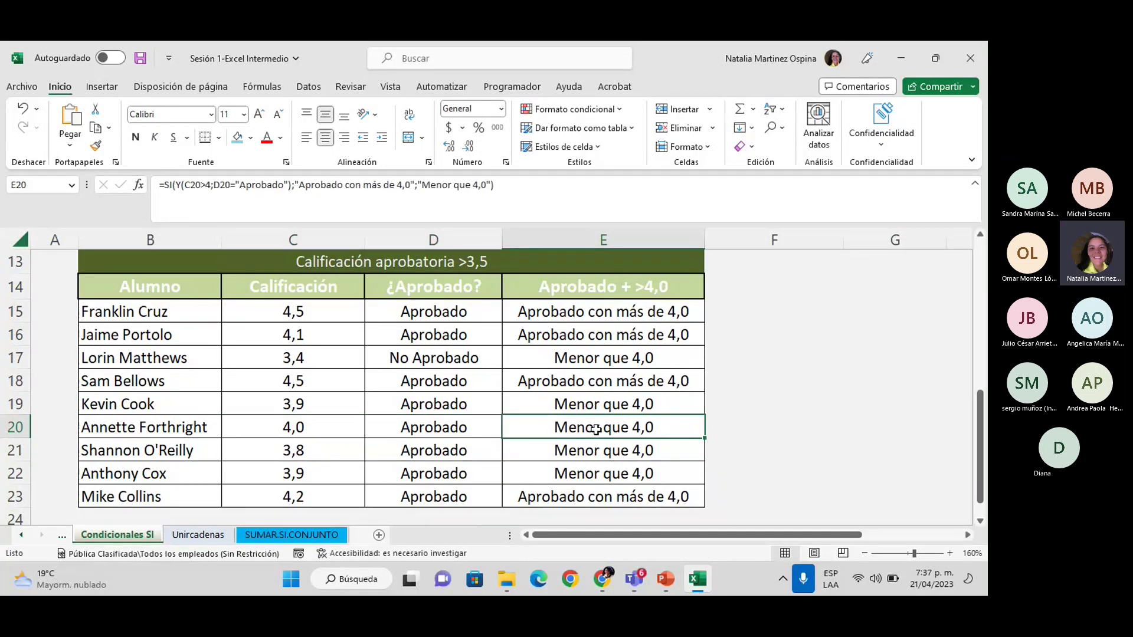
pyautogui.click(205, 186)
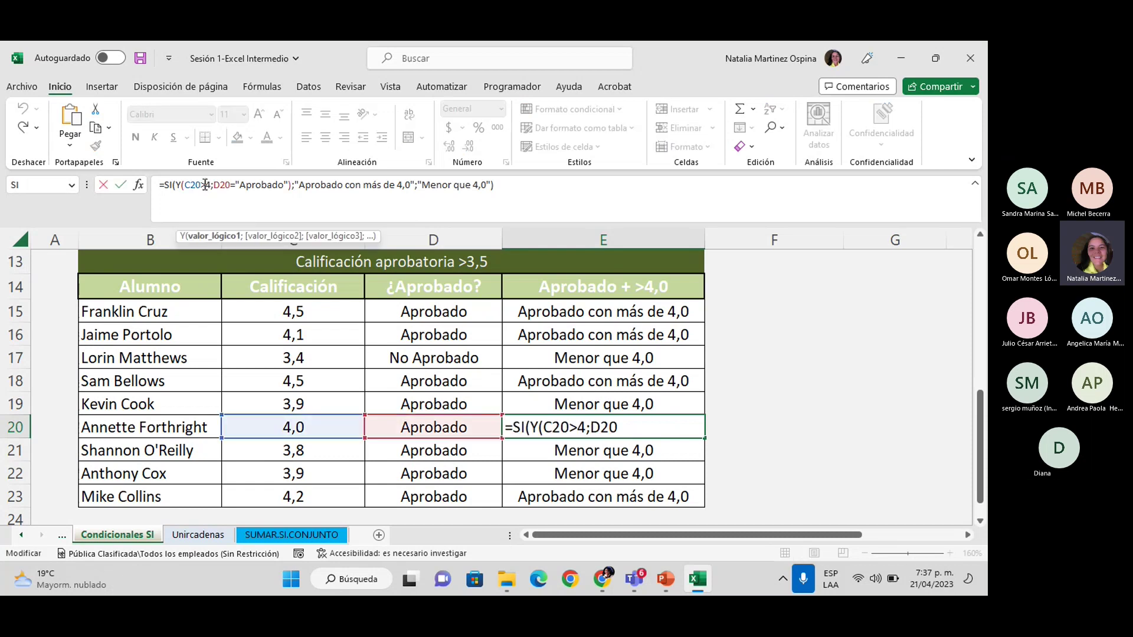
pyautogui.write('=')
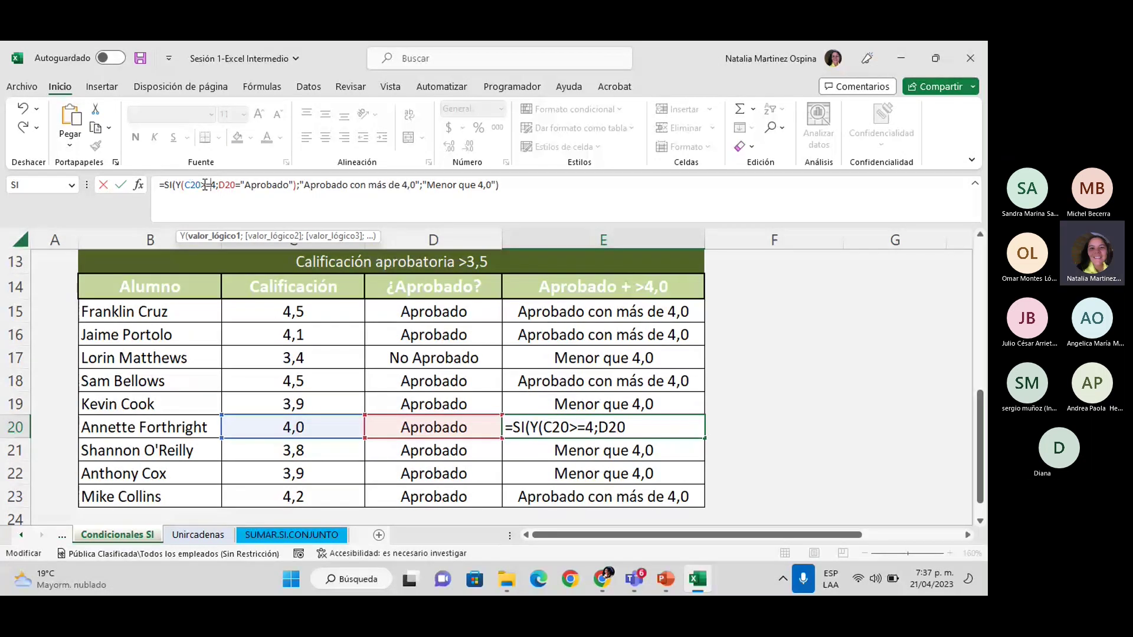
pyautogui.press('Return')
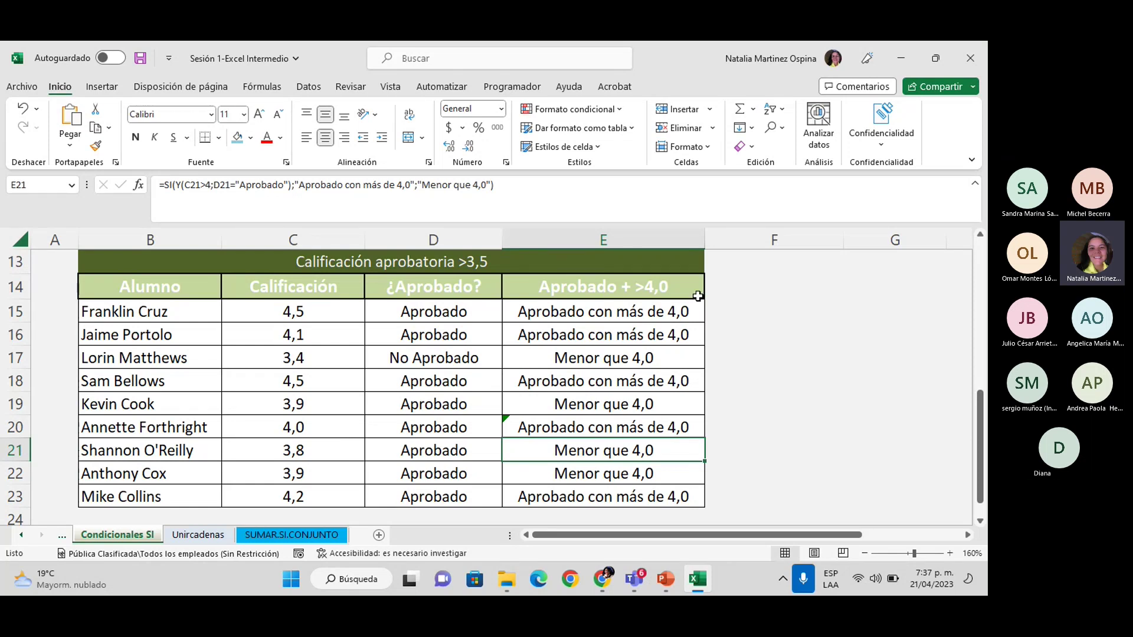
# Change the column header in E14 to "Aprobado + >=4,0".
pyautogui.doubleClick(647, 288)
pyautogui.write('=')
pyautogui.click(784, 350)
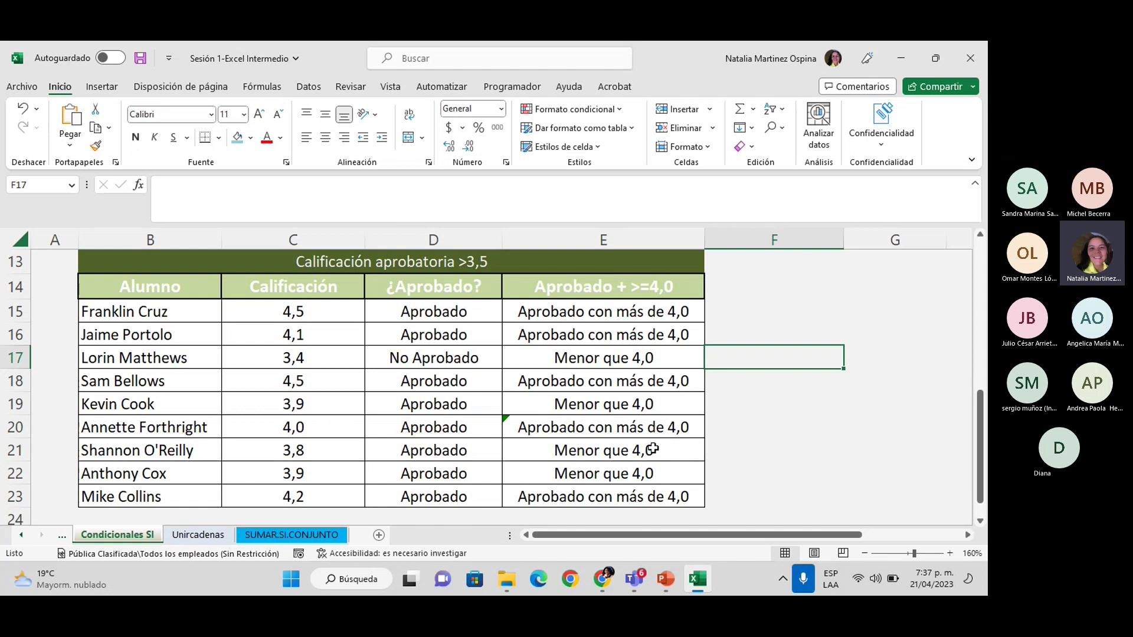
# Clear the formulas from E15:E23 in the Aprobado + >=4,0 column, keeping the header.
pyautogui.scroll(4, 652, 449)
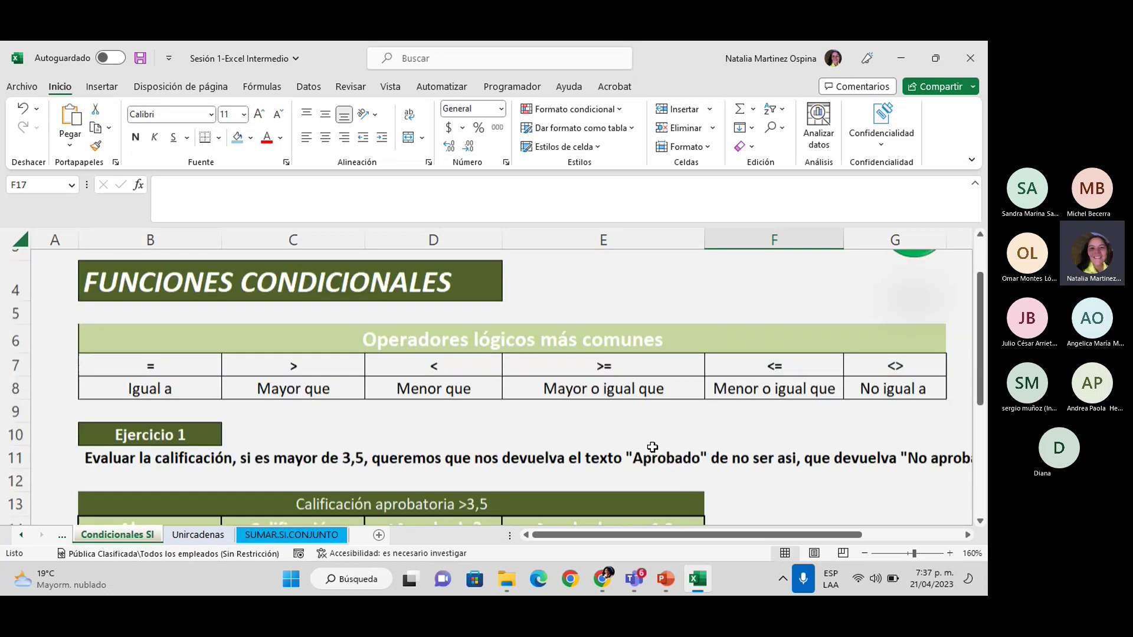
pyautogui.scroll(-6, 652, 447)
pyautogui.scroll(4, 652, 448)
pyautogui.scroll(-1, 652, 450)
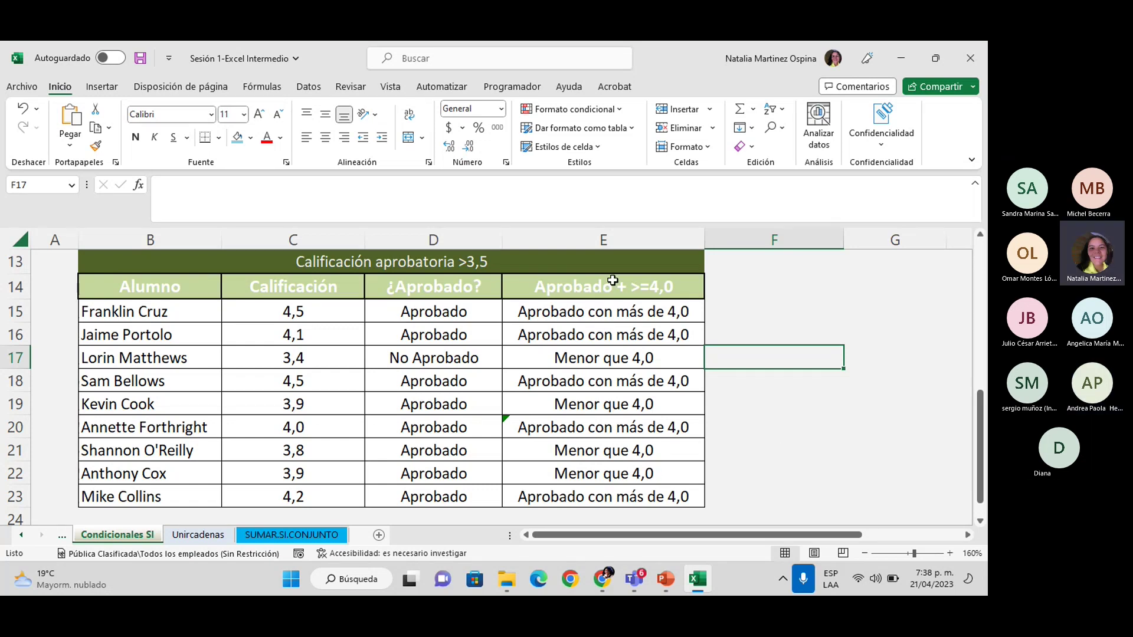
pyautogui.click(604, 240)
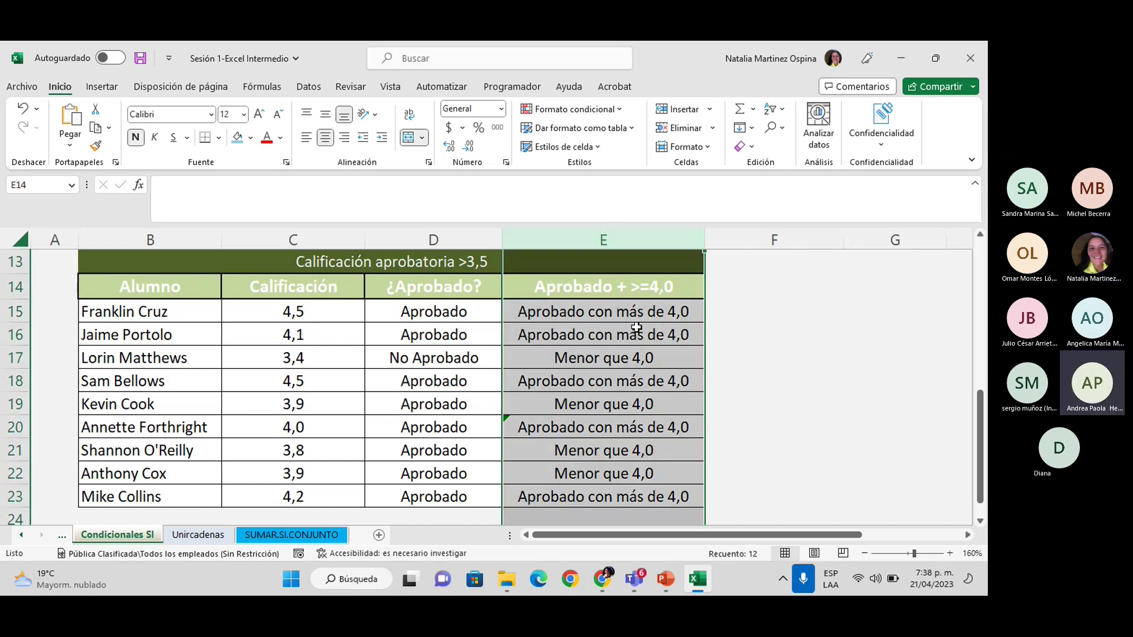
pyautogui.moveTo(636, 310); pyautogui.dragTo(624, 495)
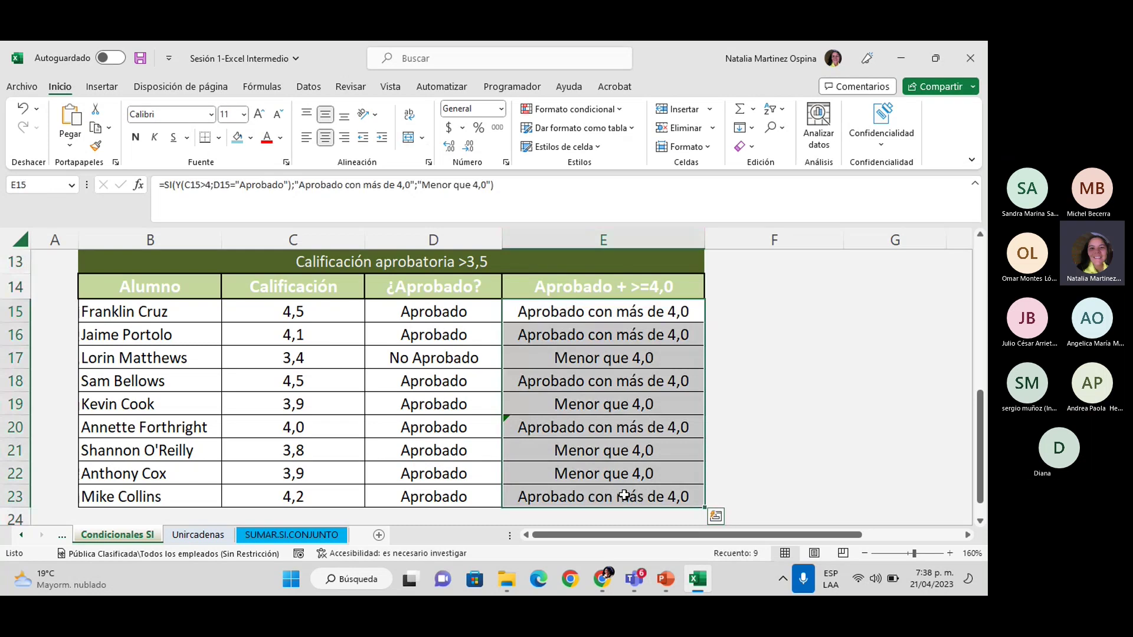
pyautogui.hotkey('ctrl', 'z')
pyautogui.click(585, 316)
pyautogui.click(608, 361)
pyautogui.click(616, 386)
pyautogui.click(622, 407)
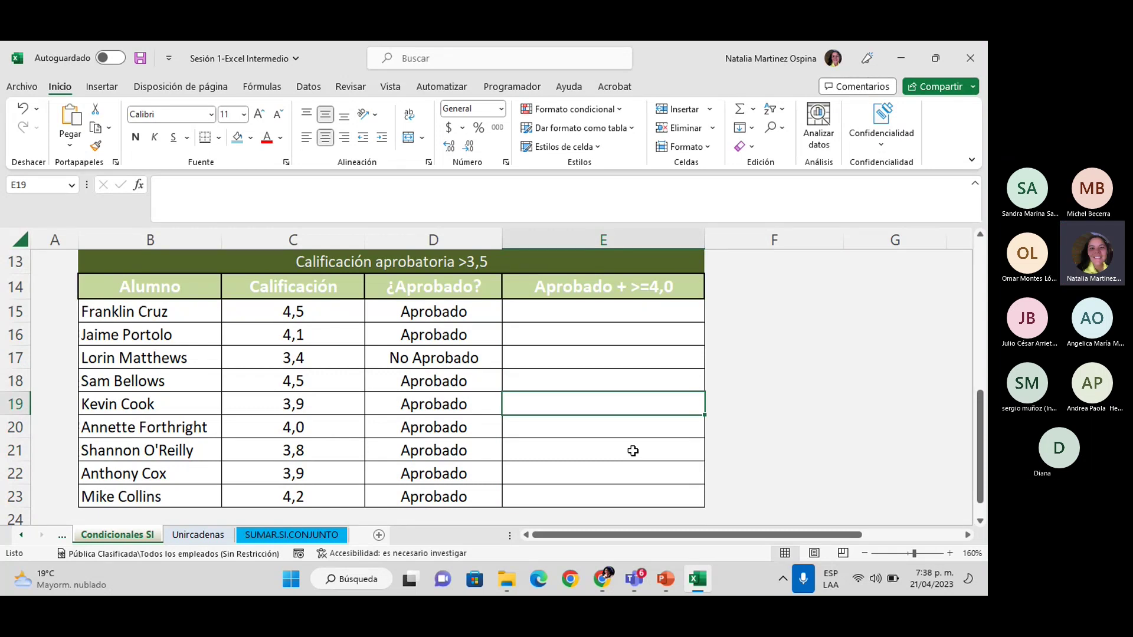
# Review the SI formulas in the ¿Aprobado? column and compare that column with the empty Aprobado + >=4,0 column.
pyautogui.scroll(1, 647, 420)
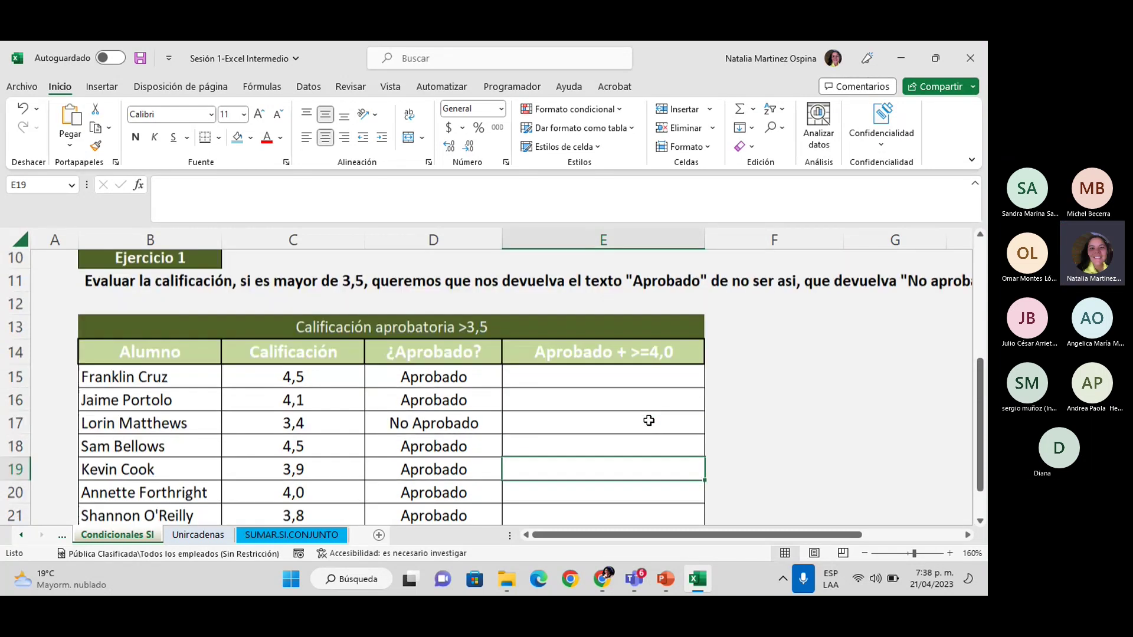
pyautogui.click(436, 239)
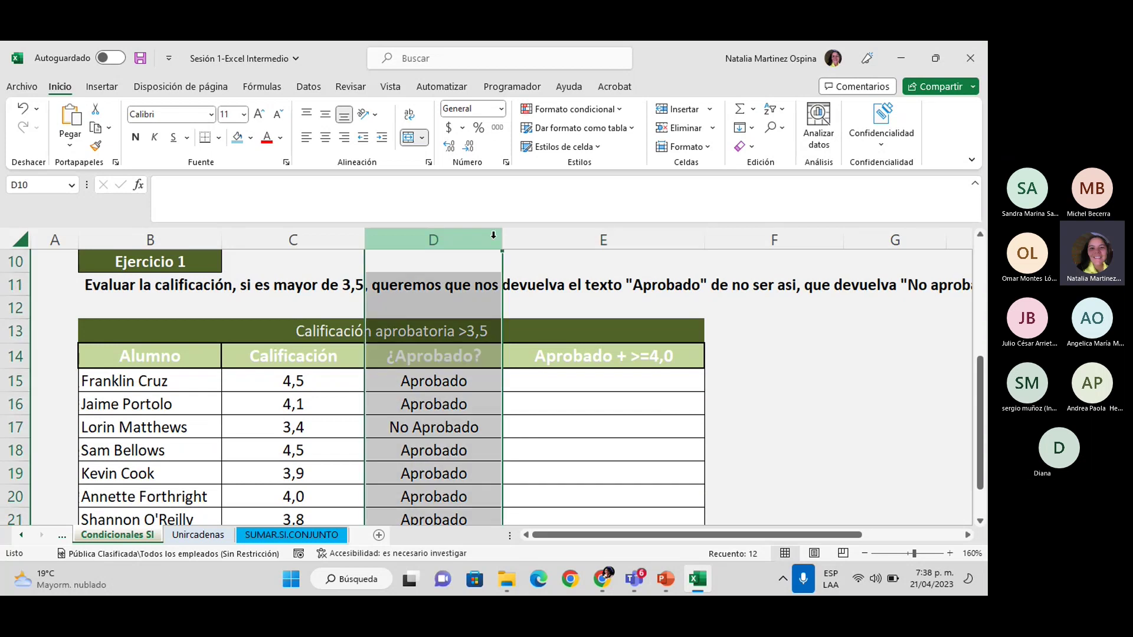
pyautogui.click(576, 236)
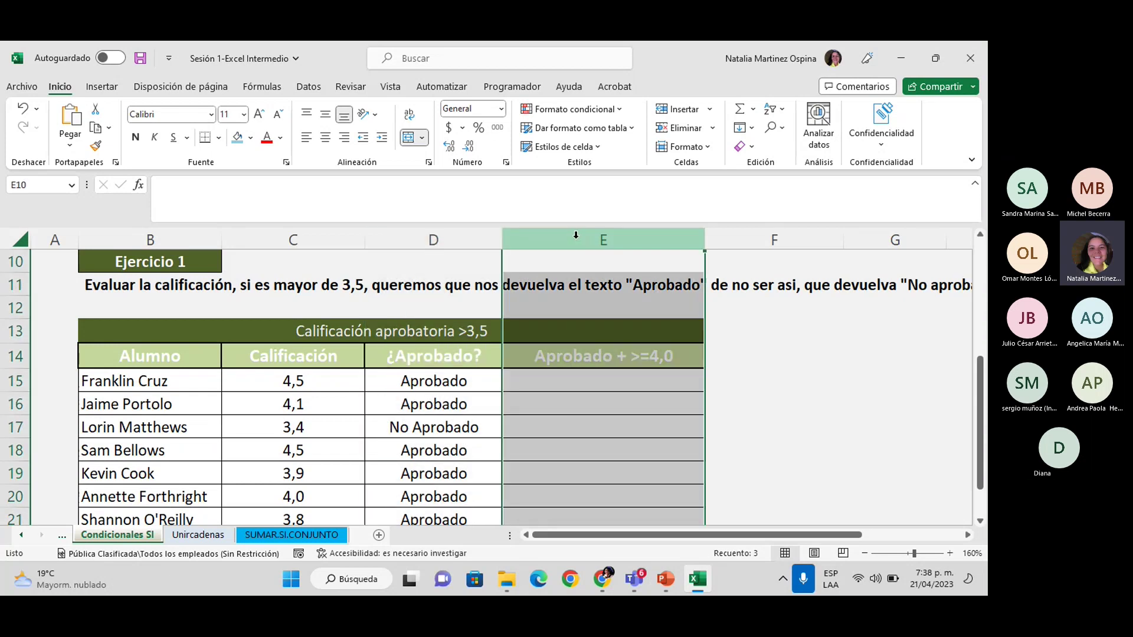
pyautogui.click(433, 238)
pyautogui.click(593, 239)
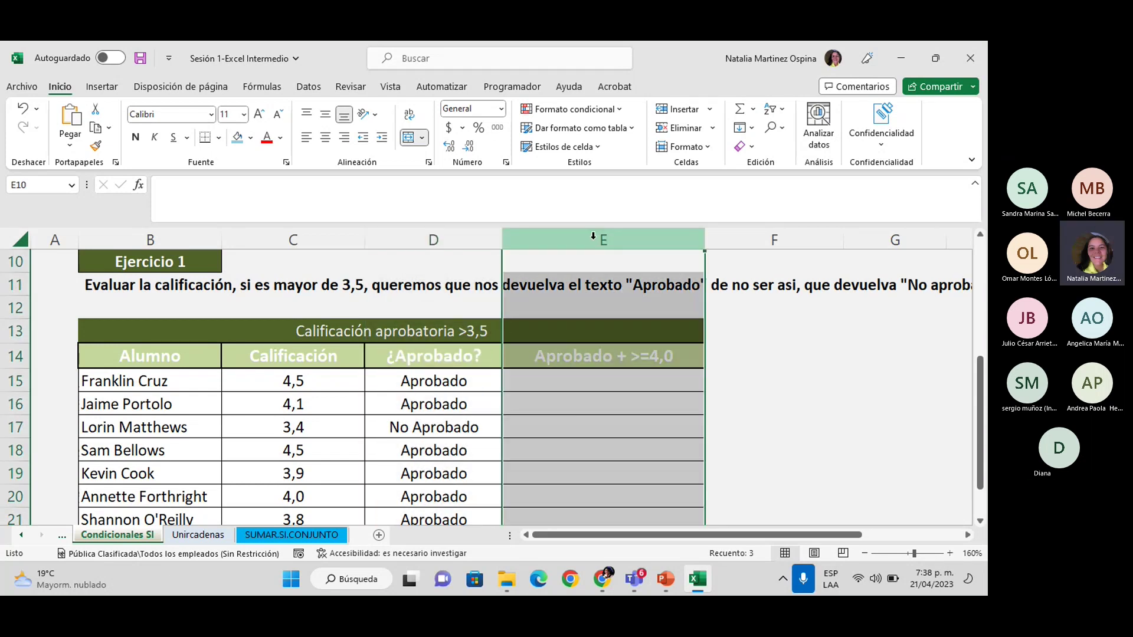
pyautogui.click(428, 242)
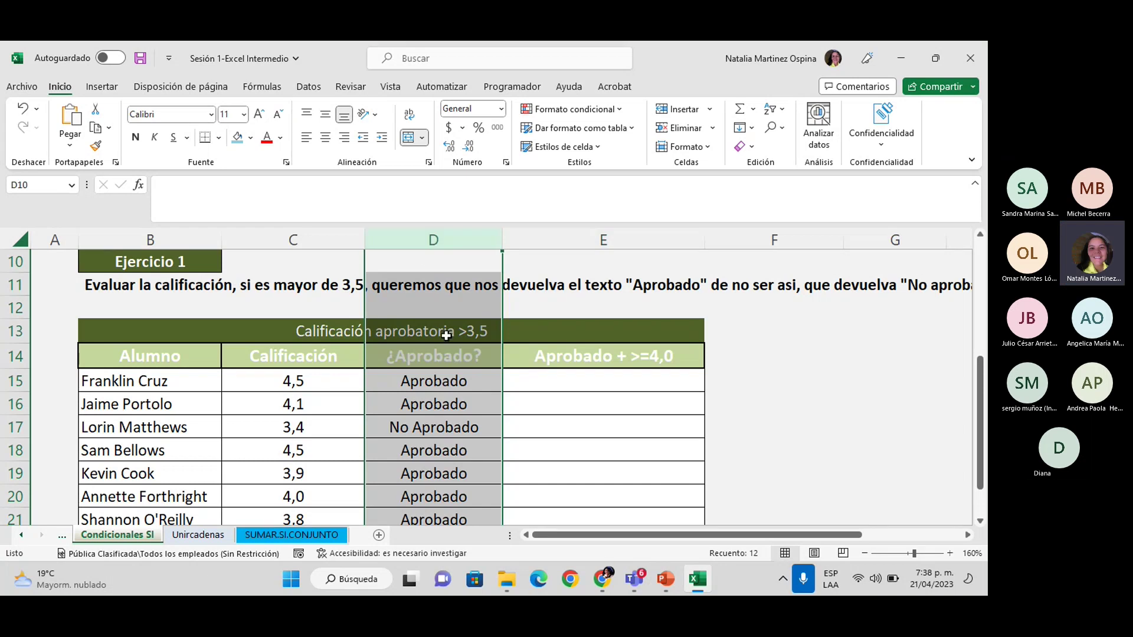
pyautogui.click(437, 387)
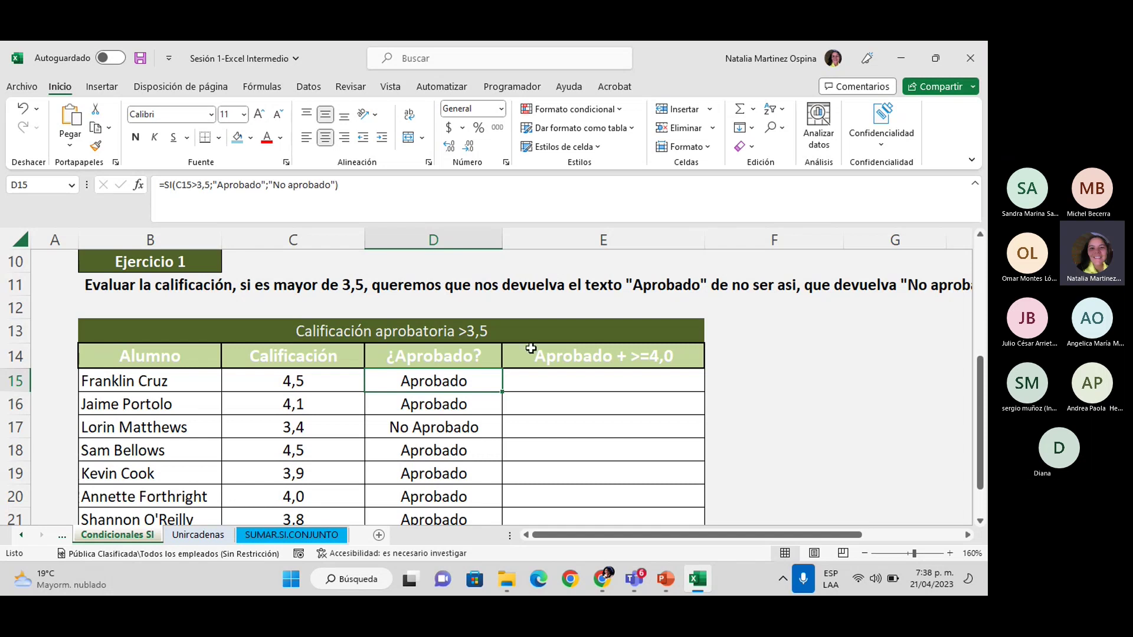
pyautogui.scroll(-1, 472, 384)
pyautogui.click(413, 361)
pyautogui.click(421, 381)
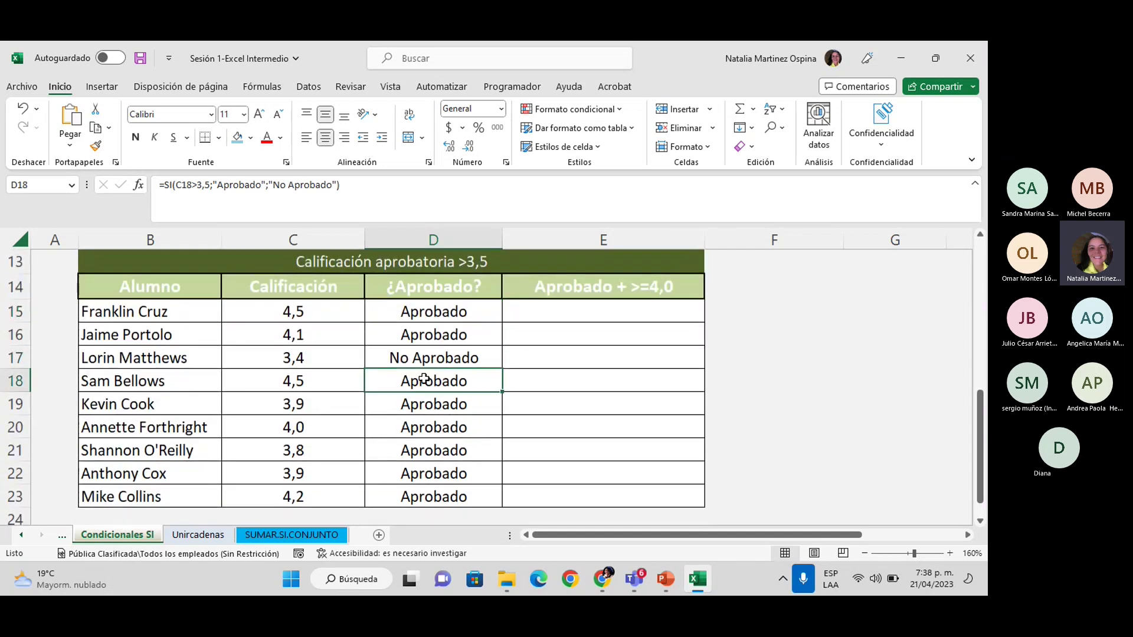
pyautogui.click(427, 406)
pyautogui.click(431, 428)
pyautogui.click(435, 452)
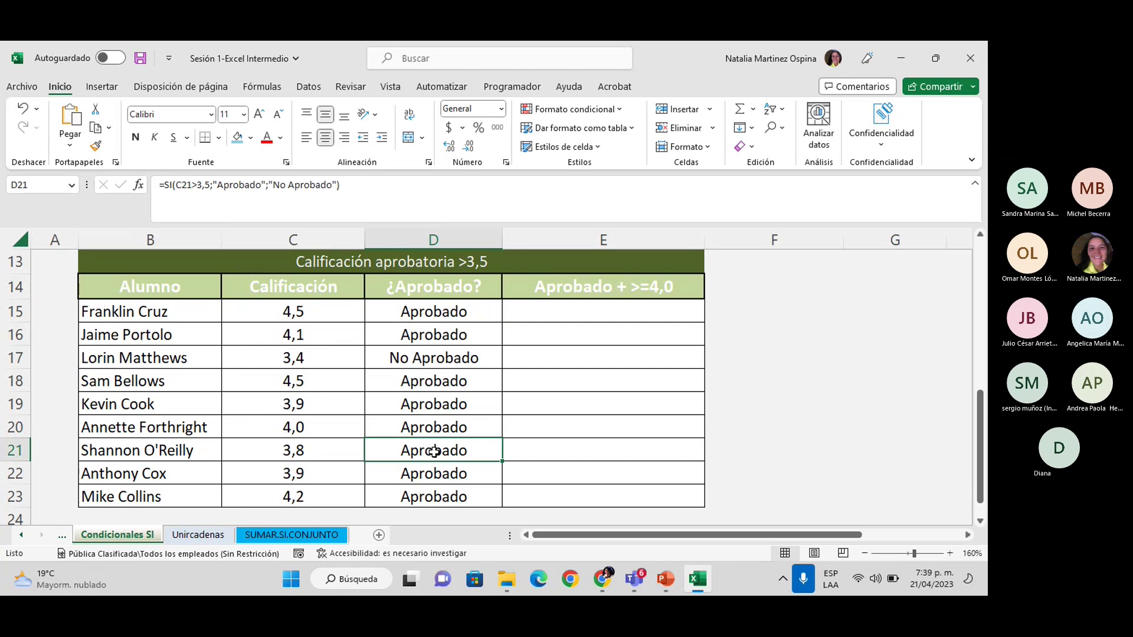
pyautogui.scroll(-2, 434, 451)
pyautogui.scroll(2, 434, 451)
pyautogui.click(435, 312)
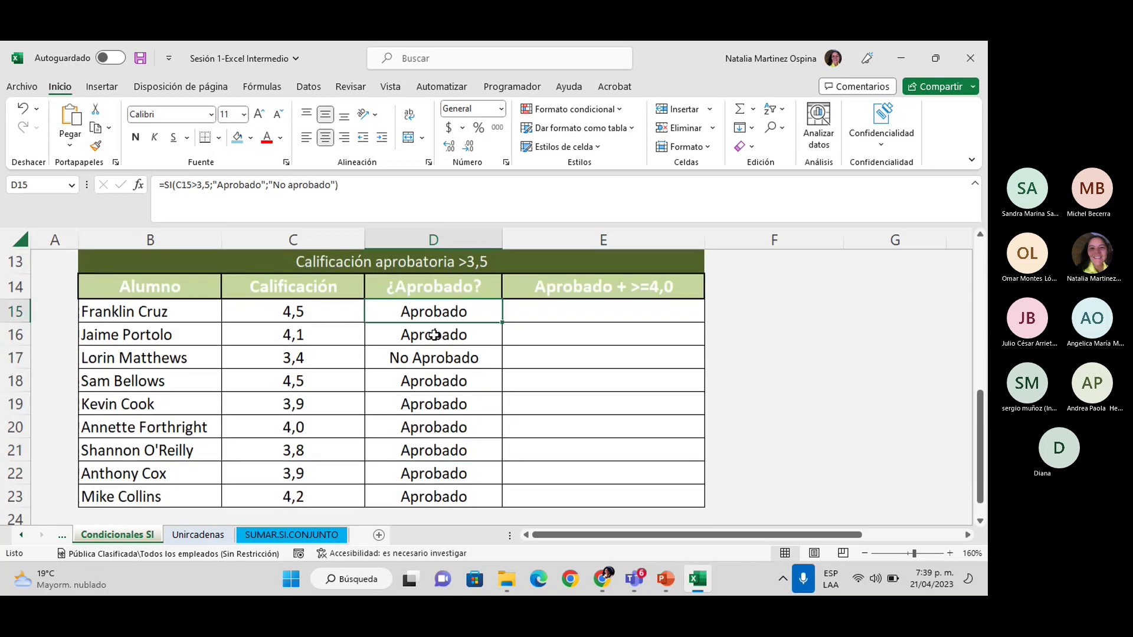
pyautogui.press('Down')
pyautogui.press('Down')
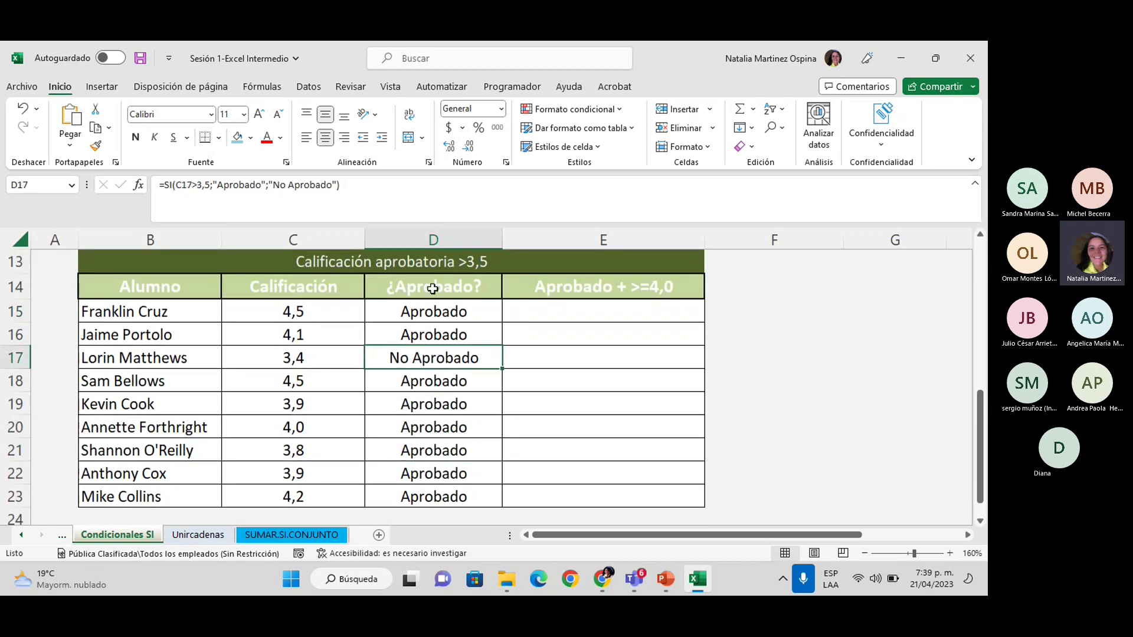
pyautogui.click(426, 233)
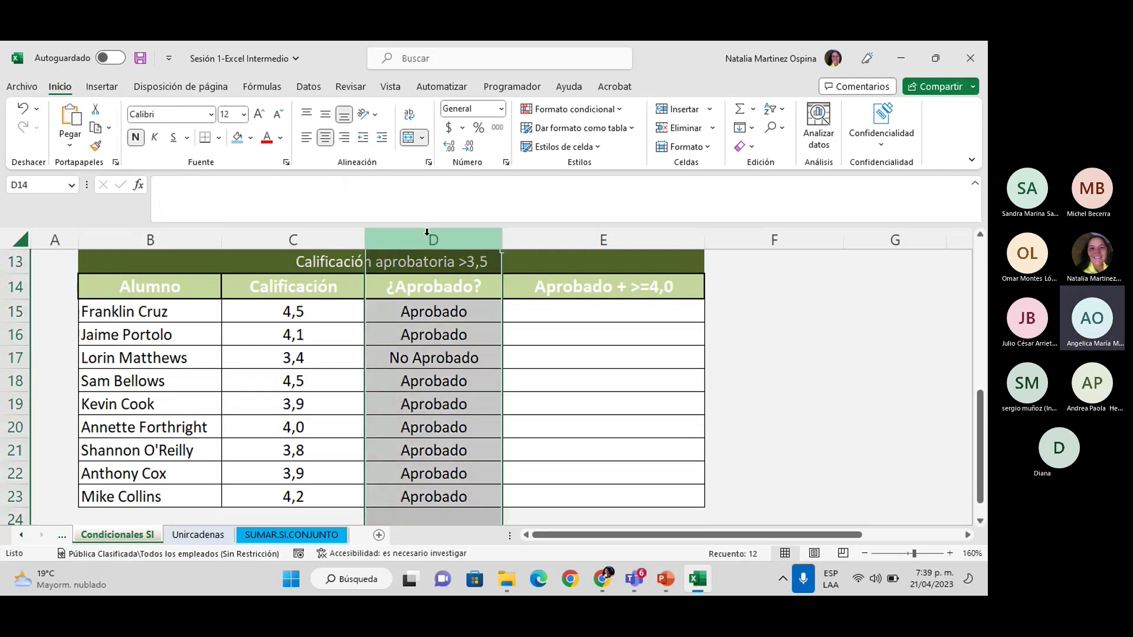
# Examine the Calificación and ¿Aprobado? columns as the two conditions for the Aprobado + >=4,0 column.
pyautogui.click(561, 312)
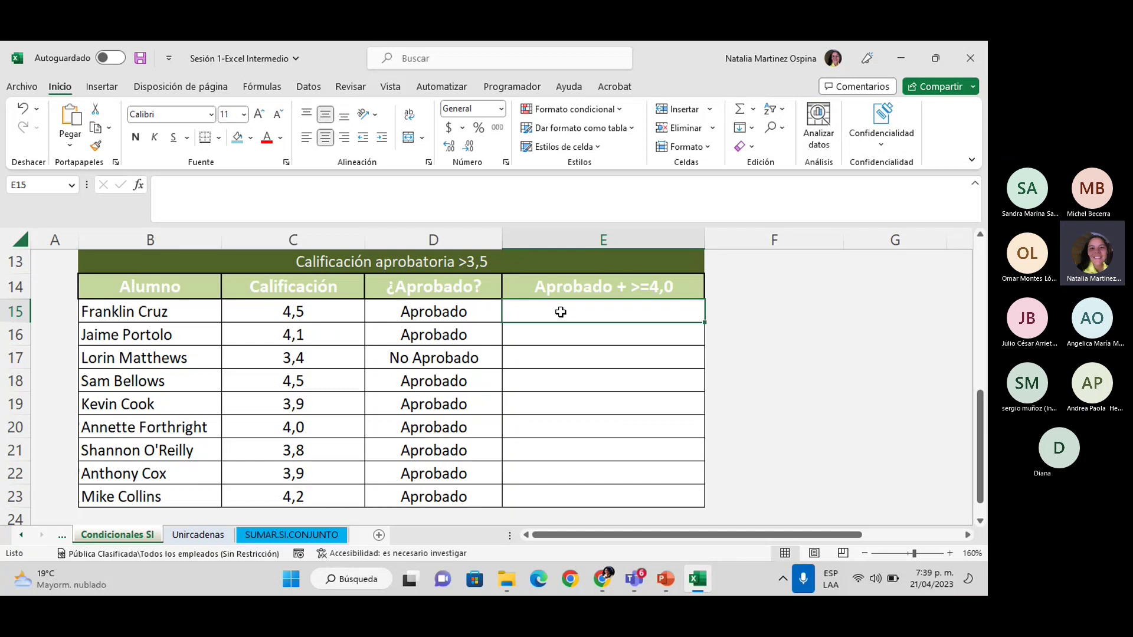
pyautogui.scroll(1, 569, 322)
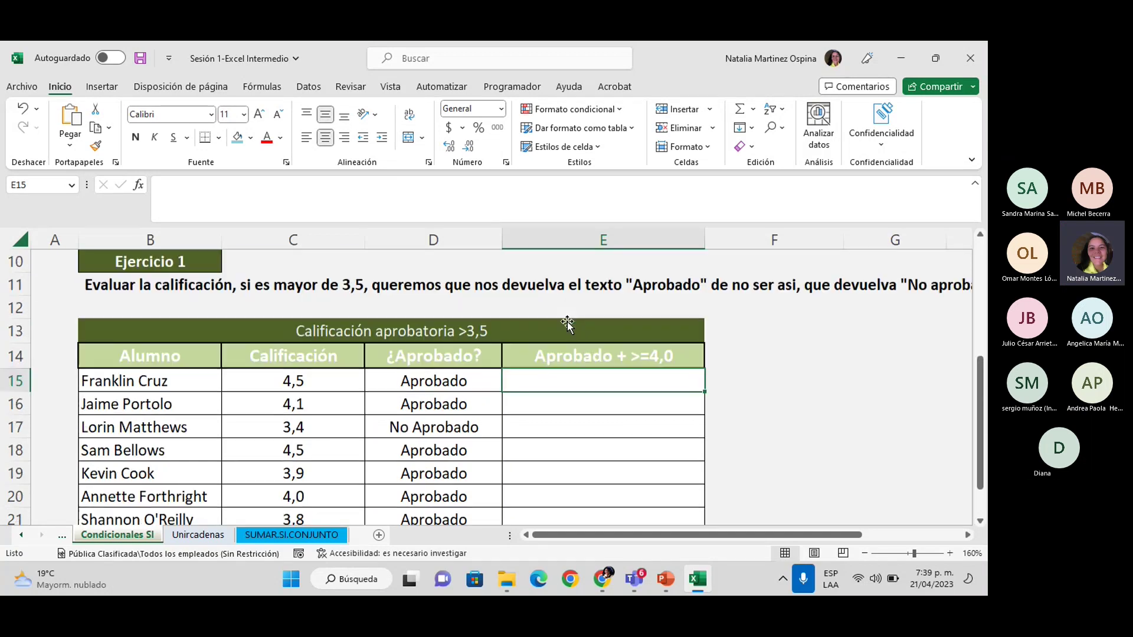
pyautogui.moveTo(294, 239); pyautogui.dragTo(413, 234)
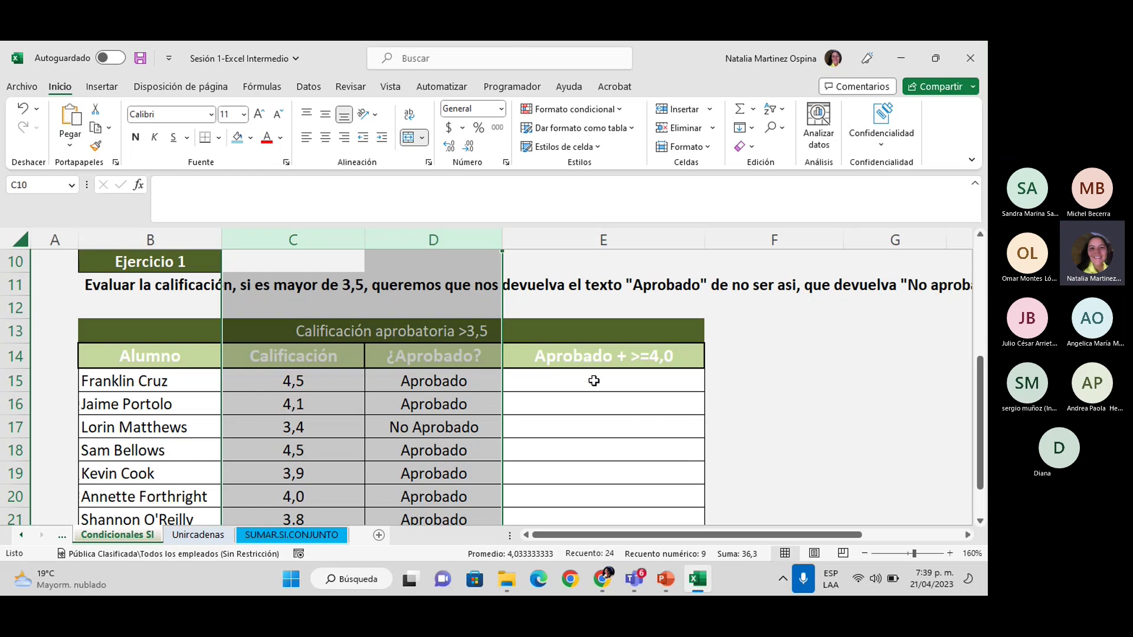
pyautogui.click(575, 240)
pyautogui.click(544, 376)
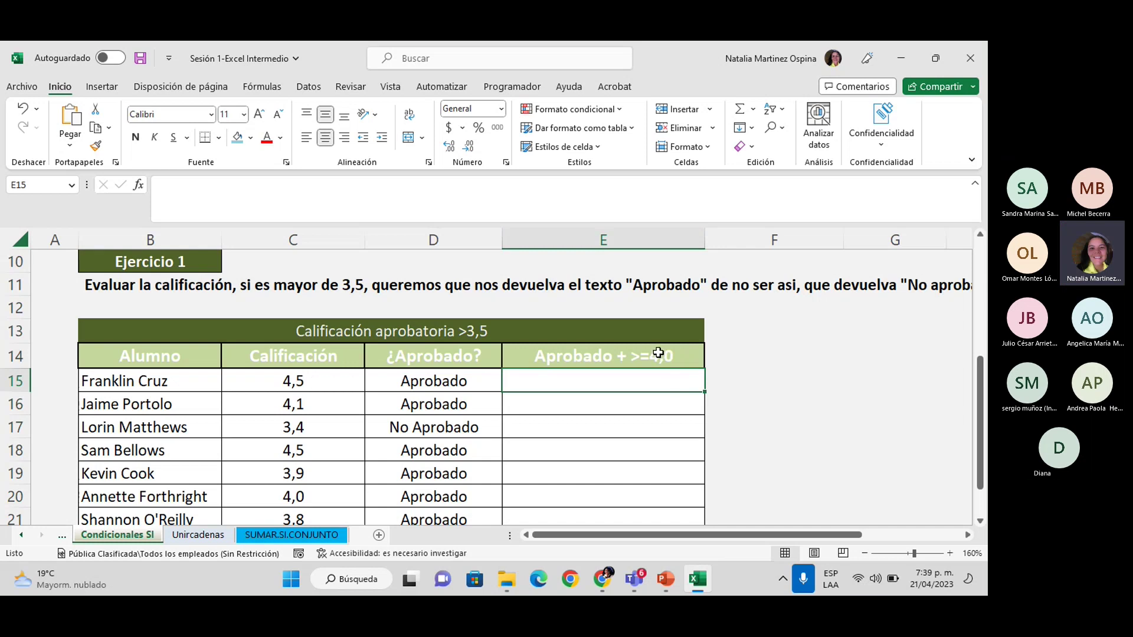
pyautogui.click(405, 354)
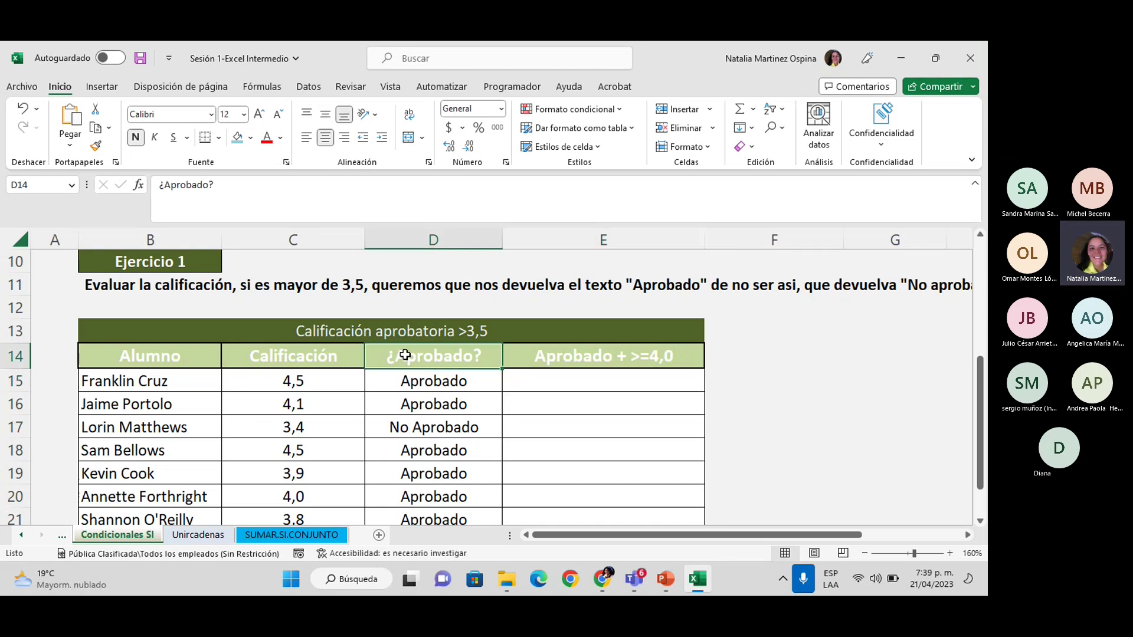
pyautogui.click(627, 358)
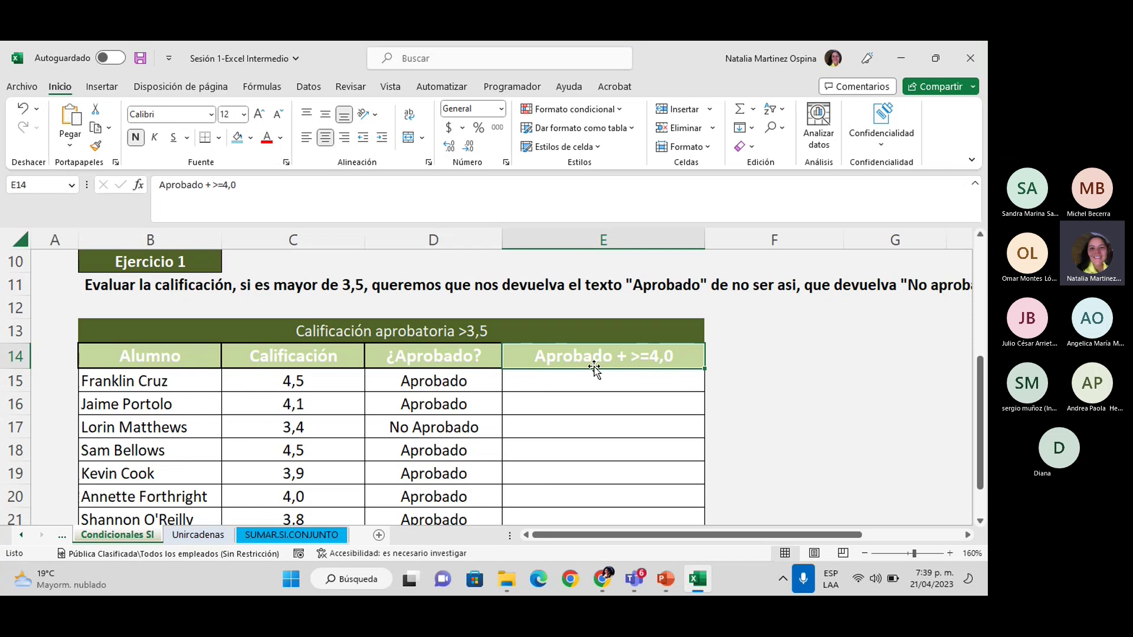
# Start a SI formula in E15 and nest the Y function as its logical test.
pyautogui.click(582, 383)
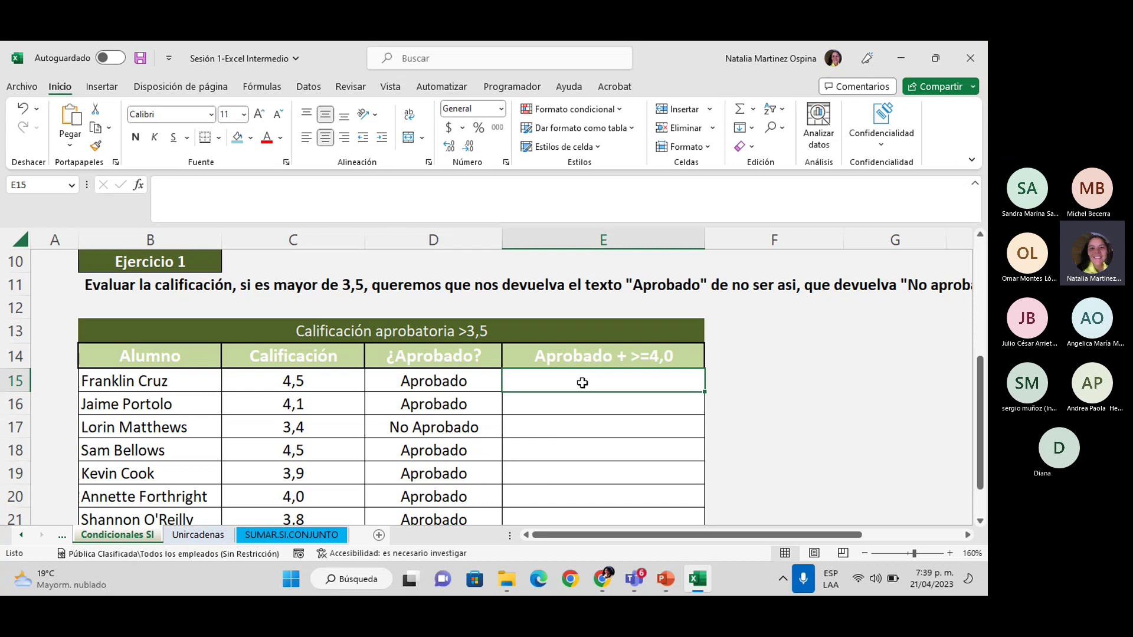
pyautogui.write('=si')
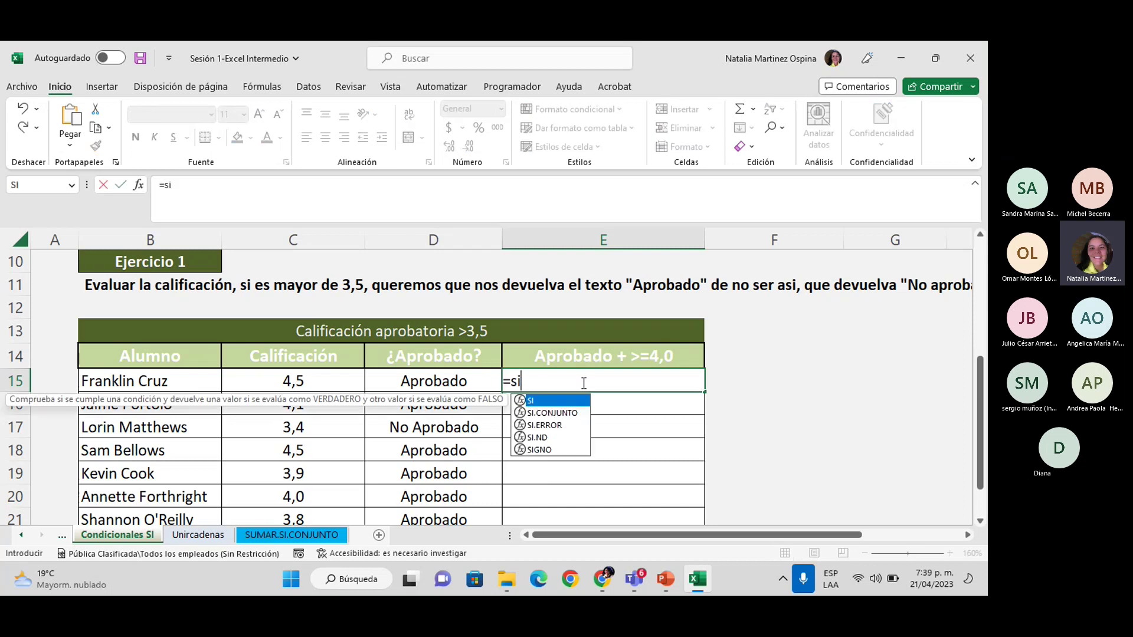
pyautogui.doubleClick(562, 401)
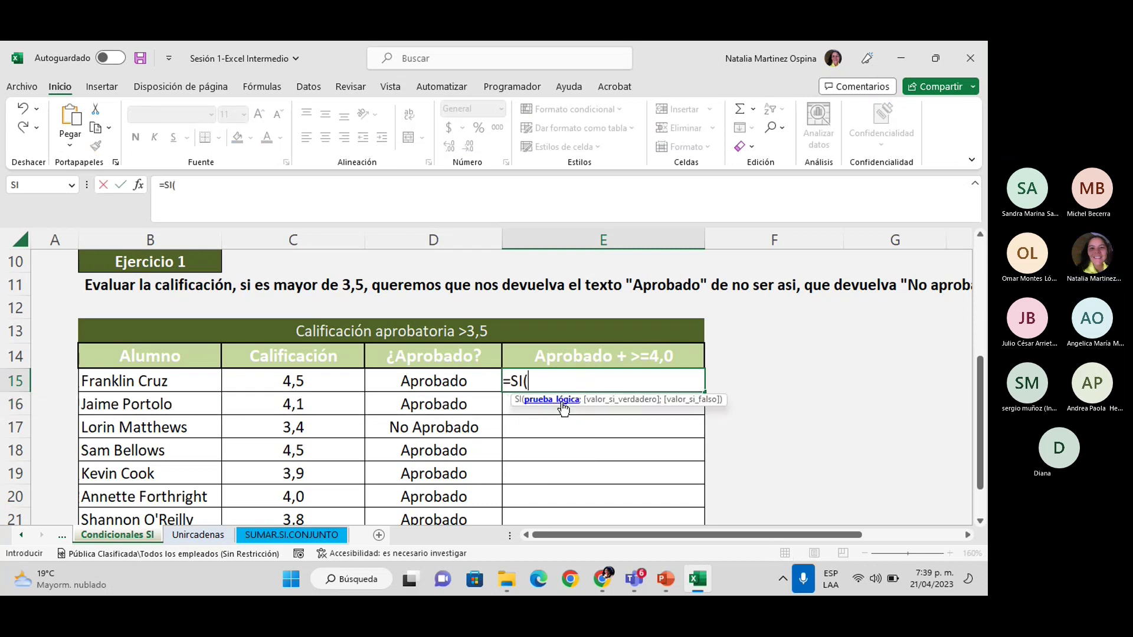
pyautogui.write('y')
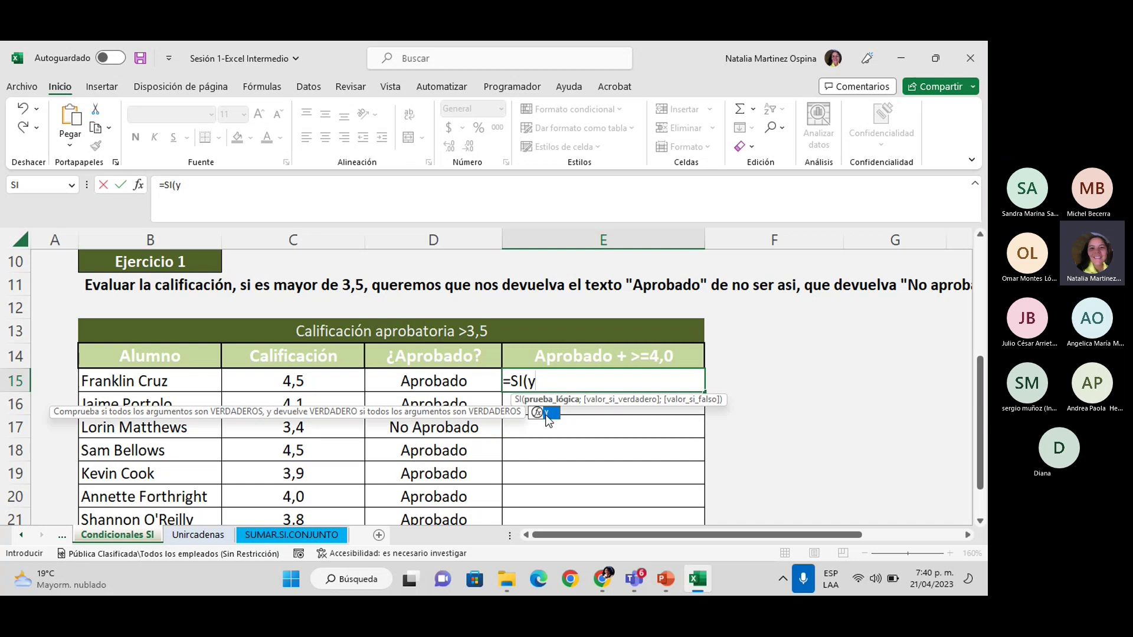
pyautogui.doubleClick(547, 412)
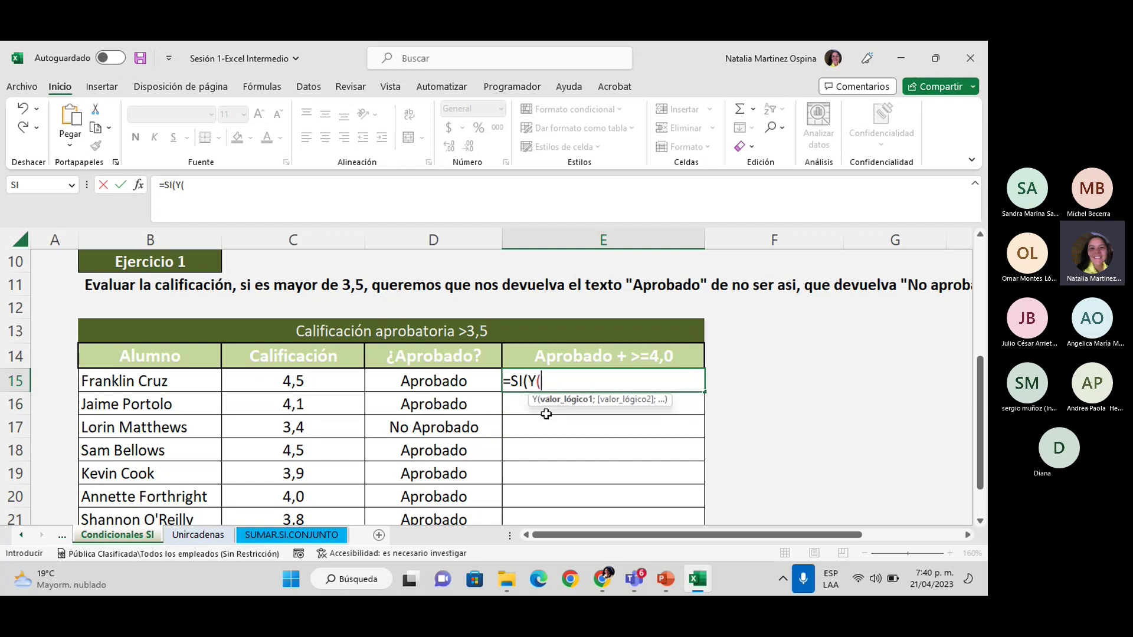
# Set the first condition of the nested Y function to C15>4,0 using its function arguments.
pyautogui.click(138, 185)
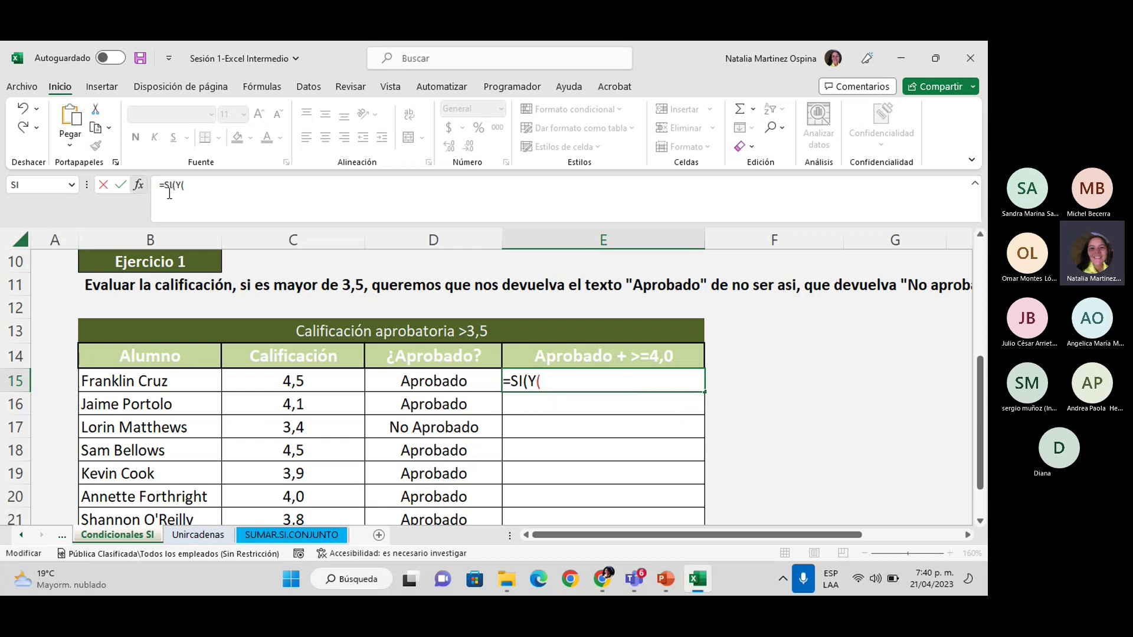
pyautogui.moveTo(586, 242); pyautogui.dragTo(494, 407)
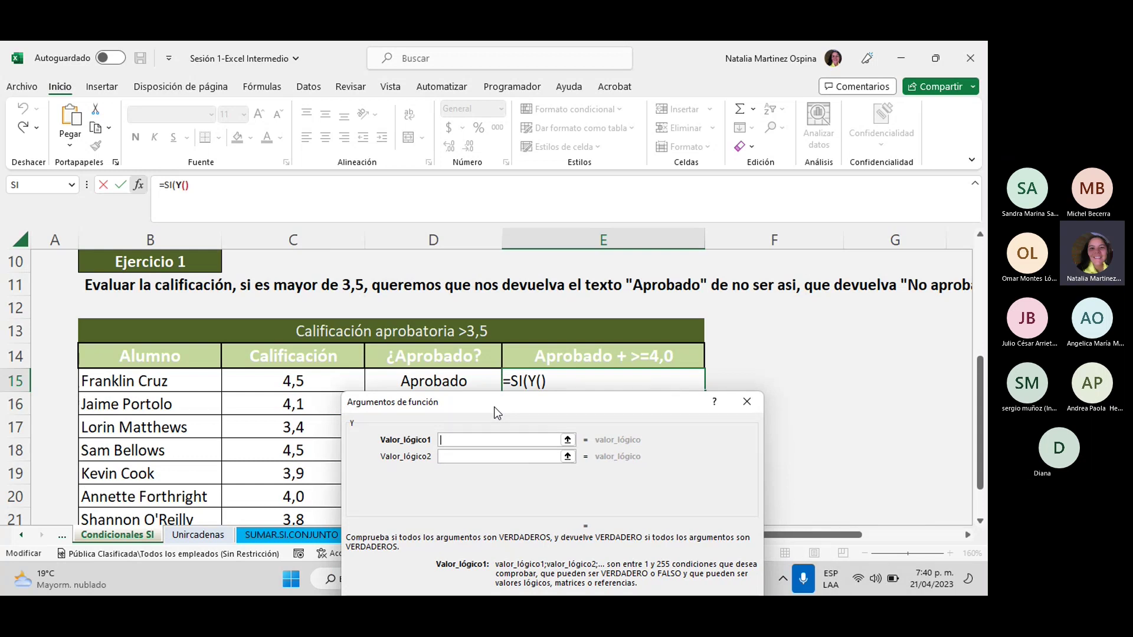
pyautogui.moveTo(494, 411); pyautogui.dragTo(509, 417)
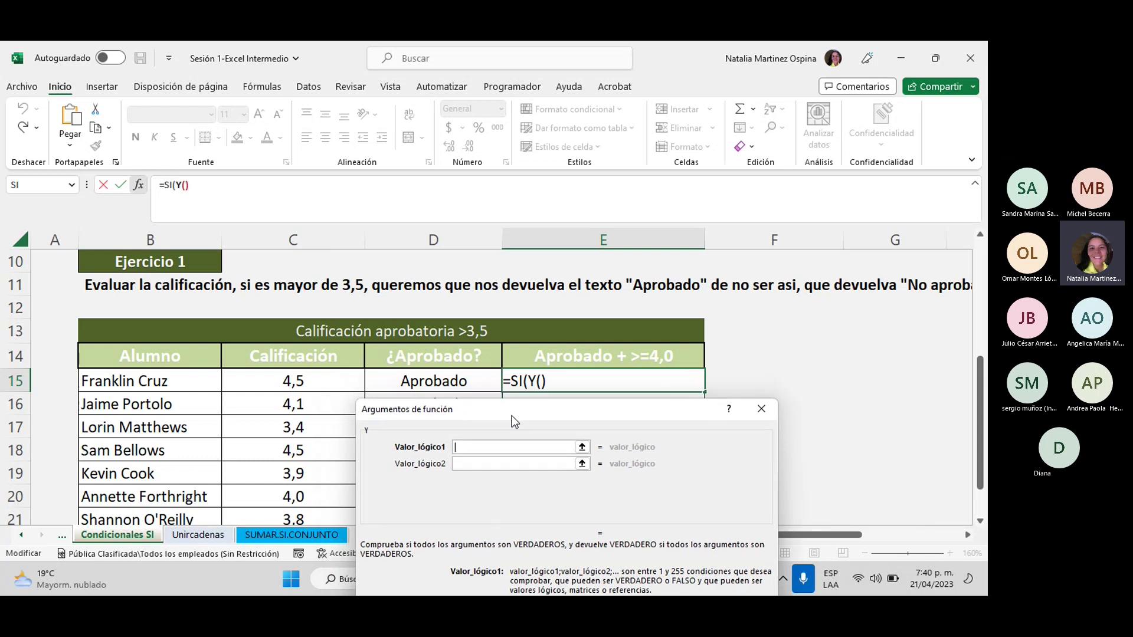
pyautogui.click(314, 381)
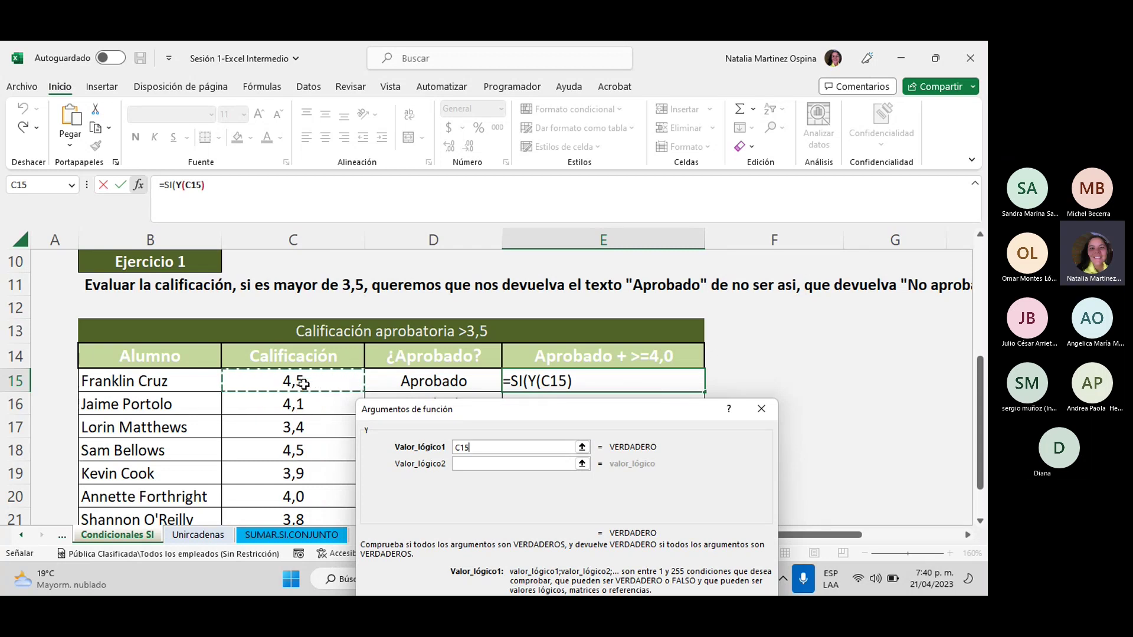
pyautogui.write('>4,0')
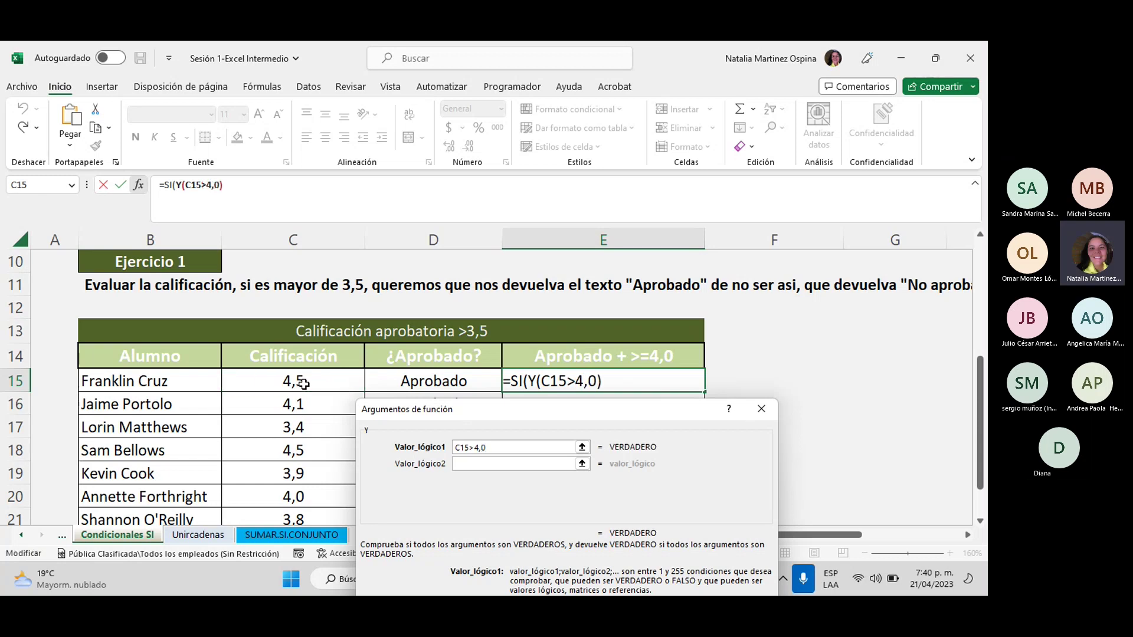
pyautogui.moveTo(598, 411); pyautogui.dragTo(573, 434)
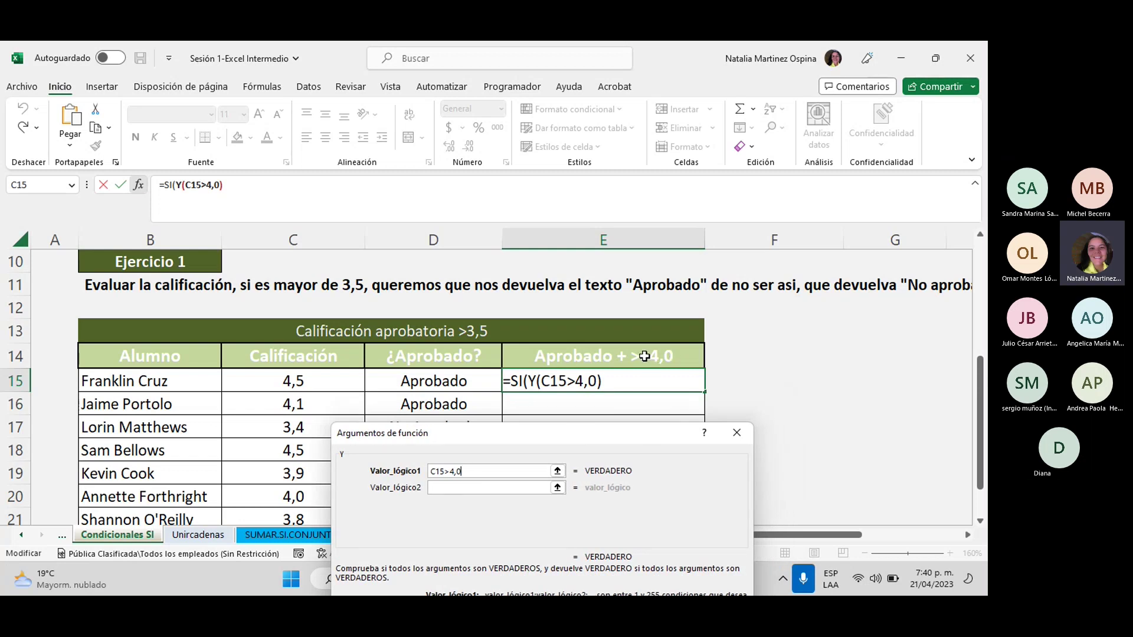
# Set the second condition of the Y function to D15="Aprobado".
pyautogui.click(488, 490)
pyautogui.click(488, 490)
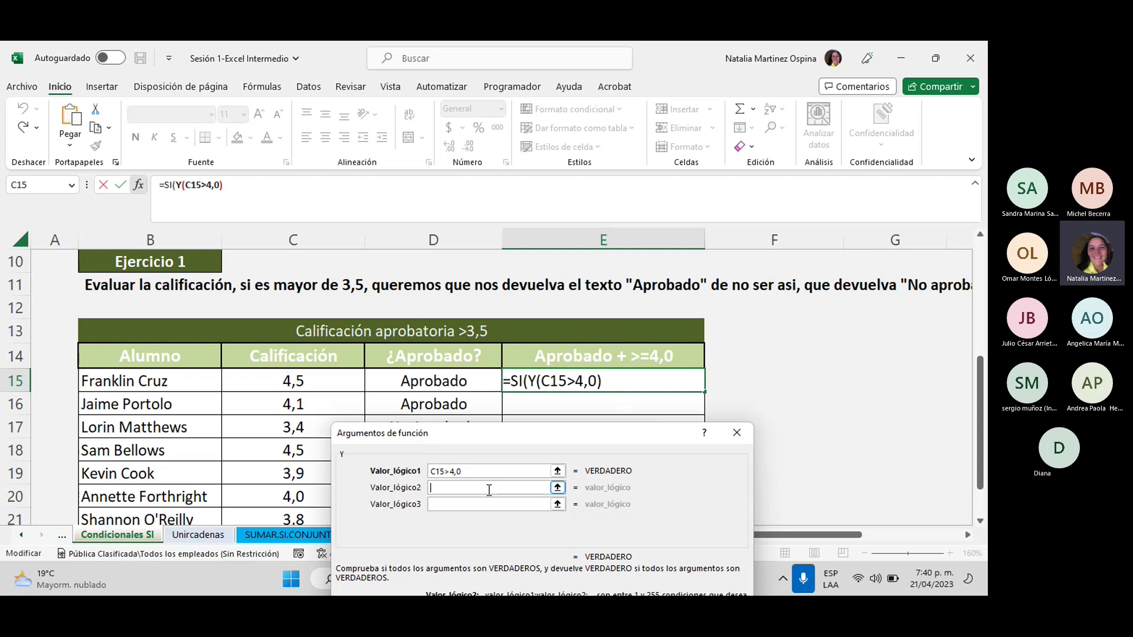
pyautogui.click(435, 404)
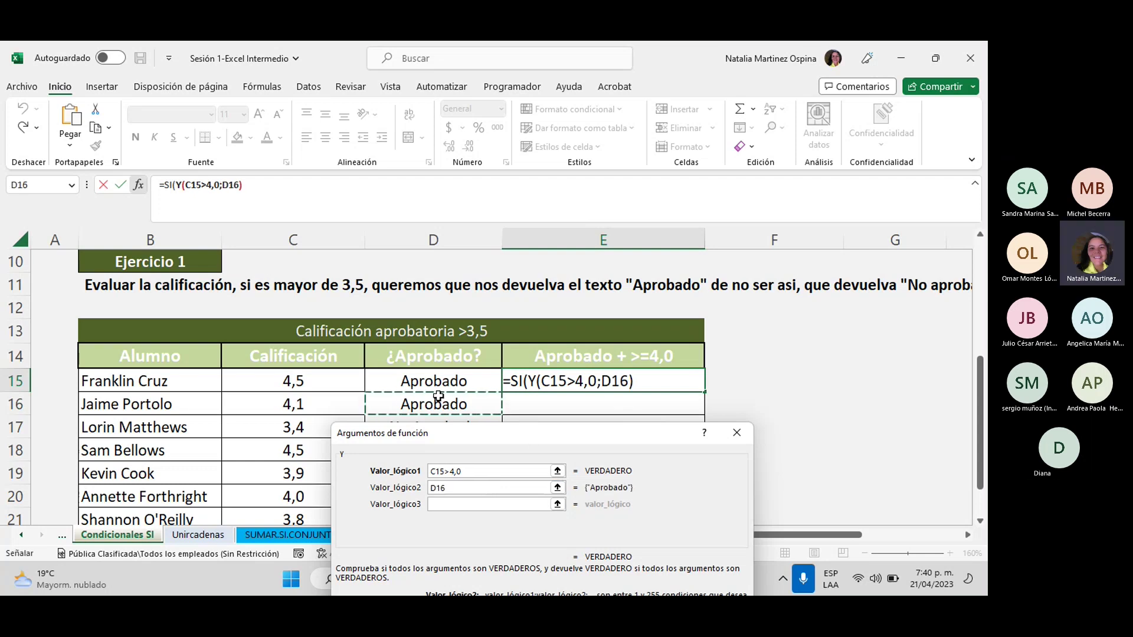
pyautogui.click(434, 381)
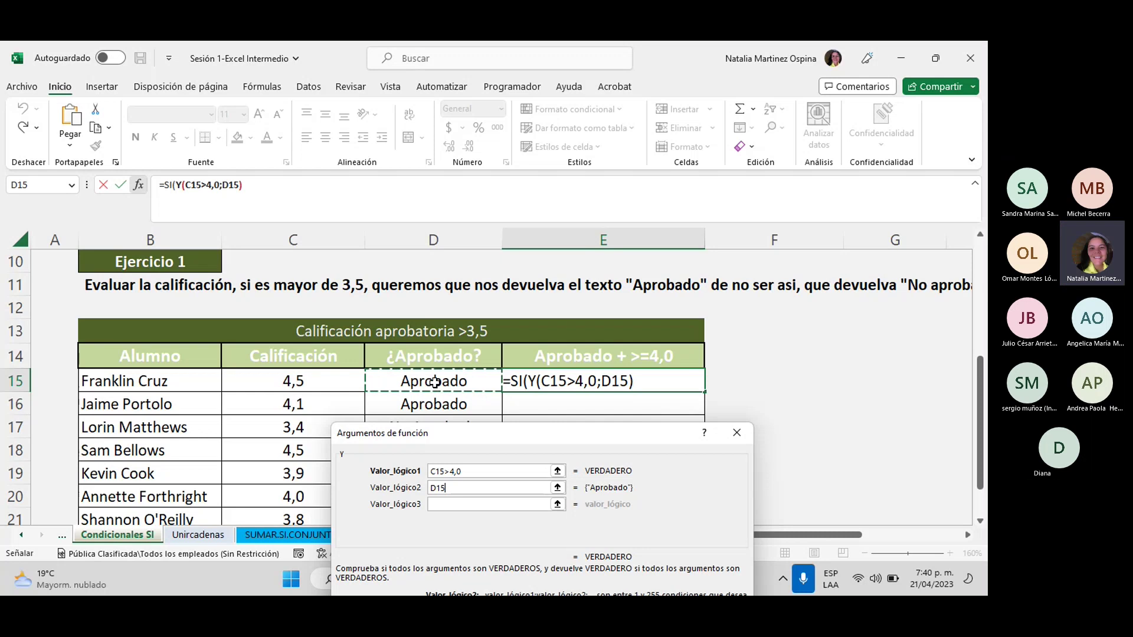
pyautogui.write('="')
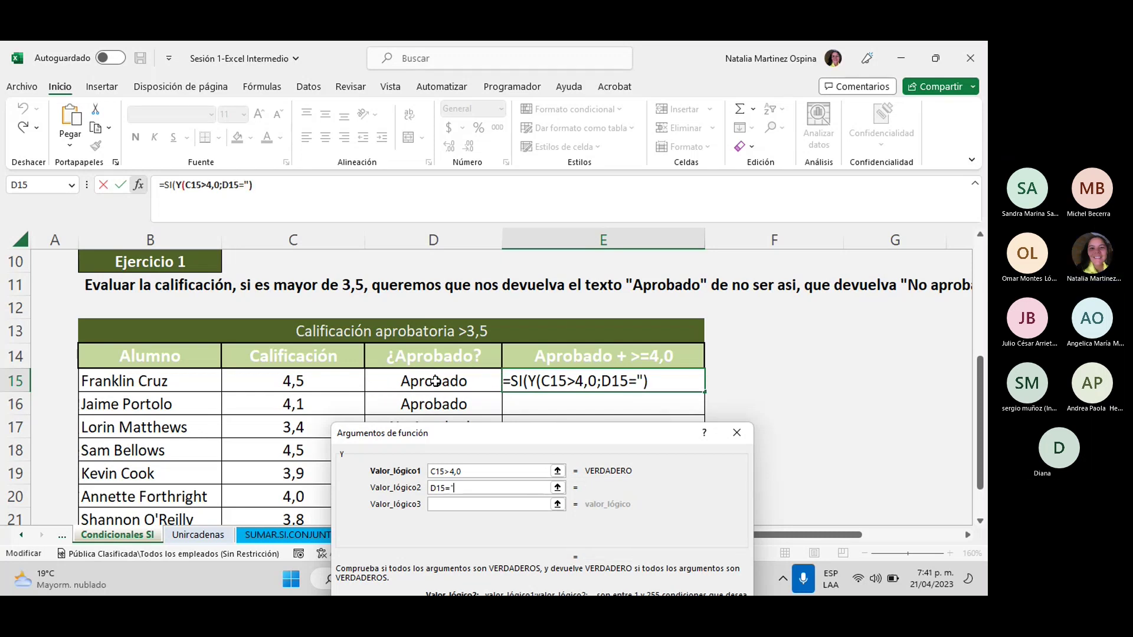
pyautogui.write('Aprobado')
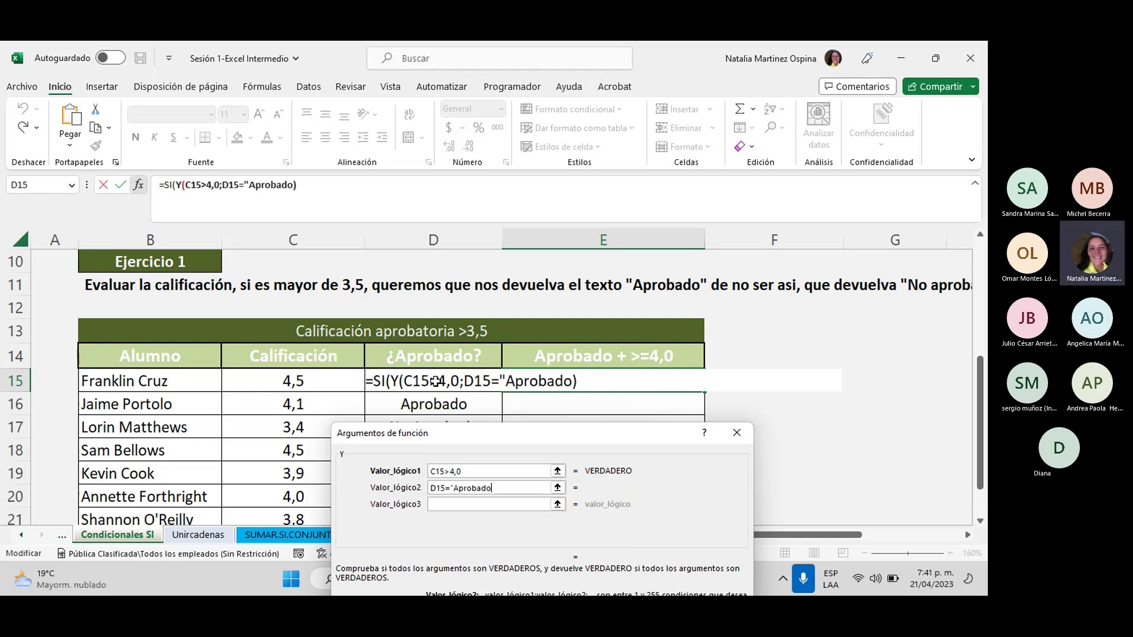
pyautogui.write('"')
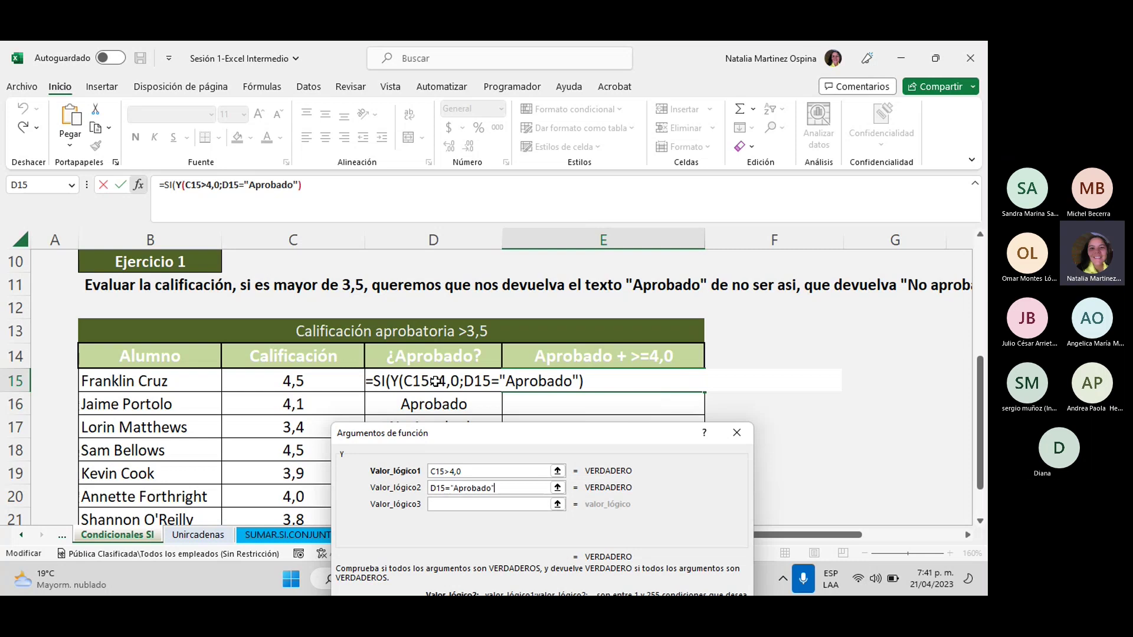
# Finish the Y function's arguments and bring up the arguments of the outer SI function in E15.
pyautogui.moveTo(608, 437); pyautogui.dragTo(798, 256)
pyautogui.click(852, 476)
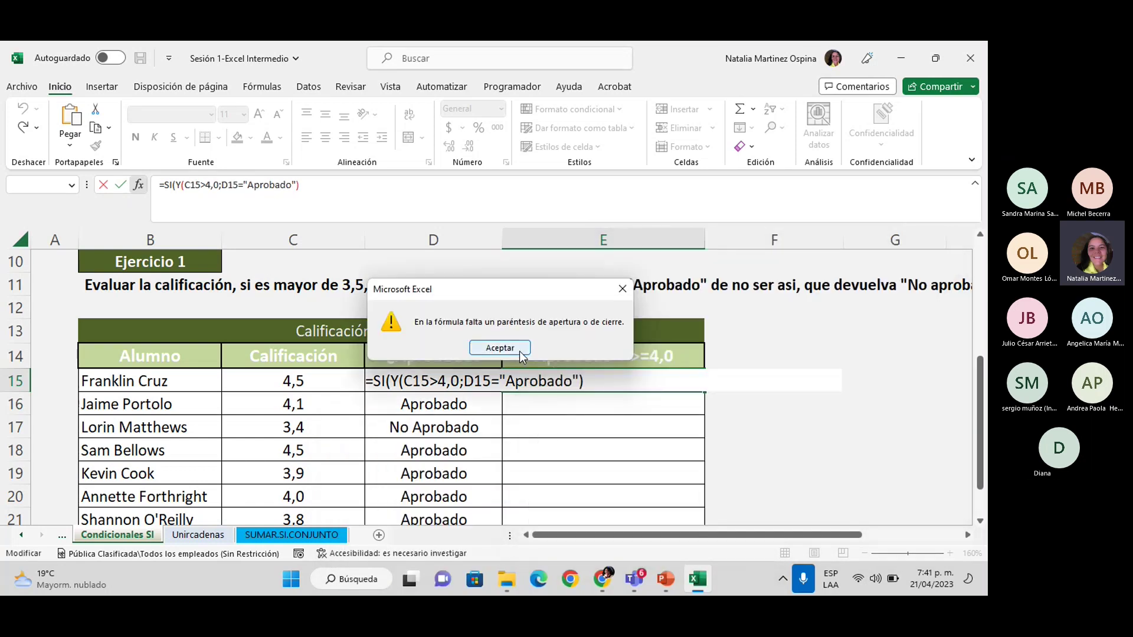
pyautogui.click(500, 348)
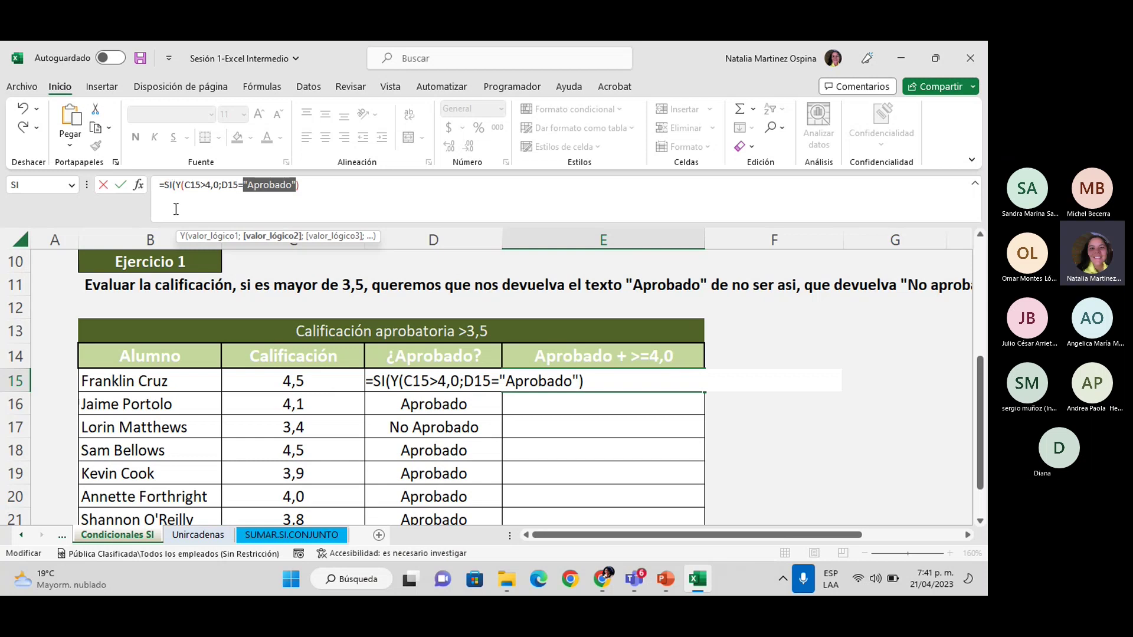
pyautogui.click(171, 184)
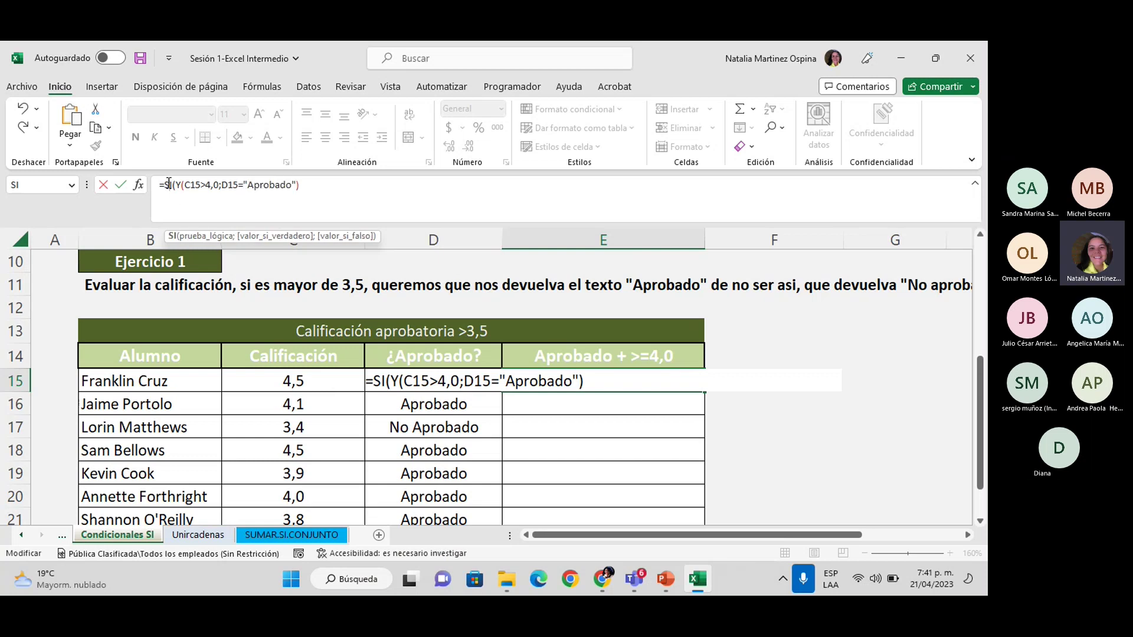
pyautogui.click(138, 185)
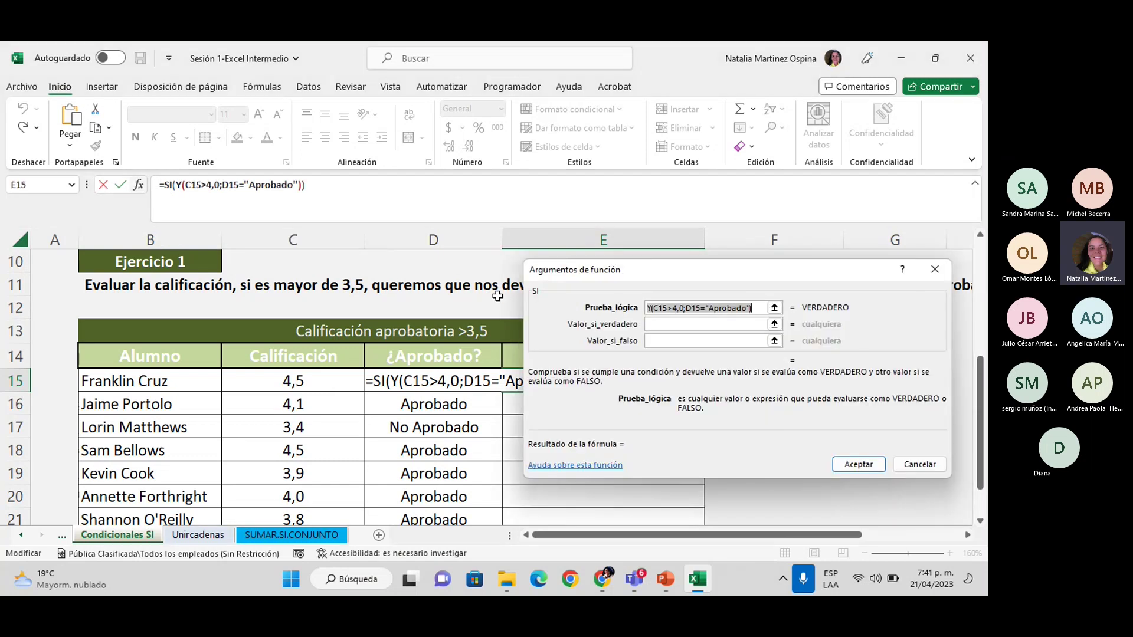
pyautogui.moveTo(712, 271); pyautogui.dragTo(458, 404)
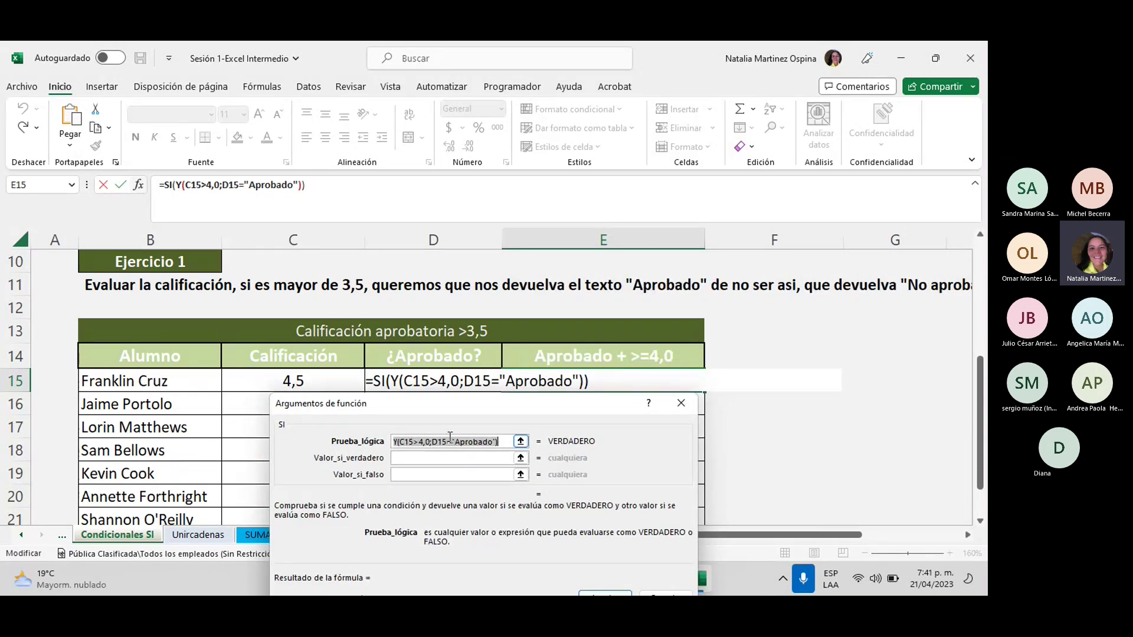
# Set the SI function's value if true to "Aprobado con Más de 4,0".
pyautogui.click(414, 459)
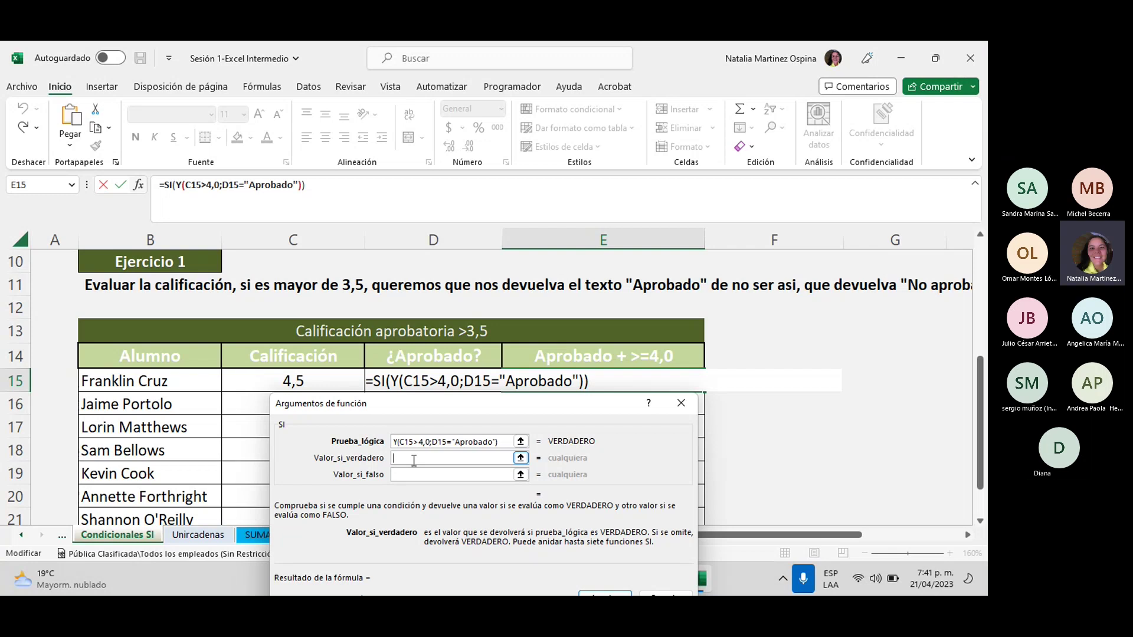
pyautogui.write('"Aprobado cpn')
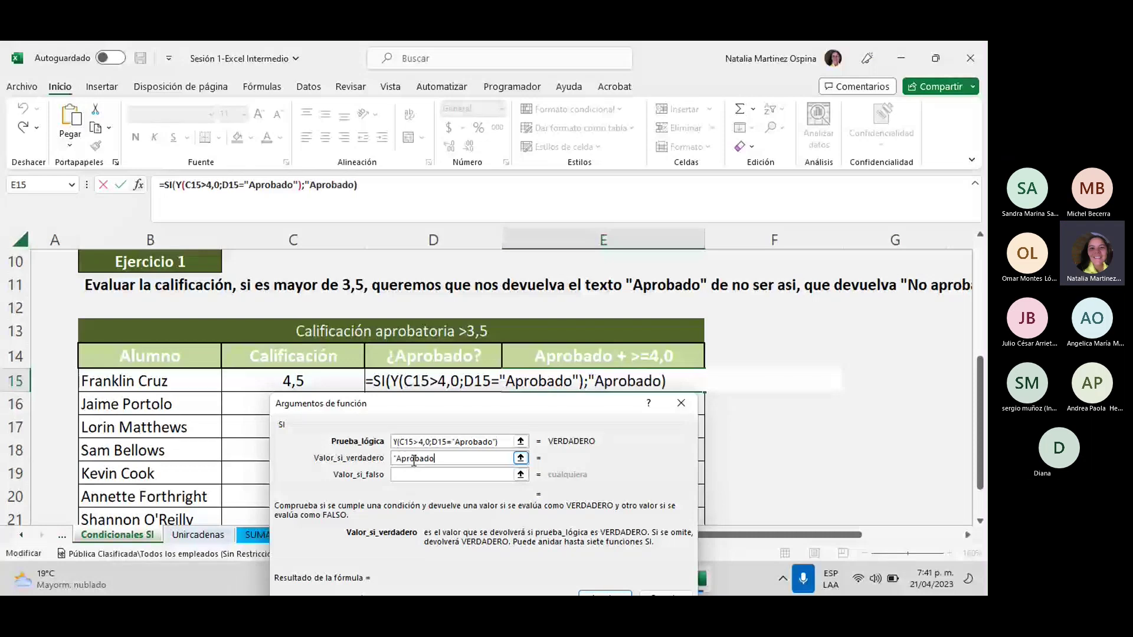
pyautogui.press('BackSpace')
pyautogui.press('BackSpace')
pyautogui.write('on ')
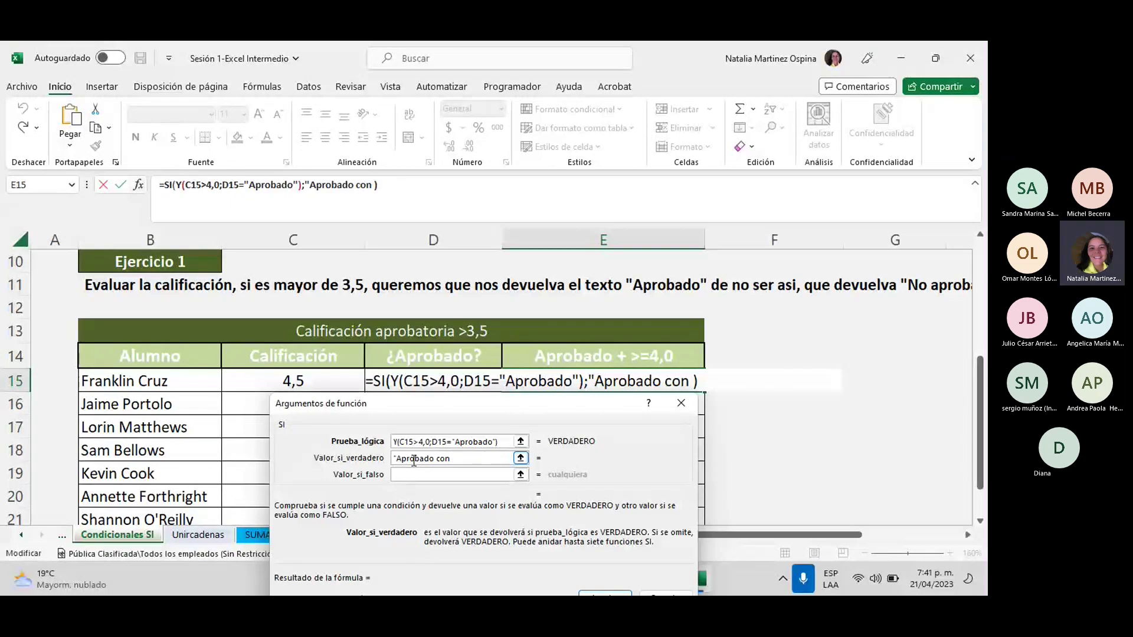
pyautogui.write('Más de 4,')
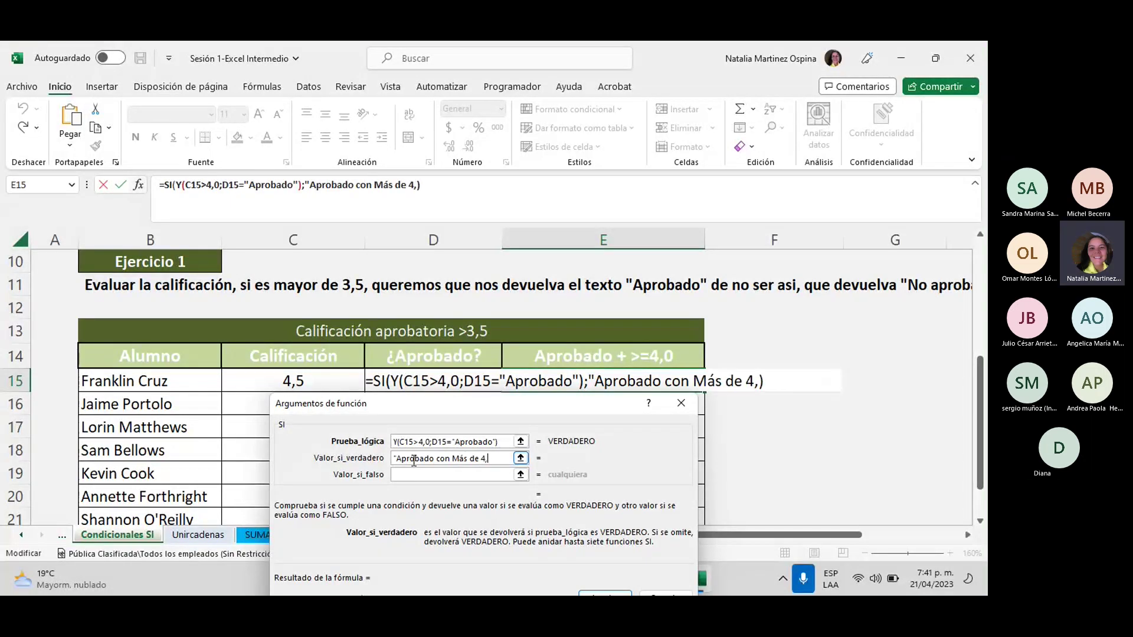
pyautogui.write('0"')
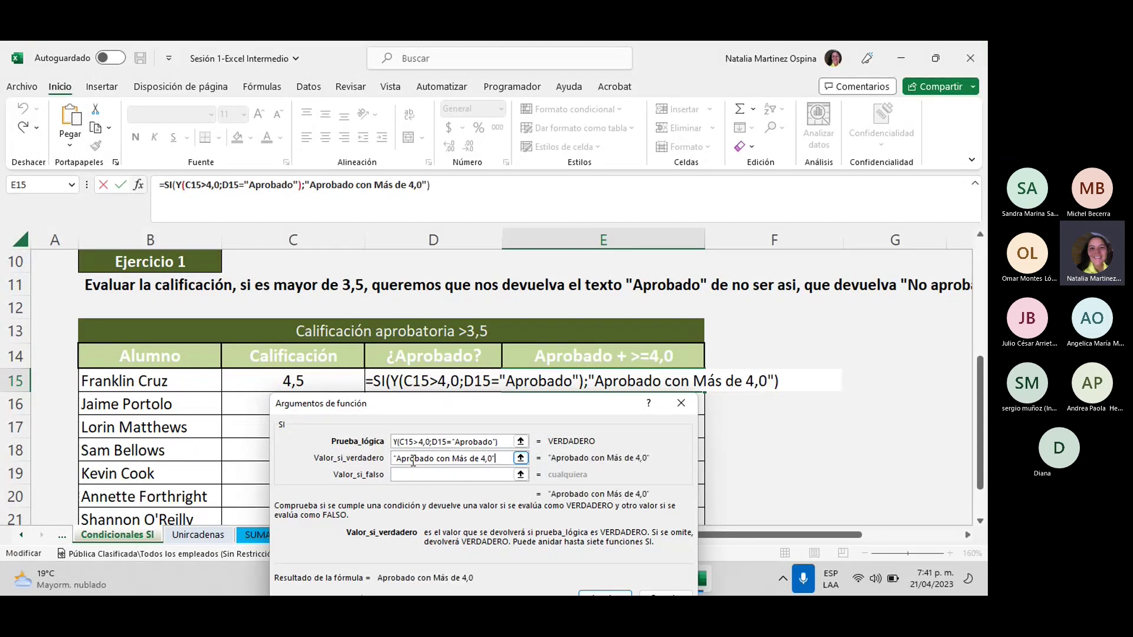
# Set the SI function's value if false to "Menor que 4,0" and accept the formula in E15.
pyautogui.click(415, 474)
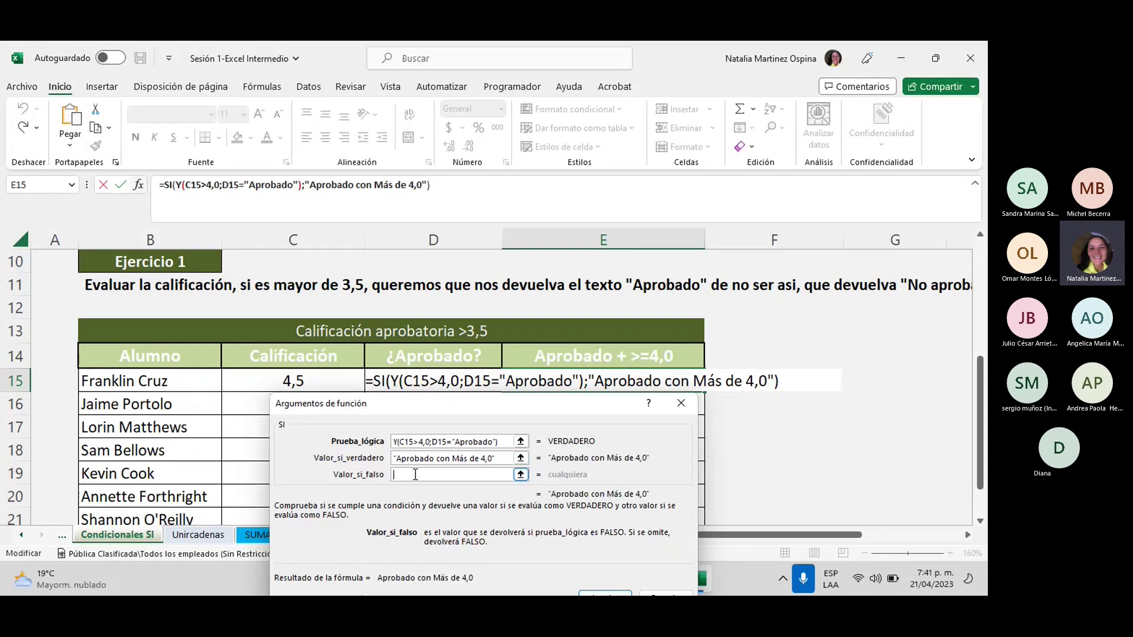
pyautogui.write('"')
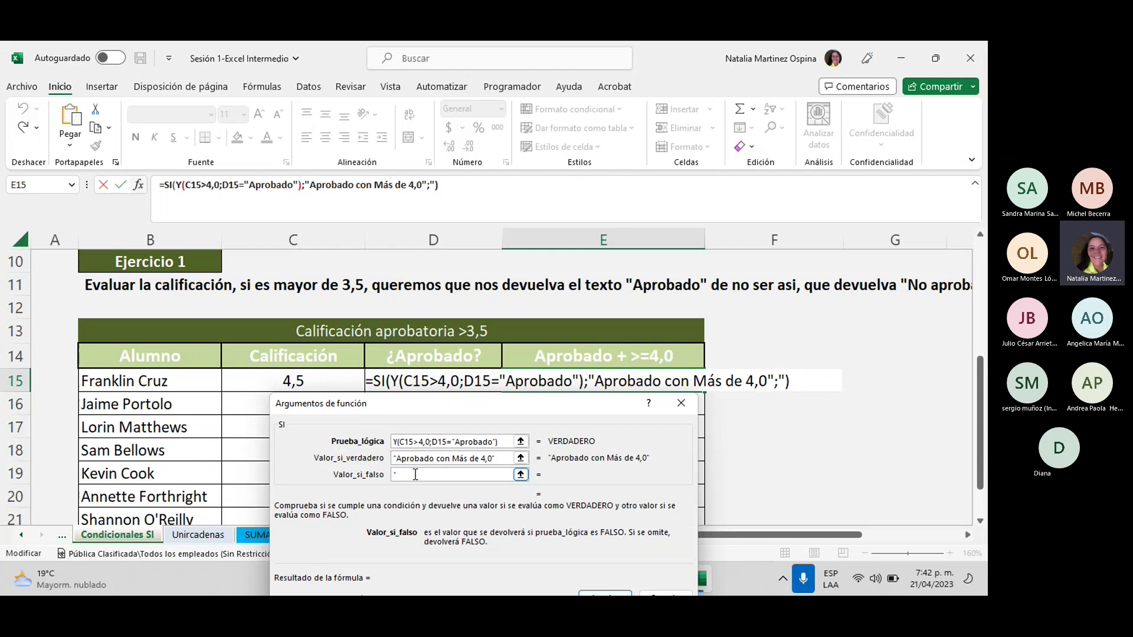
pyautogui.write('Menor que 4,0"')
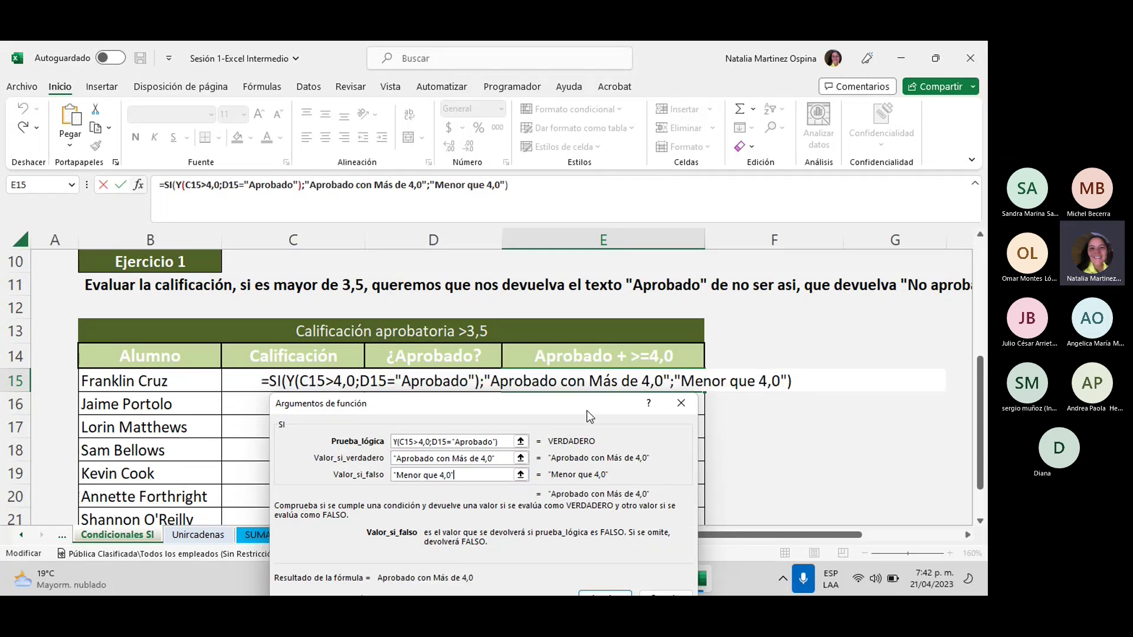
pyautogui.moveTo(587, 409); pyautogui.dragTo(807, 173)
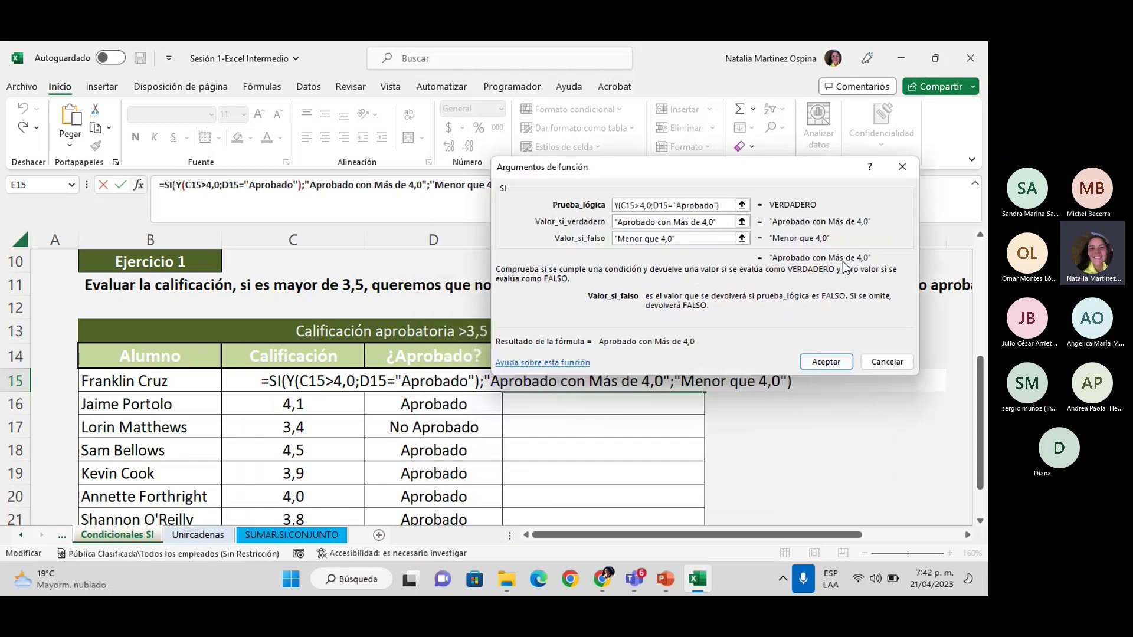
pyautogui.click(826, 362)
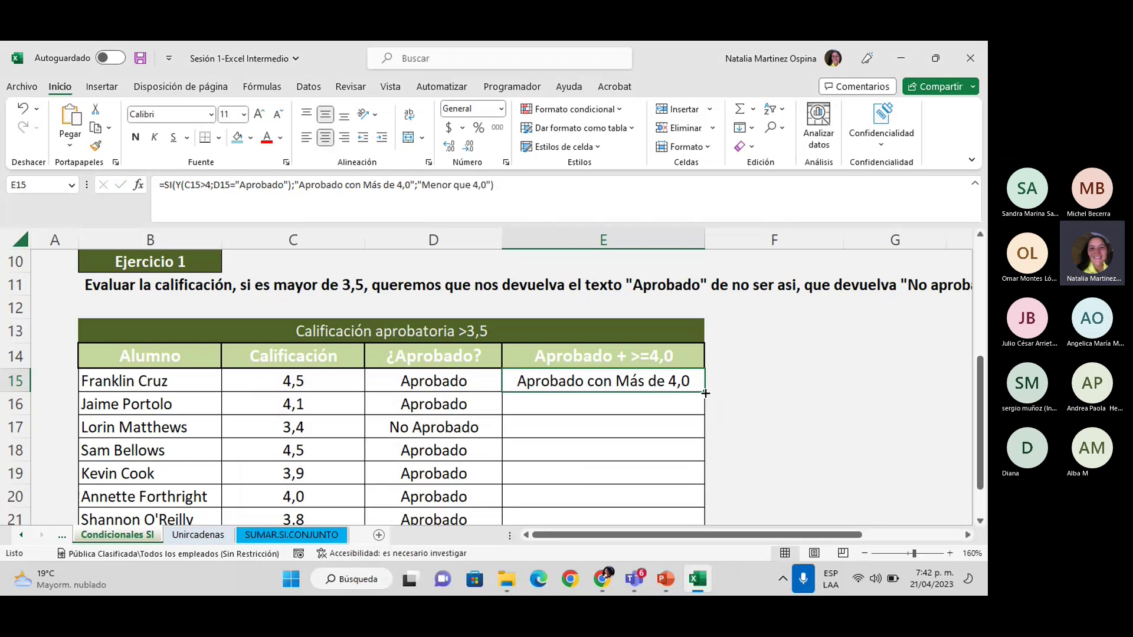
# Fill the E15 formula down to E23 and check the row 20 result against its Calificación.
pyautogui.moveTo(705, 393); pyautogui.dragTo(656, 481)
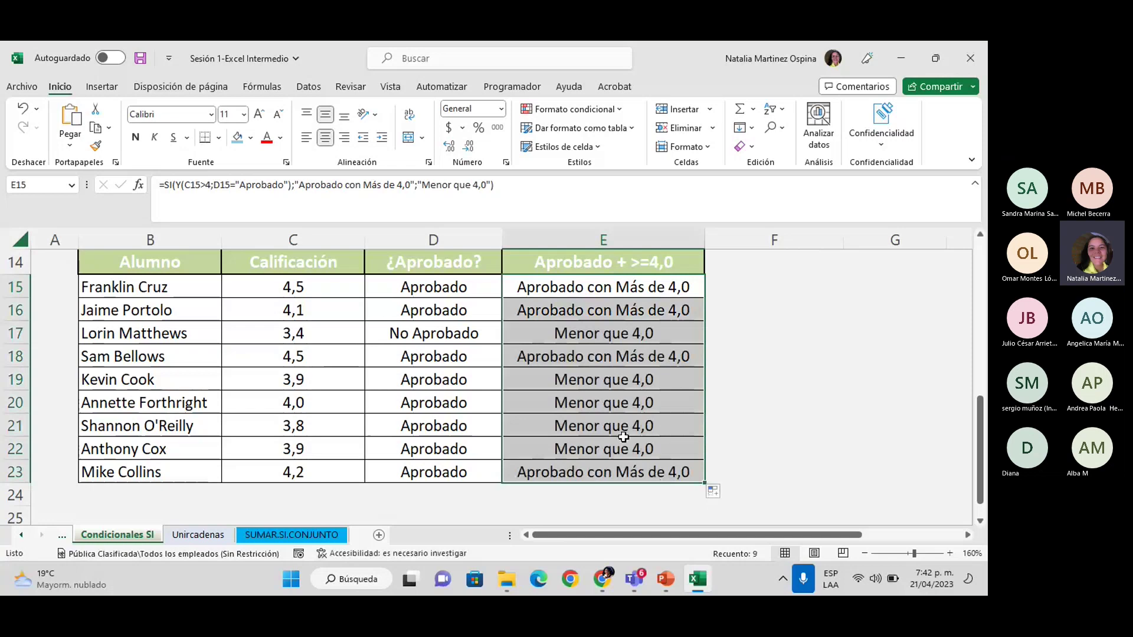
pyautogui.click(590, 403)
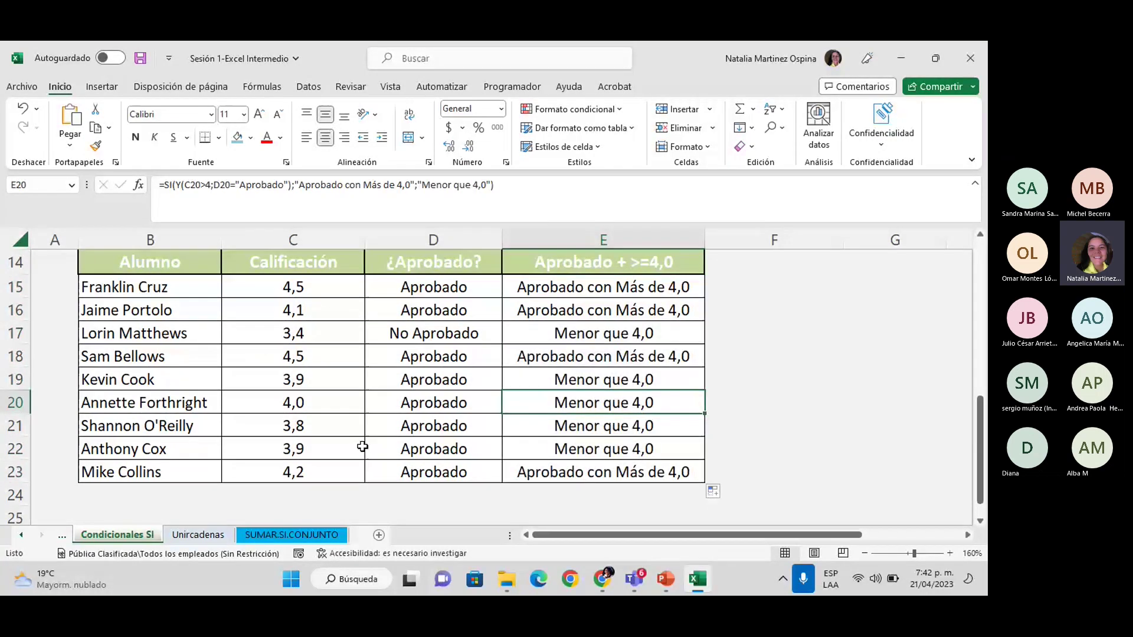
pyautogui.click(332, 401)
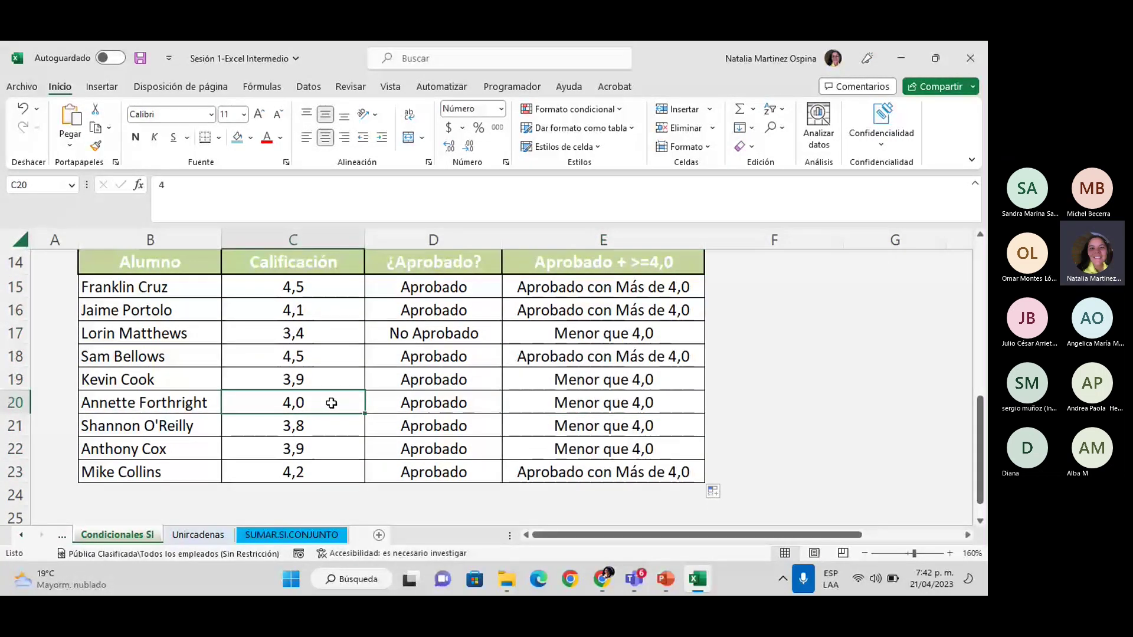
# Correct the first condition of the Y function in E15's formula to C15>=4.
pyautogui.click(609, 405)
pyautogui.click(590, 287)
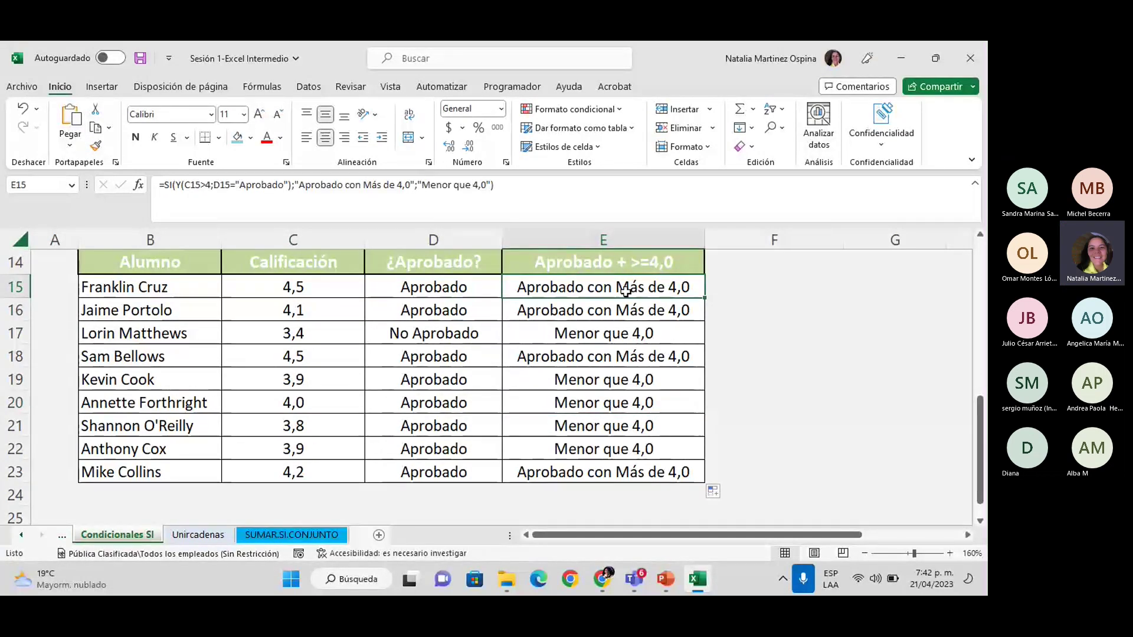
pyautogui.click(207, 184)
pyautogui.write('=')
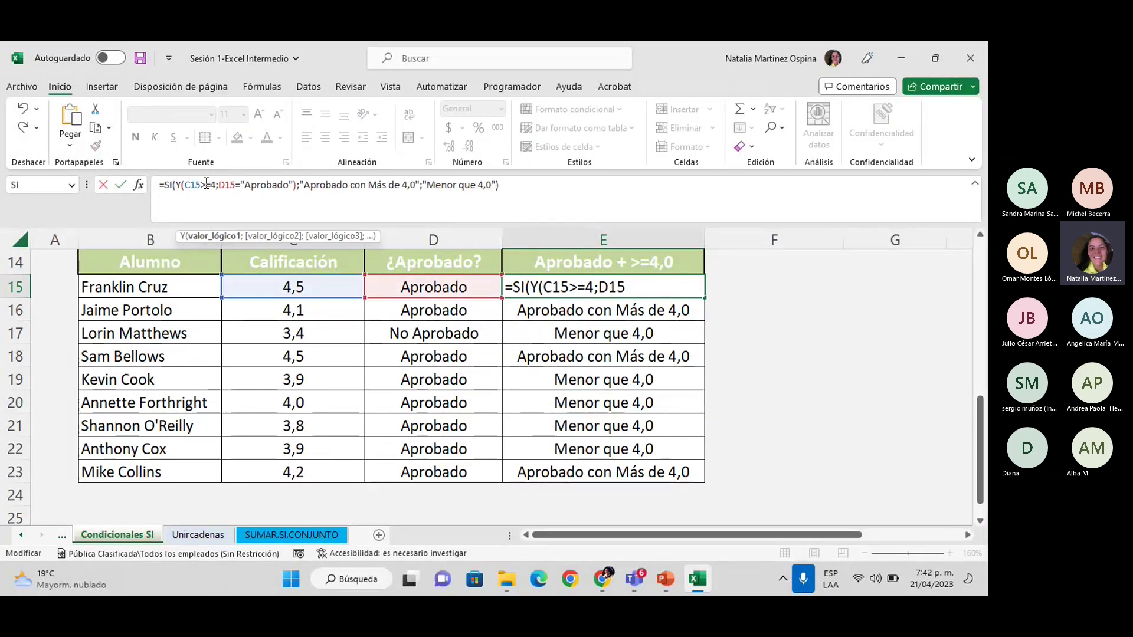
pyautogui.press('Return')
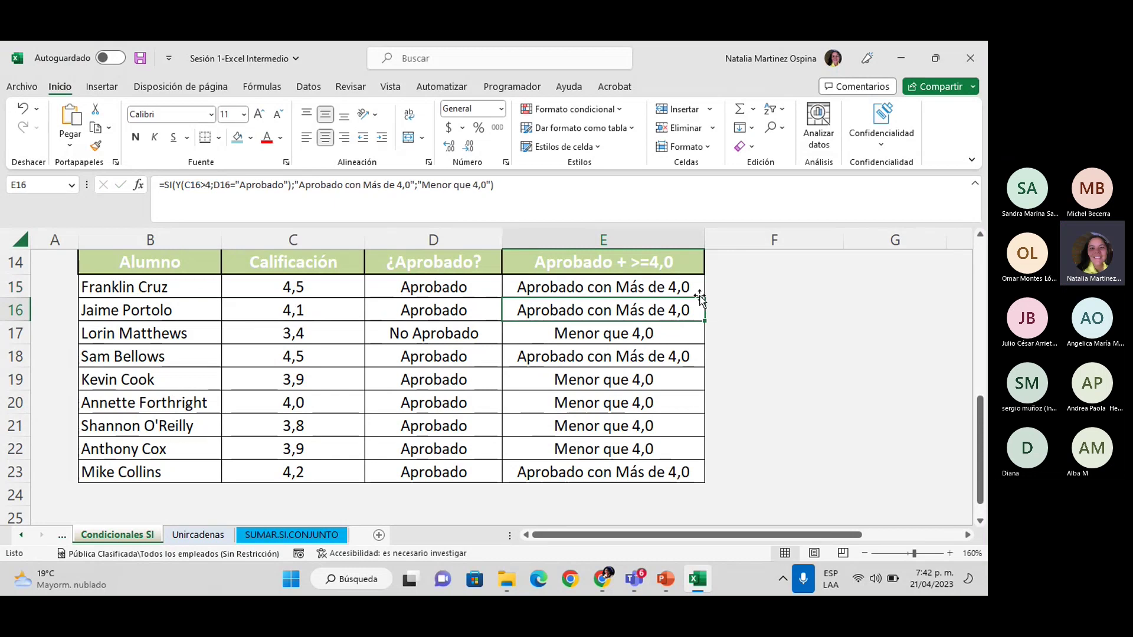
# Fill the corrected E15 formula down to E23 and check the row 20 result against its Calificación.
pyautogui.click(699, 294)
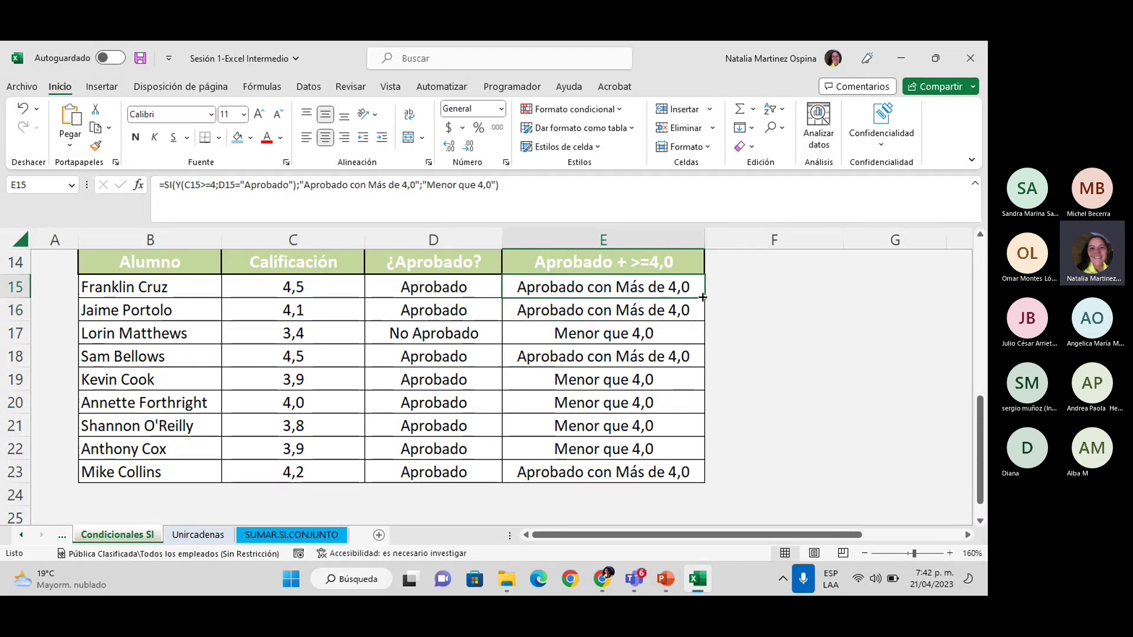
pyautogui.moveTo(704, 298); pyautogui.dragTo(692, 484)
pyautogui.click(312, 404)
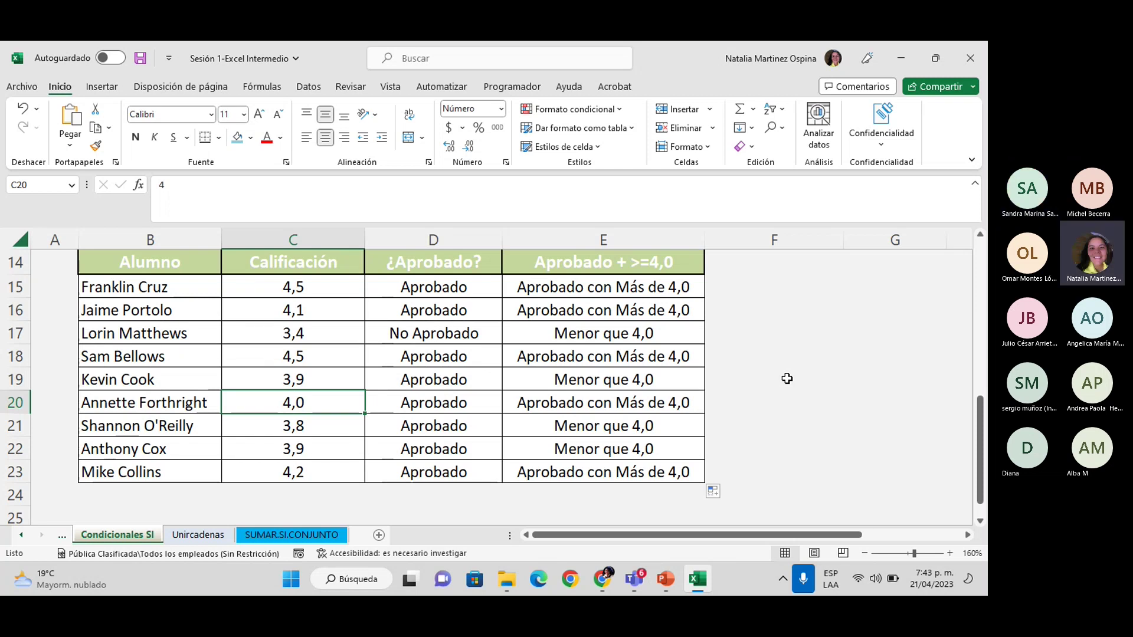
pyautogui.click(805, 370)
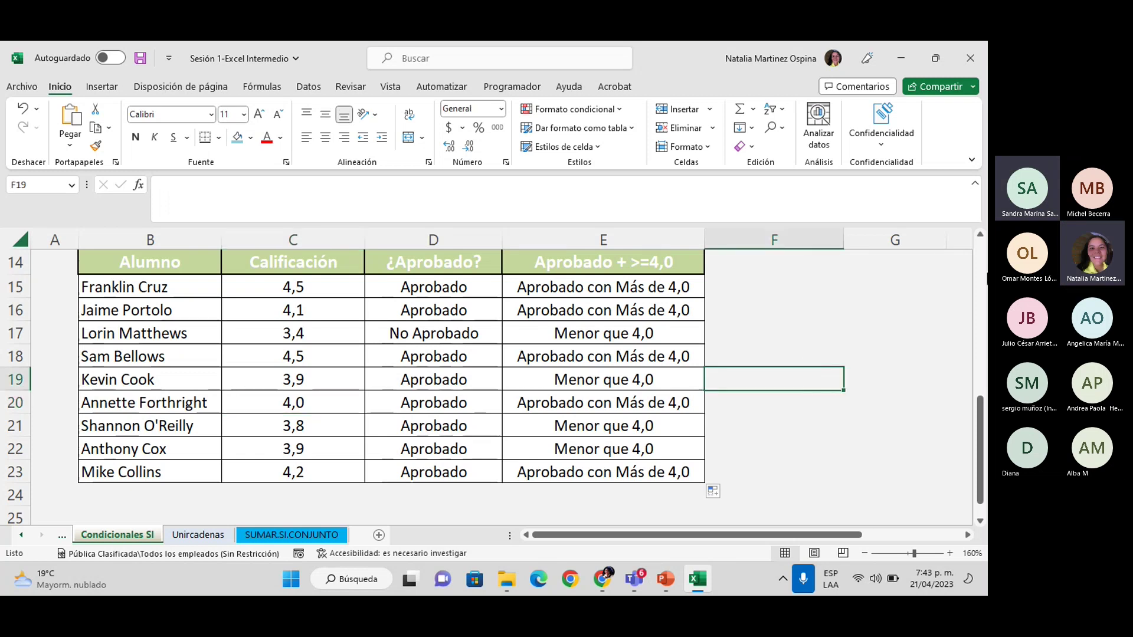
pyautogui.click(821, 312)
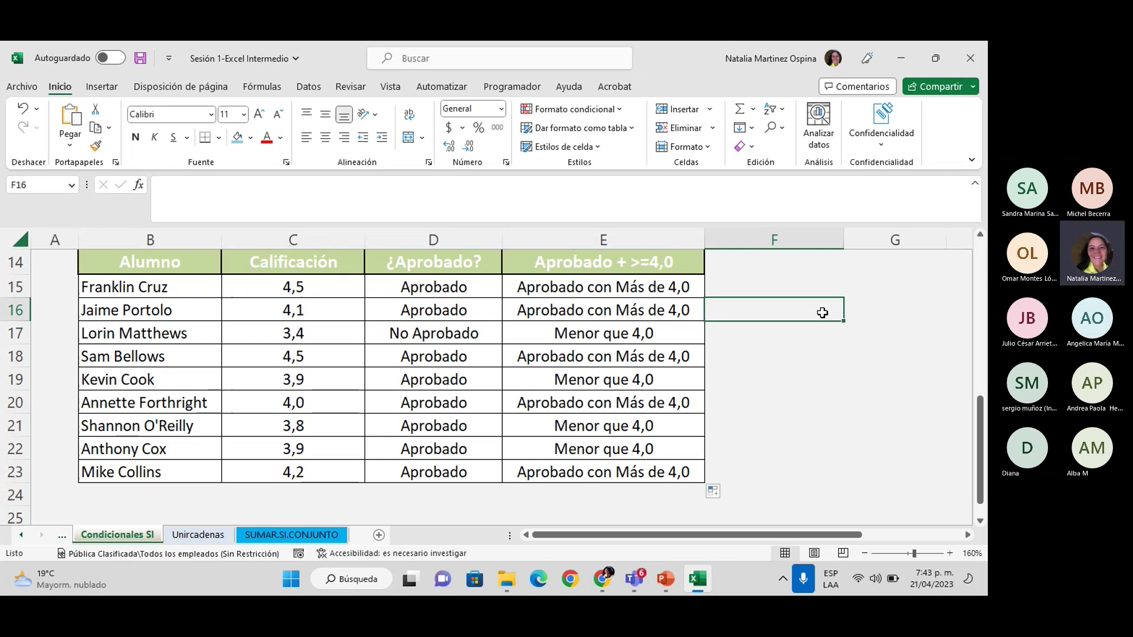
pyautogui.write('=si')
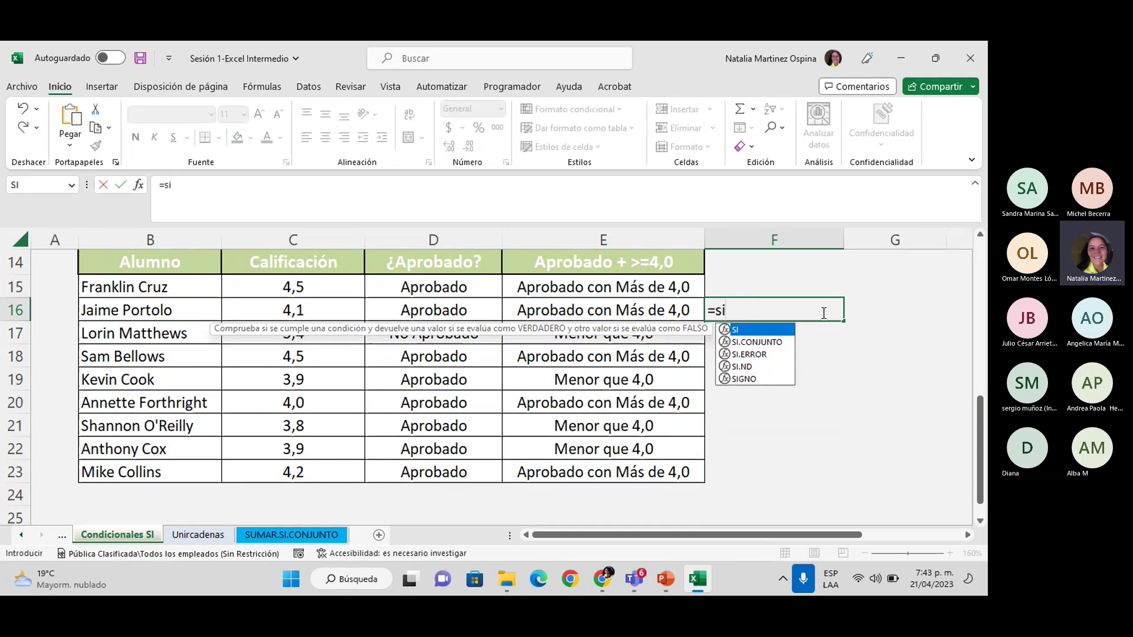
pyautogui.press('Tab')
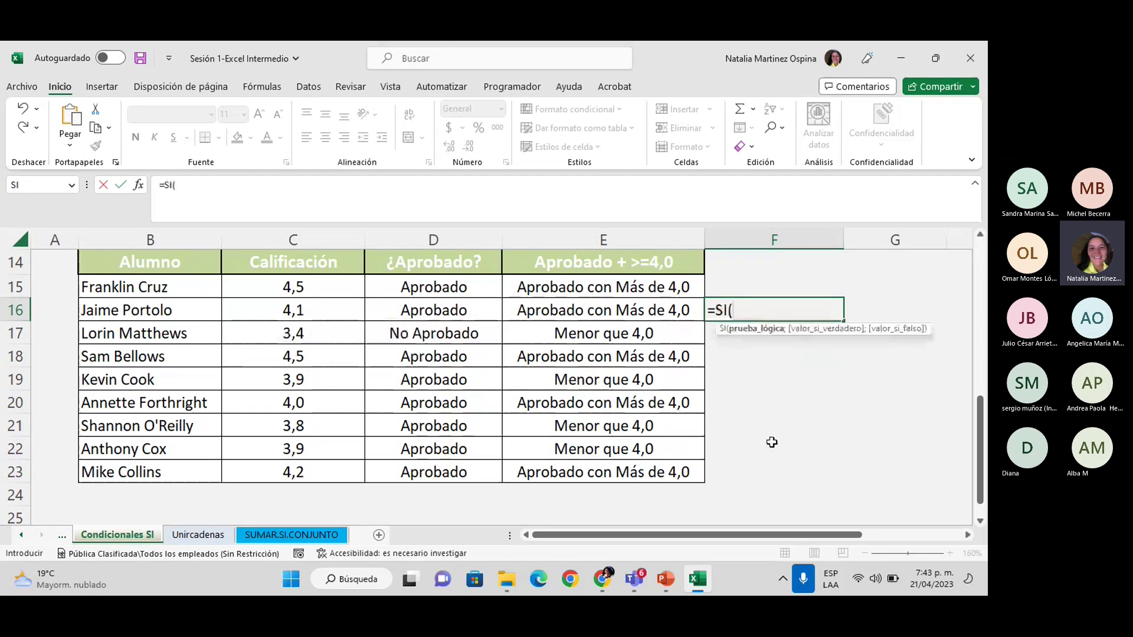
pyautogui.write('y')
pyautogui.press('Tab')
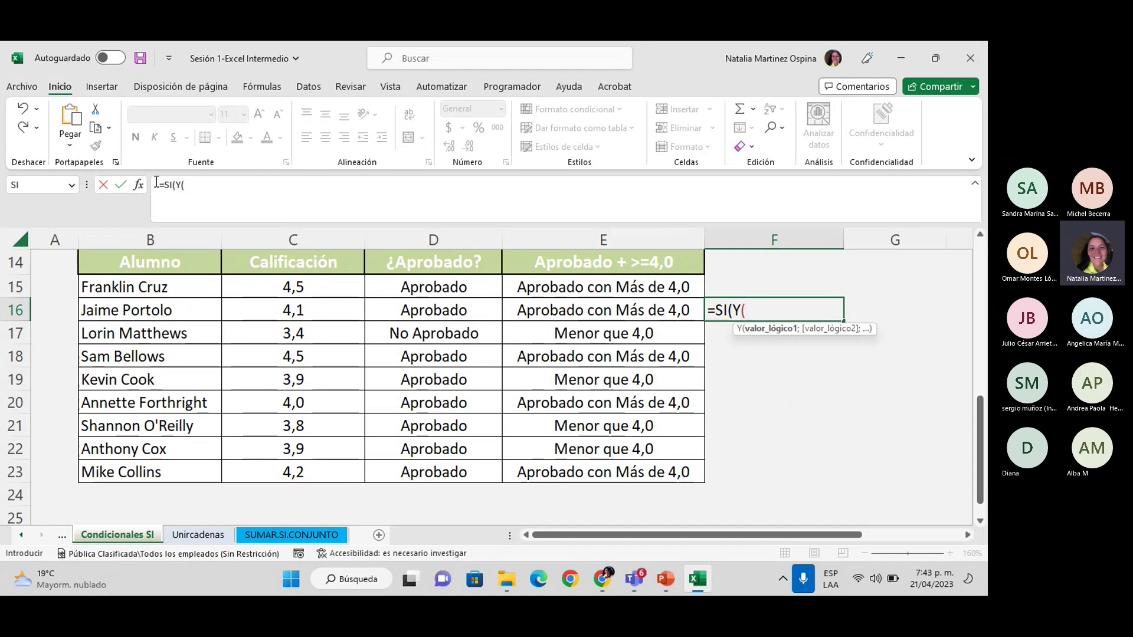
pyautogui.click(138, 184)
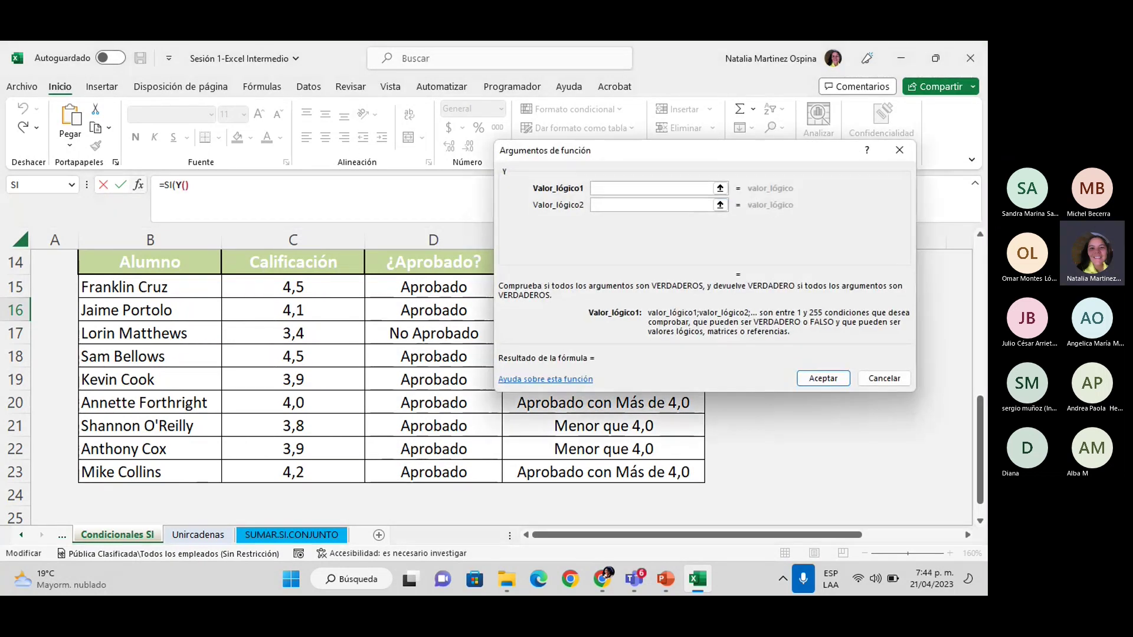
pyautogui.moveTo(656, 288); pyautogui.dragTo(638, 337)
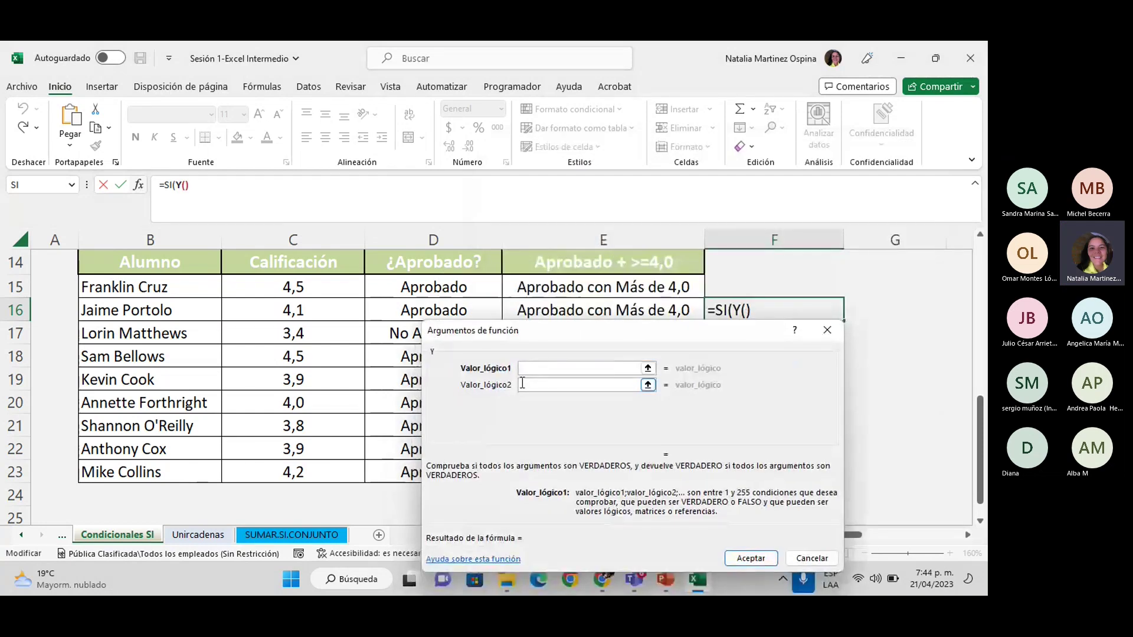
pyautogui.click(826, 331)
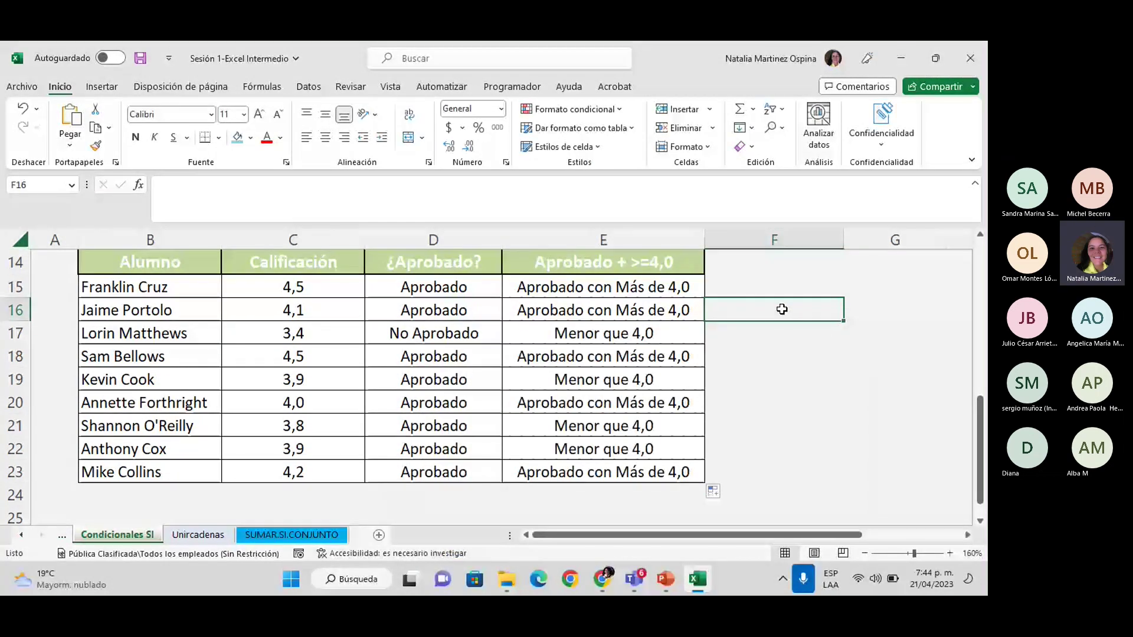
pyautogui.write('=')
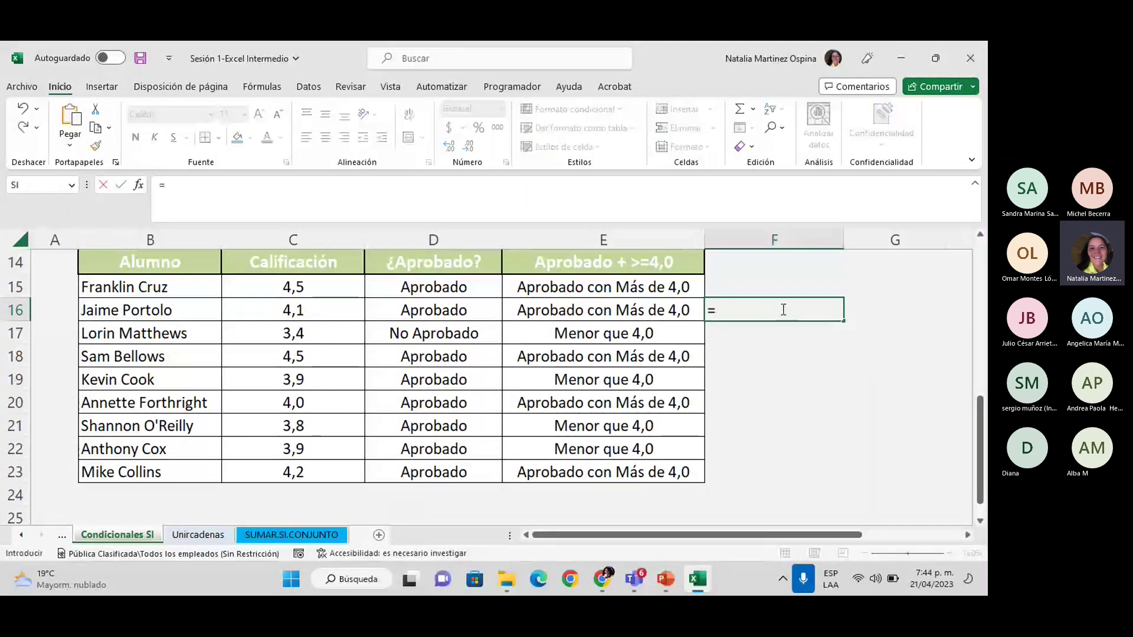
pyautogui.write('si(')
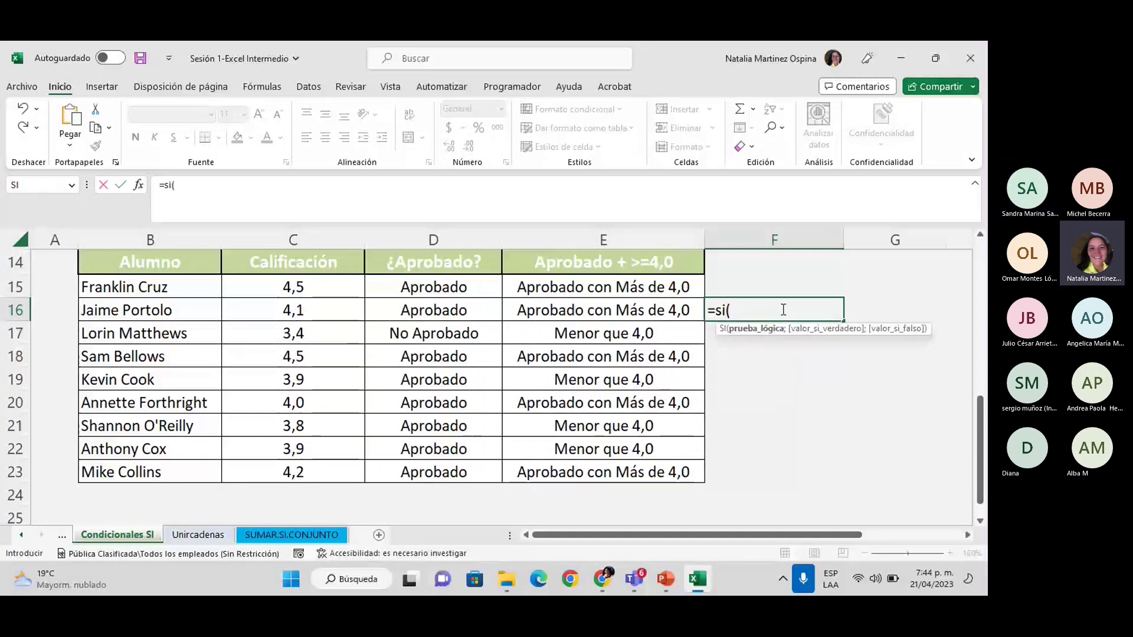
pyautogui.write('y')
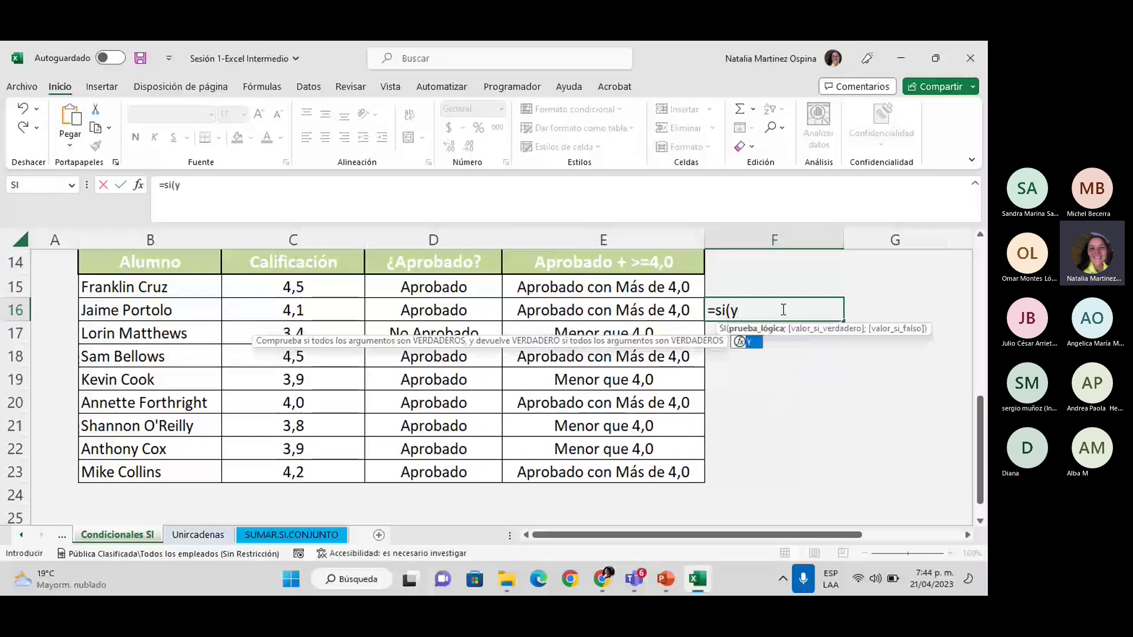
pyautogui.write('(')
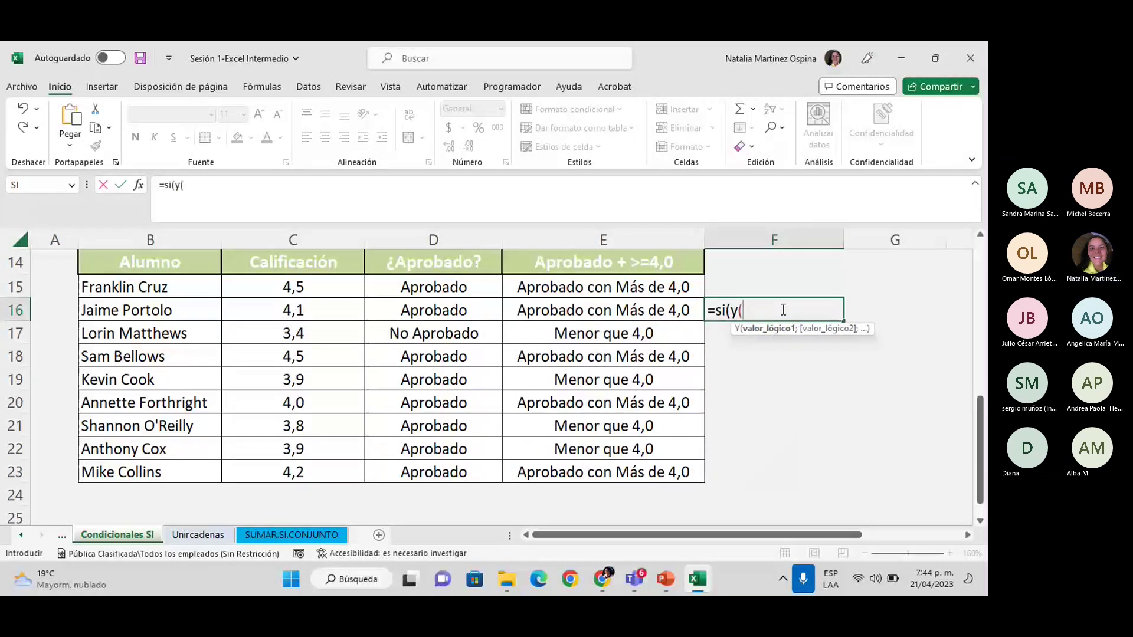
pyautogui.press('BackSpace')
pyautogui.press('BackSpace')
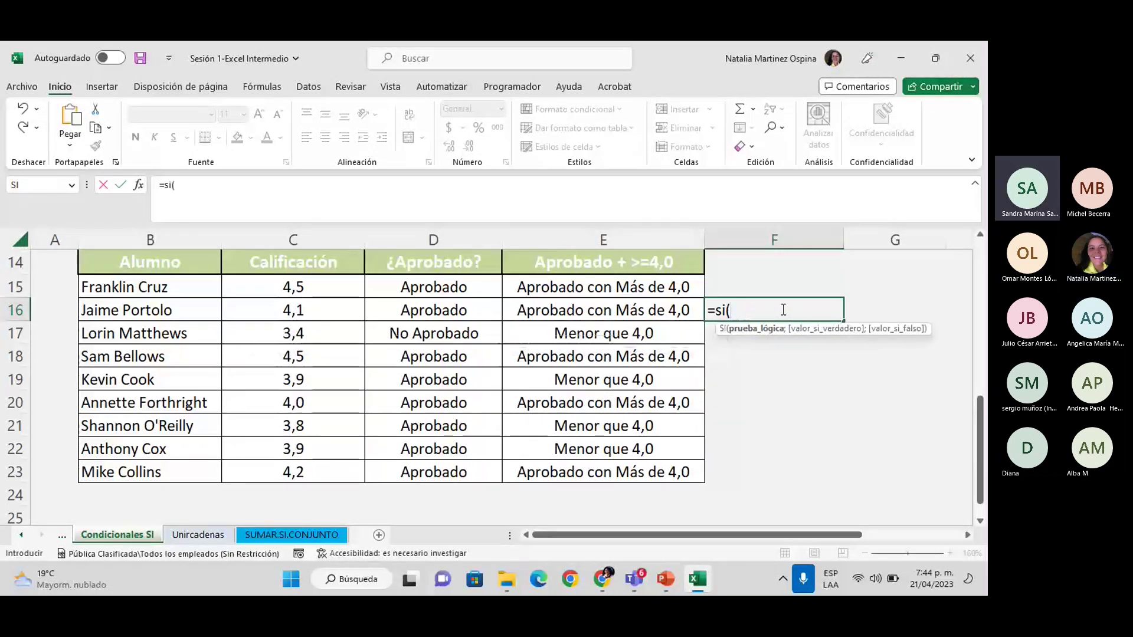
pyautogui.press('BackSpace')
pyautogui.press('BackSpace')
pyautogui.press('BackSpace')
pyautogui.press('BackSpace')
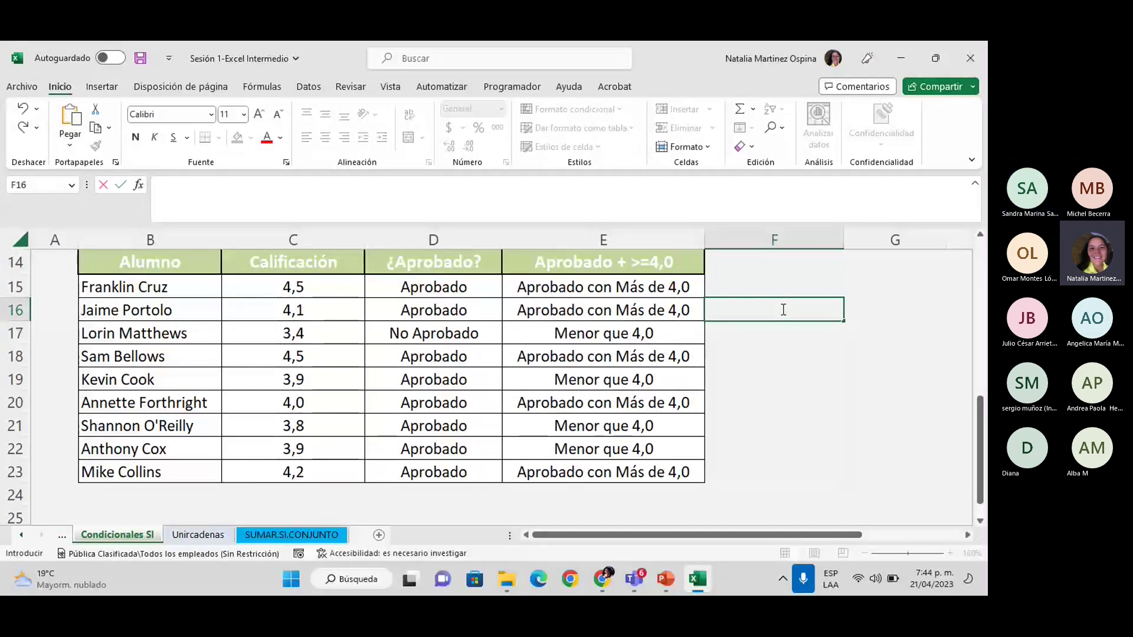
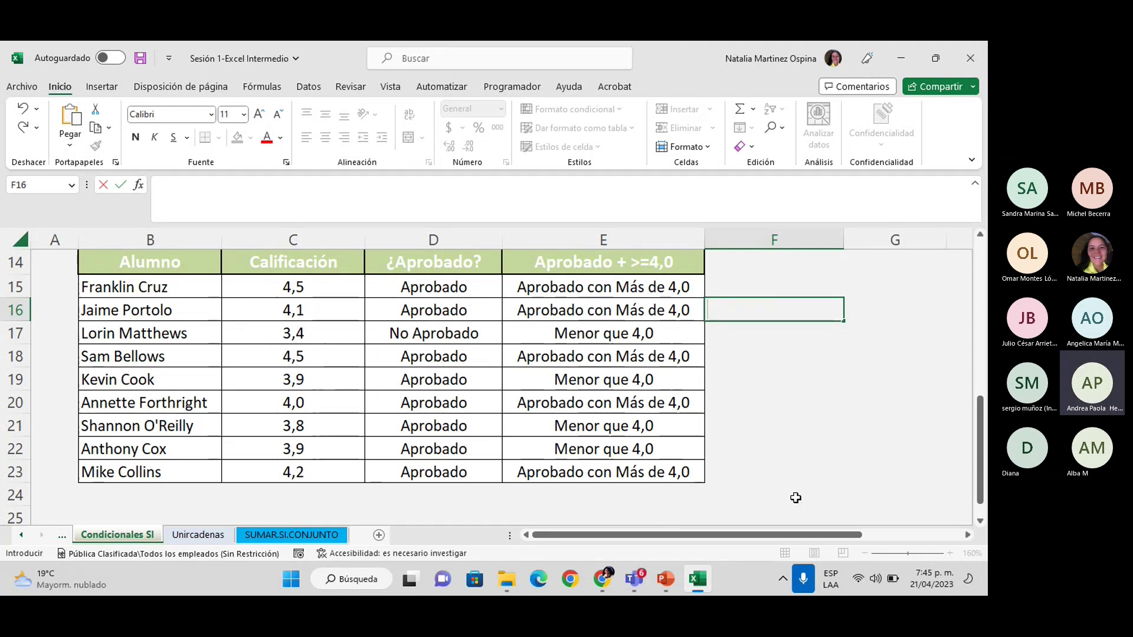
pyautogui.press('Escape')
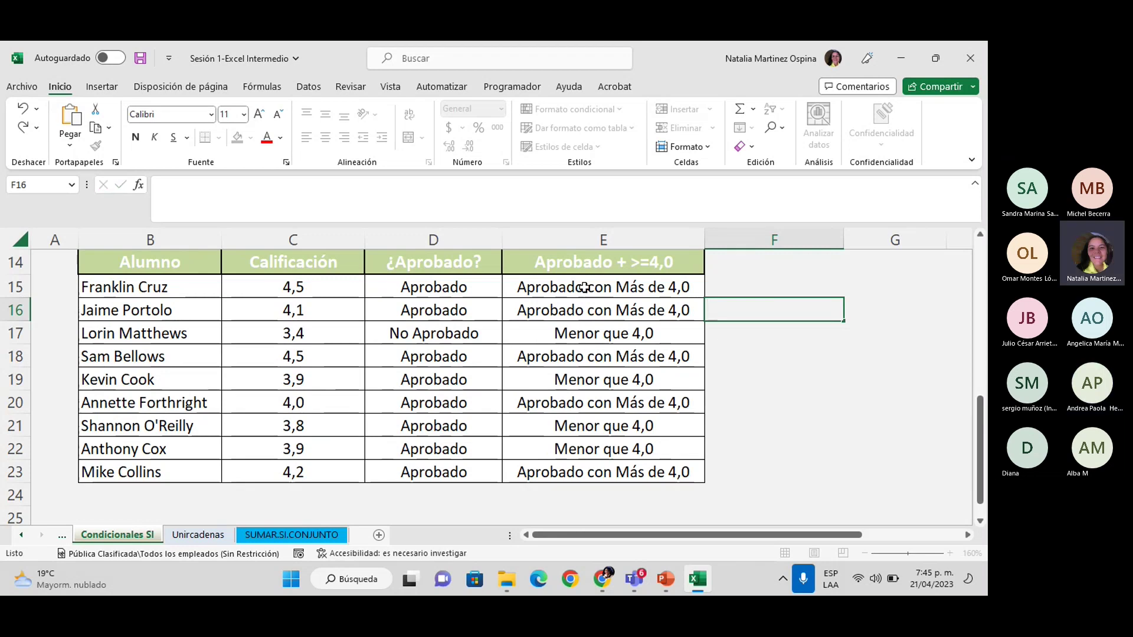
# Examine the arguments of the outer SI function and of the nested Y function in the E15 formula.
pyautogui.click(584, 287)
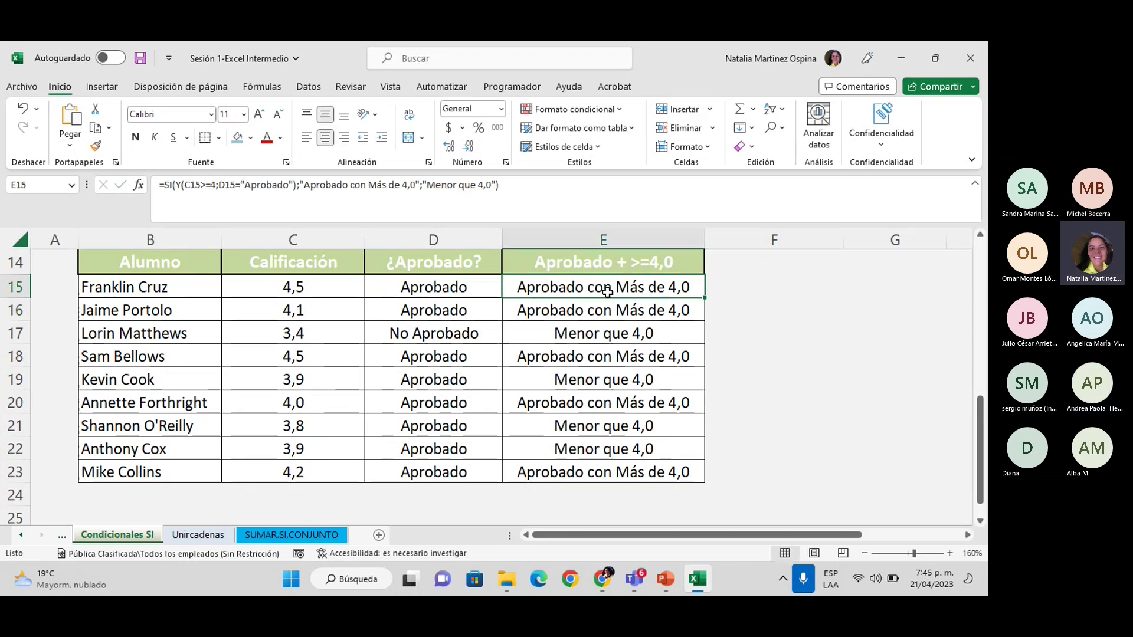
pyautogui.click(140, 185)
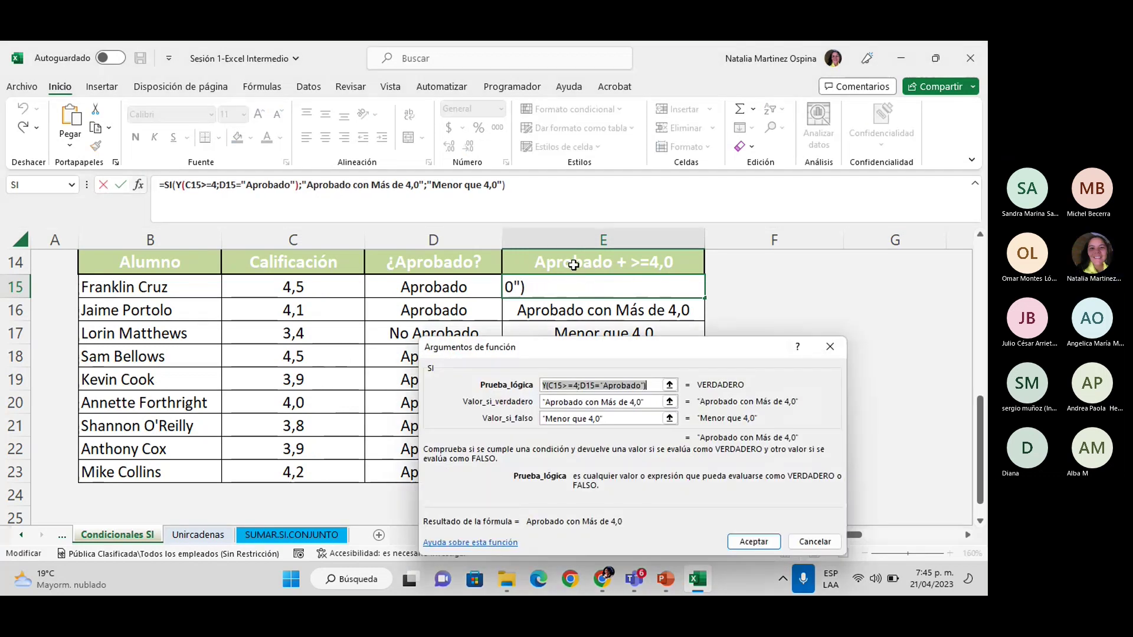
pyautogui.click(546, 386)
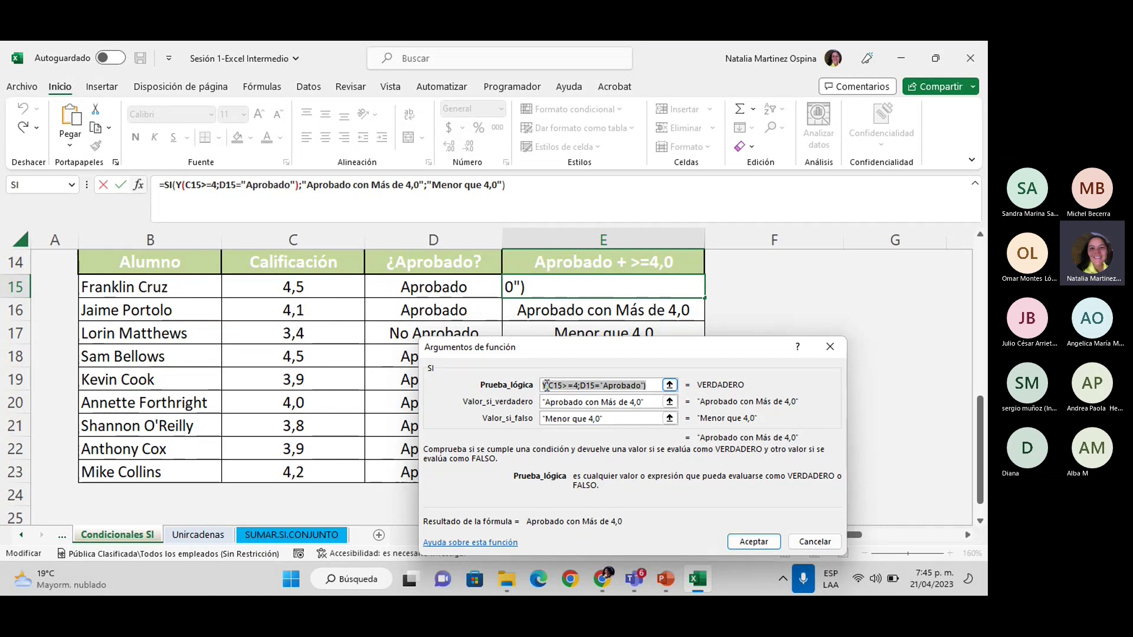
pyautogui.click(832, 348)
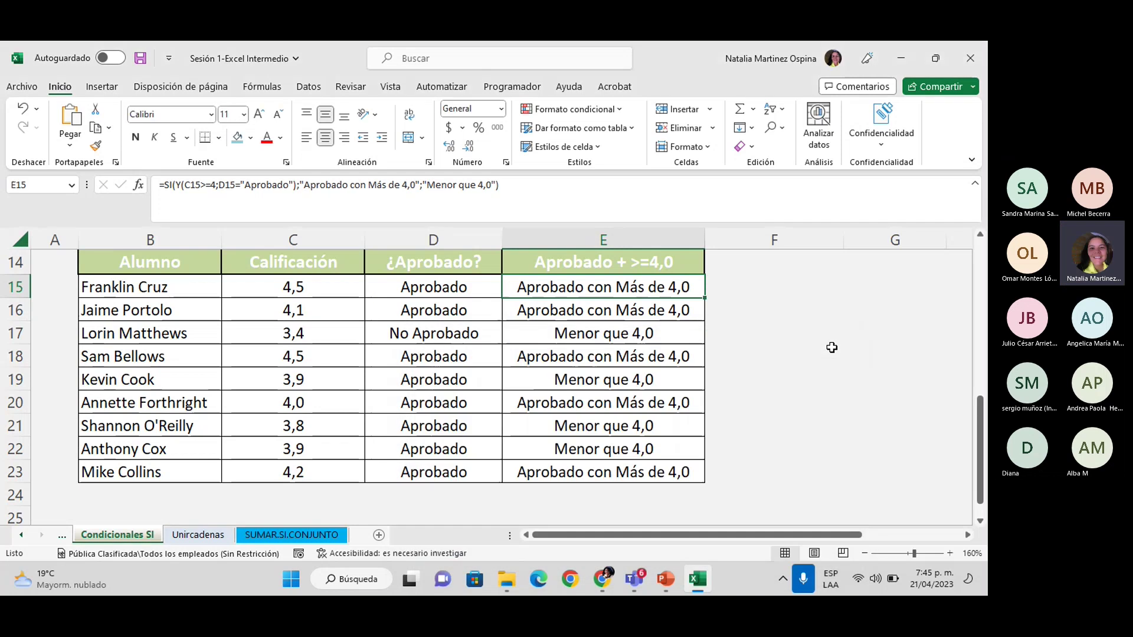
pyautogui.click(177, 184)
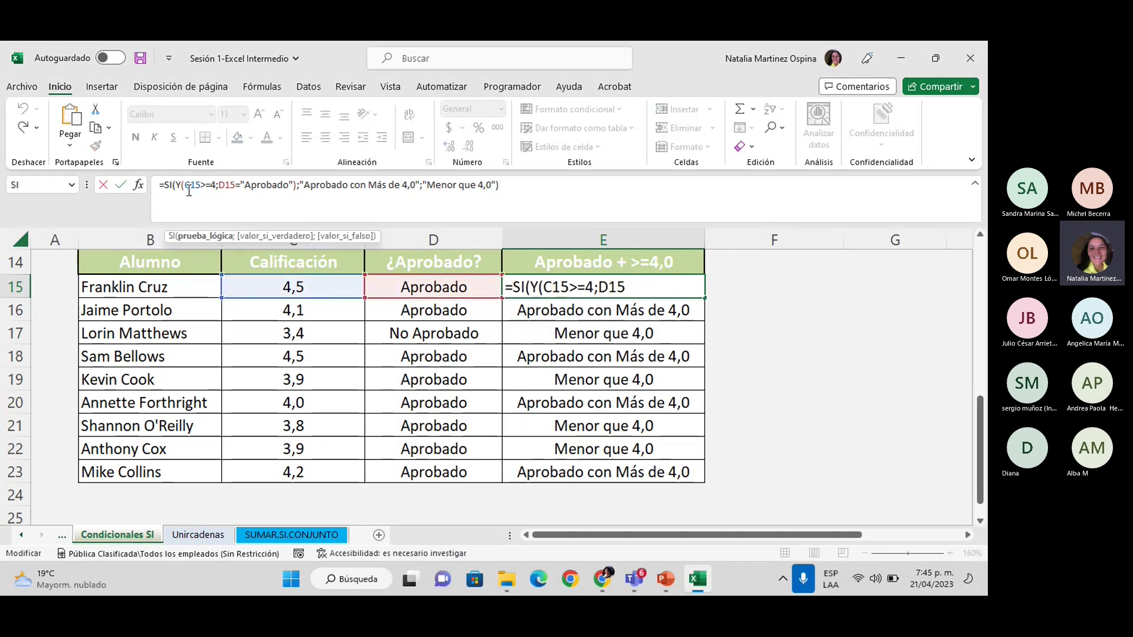
pyautogui.click(138, 185)
pyautogui.moveTo(653, 319); pyautogui.dragTo(621, 311)
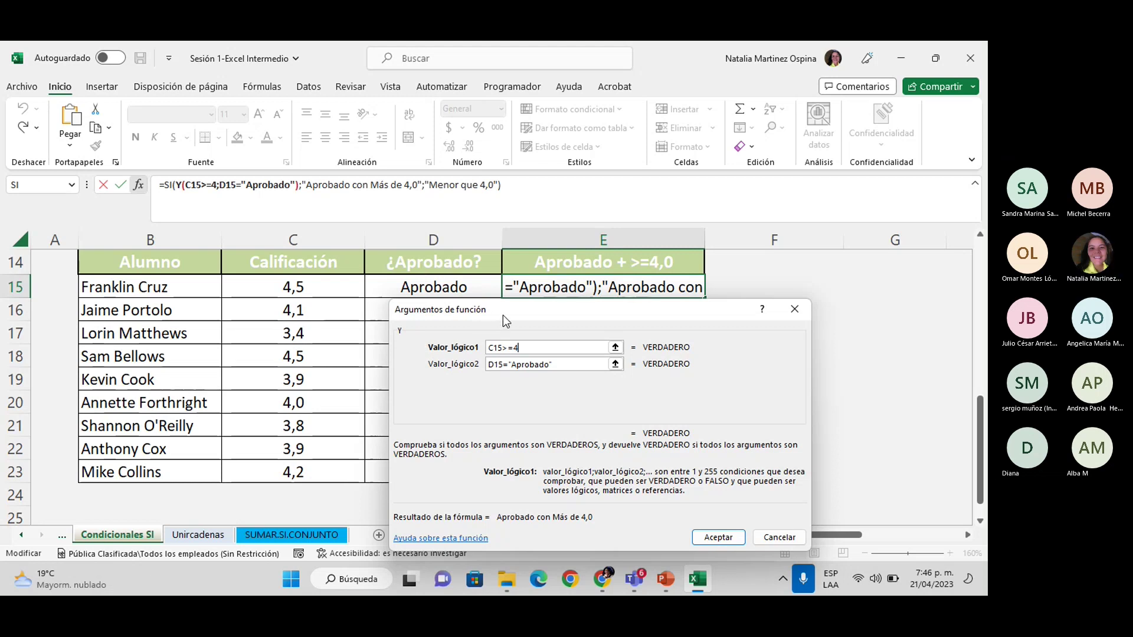
pyautogui.moveTo(503, 315); pyautogui.dragTo(395, 316)
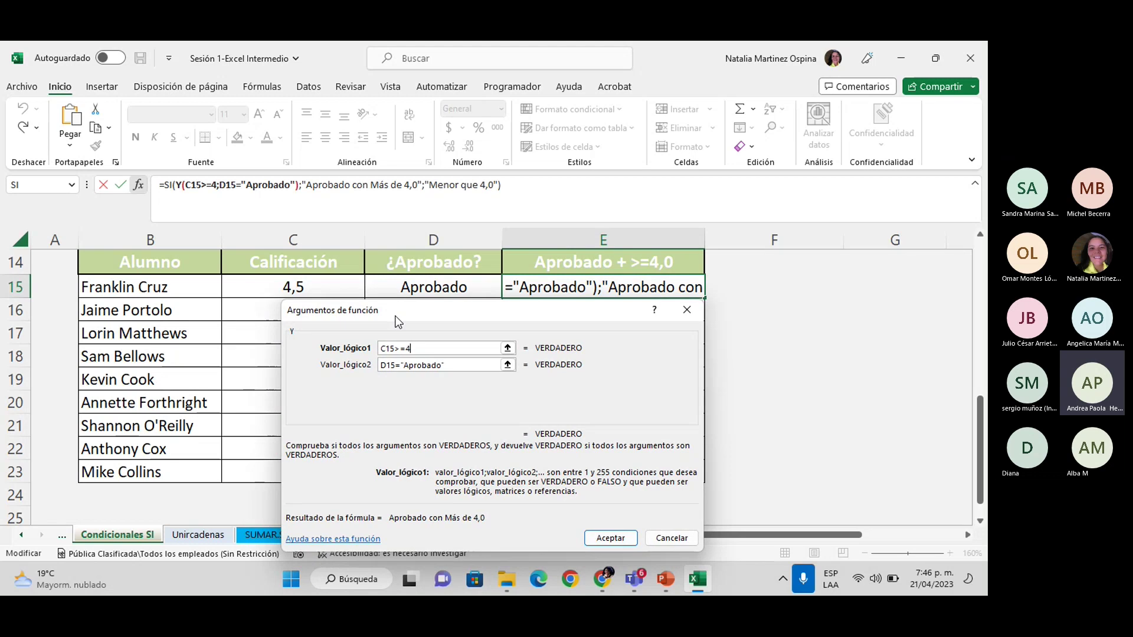
pyautogui.click(655, 539)
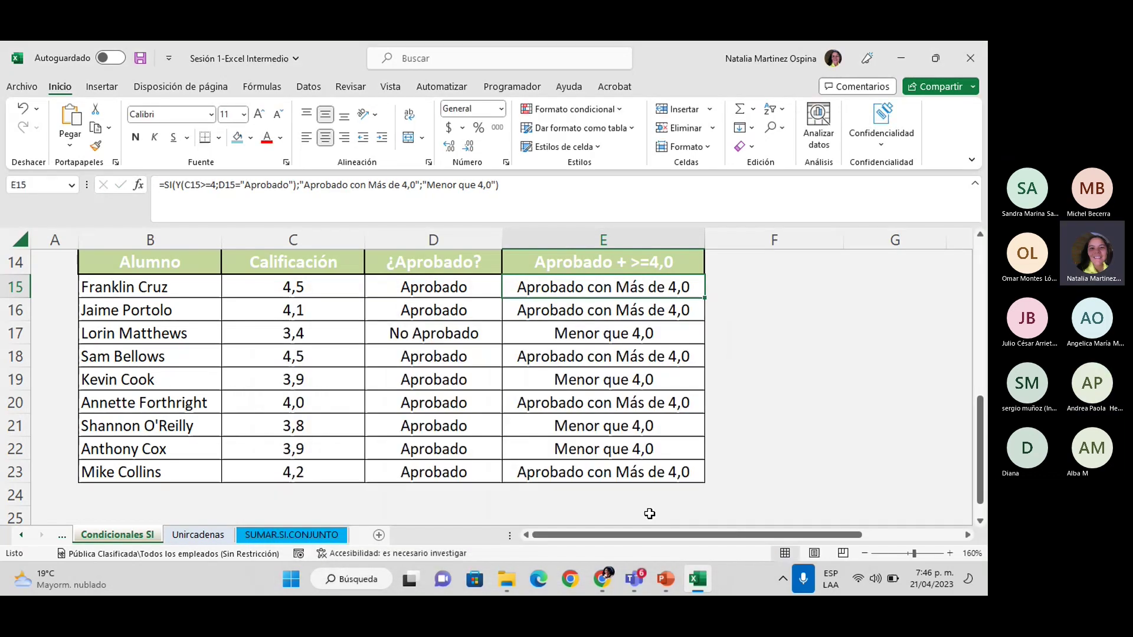
pyautogui.click(164, 185)
pyautogui.click(140, 185)
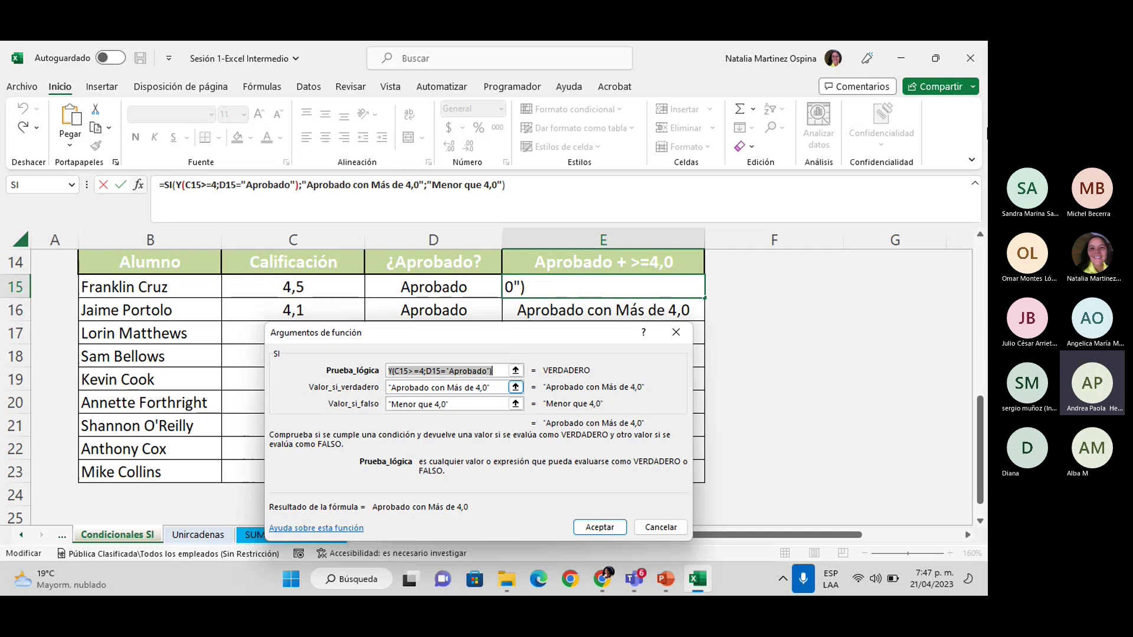
pyautogui.click(666, 531)
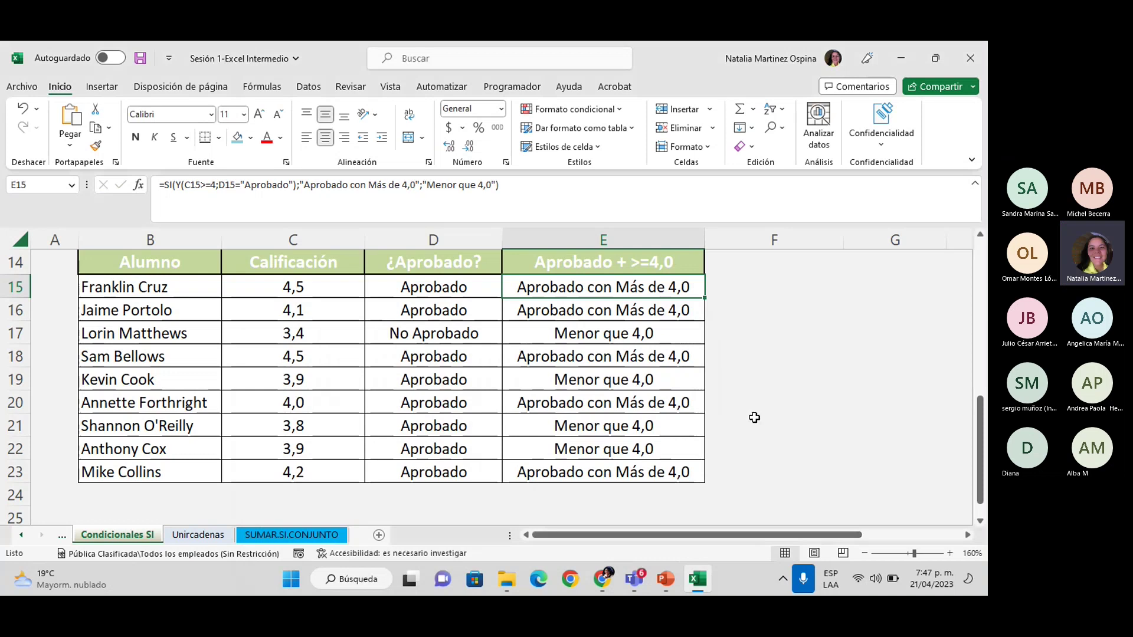
# Return to the Lo que aprenderás index through the Inicio link and try to open the Uniendo cadenas de texto section.
pyautogui.scroll(5, 625, 490)
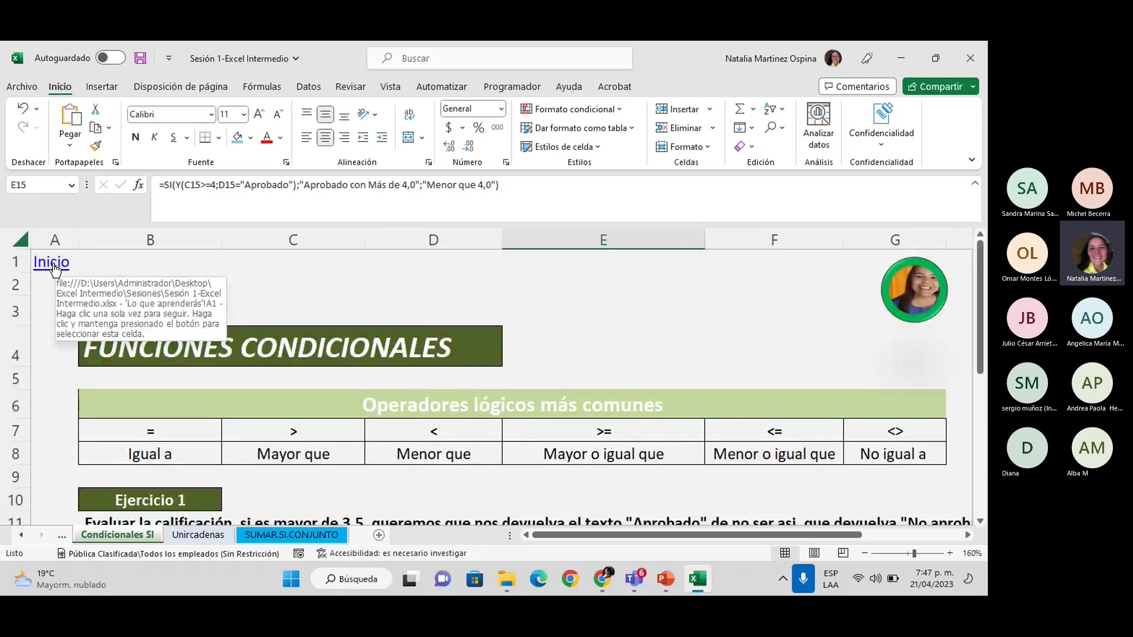
pyautogui.click(51, 268)
pyautogui.click(48, 265)
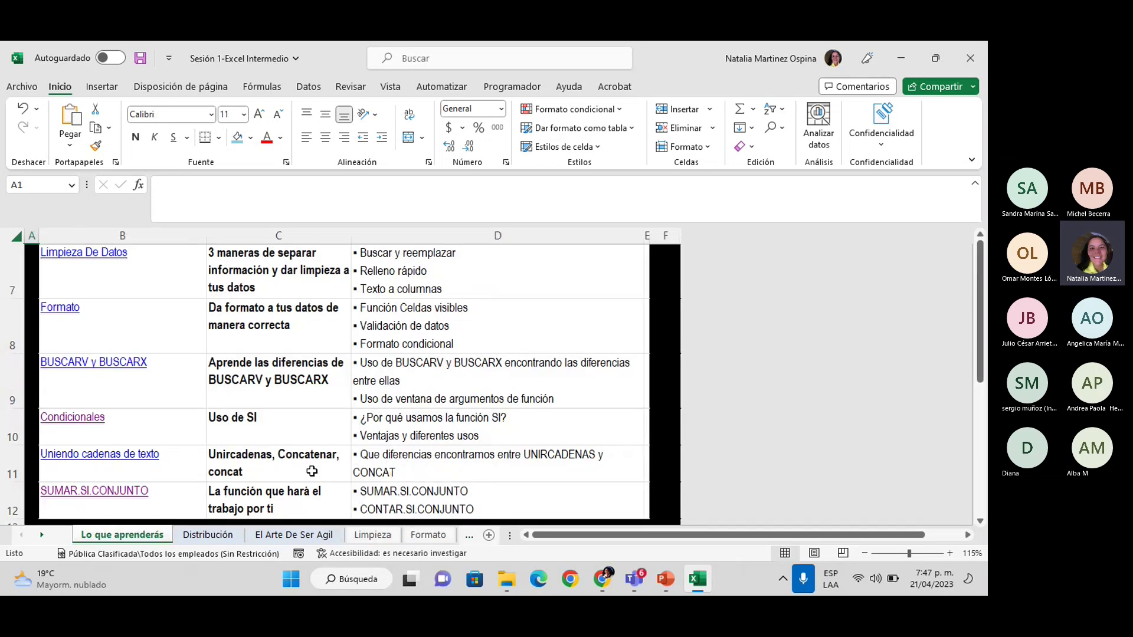
pyautogui.click(127, 455)
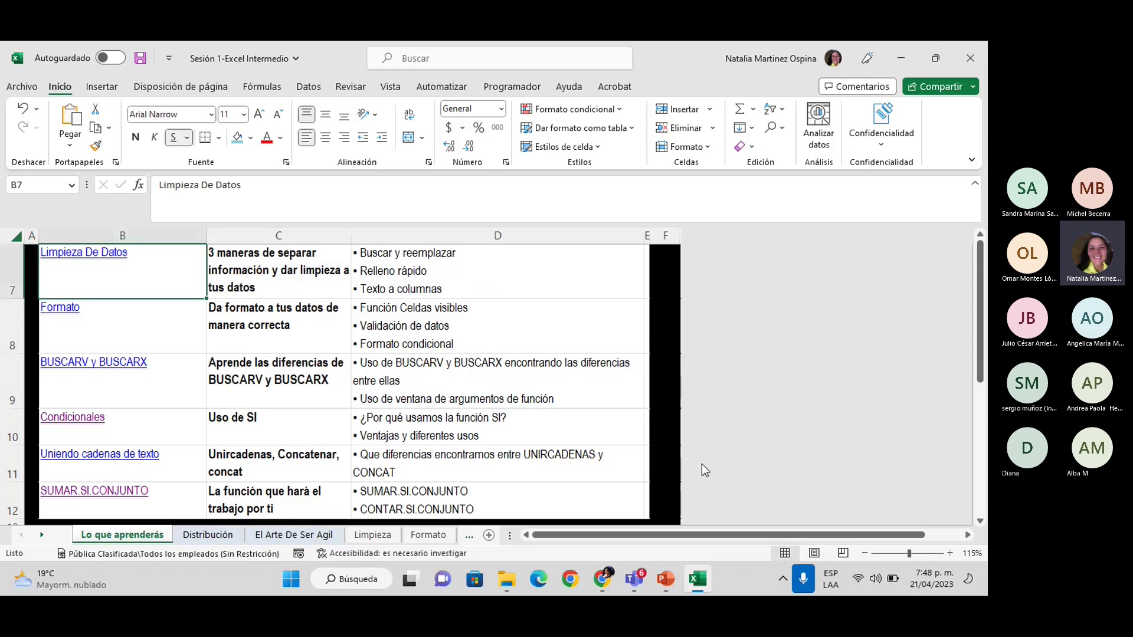
pyautogui.click(105, 456)
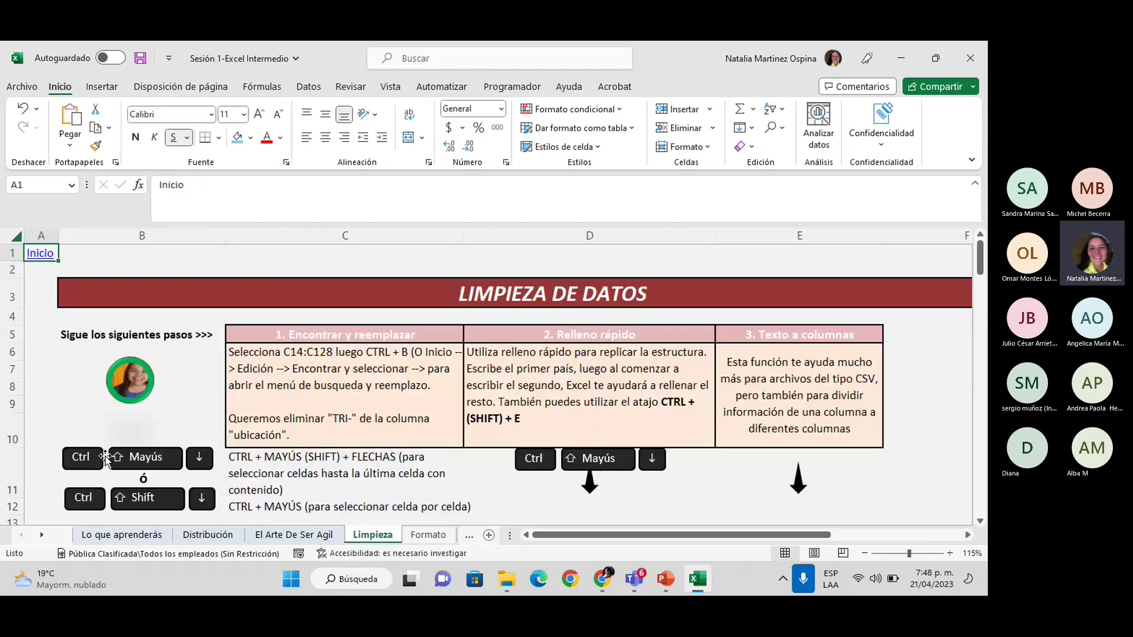
# Return to the Lo que aprenderás index through the Inicio link and open the Uniendo cadenas de texto section.
pyautogui.click(41, 251)
pyautogui.scroll(-2, 71, 499)
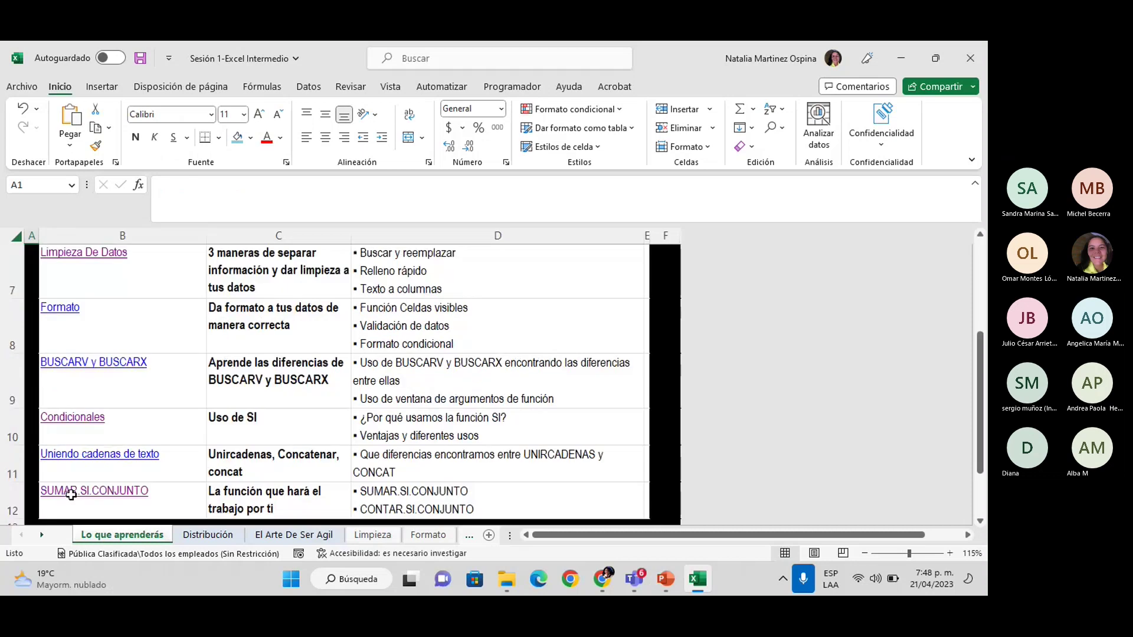
pyautogui.scroll(-1, 71, 495)
pyautogui.click(90, 403)
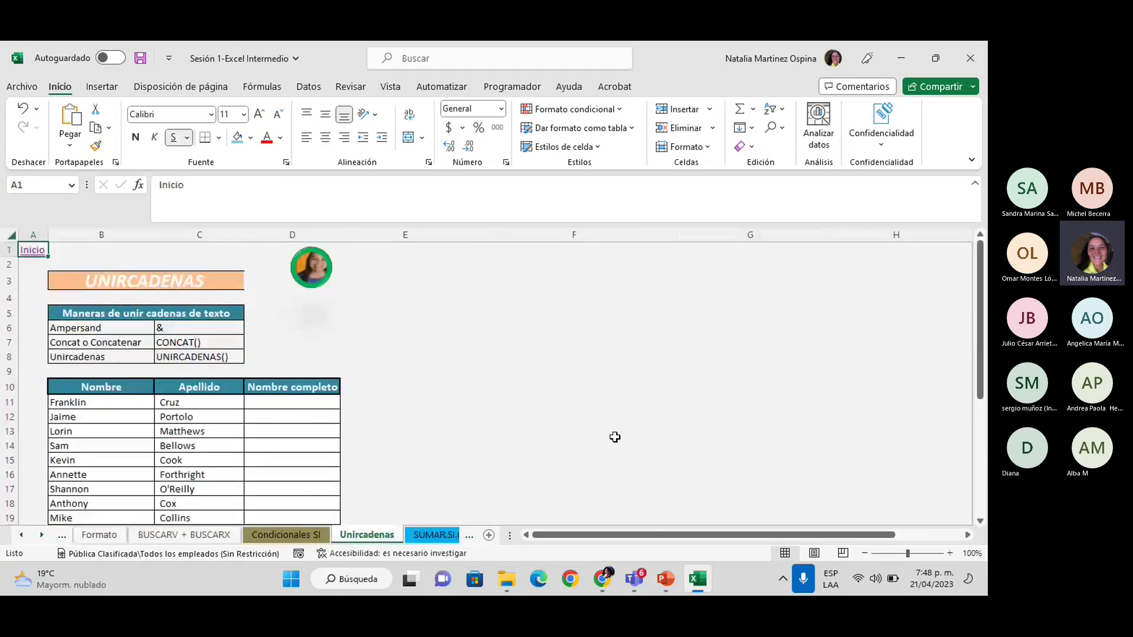
pyautogui.scroll(3, 645, 438)
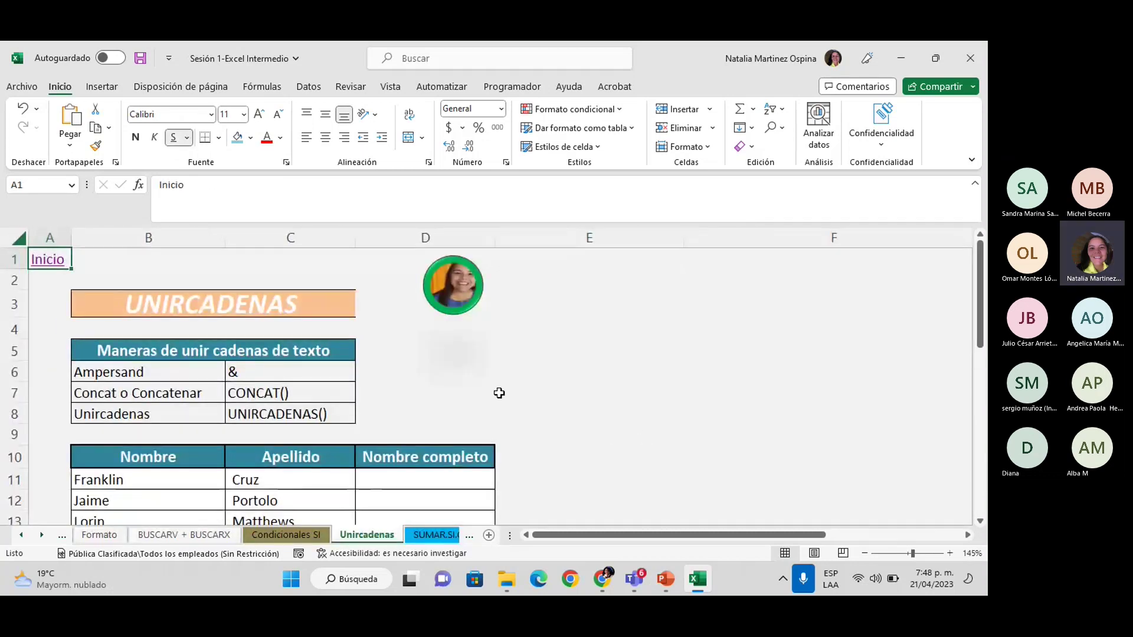
# Look over the Unircadenas sheet, from the table of joining methods and the names table down to Ejercicio 1.
pyautogui.scroll(-1, 499, 394)
pyautogui.scroll(-2, 499, 394)
pyautogui.scroll(-1, 499, 405)
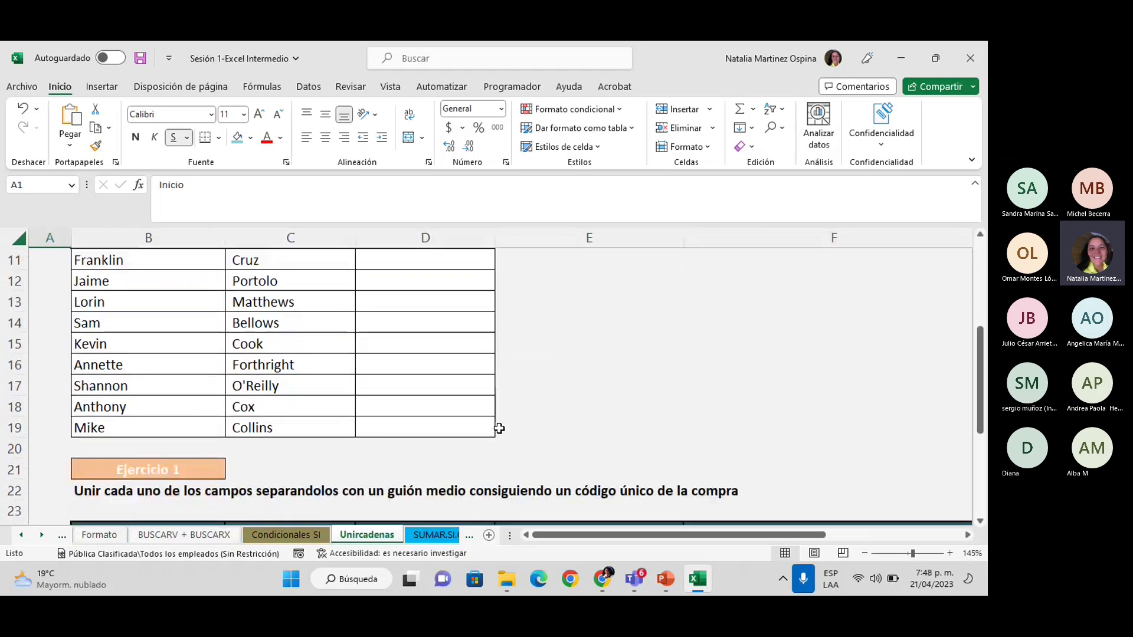
pyautogui.scroll(4, 501, 427)
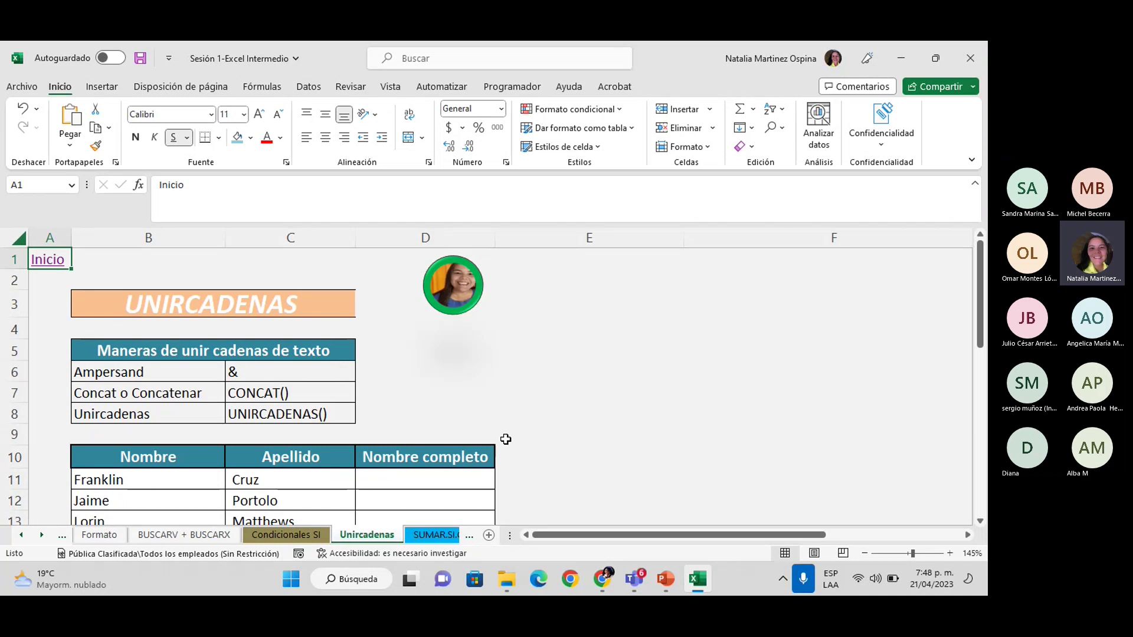
pyautogui.scroll(-3, 490, 368)
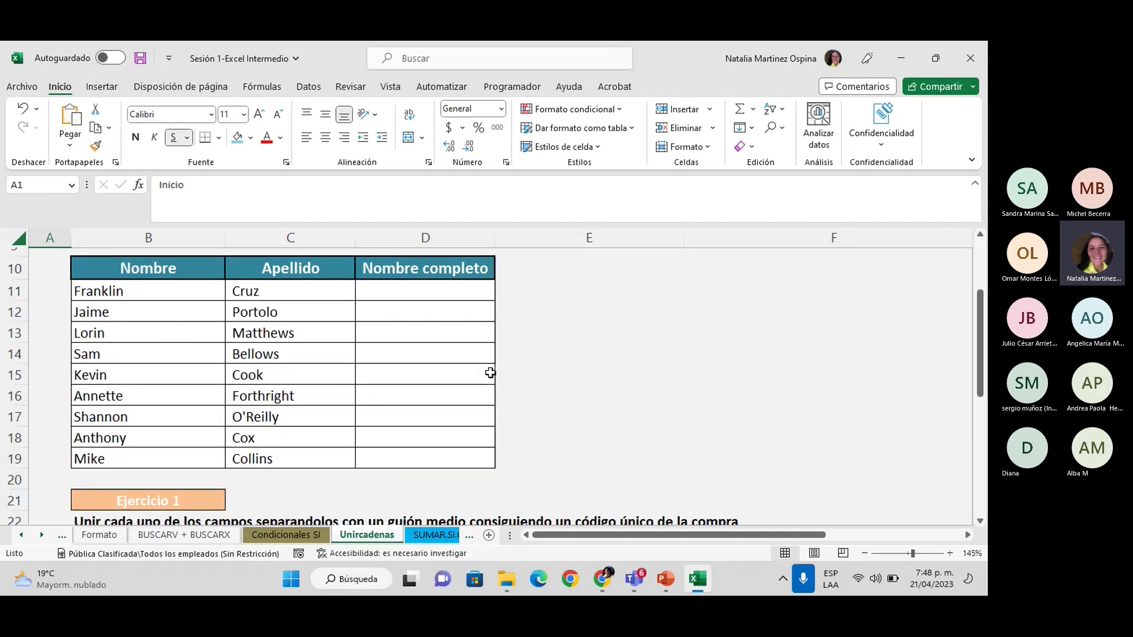
pyautogui.scroll(3, 498, 422)
pyautogui.scroll(-5, 498, 423)
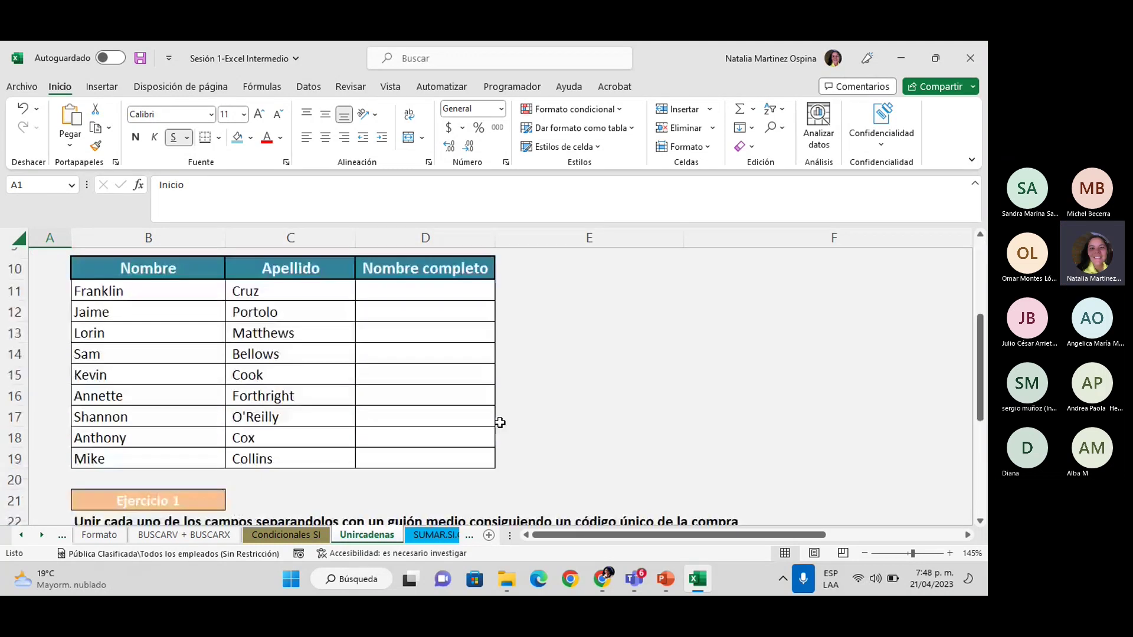
pyautogui.scroll(-2, 499, 422)
pyautogui.scroll(7, 500, 422)
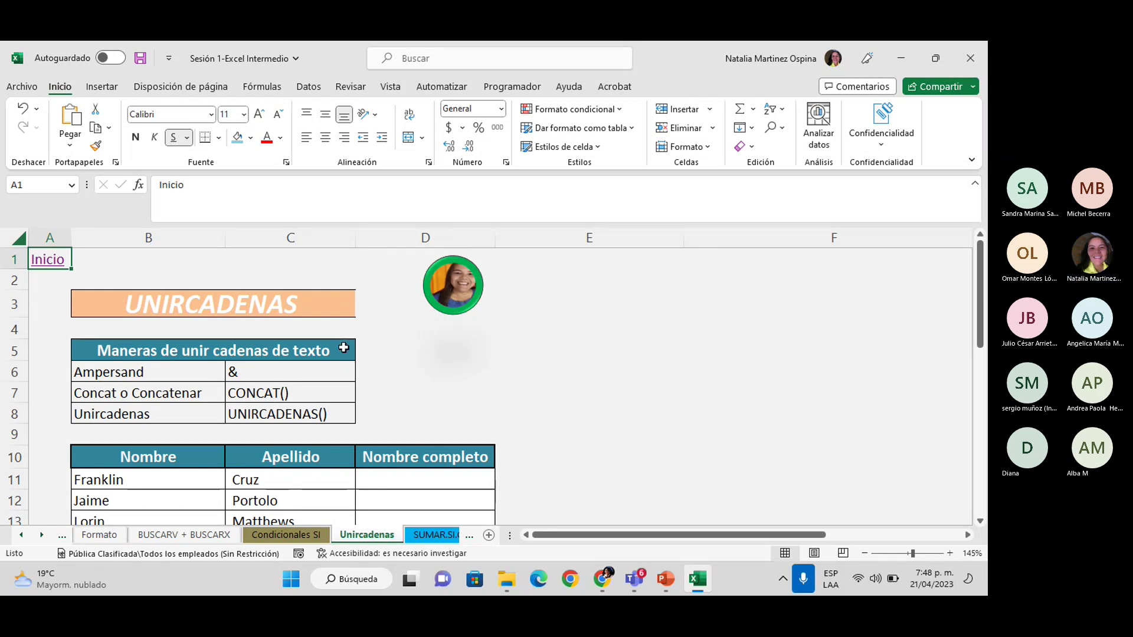
pyautogui.scroll(-4, 343, 348)
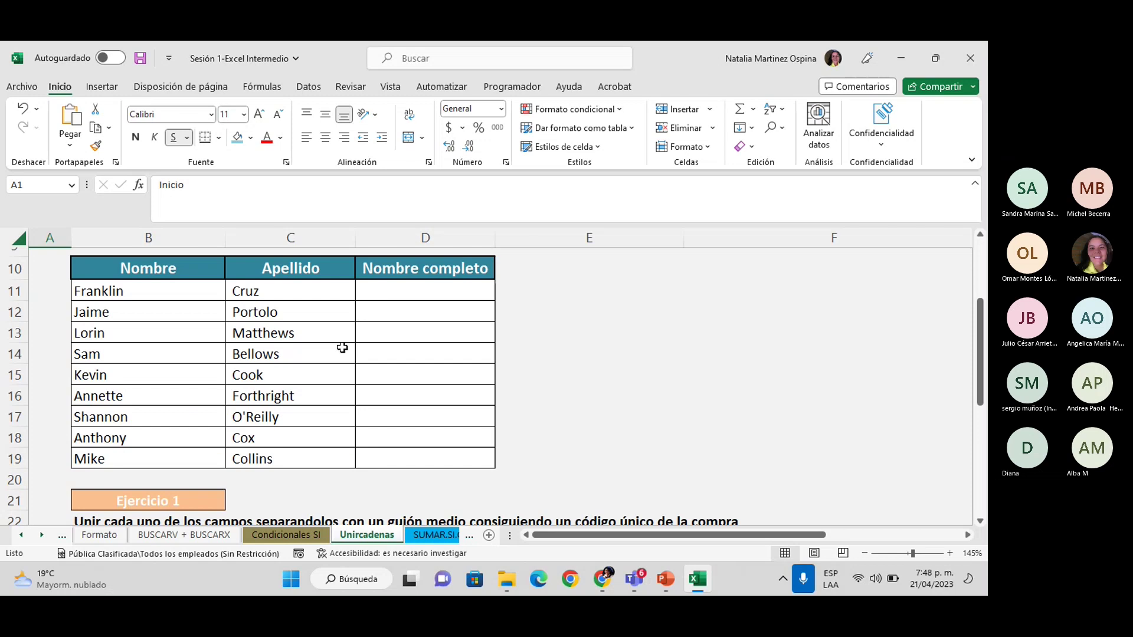
pyautogui.scroll(-6, 342, 348)
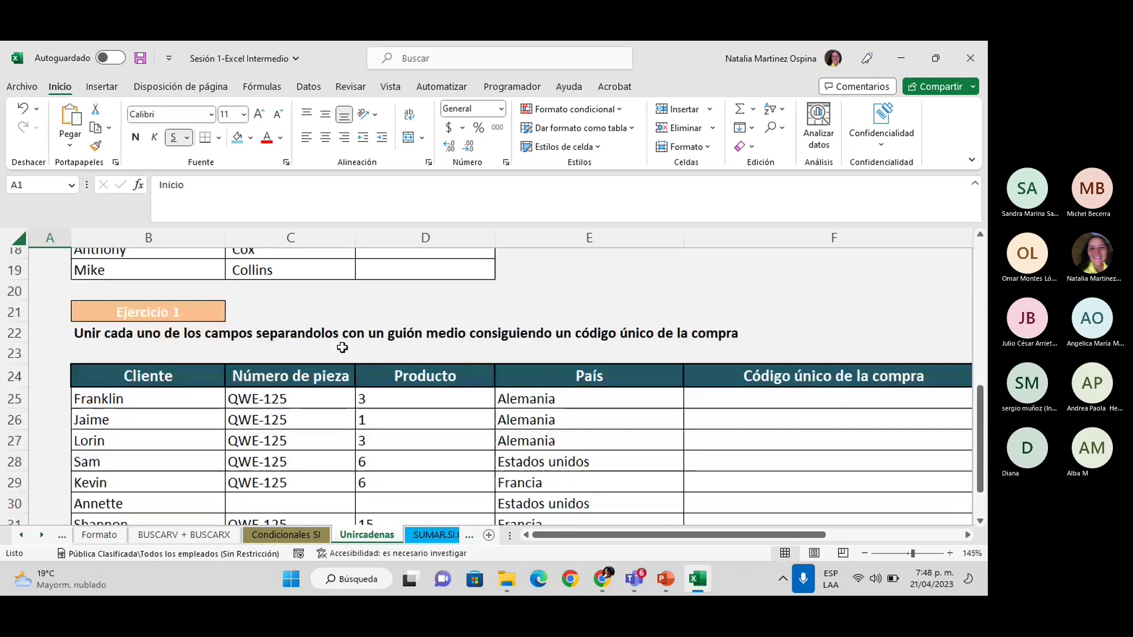
pyautogui.scroll(7, 342, 348)
pyautogui.scroll(3, 342, 348)
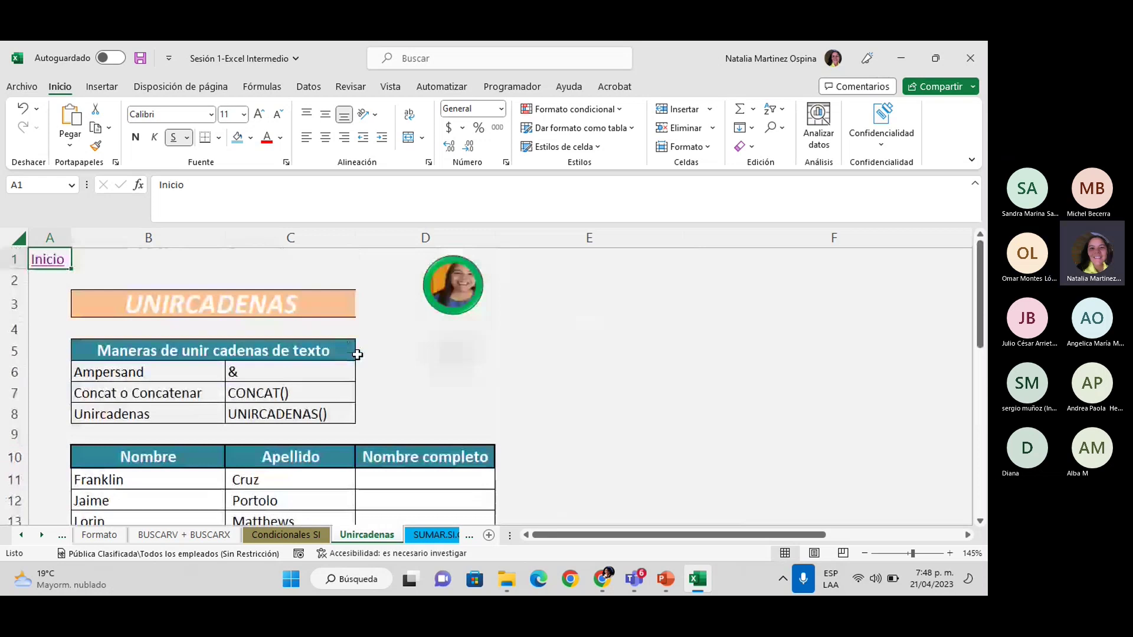
pyautogui.scroll(-5, 358, 354)
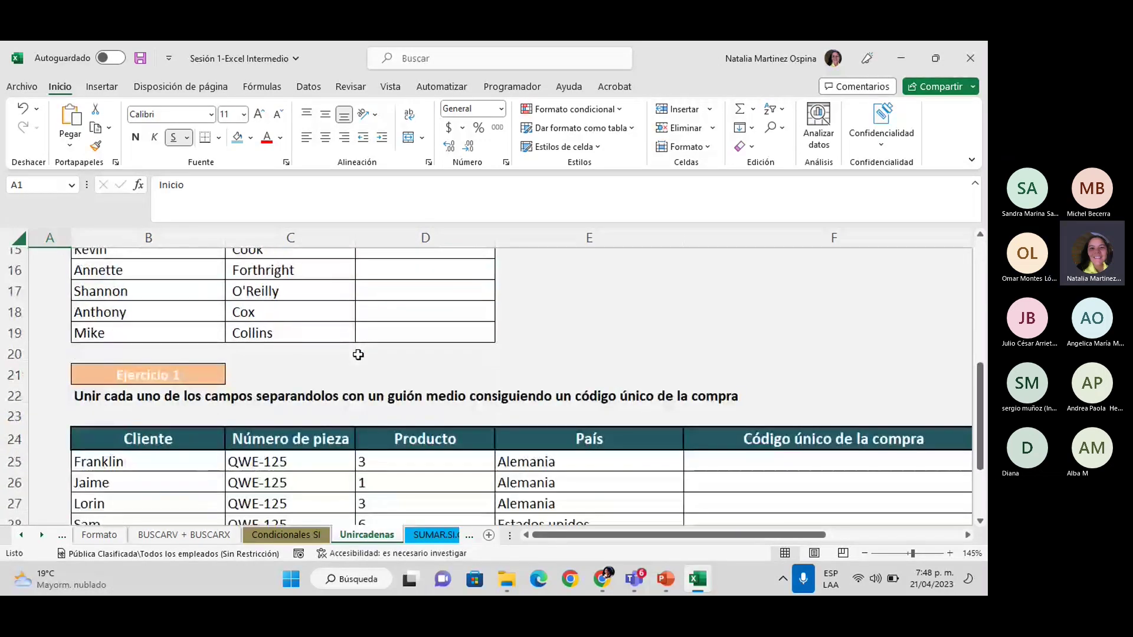
pyautogui.scroll(5, 358, 354)
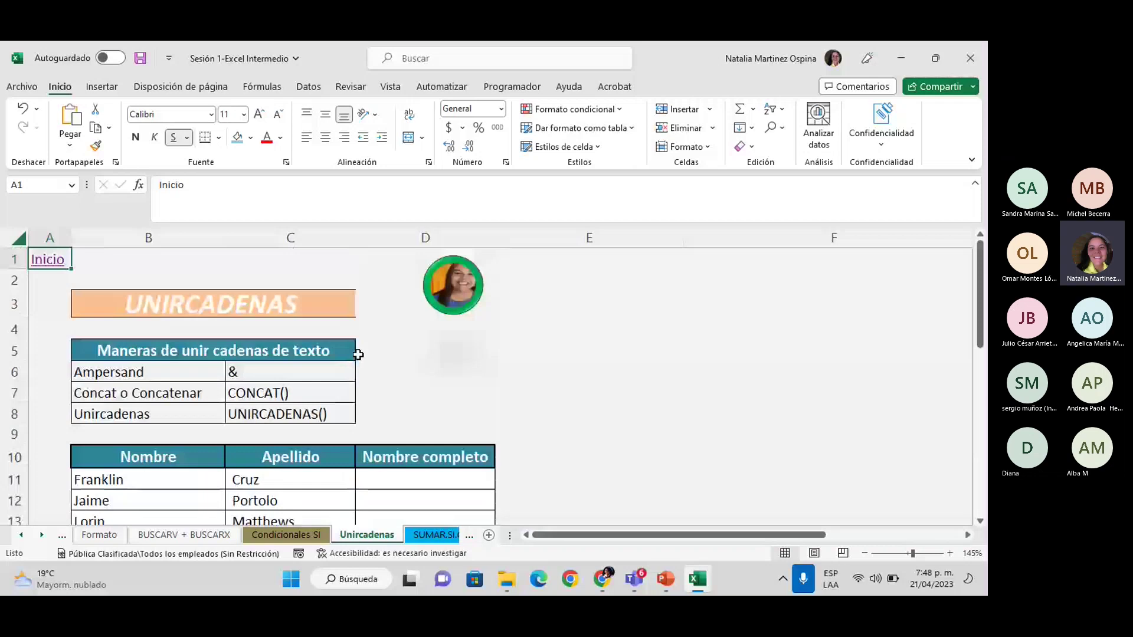
pyautogui.scroll(-5, 493, 382)
pyautogui.scroll(5, 494, 383)
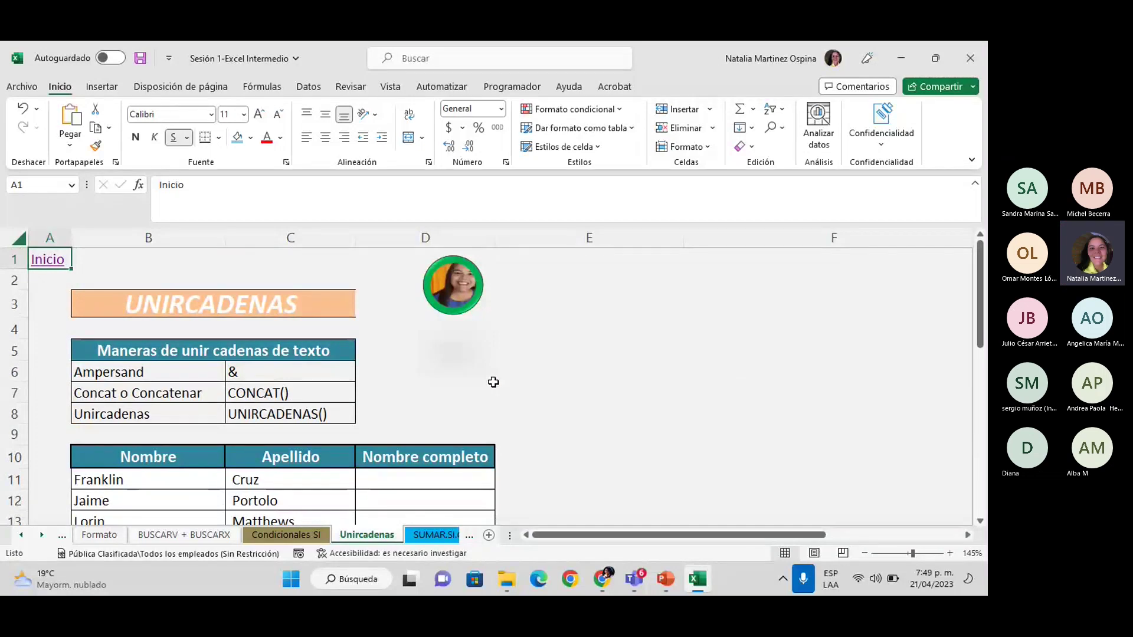
# Review the three ways of joining text listed under Maneras de unir cadenas de texto: Ampersand, Concat o Concatenar and Unircadenas.
pyautogui.click(553, 379)
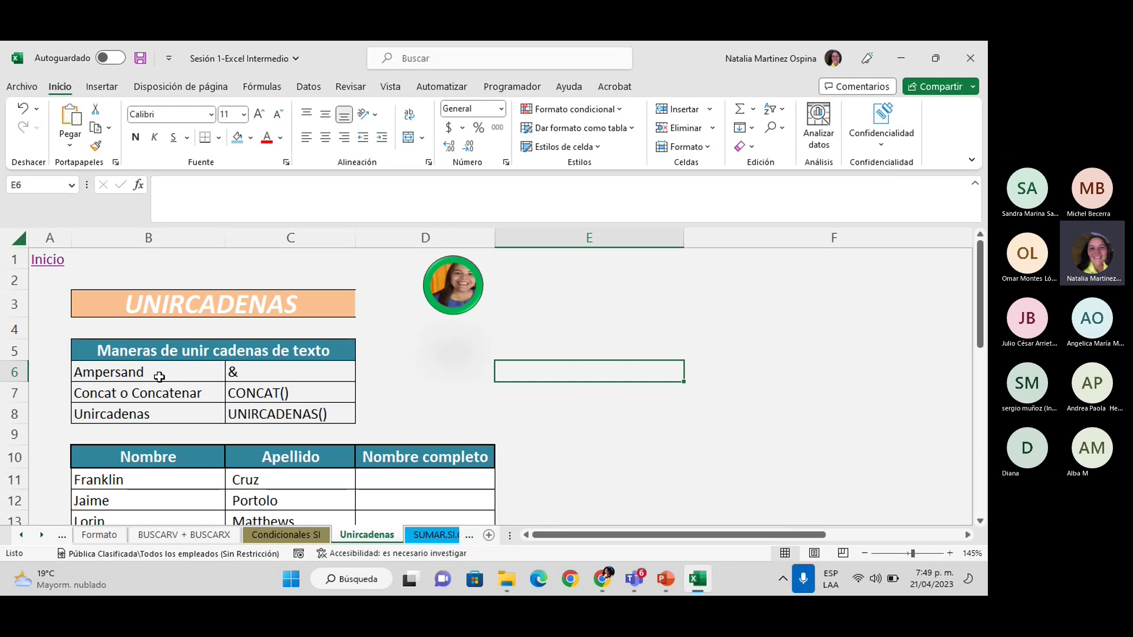
pyautogui.click(353, 379)
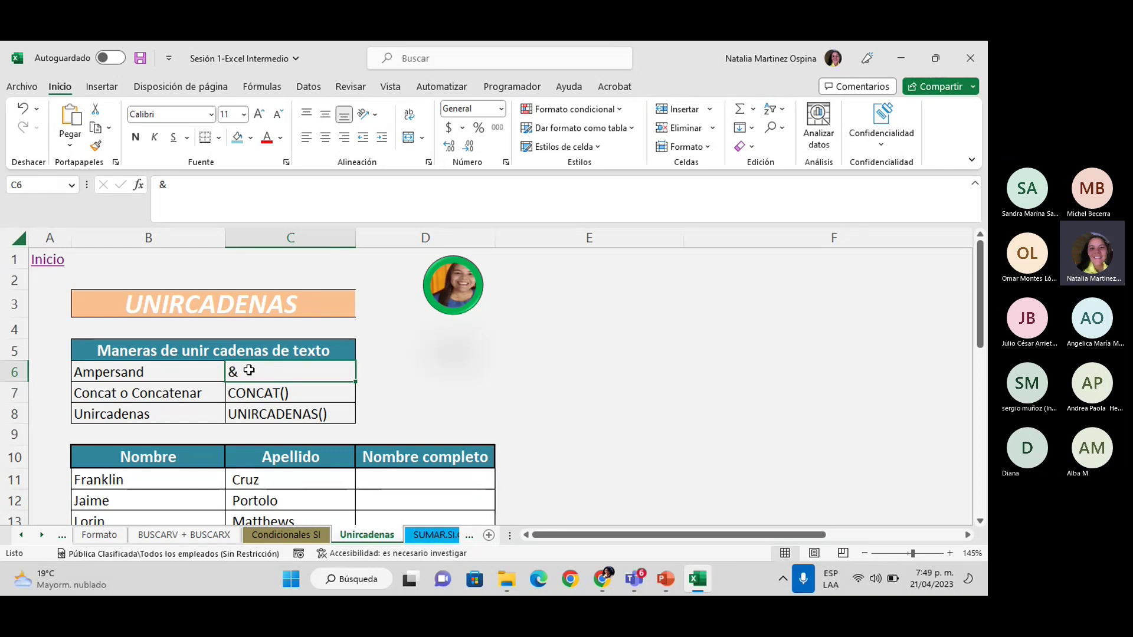
pyautogui.scroll(-1, 452, 404)
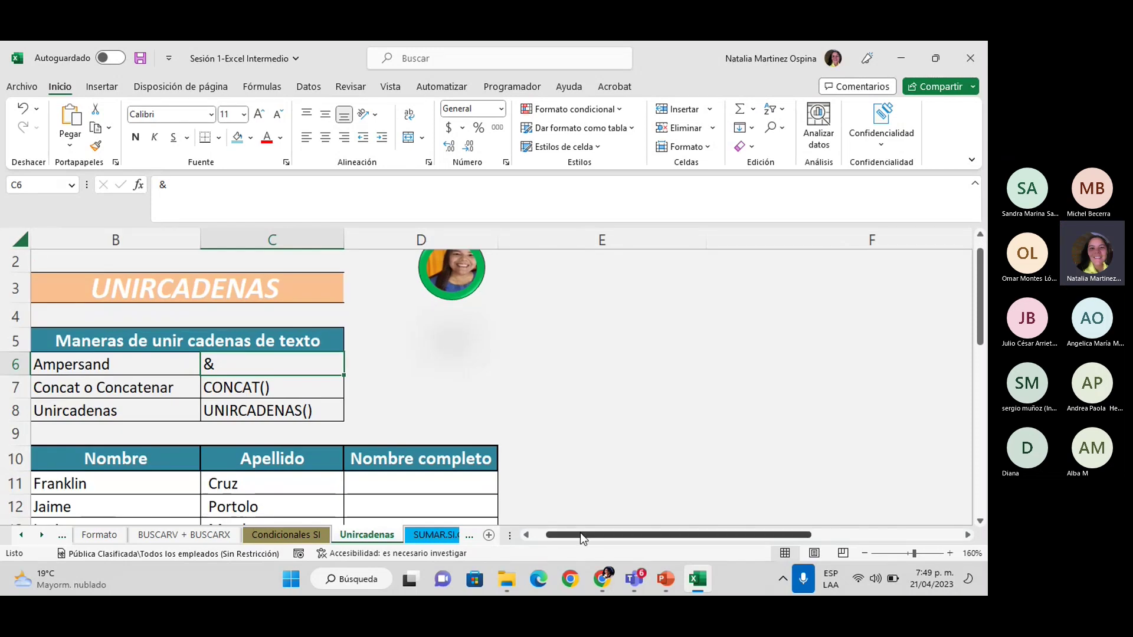
pyautogui.scroll(1, 452, 404)
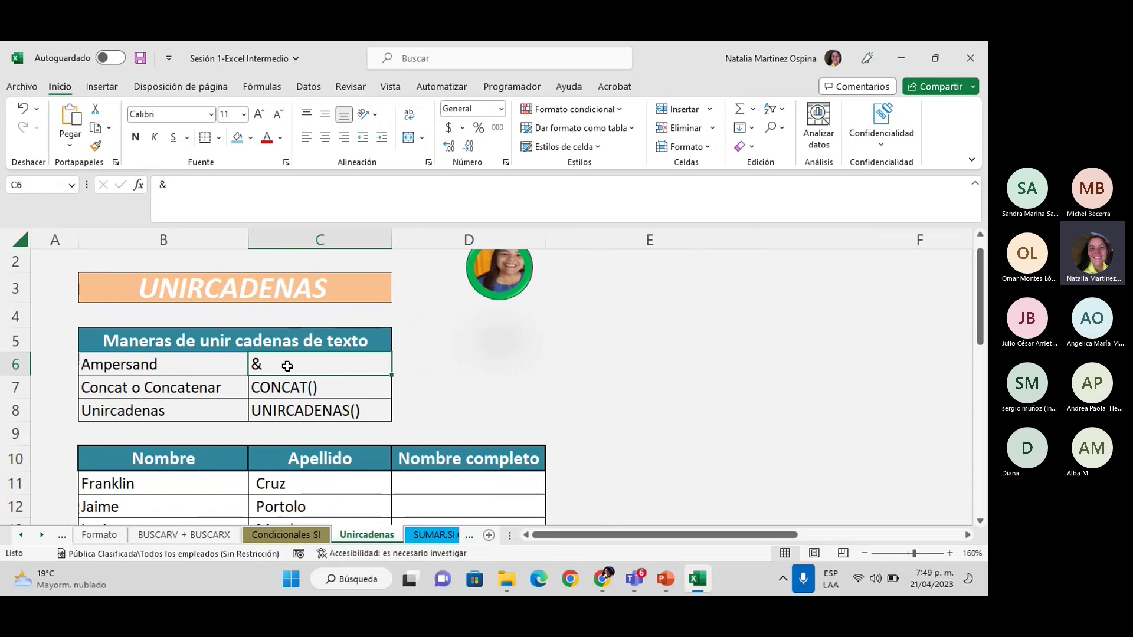
pyautogui.click(287, 389)
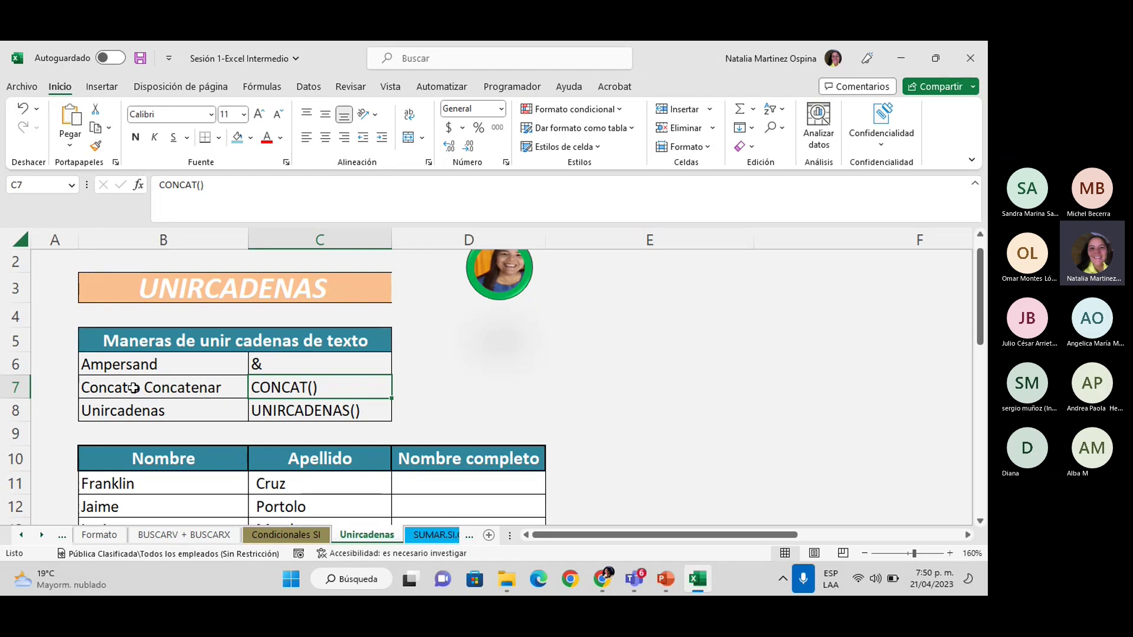
pyautogui.click(201, 411)
pyautogui.click(254, 412)
pyautogui.click(212, 411)
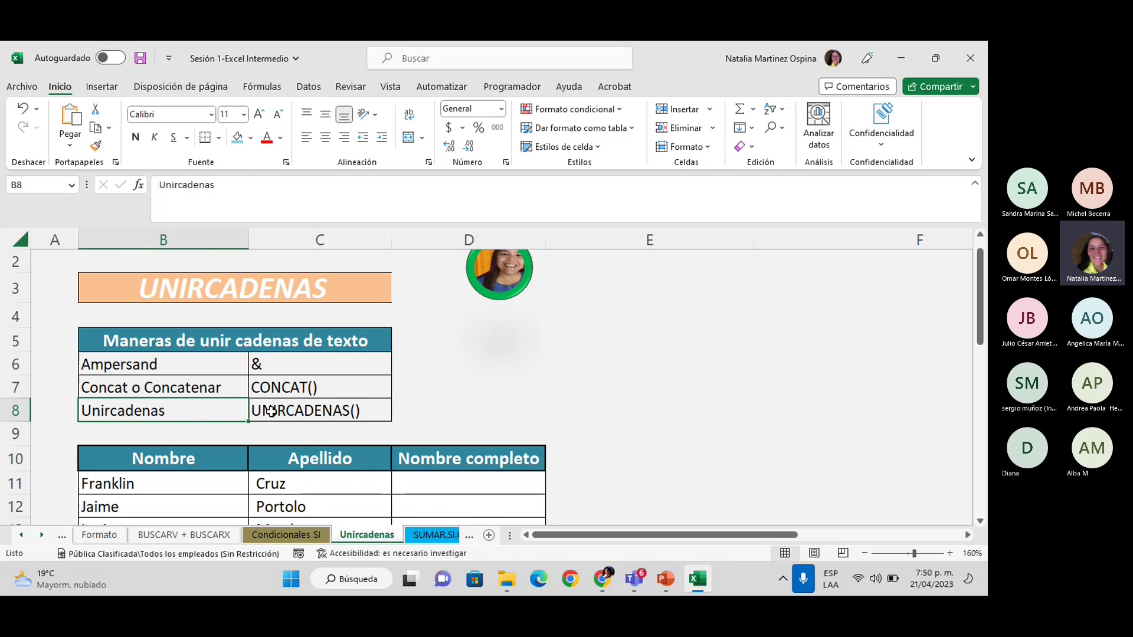
# Examine the Nombre, Apellido and Nombre completo columns in rows 10 to 19 alongside the list of joining methods.
pyautogui.scroll(-1, 266, 409)
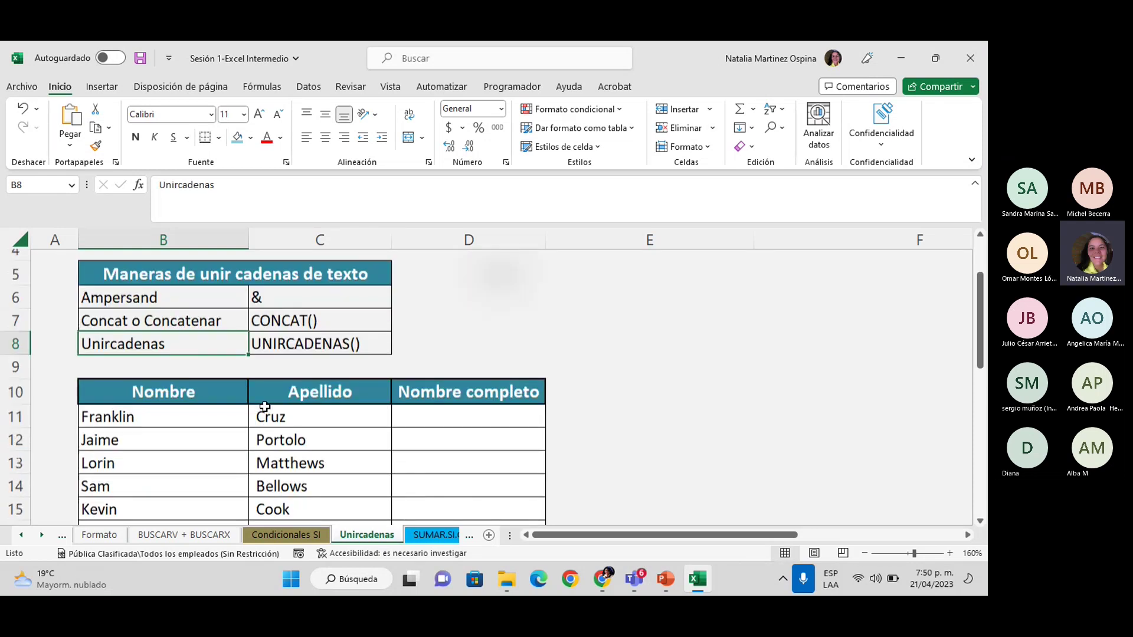
pyautogui.scroll(-1, 264, 407)
pyautogui.scroll(2, 263, 402)
pyautogui.scroll(-2, 287, 377)
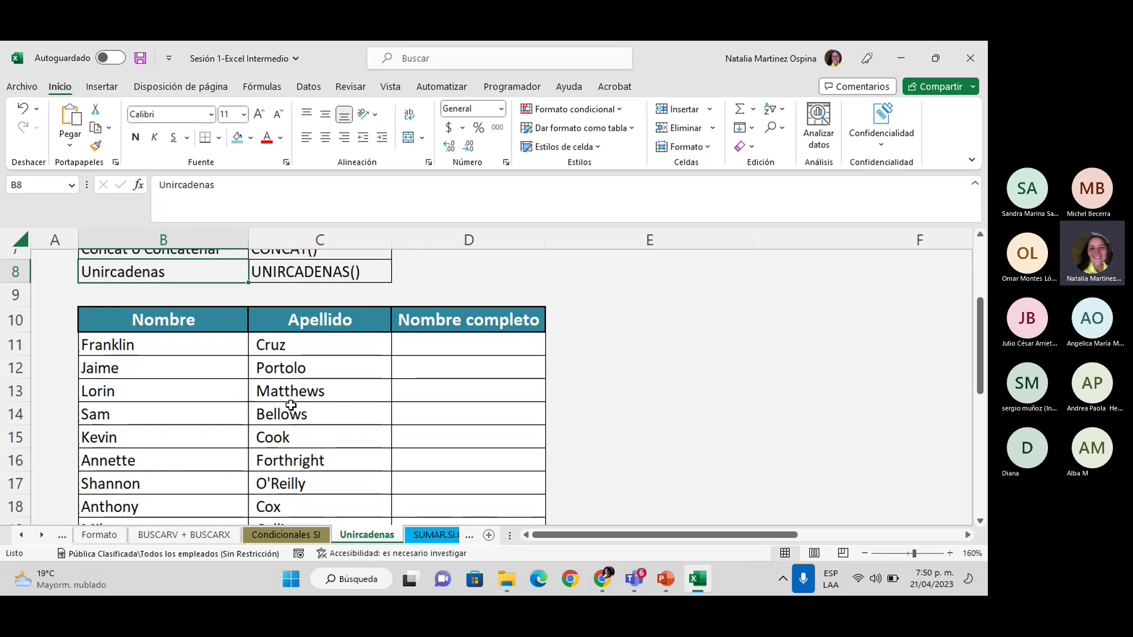
pyautogui.click(435, 348)
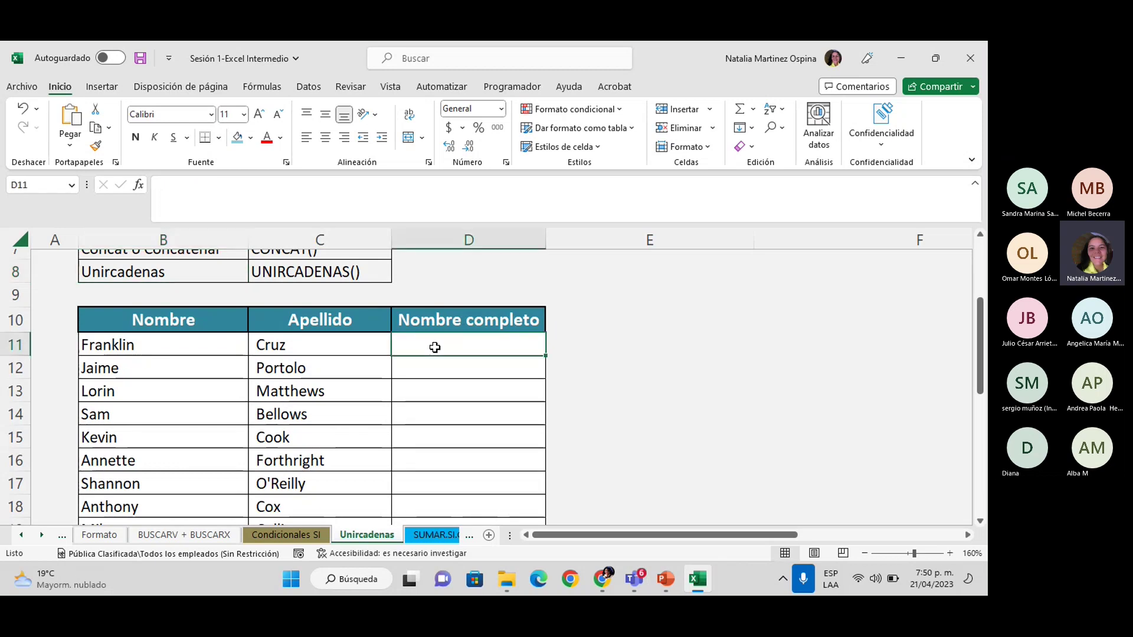
pyautogui.scroll(1, 435, 348)
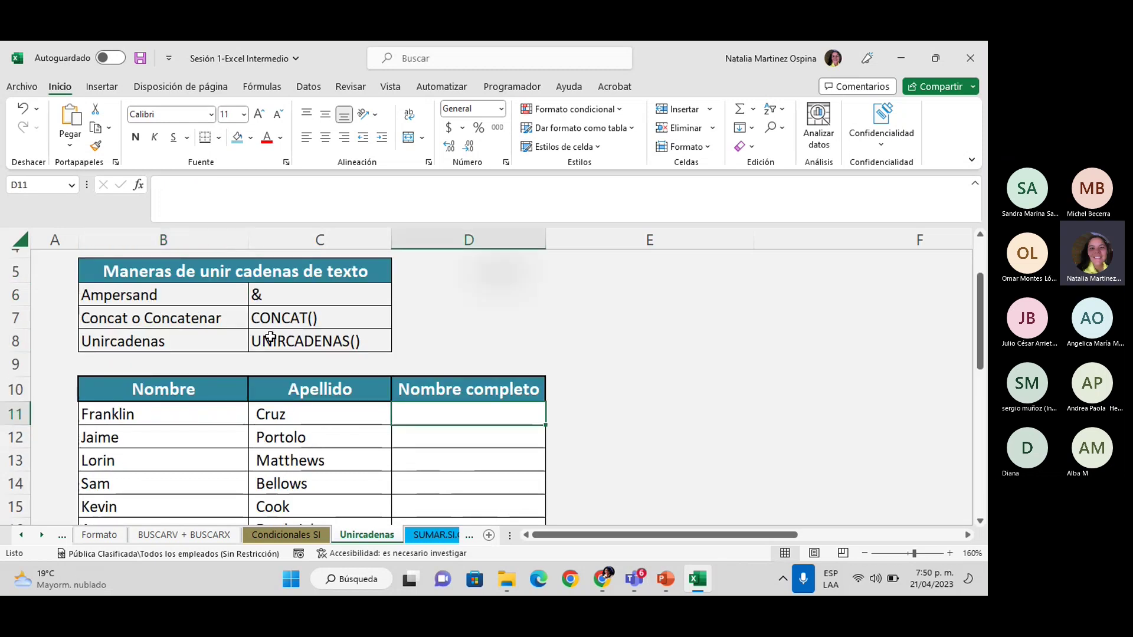
pyautogui.click(452, 459)
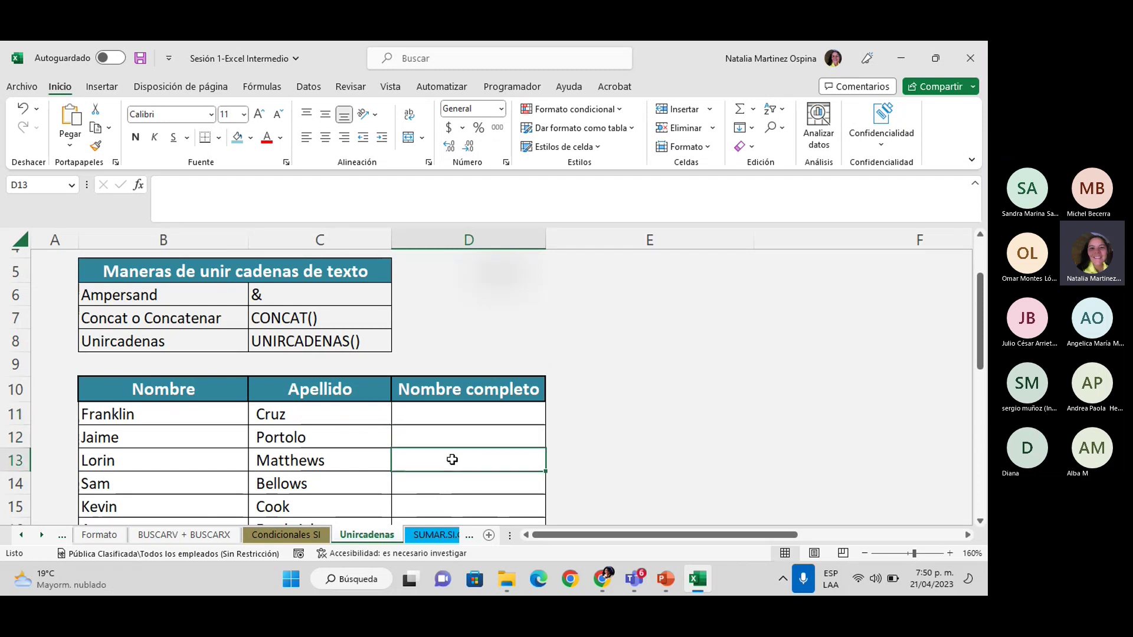
pyautogui.click(450, 478)
pyautogui.click(417, 415)
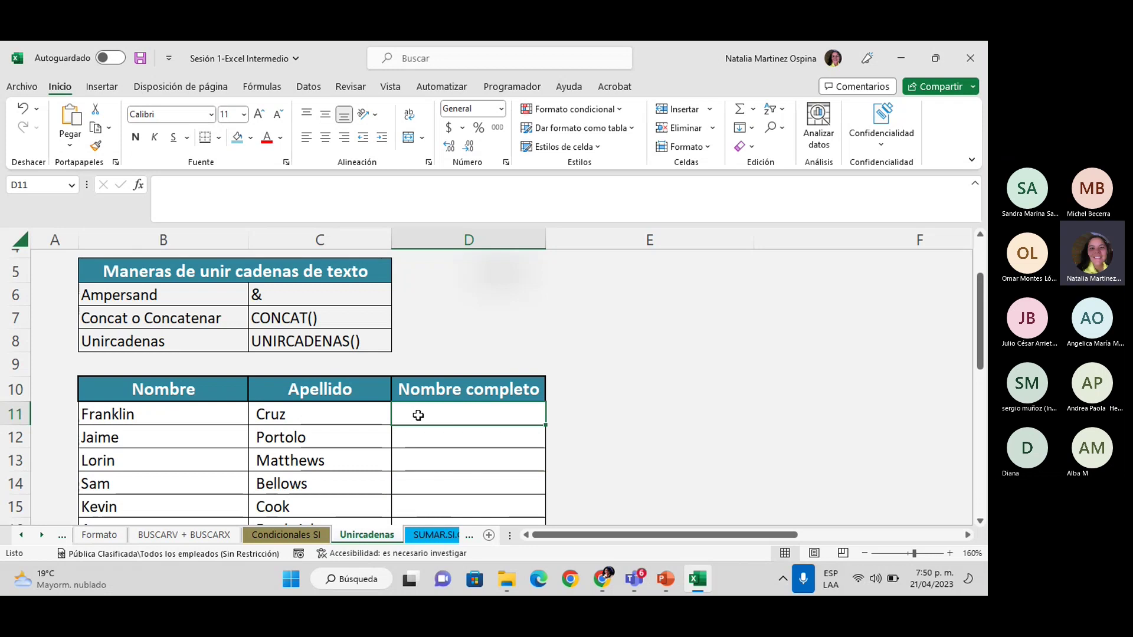
pyautogui.scroll(-1, 418, 416)
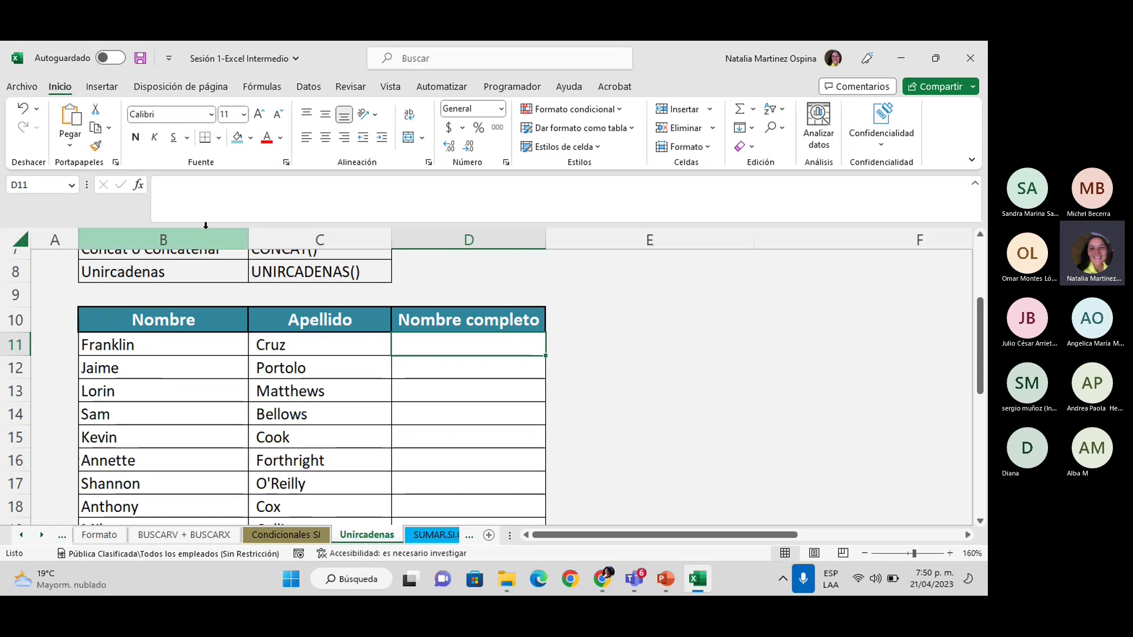
pyautogui.click(156, 239)
pyautogui.click(181, 394)
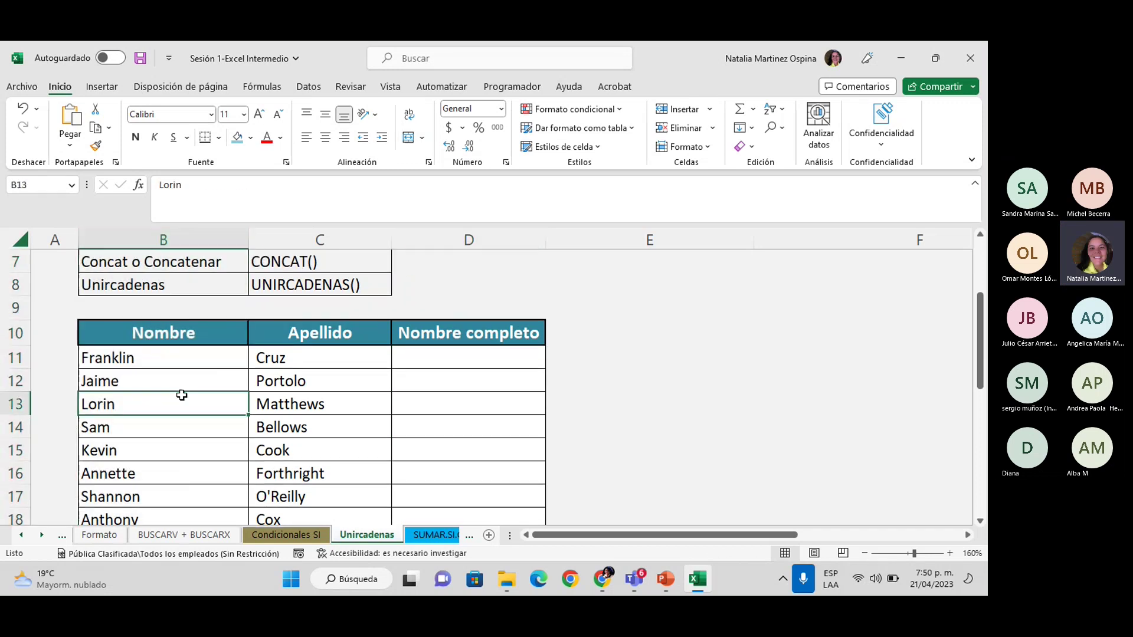
pyautogui.scroll(-2, 180, 396)
pyautogui.scroll(1, 180, 396)
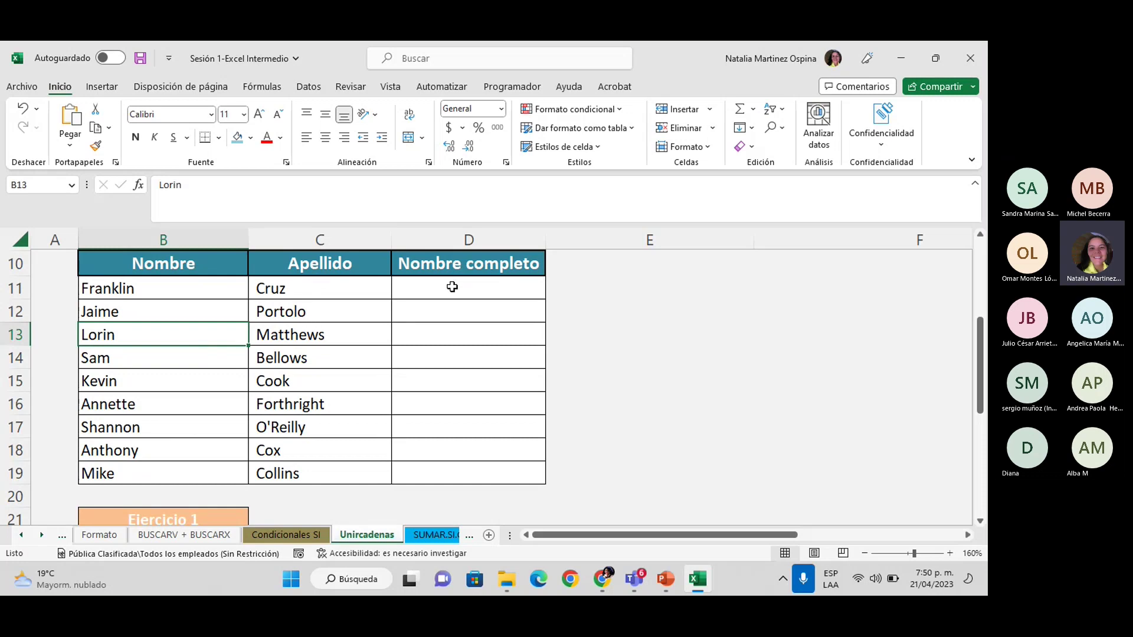
pyautogui.click(439, 232)
pyautogui.scroll(1, 440, 283)
# Join the first row's Nombre and Apellido in D11 with the ampersand formula =B11&C11.
pyautogui.click(441, 313)
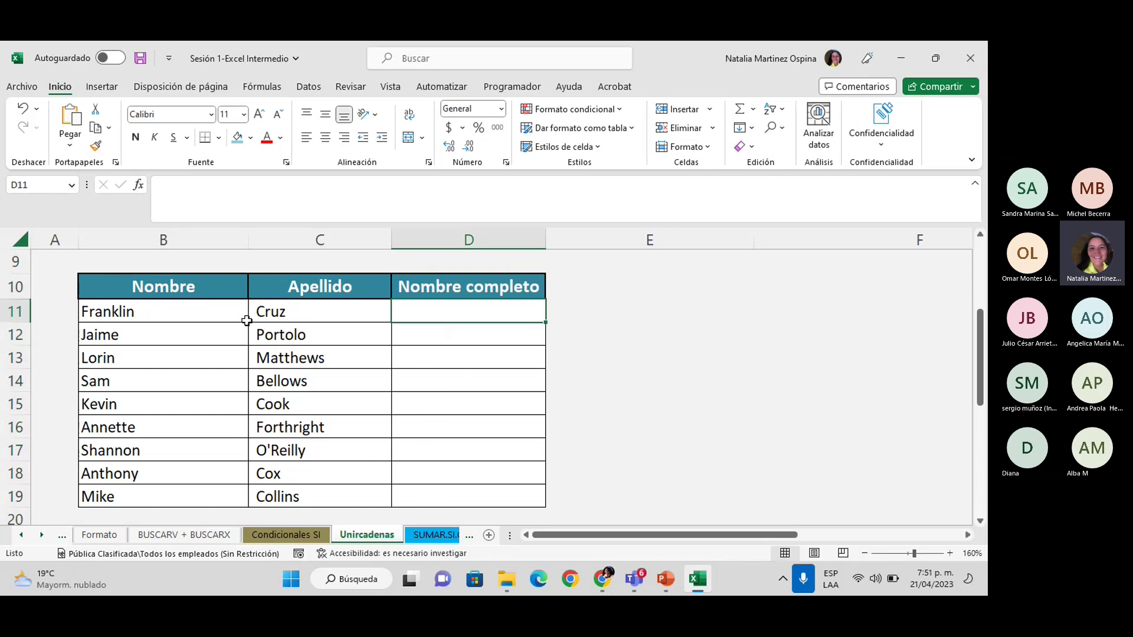
pyautogui.click(163, 240)
pyautogui.scroll(1, 265, 298)
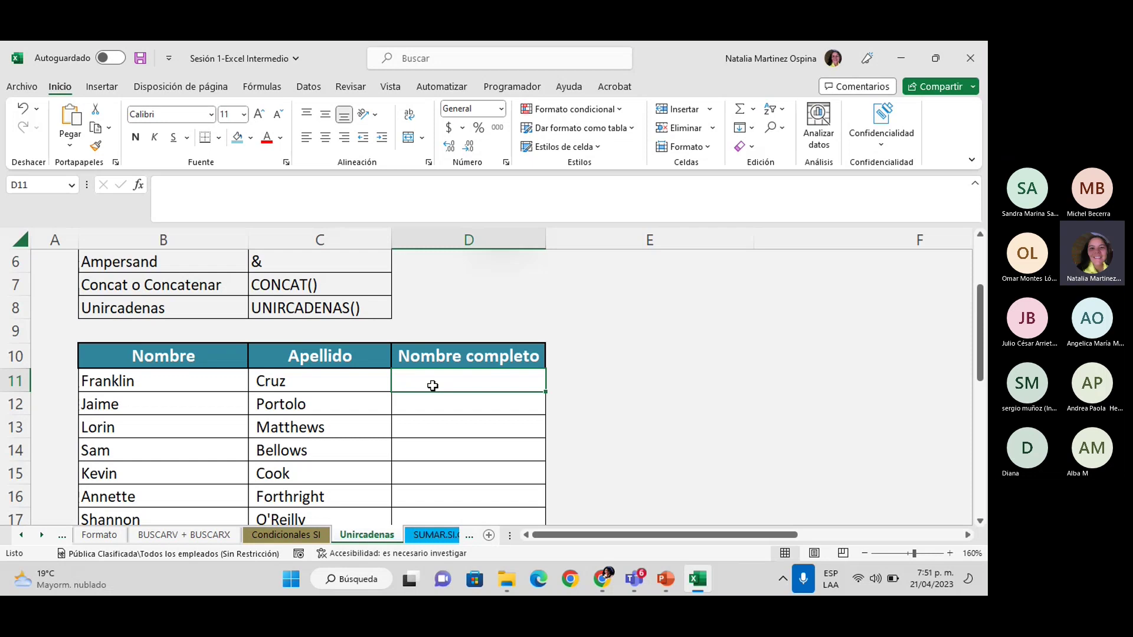
pyautogui.write('=')
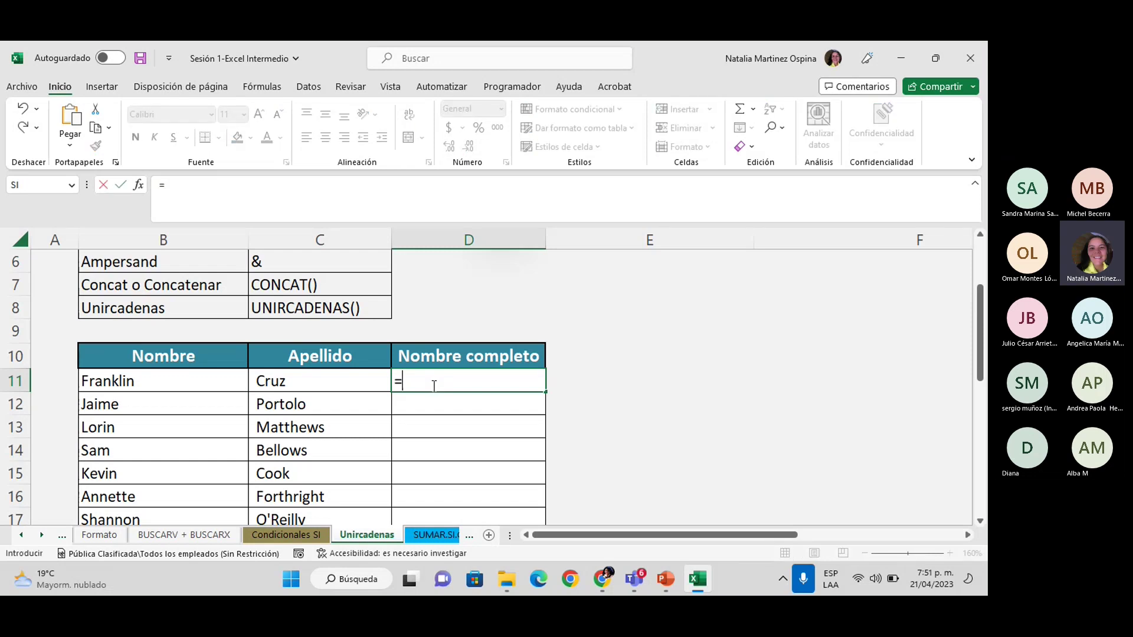
pyautogui.click(147, 384)
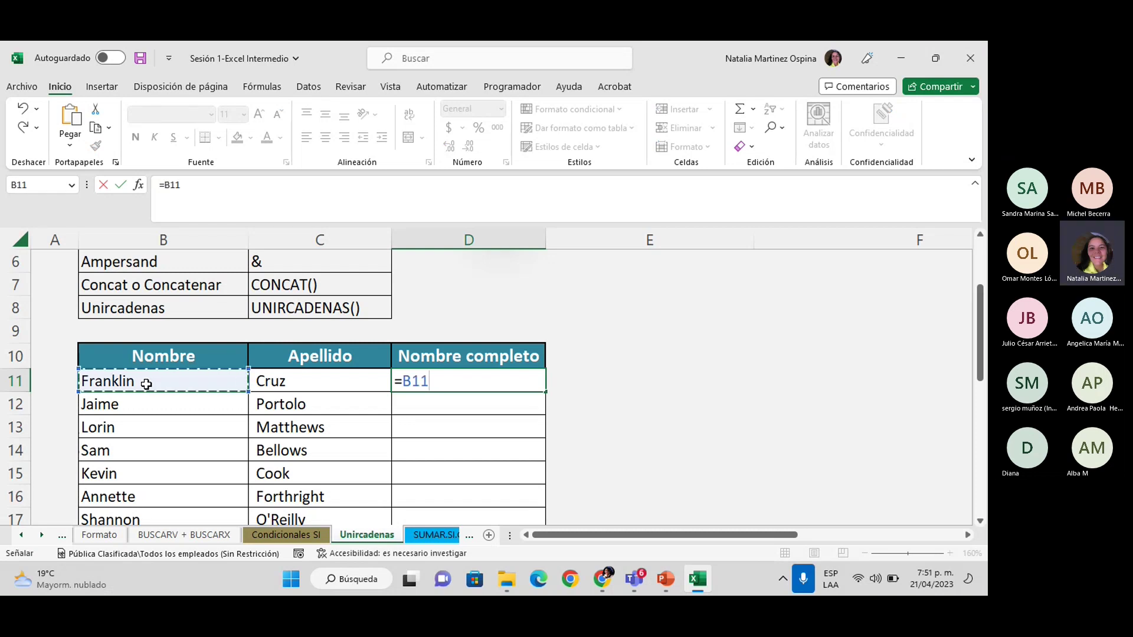
pyautogui.write('&')
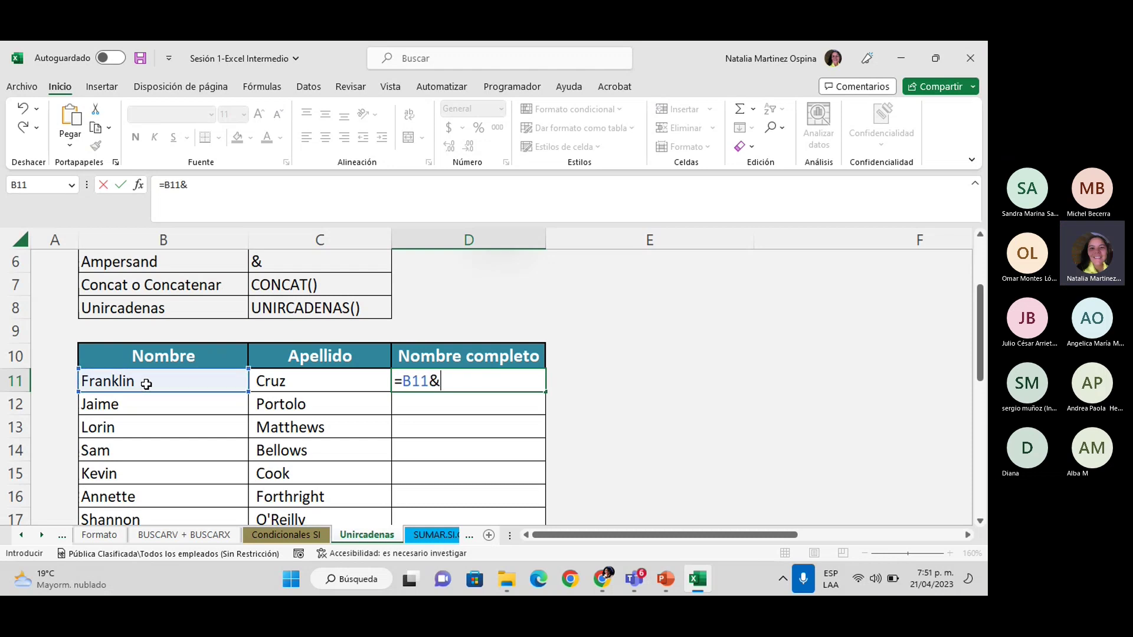
pyautogui.click(309, 381)
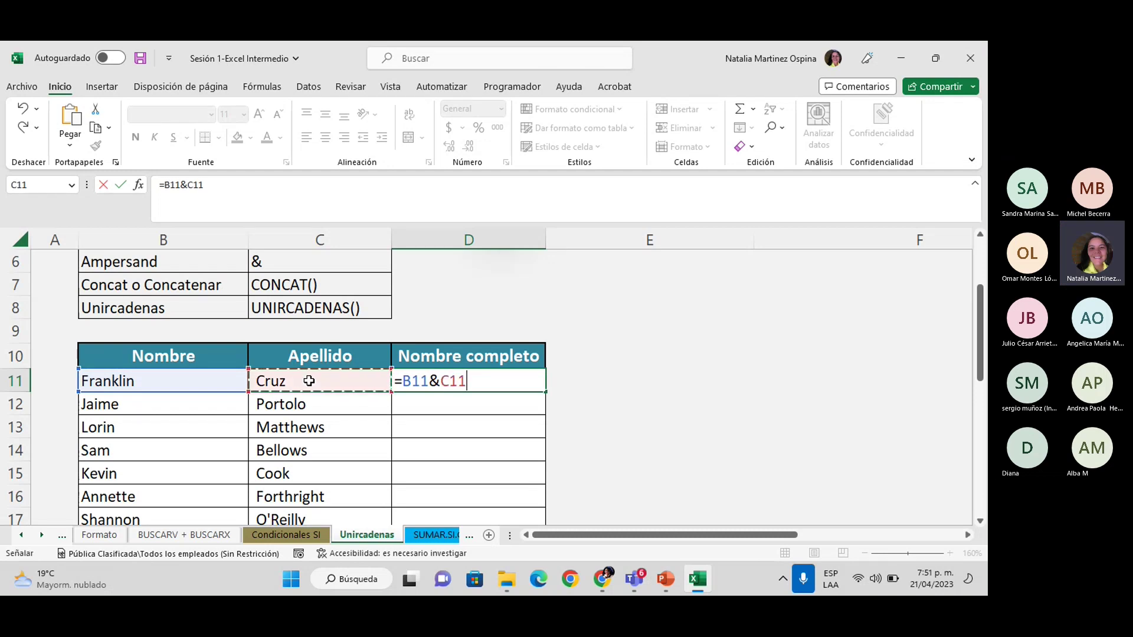
pyautogui.press('Return')
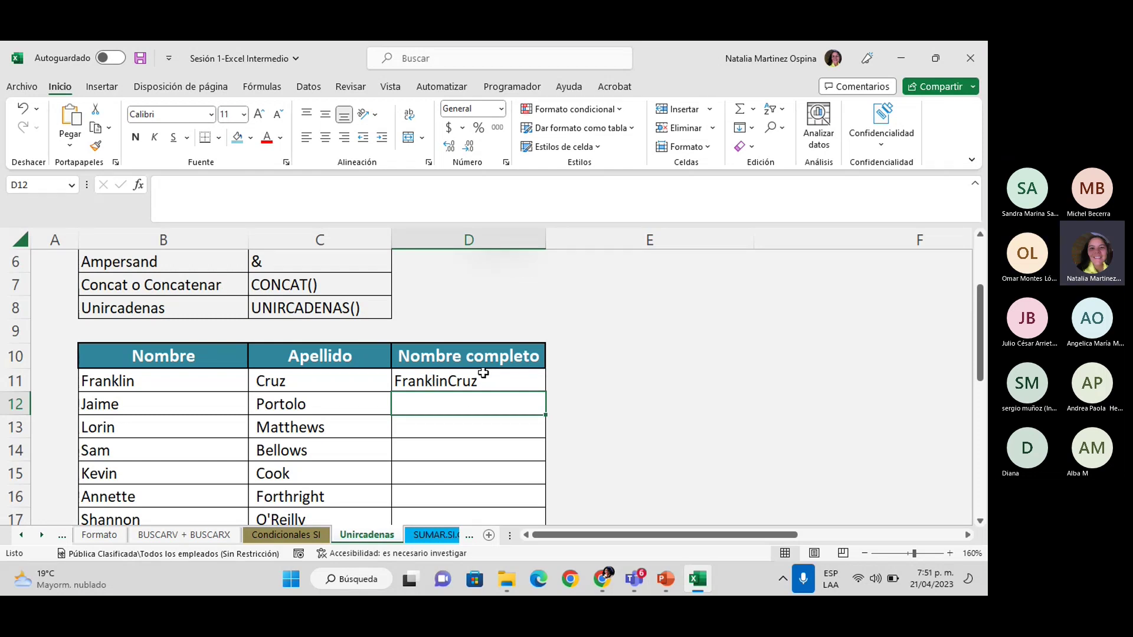
# Insert a space between the two names in D11 by changing the formula to =B11&" "&C11.
pyautogui.doubleClick(448, 382)
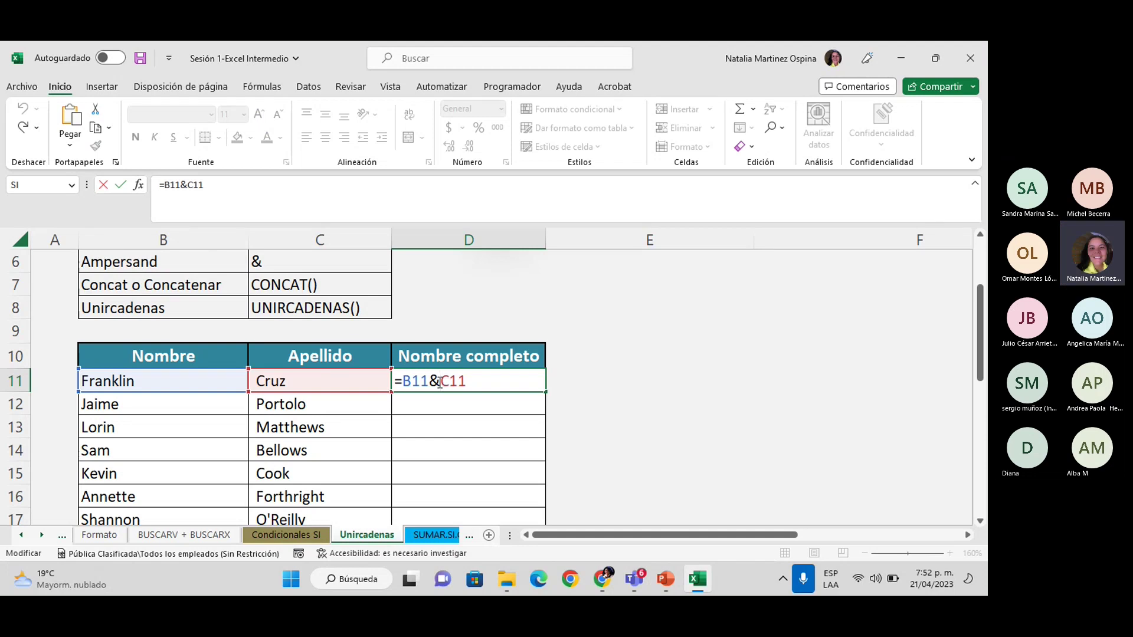
pyautogui.write('"')
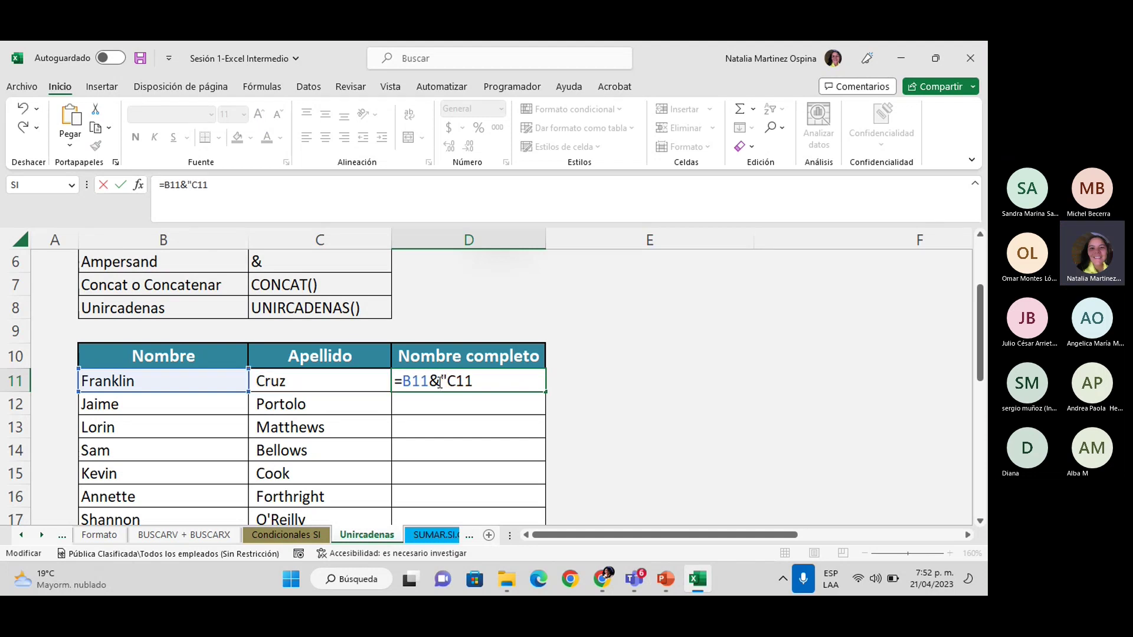
pyautogui.write(' "&')
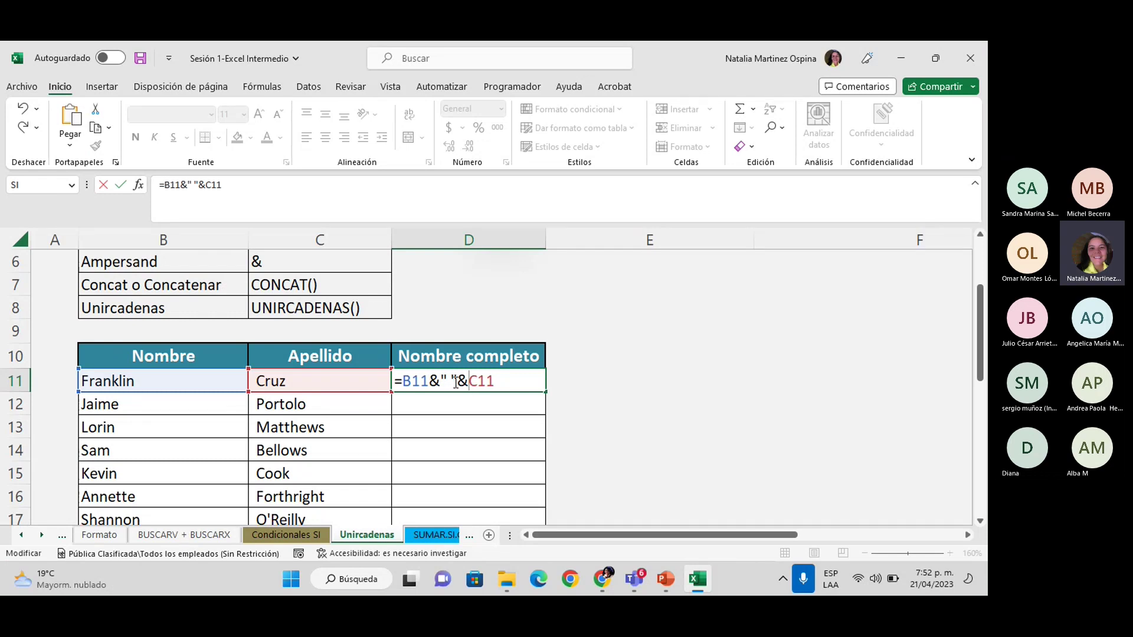
pyautogui.press('Return')
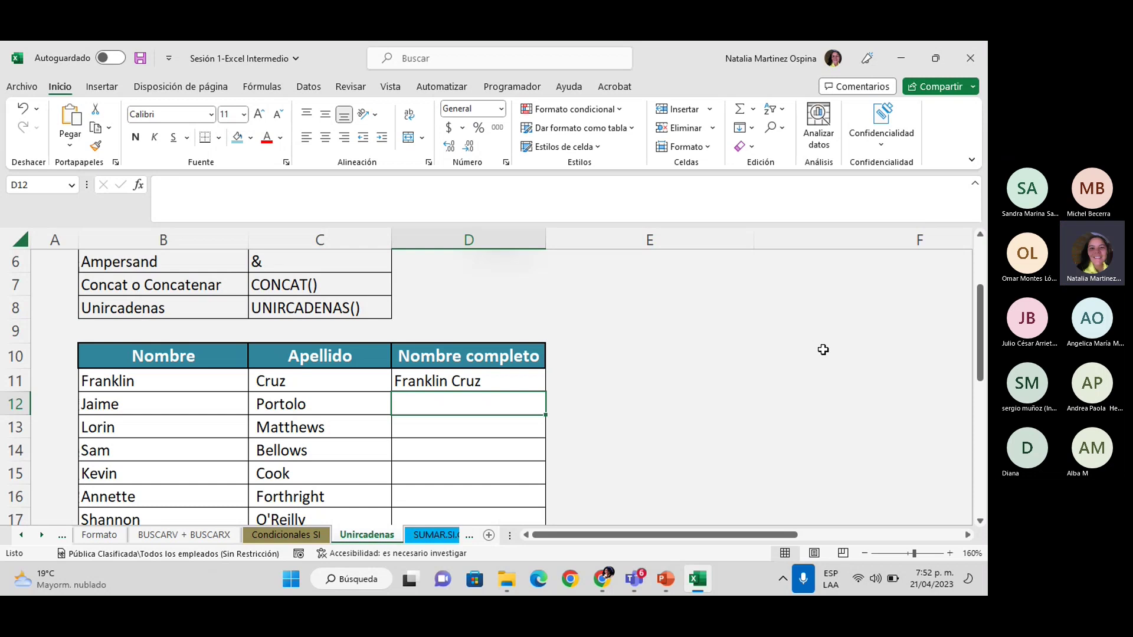
# Fill the ampersand formula from D11 down to D19 and check the copied formulas in the last two rows.
pyautogui.click(480, 382)
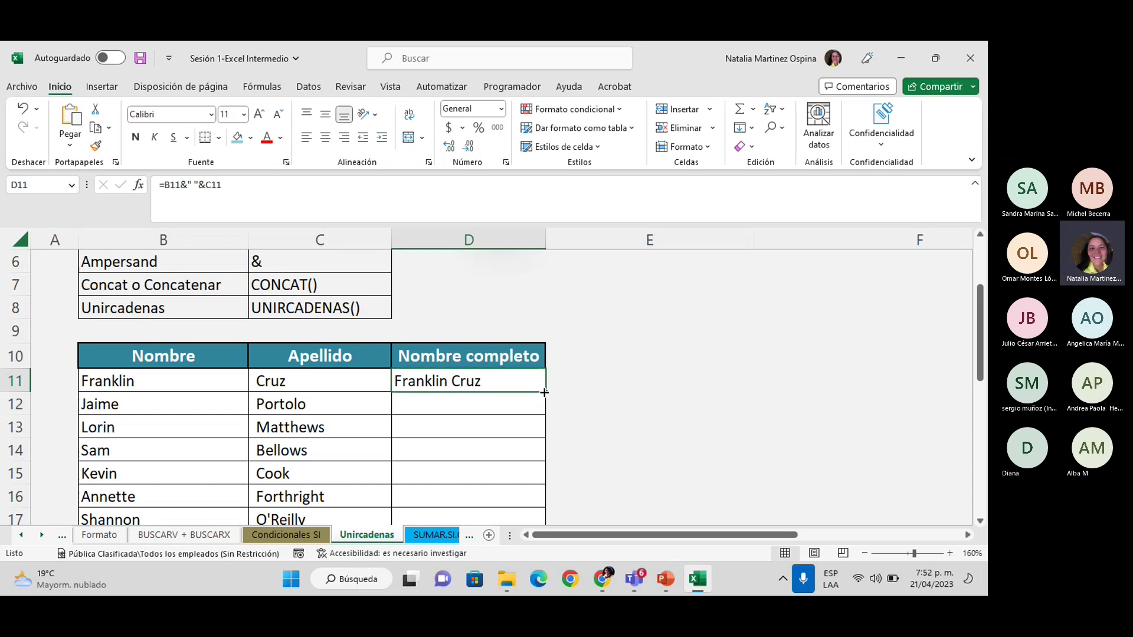
pyautogui.moveTo(545, 397); pyautogui.dragTo(525, 479)
pyautogui.click(498, 450)
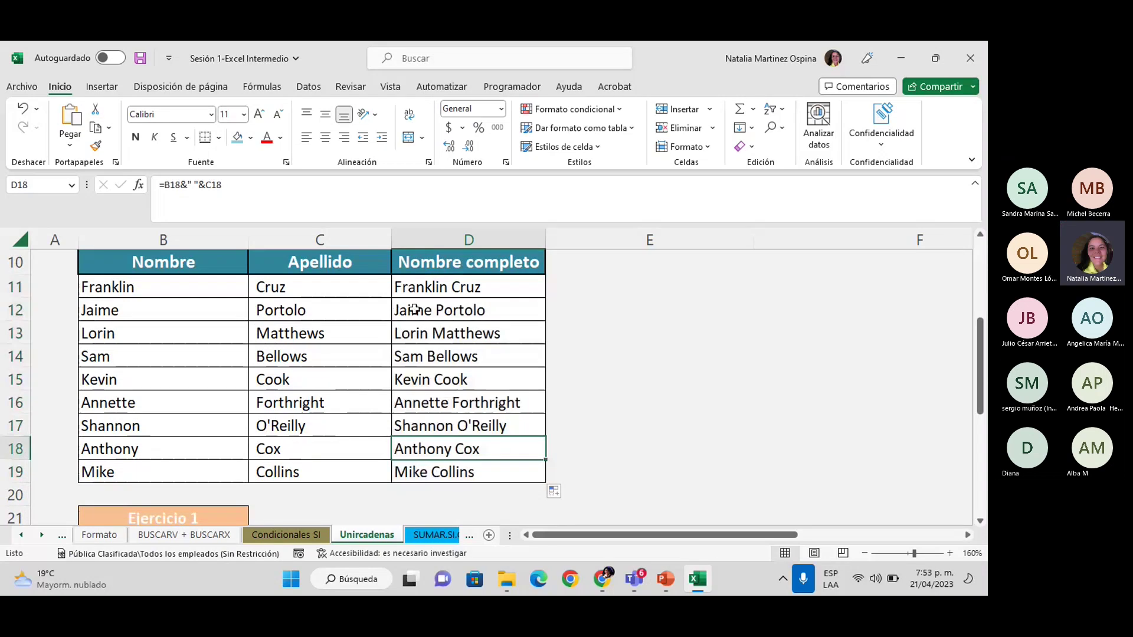
pyautogui.click(519, 471)
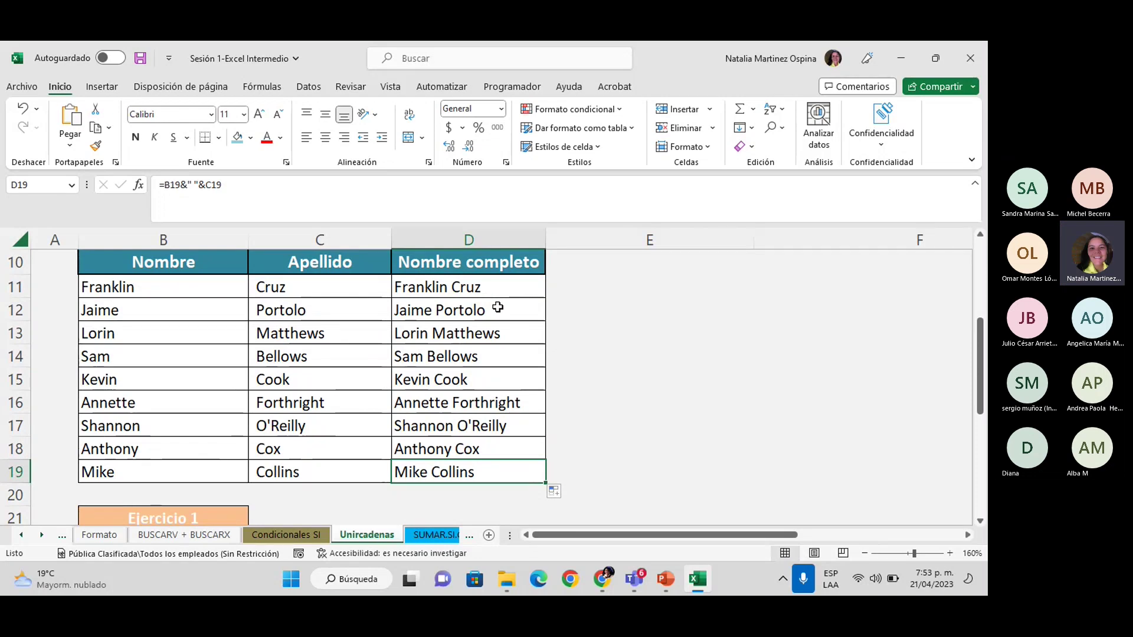
# Clear the ampersand formulas from the Nombre completo cells D11:D19.
pyautogui.moveTo(470, 310); pyautogui.dragTo(484, 469)
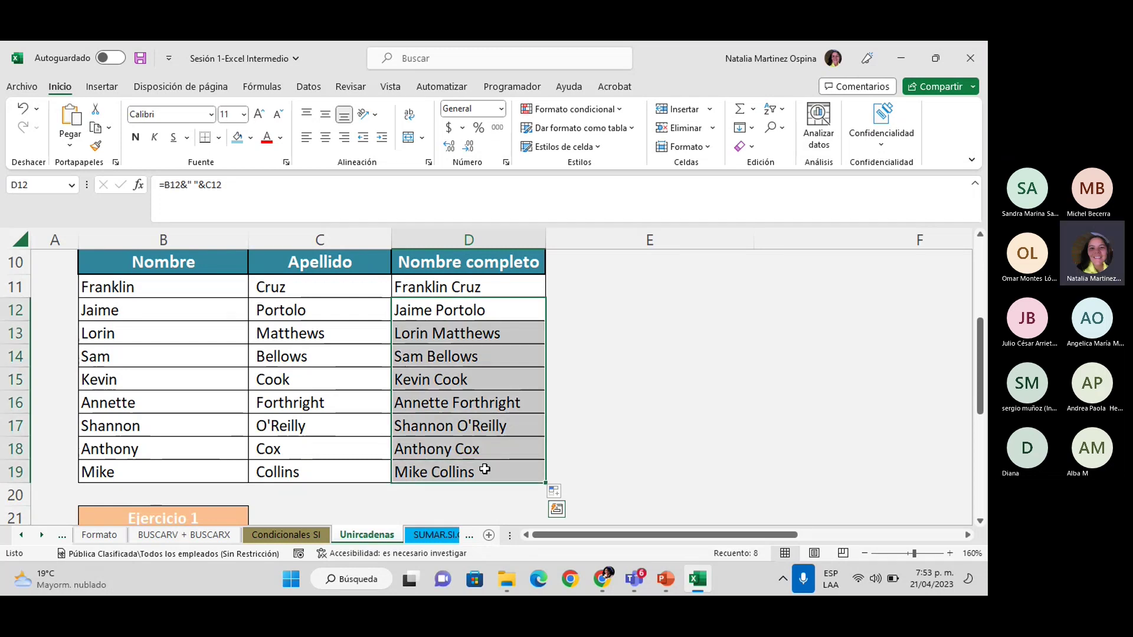
pyautogui.press('Delete')
pyautogui.click(468, 284)
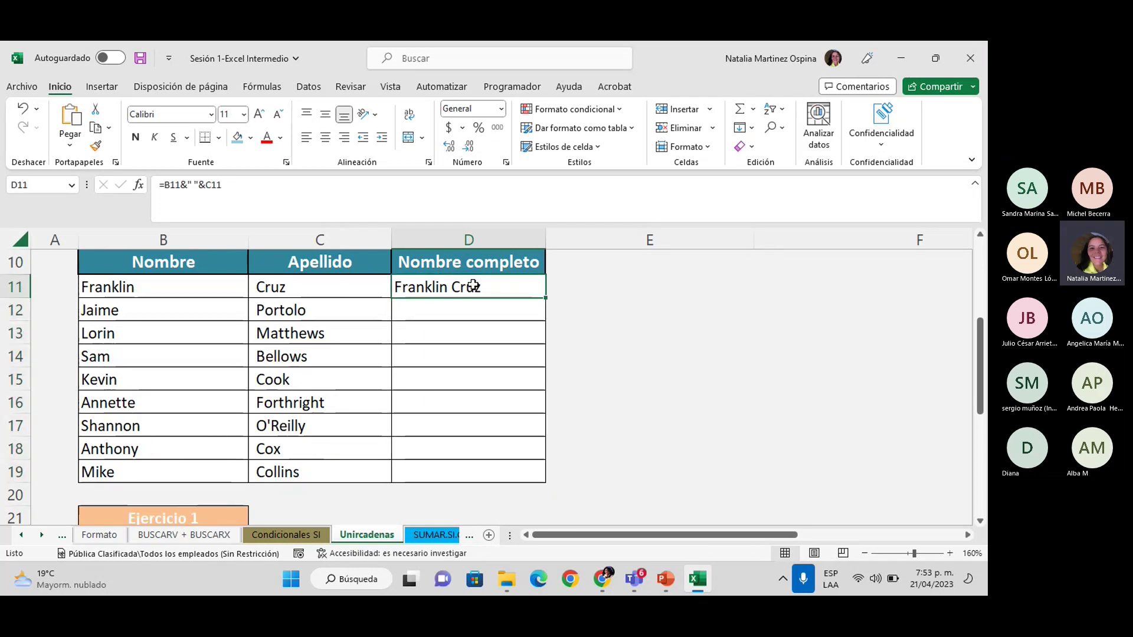
pyautogui.press('BackSpace')
pyautogui.click(505, 400)
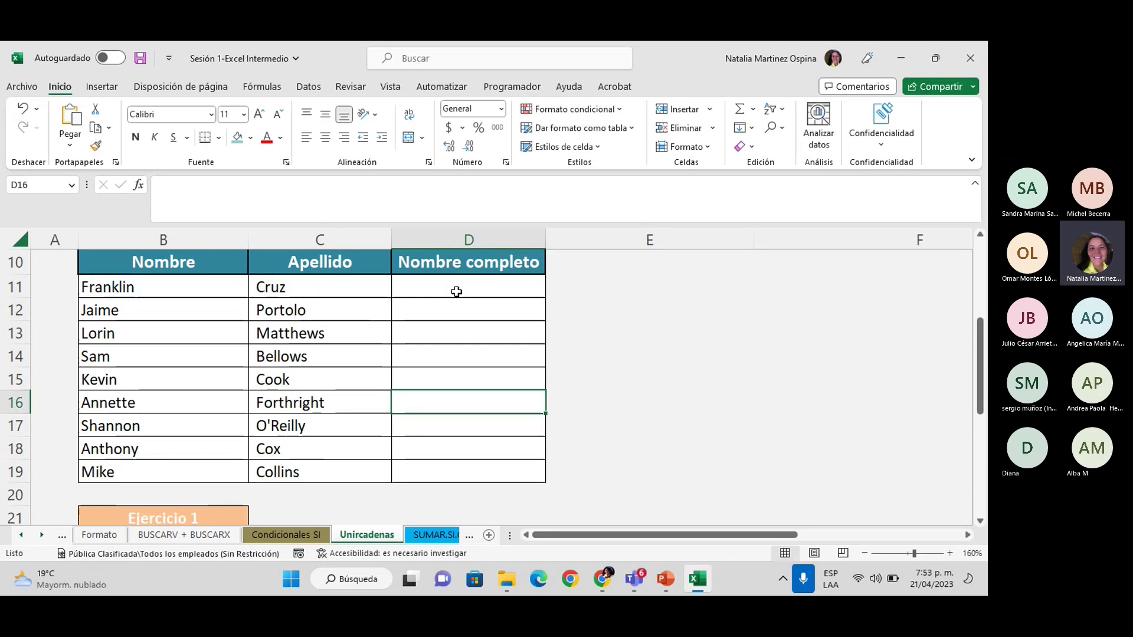
# Join the first row's Nombre and Apellido in D11 with the formula =CONCAT(B11;C11).
pyautogui.click(456, 291)
pyautogui.write('=conc')
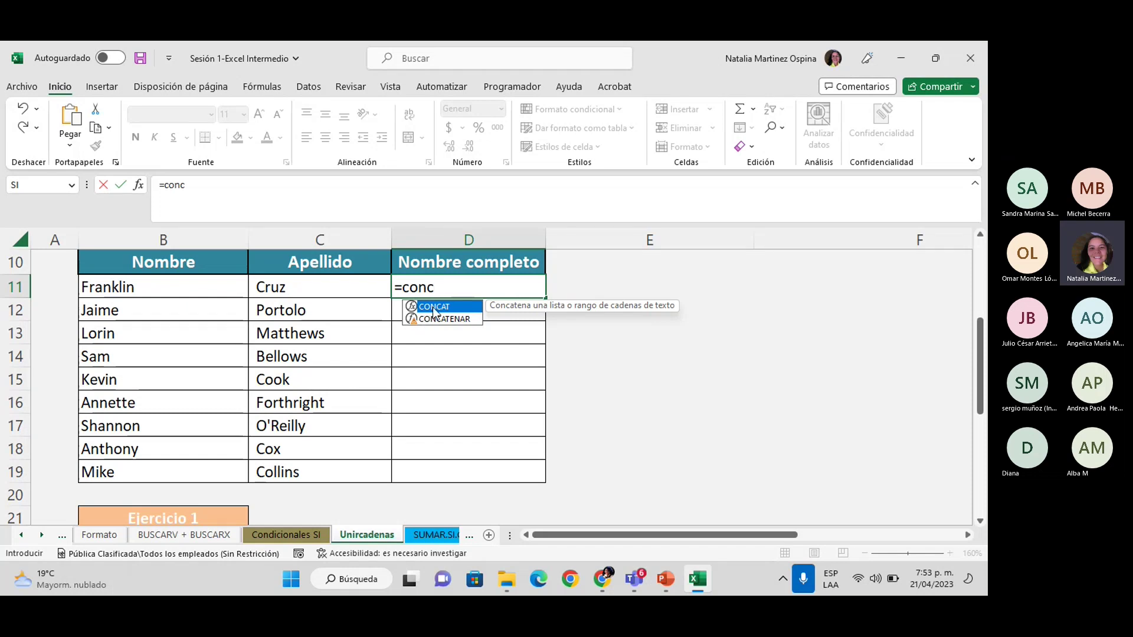
pyautogui.doubleClick(434, 312)
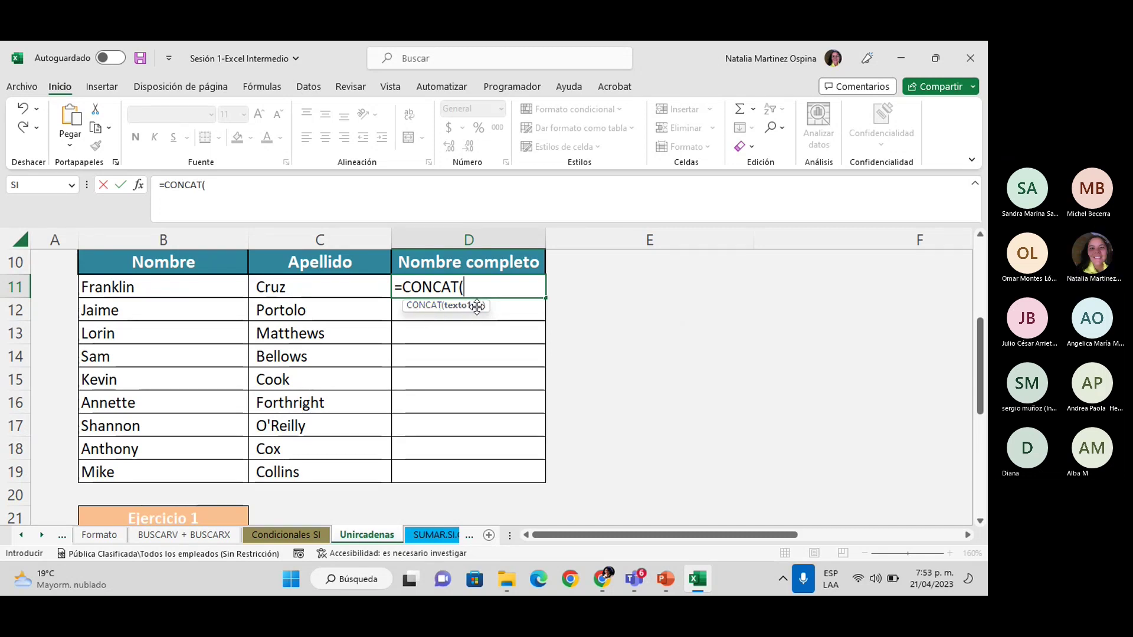
pyautogui.click(143, 285)
pyautogui.write(';')
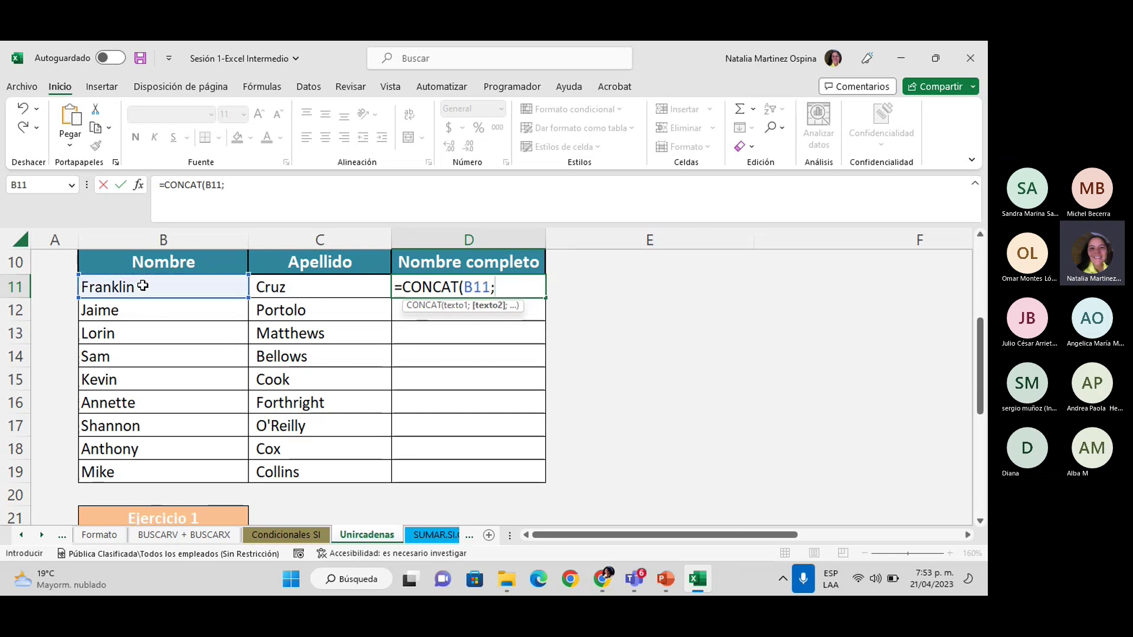
pyautogui.click(295, 292)
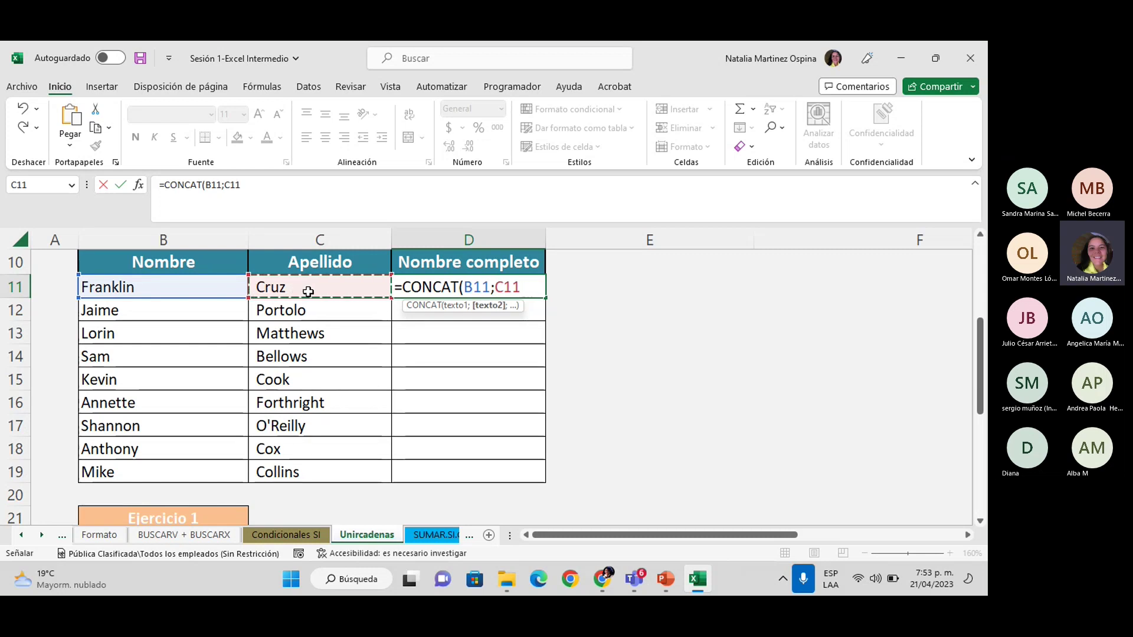
pyautogui.write(')')
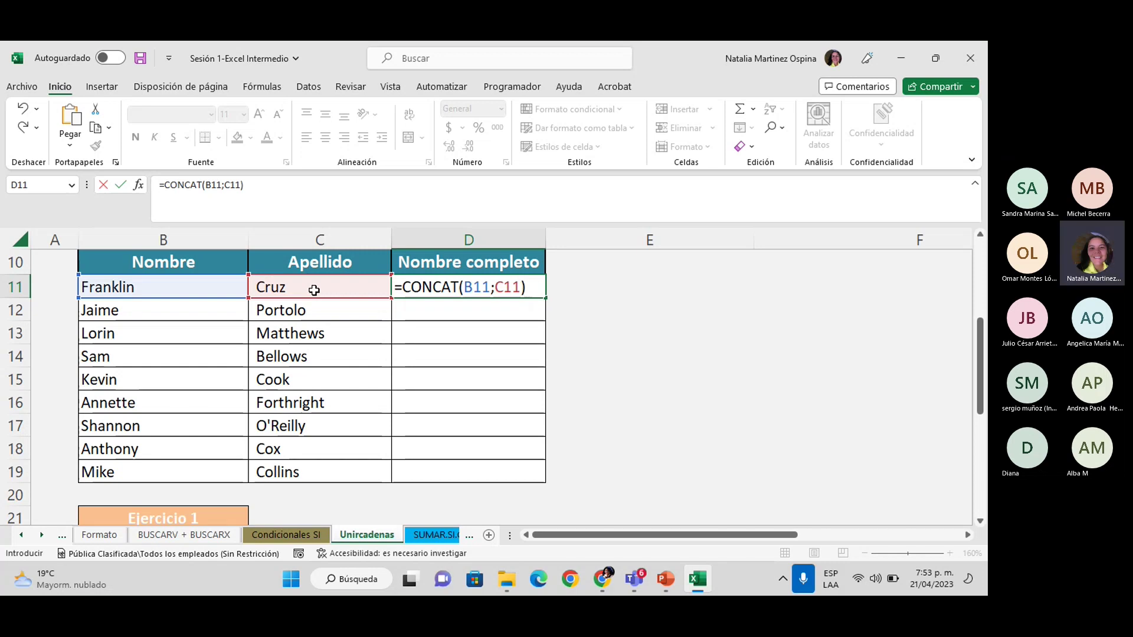
pyautogui.press('Return')
# Add a space argument to the CONCAT formula in D11 so it reads =CONCAT(B11;" ";C11).
pyautogui.click(469, 287)
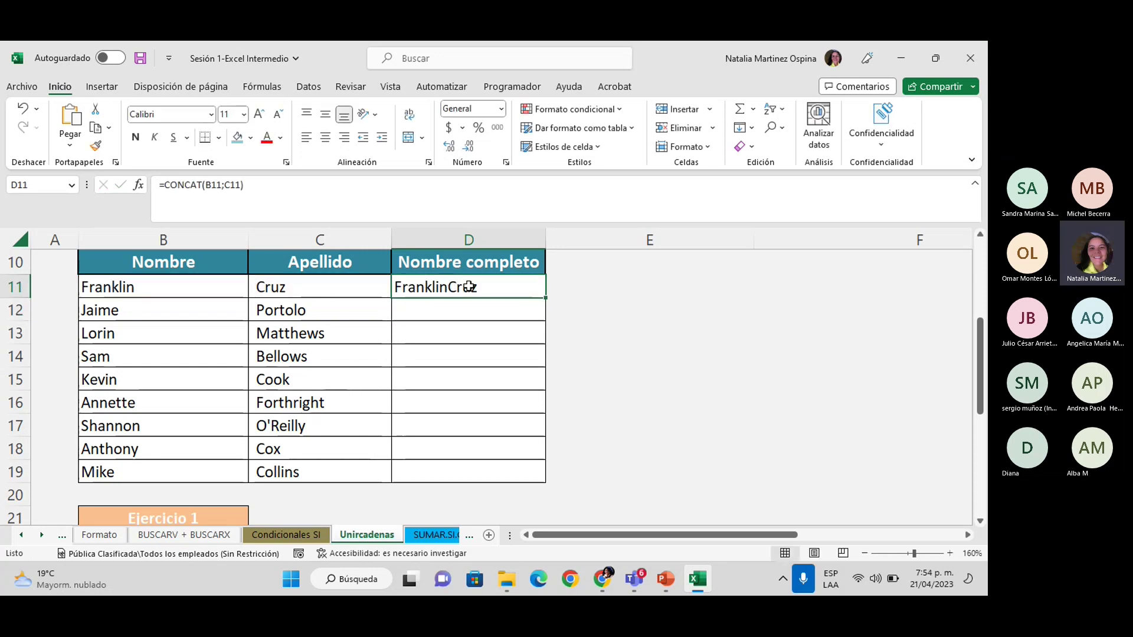
pyautogui.doubleClick(468, 287)
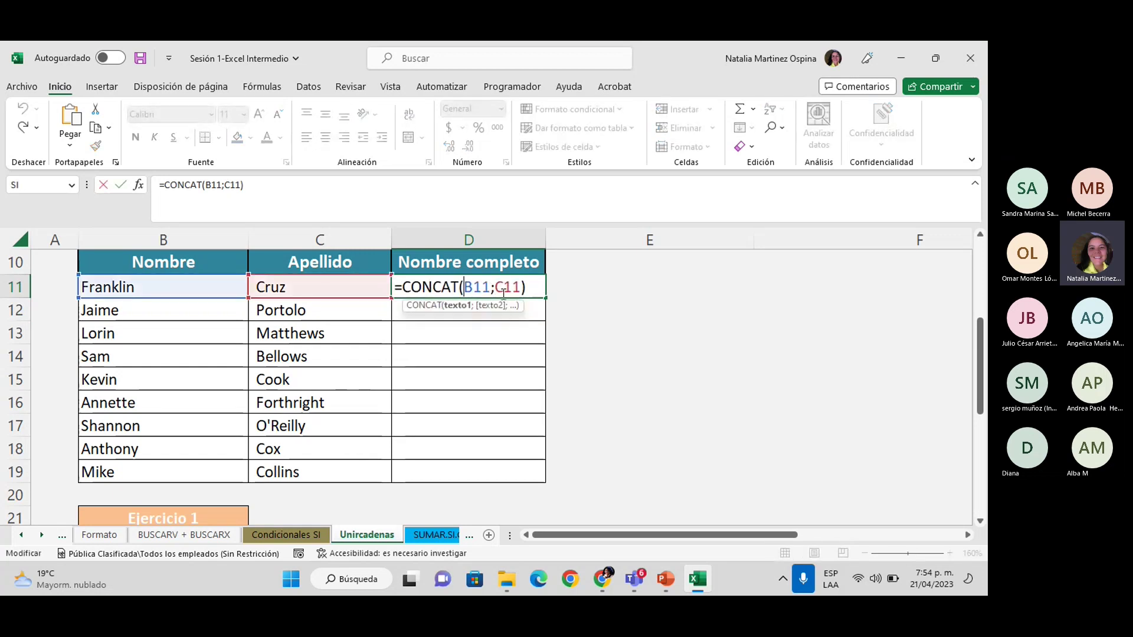
pyautogui.click(495, 288)
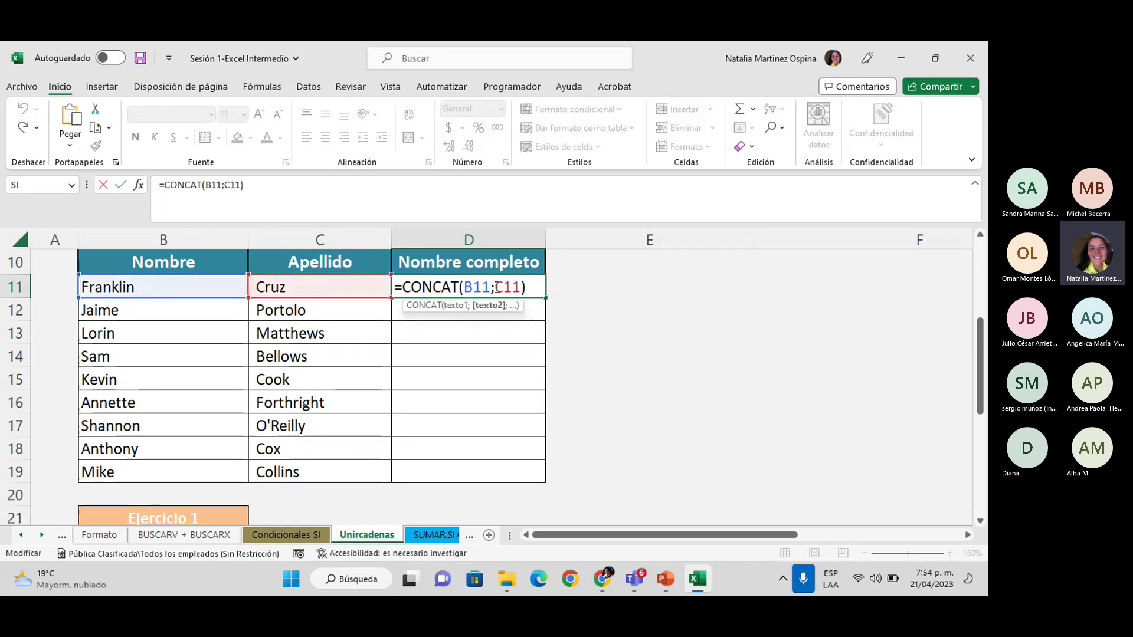
pyautogui.write('" "')
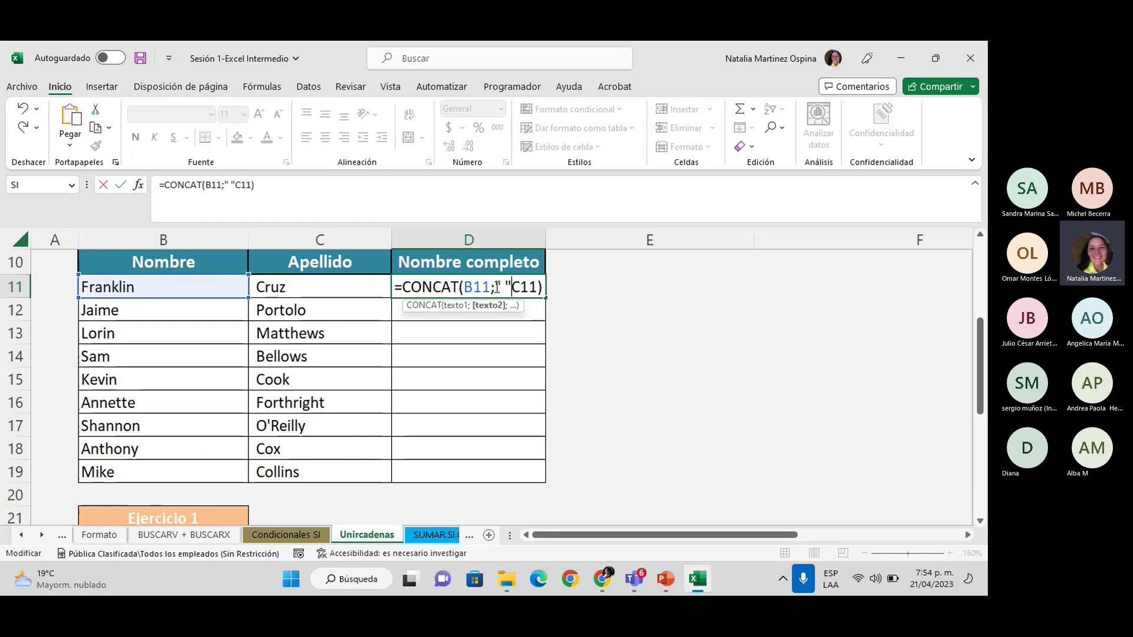
pyautogui.write(';')
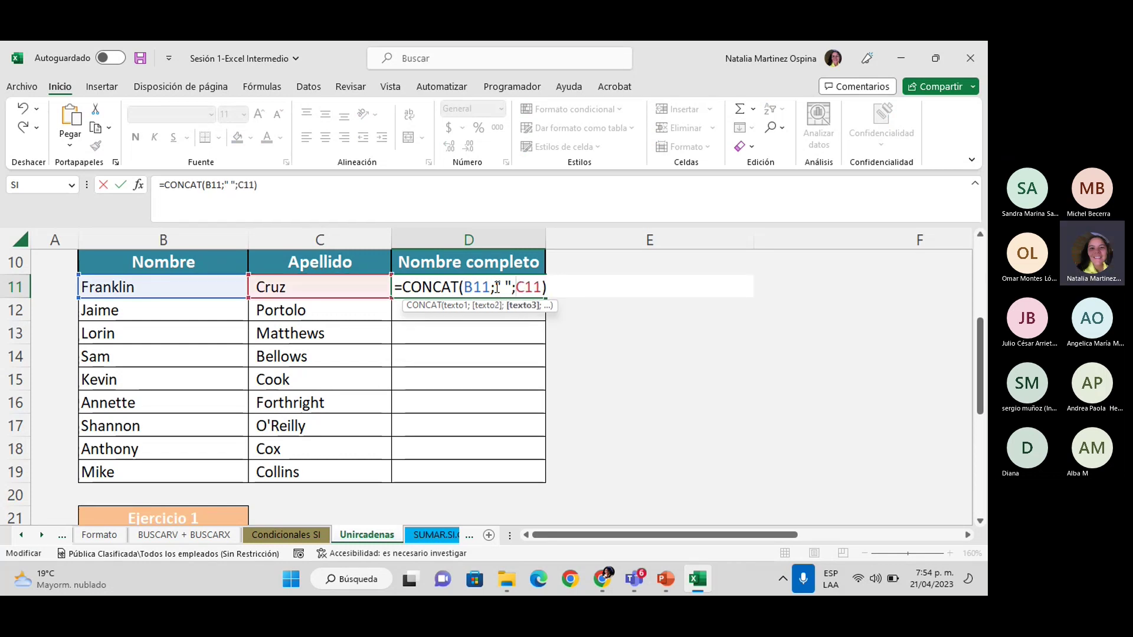
pyautogui.press('Return')
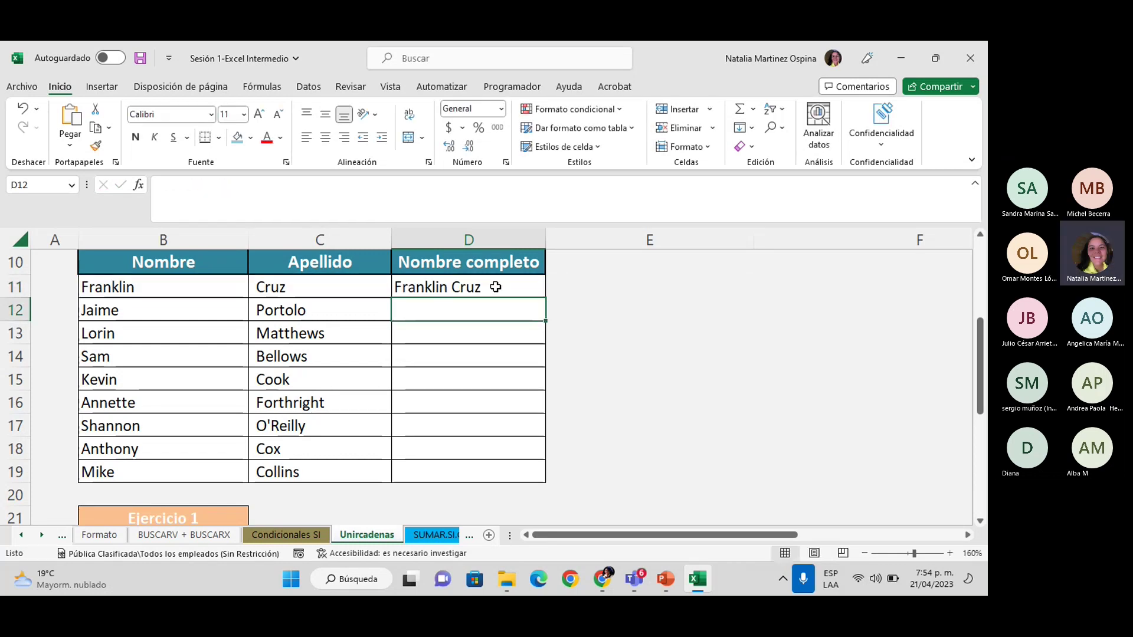
# Fill the CONCAT formula from D11 down to D19 and check the copied formula in D14.
pyautogui.click(526, 285)
pyautogui.moveTo(547, 298); pyautogui.dragTo(537, 480)
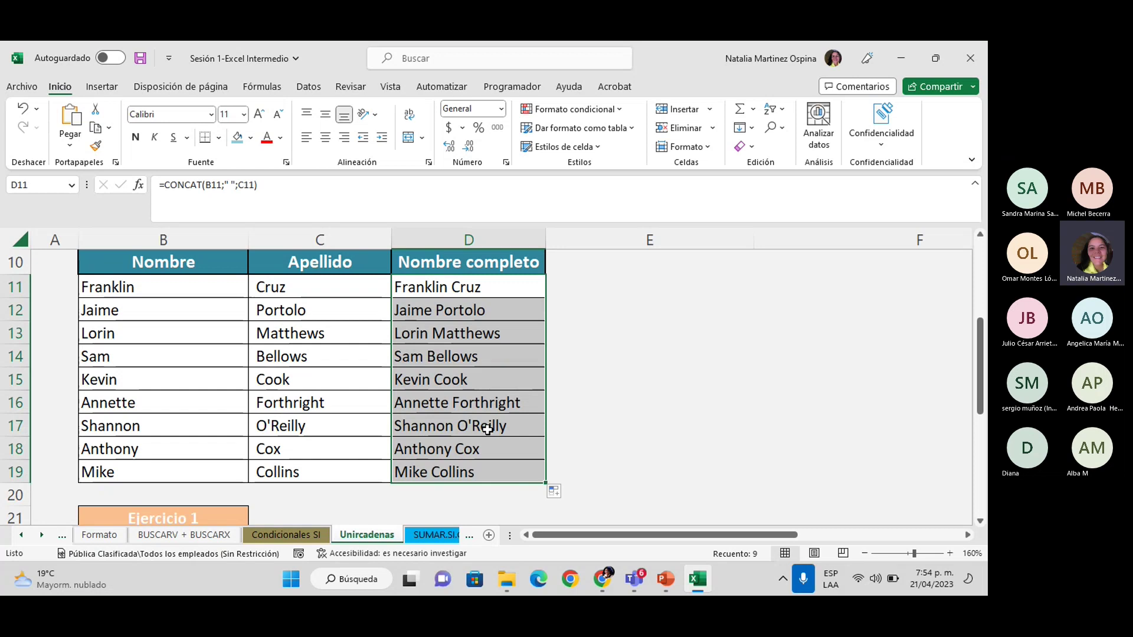
pyautogui.click(461, 348)
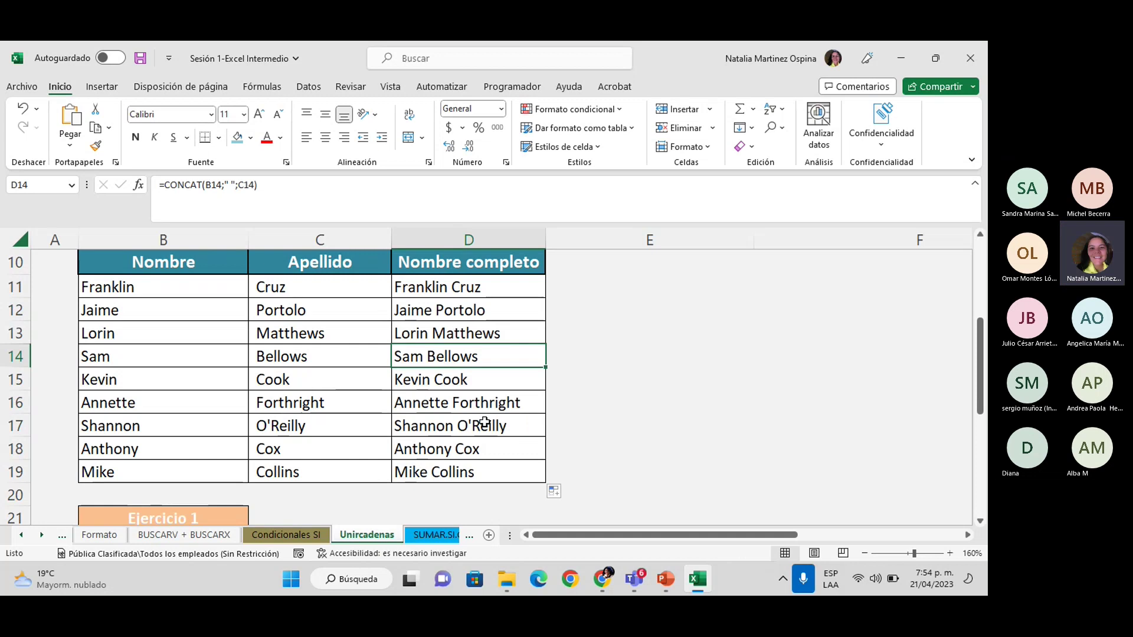
# Clear the CONCAT formulas from the Nombre completo cells D11:D19.
pyautogui.click(478, 290)
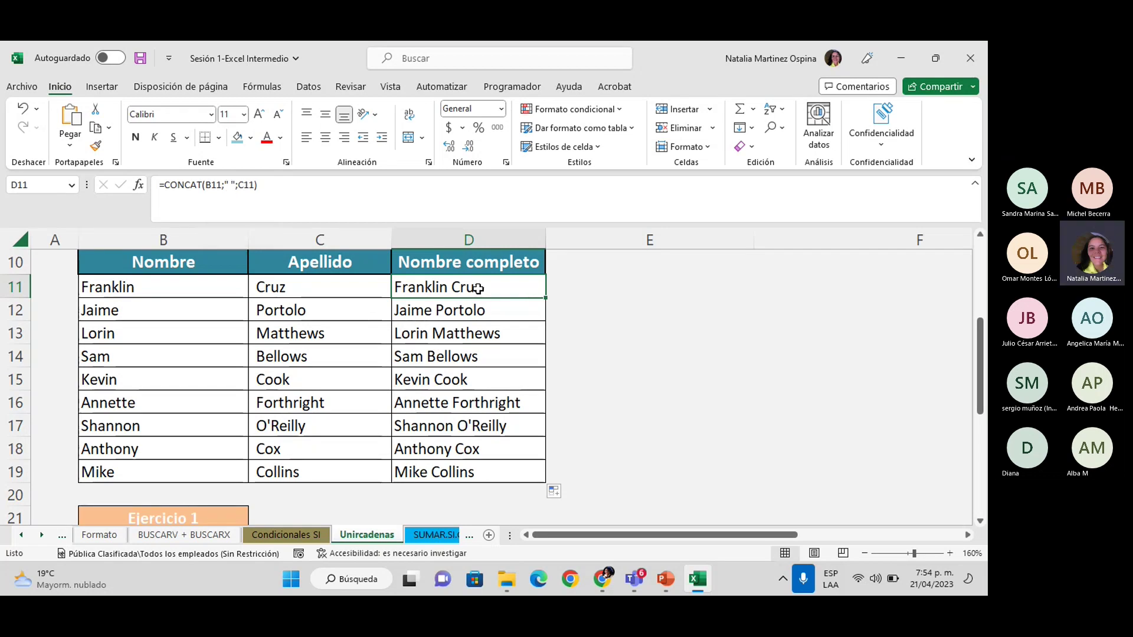
pyautogui.moveTo(464, 289); pyautogui.dragTo(478, 467)
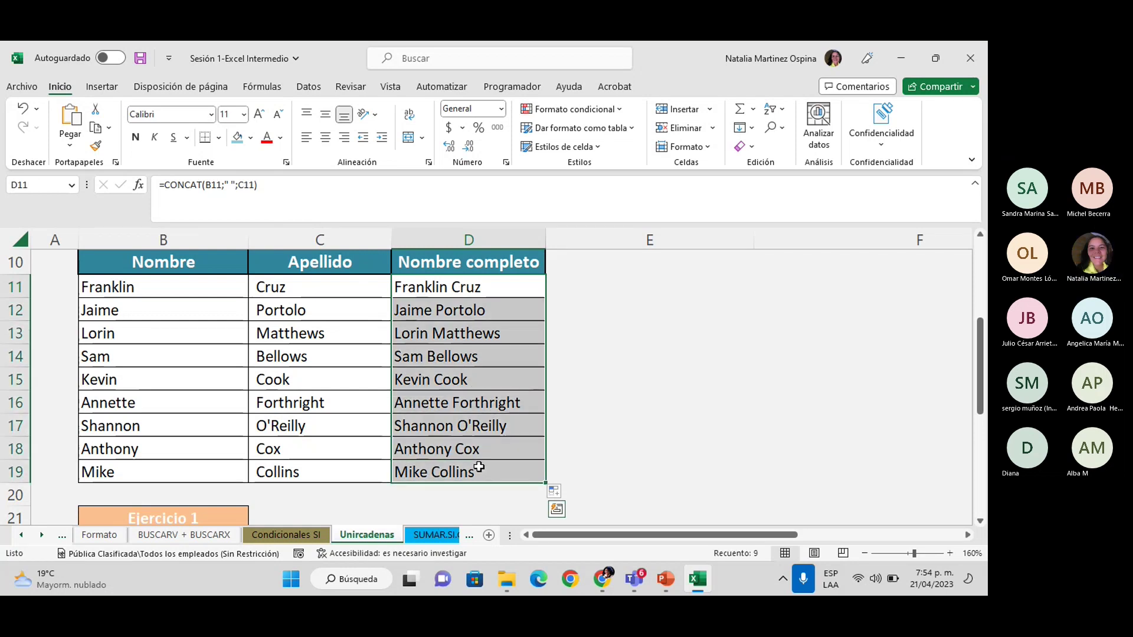
pyautogui.press('Delete')
# Start a UNIRCADENAS formula in D11 of the Nombre completo column.
pyautogui.click(450, 286)
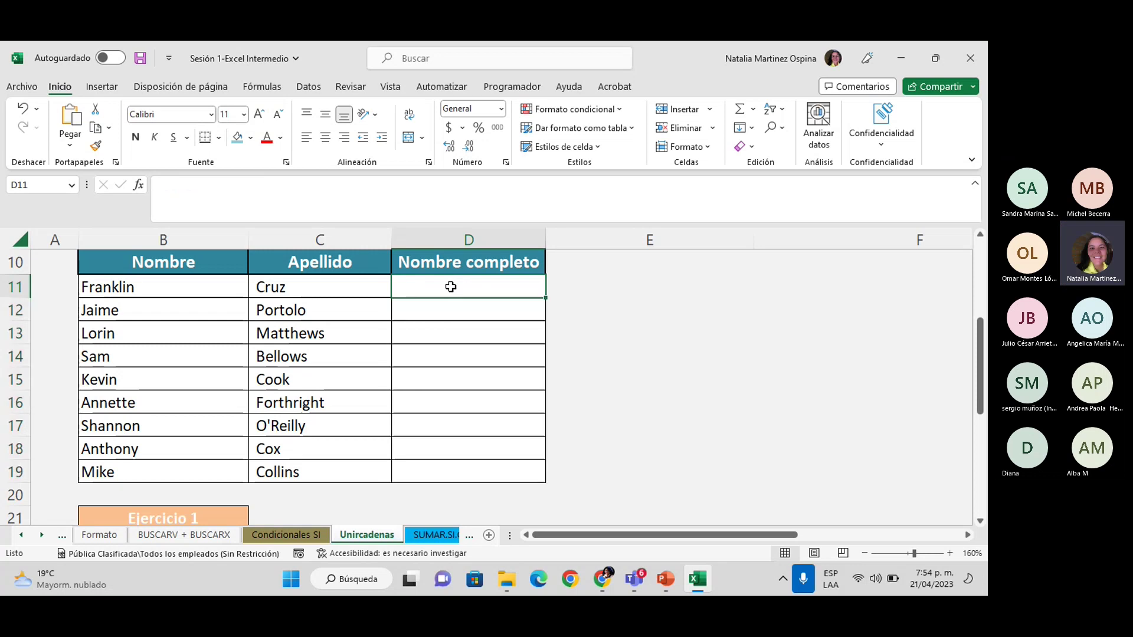
pyautogui.write('=unir')
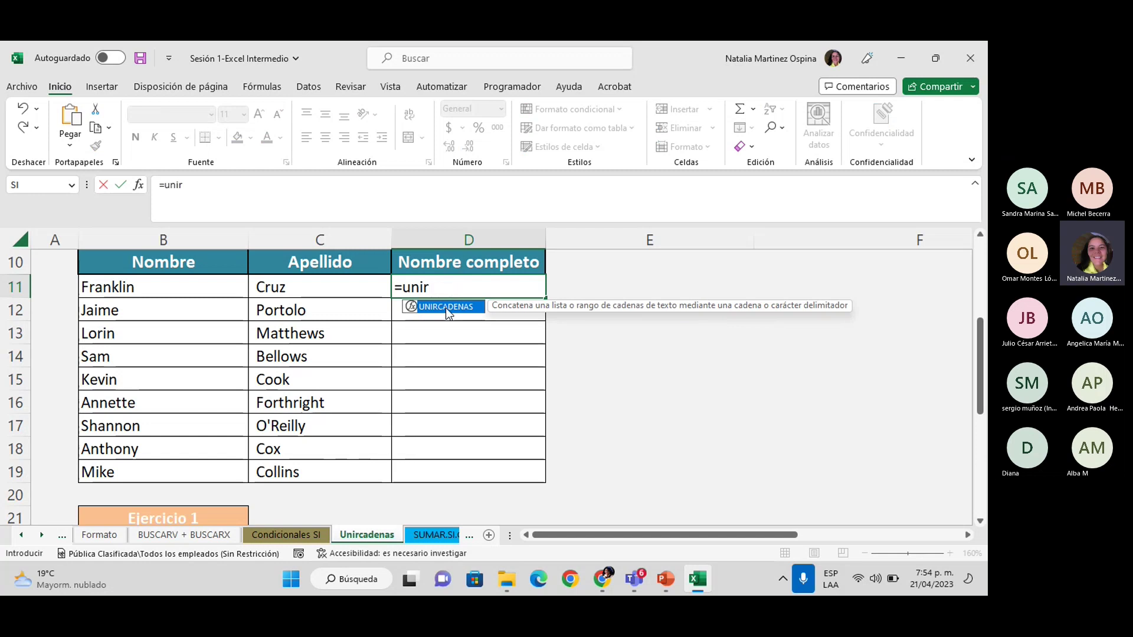
pyautogui.doubleClick(445, 307)
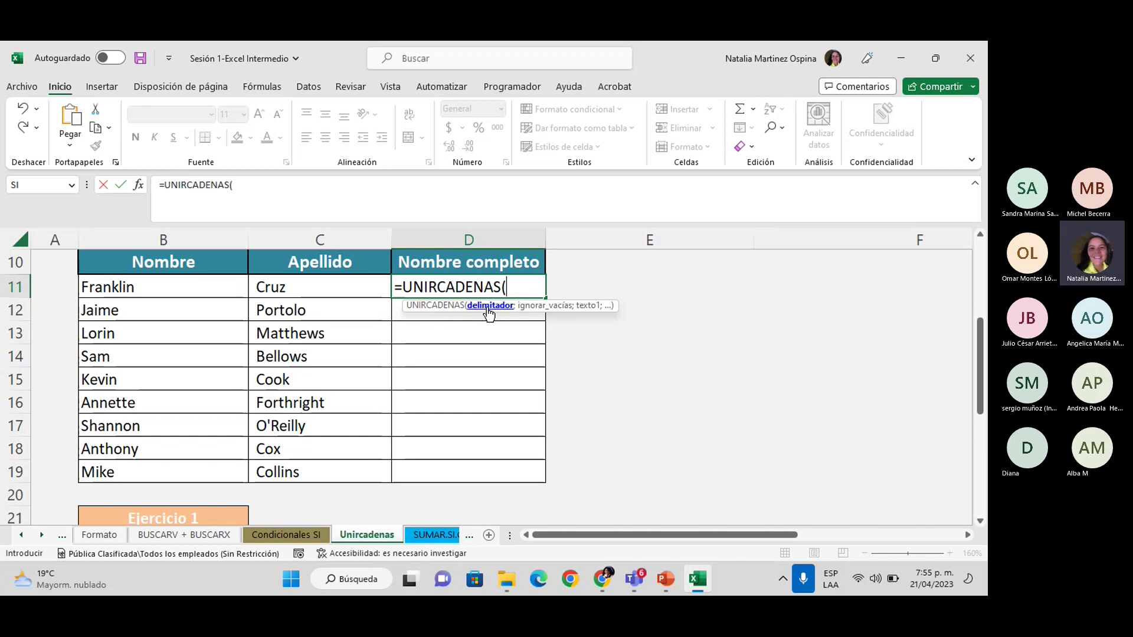
# Complete the UNIRCADENAS formula in D11 with a space delimiter, VERDADERO and the range B11:C11, and fill it down to D19.
pyautogui.write('";')
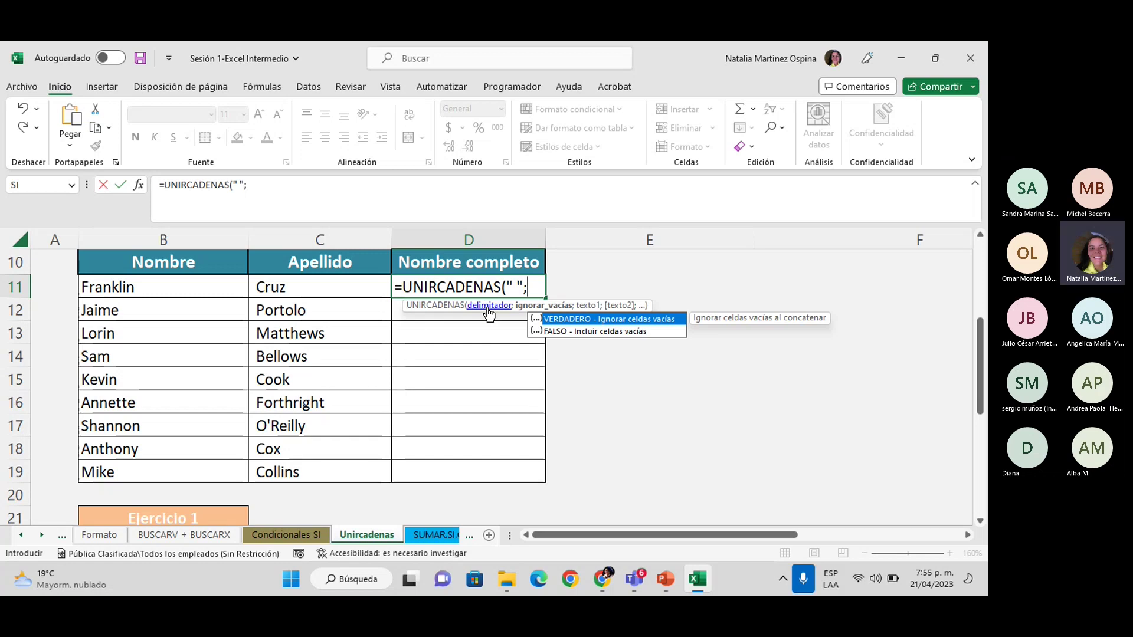
pyautogui.doubleClick(589, 319)
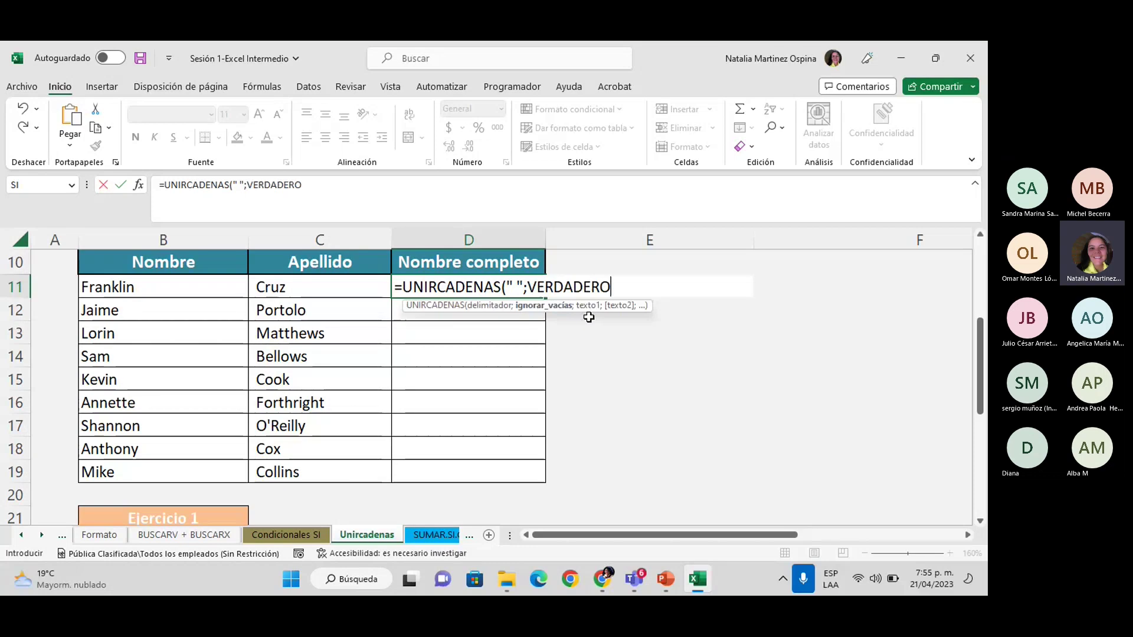
pyautogui.write(';')
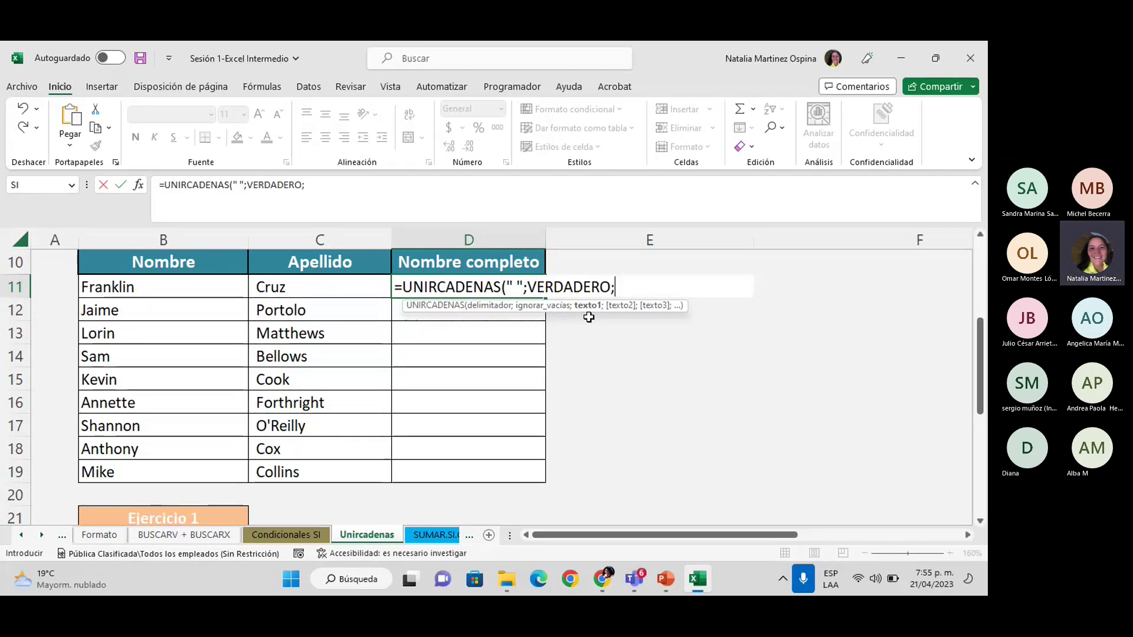
pyautogui.moveTo(121, 292); pyautogui.dragTo(326, 293)
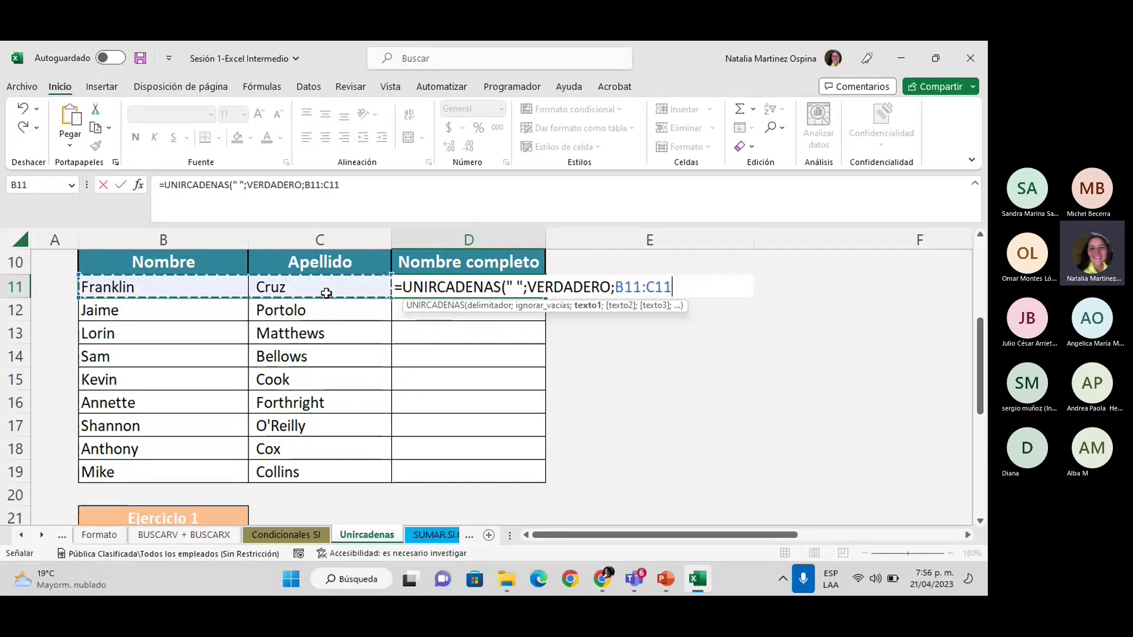
pyautogui.write(')')
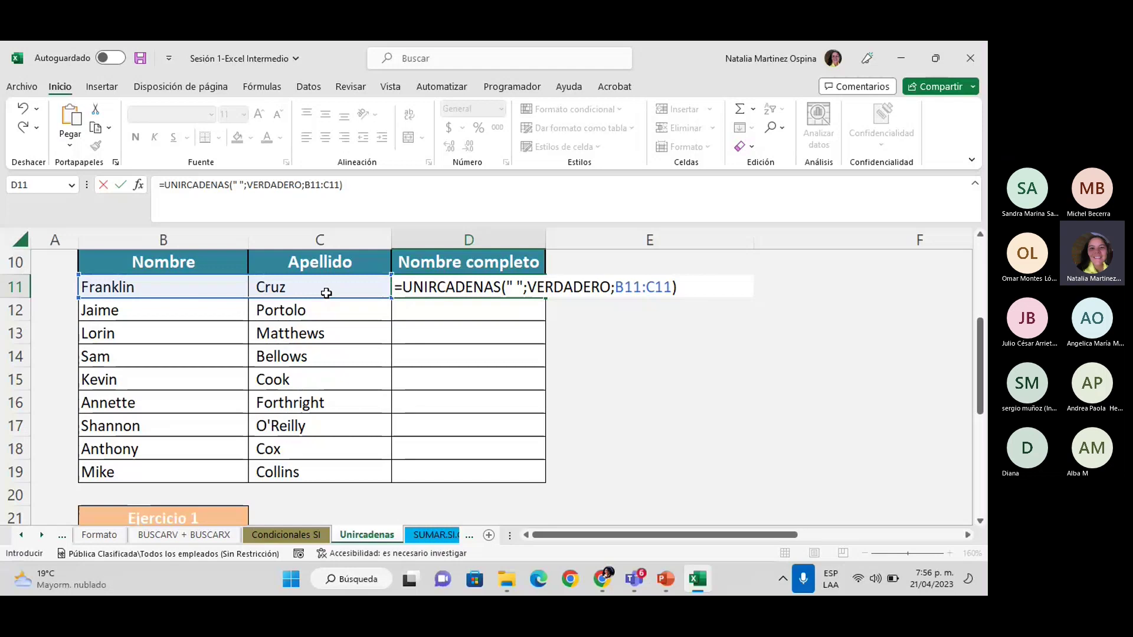
pyautogui.press('Return')
pyautogui.click(530, 292)
pyautogui.moveTo(545, 298); pyautogui.dragTo(541, 472)
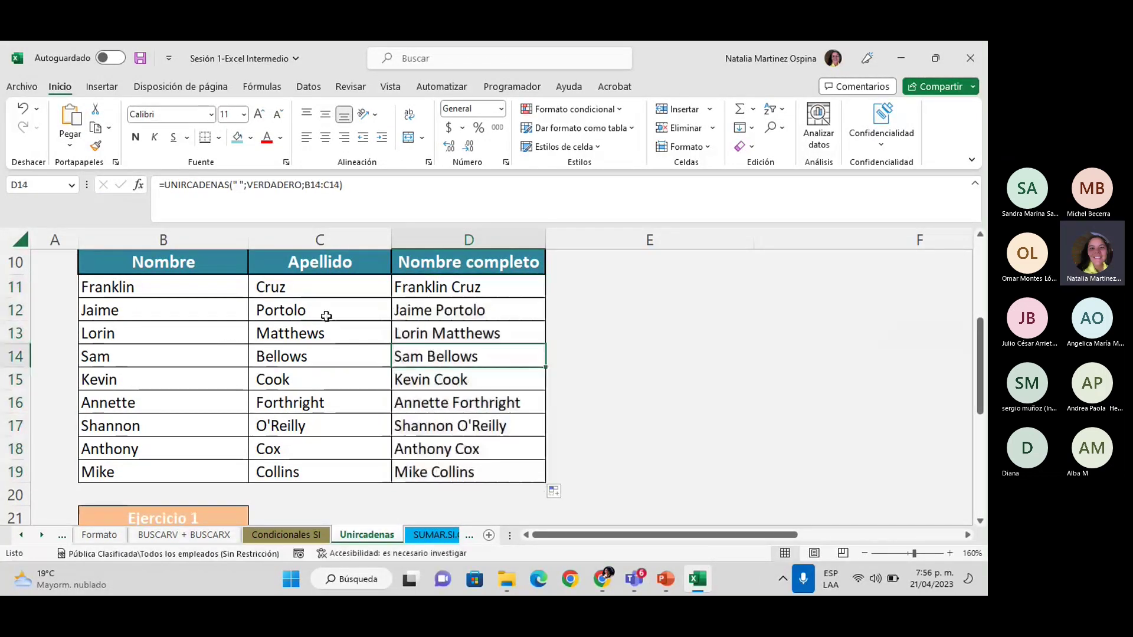
# Review the Nombre completo formula in D11 against its source cells and the table of ways to join text strings.
pyautogui.click(171, 289)
pyautogui.click(366, 290)
pyautogui.click(416, 302)
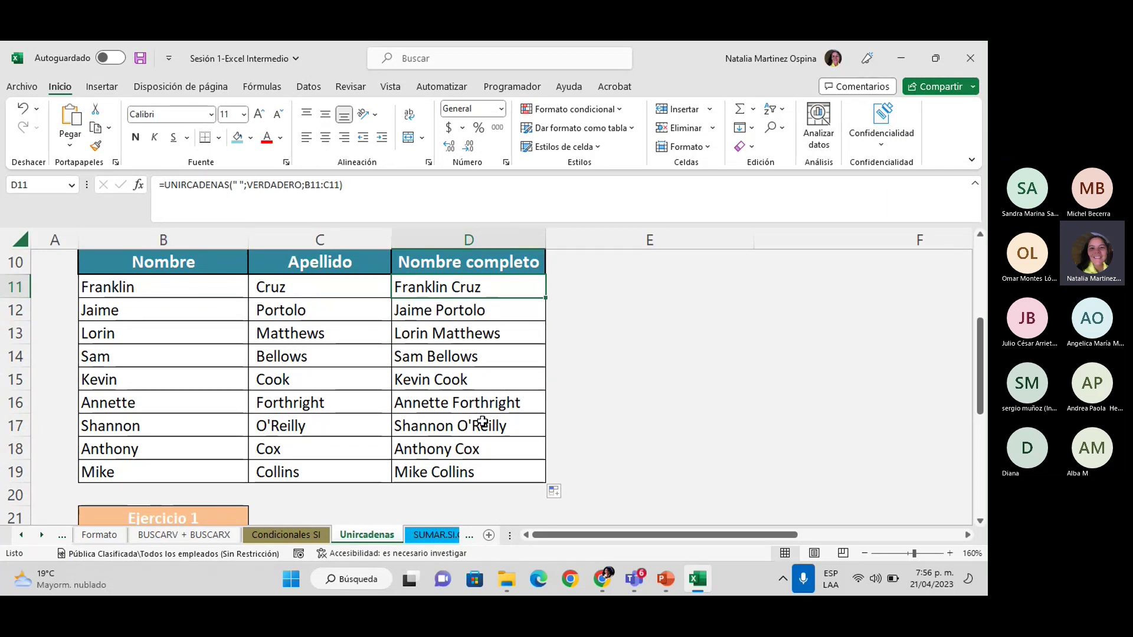
pyautogui.scroll(1, 481, 424)
pyautogui.scroll(2, 482, 424)
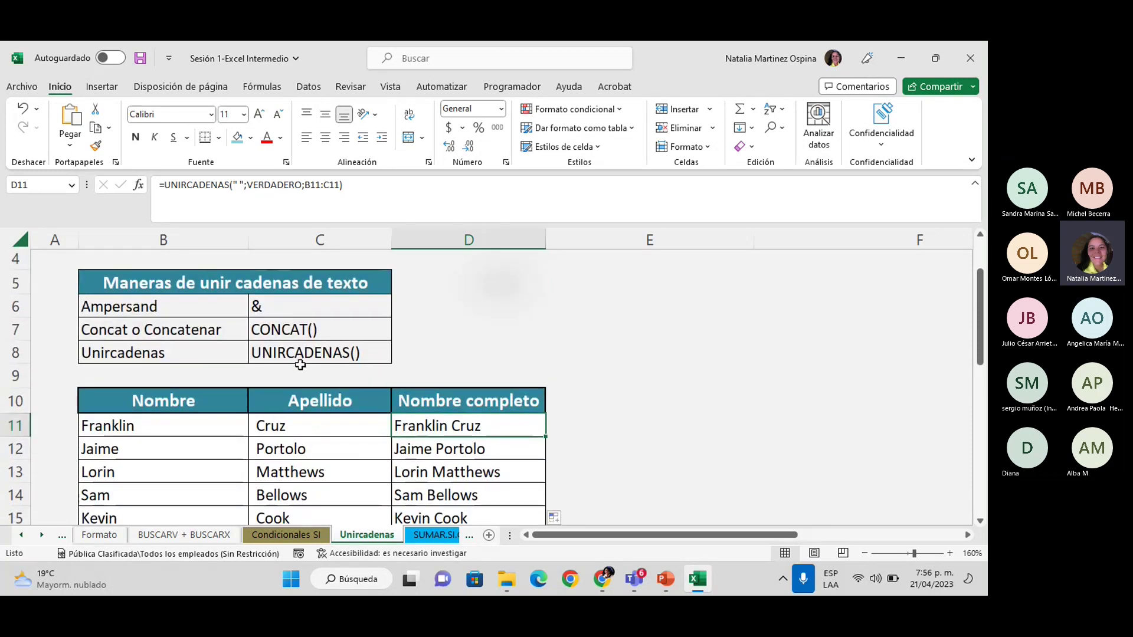
pyautogui.scroll(-4, 301, 365)
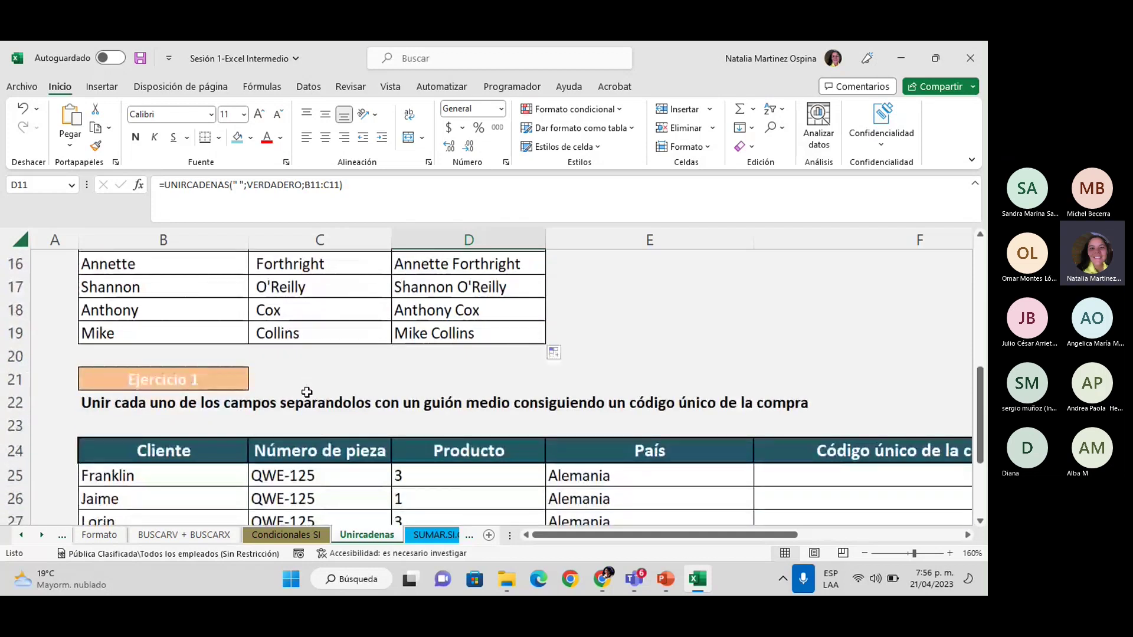
pyautogui.scroll(2, 435, 377)
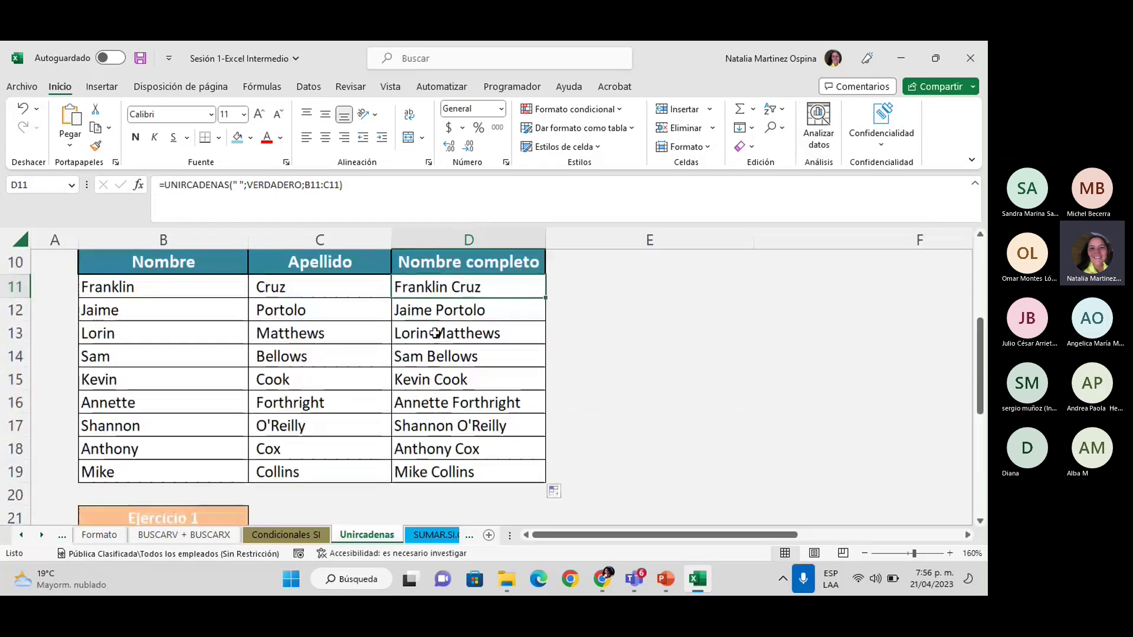
pyautogui.scroll(3, 446, 304)
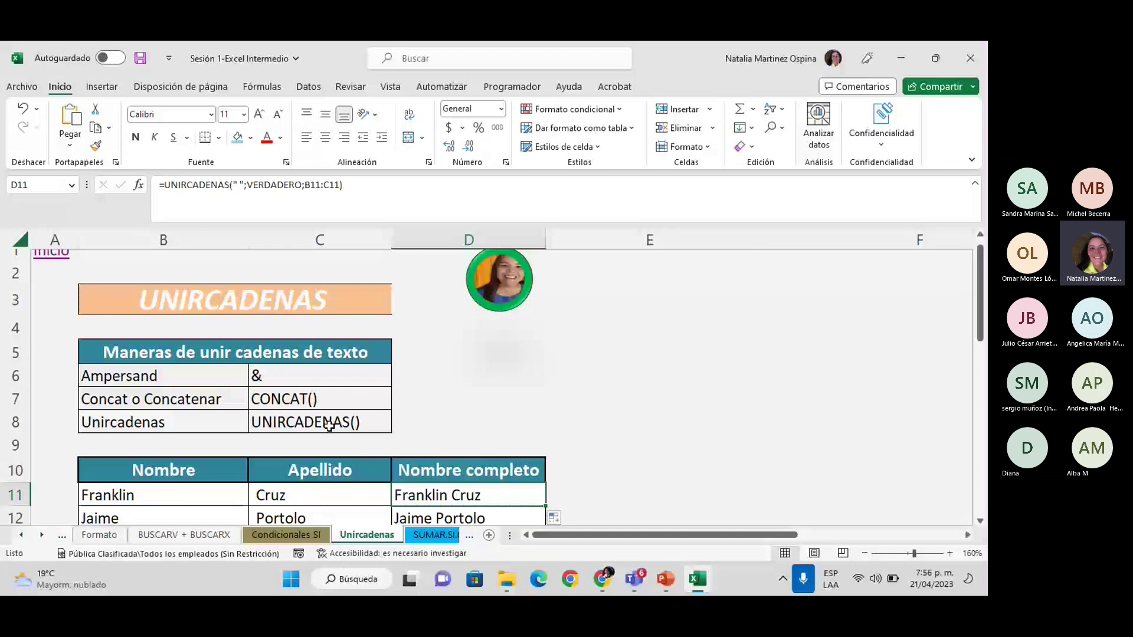
pyautogui.scroll(-1, 329, 425)
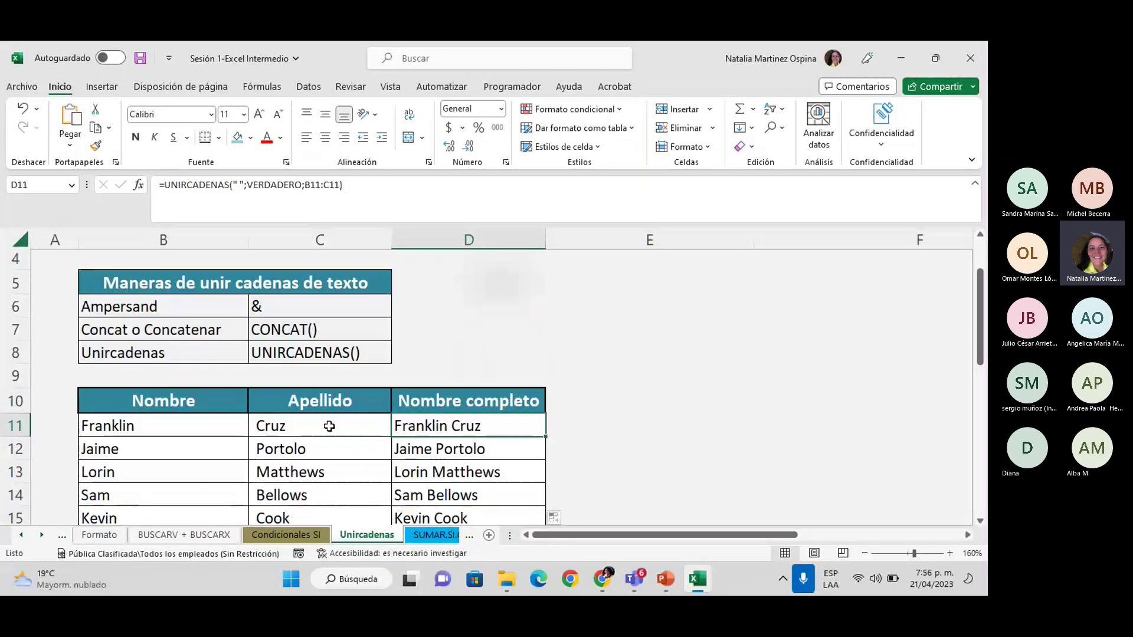
pyautogui.scroll(-2, 329, 425)
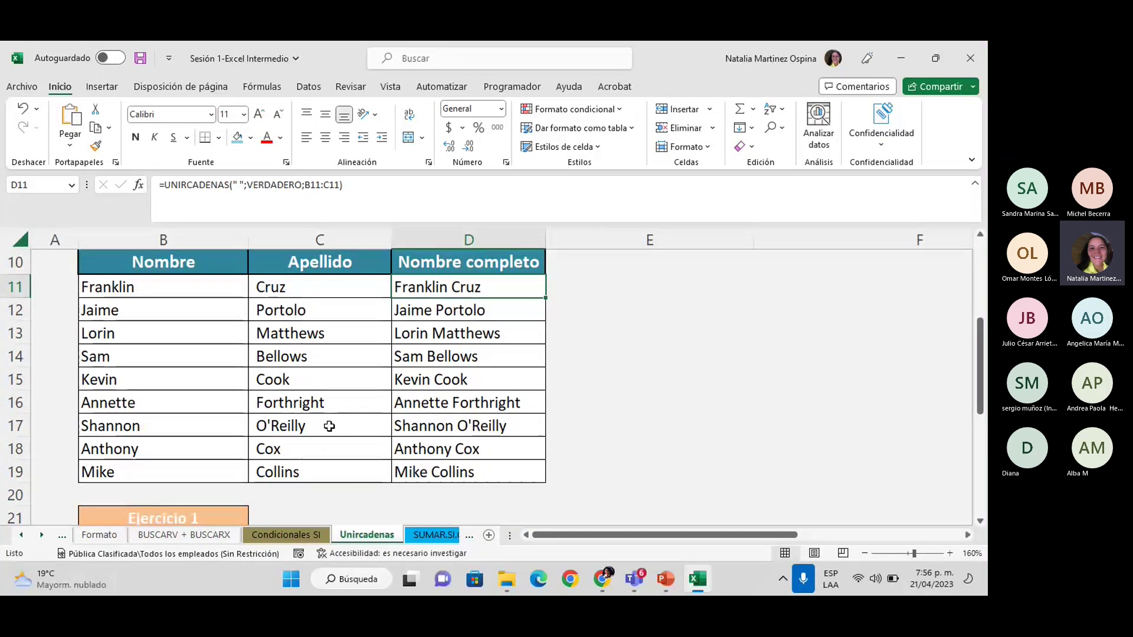
# Examine the Ejercicio 1 instruction and its Cliente, Número de pieza, Producto, País and Código único de la compra columns.
pyautogui.scroll(-3, 329, 426)
pyautogui.scroll(-1, 329, 426)
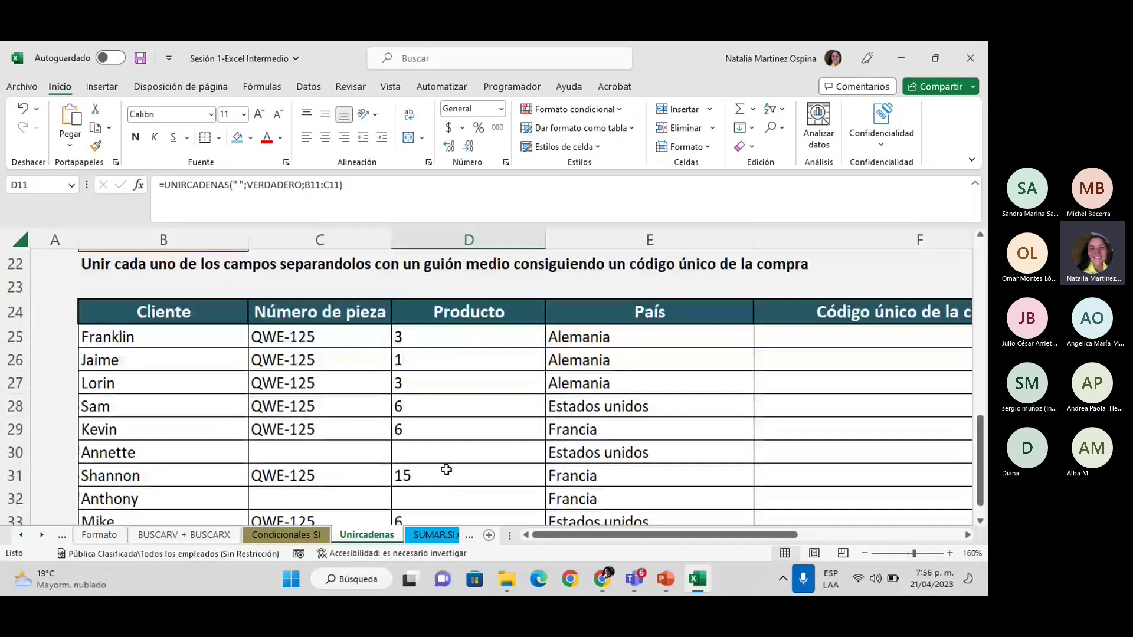
pyautogui.keyDown('ctrl'); pyautogui.scroll(-3, 446, 469); pyautogui.keyUp('ctrl')
pyautogui.scroll(-1, 446, 468)
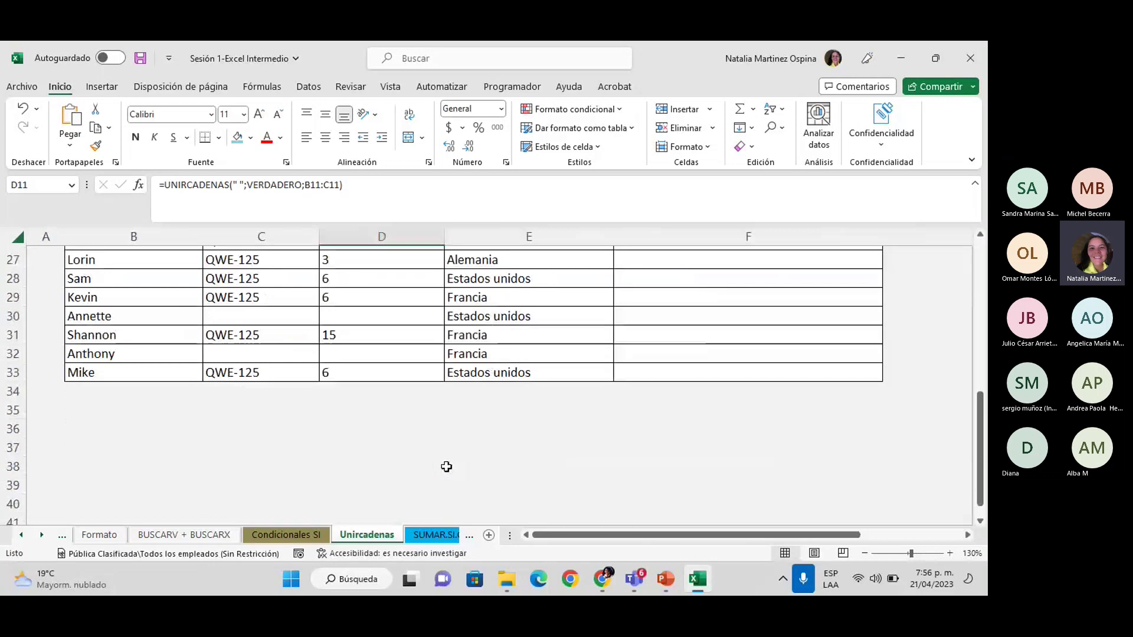
pyautogui.scroll(3, 446, 467)
pyautogui.scroll(-1, 447, 468)
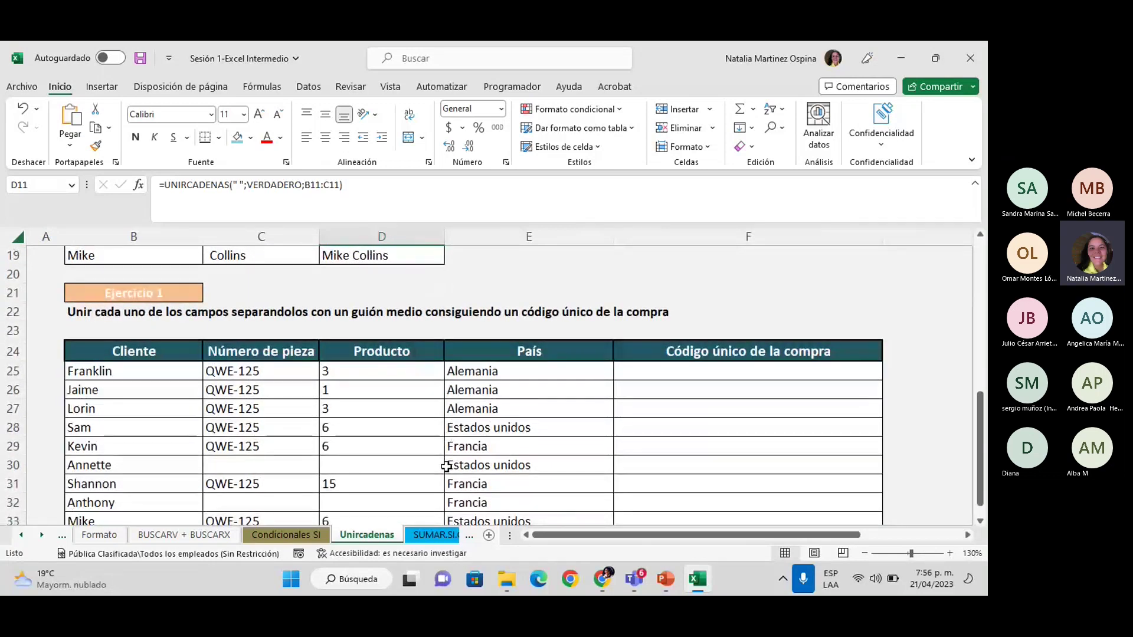
pyautogui.scroll(-1, 447, 467)
pyautogui.scroll(2, 446, 467)
pyautogui.scroll(-2, 446, 468)
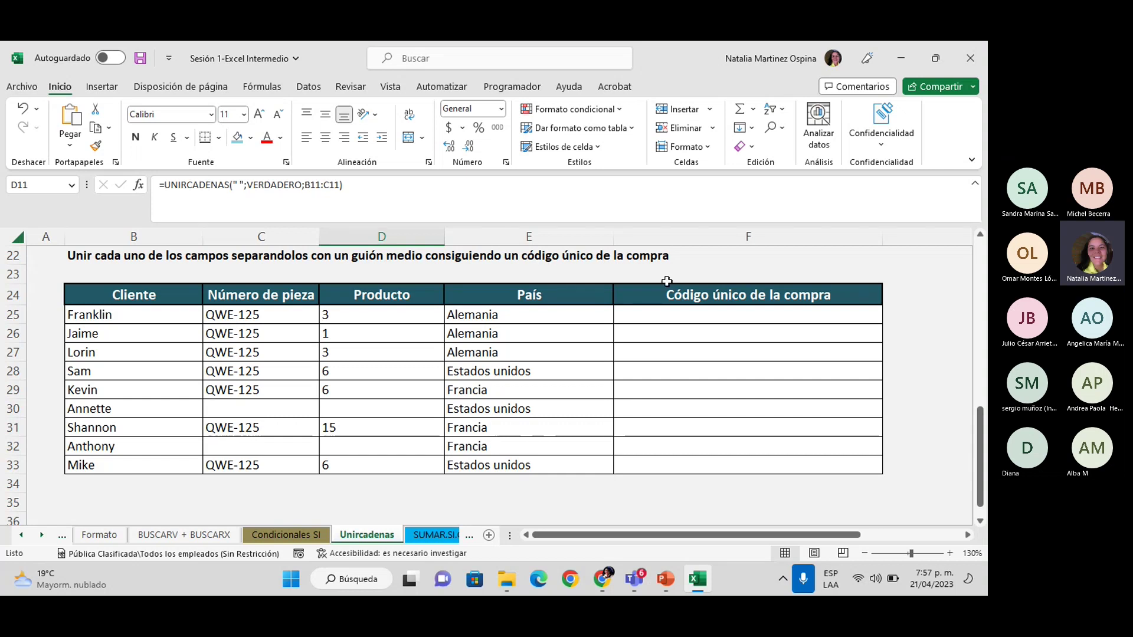
pyautogui.click(682, 315)
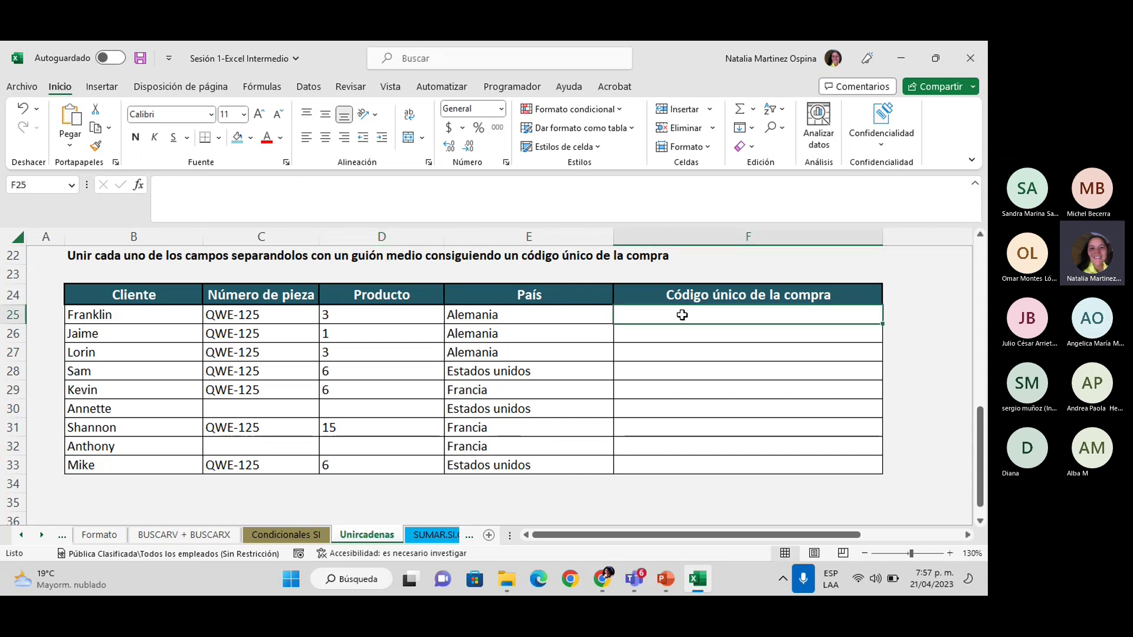
pyautogui.click(175, 236)
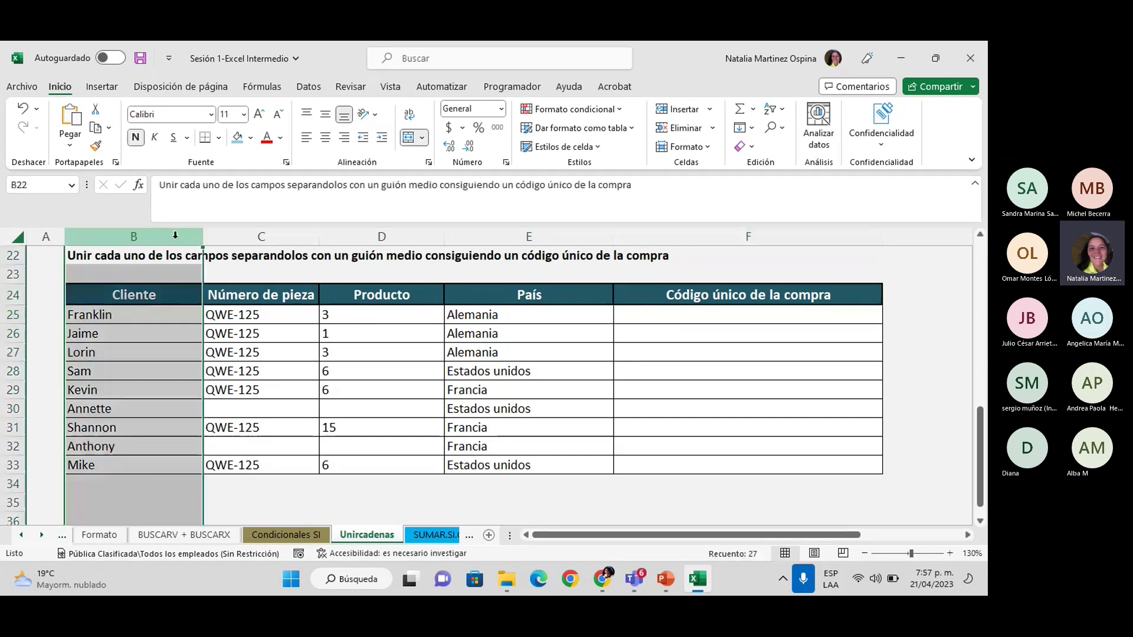
pyautogui.click(266, 236)
pyautogui.click(375, 236)
pyautogui.click(473, 236)
pyautogui.click(662, 320)
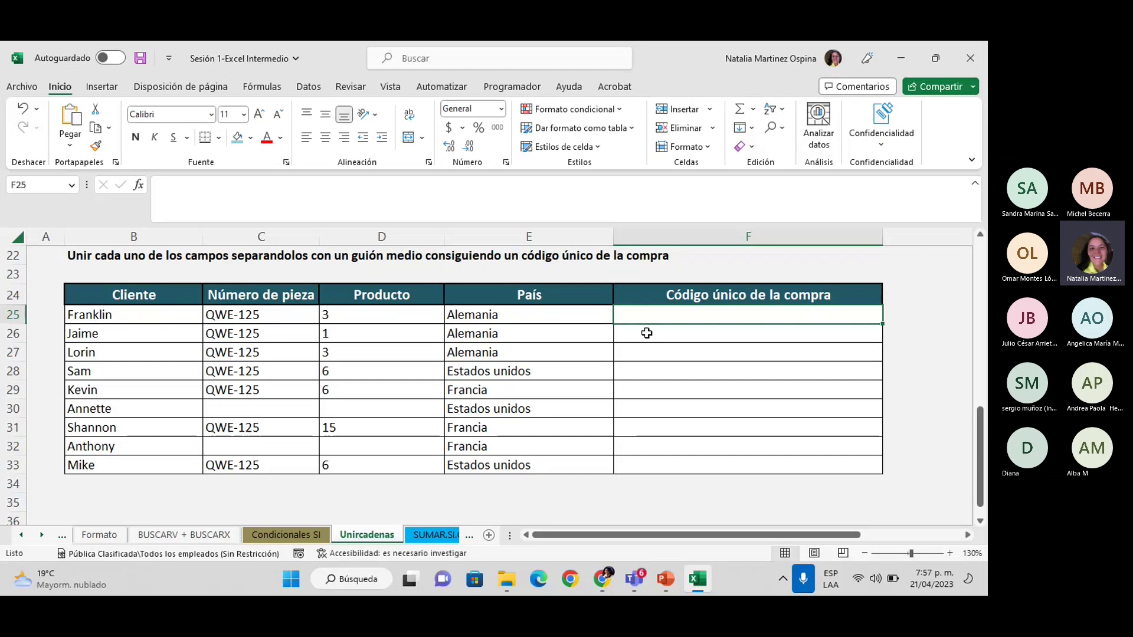
# Begin a CONCAT formula in F25 with B25 as the first text, followed by a "-" separator.
pyautogui.doubleClick(682, 315)
pyautogui.write('=CONCAT(')
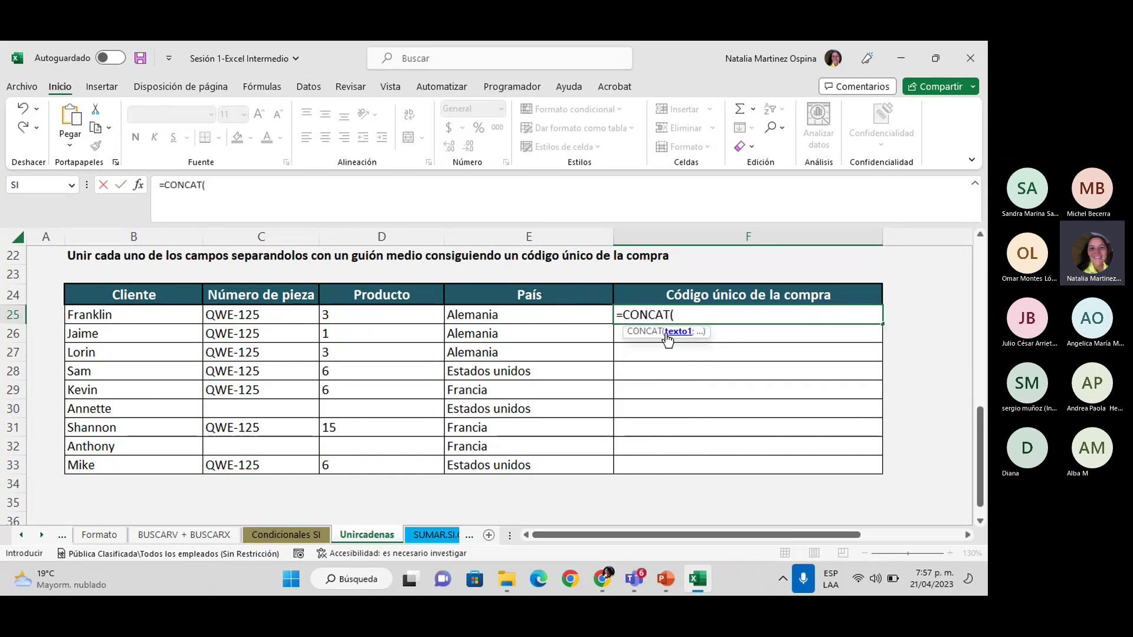
pyautogui.click(172, 319)
pyautogui.write(';')
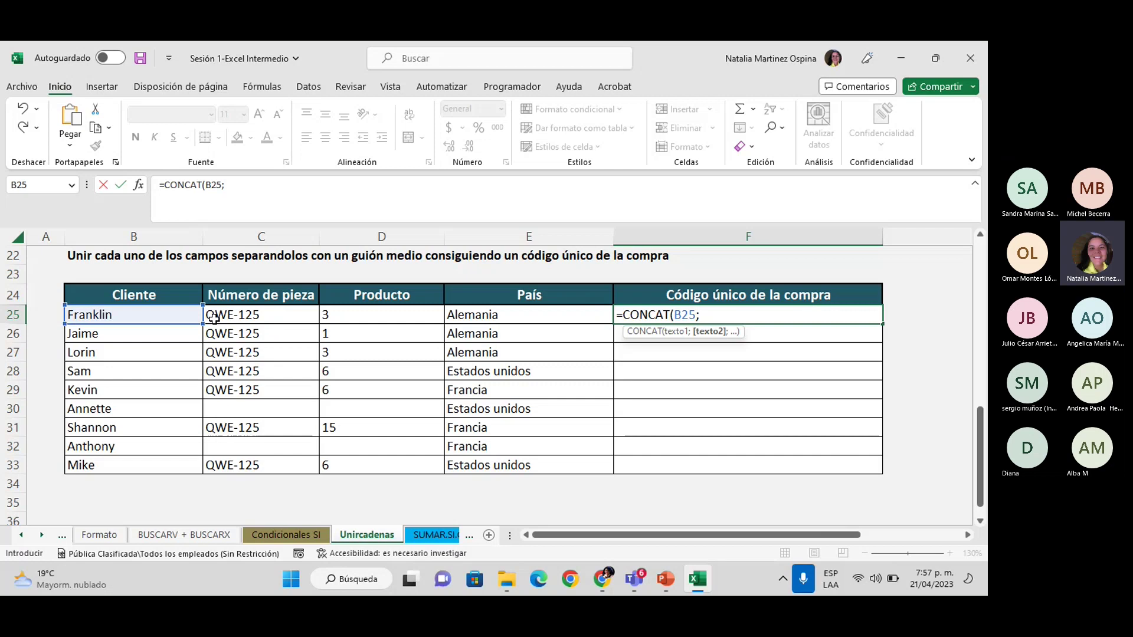
pyautogui.write('"')
pyautogui.write('_')
pyautogui.press('BackSpace')
pyautogui.write('-";')
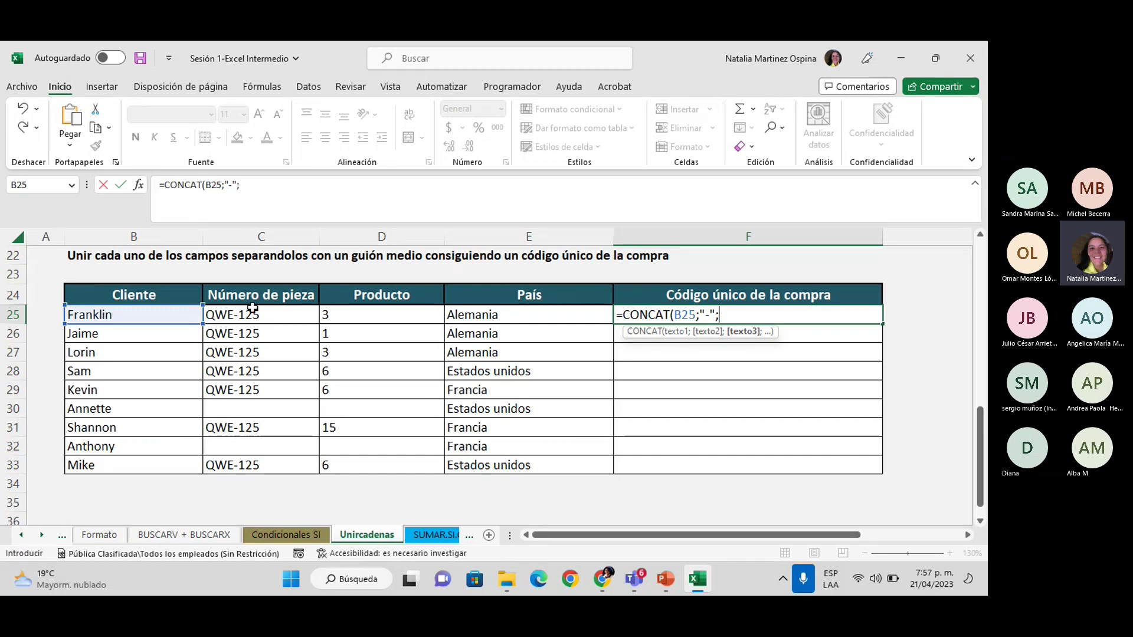
# Add C25 and D25 to the CONCAT formula in F25, each followed by a "-" separator.
pyautogui.click(243, 314)
pyautogui.write(';')
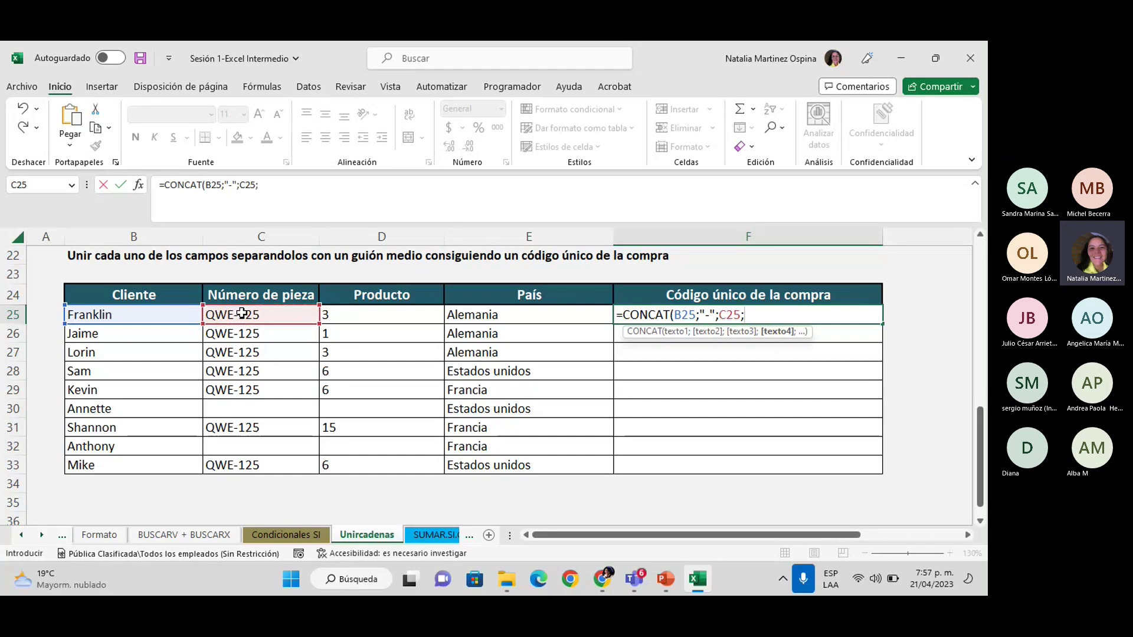
pyautogui.write('"-";')
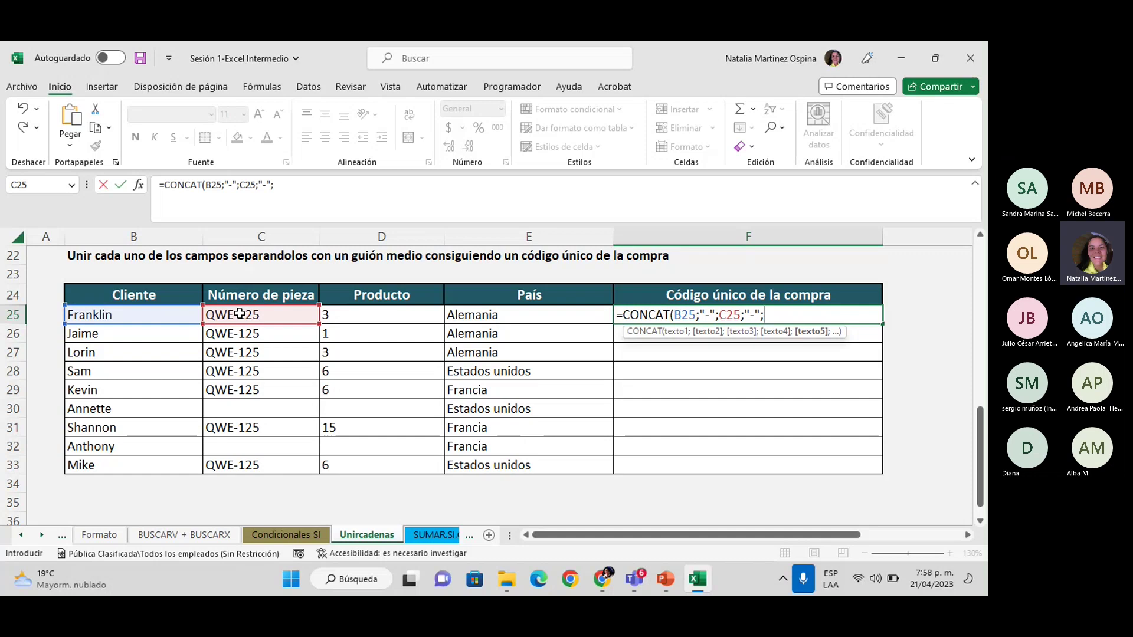
pyautogui.click(350, 314)
pyautogui.write(';')
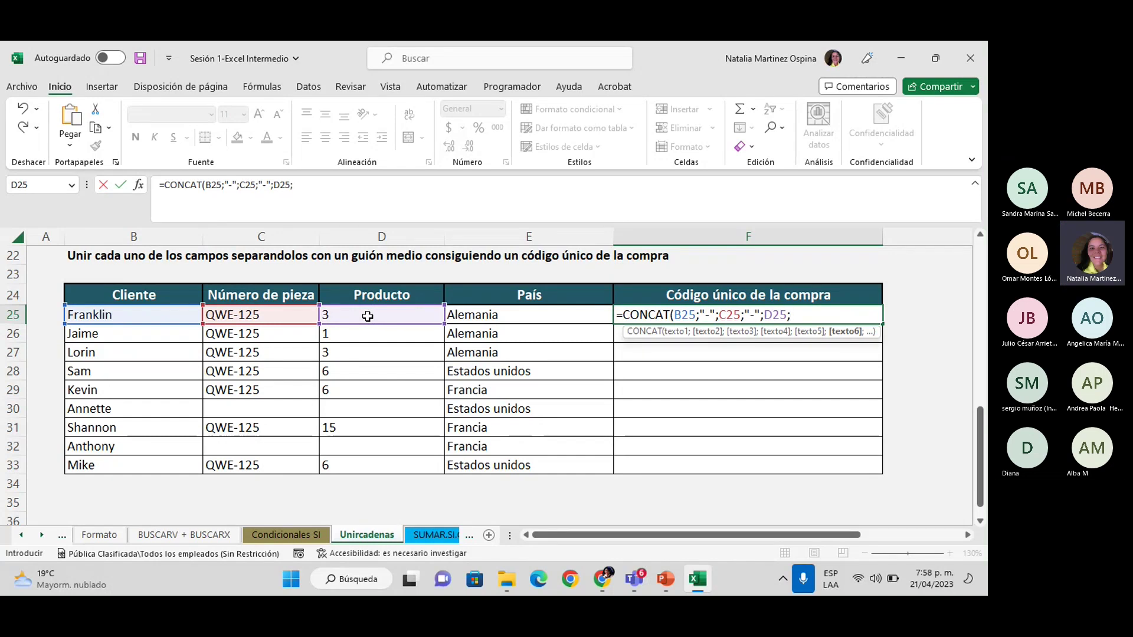
pyautogui.write('"-";')
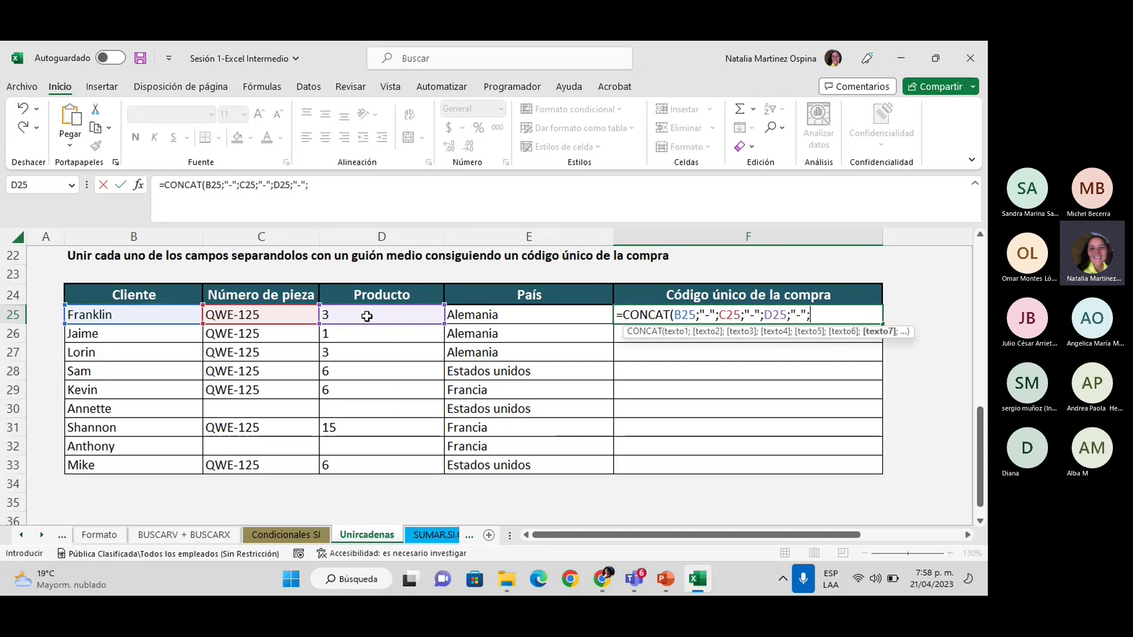
# Finish the CONCAT formula in F25 with E25 as the final text and fill it down to F33.
pyautogui.click(463, 318)
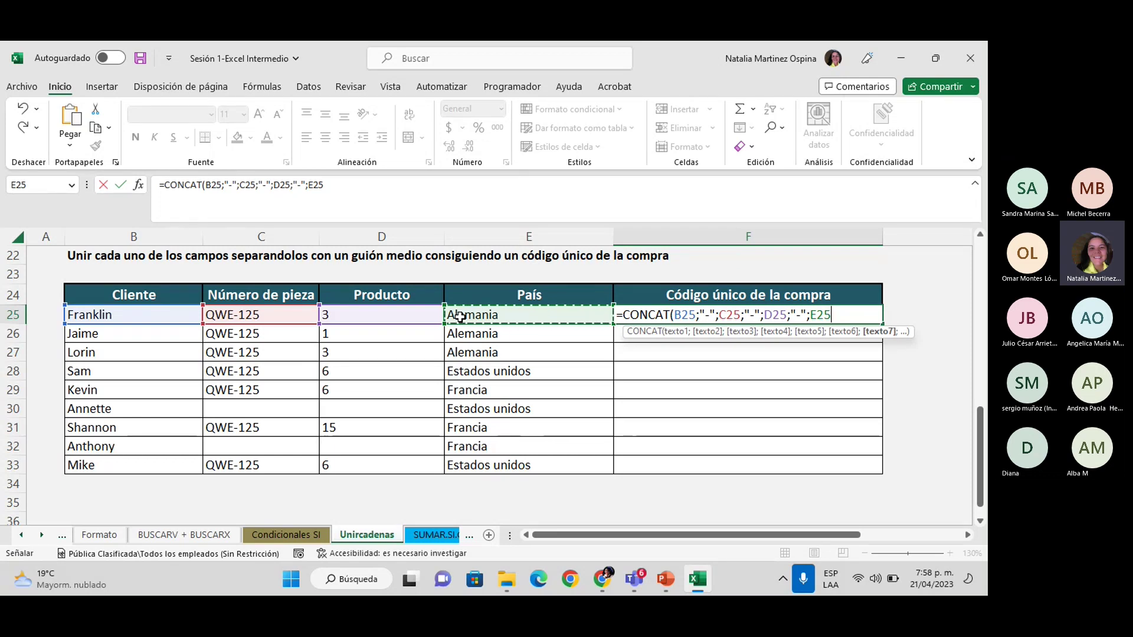
pyautogui.write(')')
pyautogui.press('Return')
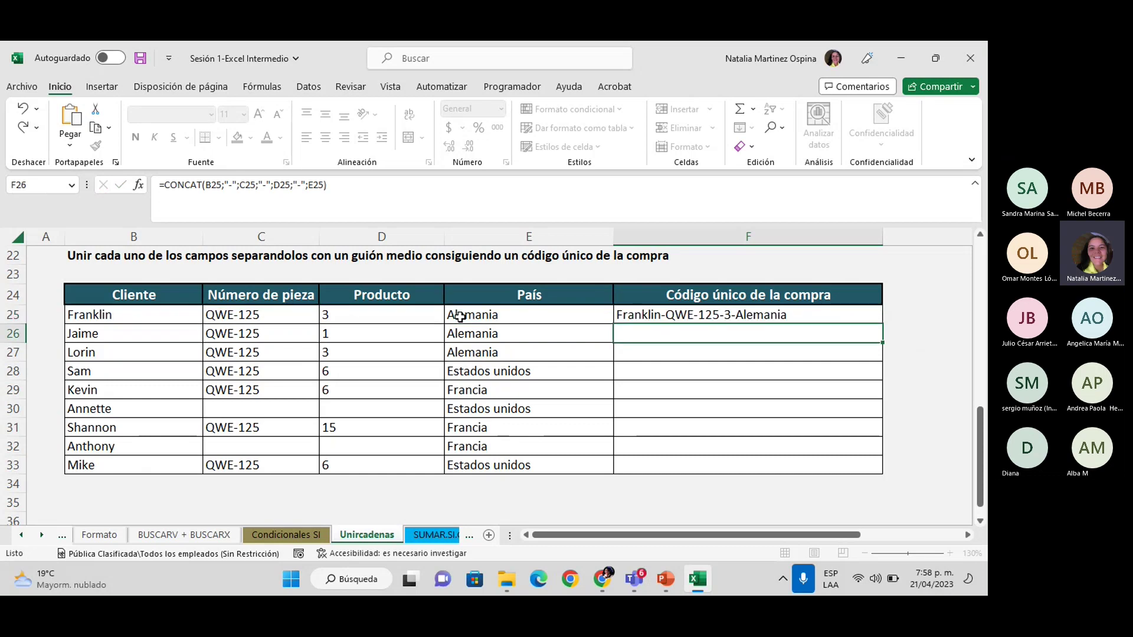
pyautogui.click(745, 309)
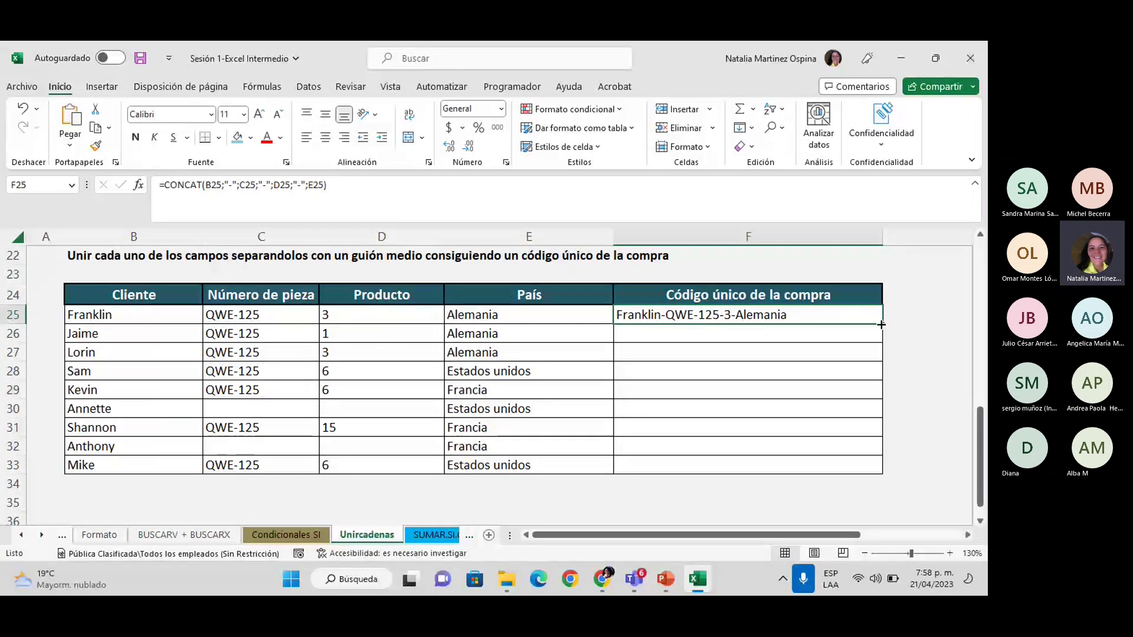
pyautogui.moveTo(860, 450); pyautogui.dragTo(862, 467)
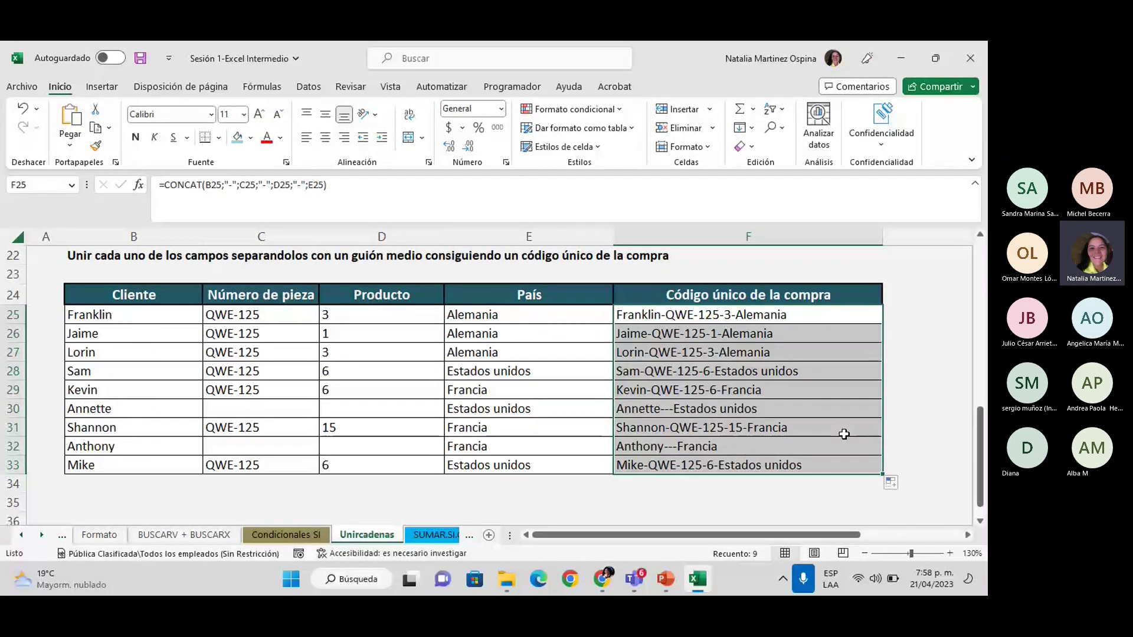
# Inspect the CONCAT formula in F30 and select its Número de pieza and Producto source cells, C30:D30.
pyautogui.click(814, 410)
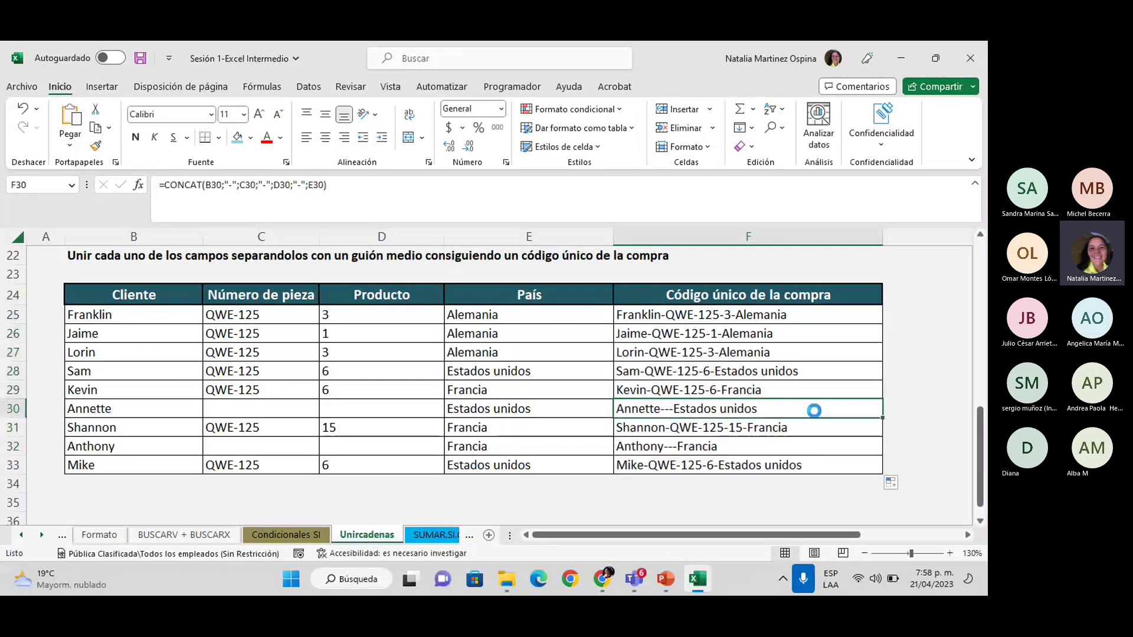
pyautogui.scroll(3, 814, 410)
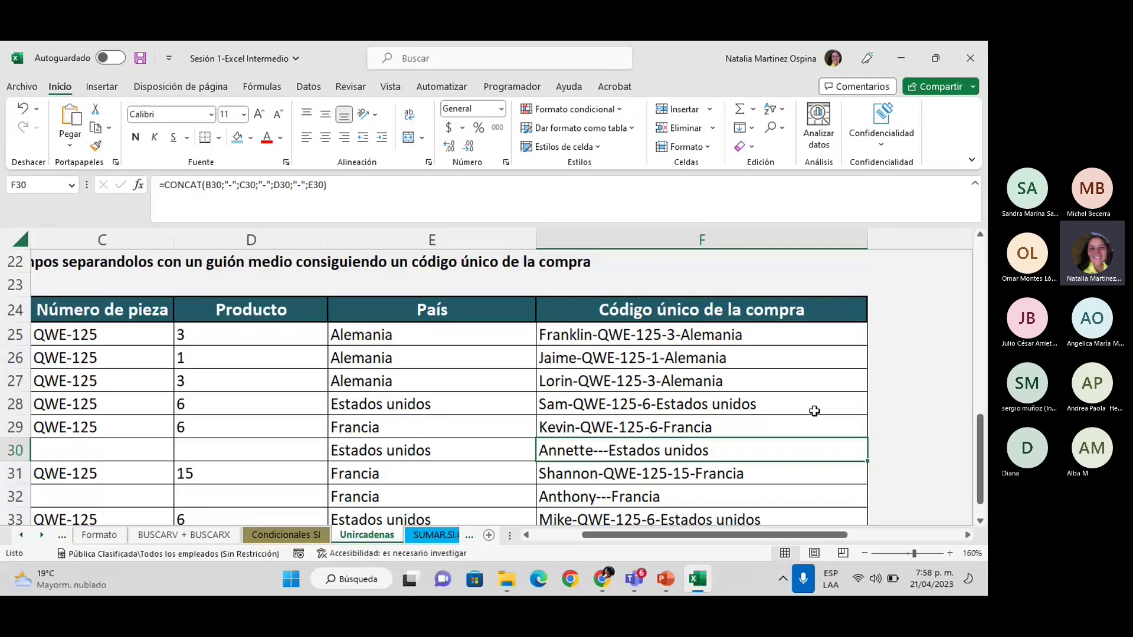
pyautogui.moveTo(734, 534); pyautogui.dragTo(705, 540)
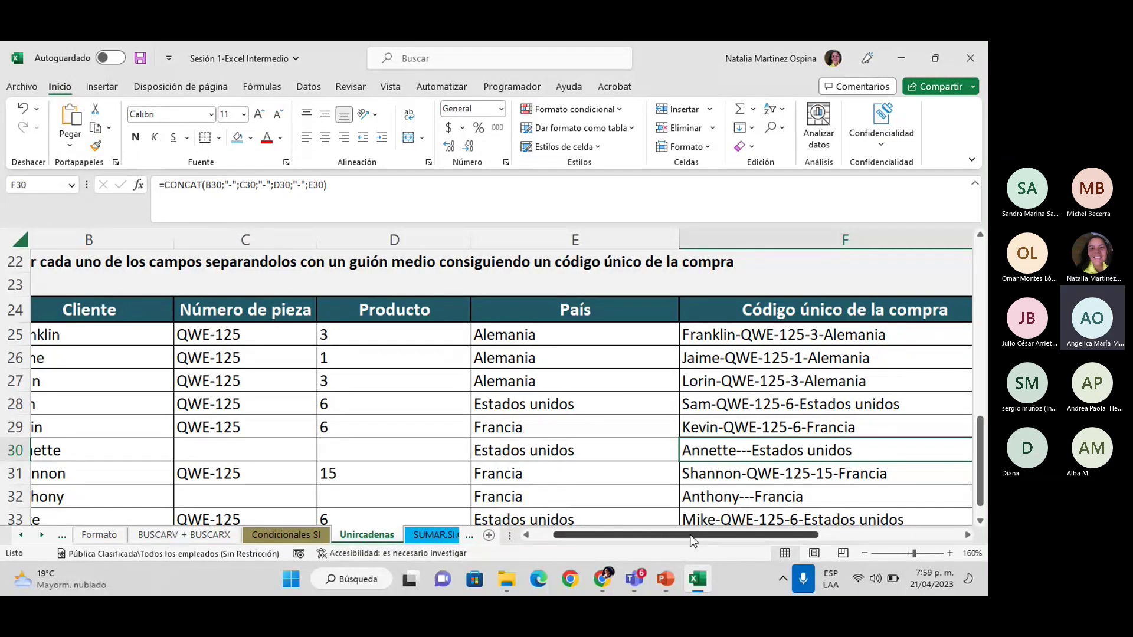
pyautogui.moveTo(690, 536); pyautogui.dragTo(670, 534)
pyautogui.moveTo(271, 453); pyautogui.dragTo(440, 452)
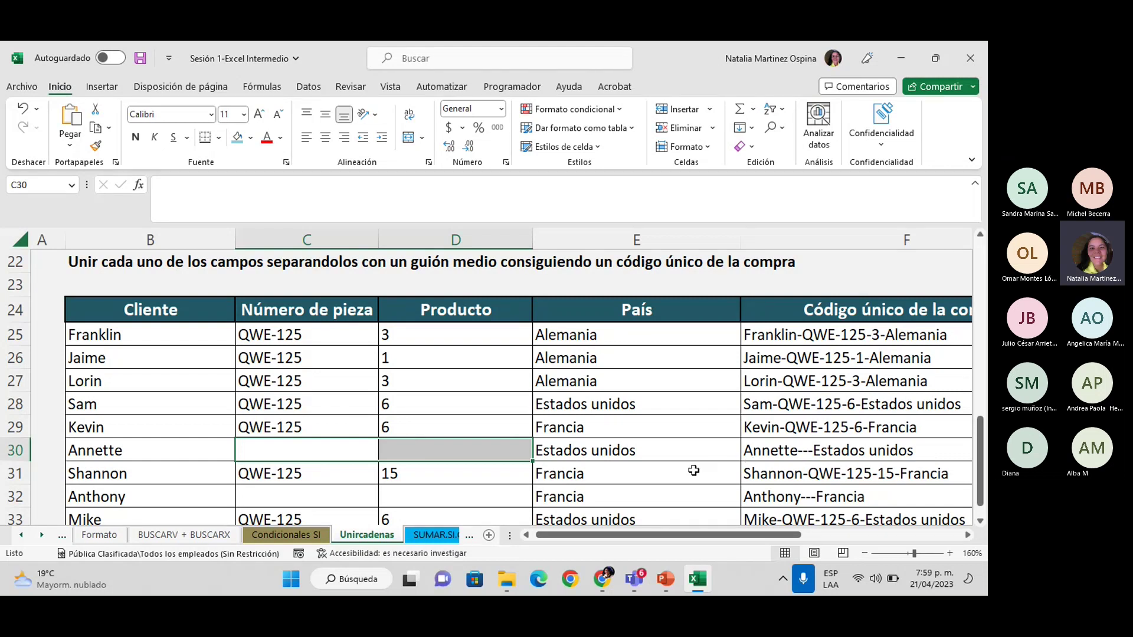
# Clear the CONCAT results from the Código único de la compra cells F25:F33.
pyautogui.scroll(-2, 692, 472)
pyautogui.scroll(2, 693, 472)
pyautogui.click(766, 459)
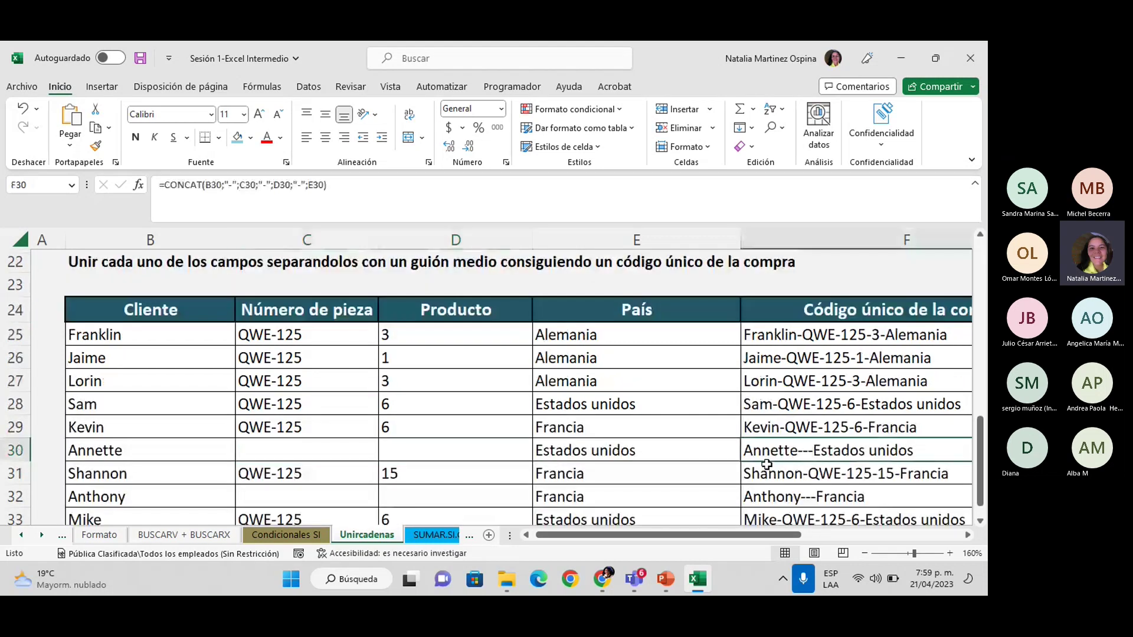
pyautogui.scroll(-1, 713, 440)
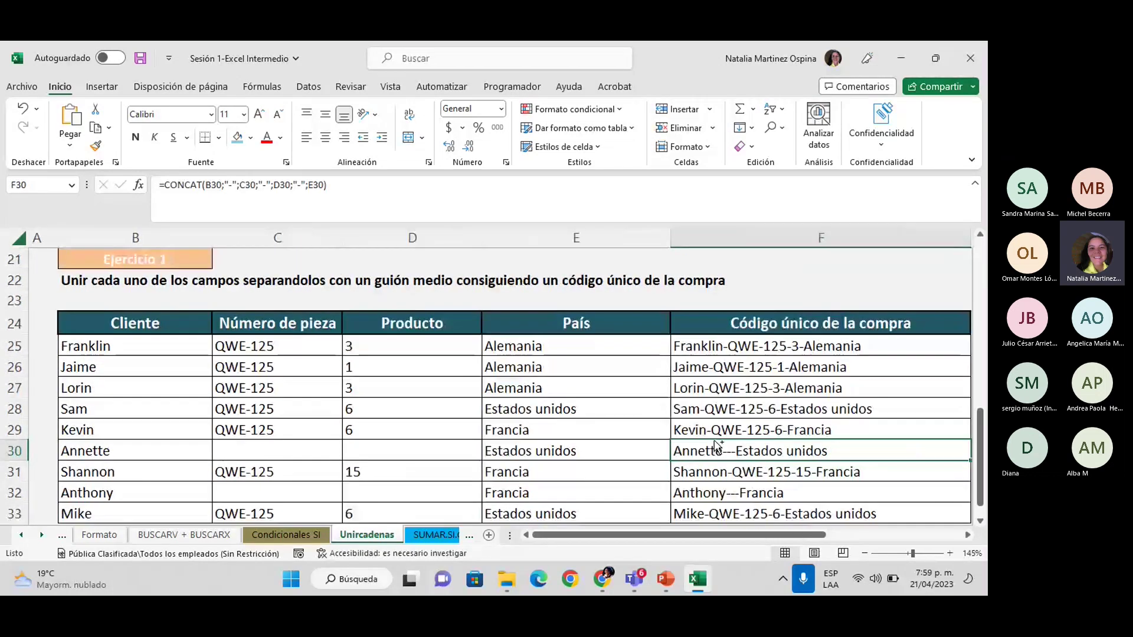
pyautogui.scroll(-1, 715, 444)
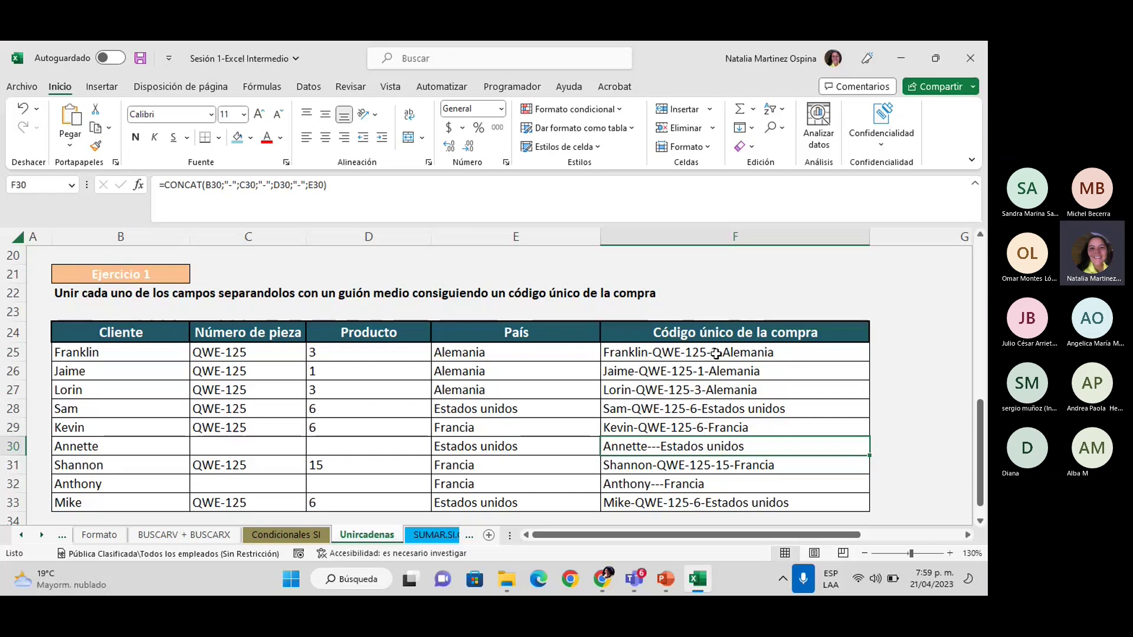
pyautogui.moveTo(715, 354); pyautogui.dragTo(728, 498)
pyautogui.press('Delete')
pyautogui.click(707, 467)
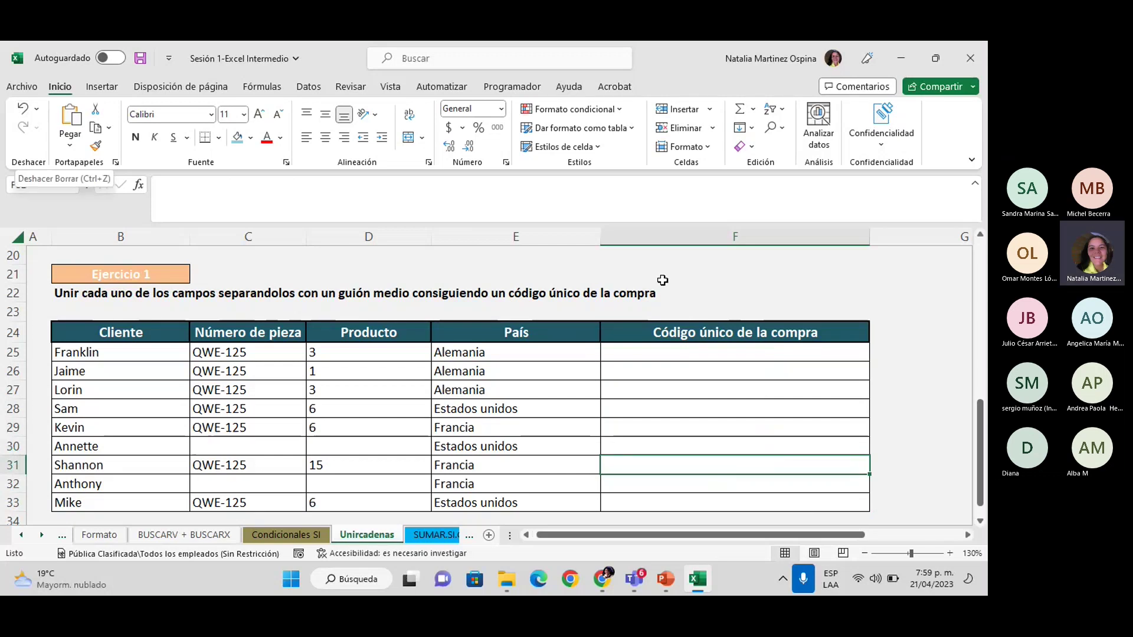
# Begin a UNIRCADENAS formula in F25 with "-" as the delimiter and VERDADERO to ignore empty cells.
pyautogui.click(650, 350)
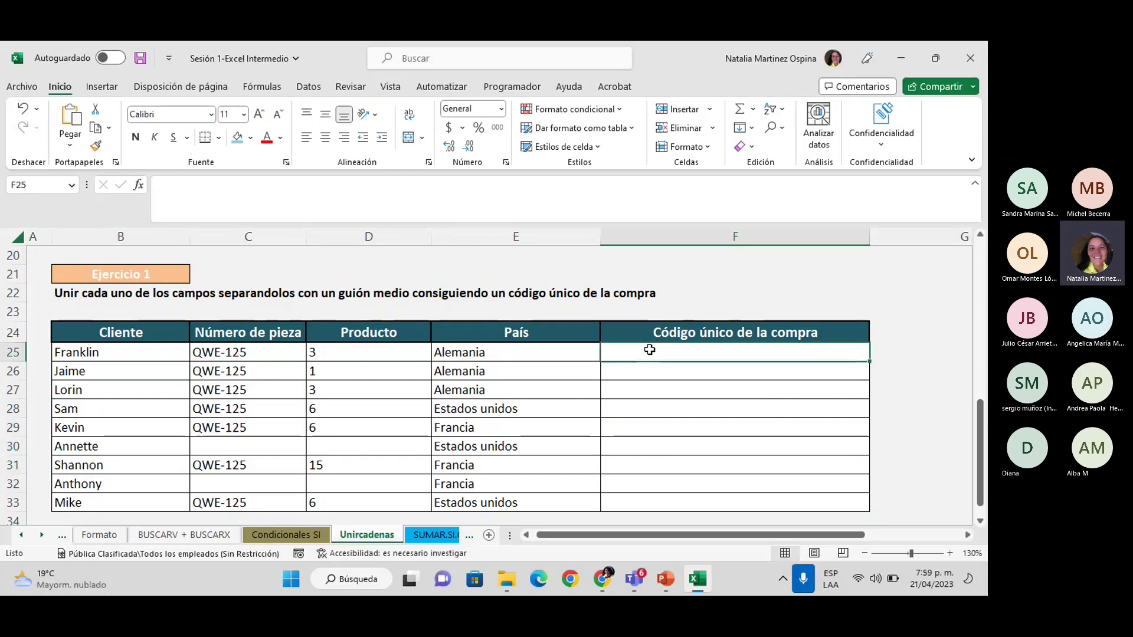
pyautogui.write('=unir')
pyautogui.press('Tab')
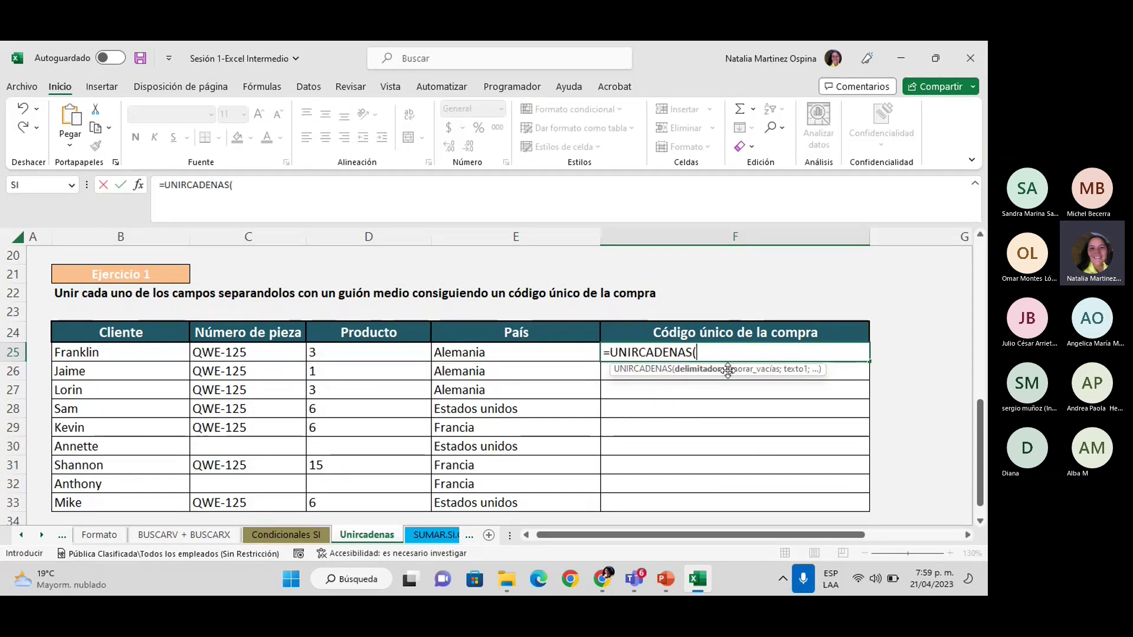
pyautogui.write('"-')
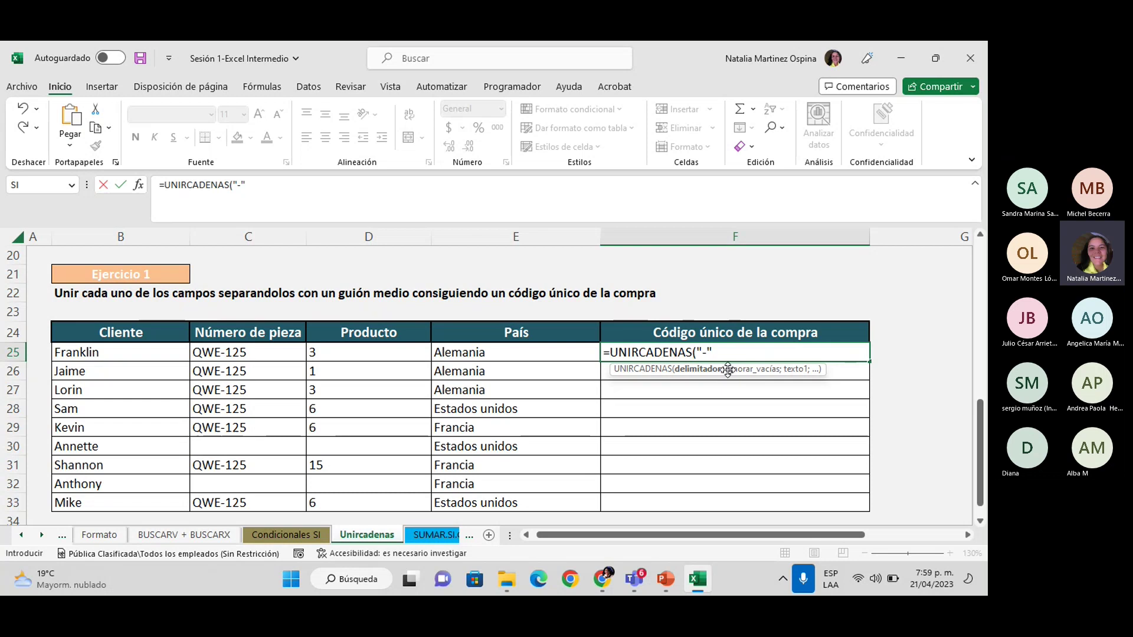
pyautogui.write(';')
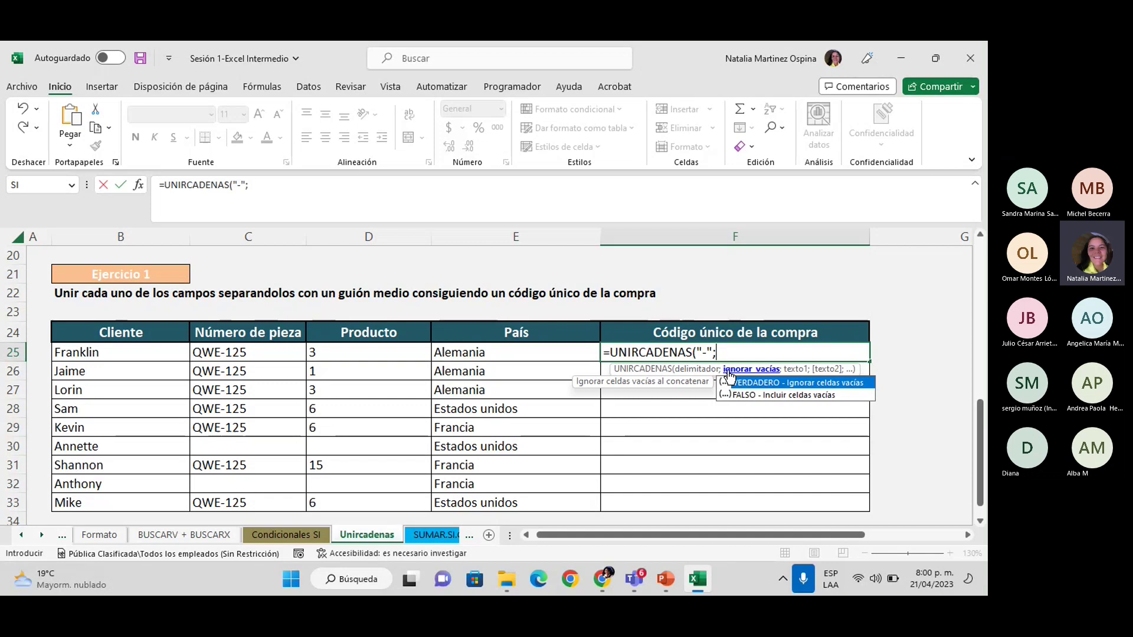
pyautogui.doubleClick(756, 384)
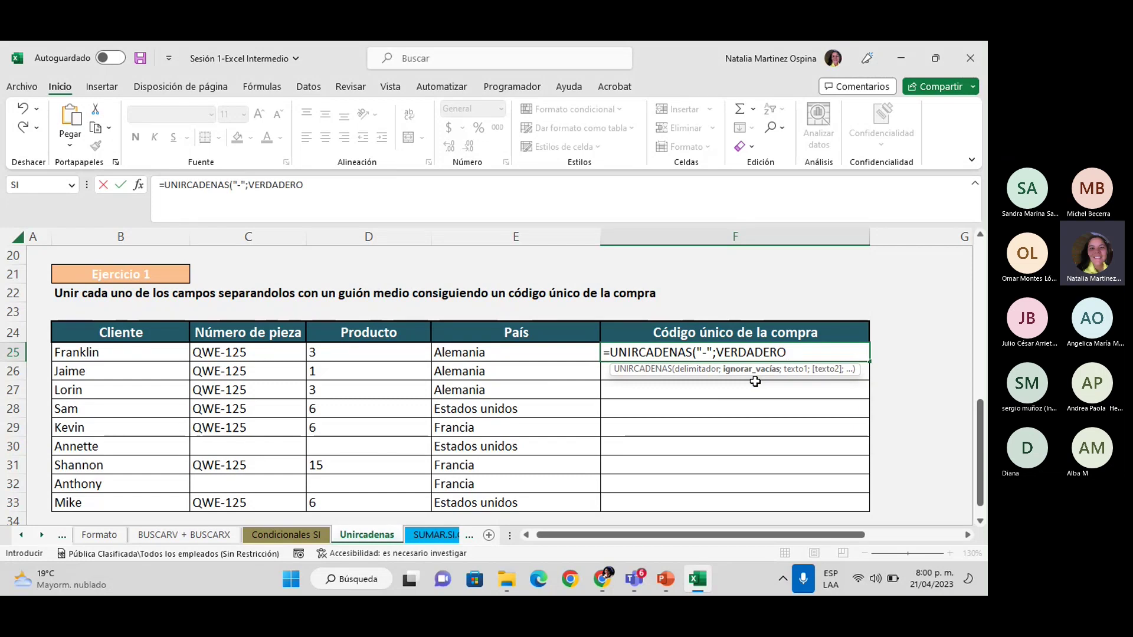
pyautogui.write(';')
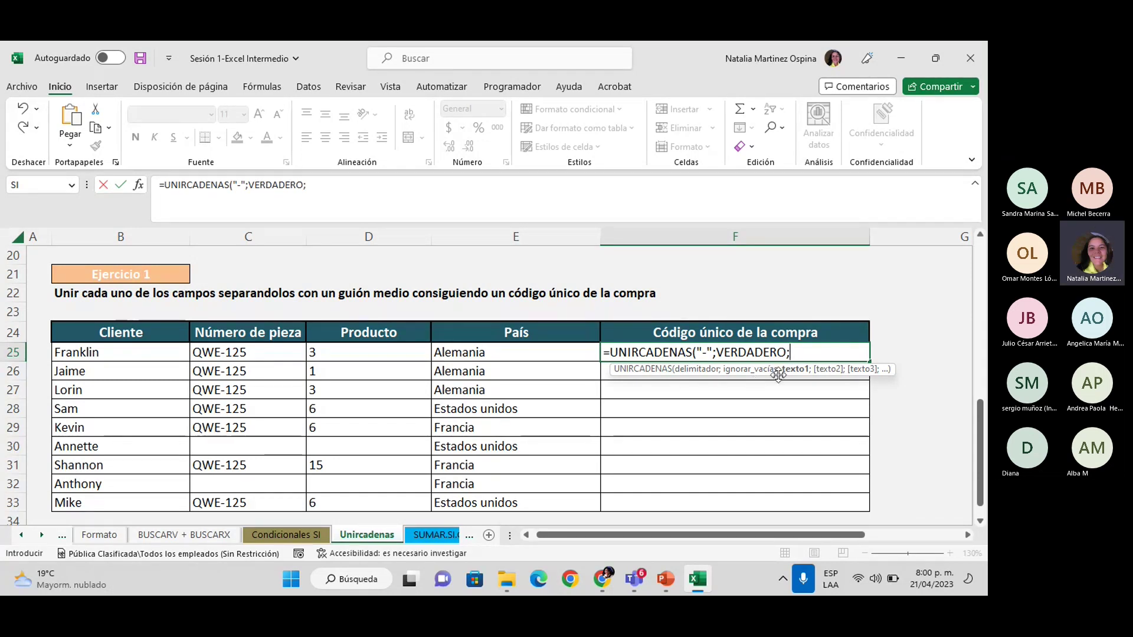
# Complete the UNIRCADENAS formula in F25 with the range B25:E25 as its text and fill it down to F33.
pyautogui.moveTo(82, 352); pyautogui.dragTo(491, 351)
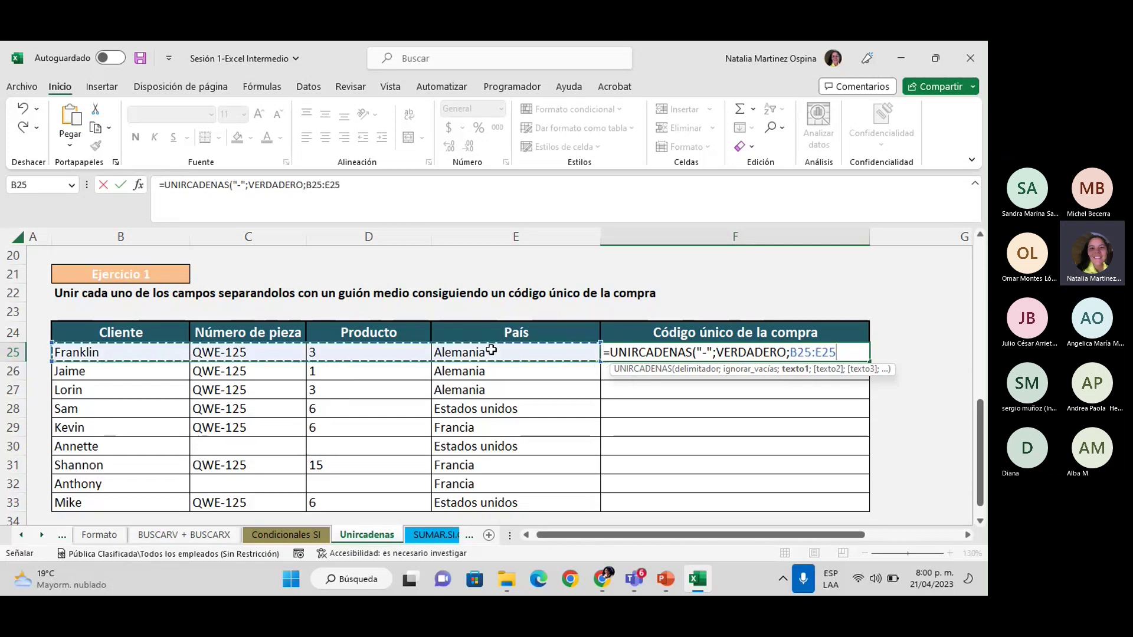
pyautogui.write(')')
pyautogui.press('Return')
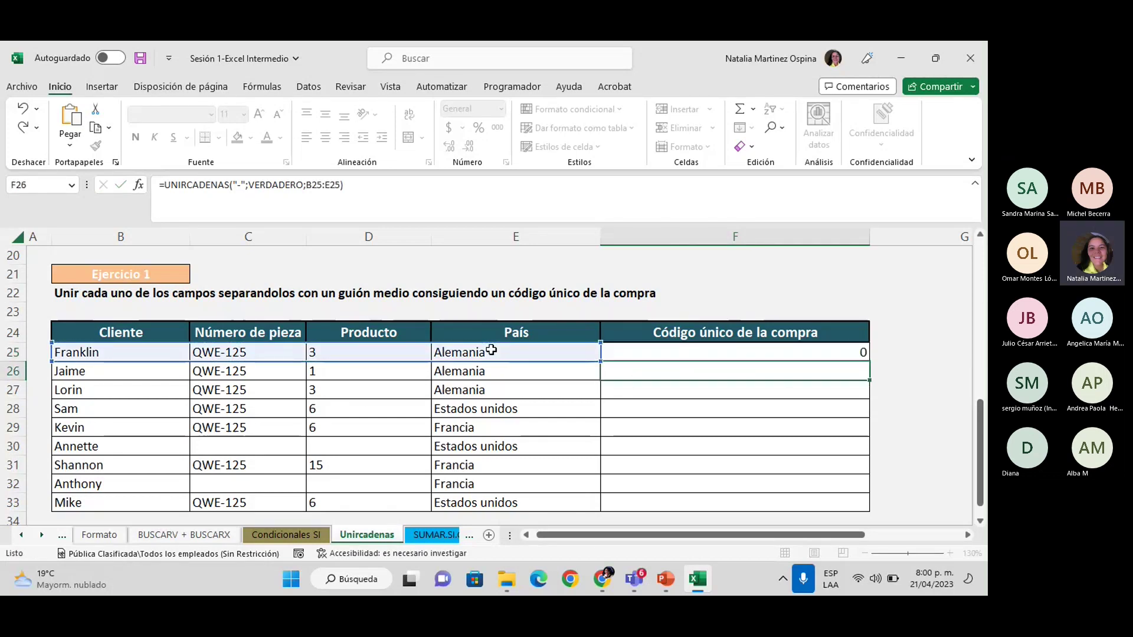
pyautogui.click(849, 353)
pyautogui.moveTo(867, 361); pyautogui.dragTo(838, 469)
pyautogui.scroll(2, 688, 418)
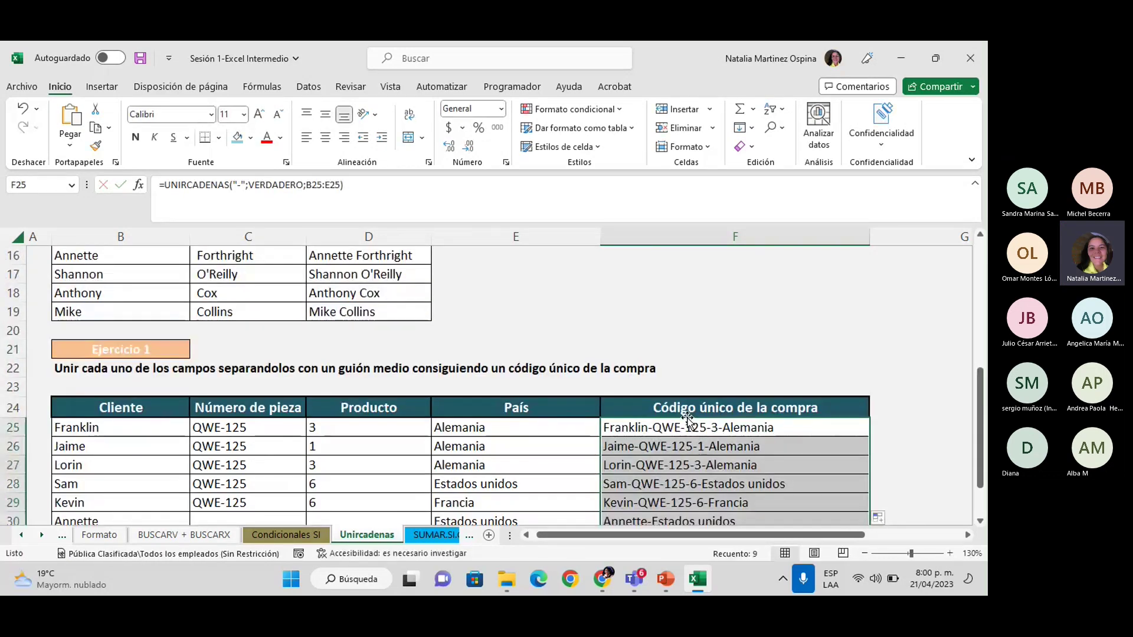
pyautogui.scroll(-3, 675, 420)
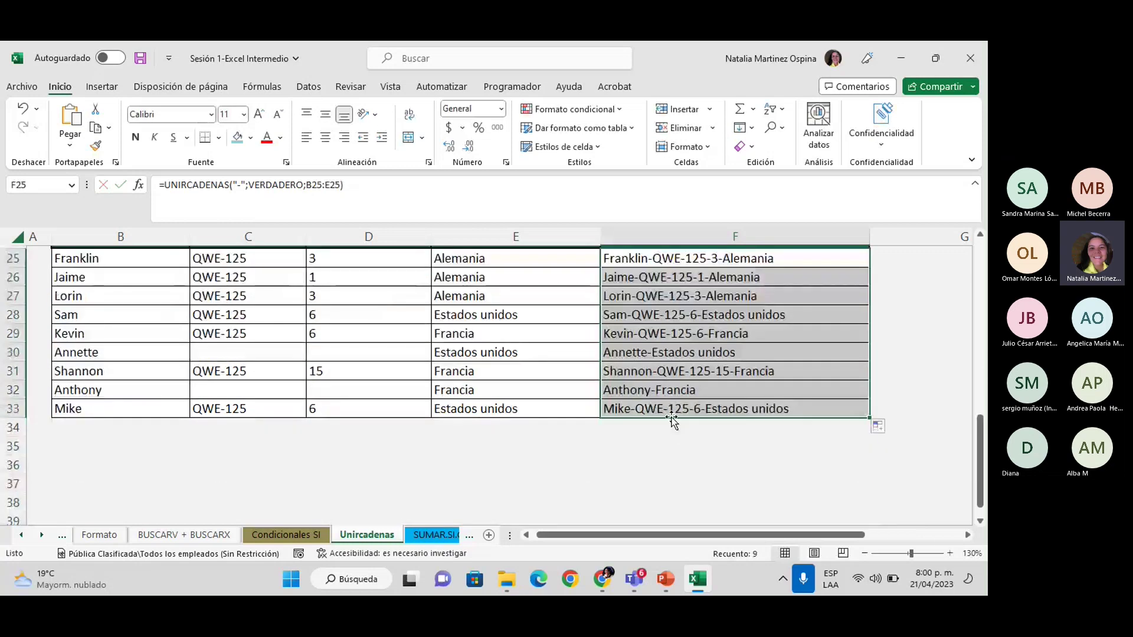
pyautogui.scroll(1, 674, 421)
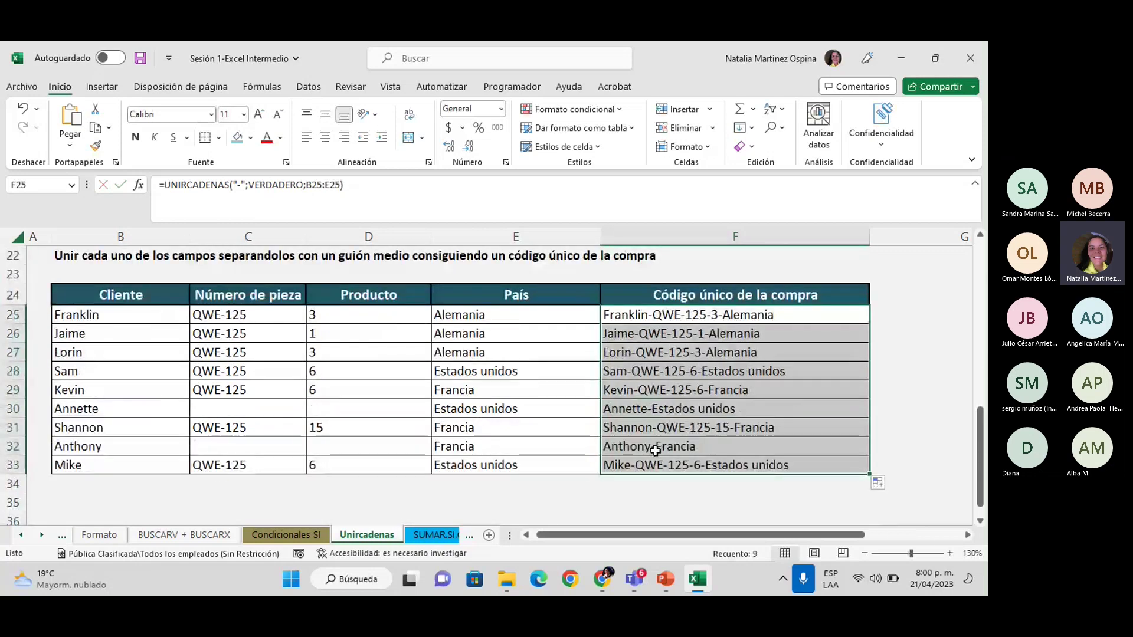
# Compare the empty Número de pieza and Producto cells in rows 30 and 32 with their joined codes in column F.
pyautogui.click(658, 439)
pyautogui.click(638, 389)
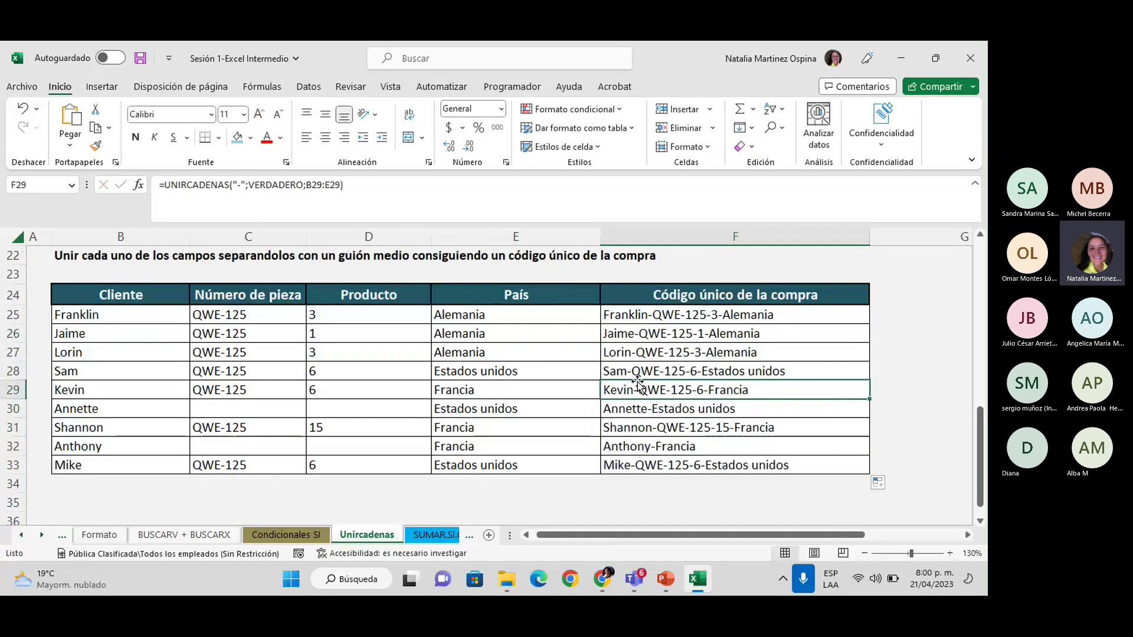
pyautogui.click(233, 409)
pyautogui.moveTo(248, 446); pyautogui.dragTo(328, 445)
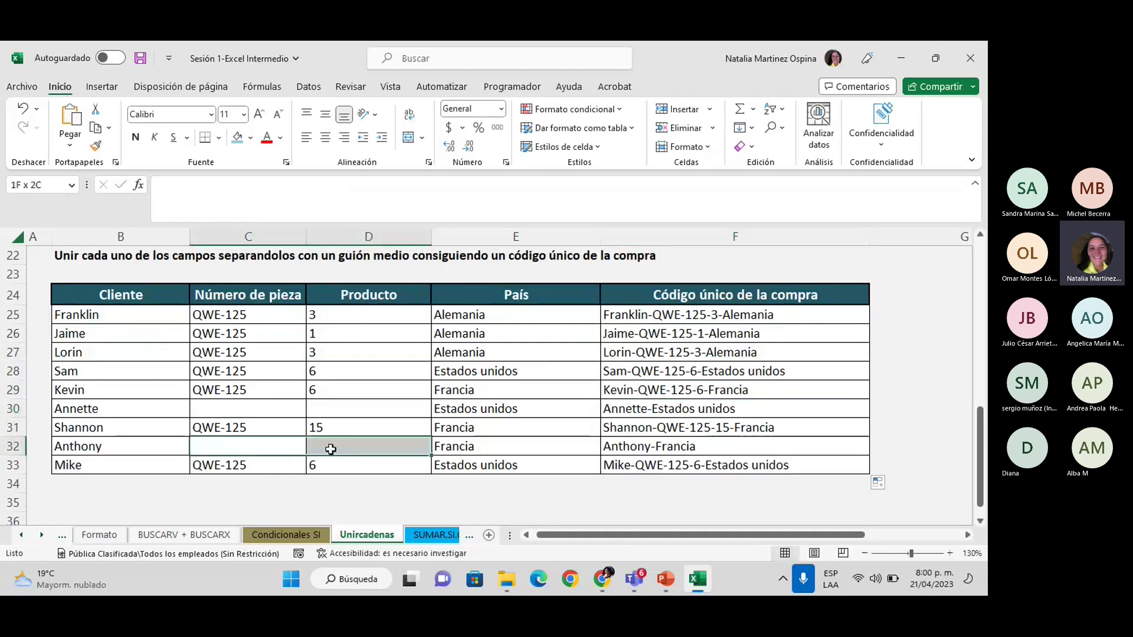
pyautogui.moveTo(265, 405); pyautogui.dragTo(342, 406)
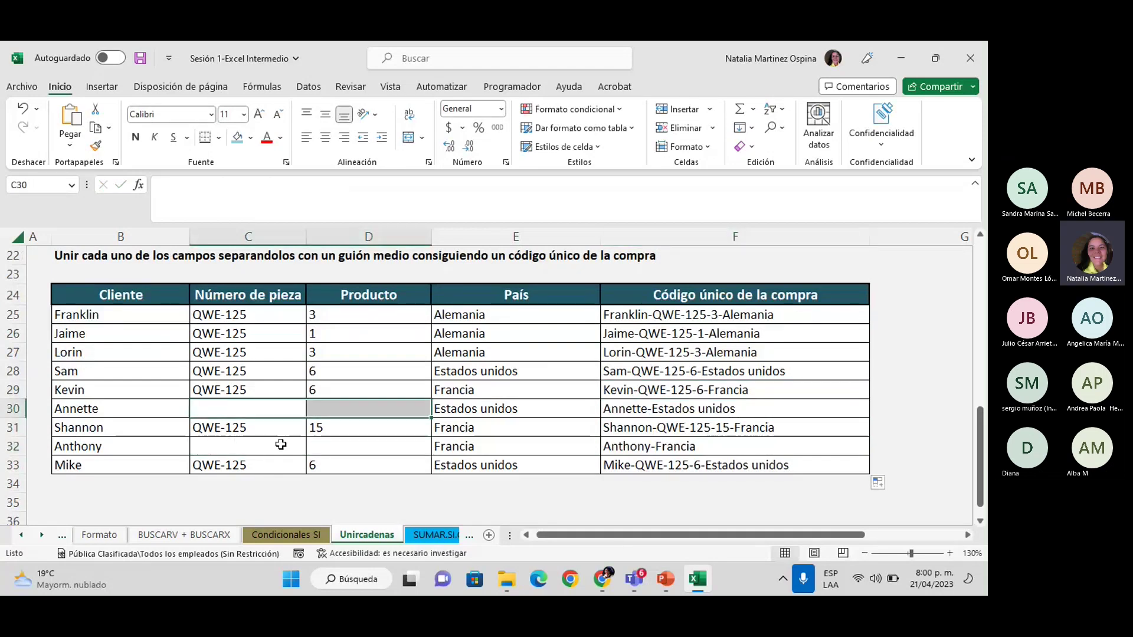
pyautogui.moveTo(278, 443); pyautogui.dragTo(315, 447)
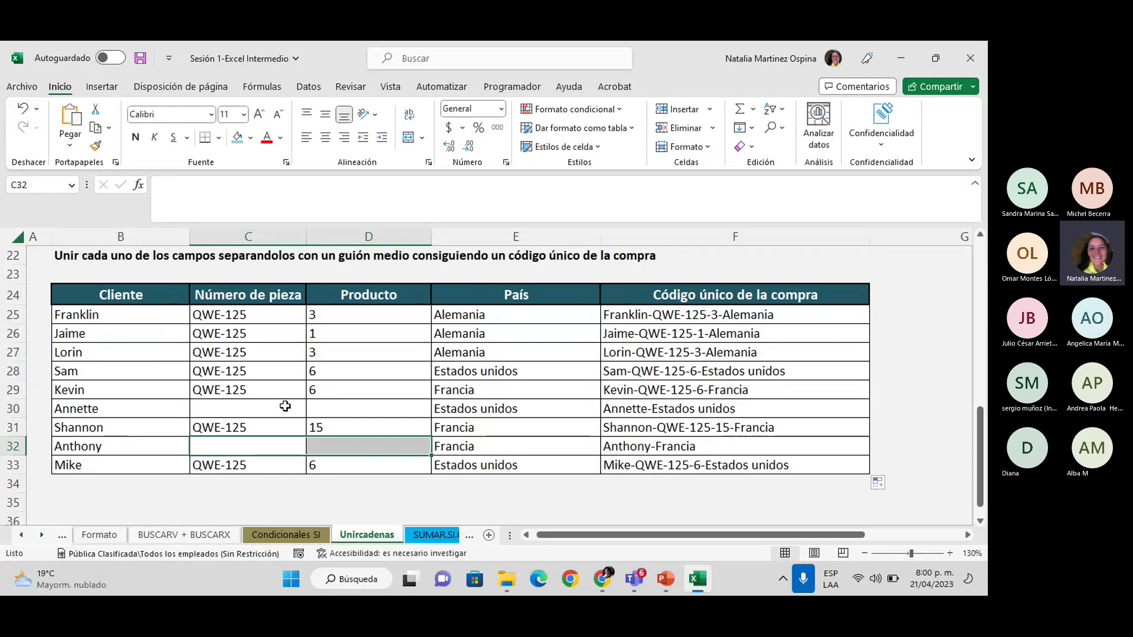
pyautogui.moveTo(286, 407); pyautogui.dragTo(342, 413)
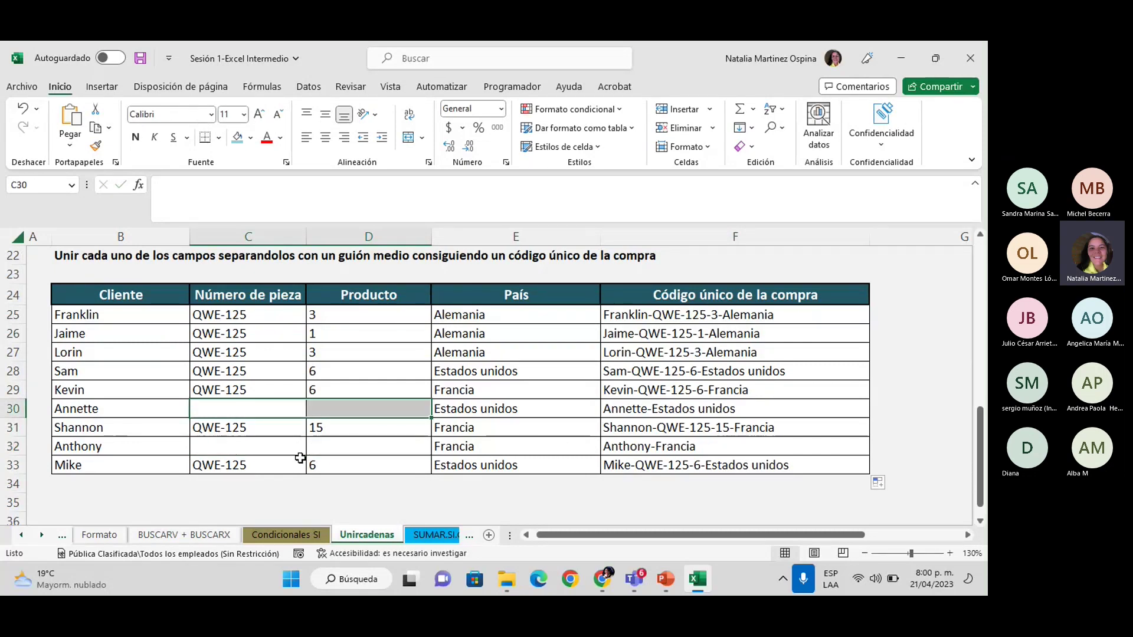
pyautogui.moveTo(300, 455); pyautogui.dragTo(342, 446)
pyautogui.click(696, 442)
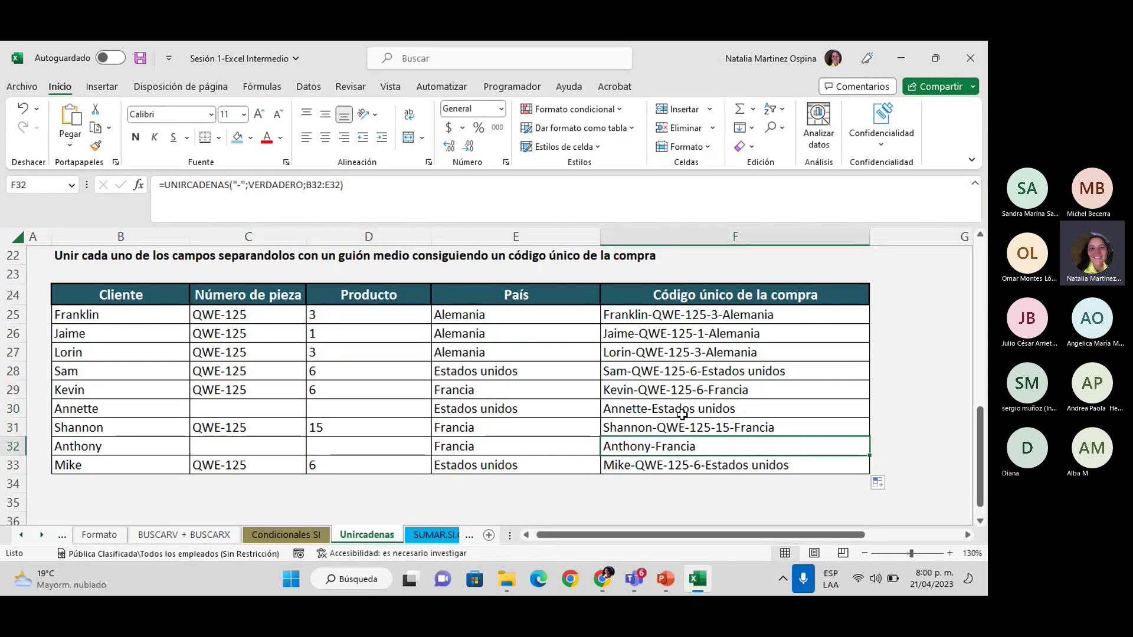
# Change the ignore-empty argument of the UNIRCADENAS formula in F30 to FALSO so empty cells are included.
pyautogui.click(682, 413)
pyautogui.moveTo(304, 184); pyautogui.dragTo(249, 188)
pyautogui.write('F')
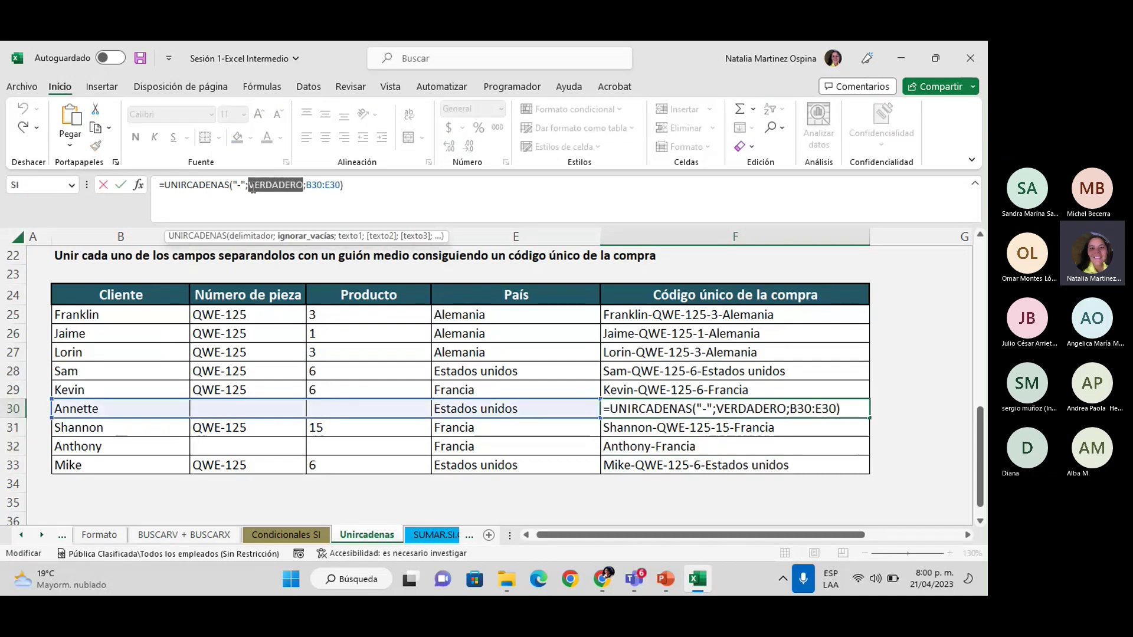
pyautogui.write('ALSO')
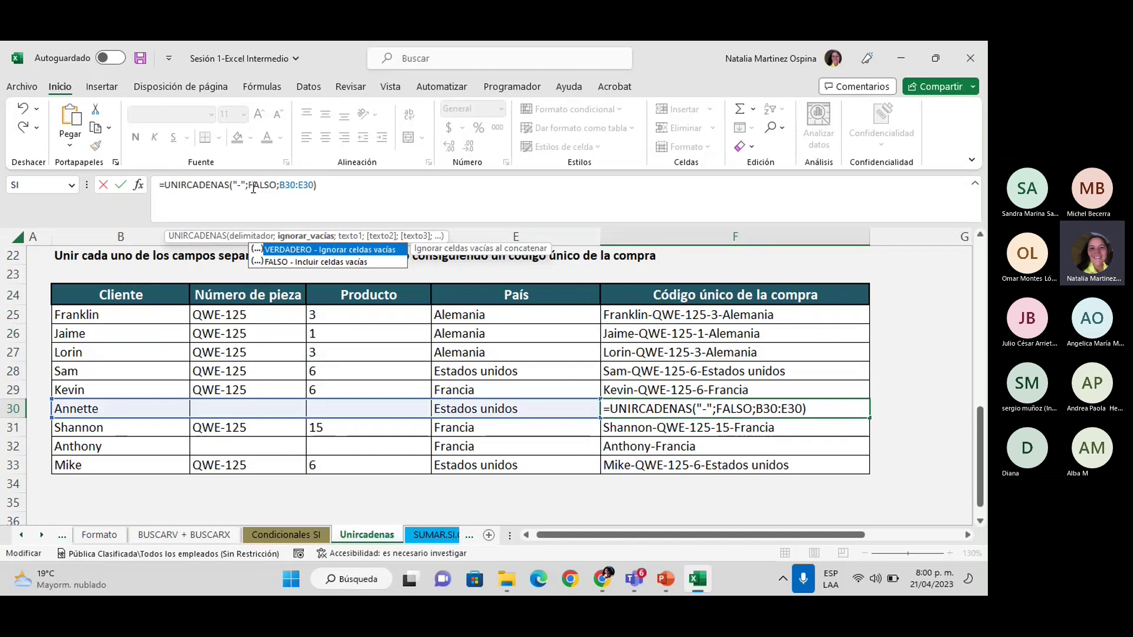
pyautogui.doubleClick(295, 262)
pyautogui.press('Return')
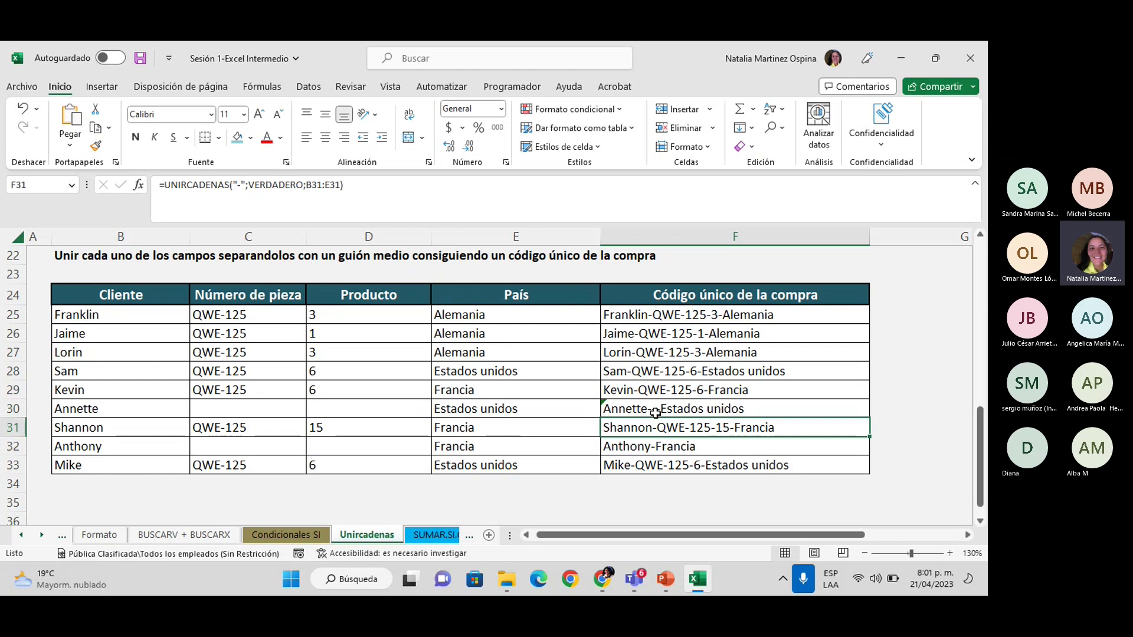
# Resolve the inconsistent formula in F30 by copying the formula from the cell above.
pyautogui.click(711, 408)
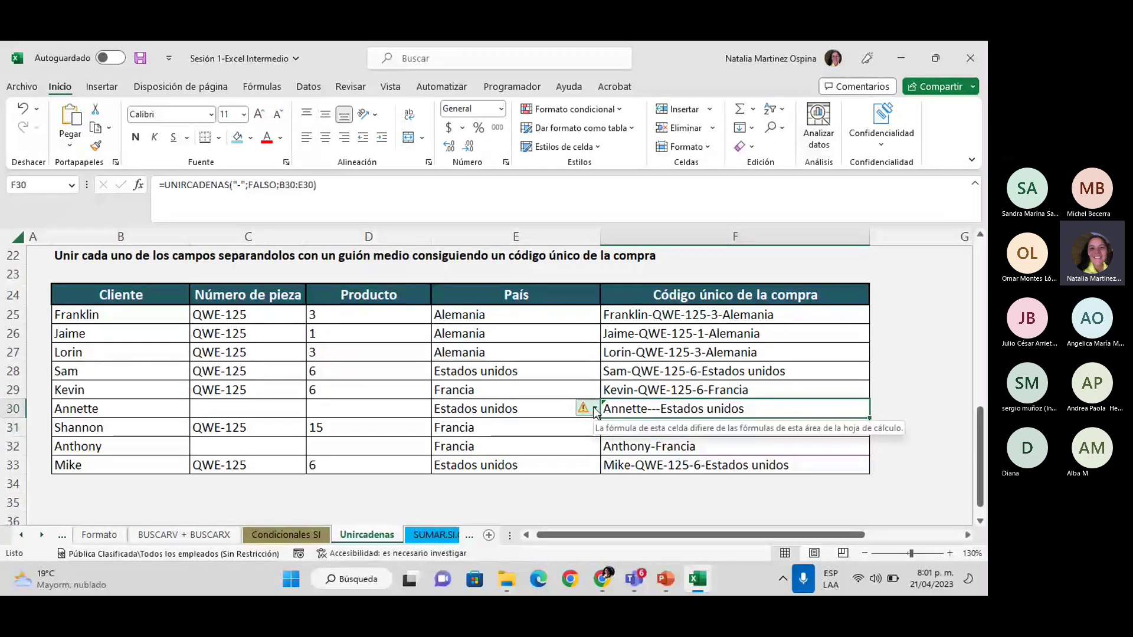
pyautogui.click(595, 410)
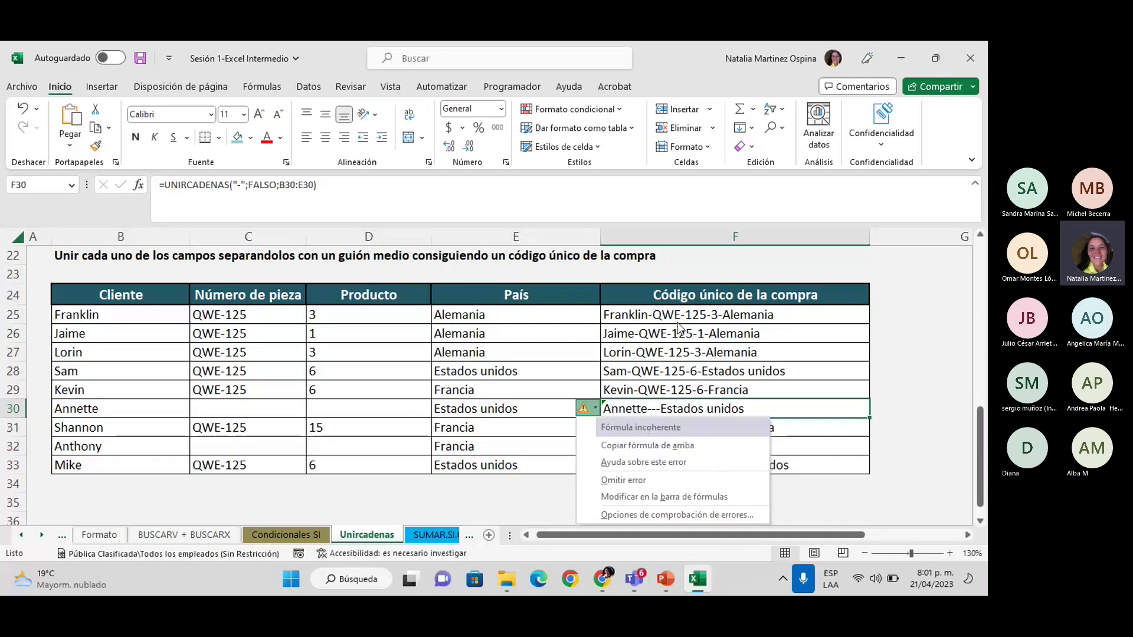
pyautogui.click(642, 447)
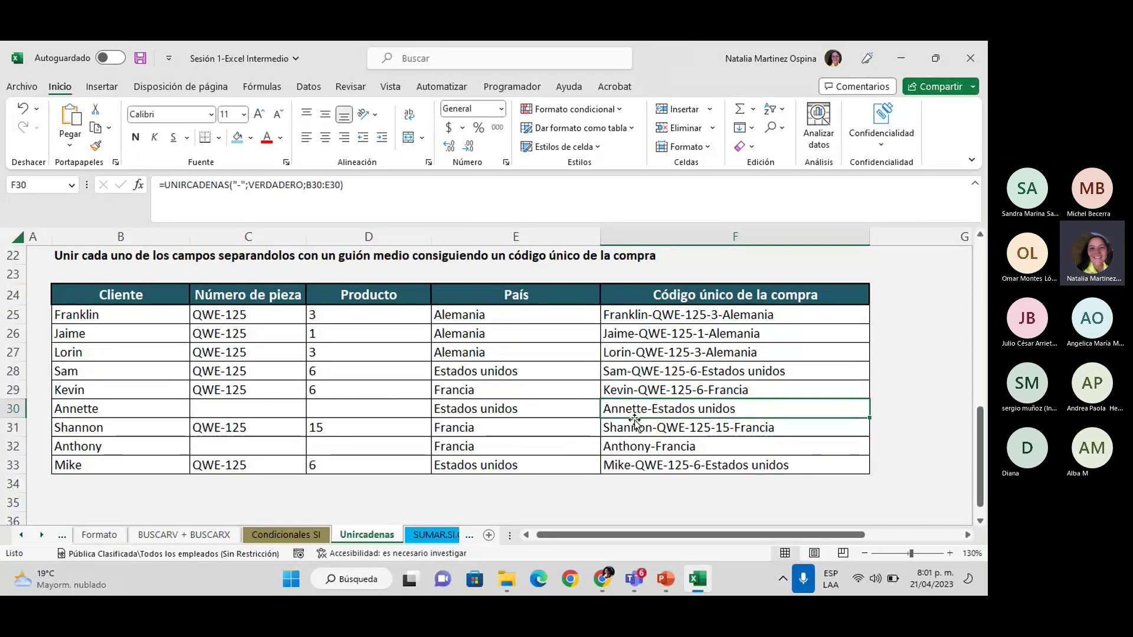
# Review the UNIRCADENAS formulas in column F, the list of text-joining methods and the Nombre completo table.
pyautogui.click(652, 390)
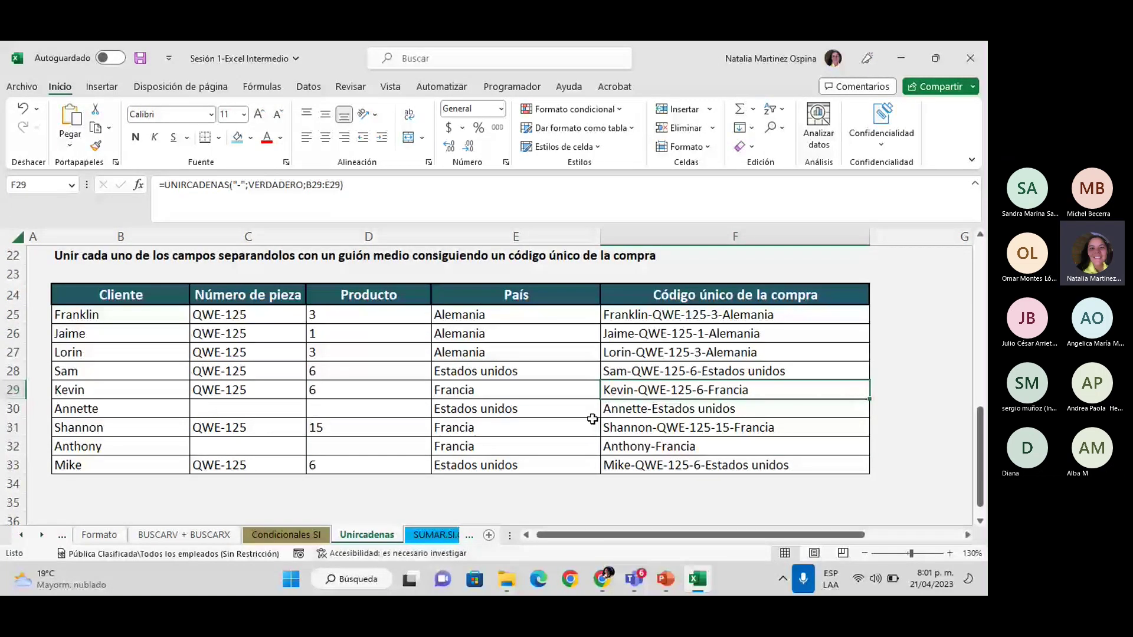
pyautogui.scroll(7, 592, 419)
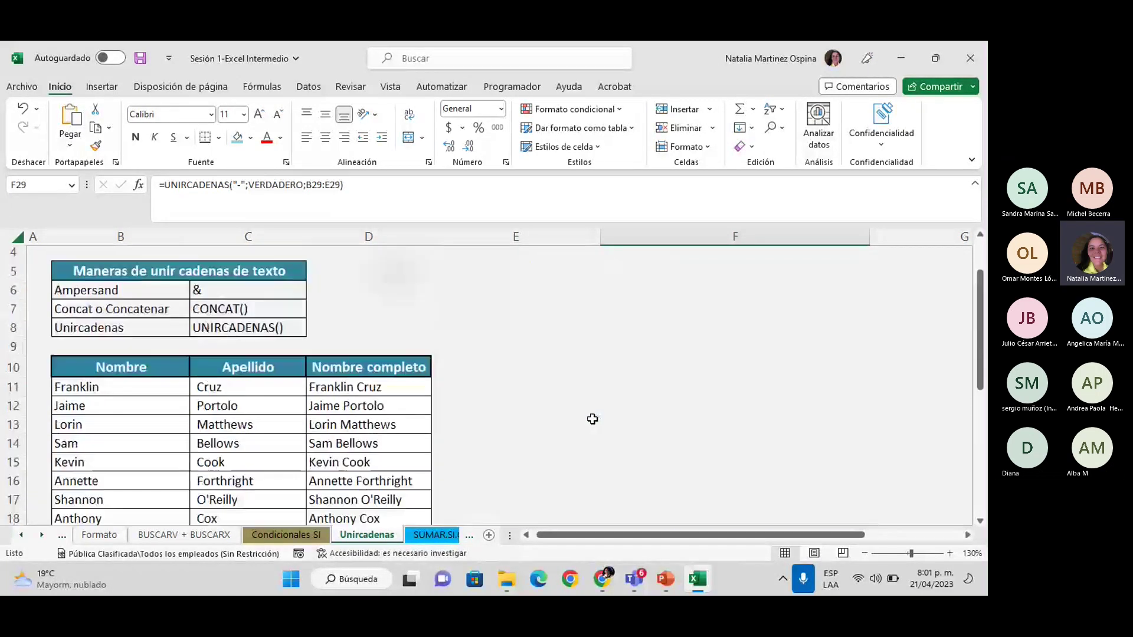
pyautogui.scroll(-1, 592, 419)
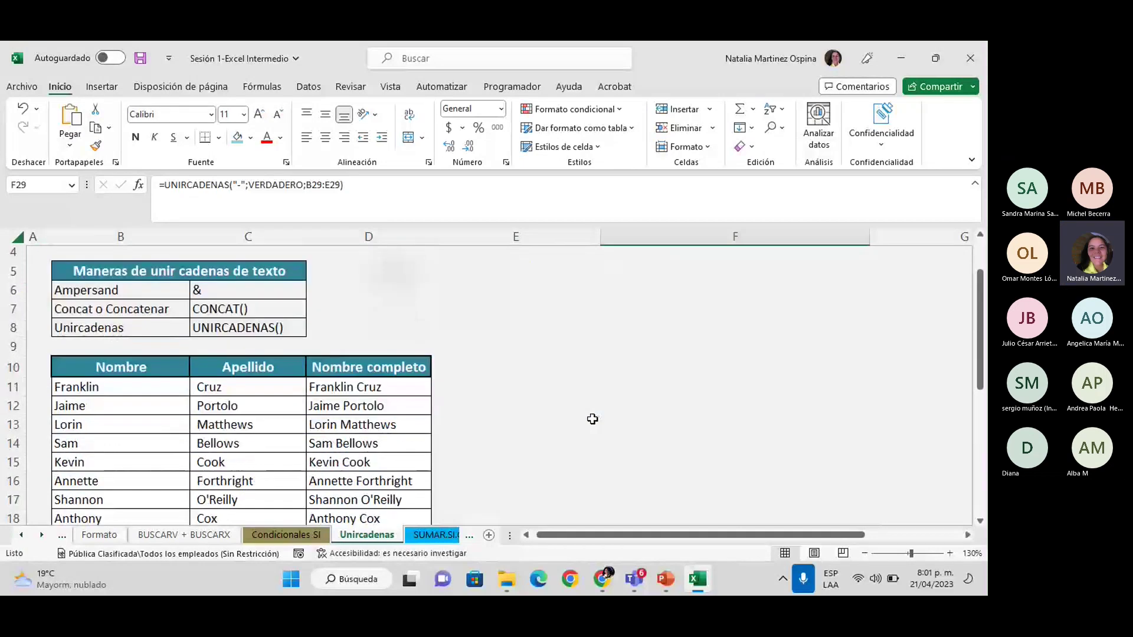
pyautogui.scroll(-2, 593, 419)
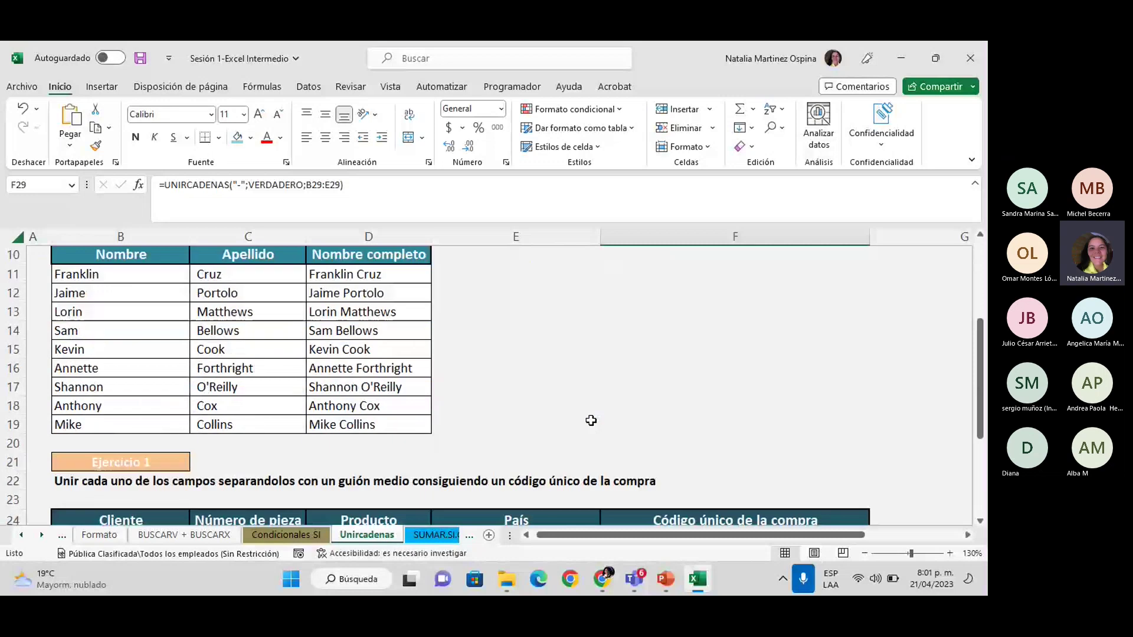
pyautogui.scroll(-4, 590, 420)
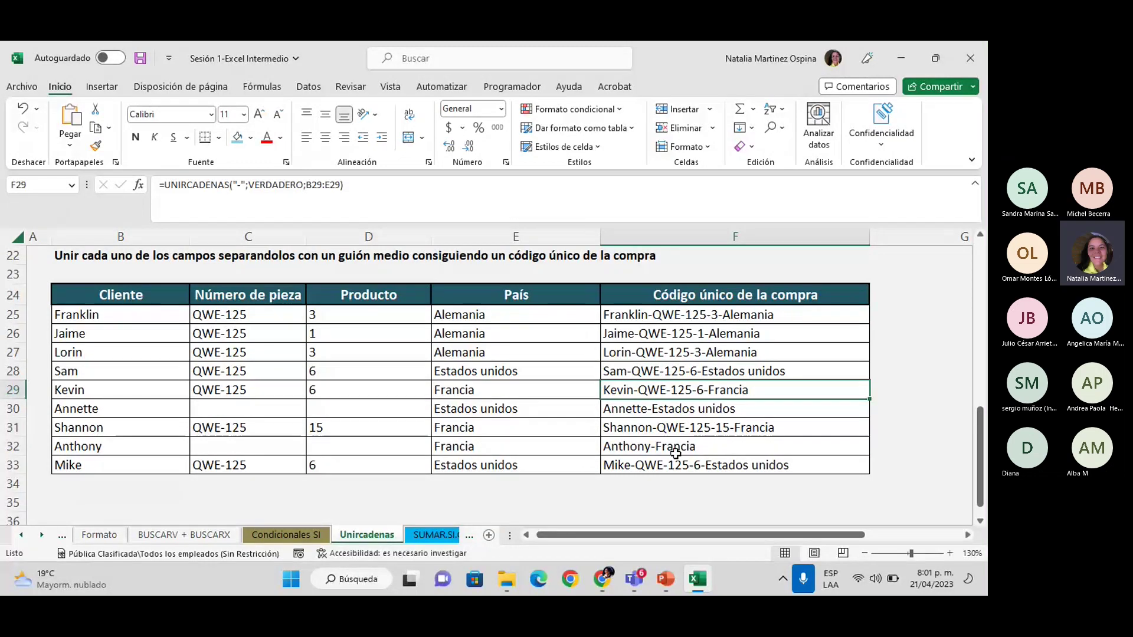
pyautogui.moveTo(676, 459); pyautogui.dragTo(678, 335)
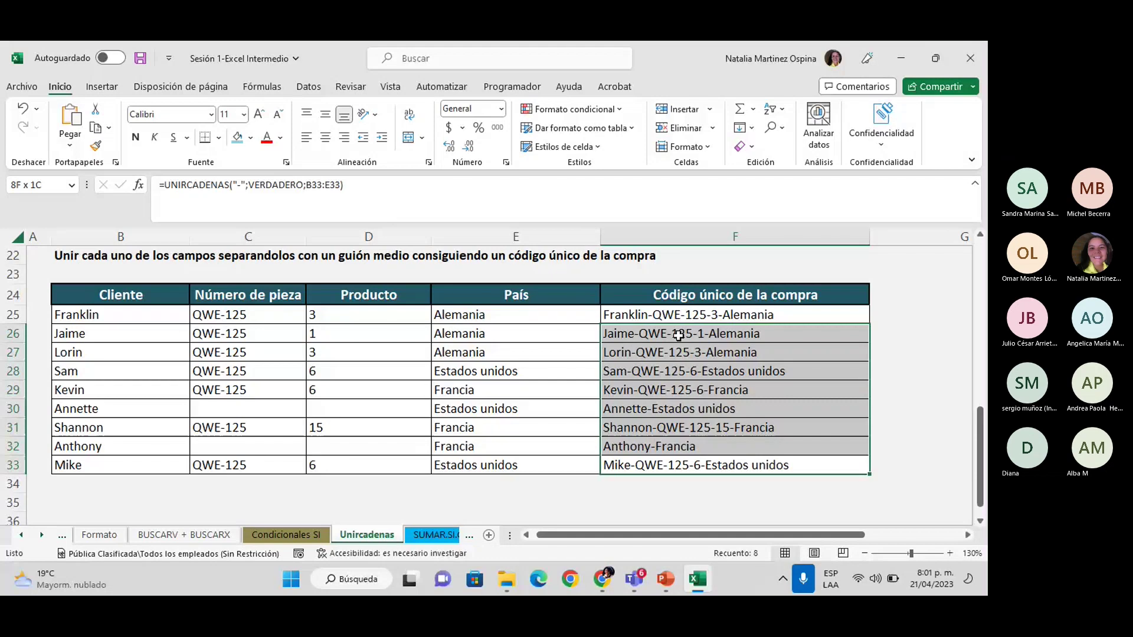
pyautogui.moveTo(678, 335); pyautogui.dragTo(678, 334)
pyautogui.click(670, 352)
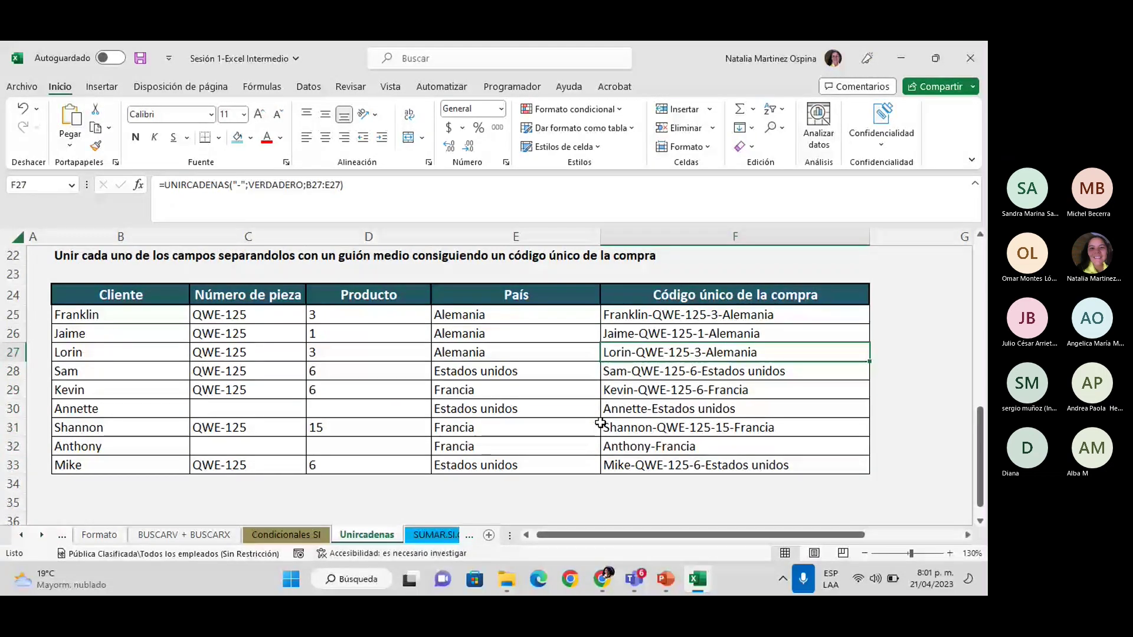
pyautogui.scroll(4, 601, 423)
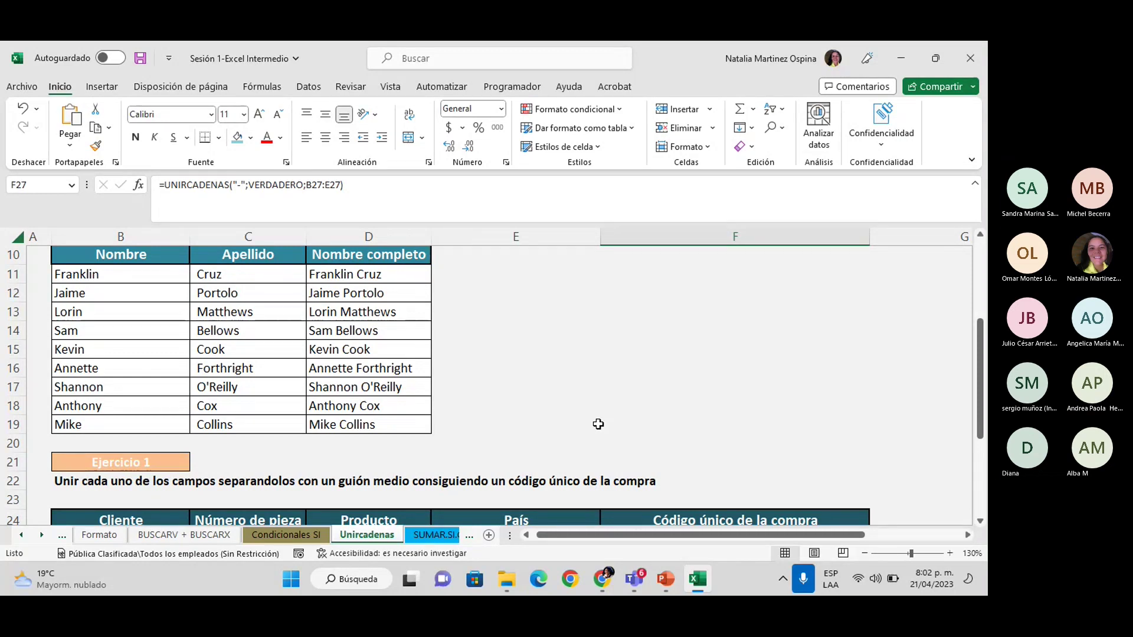
# Return from the Unircadenas sheet to the Lo que aprenderás index through its Inicio link.
pyautogui.click(504, 401)
pyautogui.scroll(-2, 504, 401)
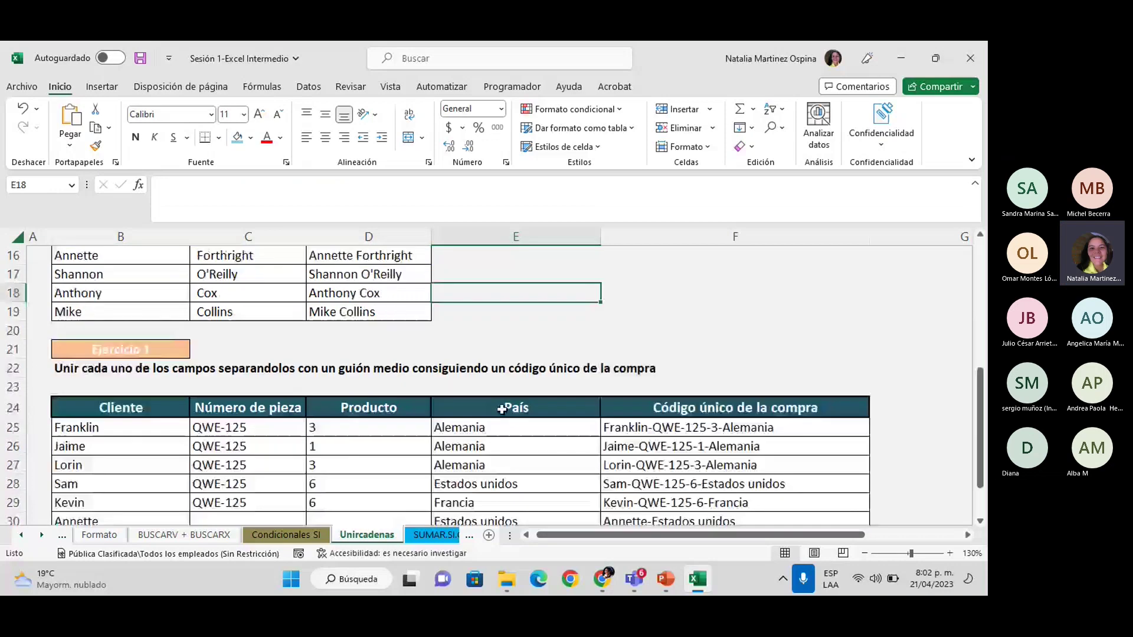
pyautogui.scroll(1, 448, 425)
pyautogui.scroll(4, 392, 442)
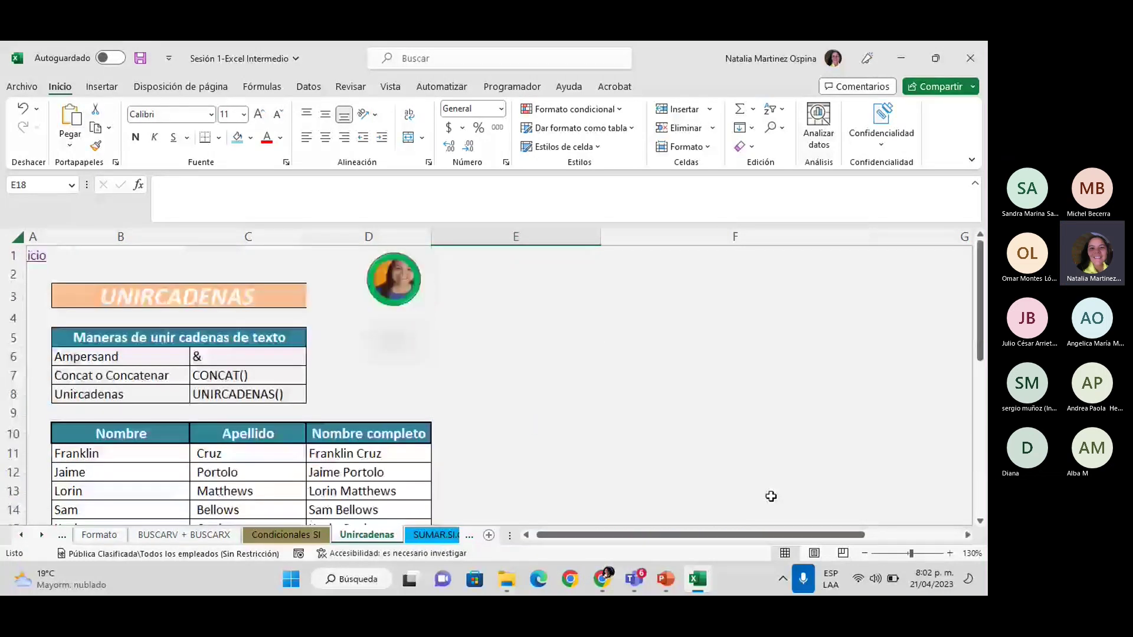
pyautogui.hscroll(-1, 356, 337)
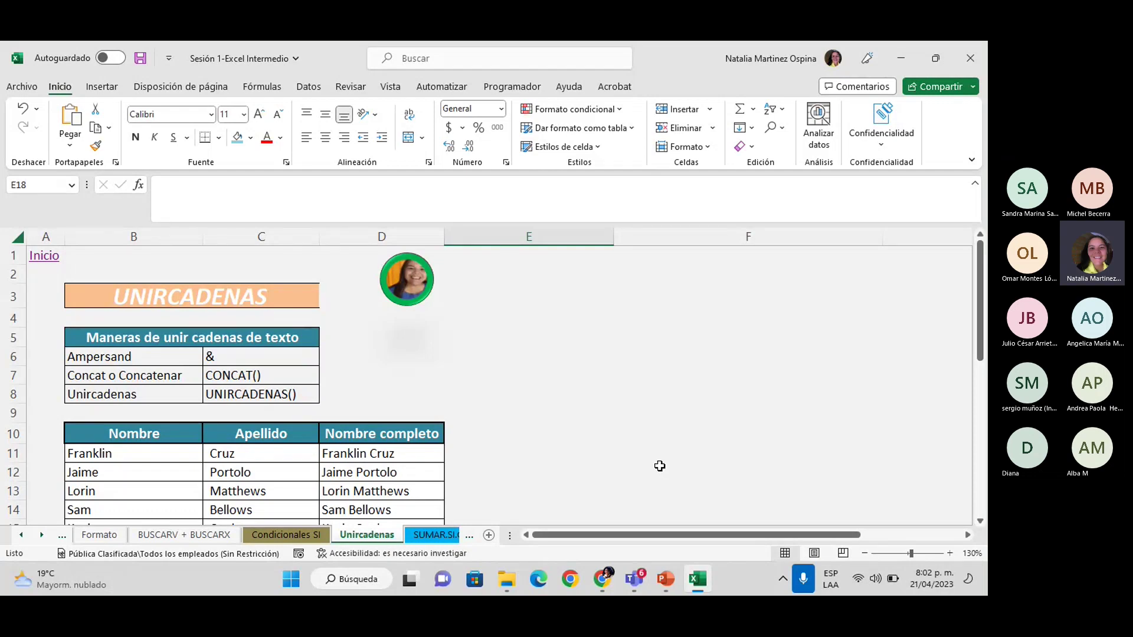
pyautogui.click(44, 260)
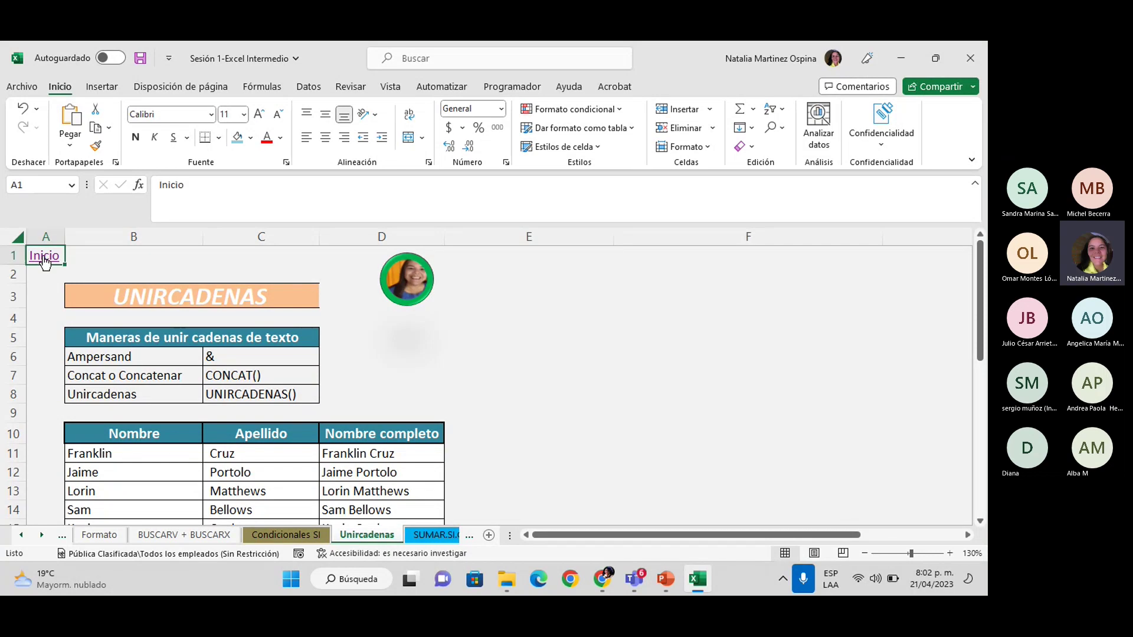
pyautogui.click(44, 257)
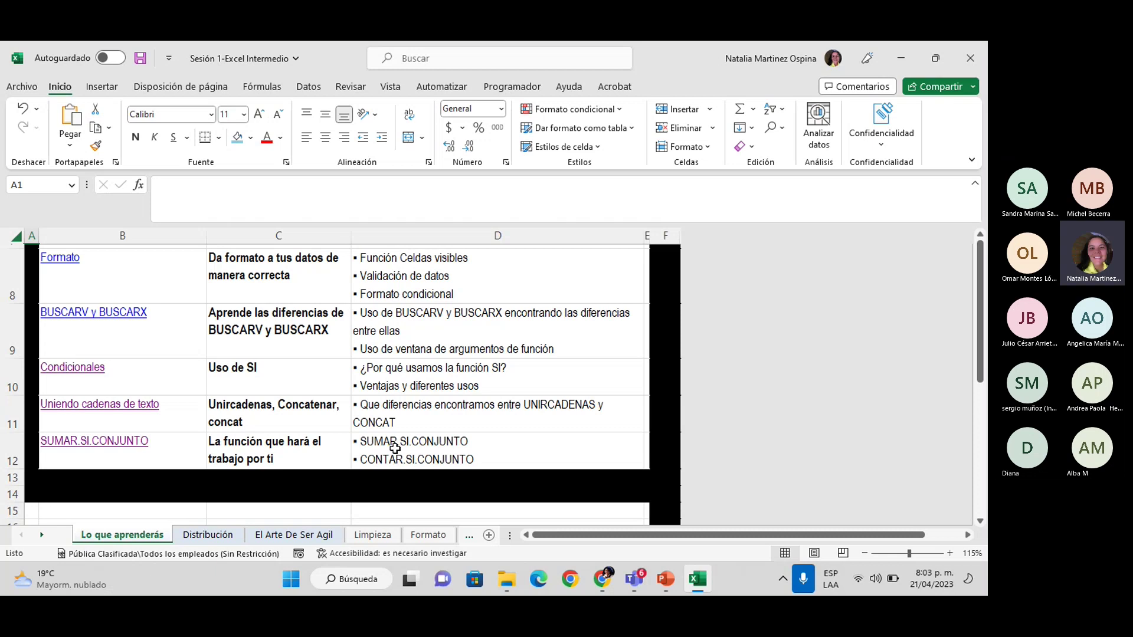
# Open the SUMAR.SI.CONJUNTO exercise sheet from its link in the topic index.
pyautogui.click(97, 442)
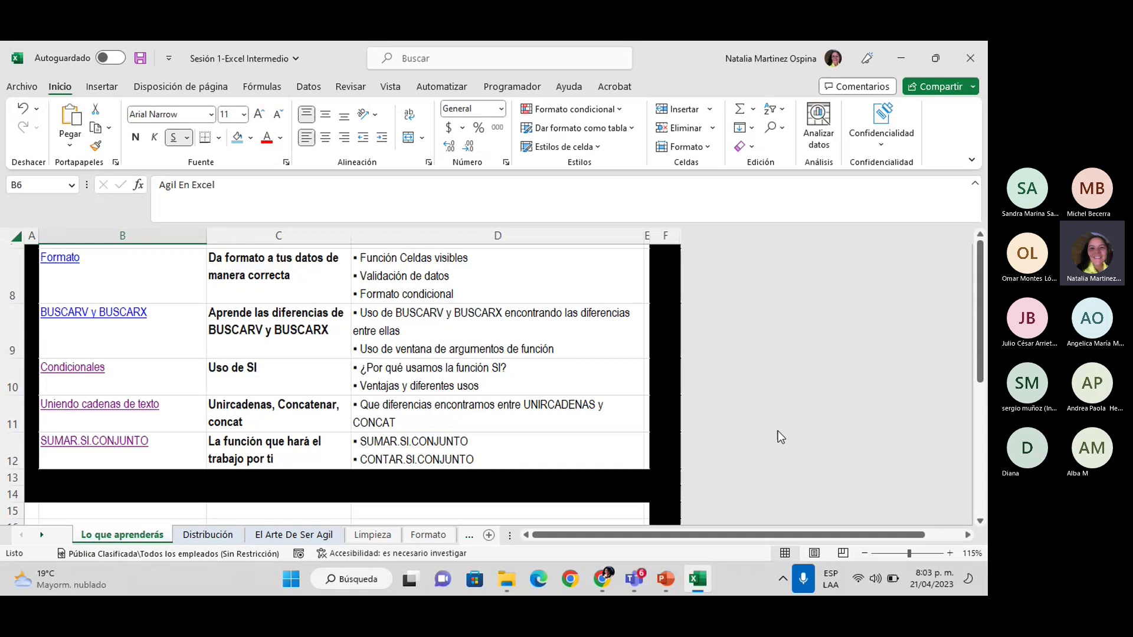
pyautogui.press('Right')
pyautogui.press('Right')
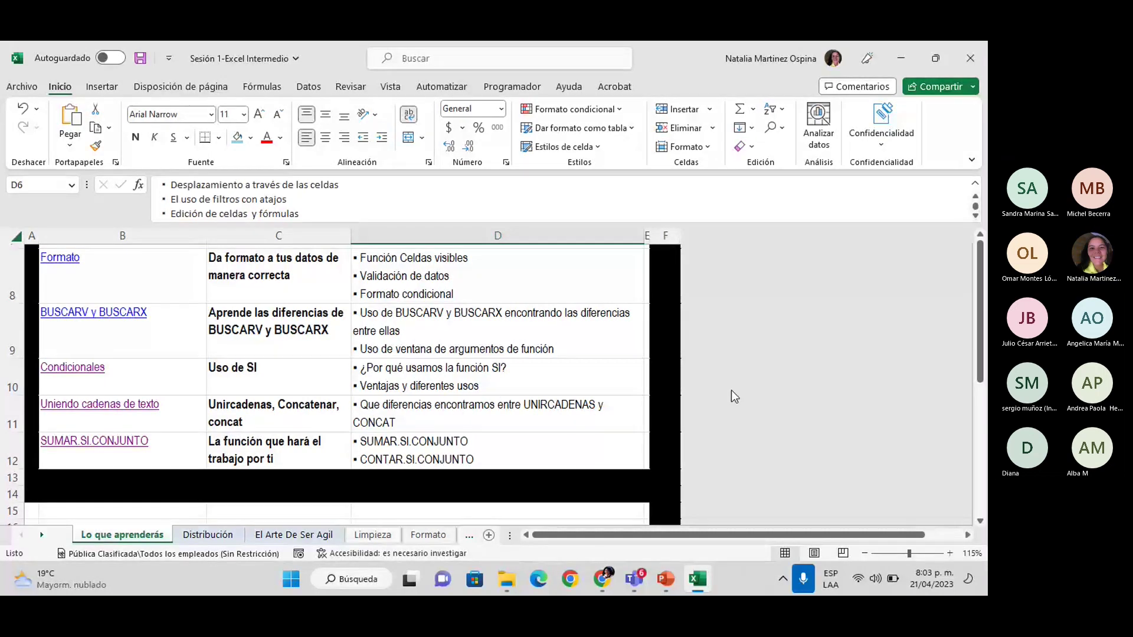
pyautogui.scroll(-2, 734, 396)
pyautogui.scroll(4, 731, 390)
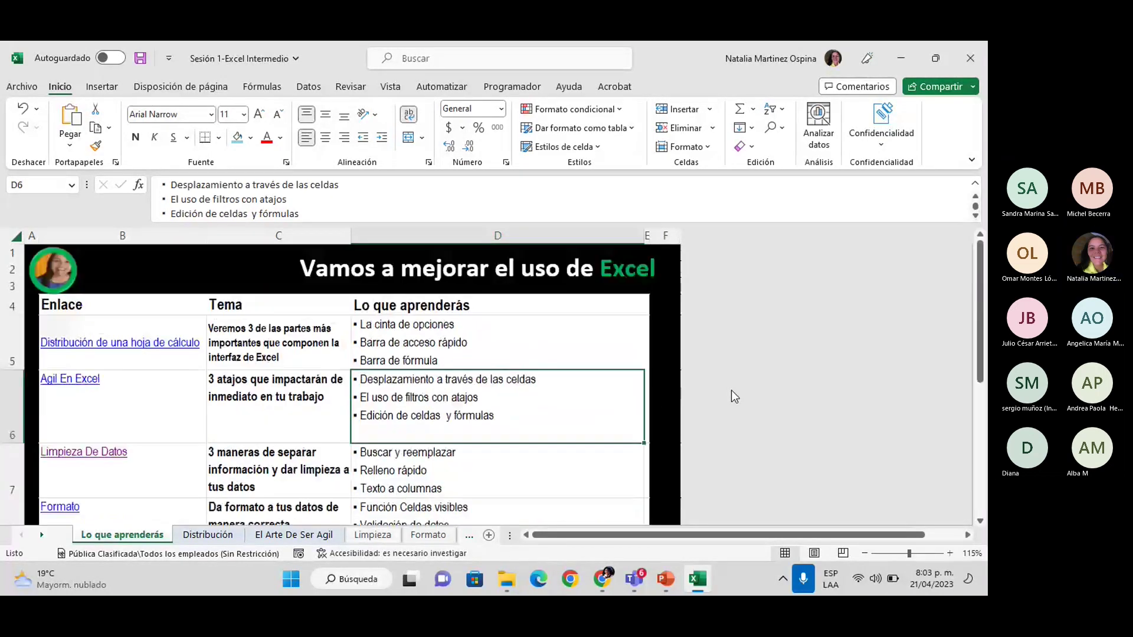
pyautogui.scroll(-6, 567, 383)
pyautogui.scroll(4, 568, 383)
pyautogui.click(98, 441)
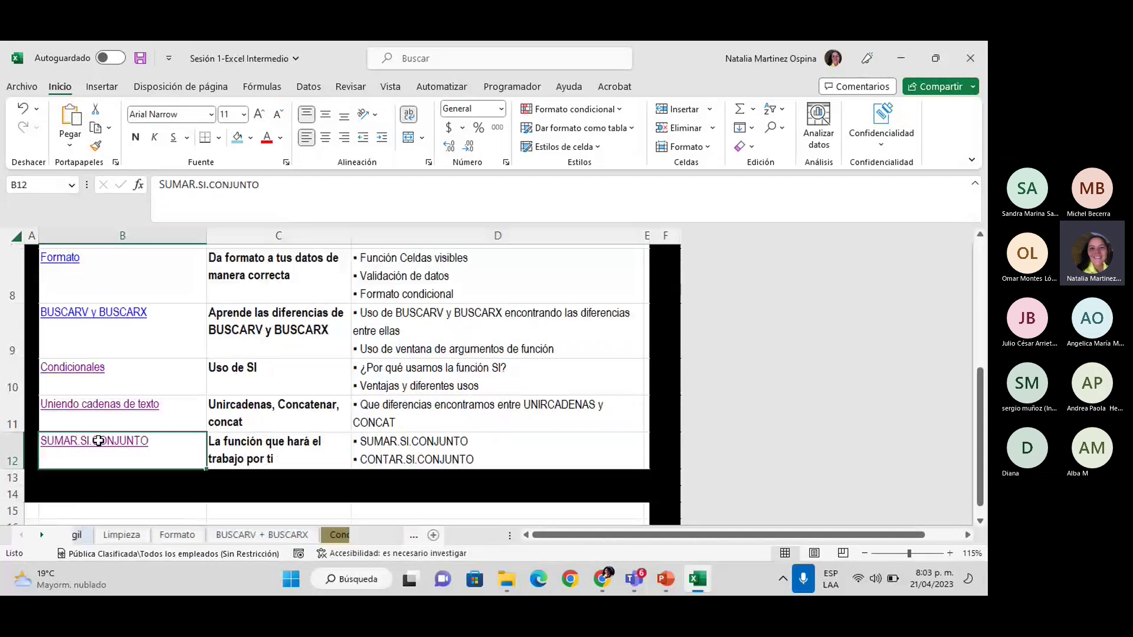
pyautogui.click(98, 440)
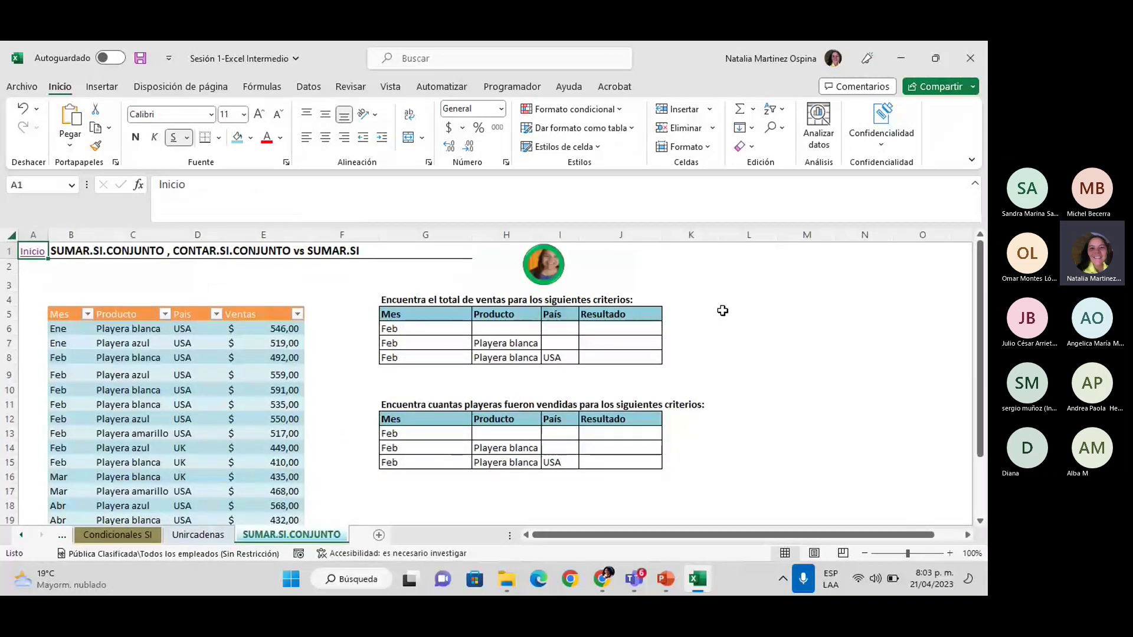
# Review the sales table and the two exercise tables for total sales and shirts sold by criteria.
pyautogui.scroll(3, 723, 310)
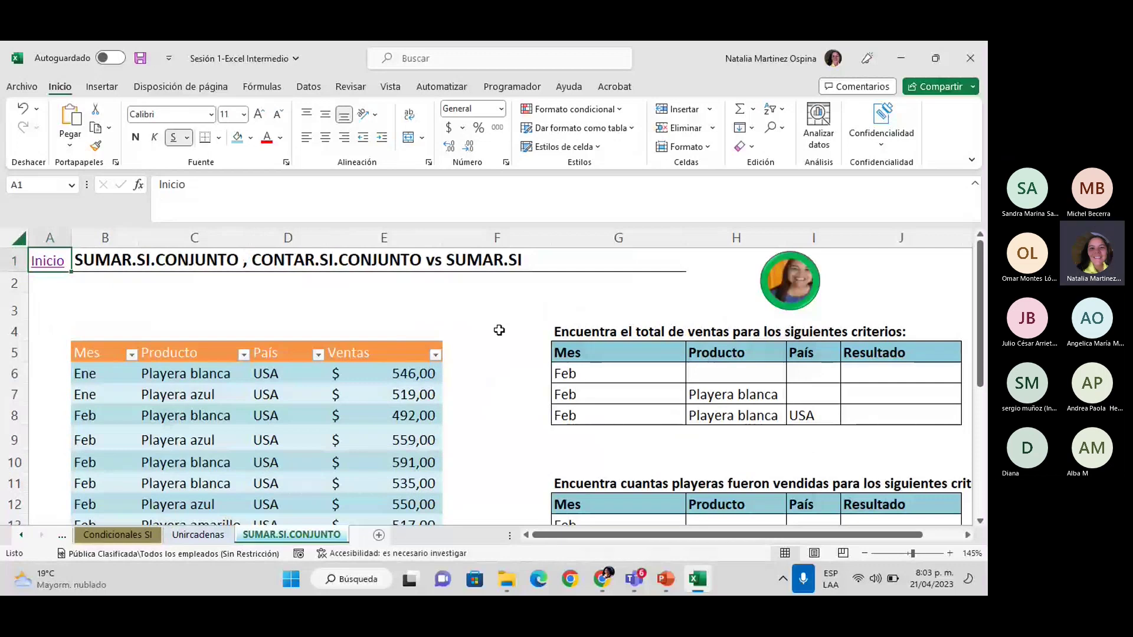
pyautogui.scroll(-2, 499, 330)
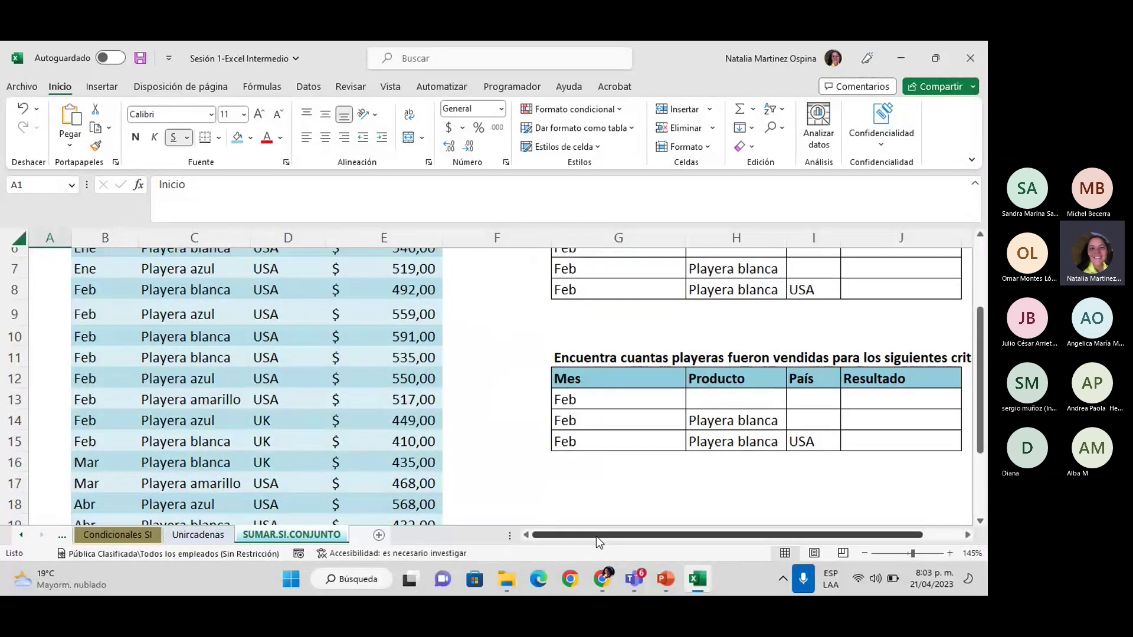
pyautogui.moveTo(596, 536); pyautogui.dragTo(637, 538)
pyautogui.scroll(2, 531, 471)
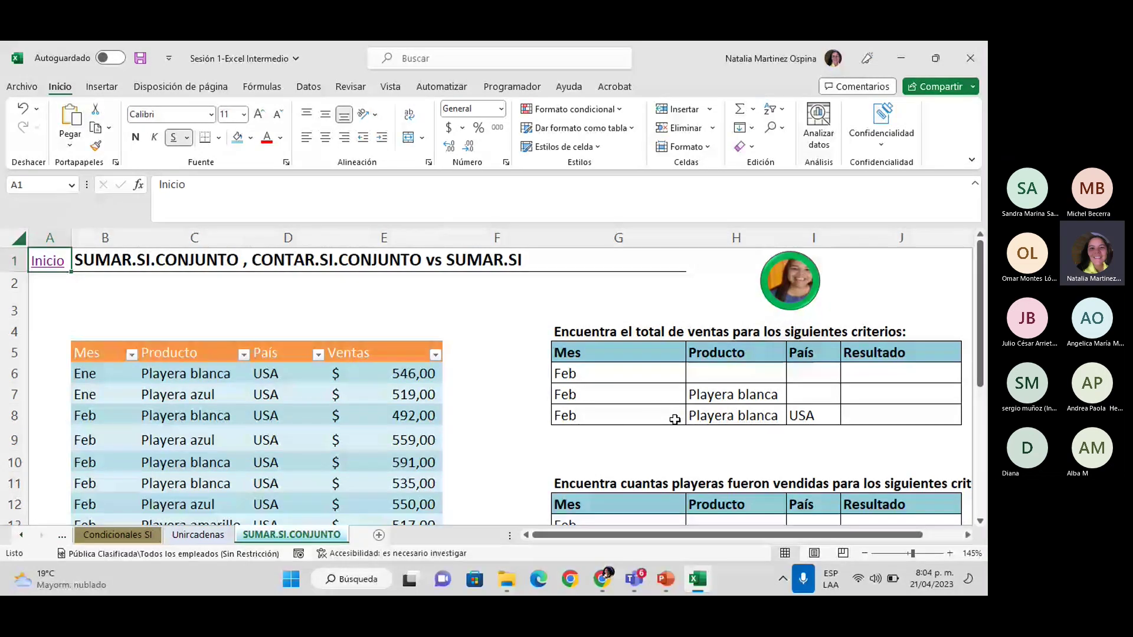
pyautogui.scroll(-2, 244, 381)
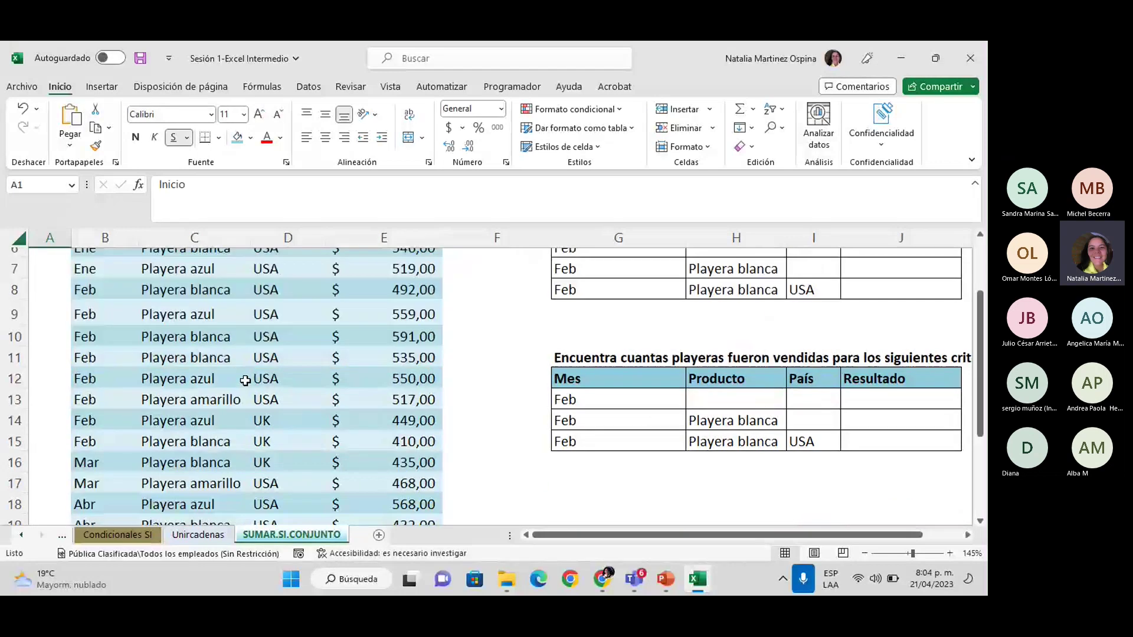
pyautogui.scroll(2, 245, 381)
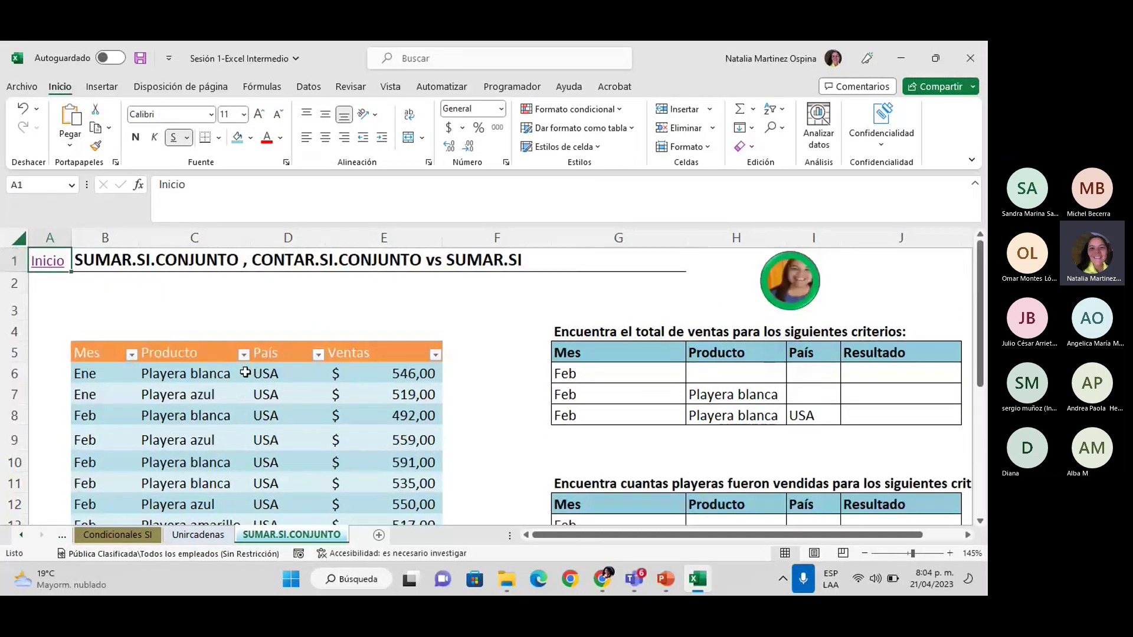
pyautogui.scroll(-1, 245, 372)
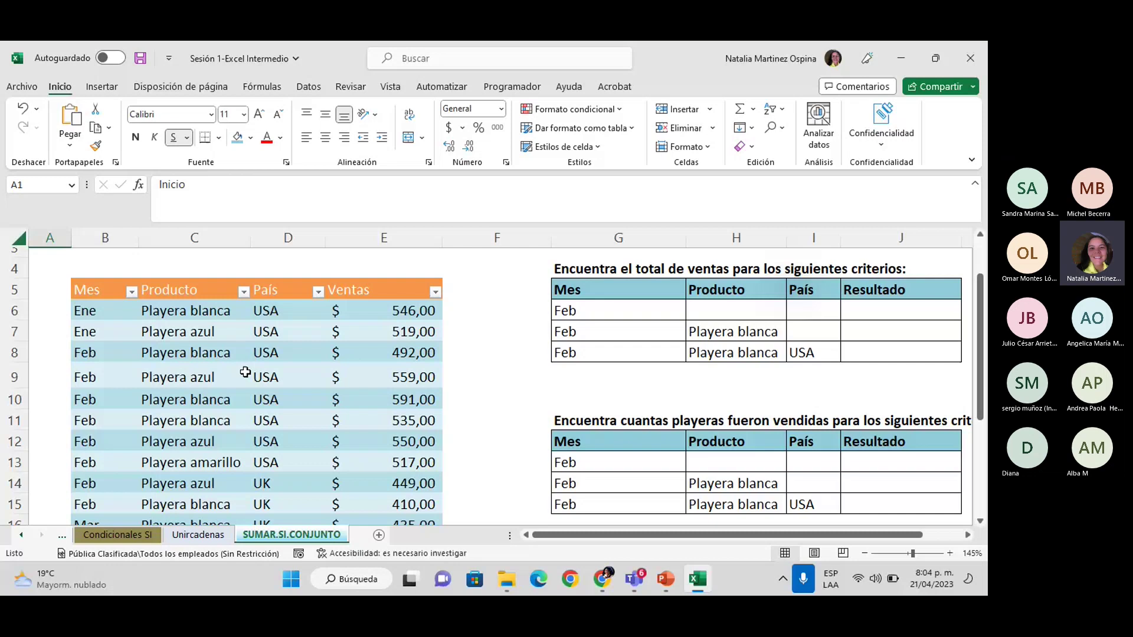
pyautogui.scroll(-2, 245, 373)
pyautogui.scroll(1, 245, 375)
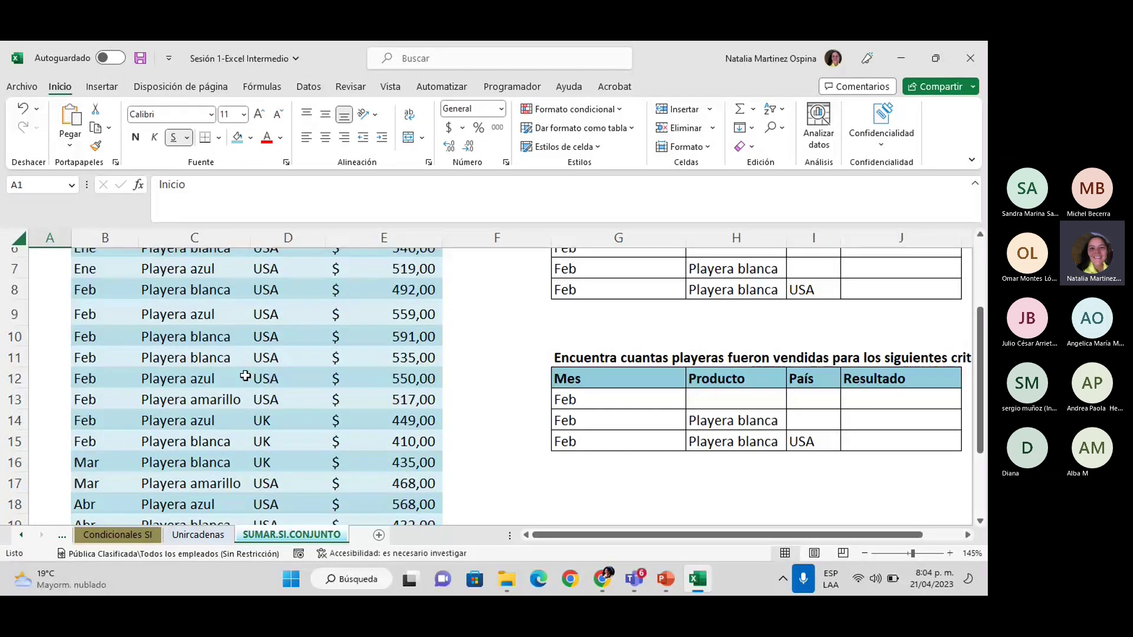
pyautogui.scroll(2, 245, 375)
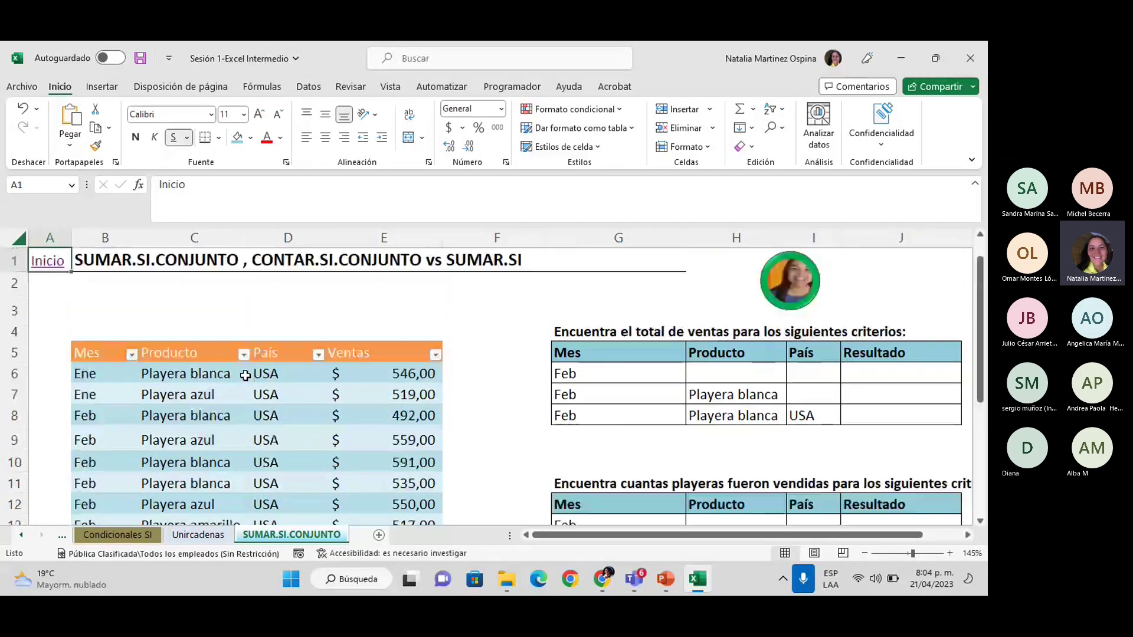
pyautogui.scroll(-1, 244, 376)
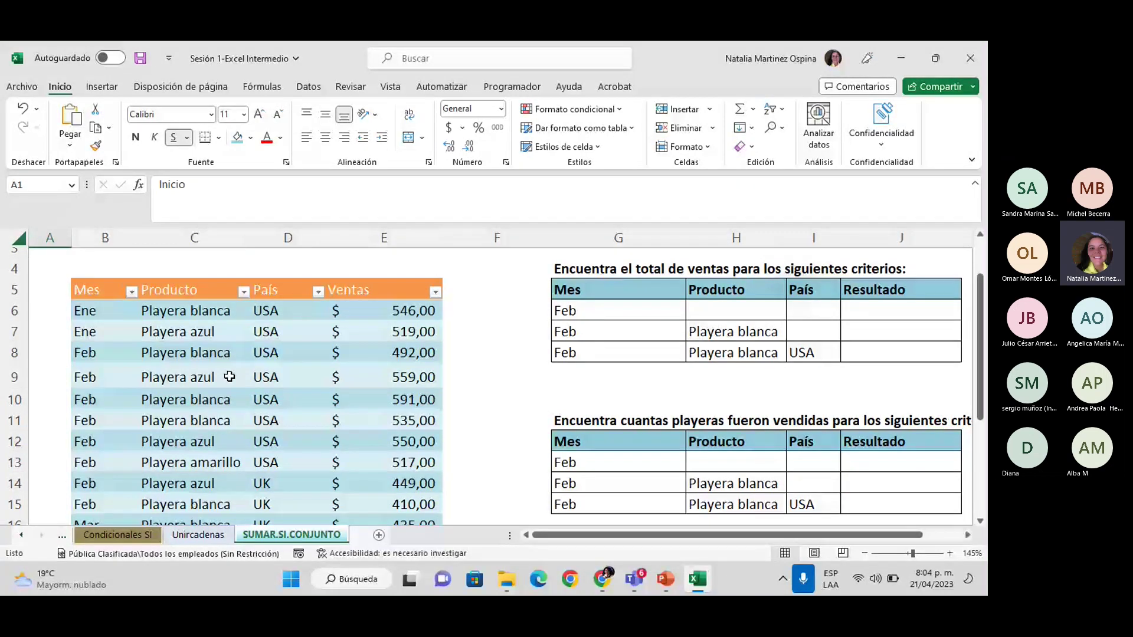
pyautogui.scroll(2, 229, 377)
pyautogui.scroll(-2, 229, 377)
# Examine the Mes, Producto and País columns of the sales table, including the shirt colours and countries listed.
pyautogui.click(108, 238)
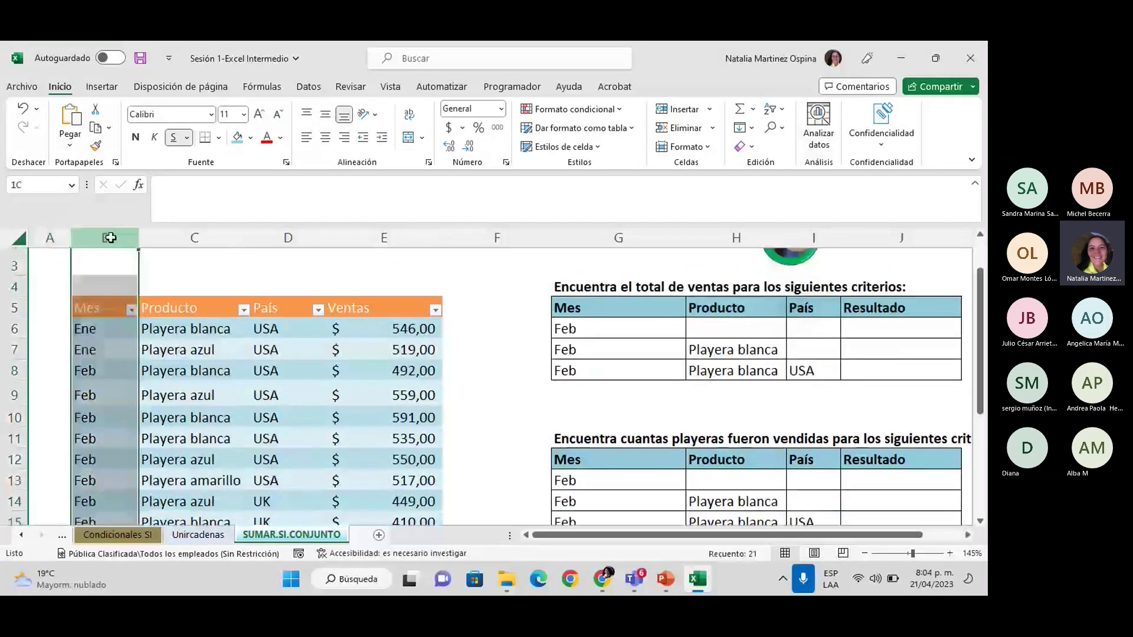
pyautogui.click(284, 236)
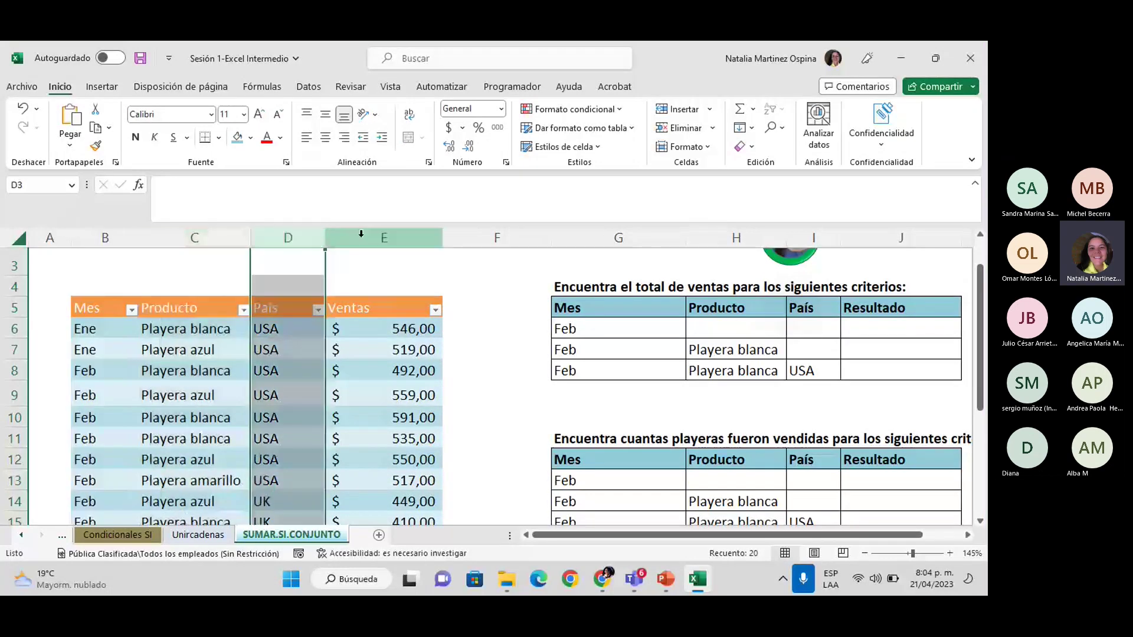
pyautogui.scroll(-1, 283, 295)
pyautogui.click(212, 352)
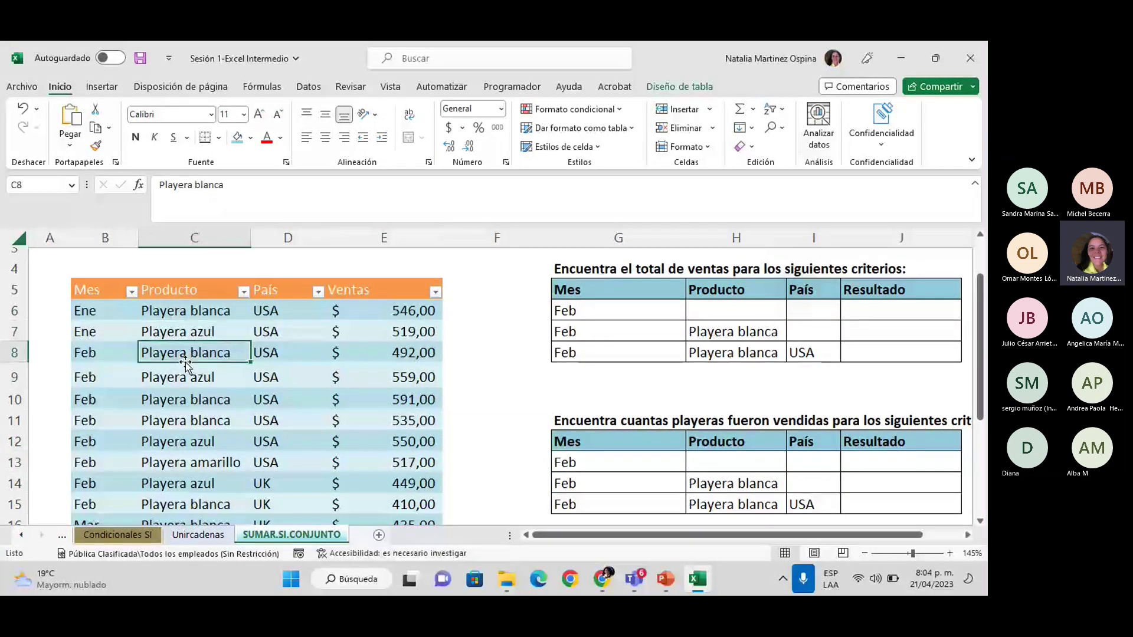
pyautogui.press('Down')
pyautogui.press('Down')
pyautogui.press('Down')
pyautogui.press('Down')
pyautogui.press('Down')
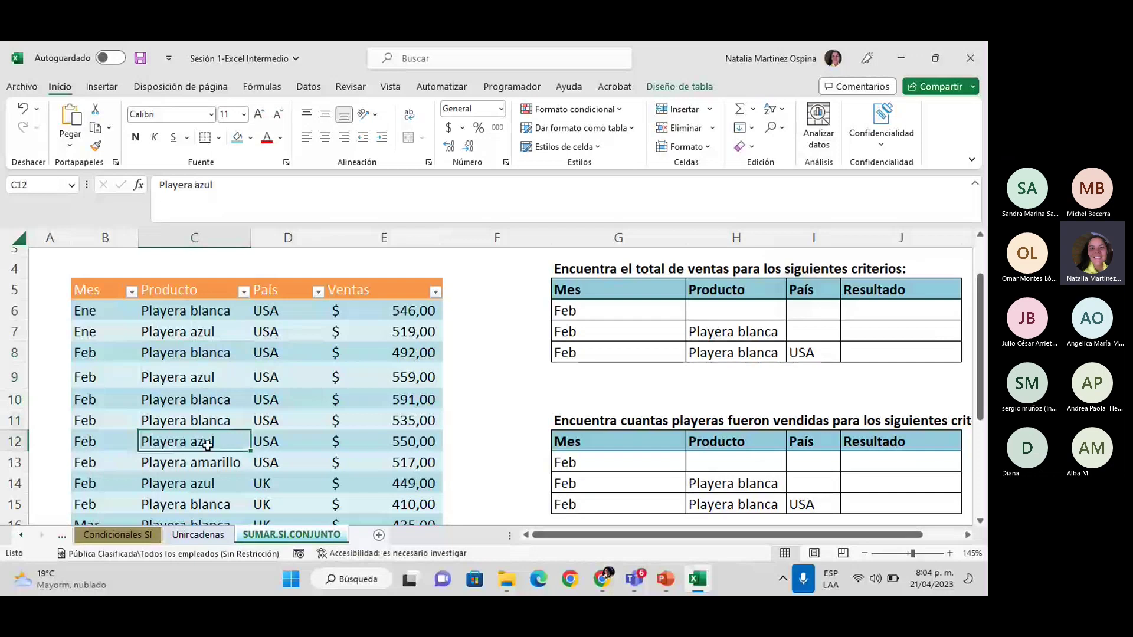
pyautogui.click(203, 483)
pyautogui.click(202, 503)
pyautogui.click(278, 504)
pyautogui.click(283, 477)
pyautogui.click(282, 463)
pyautogui.click(285, 442)
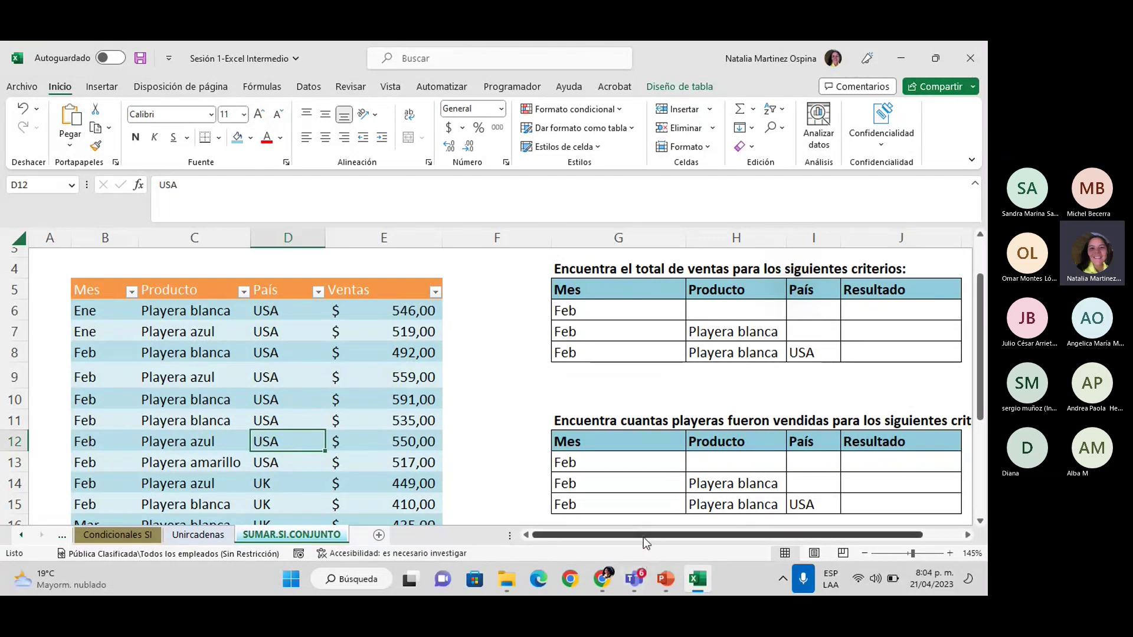
# Compare the Feb criterion in G6 of the total sales exercise with the Mes and Ventas columns of the sales table.
pyautogui.moveTo(651, 540); pyautogui.dragTo(666, 539)
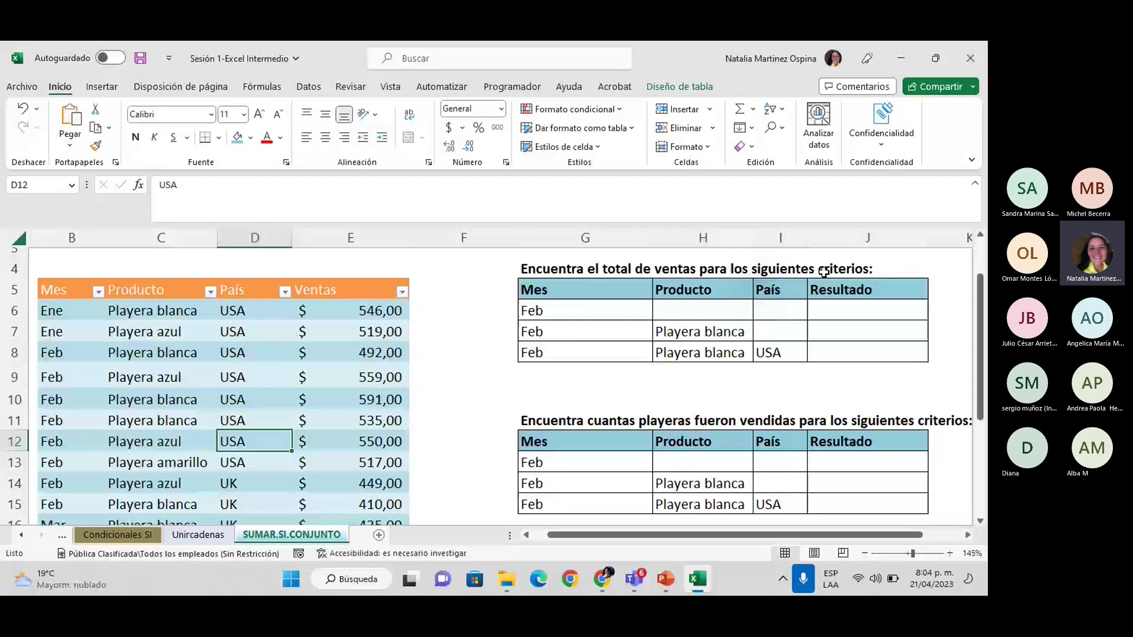
pyautogui.click(555, 315)
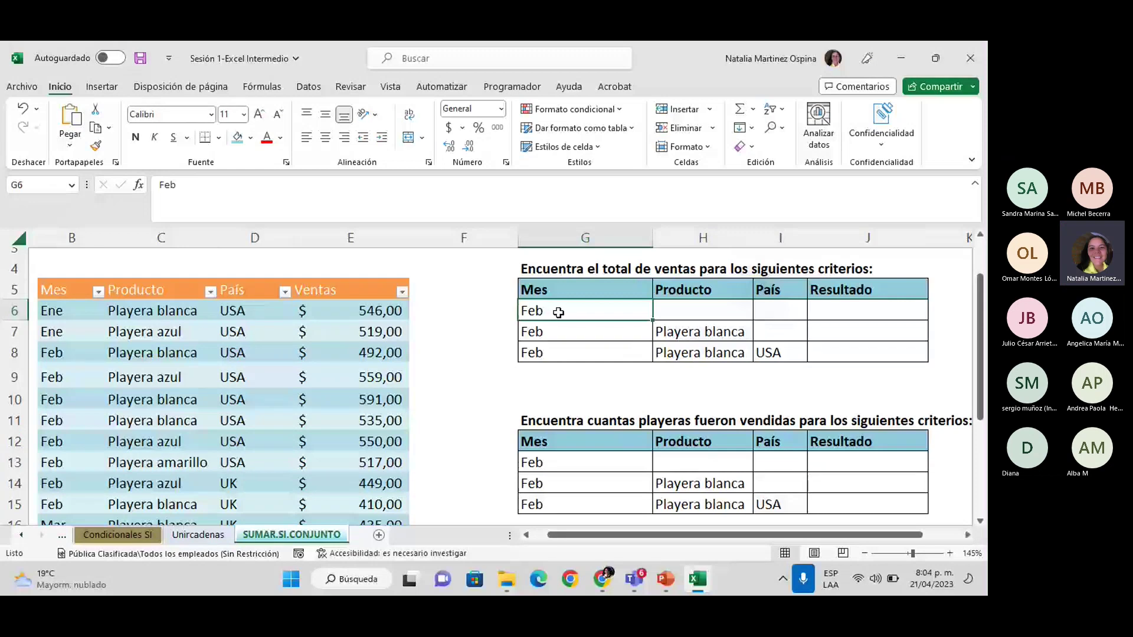
pyautogui.moveTo(567, 311); pyautogui.dragTo(623, 309)
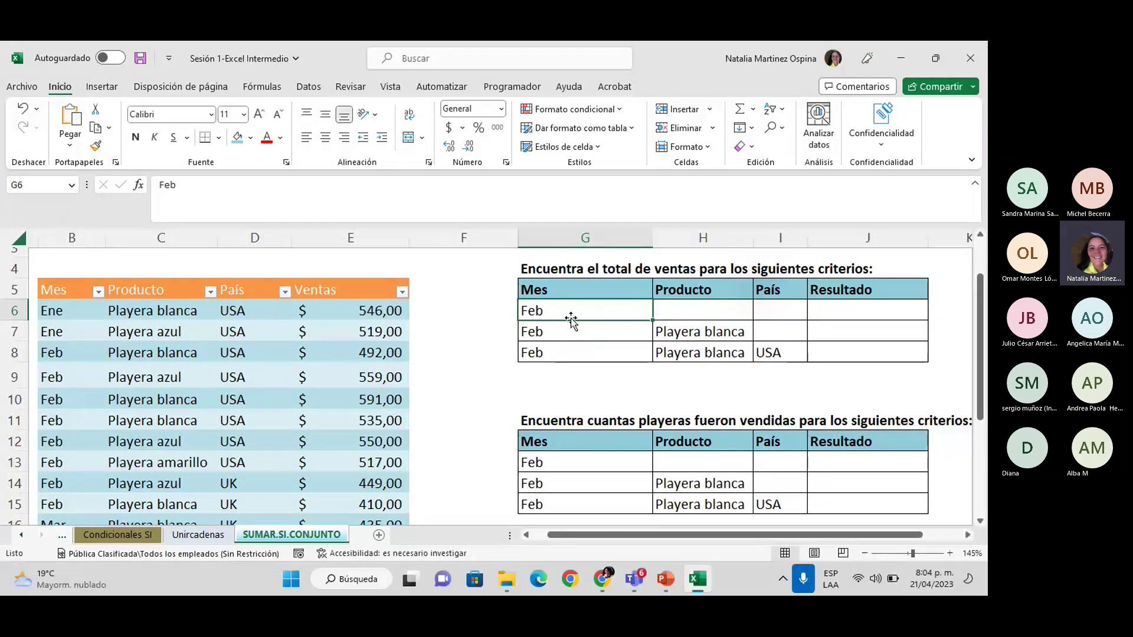
pyautogui.click(846, 309)
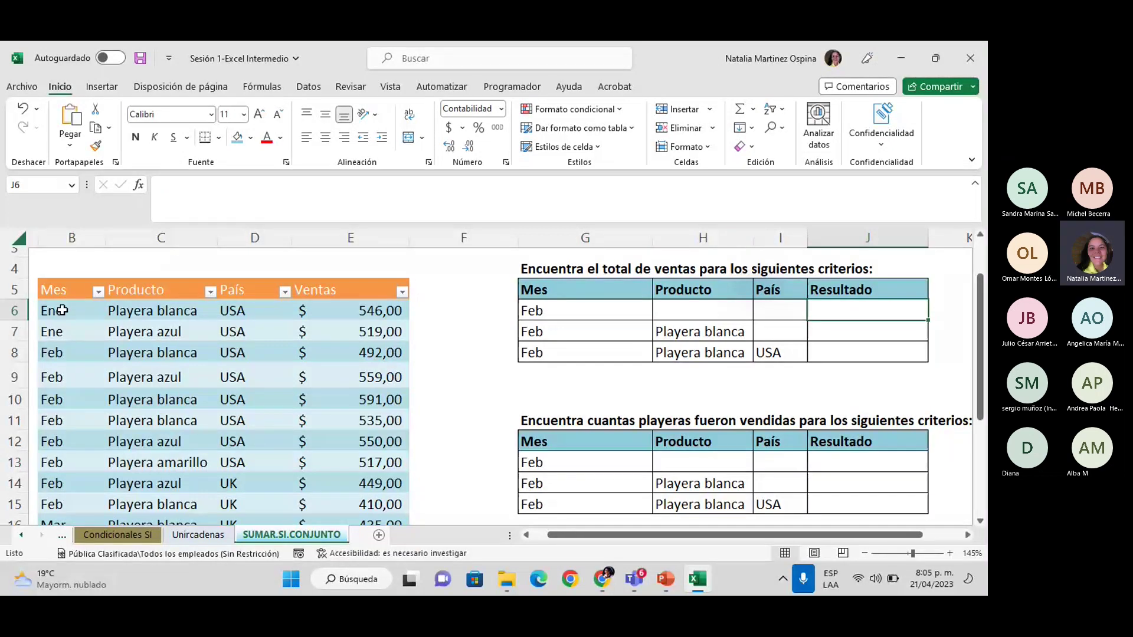
pyautogui.scroll(-1, 62, 394)
pyautogui.scroll(-1, 61, 394)
pyautogui.scroll(1, 61, 394)
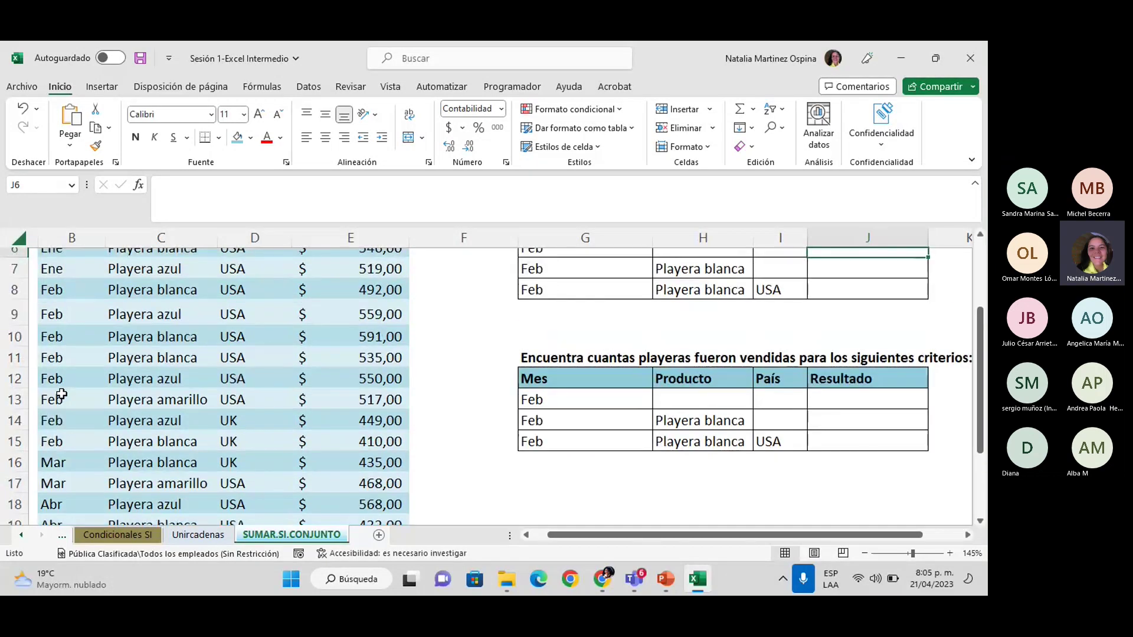
pyautogui.scroll(1, 374, 311)
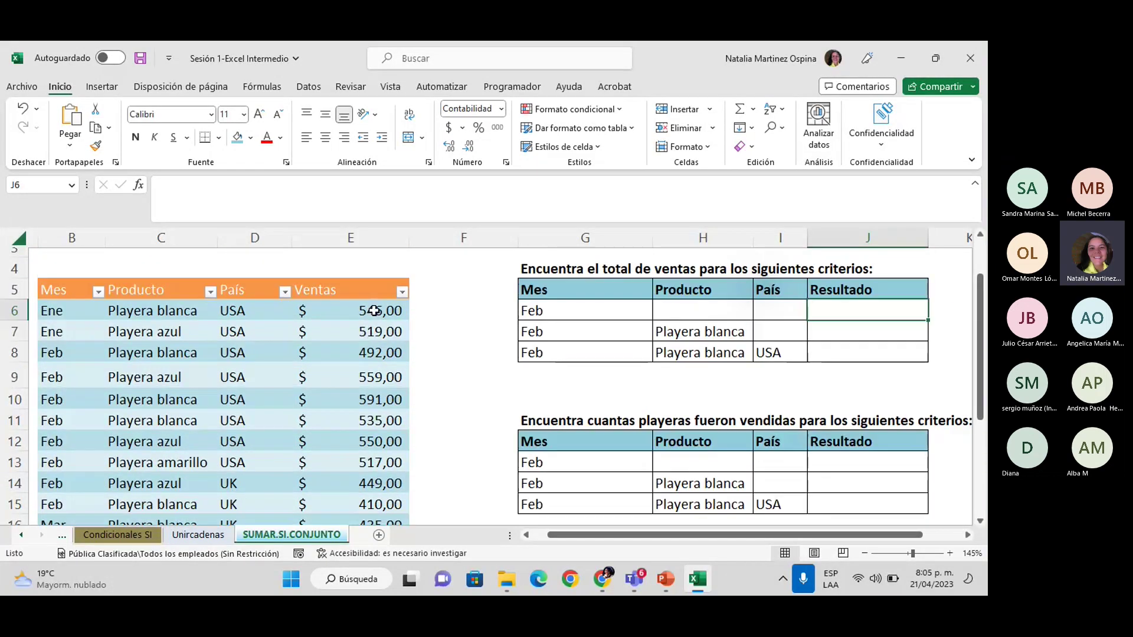
pyautogui.scroll(-5, 278, 379)
pyautogui.scroll(4, 213, 386)
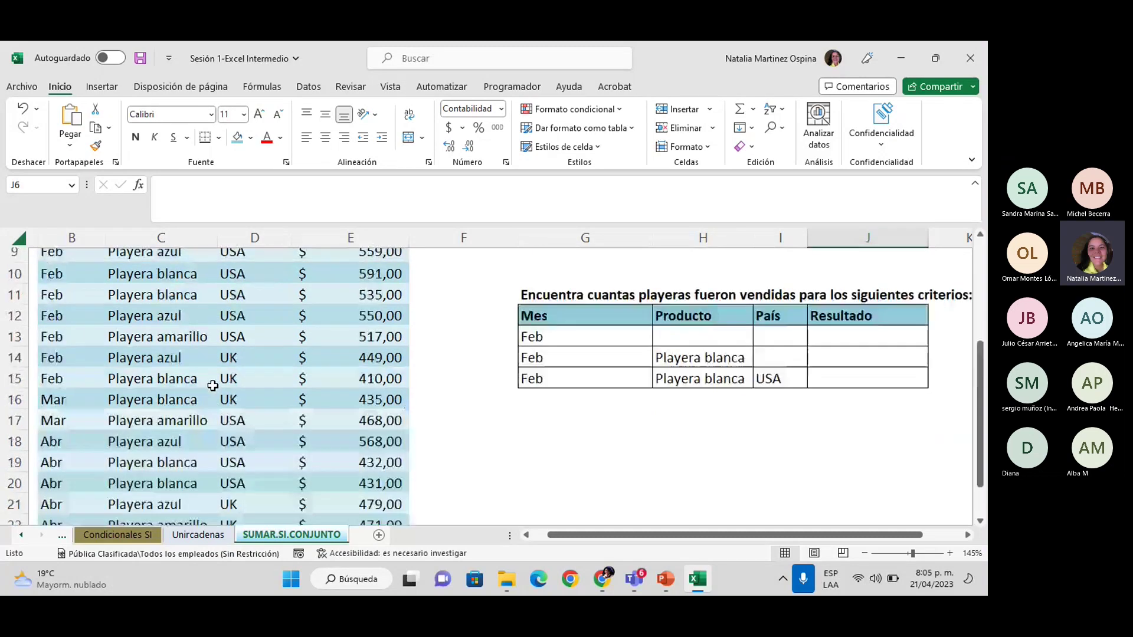
pyautogui.scroll(2, 213, 386)
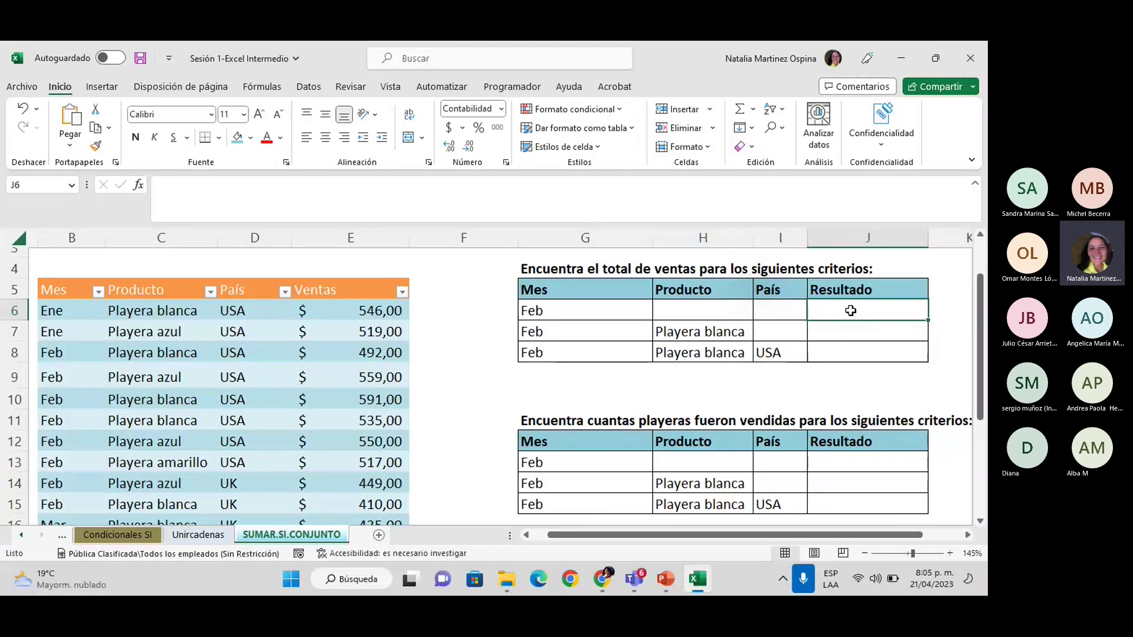
# Start a SUMAR.SI formula in J6 of the total sales exercise with the sales table's Mes column, Tabla1[Mes], as the range.
pyautogui.click(597, 313)
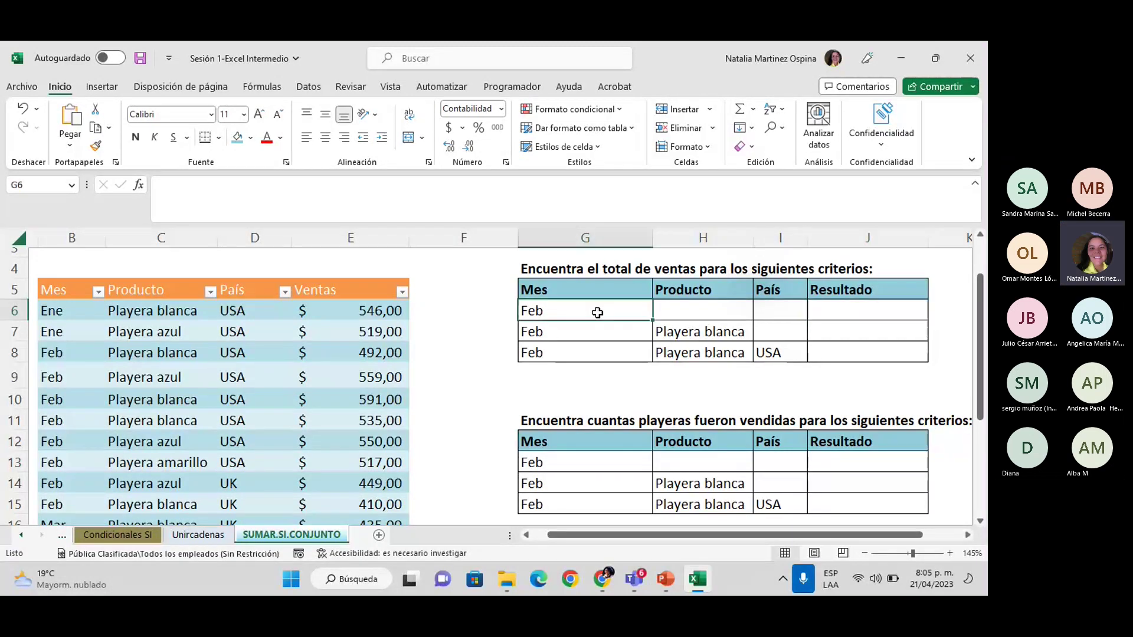
pyautogui.click(855, 314)
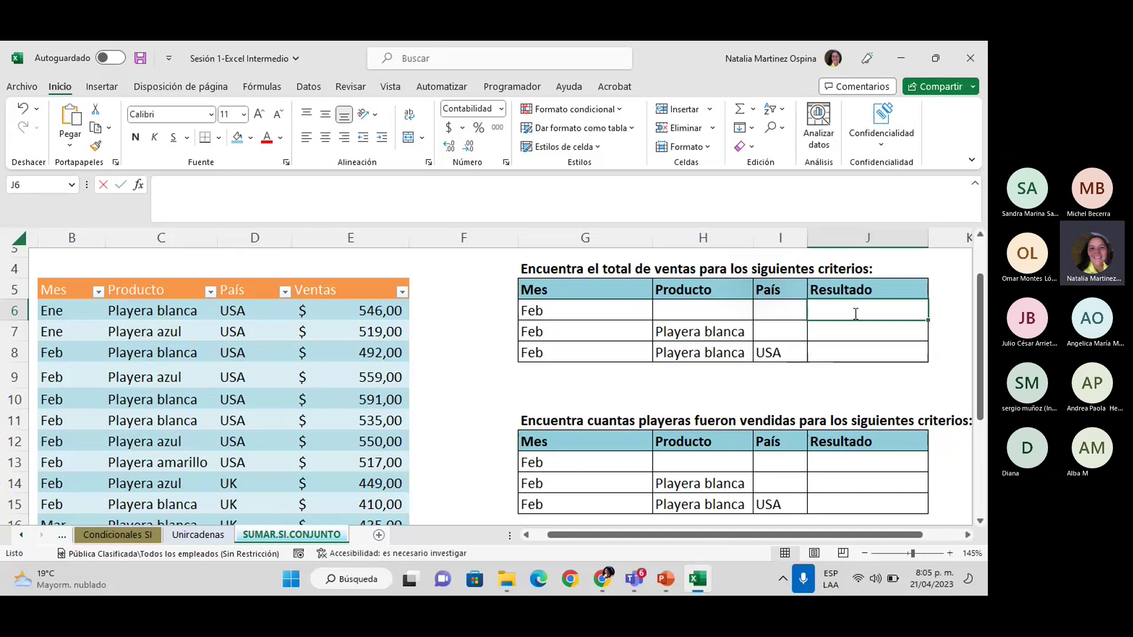
pyautogui.write('=SUMAR')
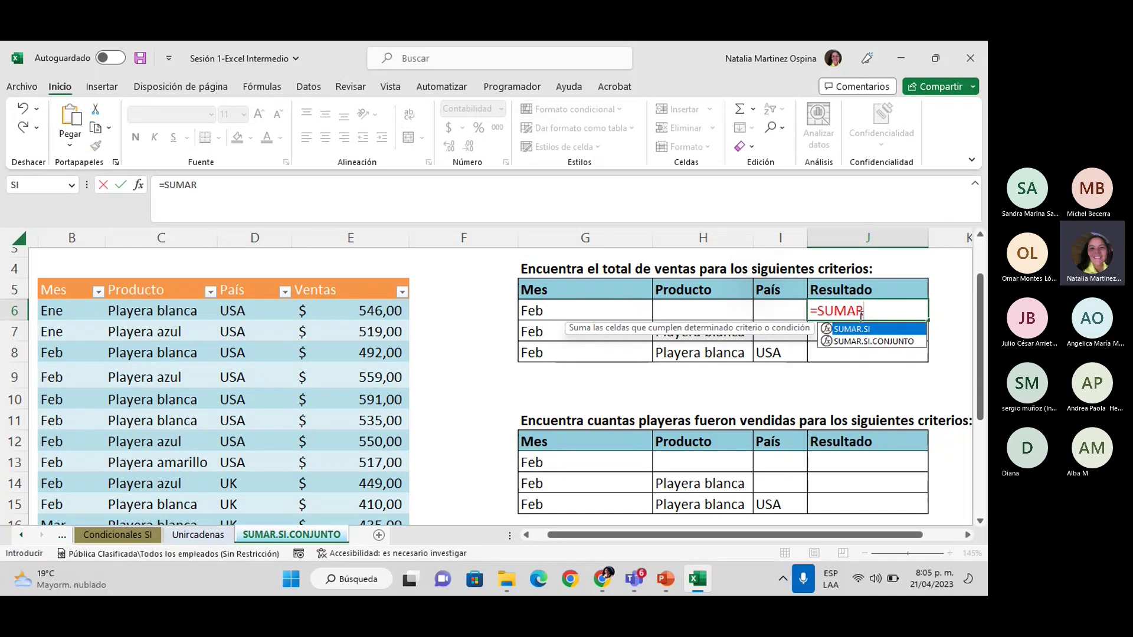
pyautogui.doubleClick(860, 328)
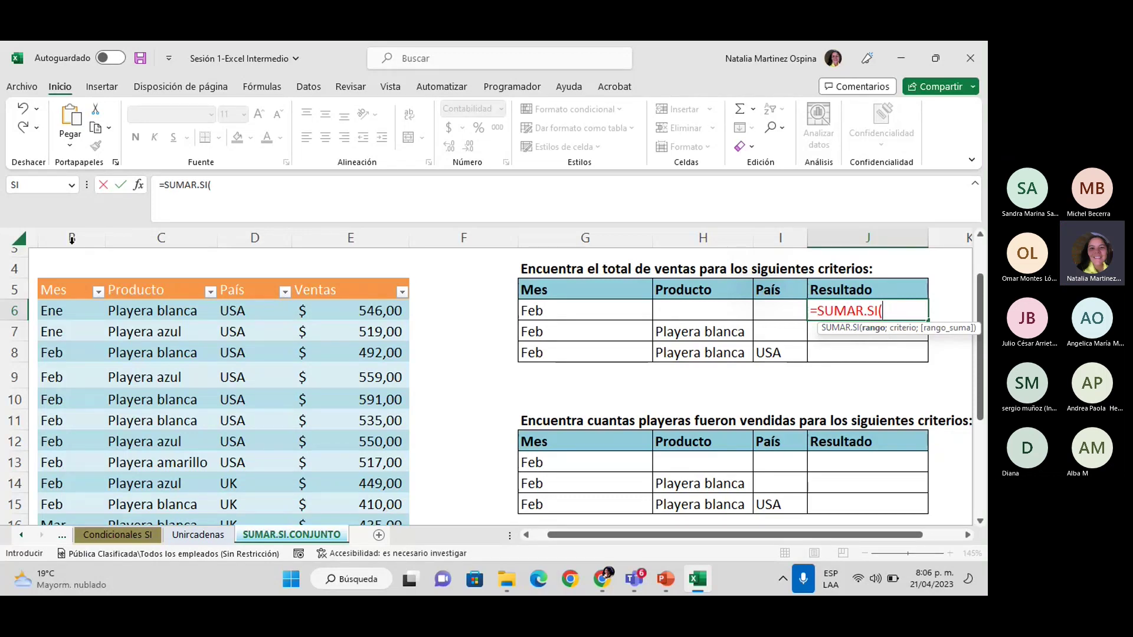
pyautogui.click(71, 312)
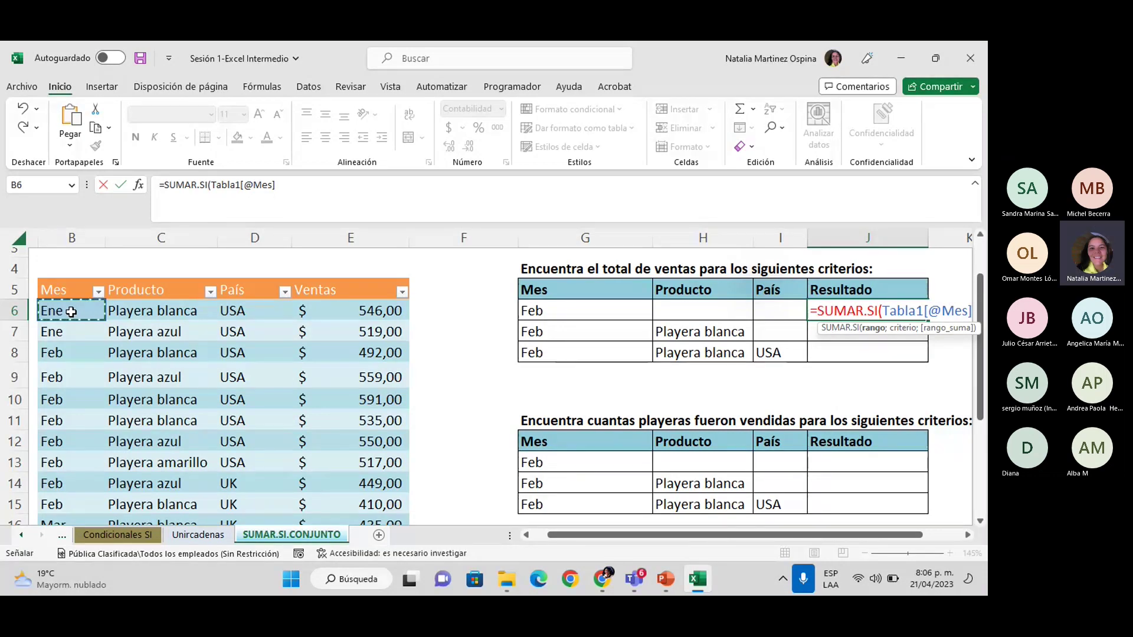
pyautogui.hotkey('ctrl', 'shift', 'Down')
pyautogui.write(';')
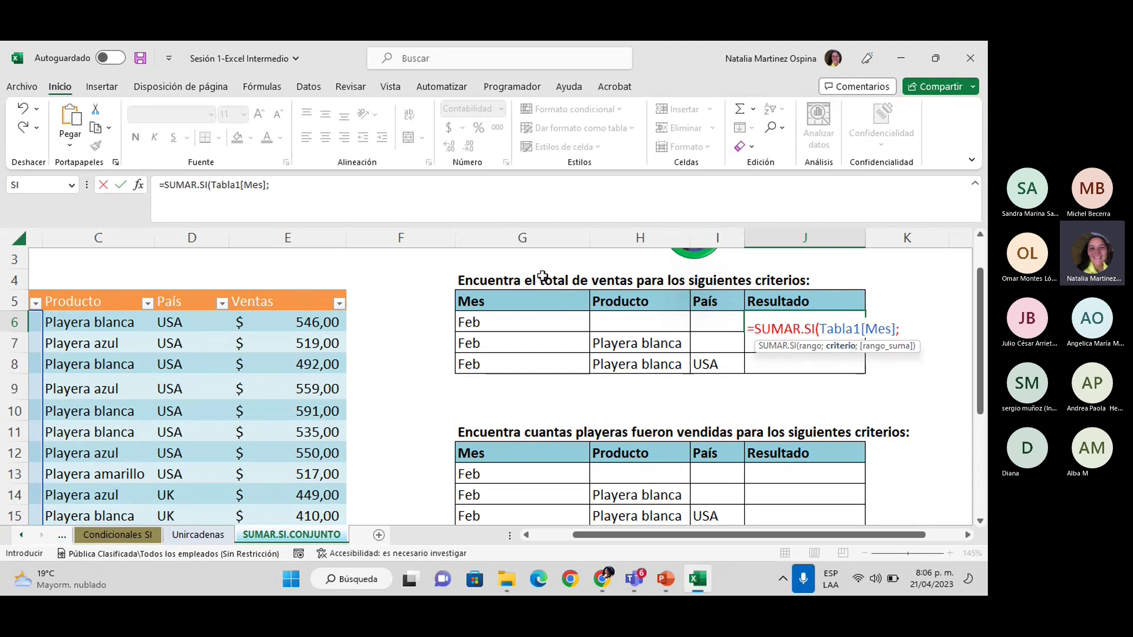
# Complete the J6 formula with G6 as the criterion and Tabla1[Ventas] as the sum range.
pyautogui.click(538, 323)
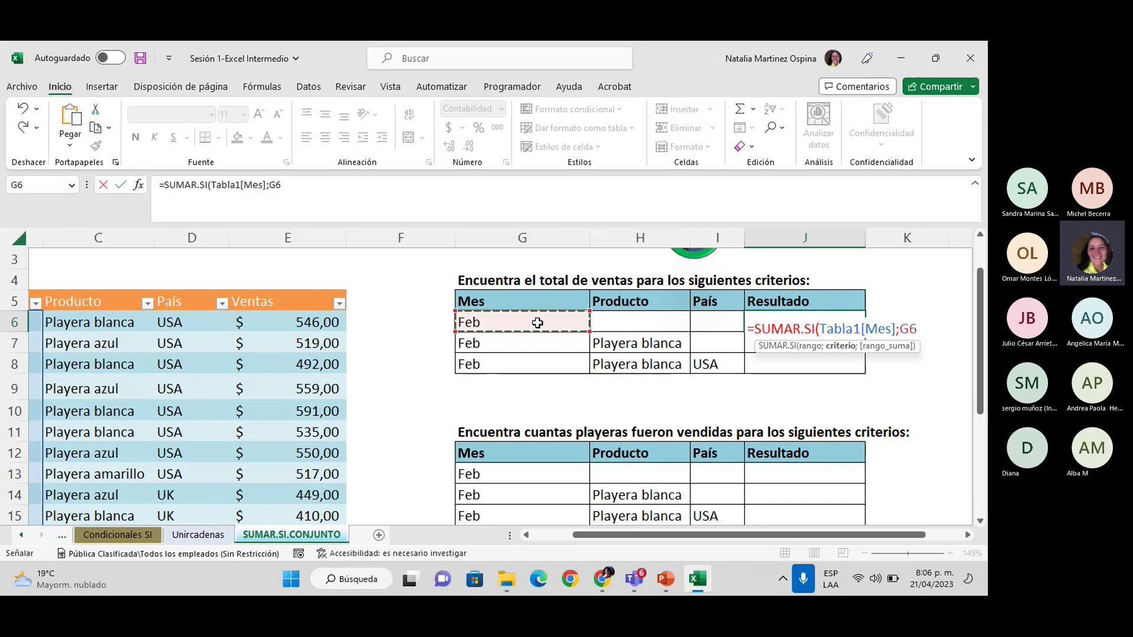
pyautogui.write(';')
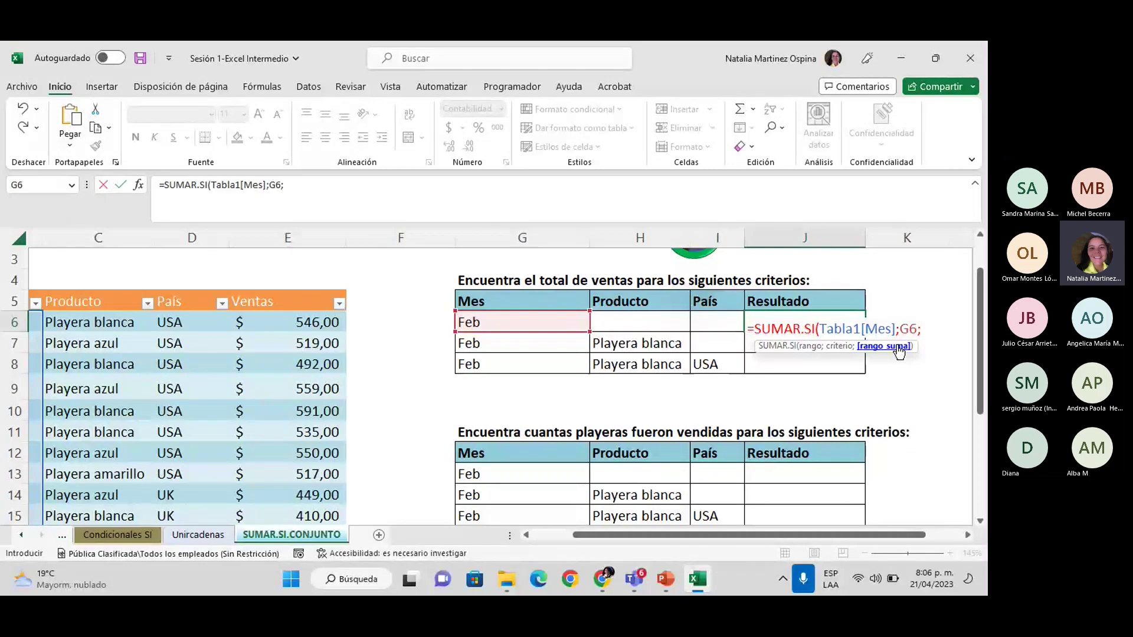
pyautogui.click(297, 320)
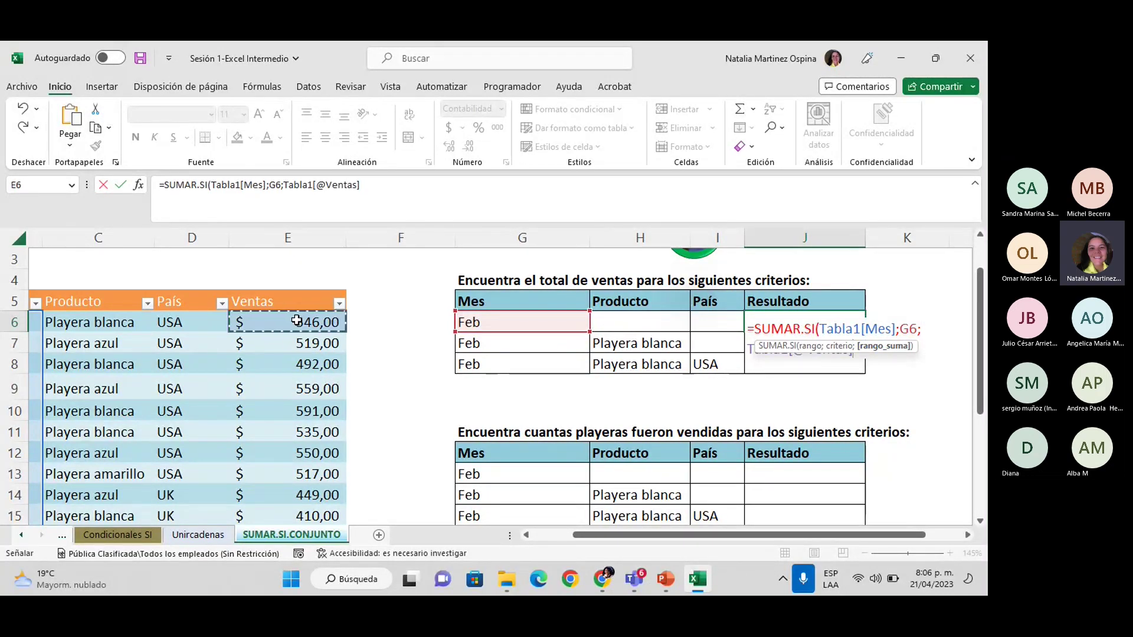
pyautogui.hotkey('ctrl', 'shift', 'Down')
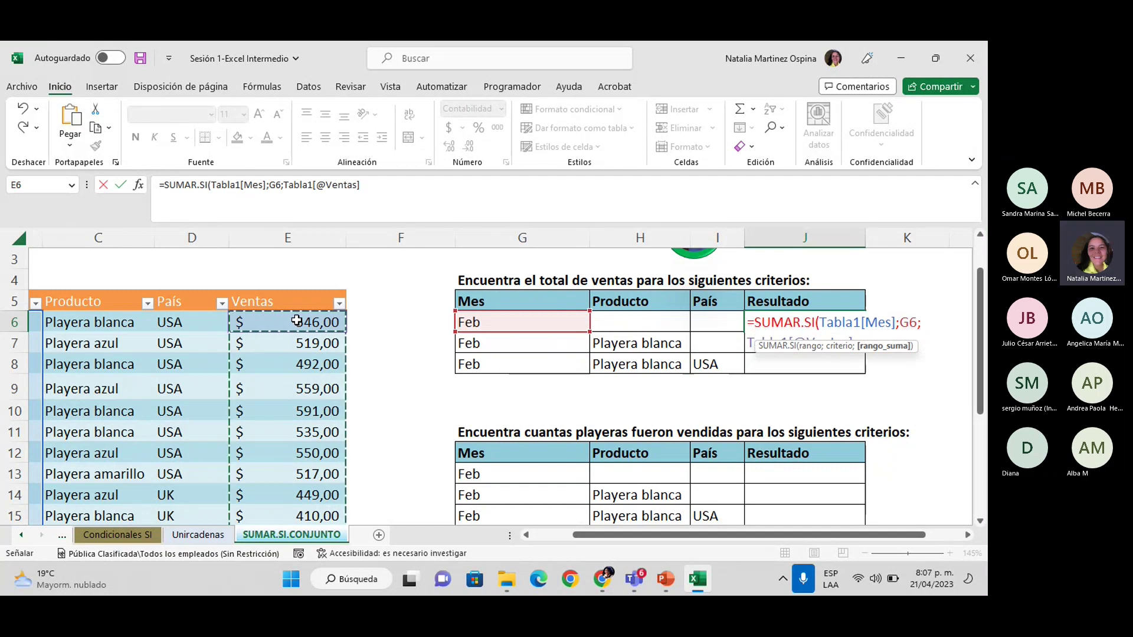
pyautogui.scroll(-3, 297, 320)
pyautogui.scroll(3, 421, 387)
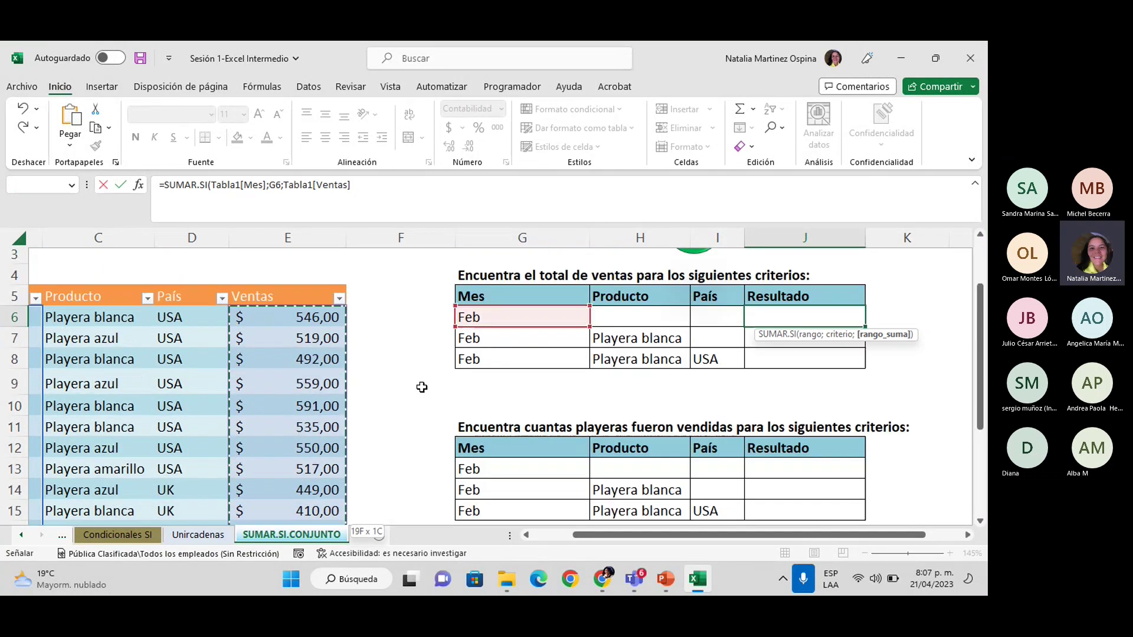
pyautogui.scroll(1, 421, 387)
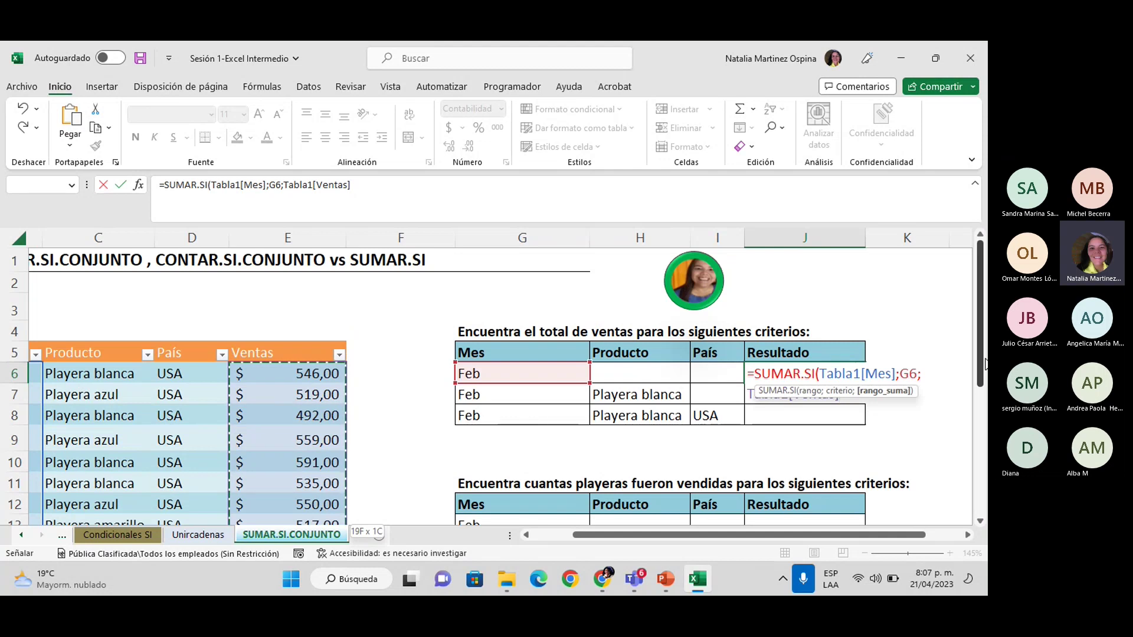
pyautogui.write(')')
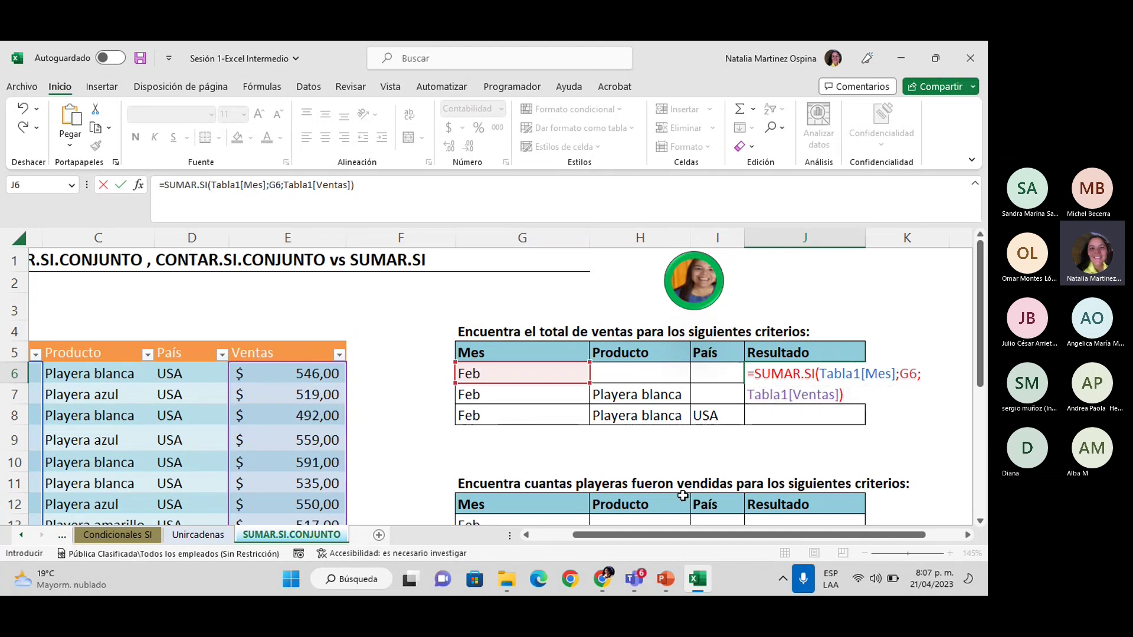
pyautogui.press('Return')
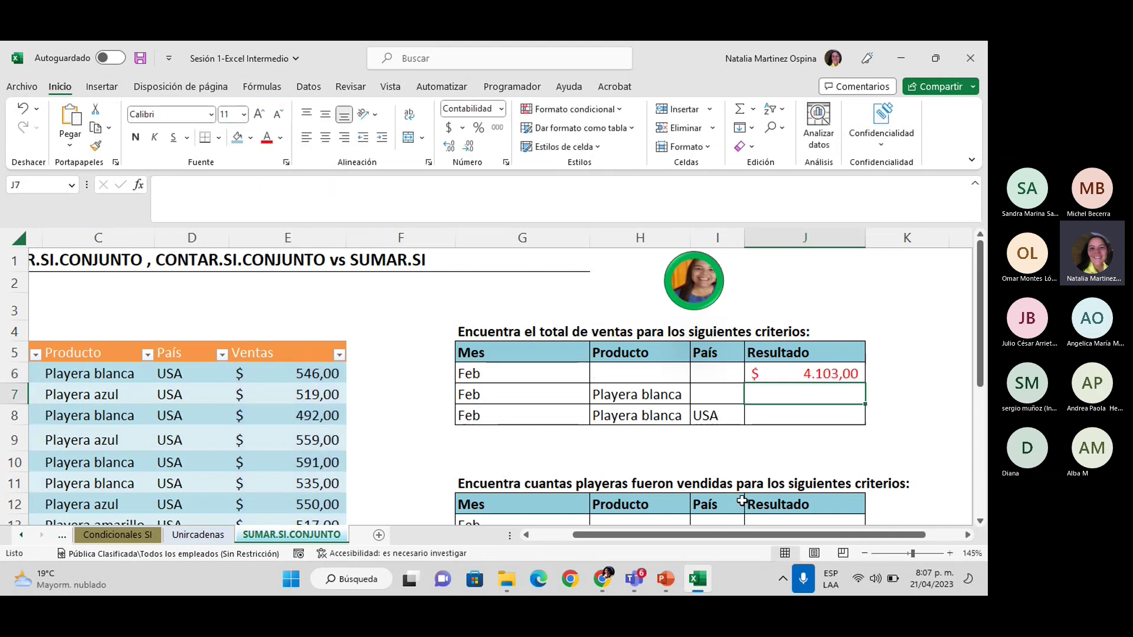
# Check the Feb total in J6 and its formula against the Feb rows of the sales table.
pyautogui.click(486, 373)
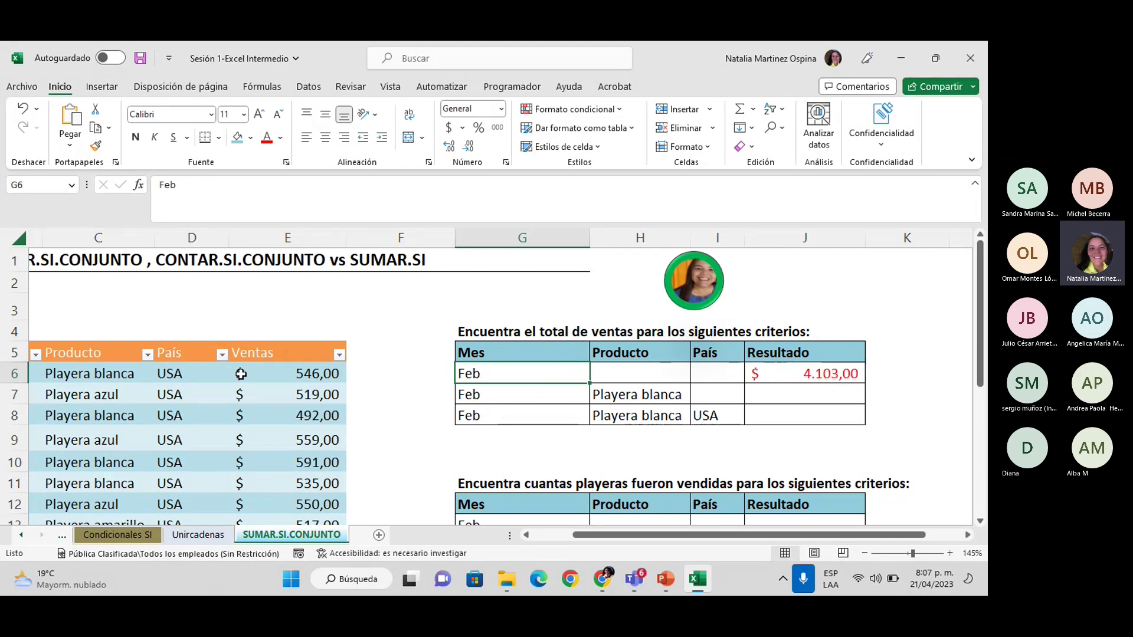
pyautogui.scroll(-1, 241, 384)
pyautogui.scroll(-5, 241, 384)
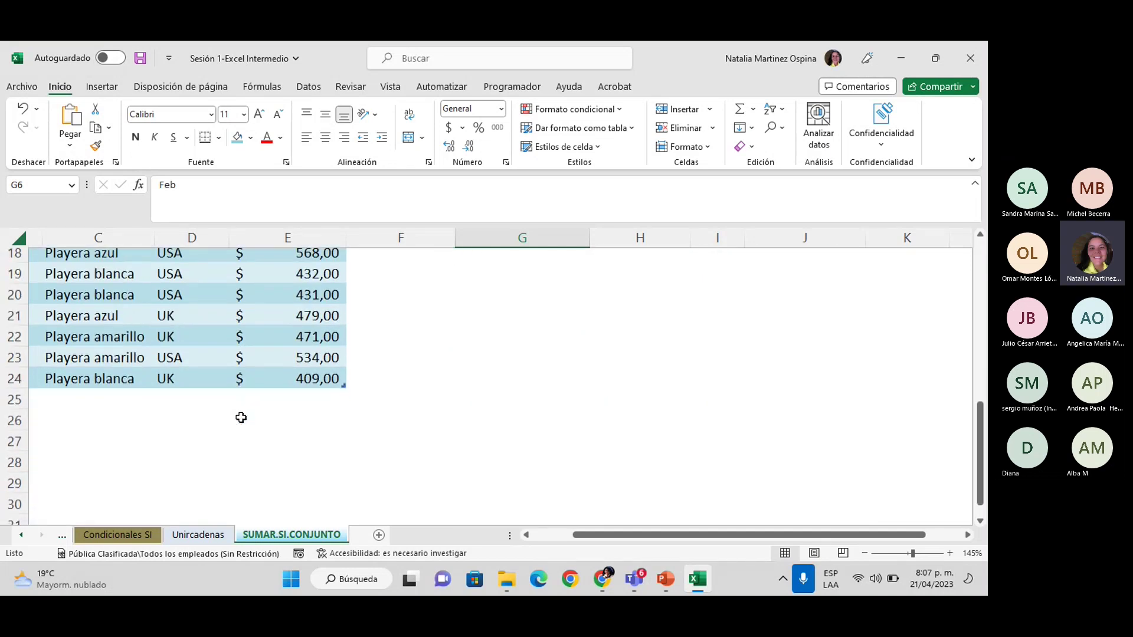
pyautogui.scroll(6, 240, 418)
pyautogui.moveTo(623, 535); pyautogui.dragTo(578, 534)
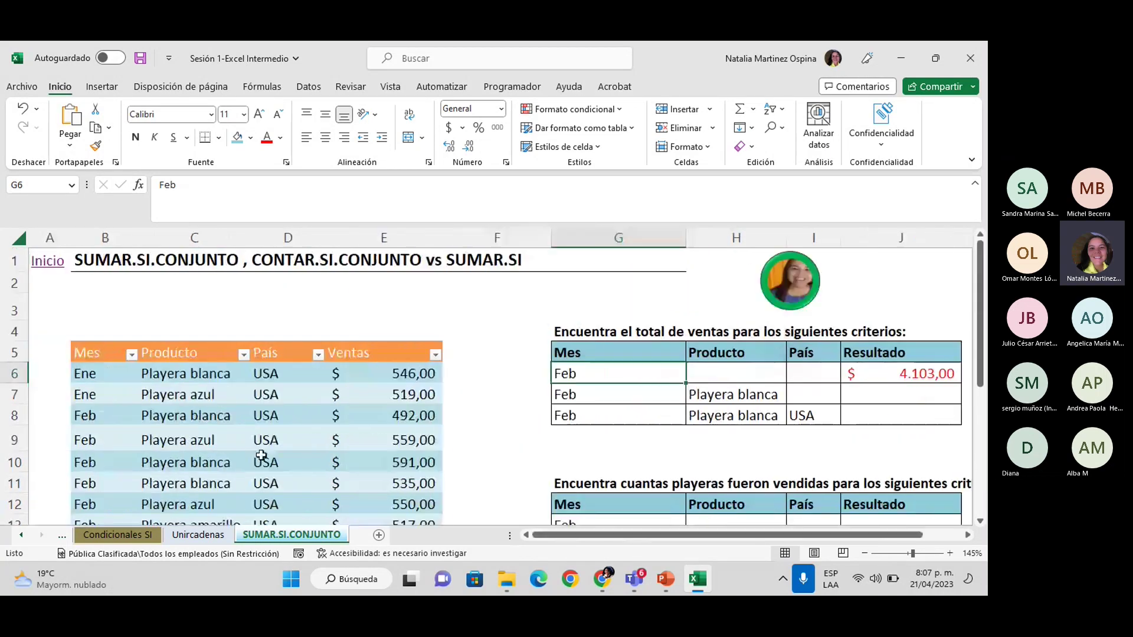
pyautogui.scroll(-1, 120, 415)
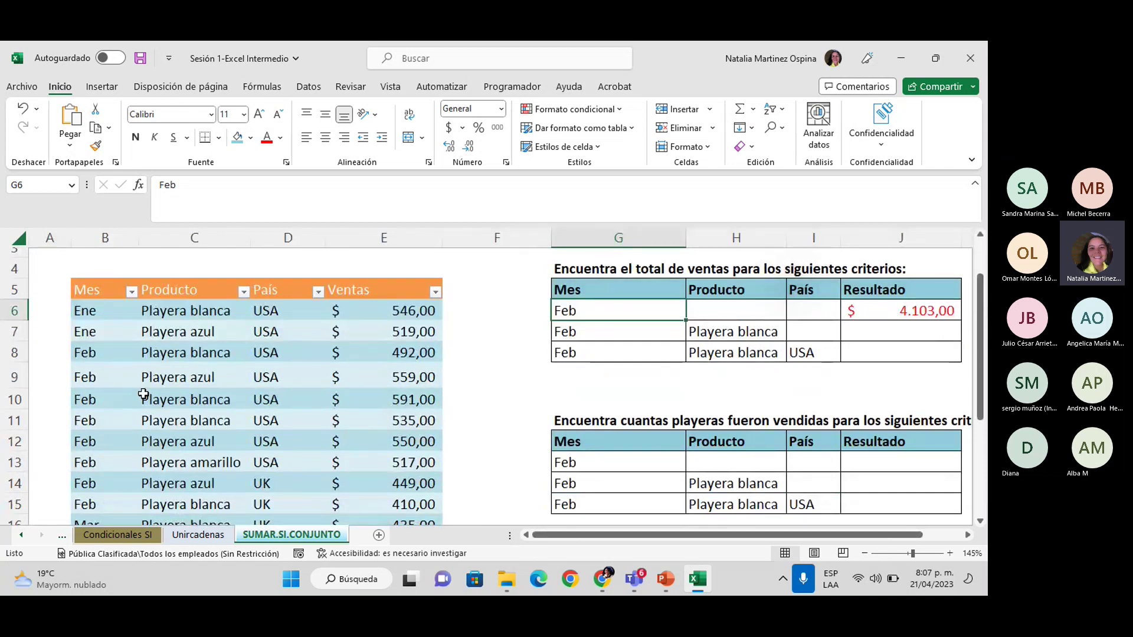
pyautogui.click(881, 309)
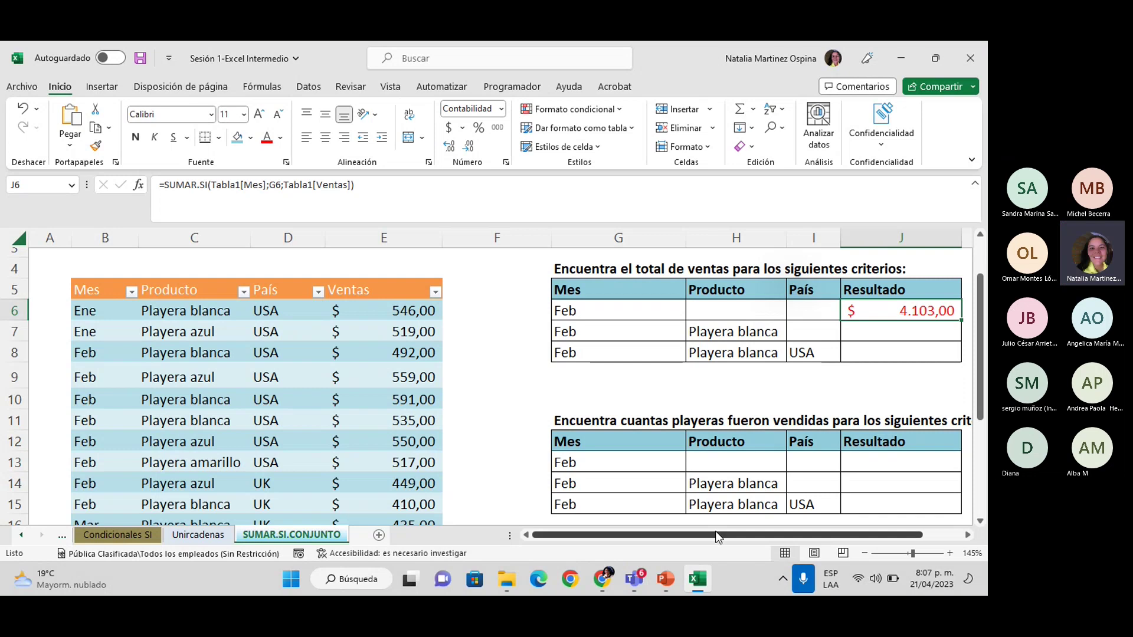
pyautogui.moveTo(715, 533); pyautogui.dragTo(747, 532)
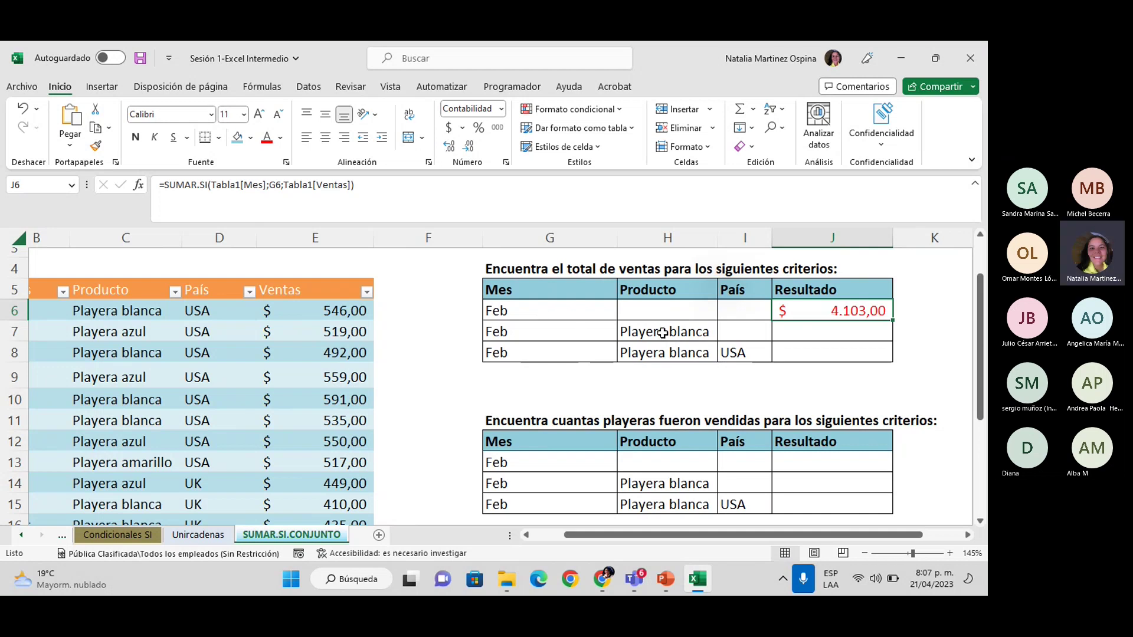
# Examine the multiple criteria in rows 7 and 8 of the total sales exercise and compare them with the single-criterion formula in J6.
pyautogui.moveTo(546, 332); pyautogui.dragTo(752, 353)
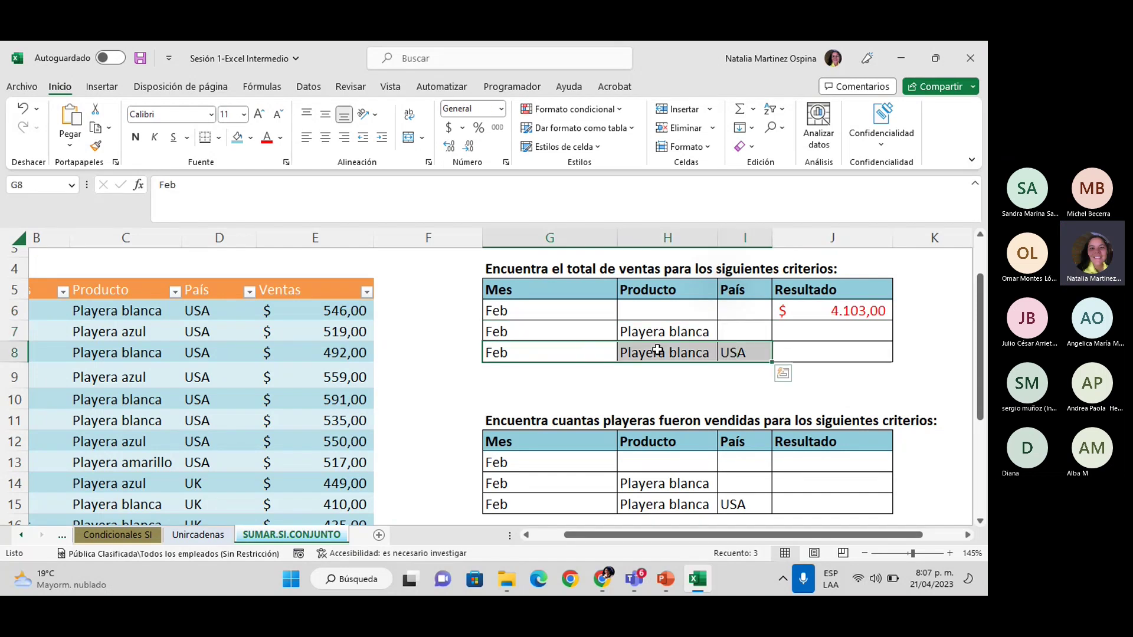
pyautogui.click(657, 350)
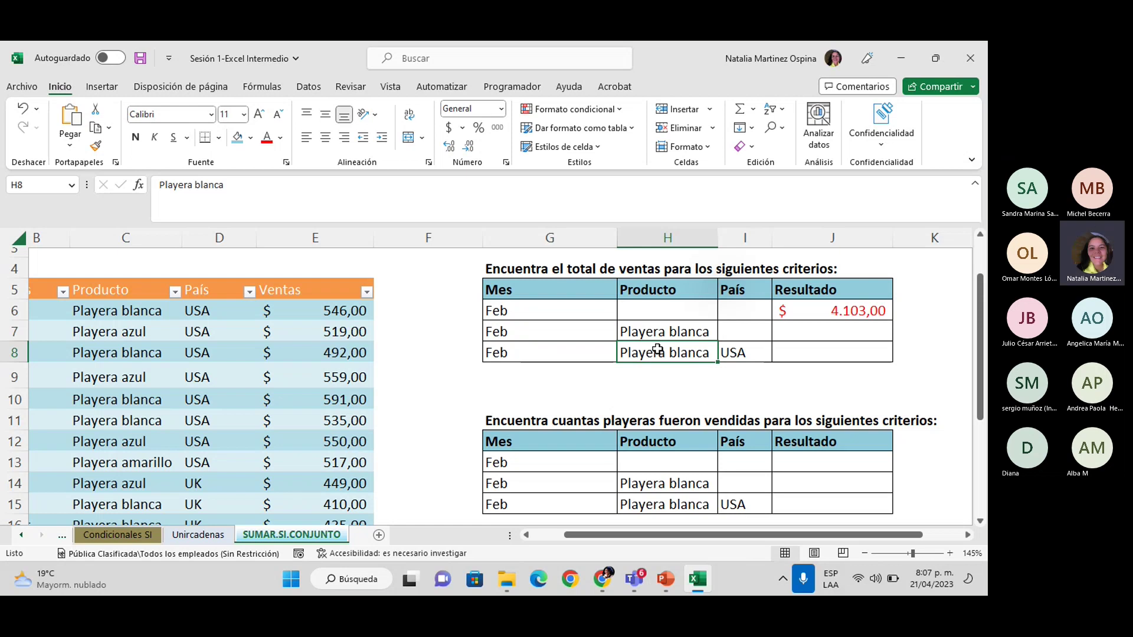
pyautogui.click(458, 393)
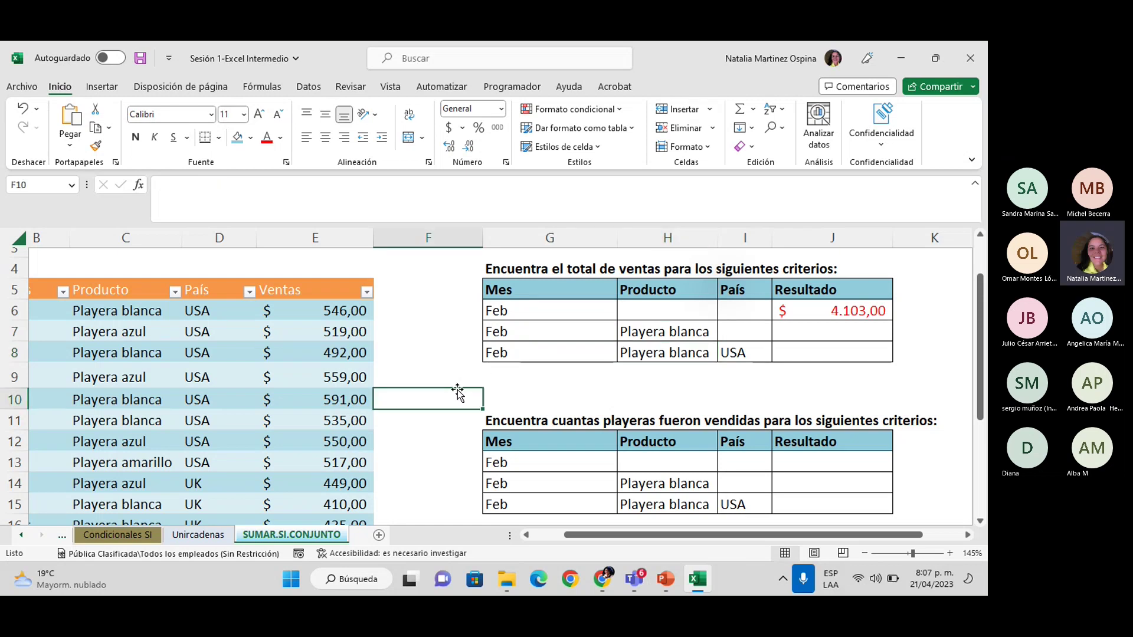
pyautogui.scroll(-1, 458, 390)
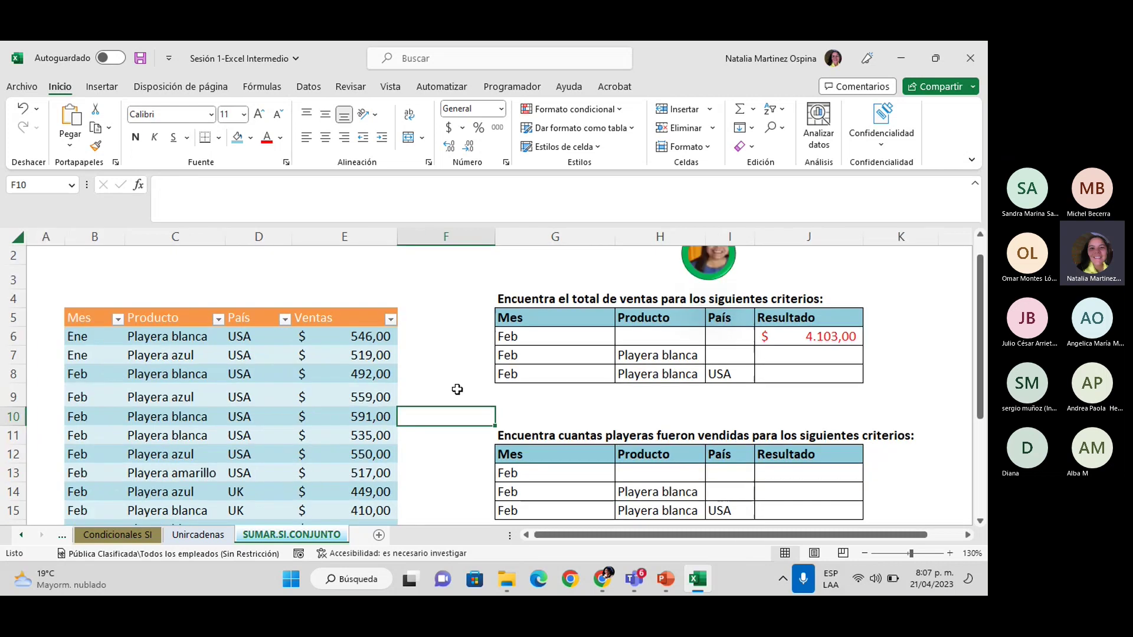
pyautogui.scroll(-1, 457, 389)
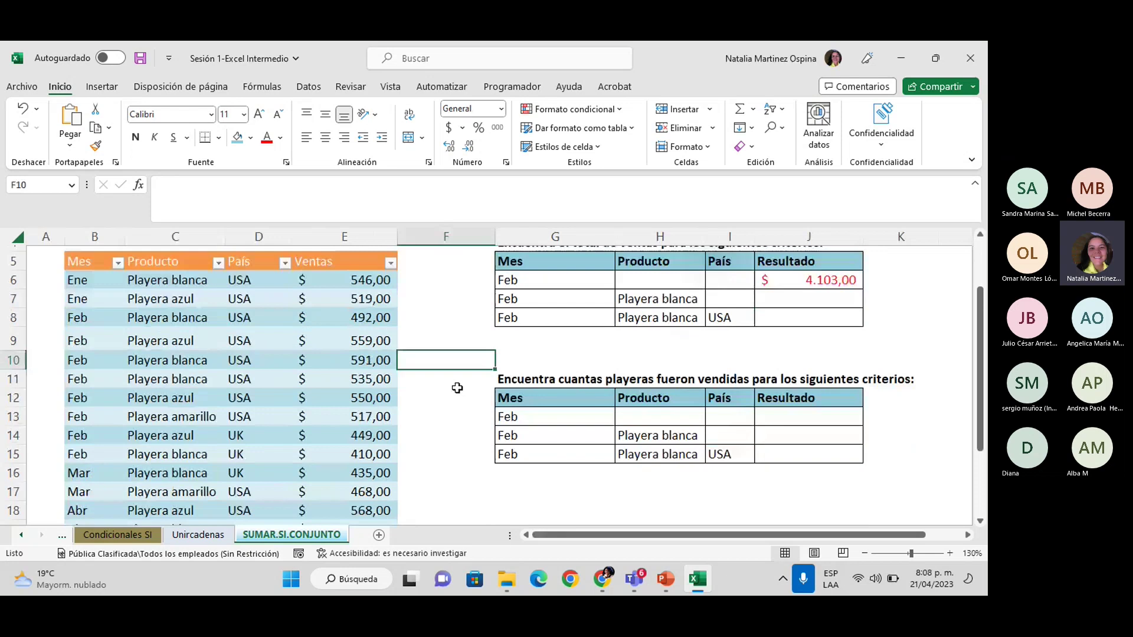
pyautogui.scroll(-1, 457, 389)
pyautogui.scroll(1, 495, 400)
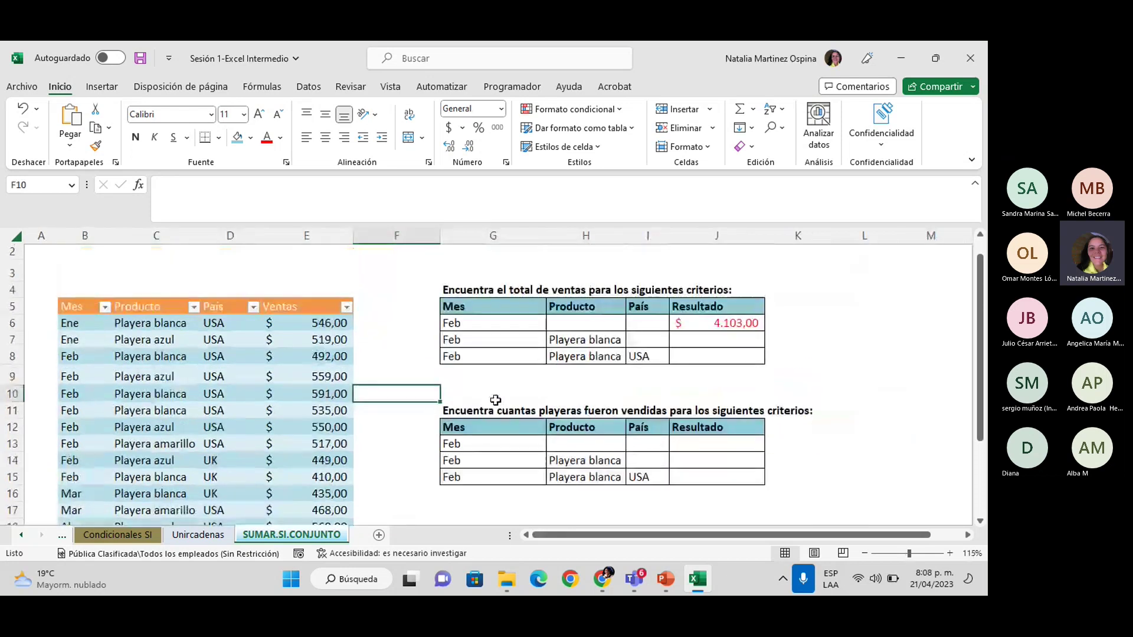
pyautogui.click(722, 325)
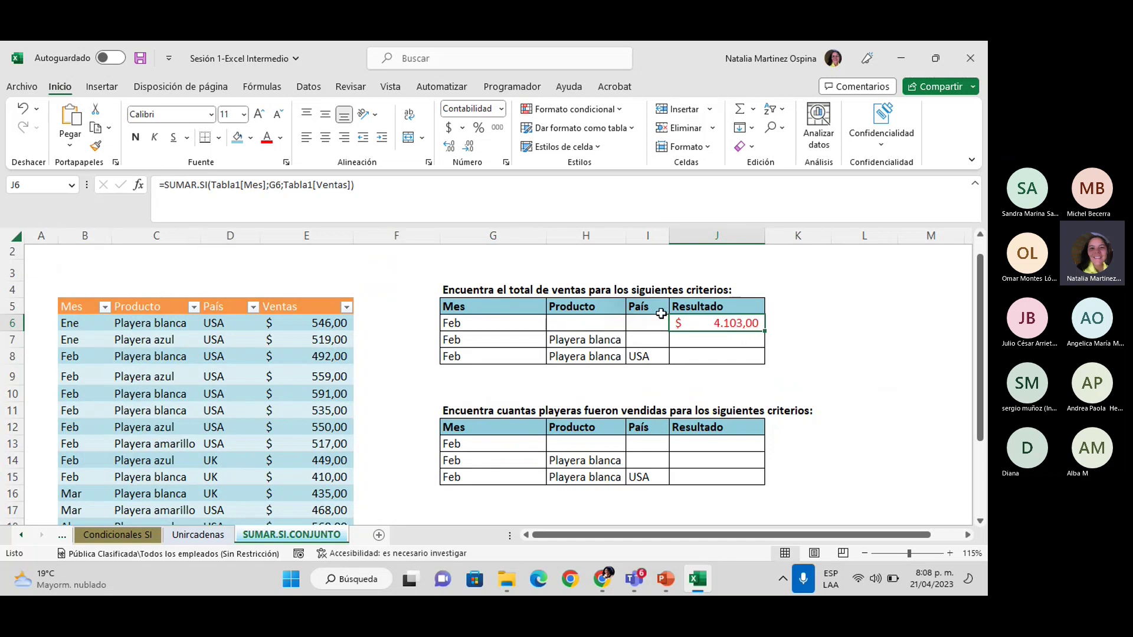
# Start a SUMAR.SI.CONJUNTO formula in J7 with the sales table's Ventas column, Tabla1[Ventas], as the sum range.
pyautogui.click(711, 342)
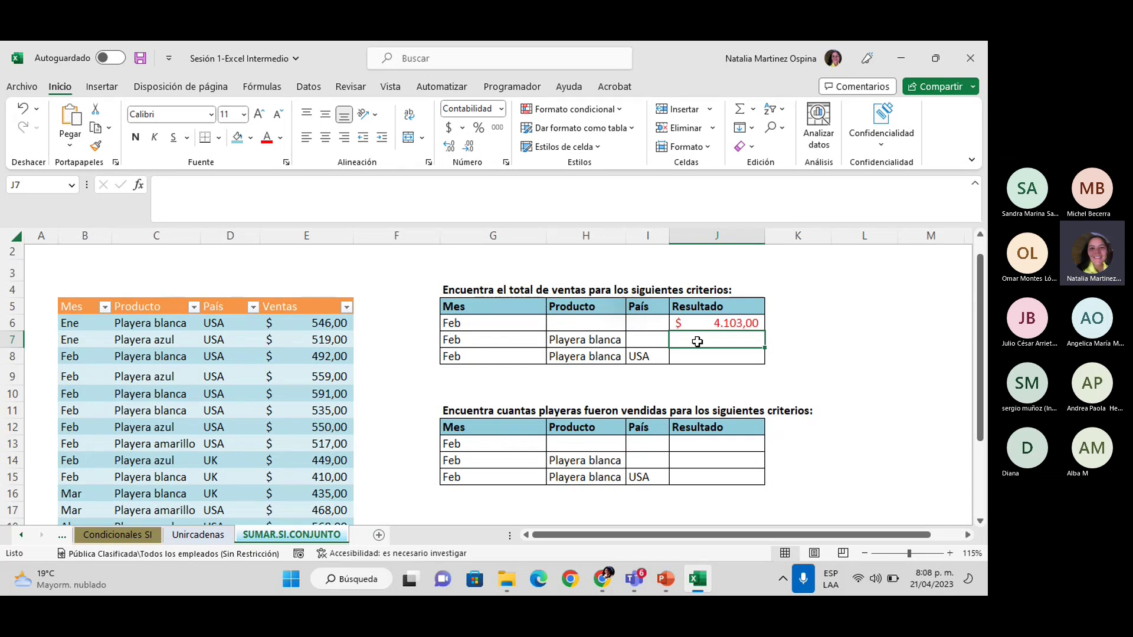
pyautogui.write('=SUMAR')
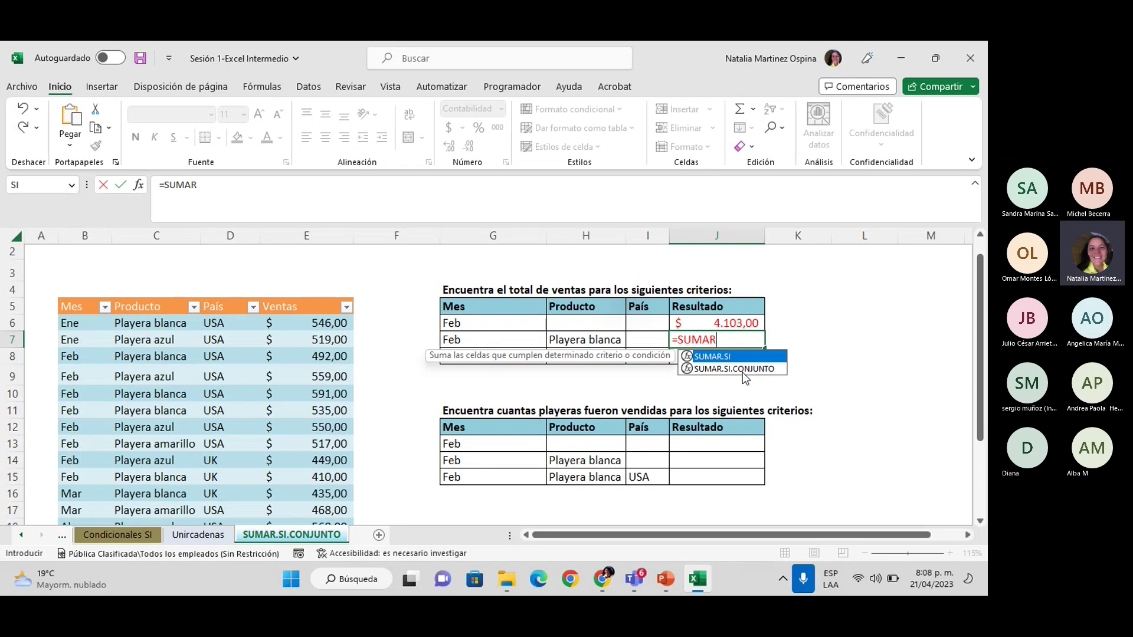
pyautogui.doubleClick(738, 370)
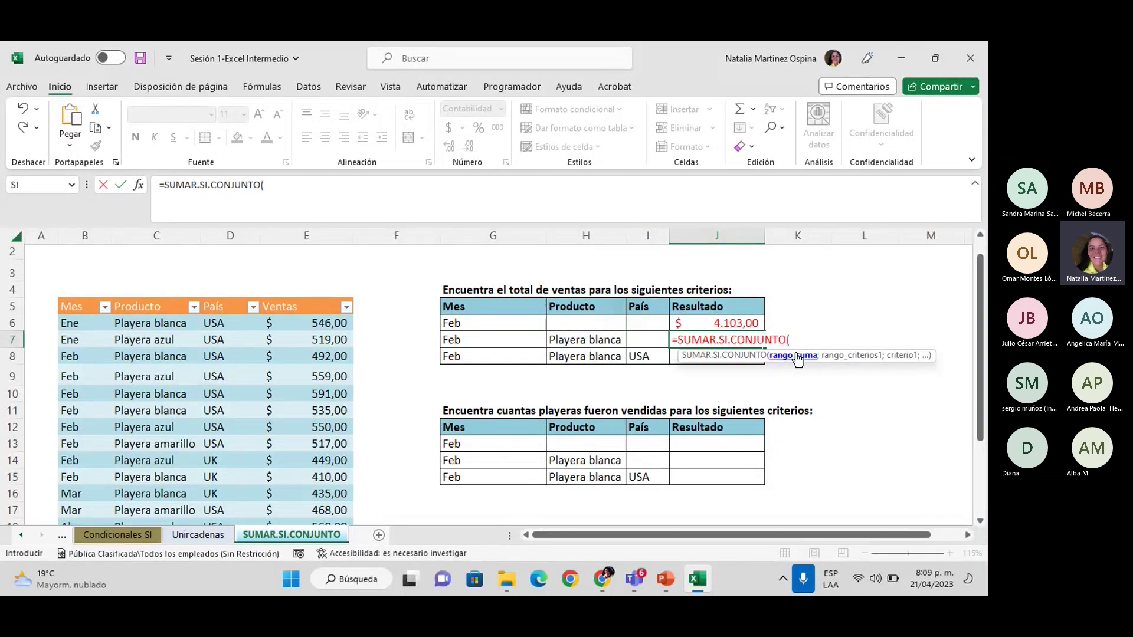
pyautogui.click(305, 319)
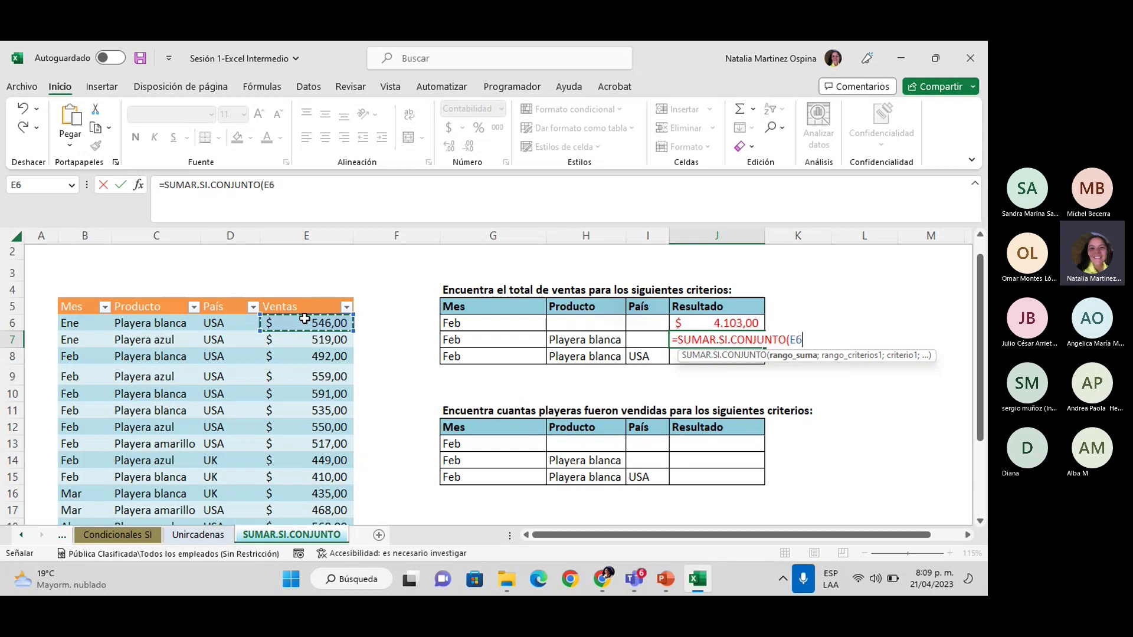
pyautogui.hotkey('ctrl', 'shift', 'Down')
pyautogui.write(';')
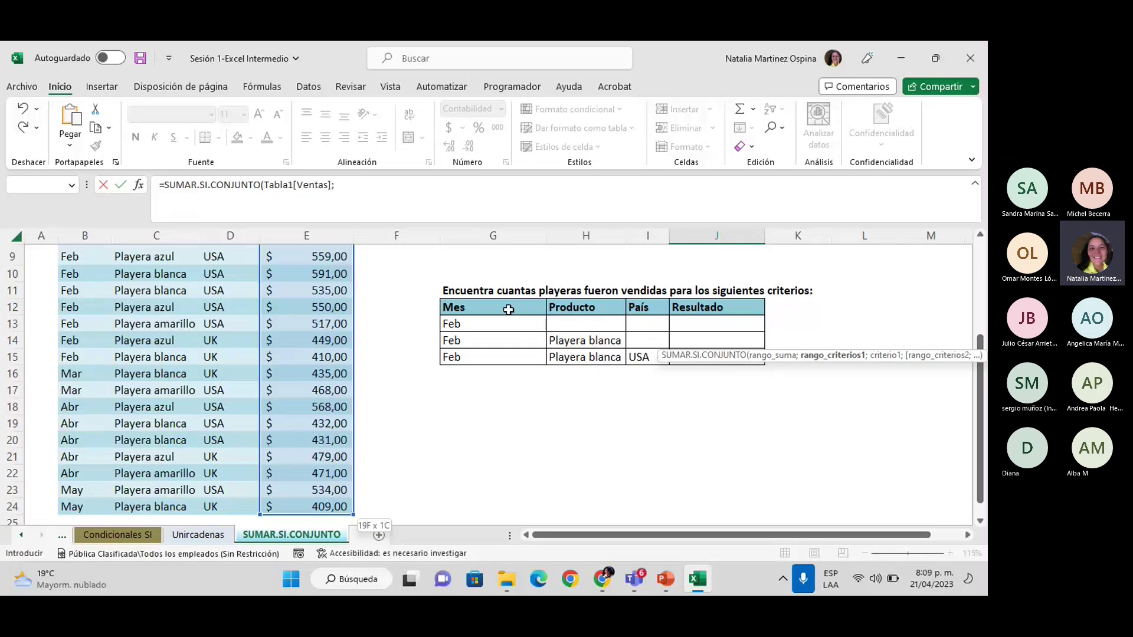
# Complete the J7 formula with Tabla1[Mes] as the first criteria range and G7 as its criterion.
pyautogui.scroll(2, 508, 309)
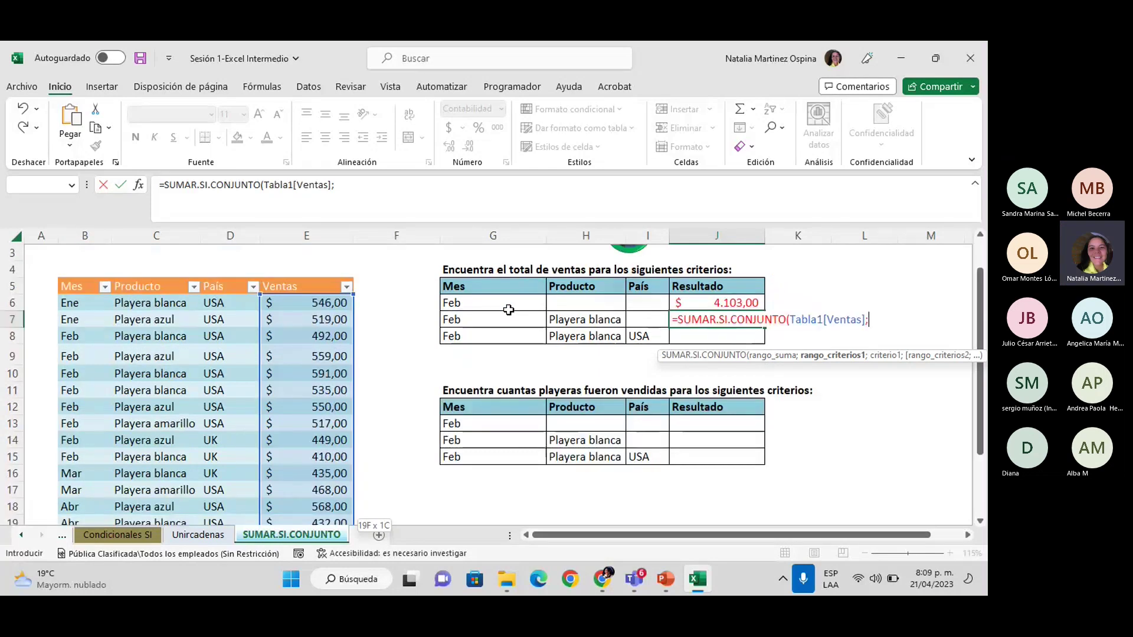
pyautogui.scroll(1, 509, 309)
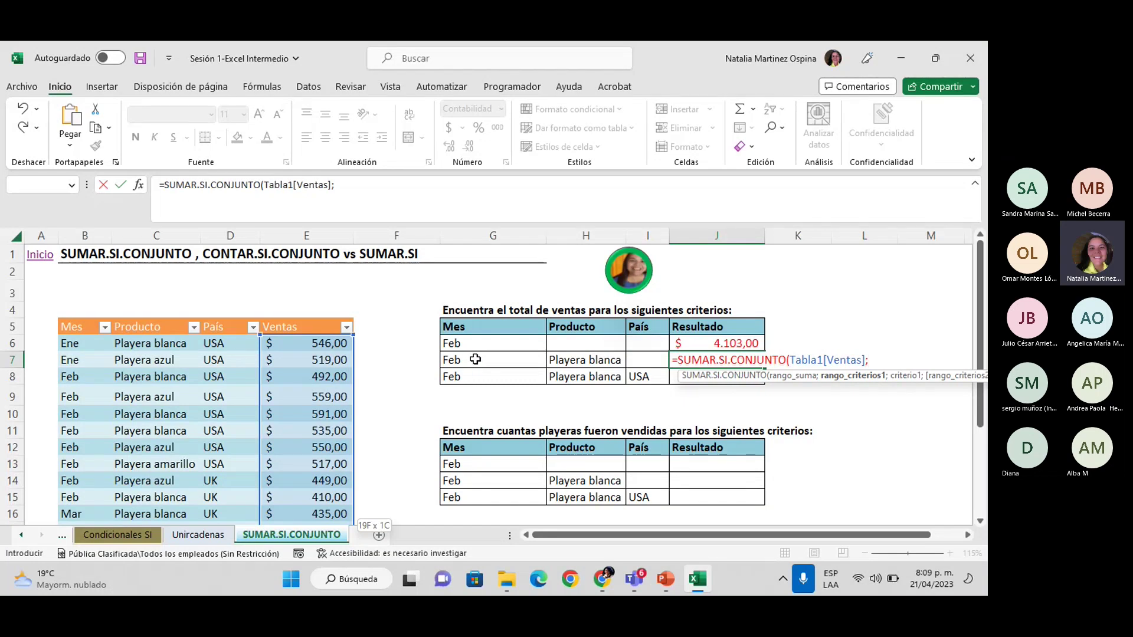
pyautogui.click(72, 344)
pyautogui.click(72, 344)
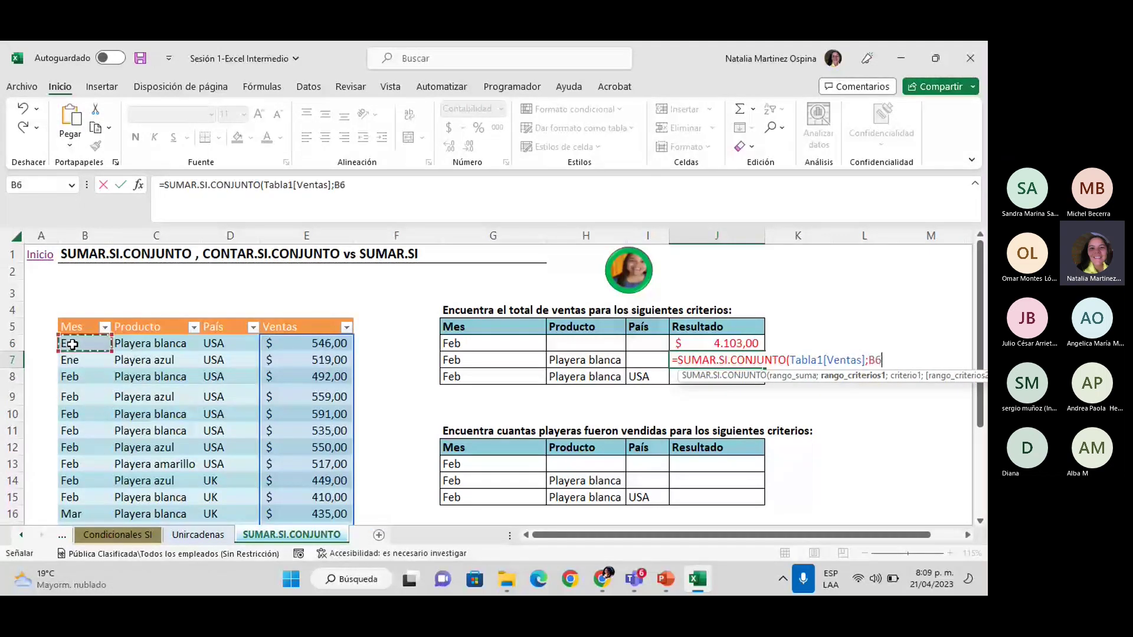
pyautogui.hotkey('ctrl', 'shift', 'Down')
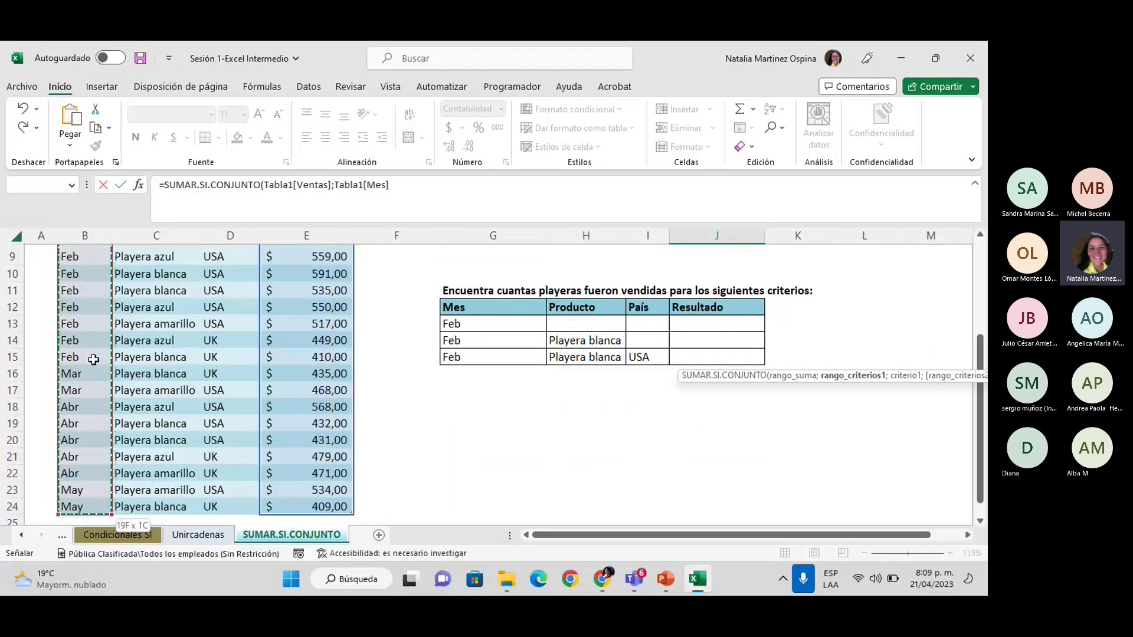
pyautogui.scroll(2, 93, 359)
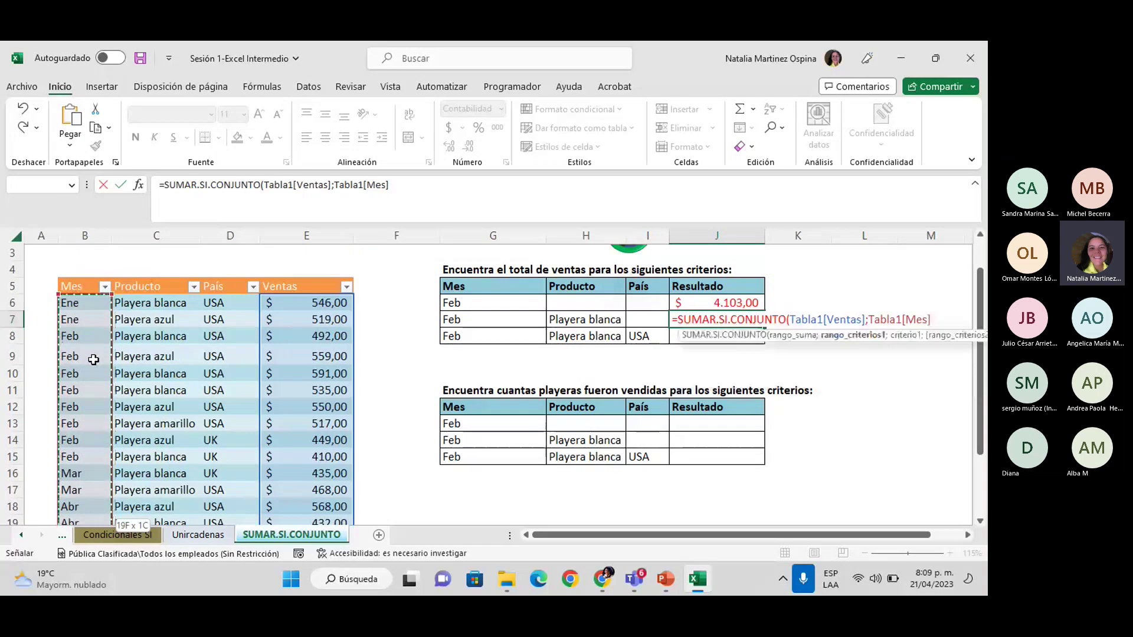
pyautogui.write(';')
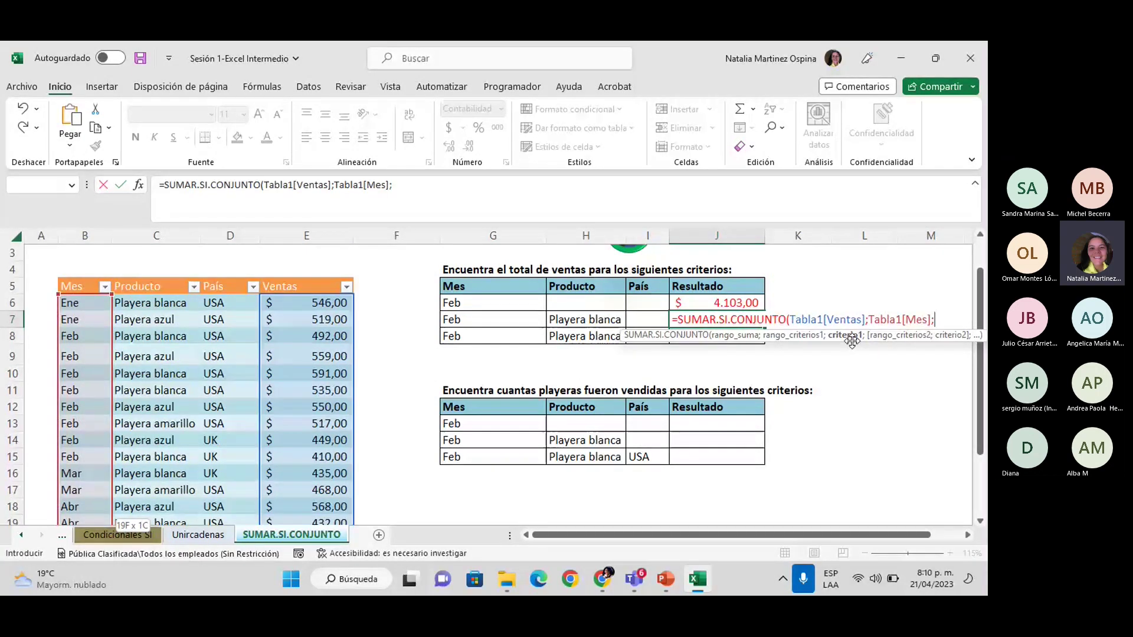
pyautogui.click(470, 319)
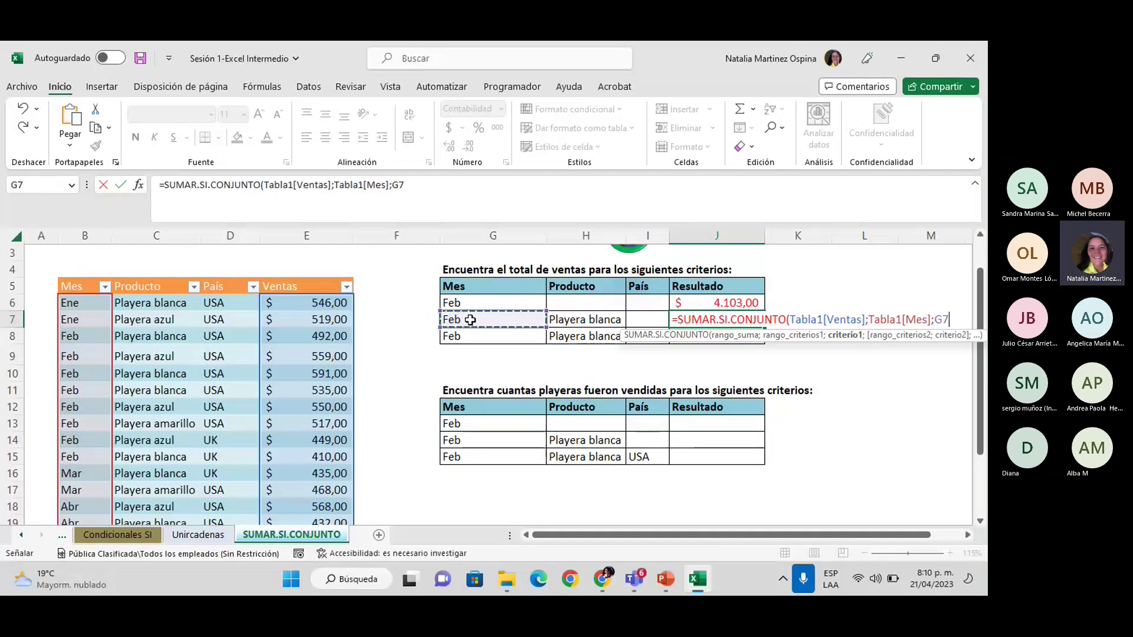
pyautogui.press('Return')
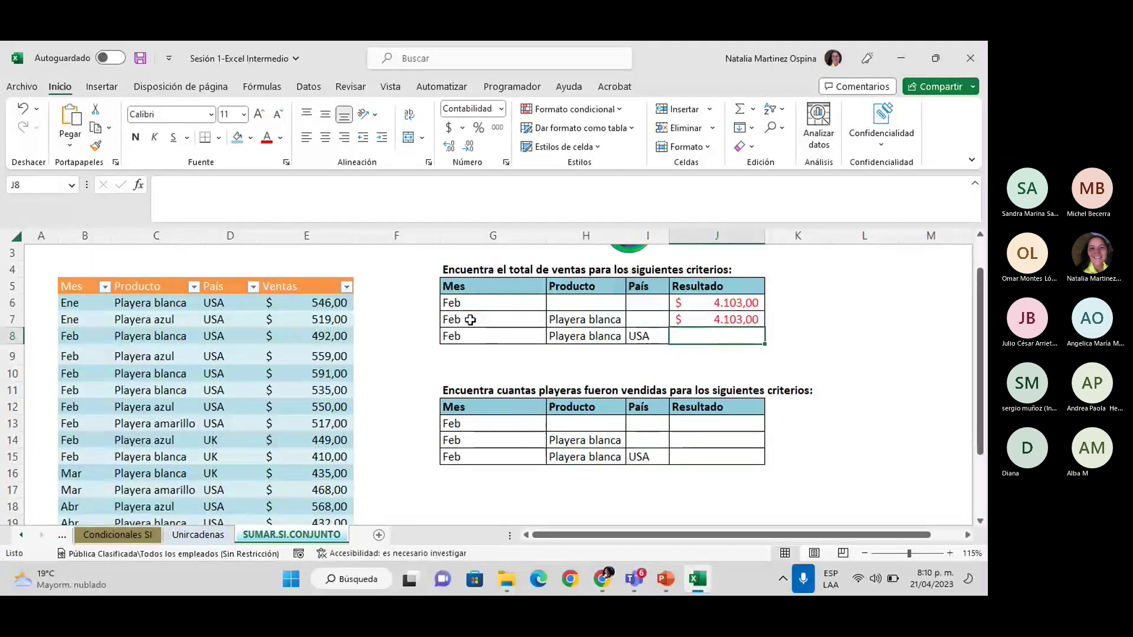
# Compare the SUMAR.SI formula in J6 with the SUMAR.SI.CONJUNTO formula in J7, including their argument order.
pyautogui.click(720, 304)
pyautogui.click(714, 321)
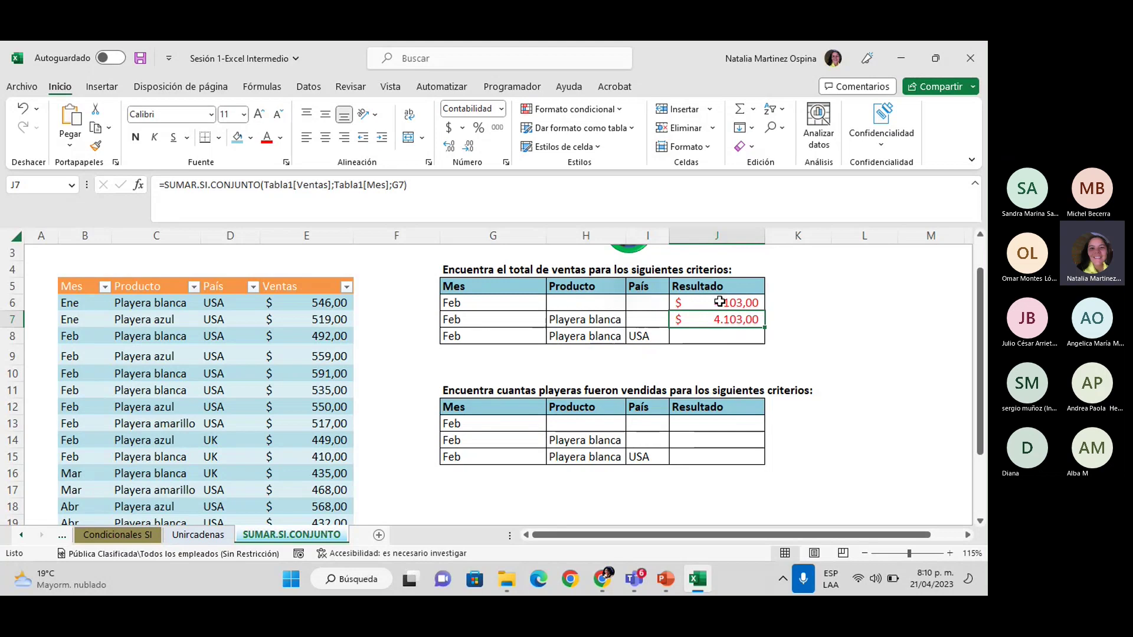
pyautogui.click(720, 302)
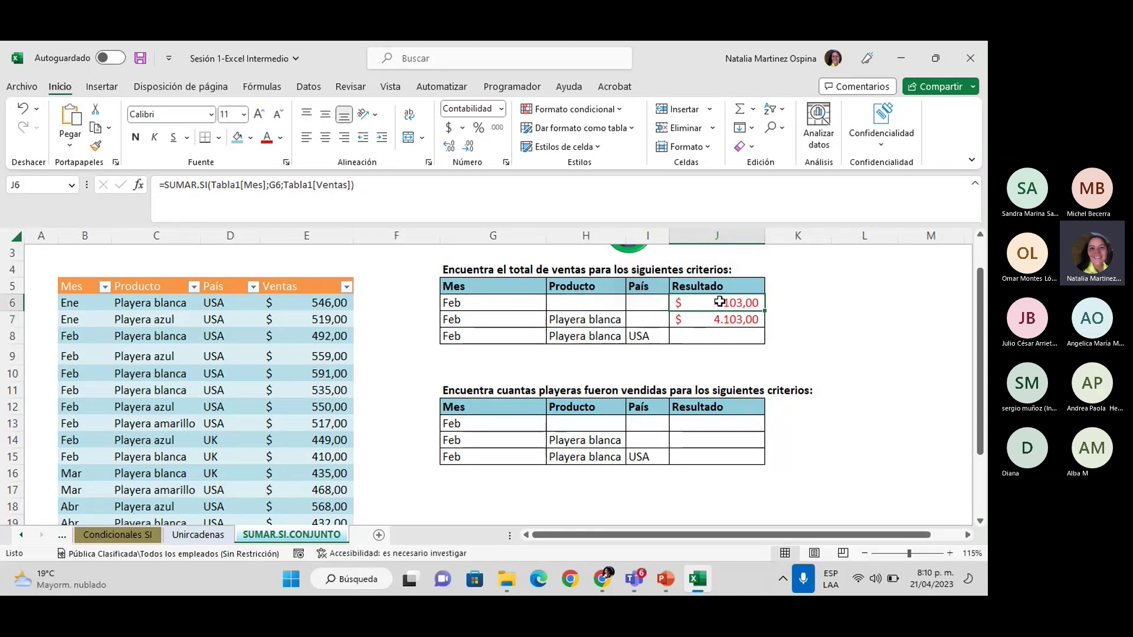
pyautogui.click(139, 186)
pyautogui.click(668, 335)
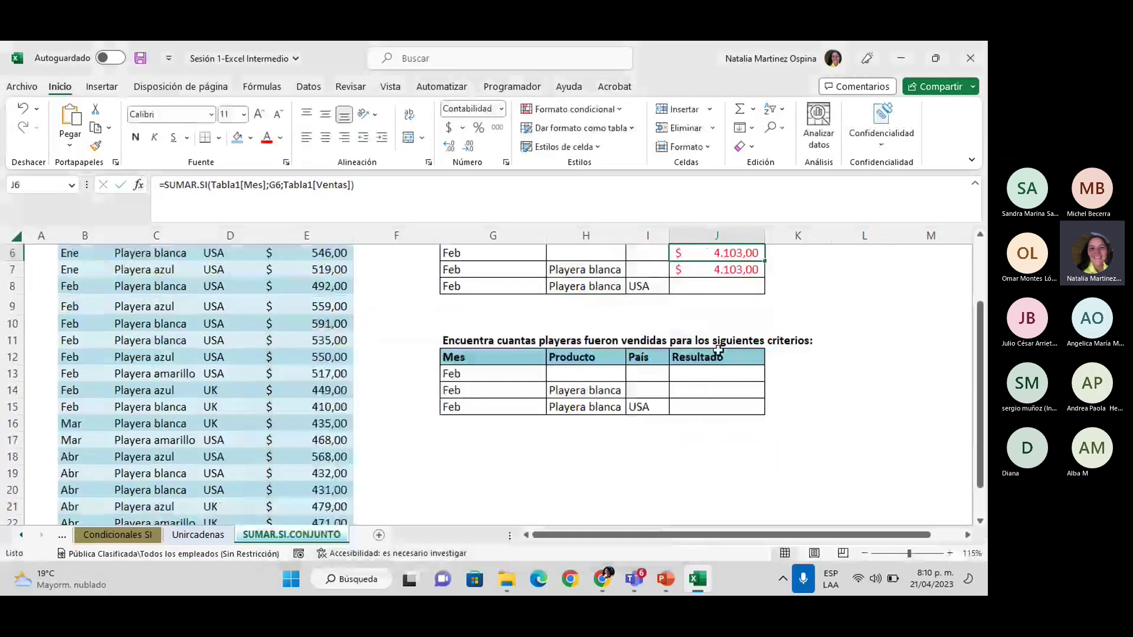
pyautogui.scroll(2, 718, 350)
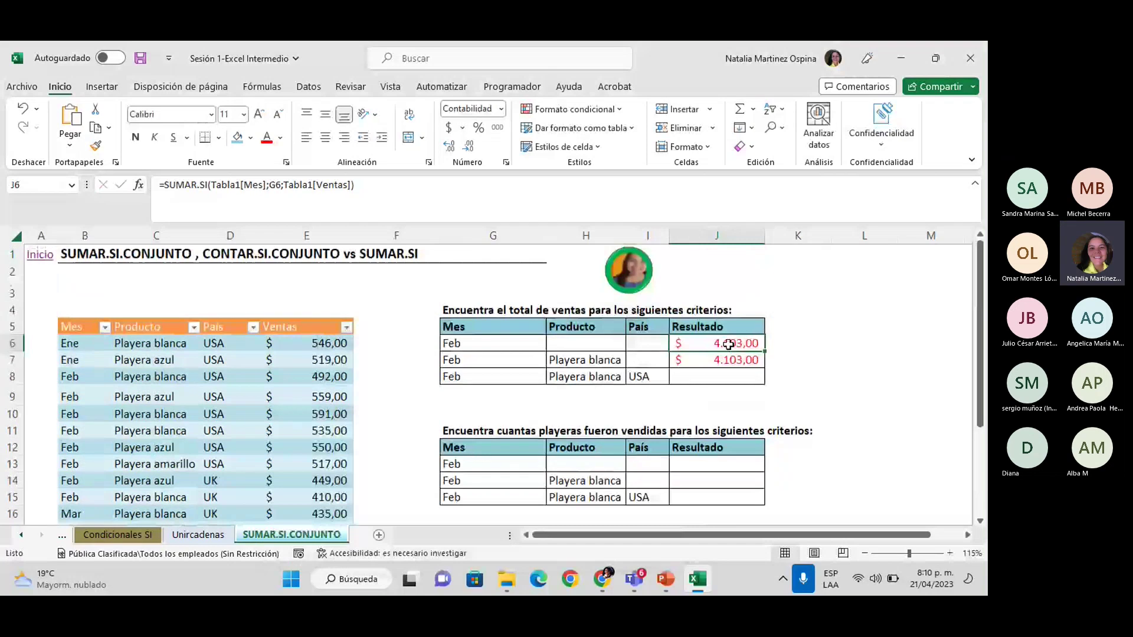
pyautogui.doubleClick(728, 344)
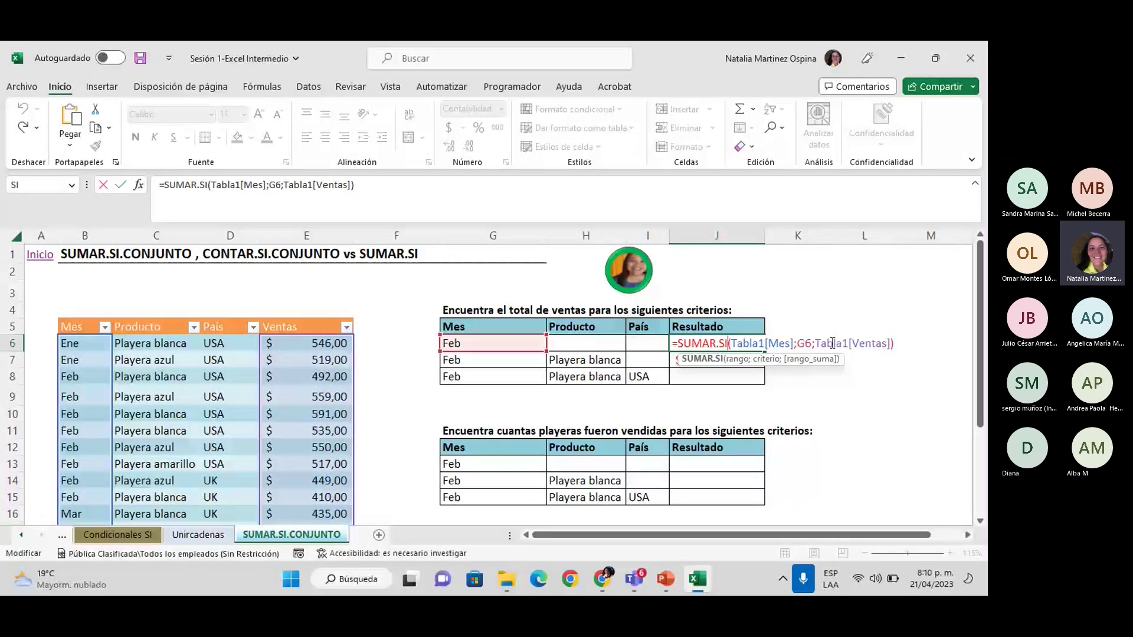
pyautogui.click(733, 361)
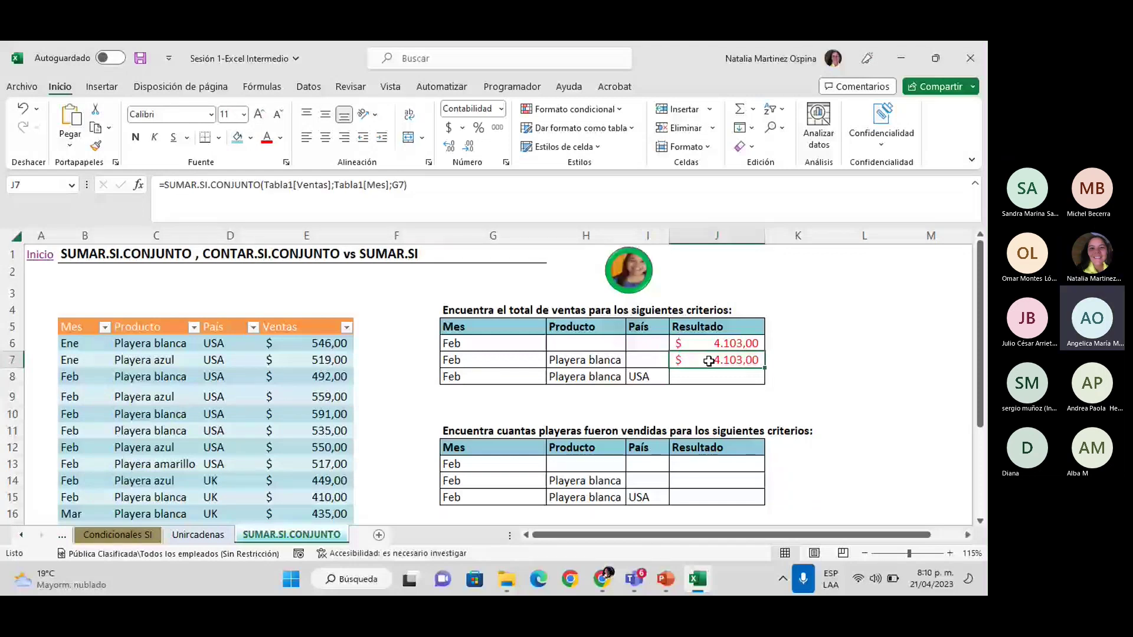
# Reopen the J7 formula and clear all its arguments, keeping only =SUMAR.SI.CONJUNTO( for a fresh start.
pyautogui.doubleClick(753, 359)
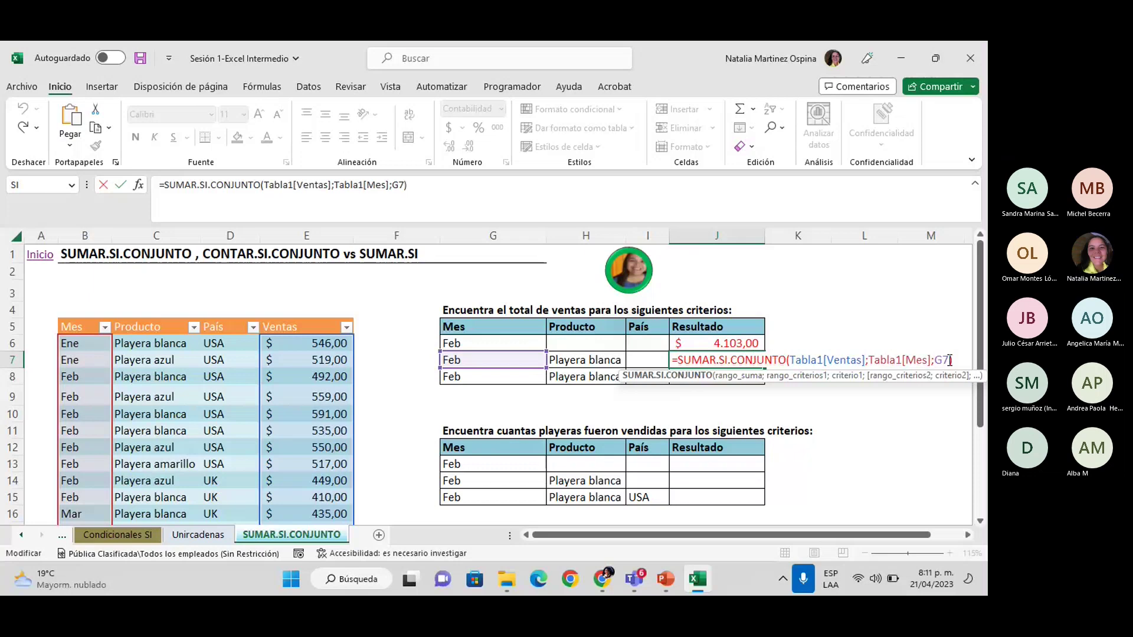
pyautogui.click(949, 360)
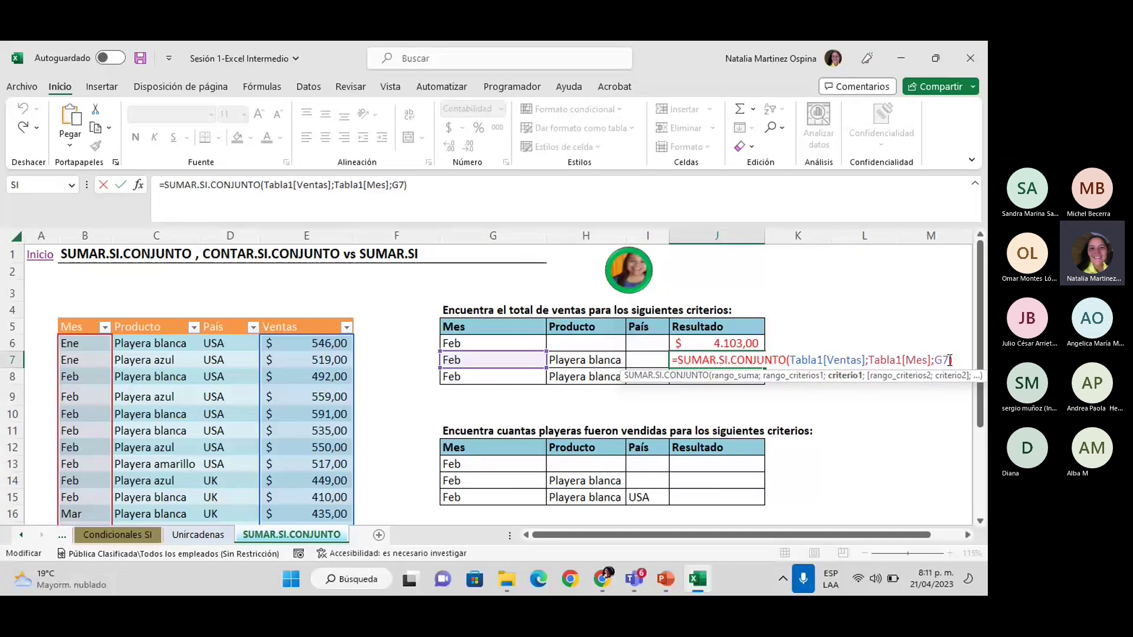
pyautogui.write(';')
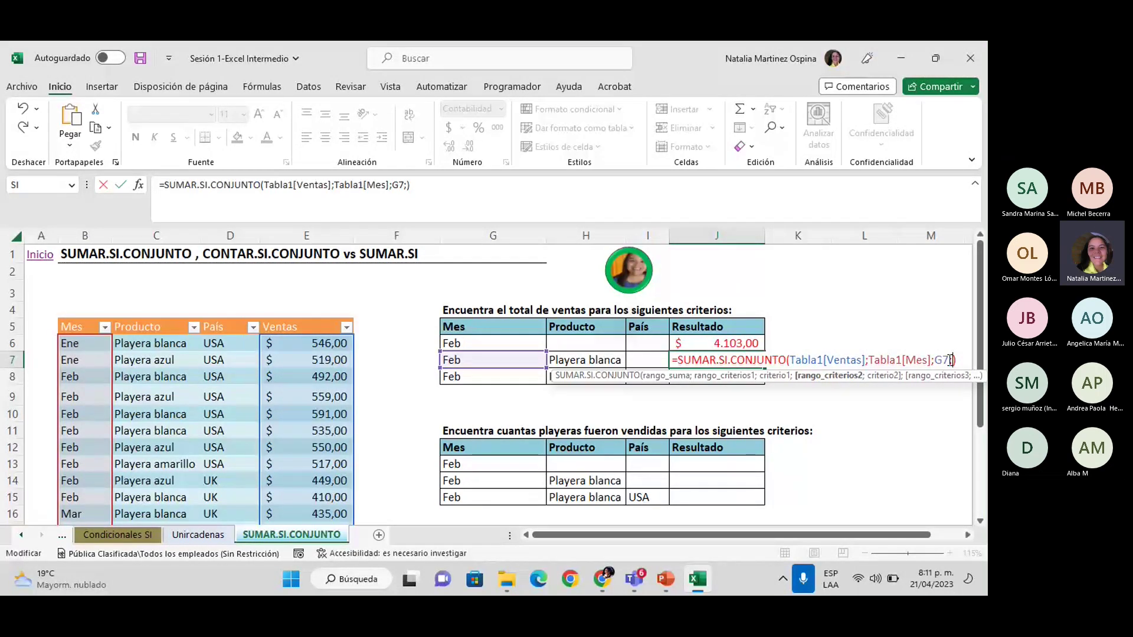
pyautogui.press('BackSpace')
pyautogui.press('BackSpace')
pyautogui.press('BackSpace')
pyautogui.press('BackSpace')
pyautogui.press('BackSpace')
pyautogui.press('BackSpace')
pyautogui.press('BackSpace')
pyautogui.press('BackSpace')
pyautogui.press('BackSpace')
pyautogui.press('BackSpace')
pyautogui.press('BackSpace')
pyautogui.press('BackSpace')
pyautogui.press('BackSpace')
pyautogui.press('BackSpace')
pyautogui.press('BackSpace')
pyautogui.press('BackSpace')
pyautogui.press('BackSpace')
pyautogui.press('BackSpace')
pyautogui.press('BackSpace')
pyautogui.press('BackSpace')
pyautogui.press('BackSpace')
pyautogui.press('BackSpace')
pyautogui.press('BackSpace')
pyautogui.press('BackSpace')
pyautogui.press('BackSpace')
pyautogui.press('BackSpace')
pyautogui.press('BackSpace')
pyautogui.press('BackSpace')
pyautogui.press('BackSpace')
pyautogui.press('BackSpace')
pyautogui.press('BackSpace')
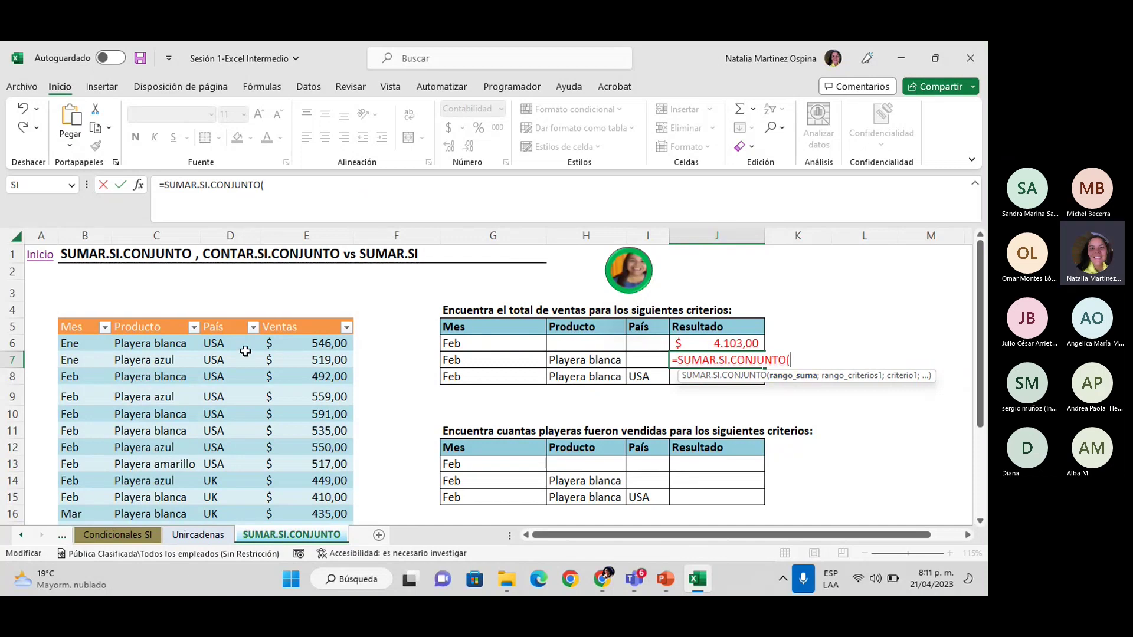
# Set the sales table's Ventas column, Tabla1[Ventas], as the sum range of the J7 formula.
pyautogui.click(314, 343)
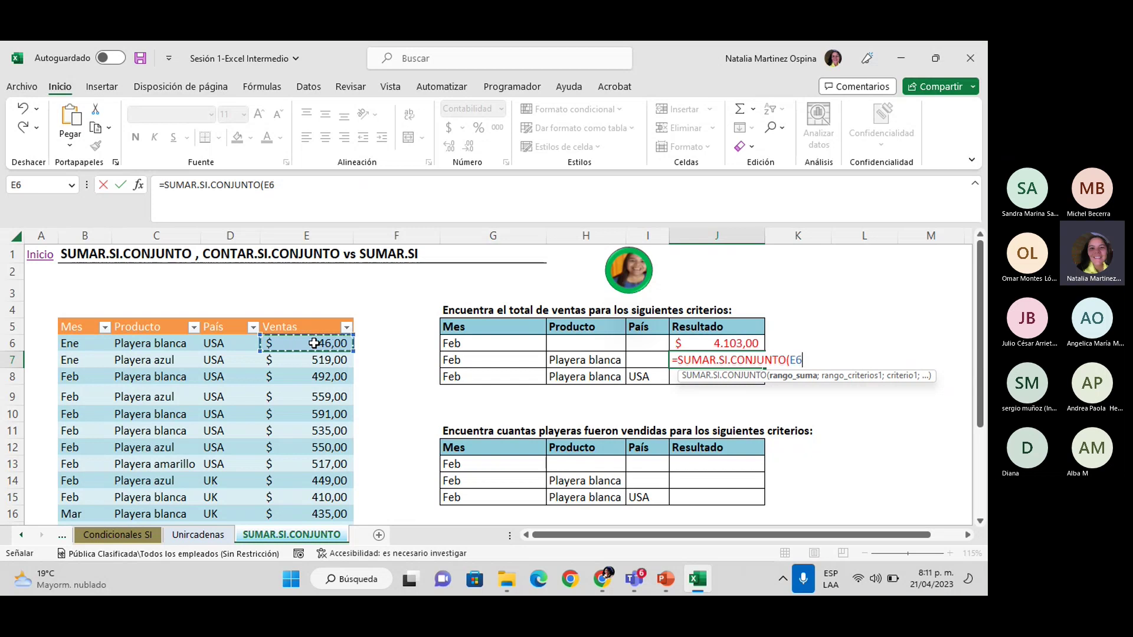
pyautogui.hotkey('ctrl', 'shift', 'Down')
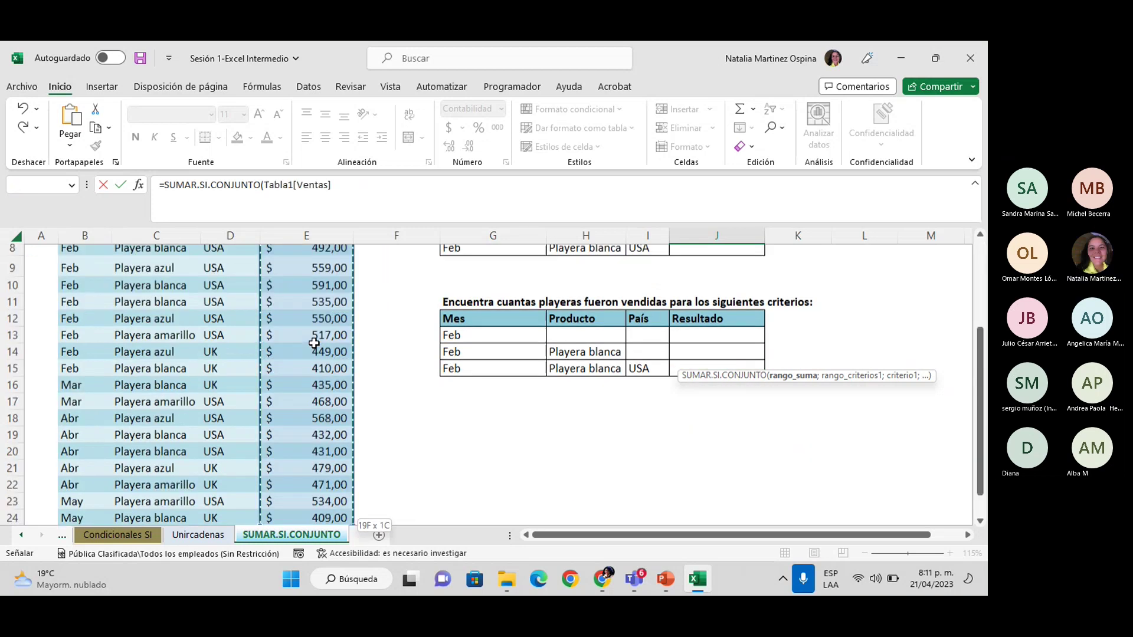
pyautogui.write(';')
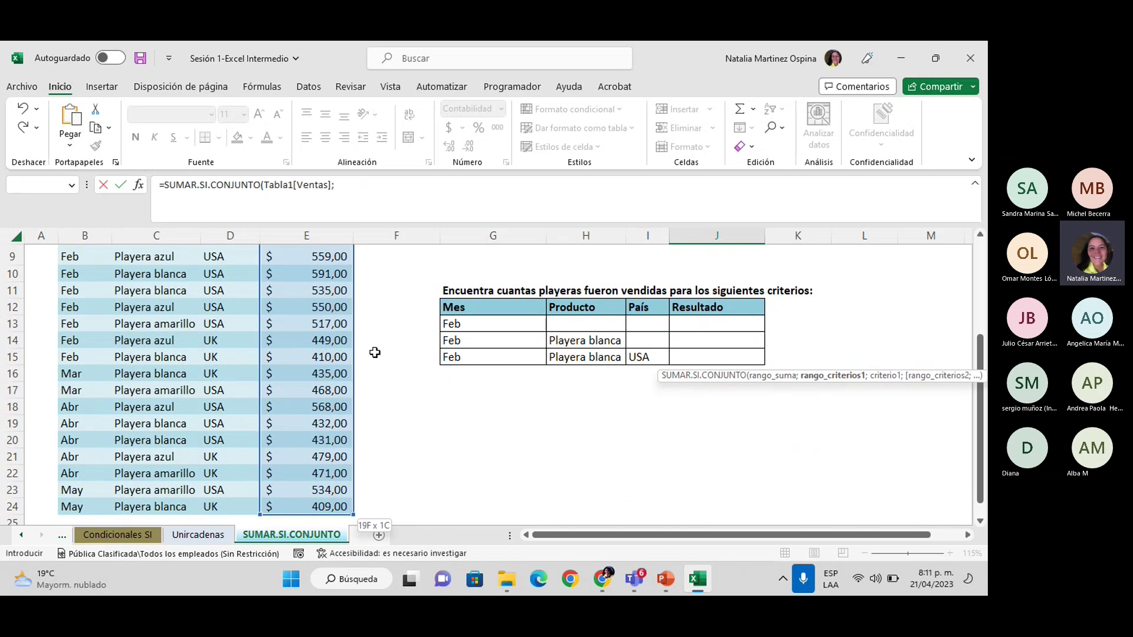
pyautogui.scroll(3, 590, 336)
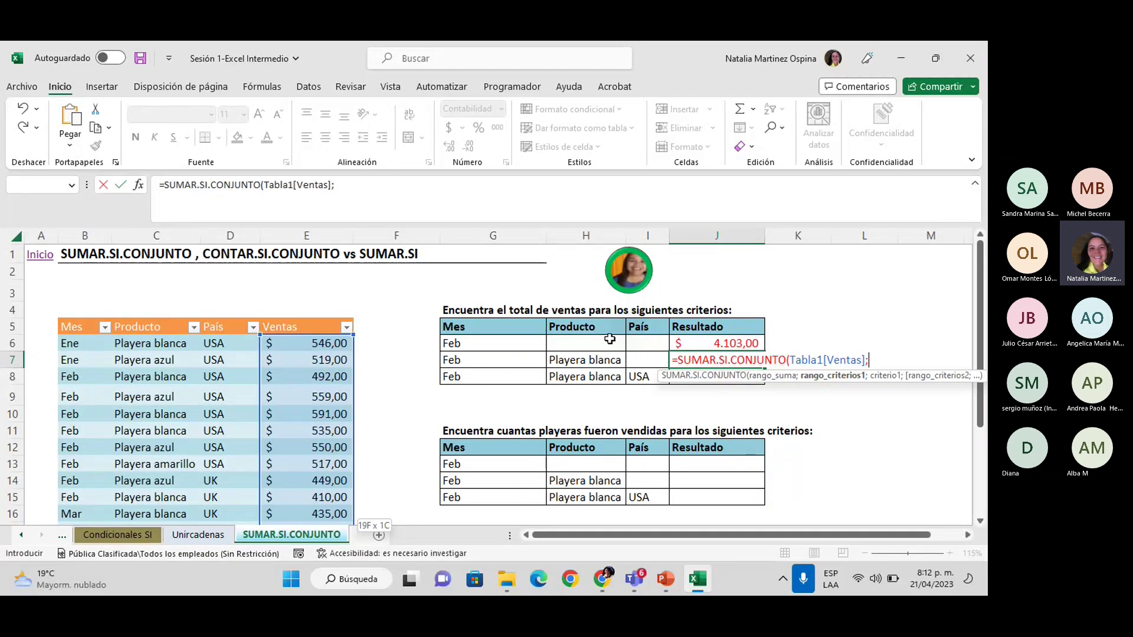
# Add Tabla1[Mes] as the first criteria range in the J7 formula, with G7 as its criterion.
pyautogui.click(76, 346)
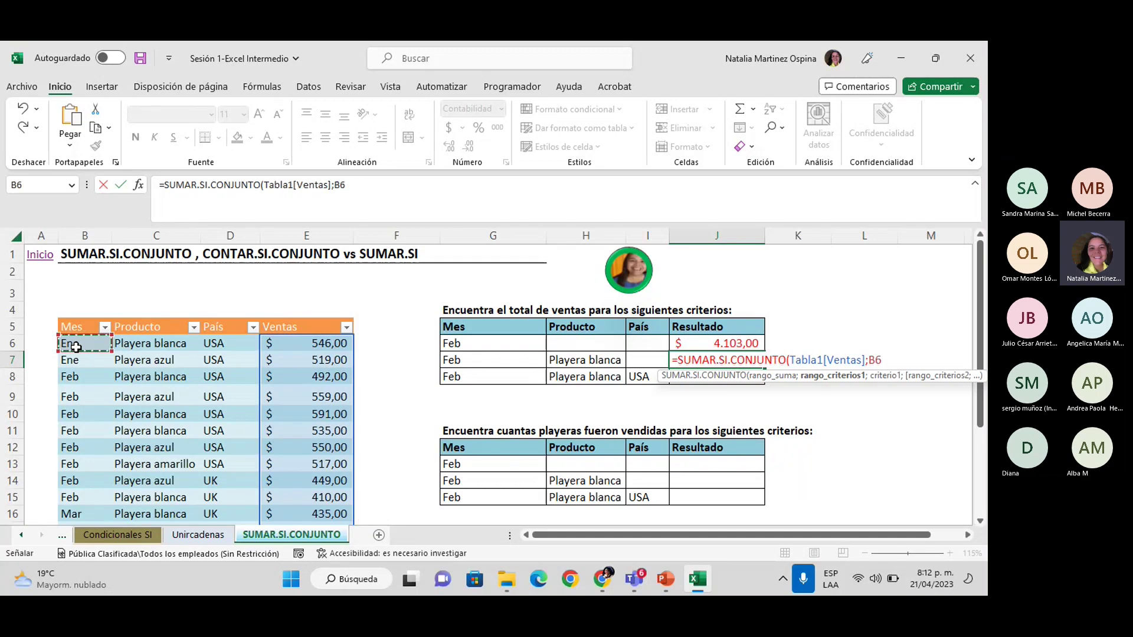
pyautogui.hotkey('ctrl', 'shift', 'Down')
pyautogui.write(';')
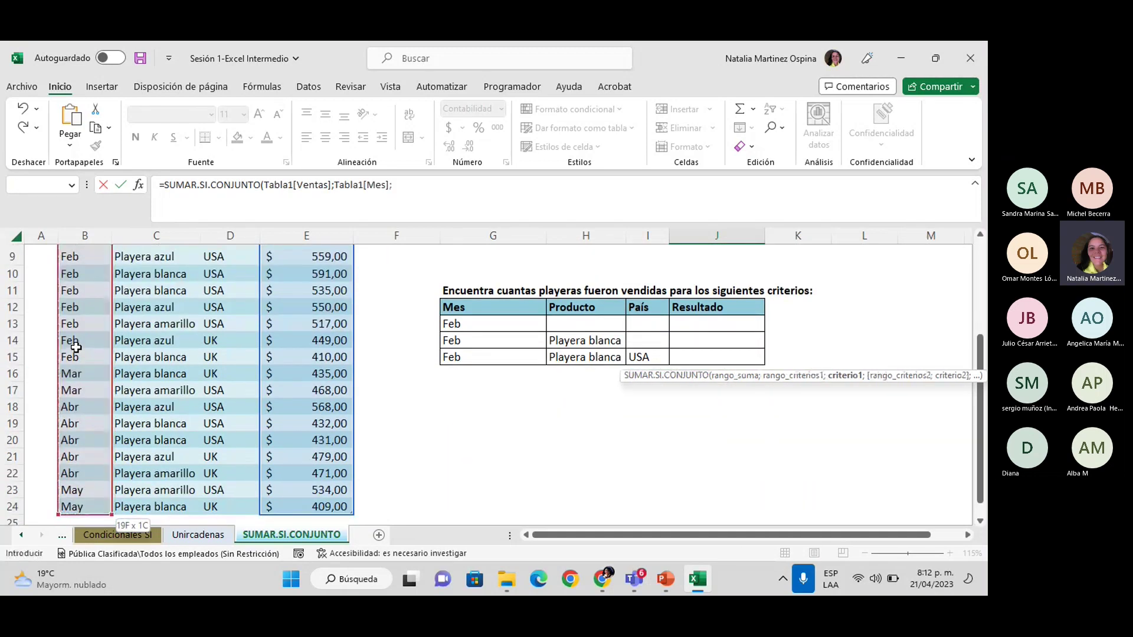
pyautogui.scroll(2, 118, 365)
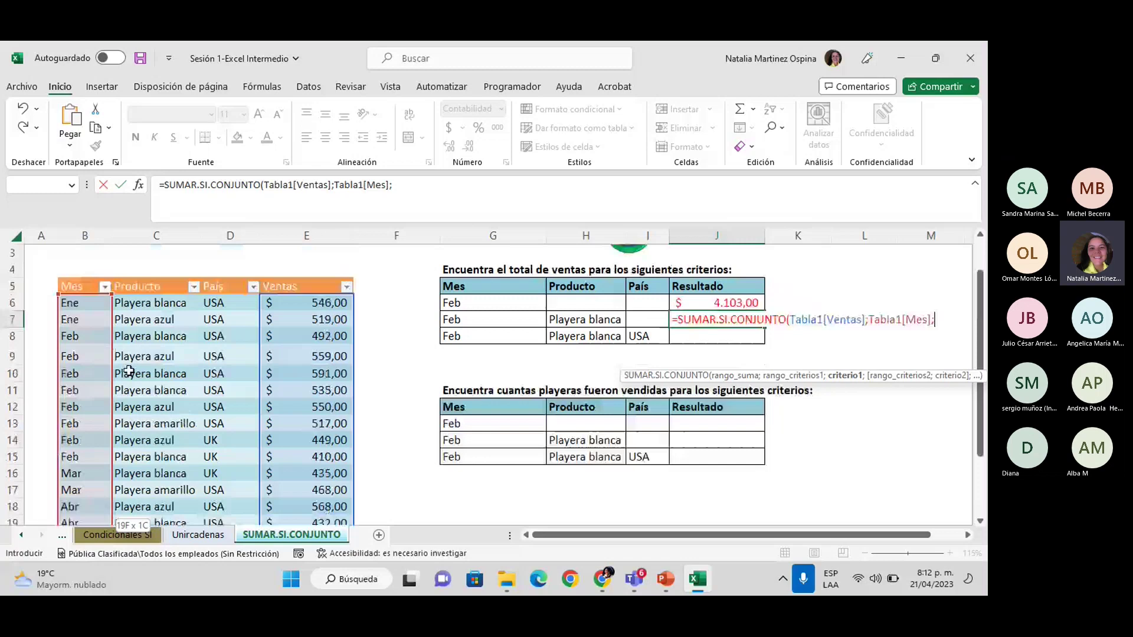
pyautogui.click(465, 319)
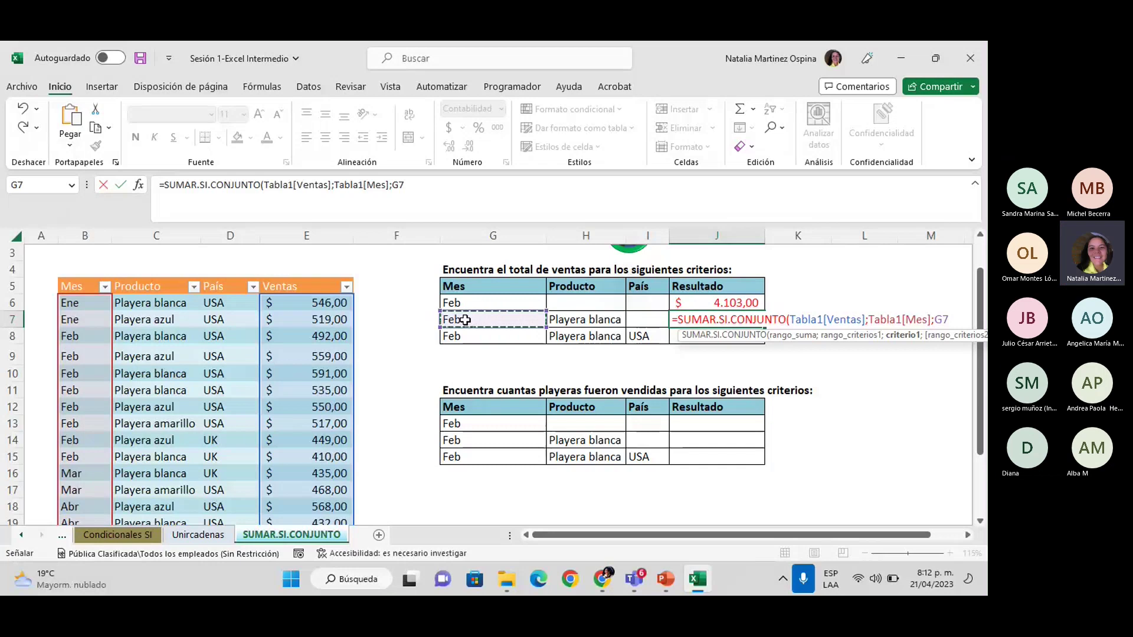
pyautogui.write(';')
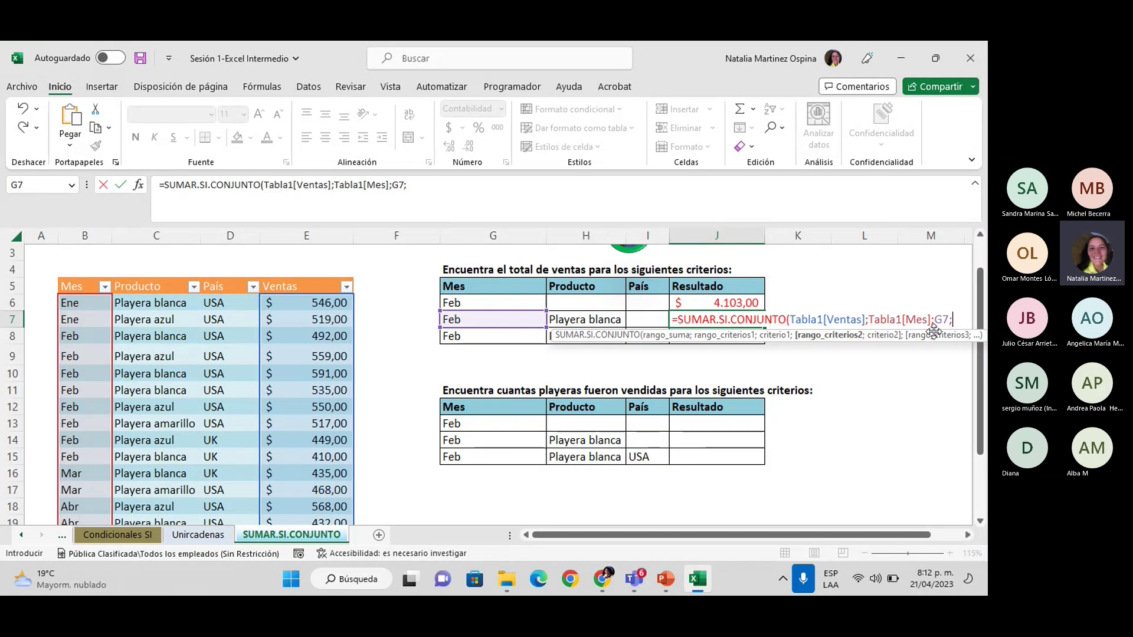
# Add Tabla1[Producto] as the second criteria range with H7 as its criterion, and complete the J7 formula.
pyautogui.click(151, 301)
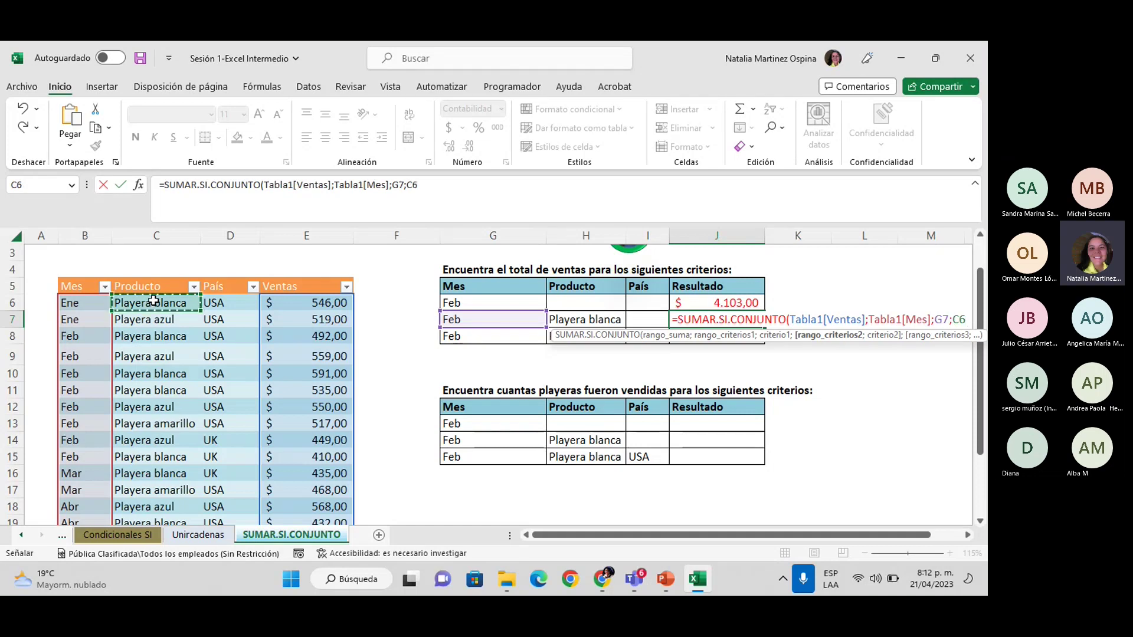
pyautogui.moveTo(154, 301); pyautogui.dragTo(192, 357)
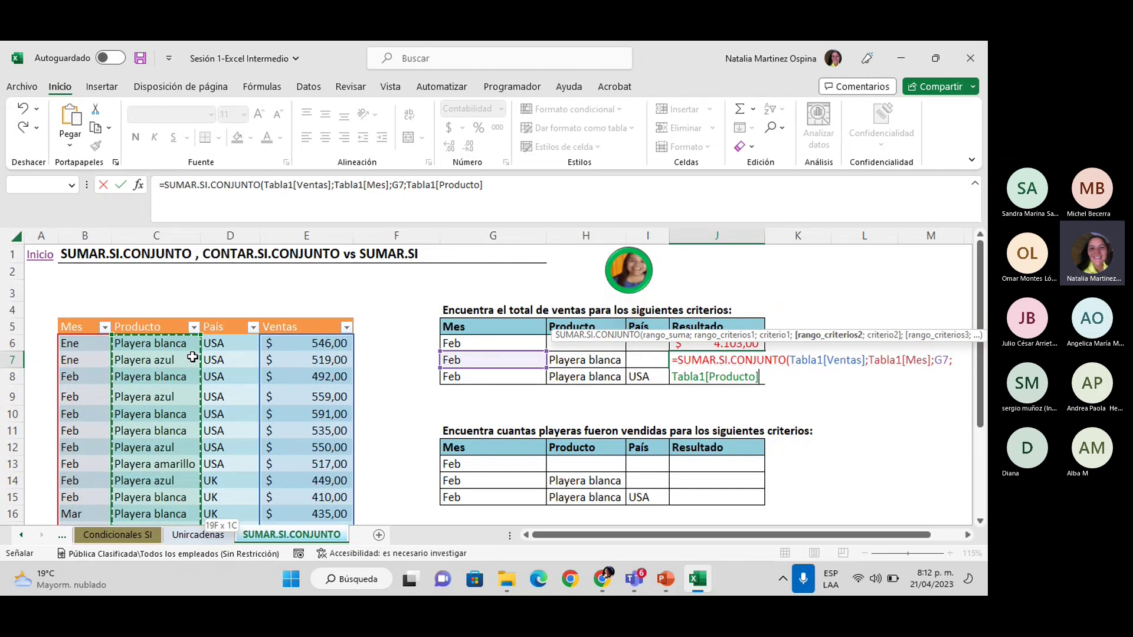
pyautogui.write(';')
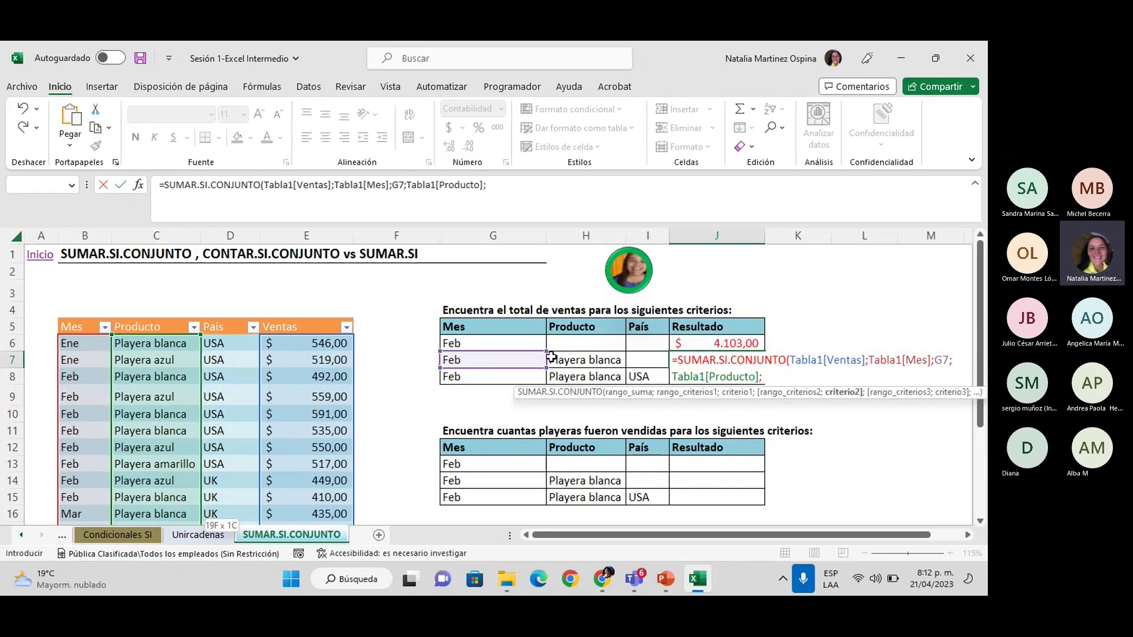
pyautogui.click(582, 361)
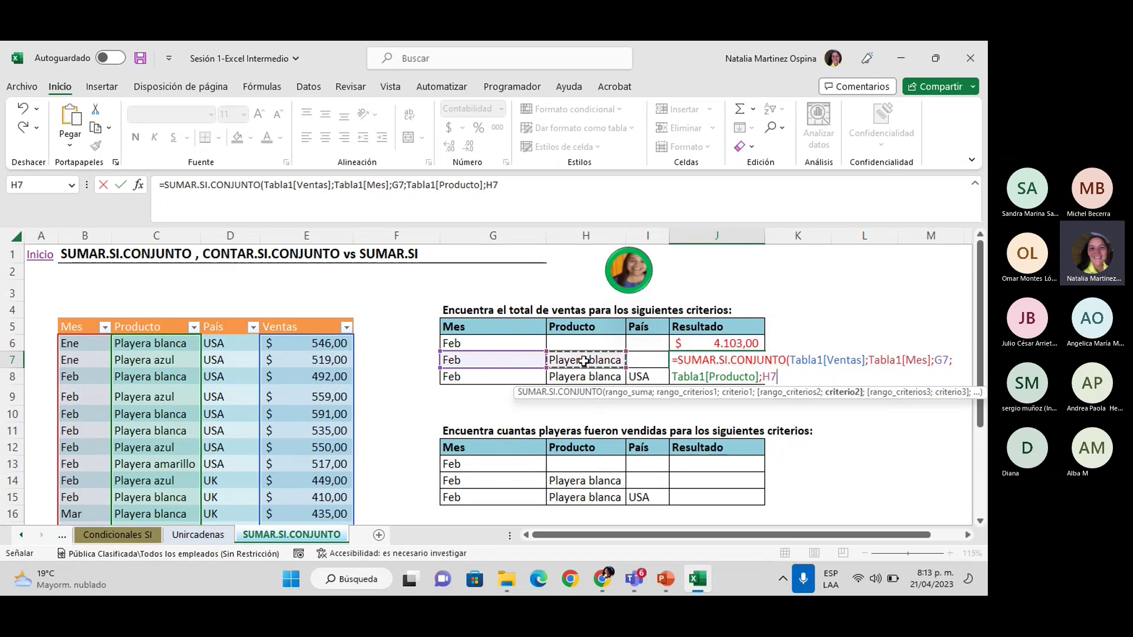
pyautogui.write(')')
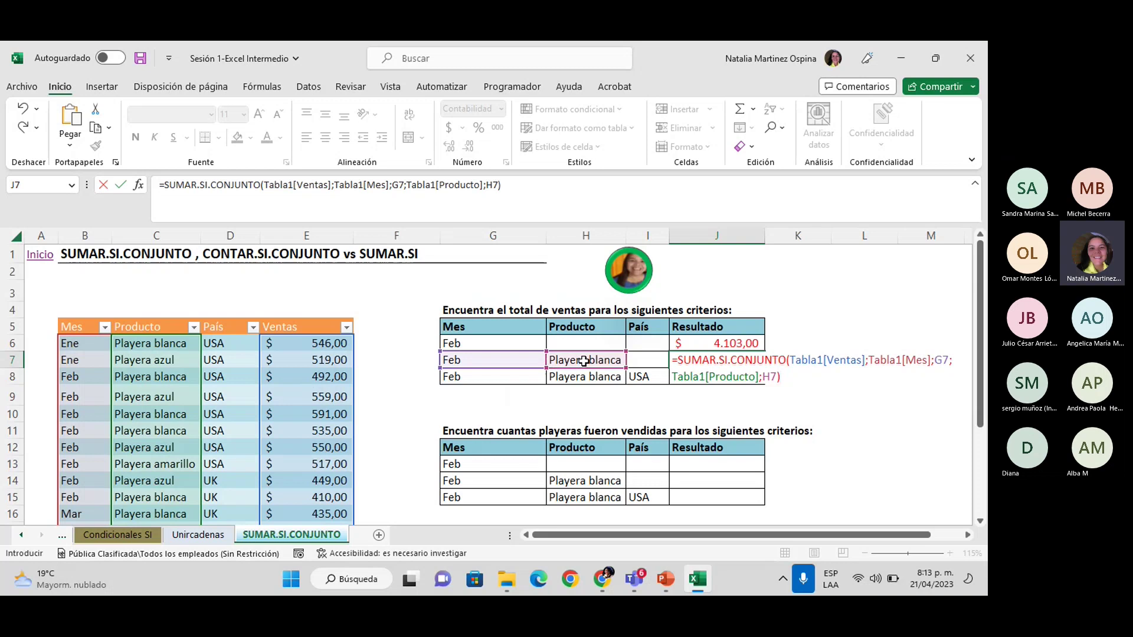
pyautogui.press('Return')
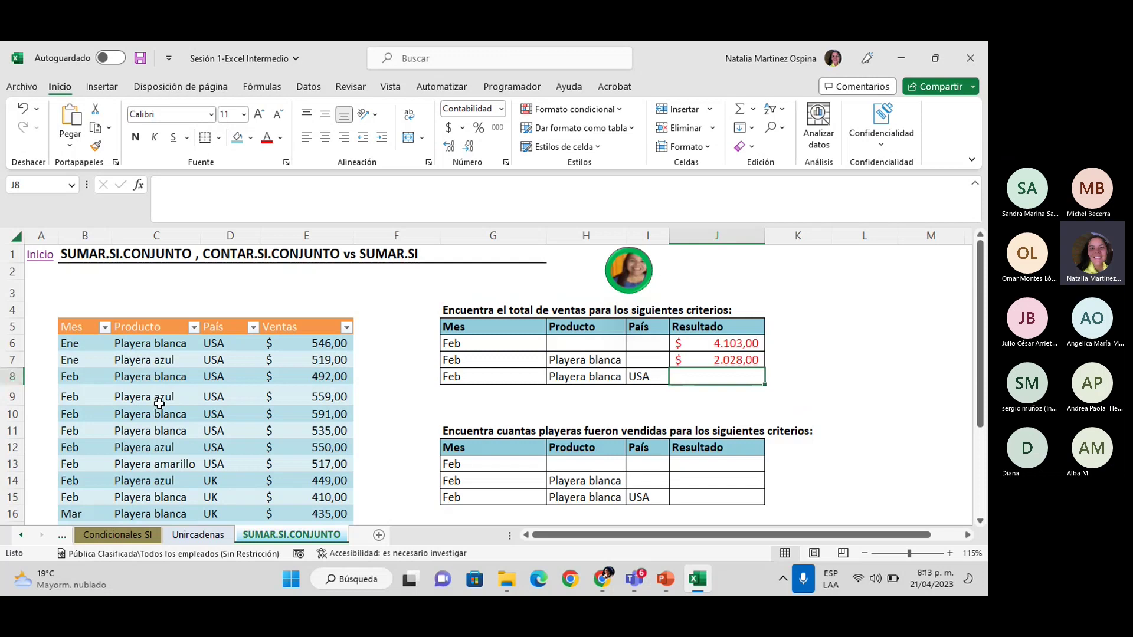
# Review the product criterion in H7 and the total in J7, and select the empty result cell J8.
pyautogui.click(599, 362)
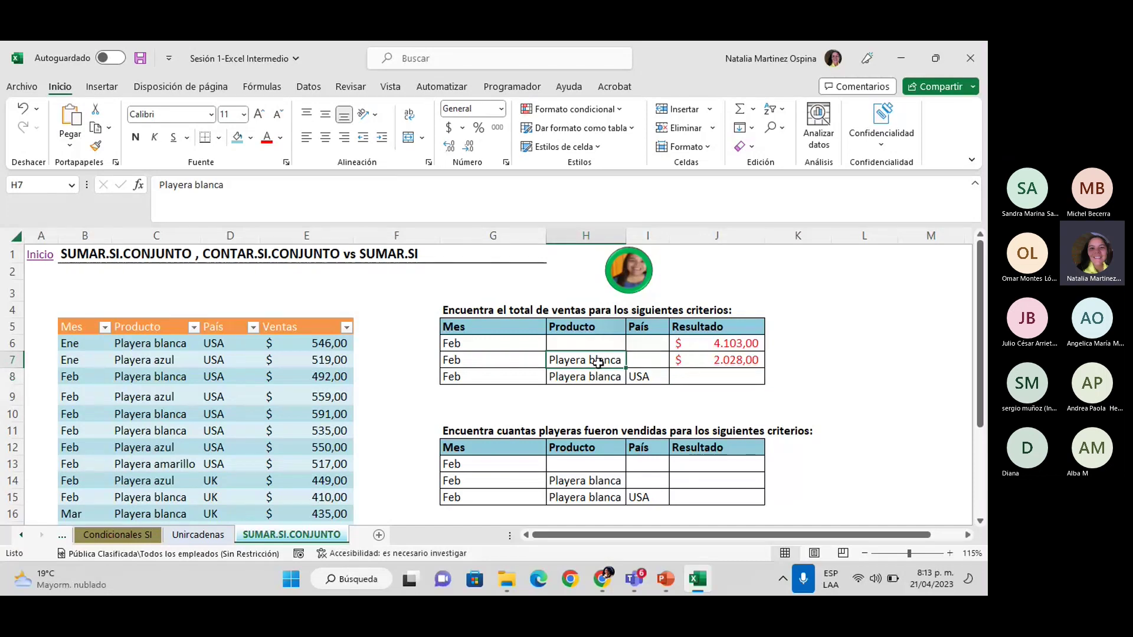
pyautogui.click(726, 363)
pyautogui.click(697, 377)
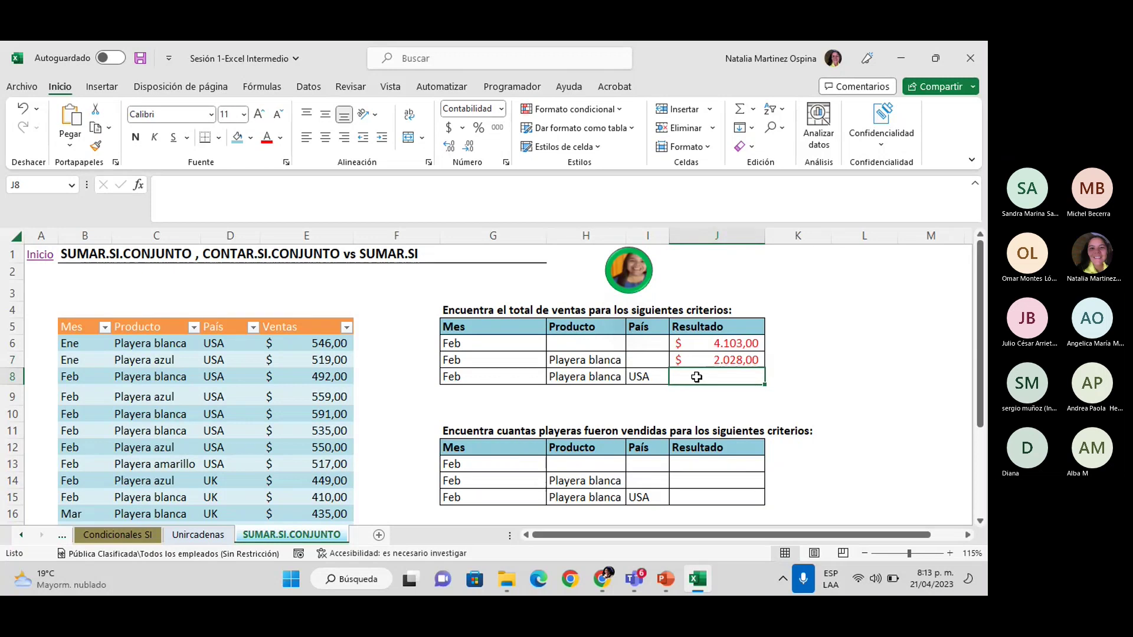
# Start a SUMAR.SI.CONJUNTO formula in J8 with Tabla1[Ventas] as its sum range.
pyautogui.scroll(-1, 697, 377)
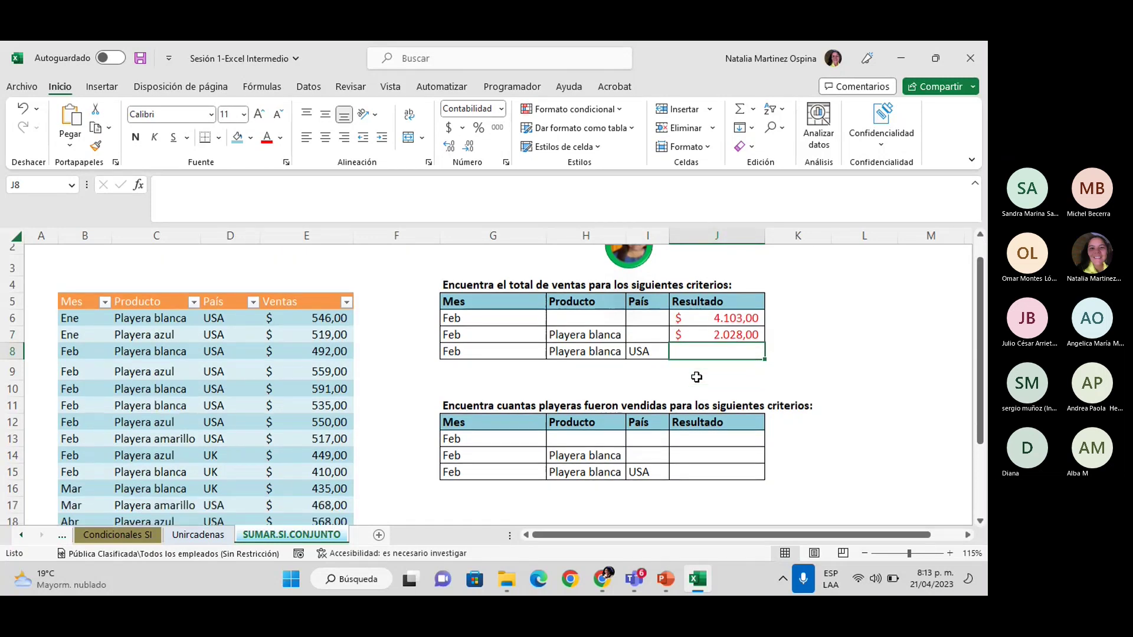
pyautogui.scroll(-6, 697, 377)
pyautogui.scroll(5, 697, 379)
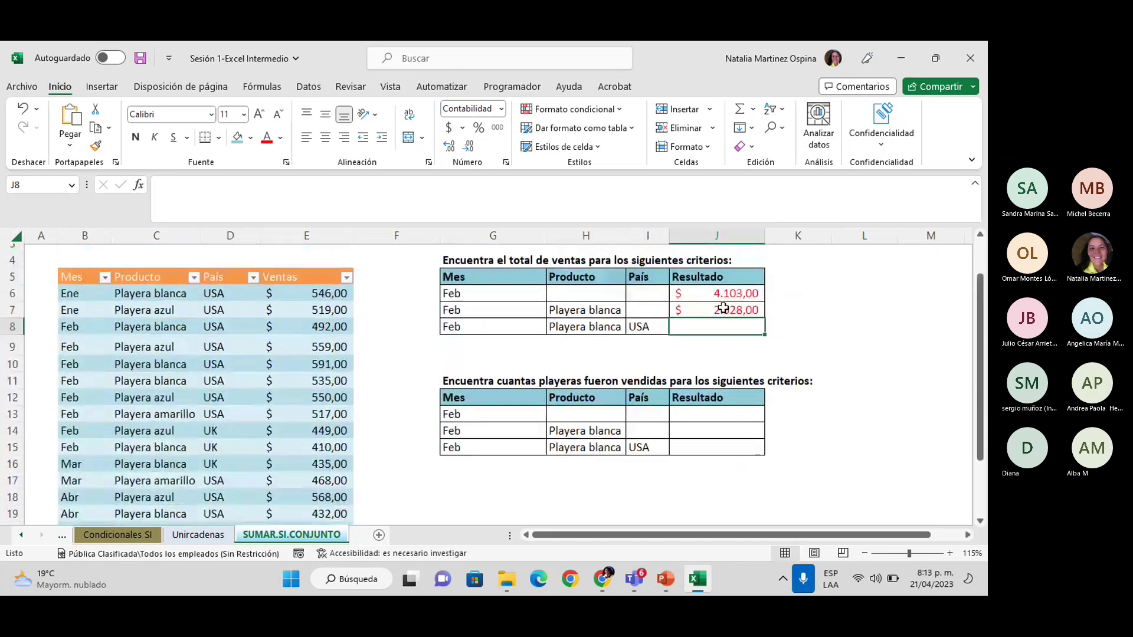
pyautogui.click(722, 308)
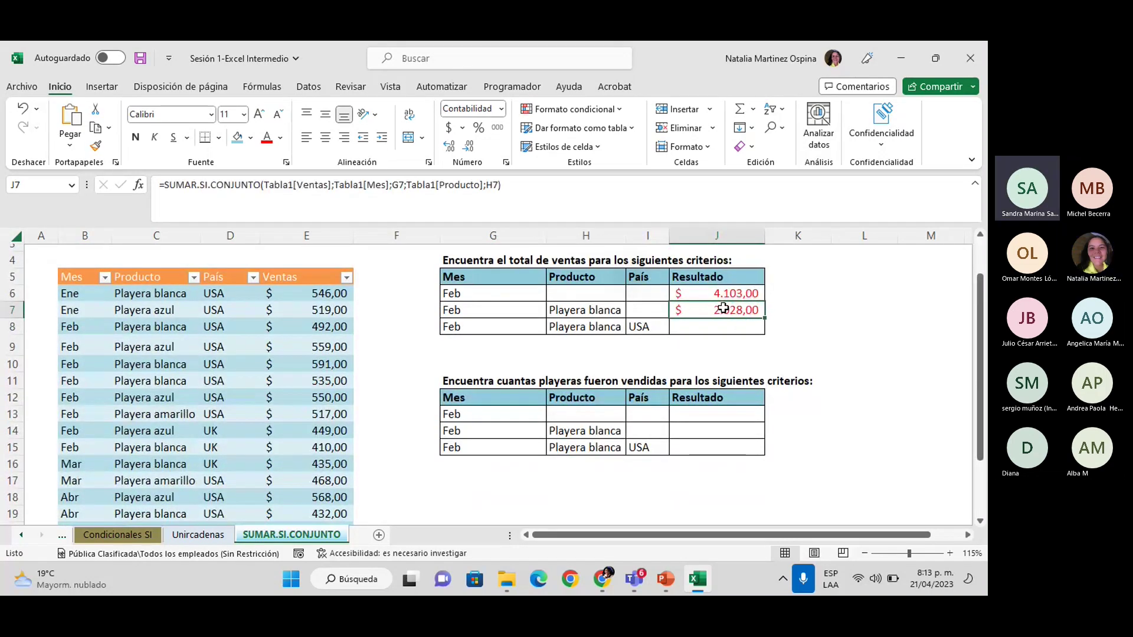
pyautogui.click(698, 328)
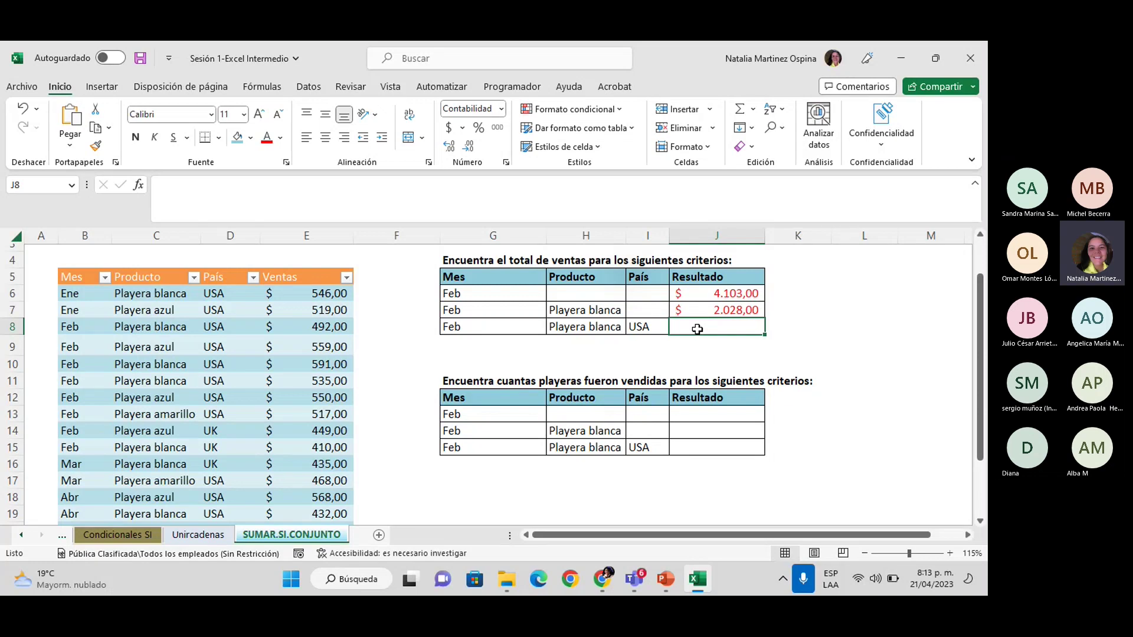
pyautogui.write('=SUMAR')
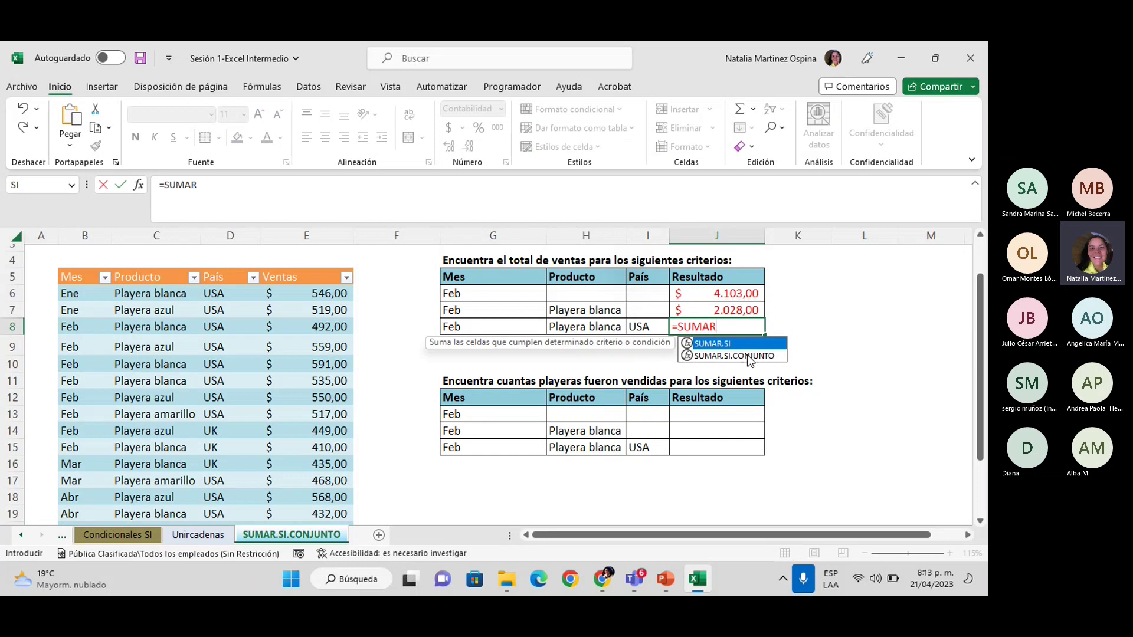
pyautogui.doubleClick(747, 354)
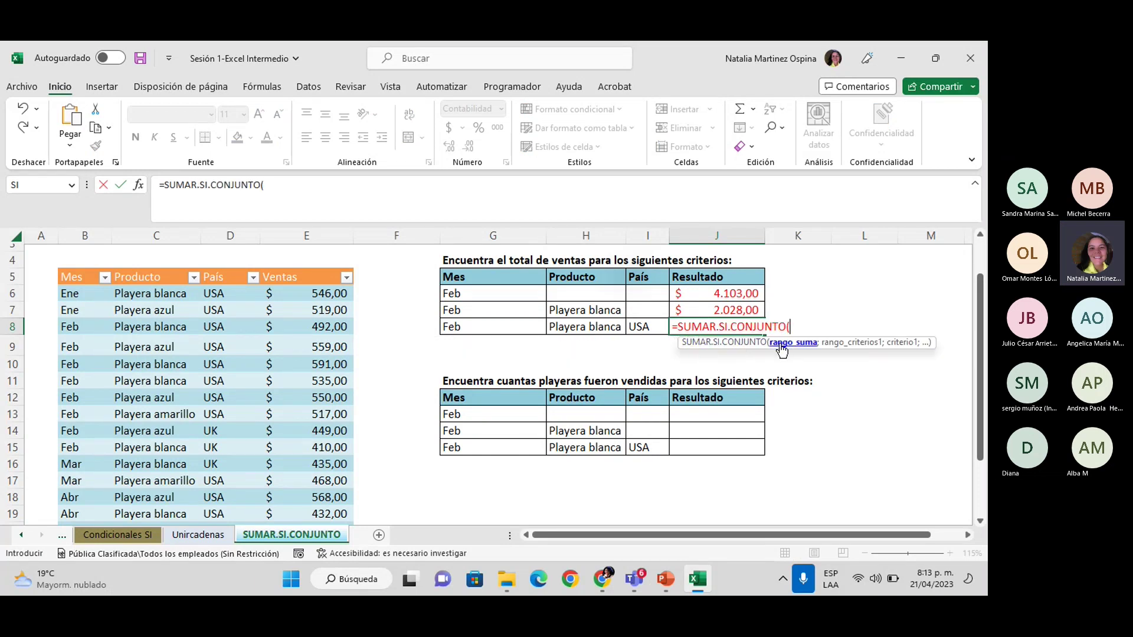
pyautogui.click(318, 293)
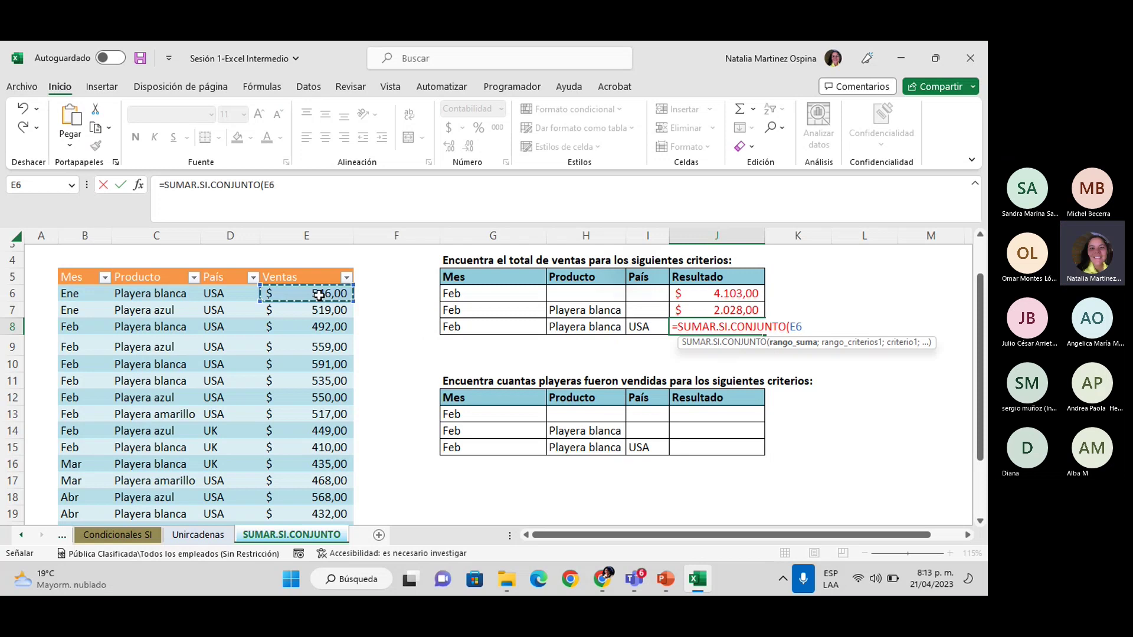
pyautogui.hotkey('ctrl', 'shift', 'Down')
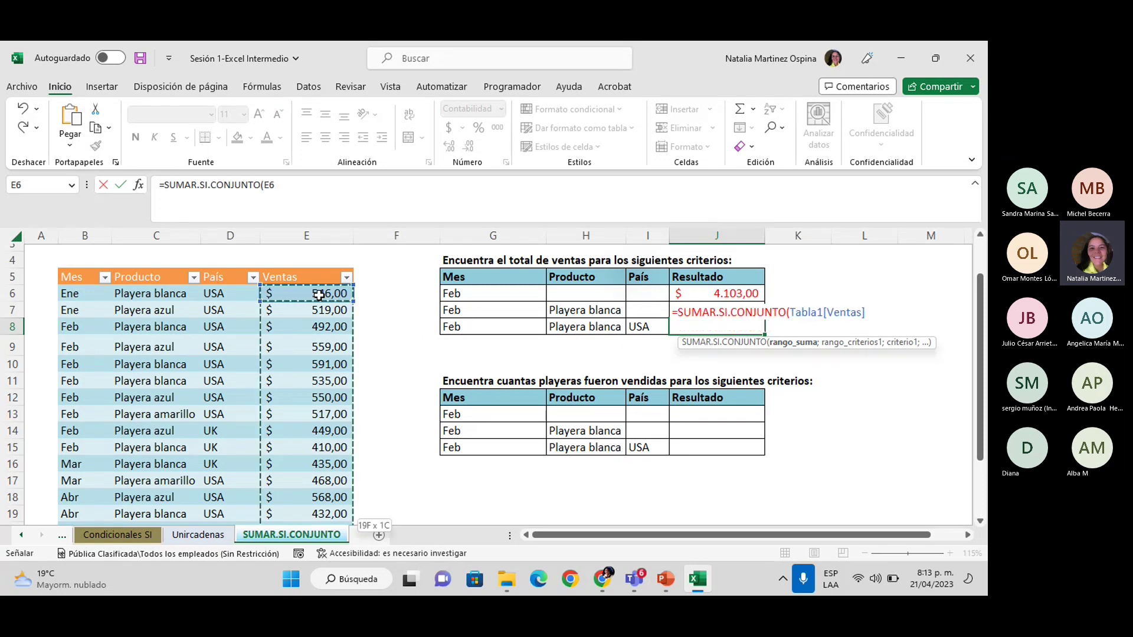
pyautogui.write(';')
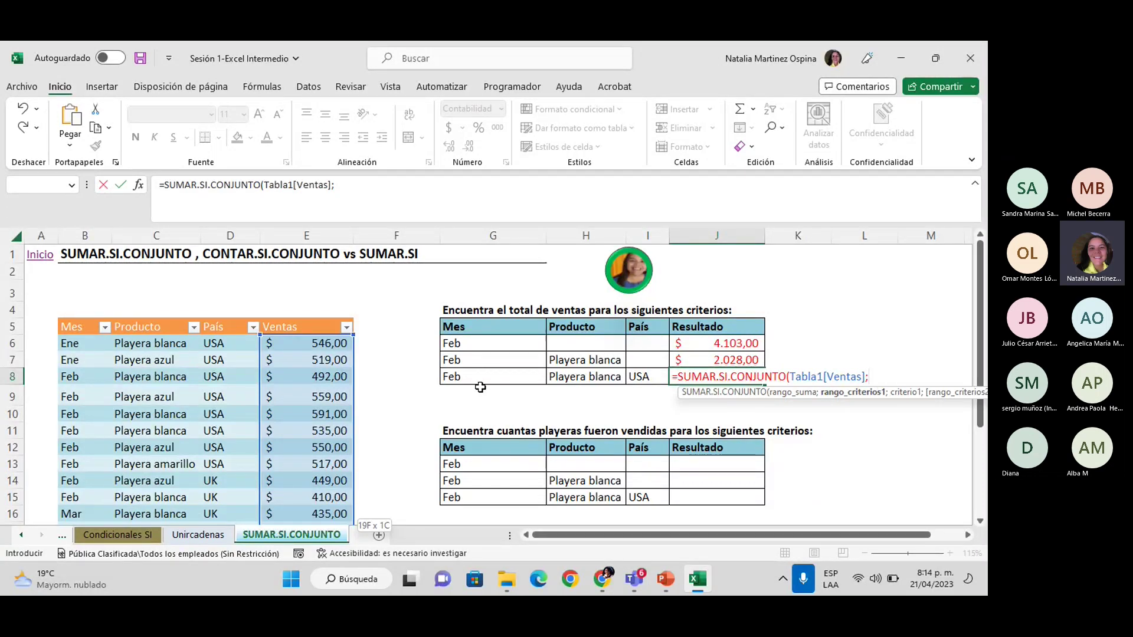
# Add Tabla1[Mes] as the first criteria range in the J8 formula, with G8 as its criterion.
pyautogui.click(89, 344)
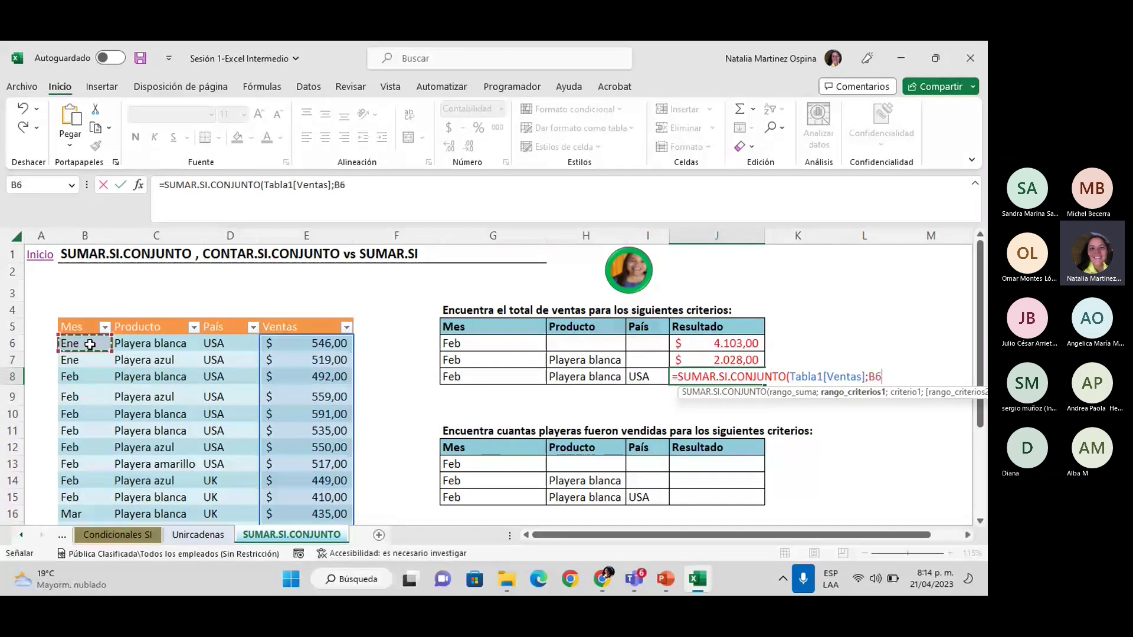
pyautogui.hotkey('ctrl', 'shift', 'Down')
pyautogui.write(';')
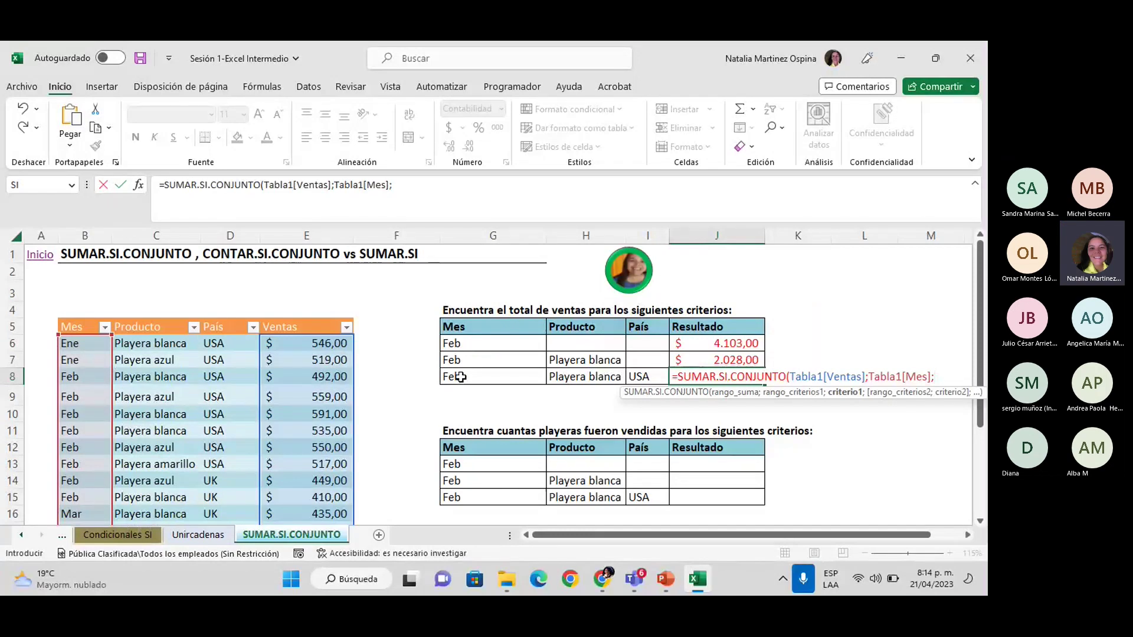
pyautogui.click(460, 376)
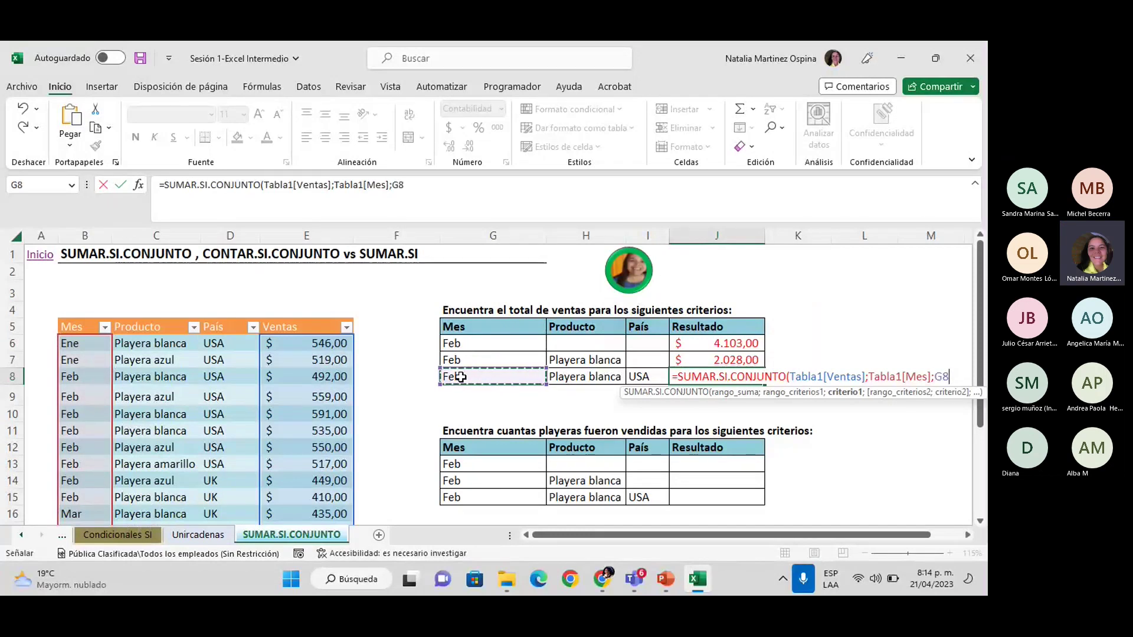
pyautogui.write(';')
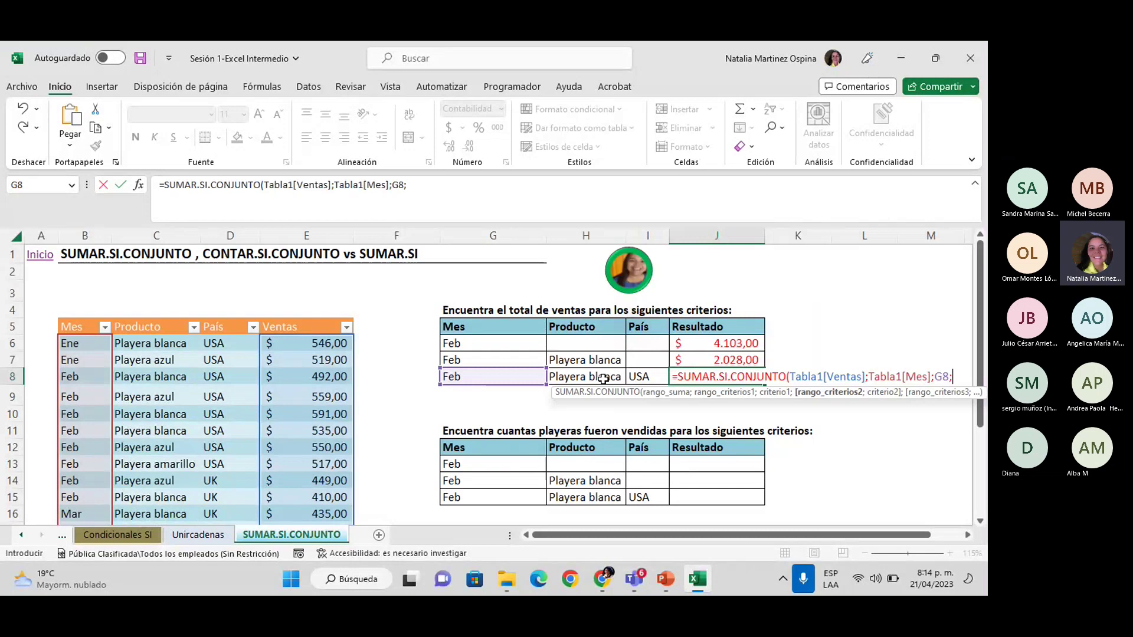
# Add Tabla1[Producto] as the second criteria range in the J8 formula, with H8 as its criterion.
pyautogui.click(175, 344)
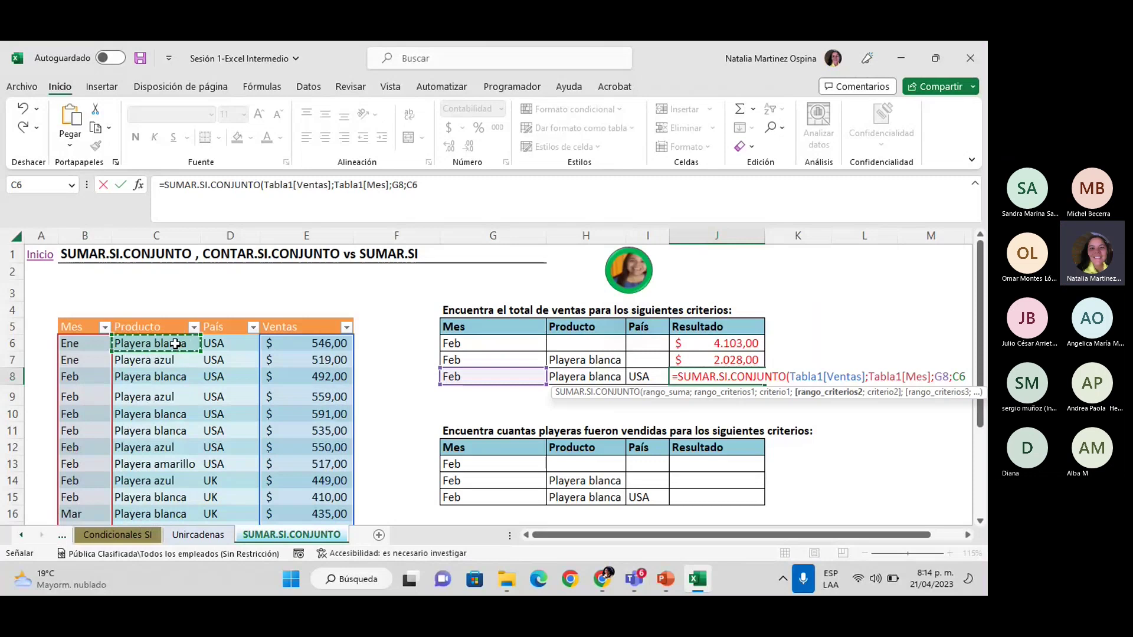
pyautogui.hotkey('ctrl', 'shift', 'Down')
pyautogui.write(';')
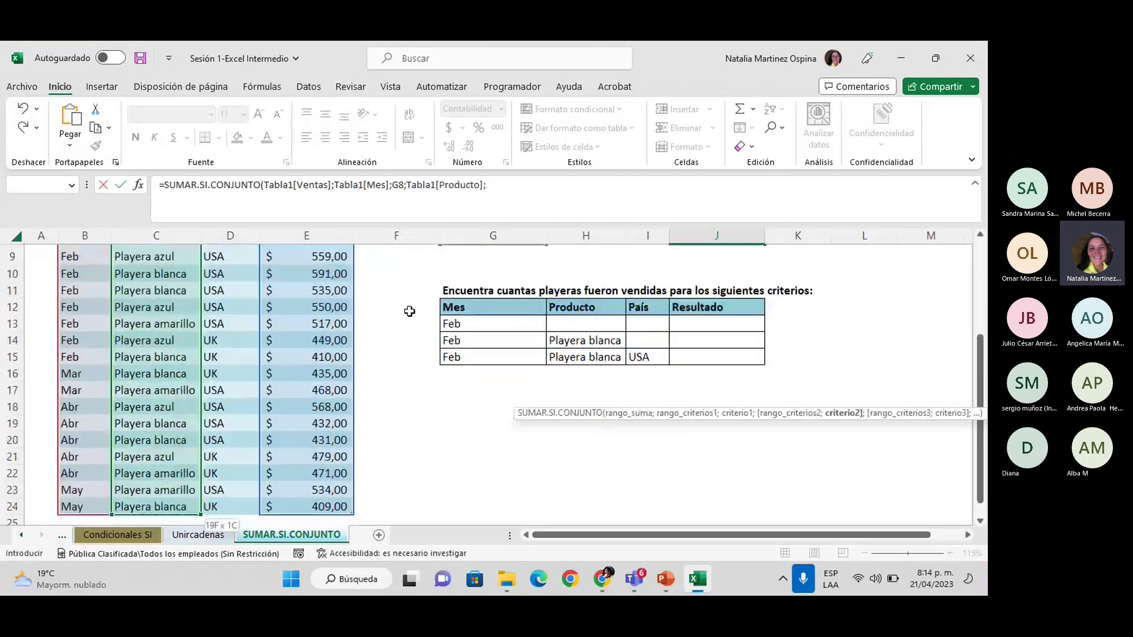
pyautogui.scroll(2, 581, 367)
pyautogui.scroll(1, 619, 355)
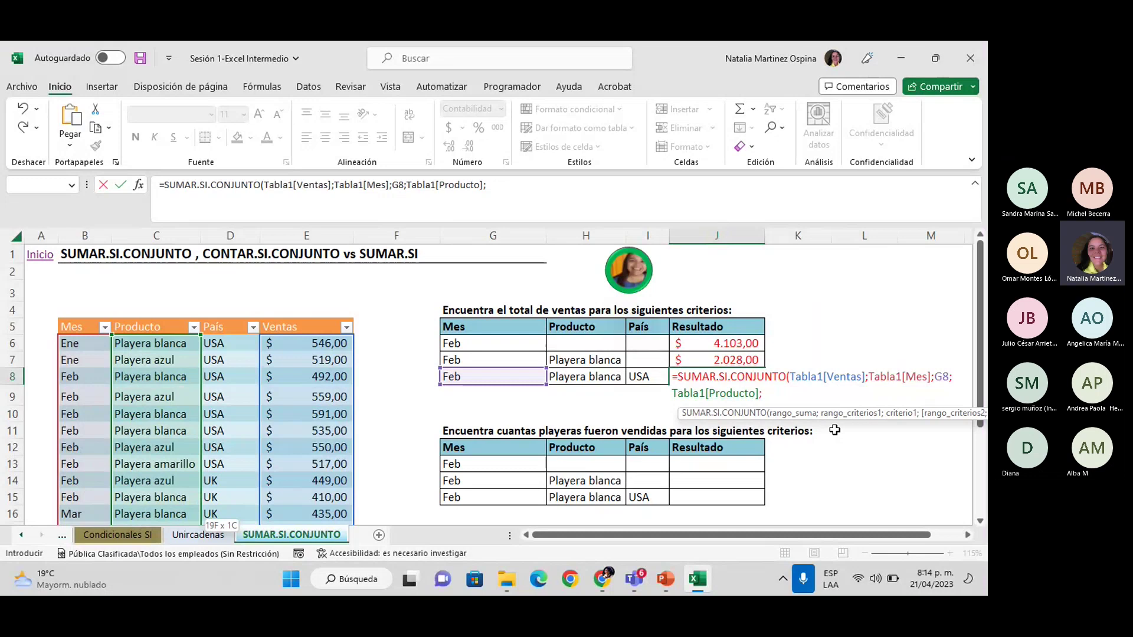
pyautogui.click(580, 380)
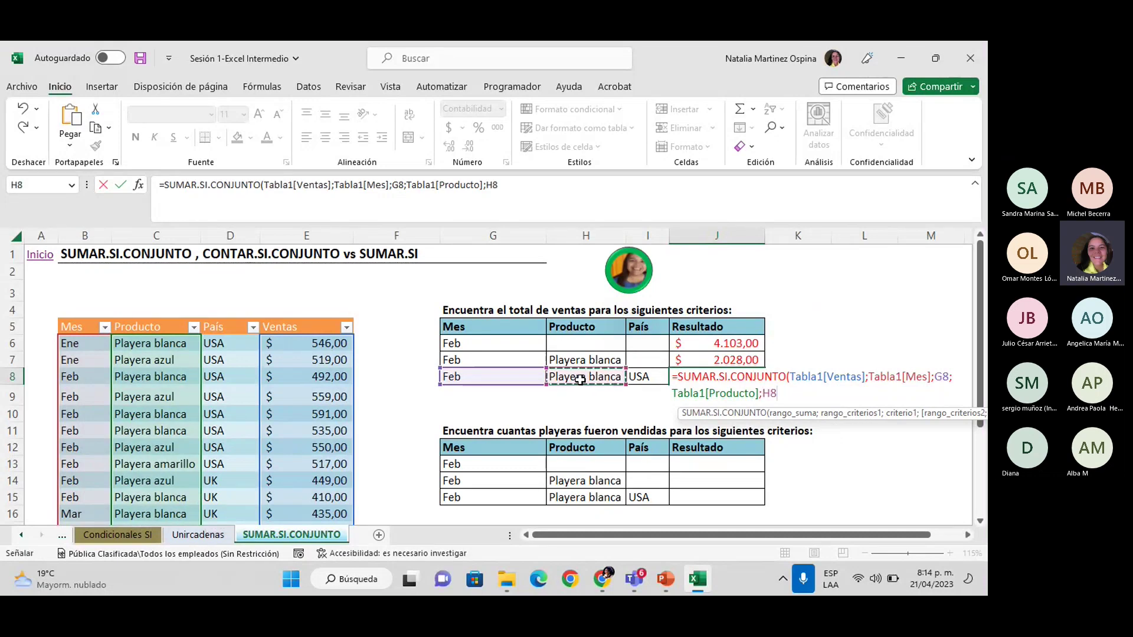
pyautogui.write(';')
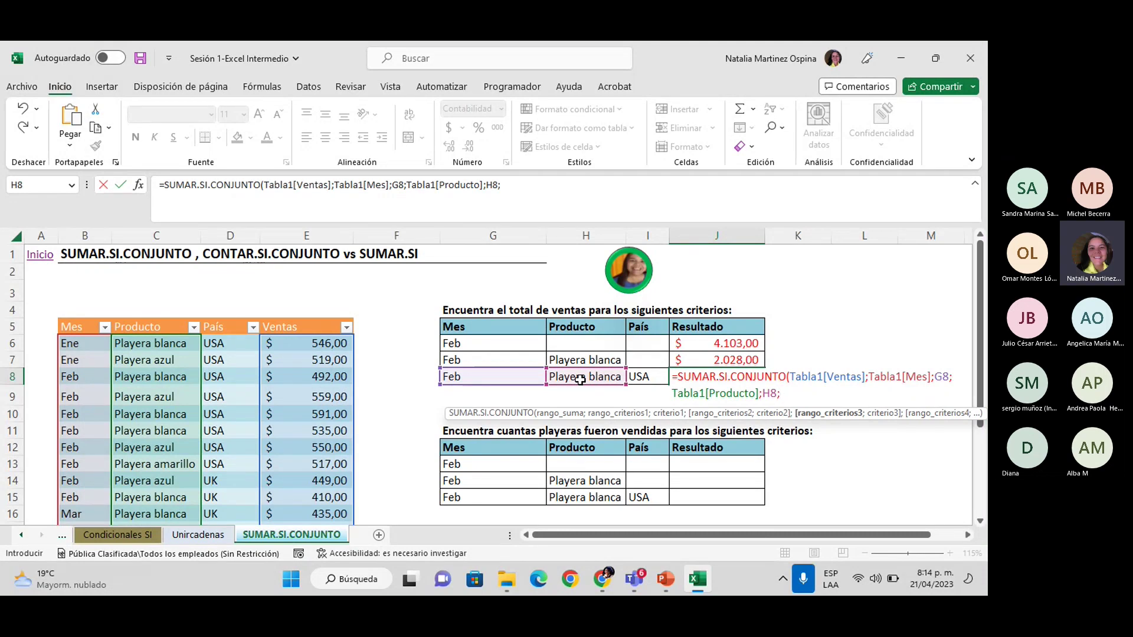
# Add Tabla1[País] as the third criteria range with I8 as its criterion, and complete the J8 formula.
pyautogui.click(227, 342)
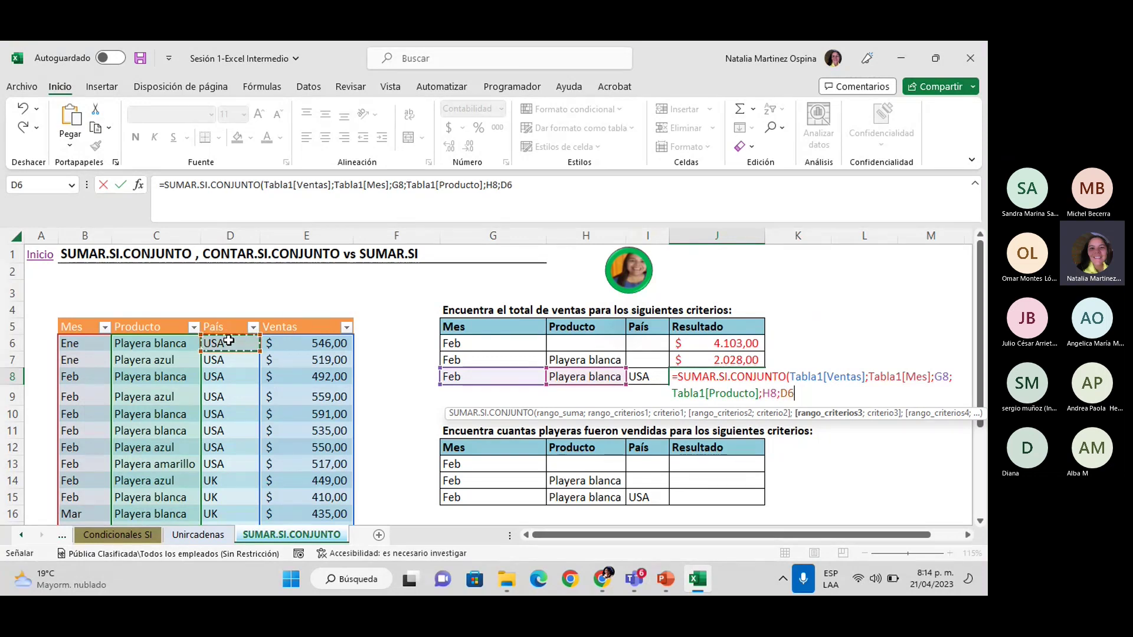
pyautogui.hotkey('ctrl', 'shift', 'Down')
pyautogui.write(';')
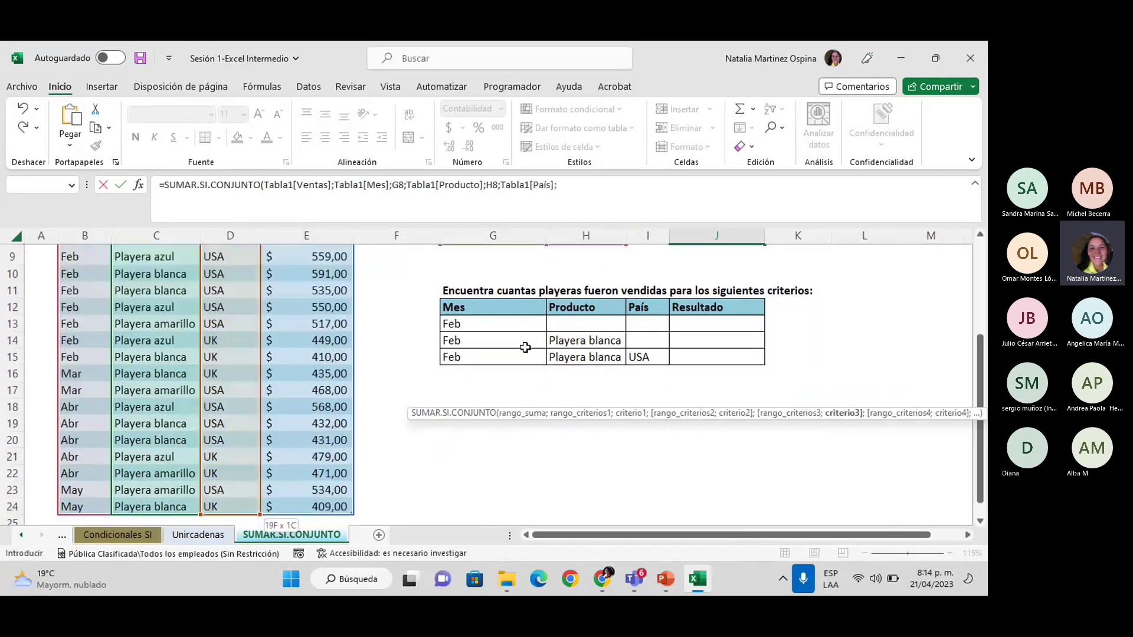
pyautogui.scroll(2, 525, 347)
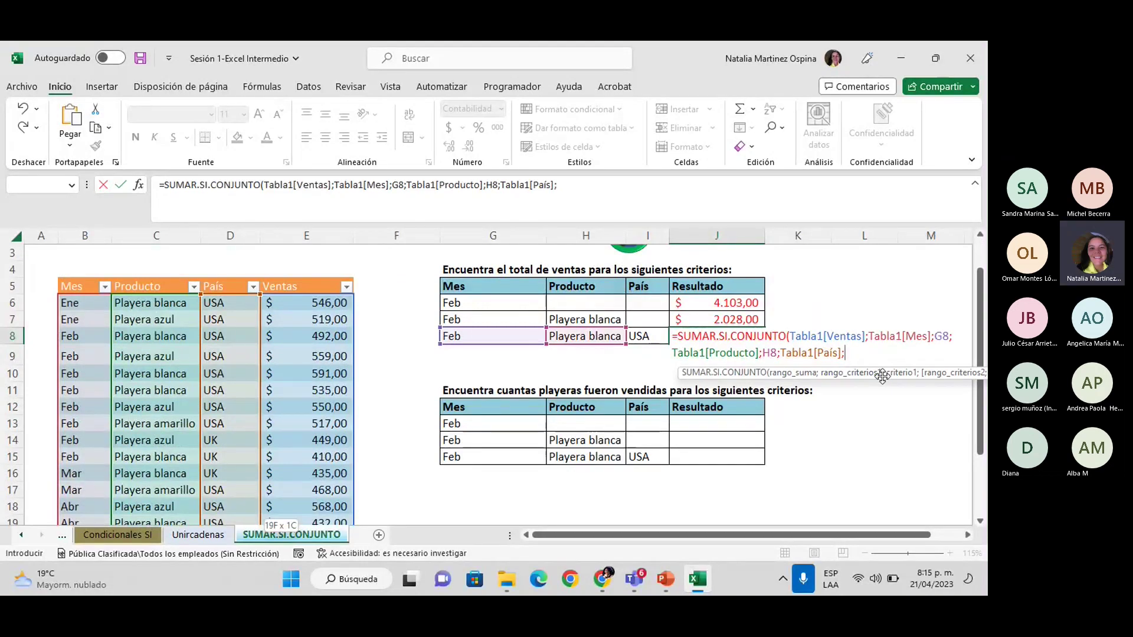
pyautogui.click(645, 335)
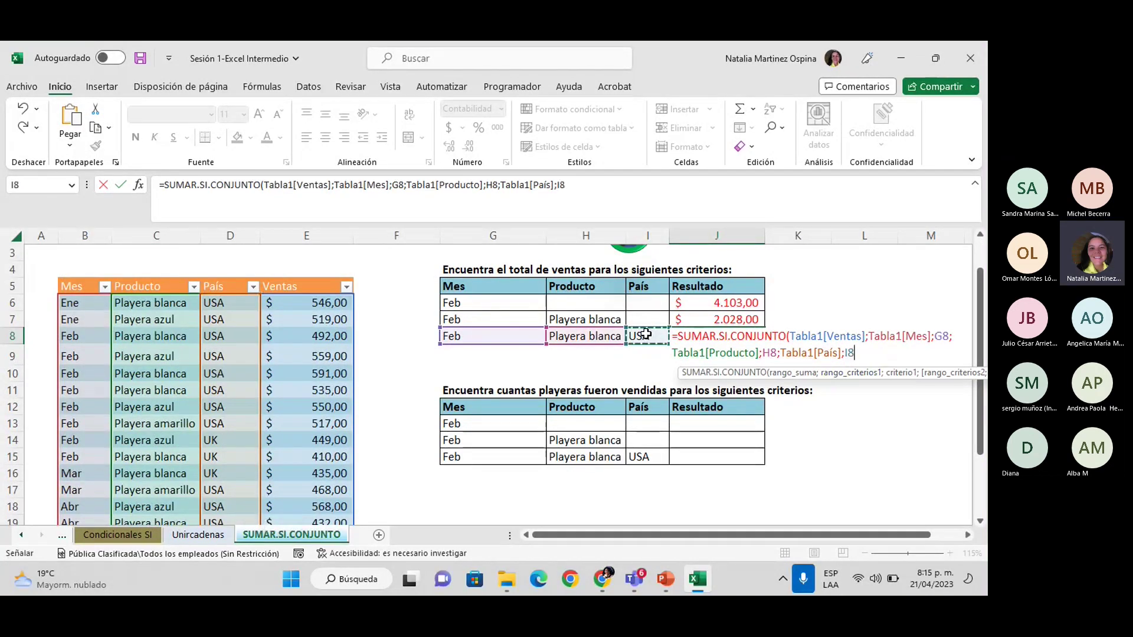
pyautogui.press('Return')
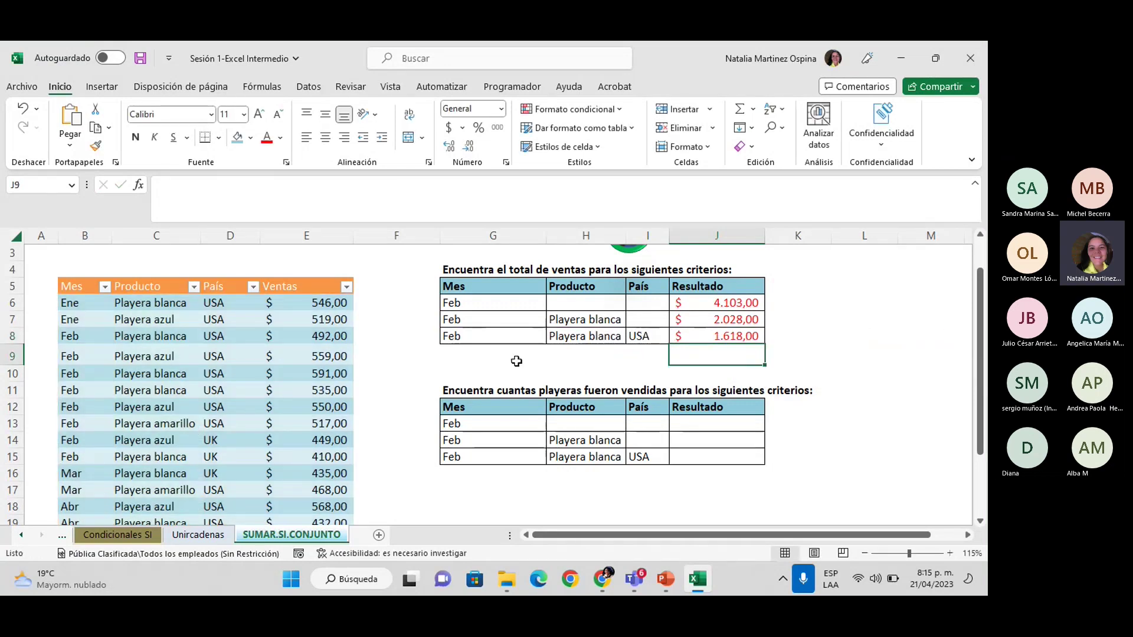
# Review the month, product and country criteria in row 8 and compare the formulas in J8 and J6.
pyautogui.click(457, 334)
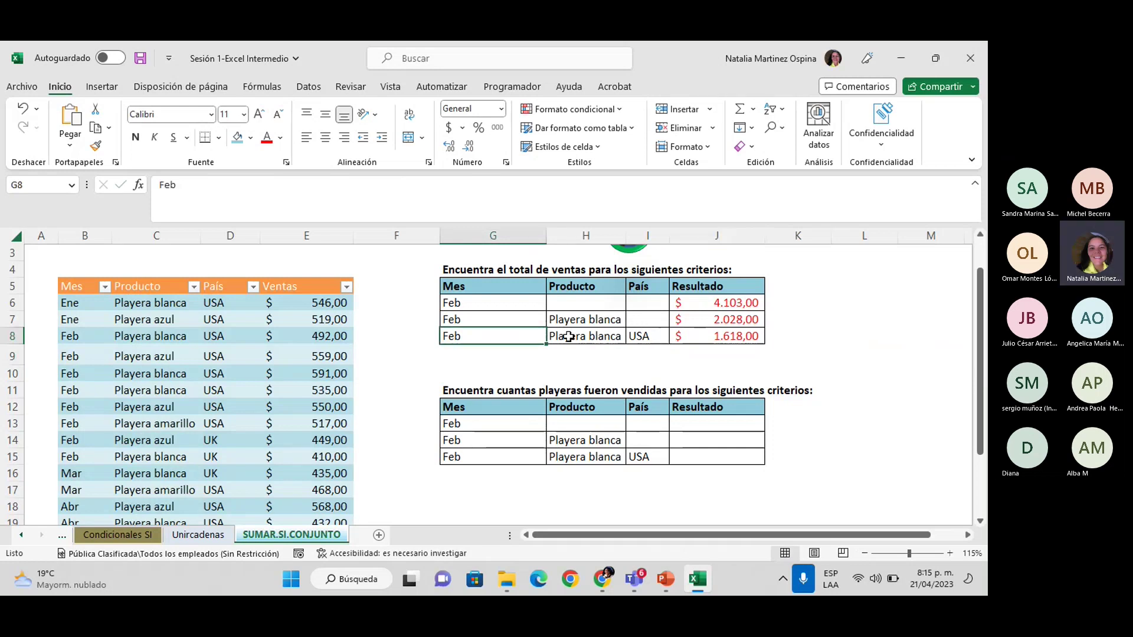
pyautogui.click(646, 337)
pyautogui.click(594, 339)
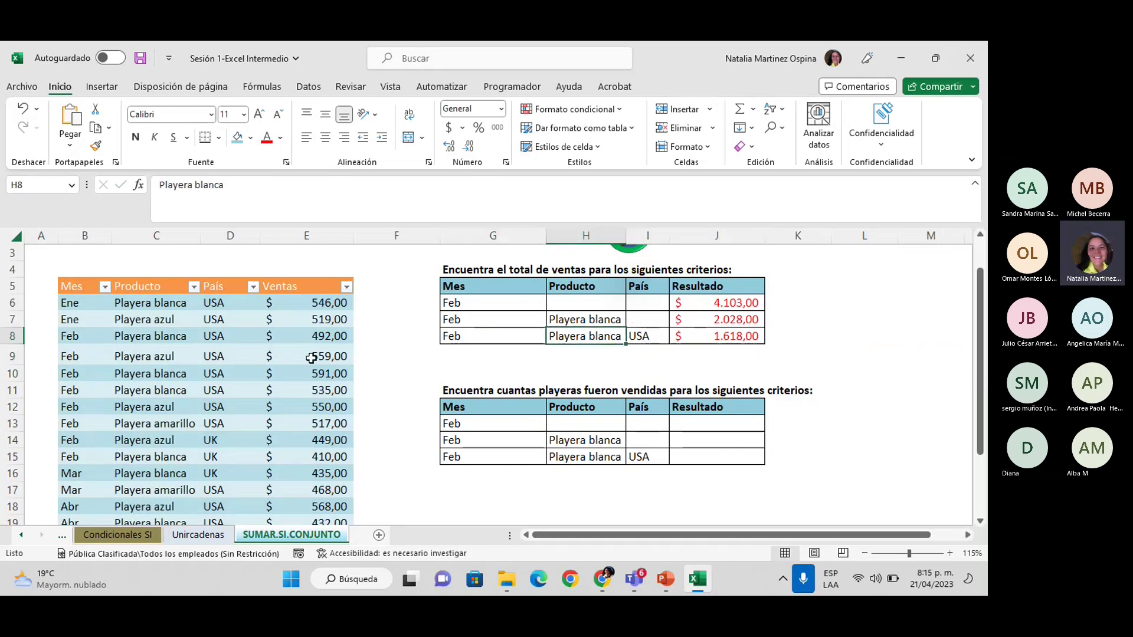
pyautogui.click(722, 338)
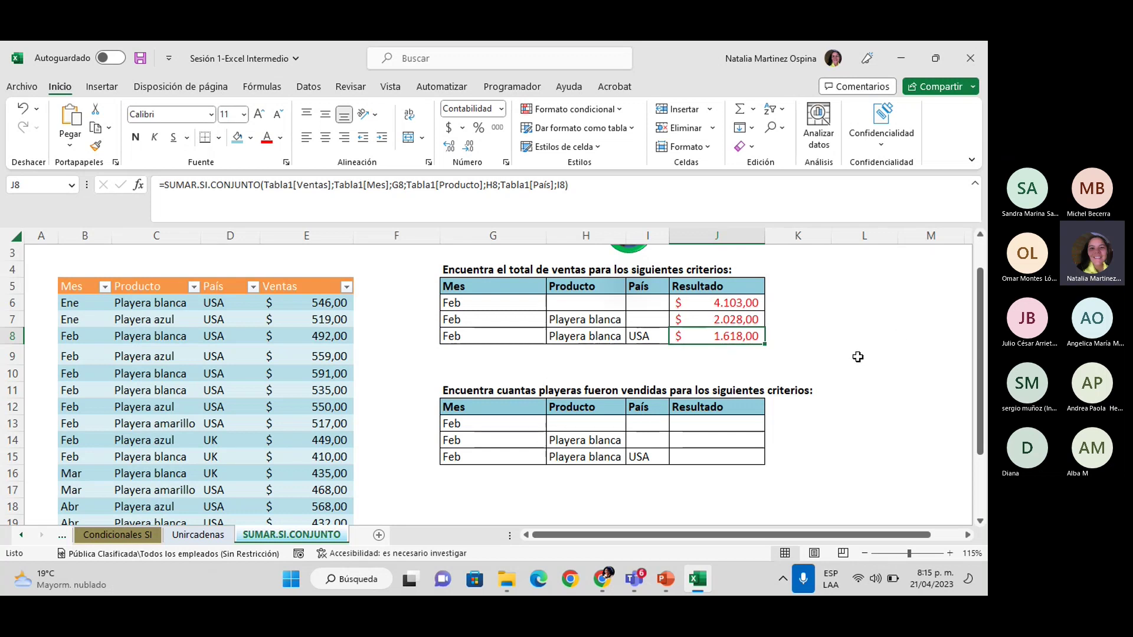
pyautogui.click(719, 304)
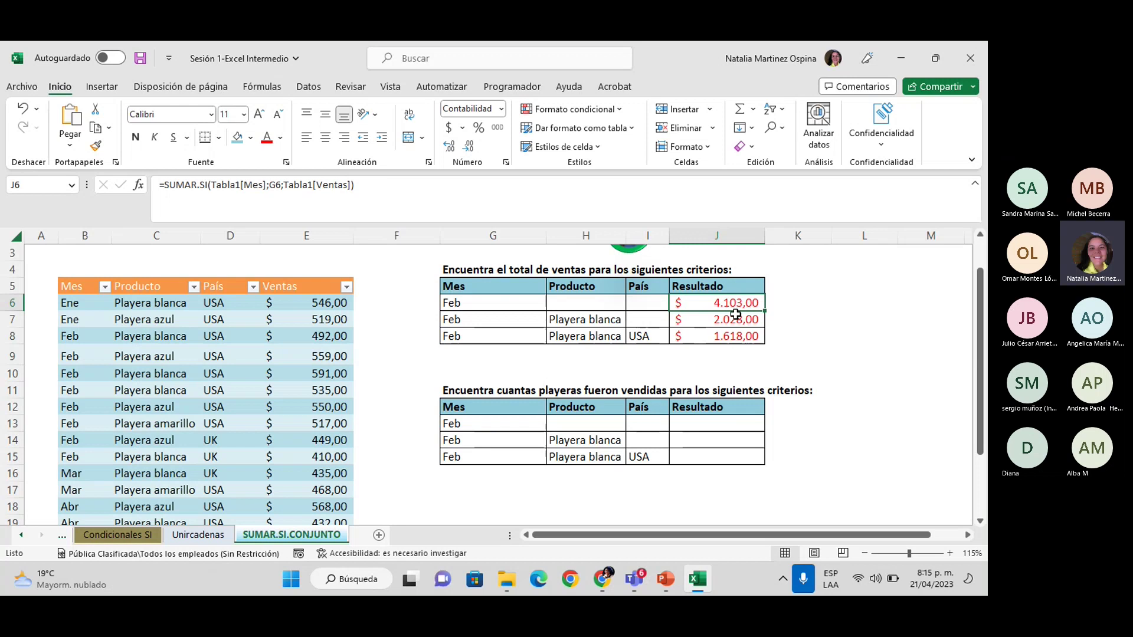
pyautogui.click(570, 321)
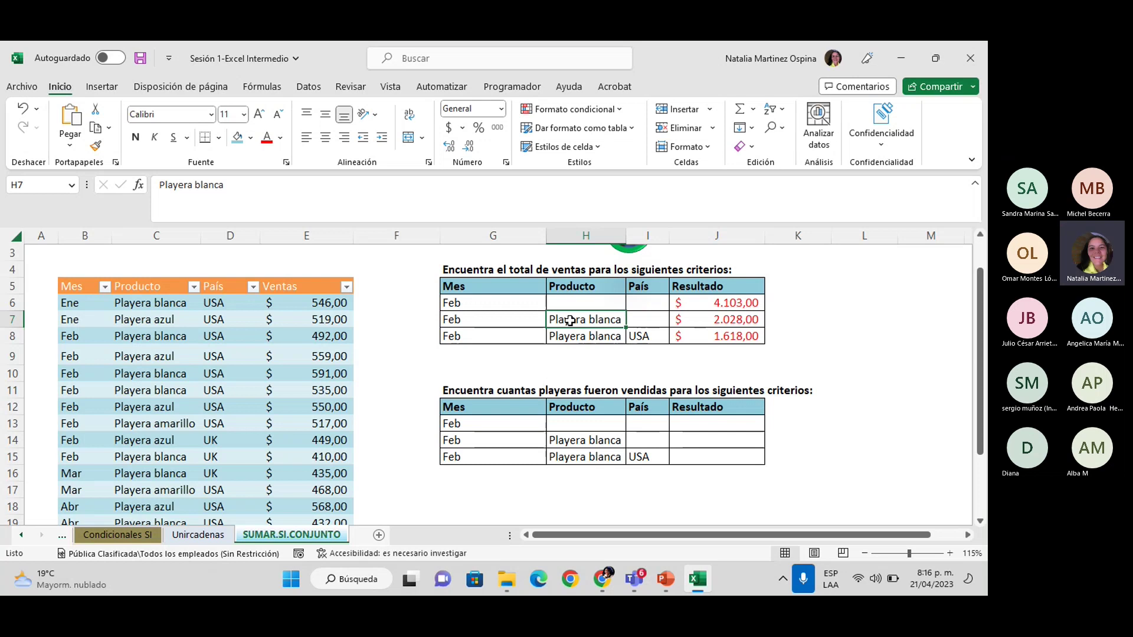
pyautogui.click(856, 434)
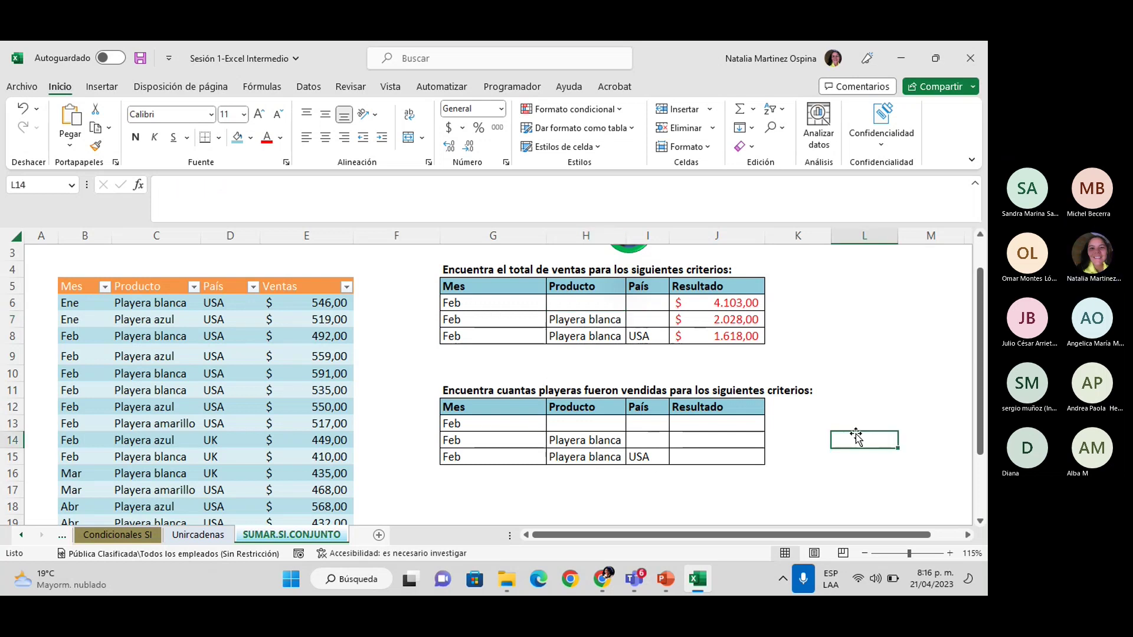
# Examine the shirt-count exercise table and its product criteria in H13, H14 and H15.
pyautogui.scroll(1, 855, 434)
pyautogui.scroll(1, 856, 434)
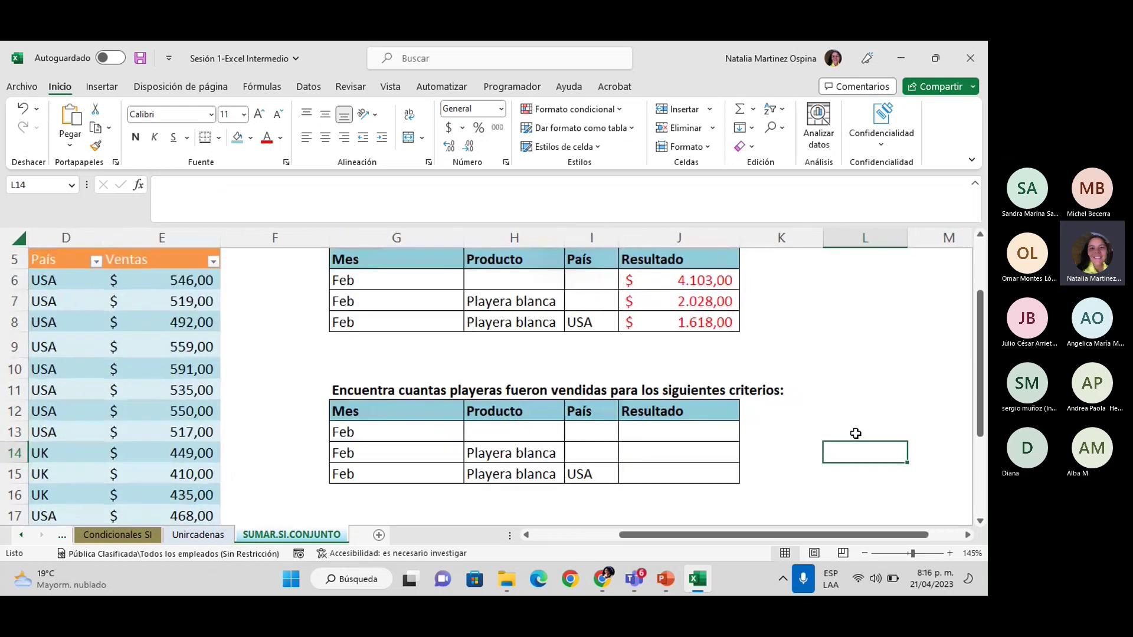
pyautogui.scroll(-1, 855, 433)
pyautogui.scroll(-1, 850, 430)
pyautogui.scroll(1, 847, 430)
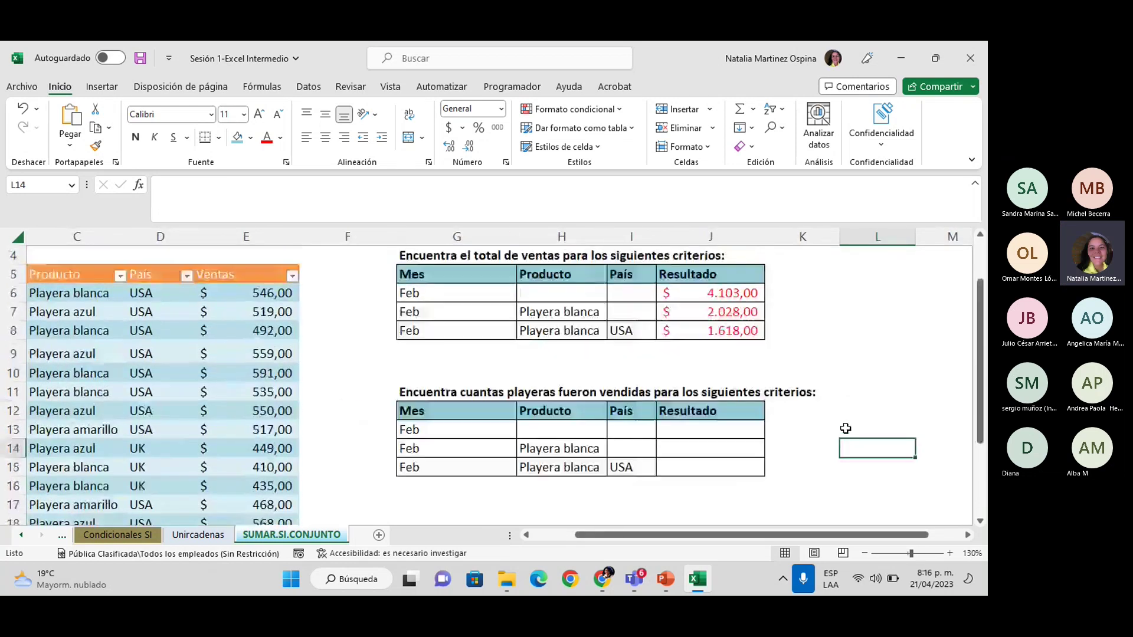
pyautogui.scroll(-1, 793, 466)
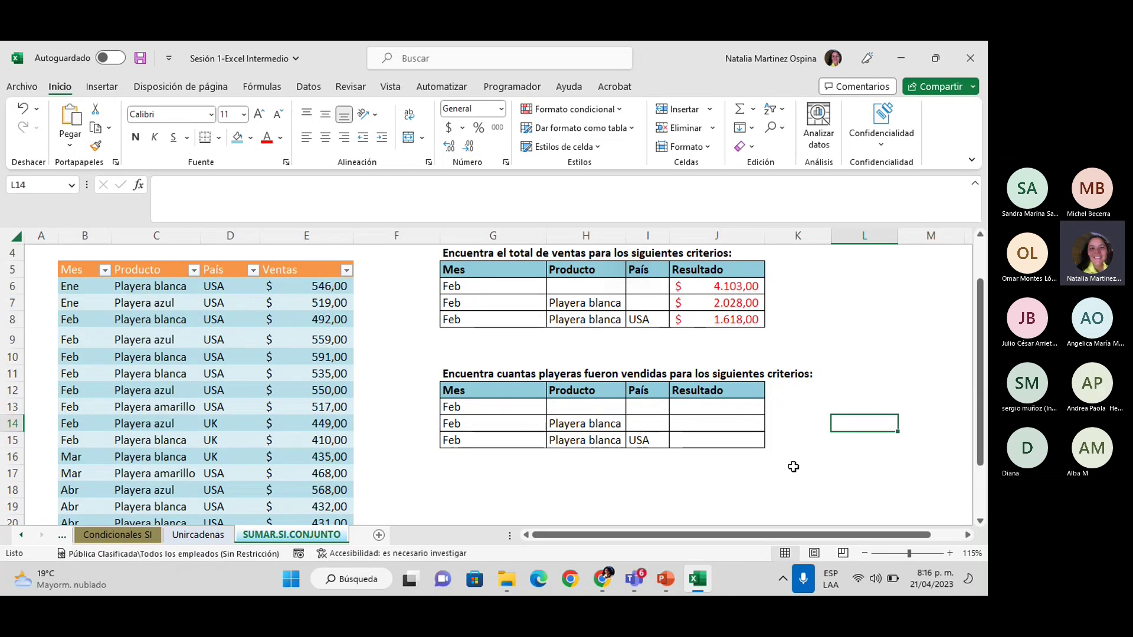
pyautogui.click(581, 408)
pyautogui.click(584, 424)
pyautogui.click(588, 440)
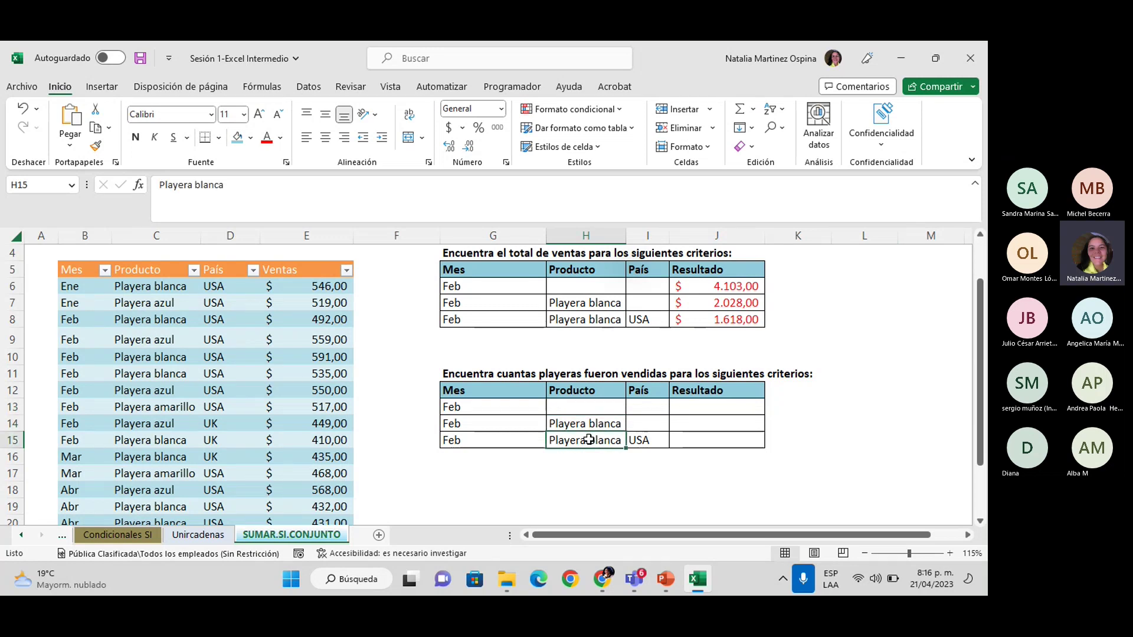
# Count the February shirts in J13 with a CONTAR.SI formula using range Tabla1[Mes] and criterion G13.
pyautogui.click(693, 409)
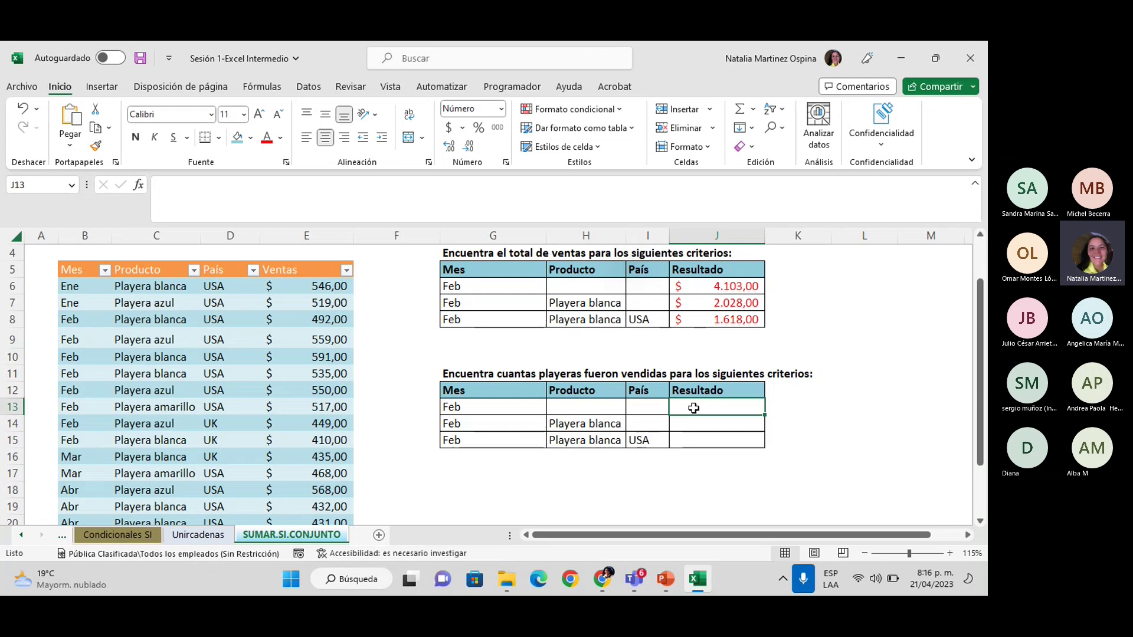
pyautogui.write('=C')
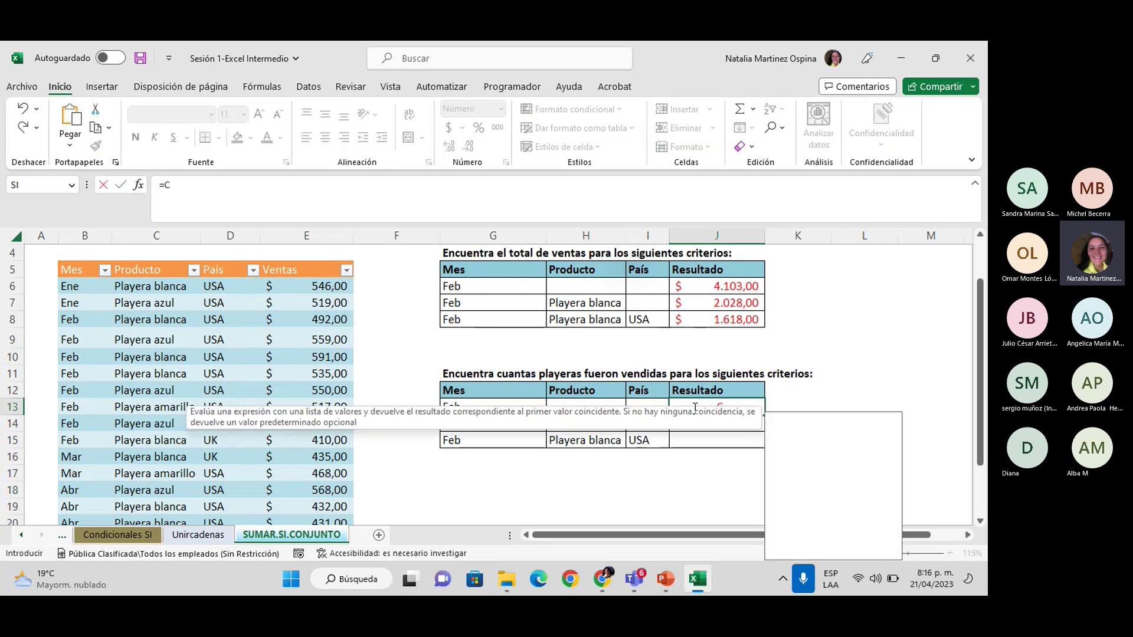
pyautogui.write('ONTAR')
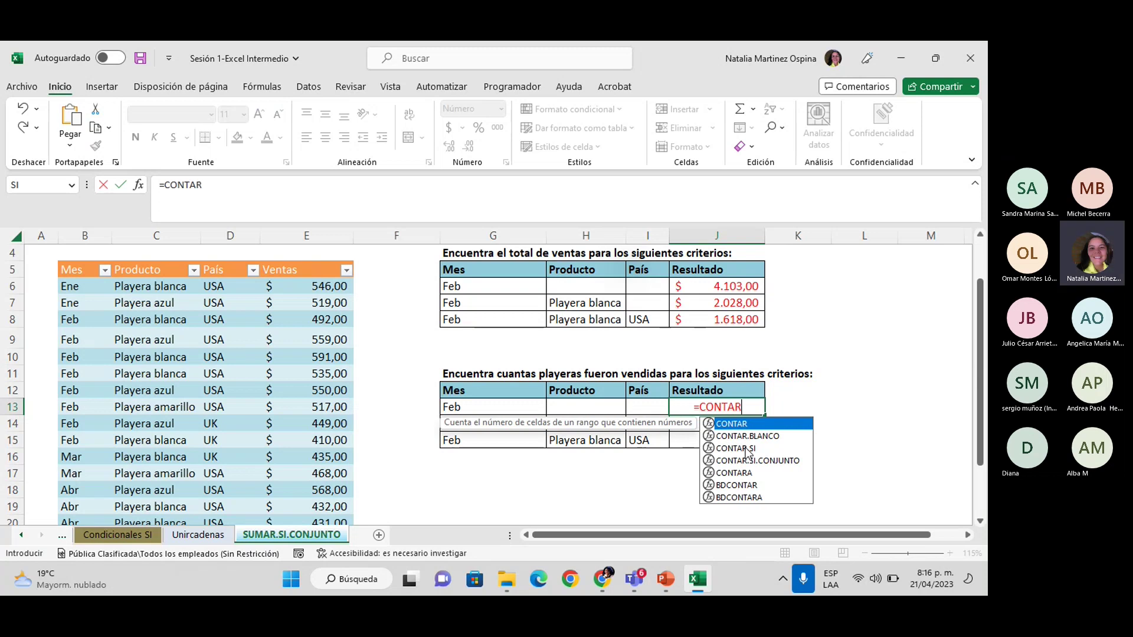
pyautogui.doubleClick(747, 449)
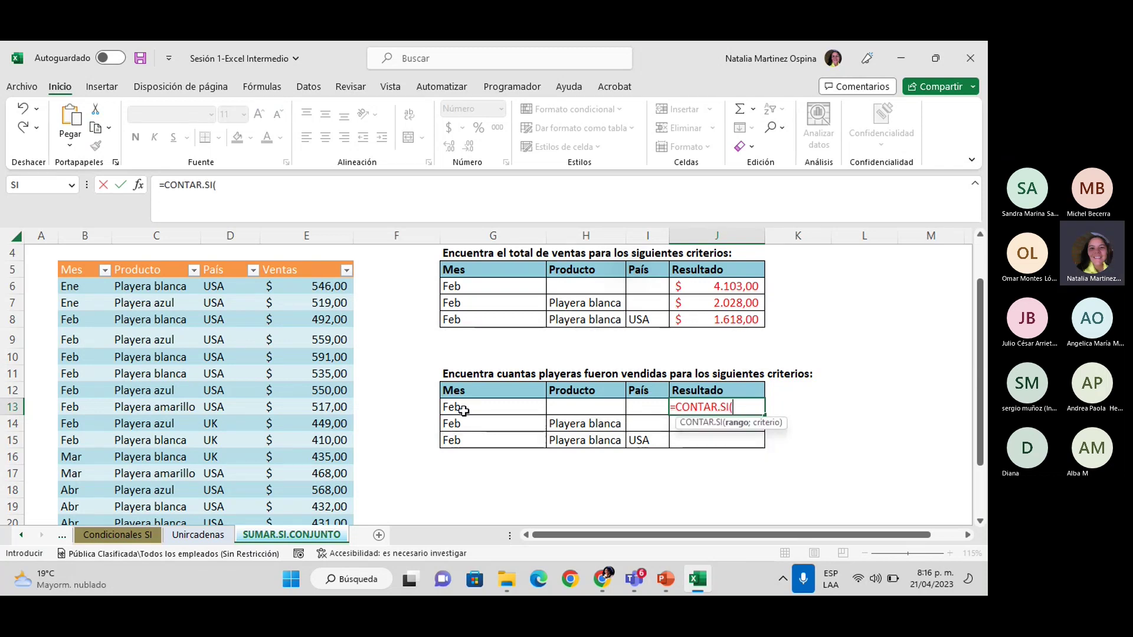
pyautogui.click(72, 287)
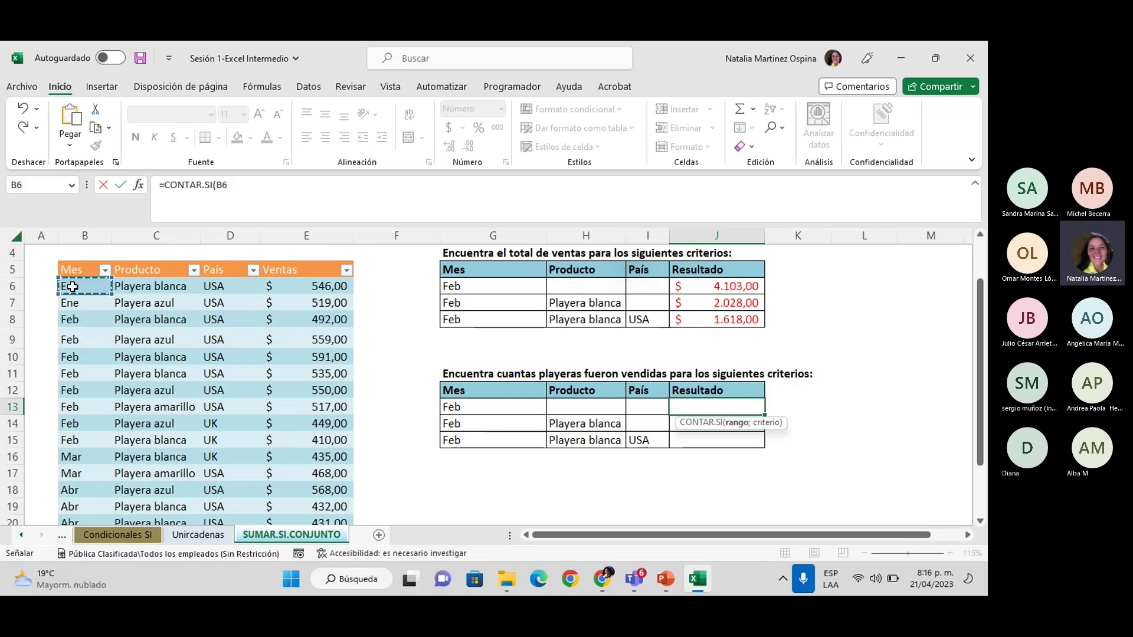
pyautogui.hotkey('ctrl', 'shift', 'Down')
pyautogui.write(';')
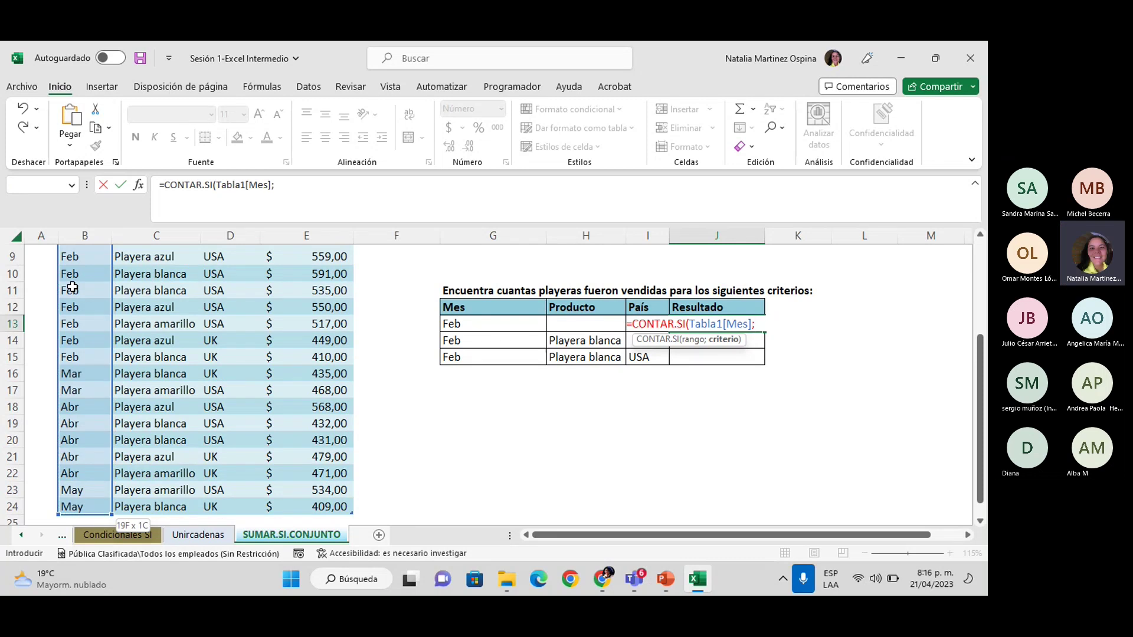
pyautogui.click(493, 324)
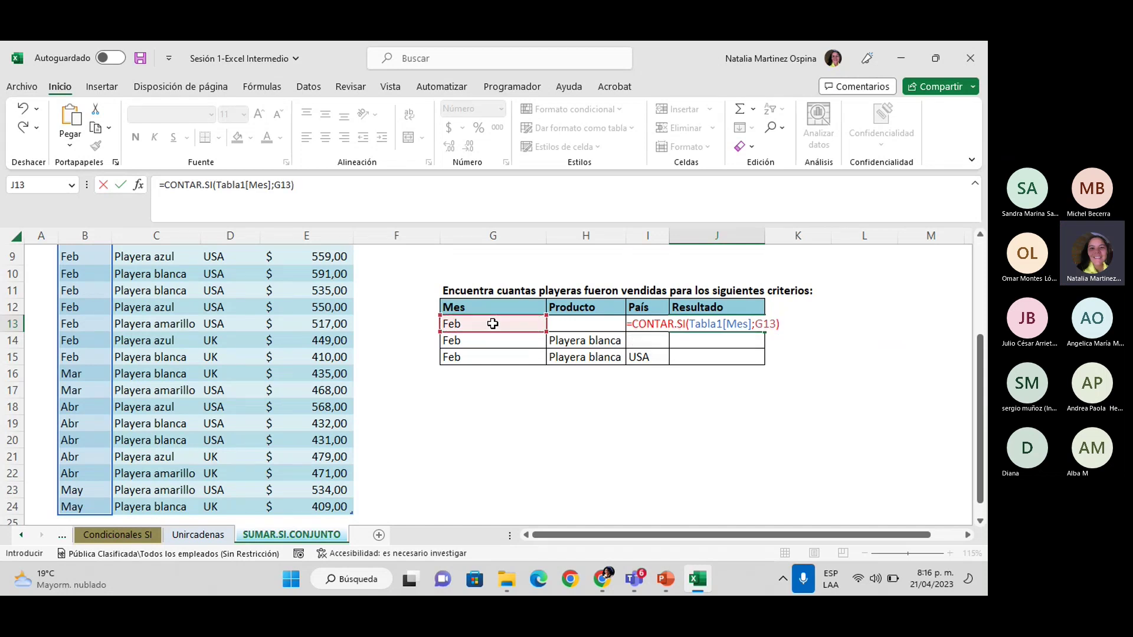
pyautogui.press('Return')
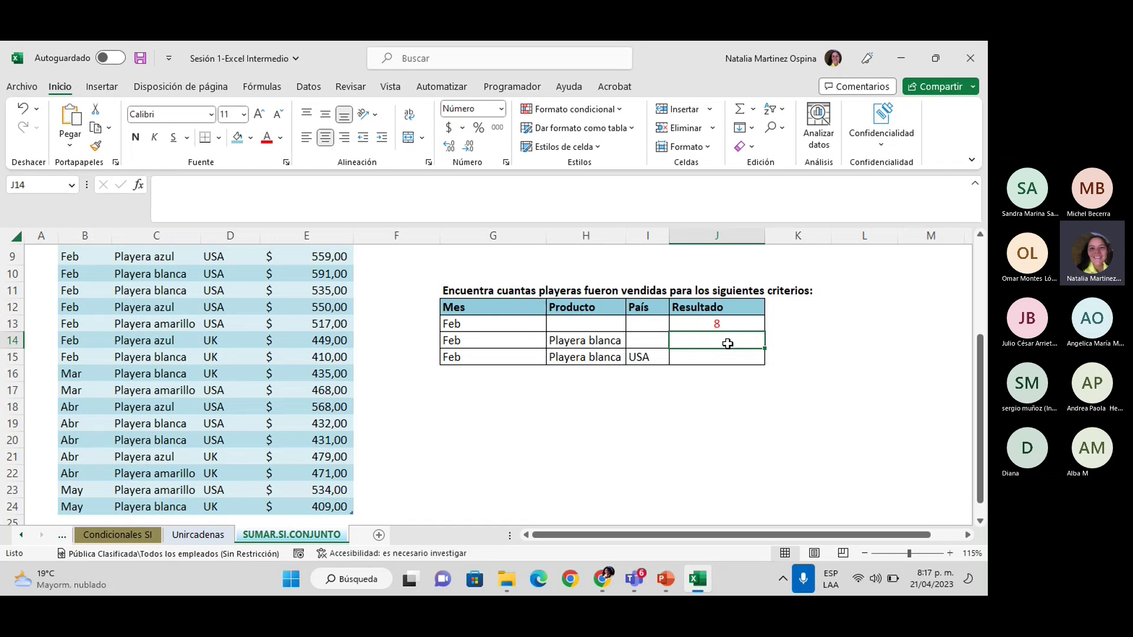
# Start a CONTAR.SI formula in J14 with Tabla1[Mes] as the range and G14 as the criterion.
pyautogui.write('=CONTAR')
pyautogui.doubleClick(739, 382)
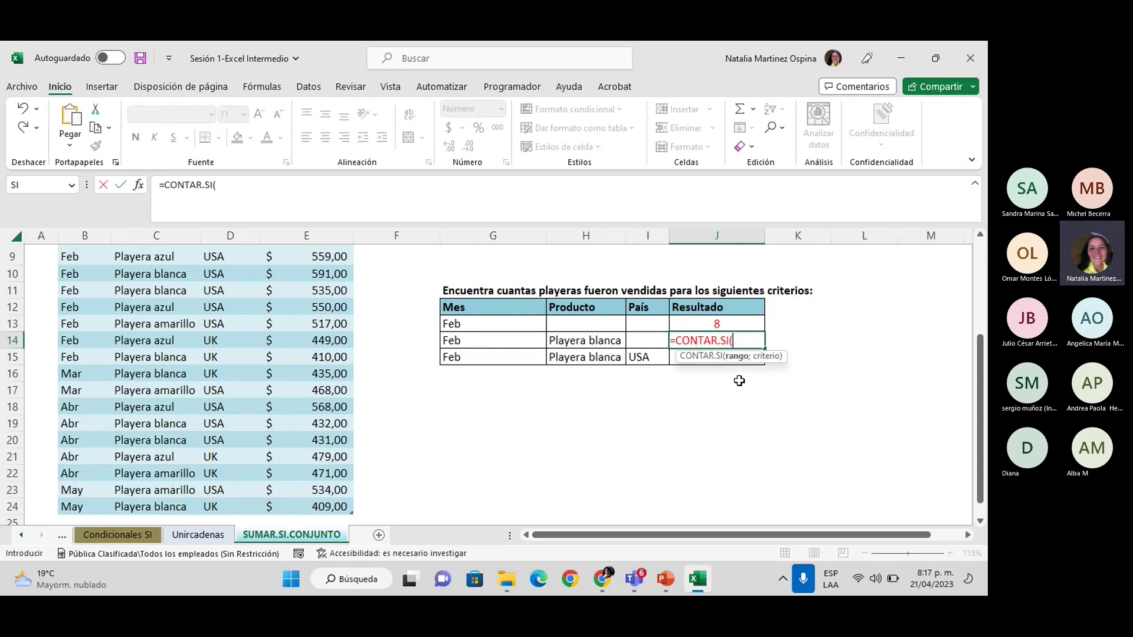
pyautogui.scroll(2, 116, 306)
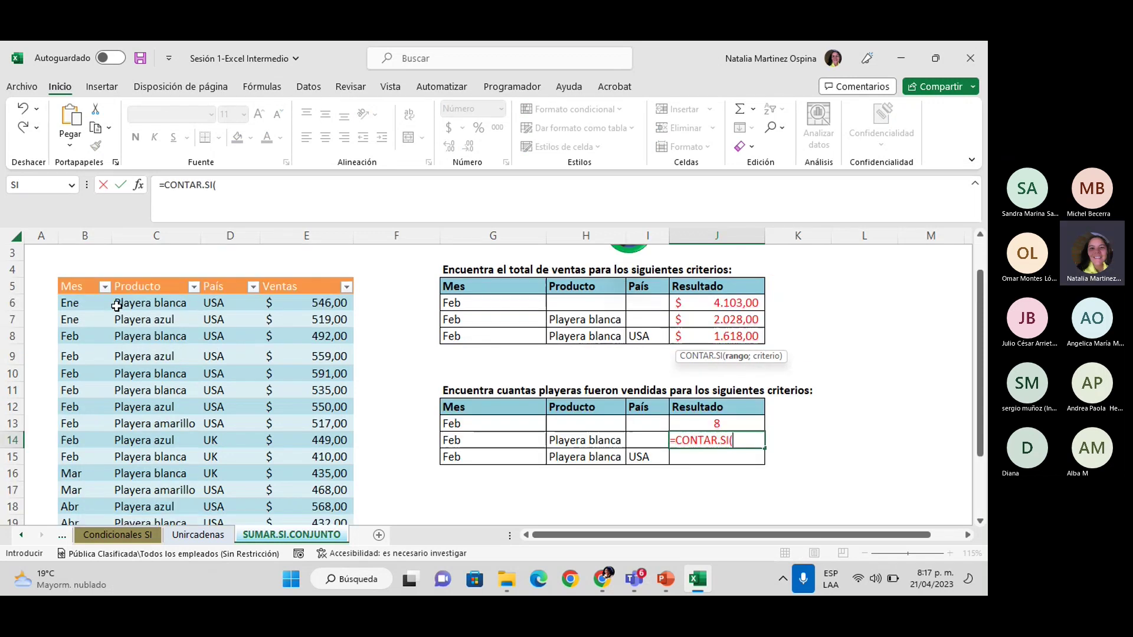
pyautogui.click(77, 303)
pyautogui.hotkey('ctrl', 'shift', 'Down')
pyautogui.write(';')
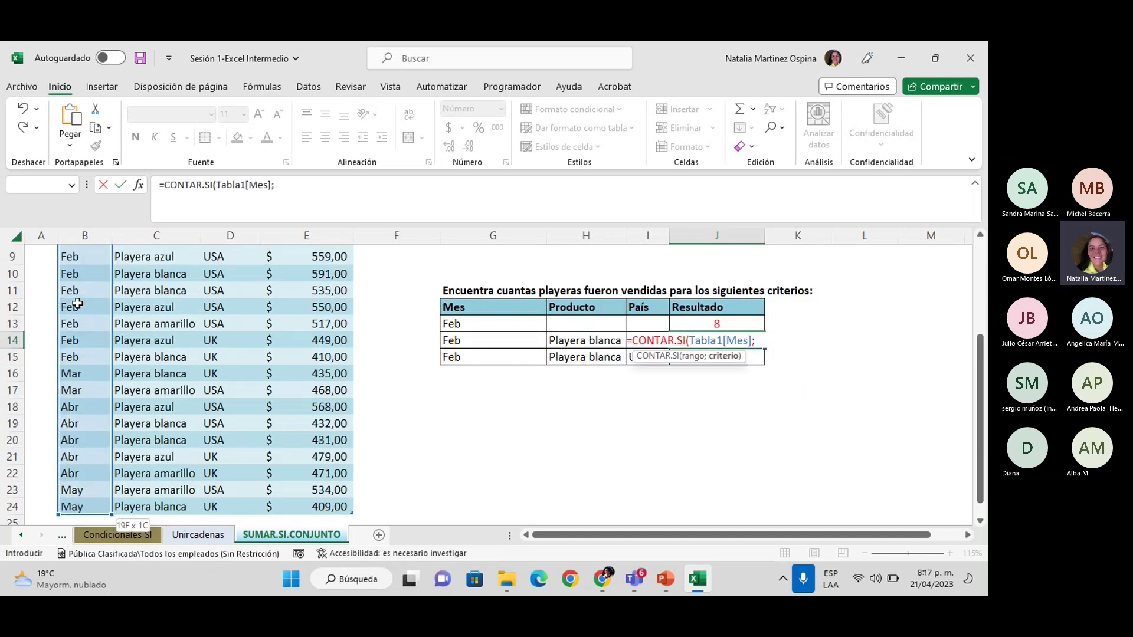
pyautogui.click(489, 339)
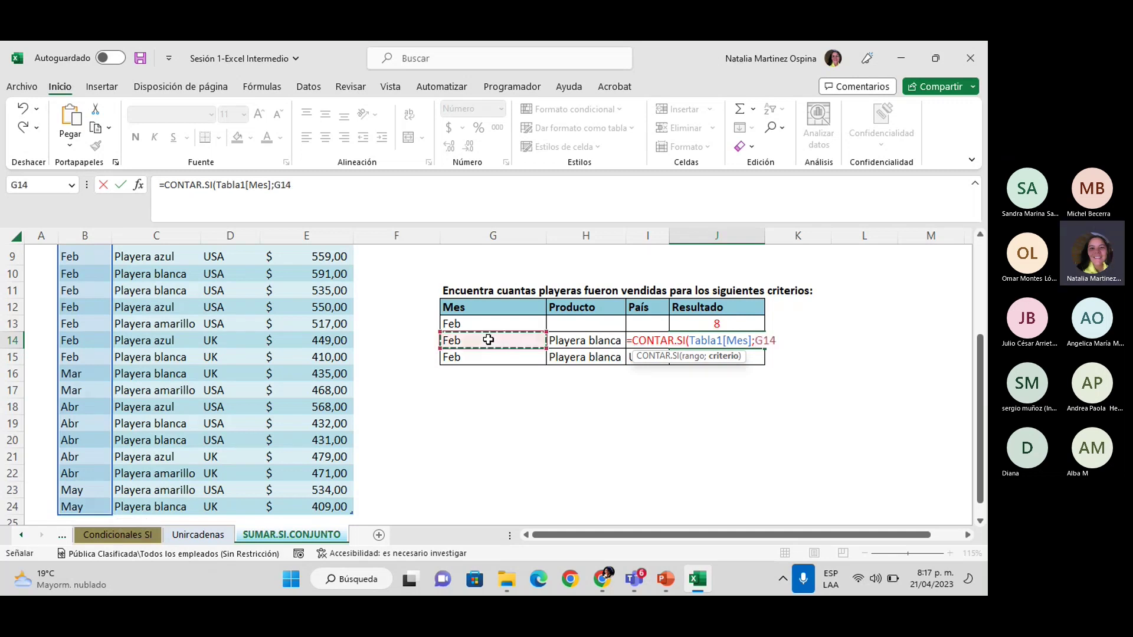
pyautogui.write(';')
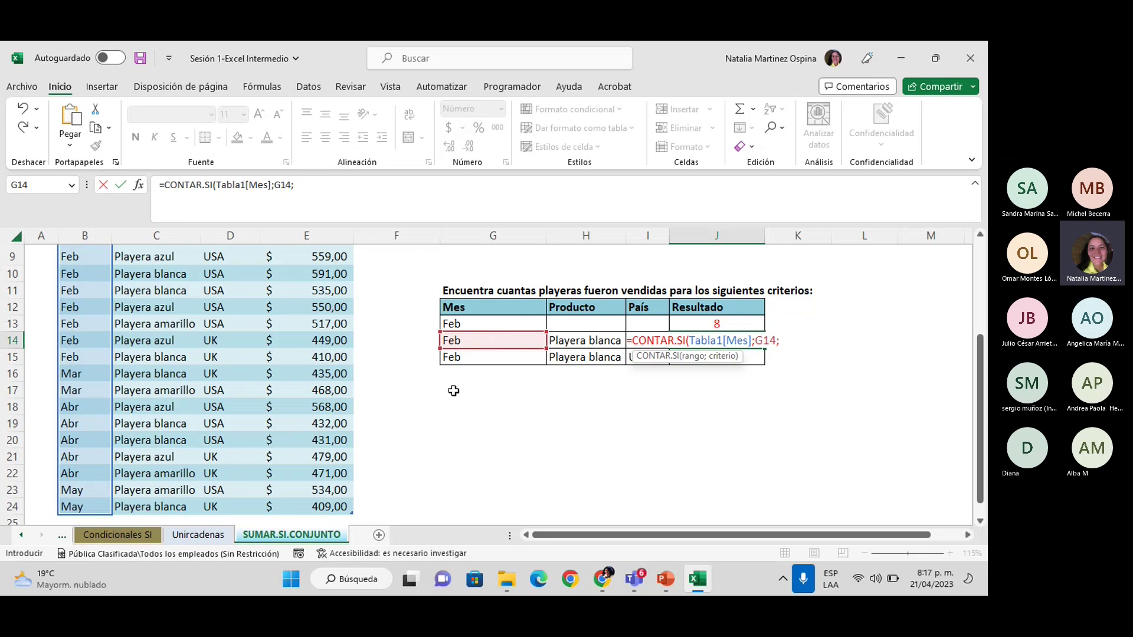
# Try to complete the J14 CONTAR.SI formula with Tabla1[Producto] as a second range and H14 as its criterion.
pyautogui.scroll(1, 318, 340)
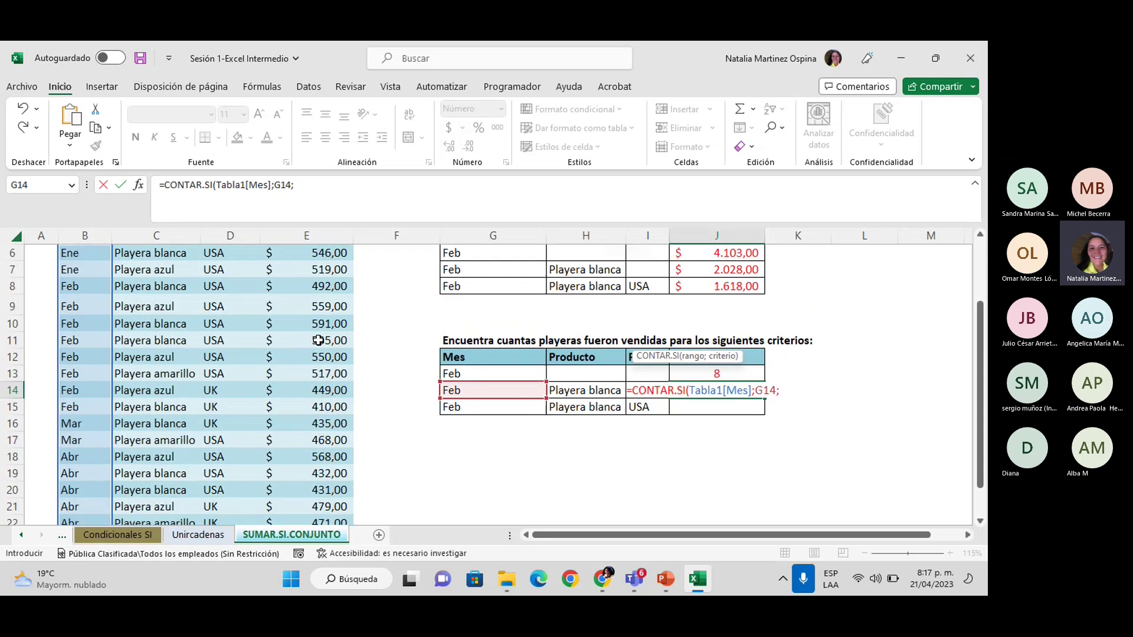
pyautogui.scroll(2, 210, 319)
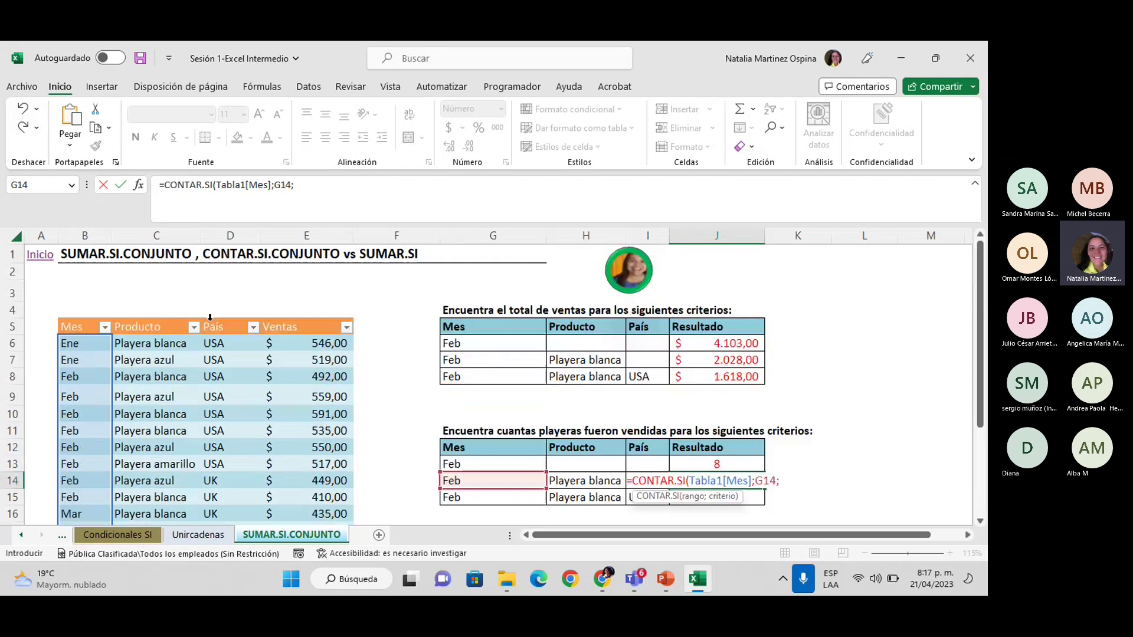
pyautogui.click(157, 320)
pyautogui.write(';')
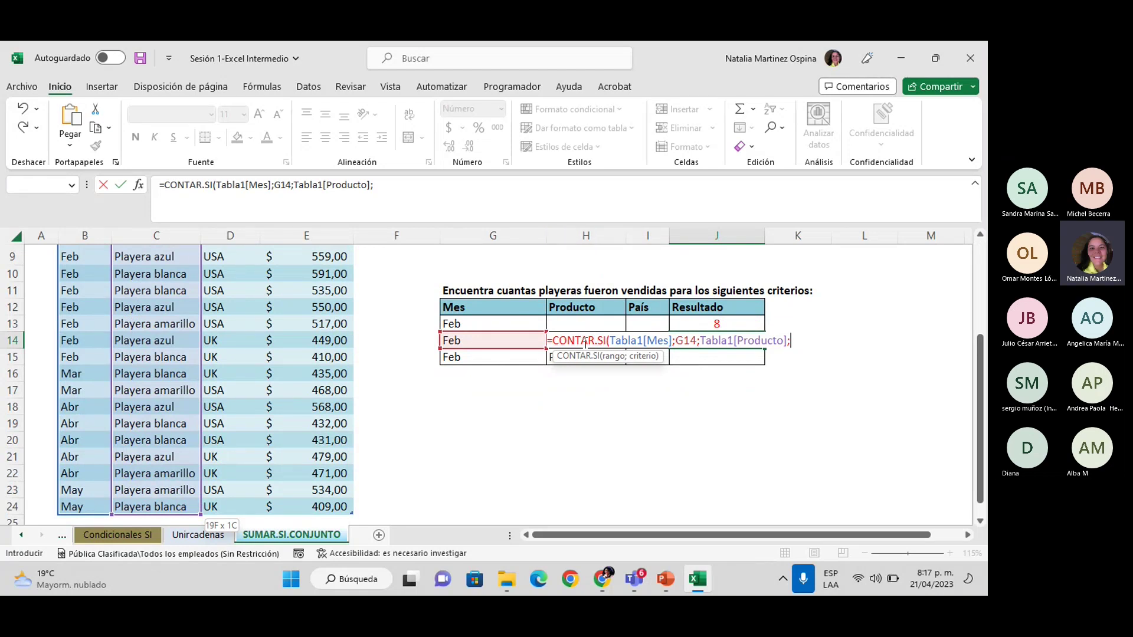
pyautogui.write('H14')
pyautogui.write(')')
pyautogui.press('Return')
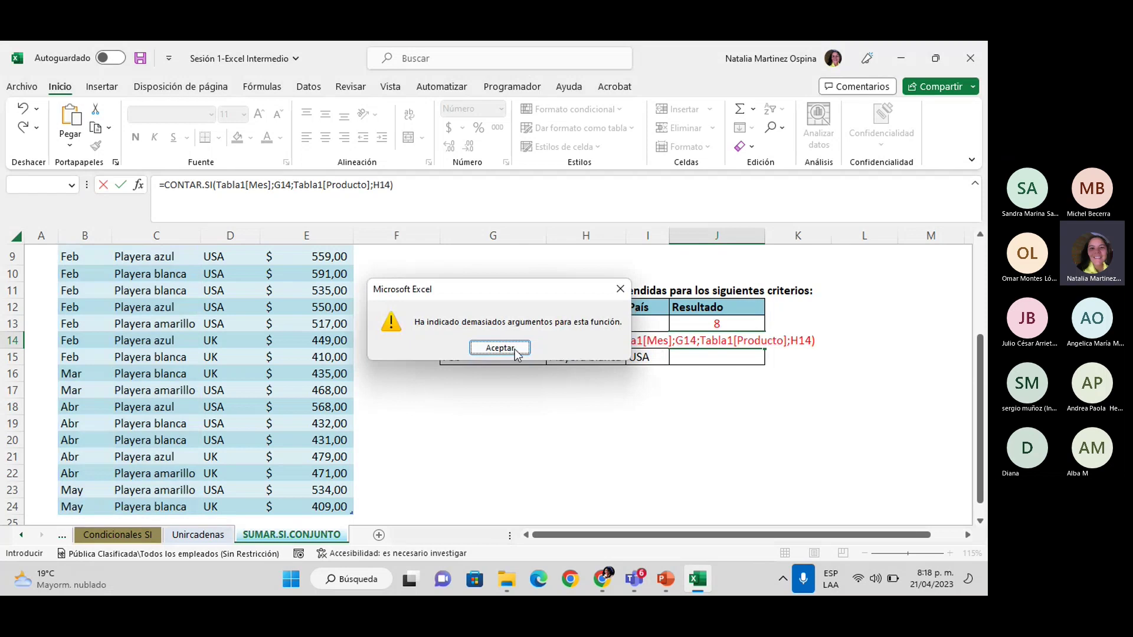
pyautogui.click(499, 348)
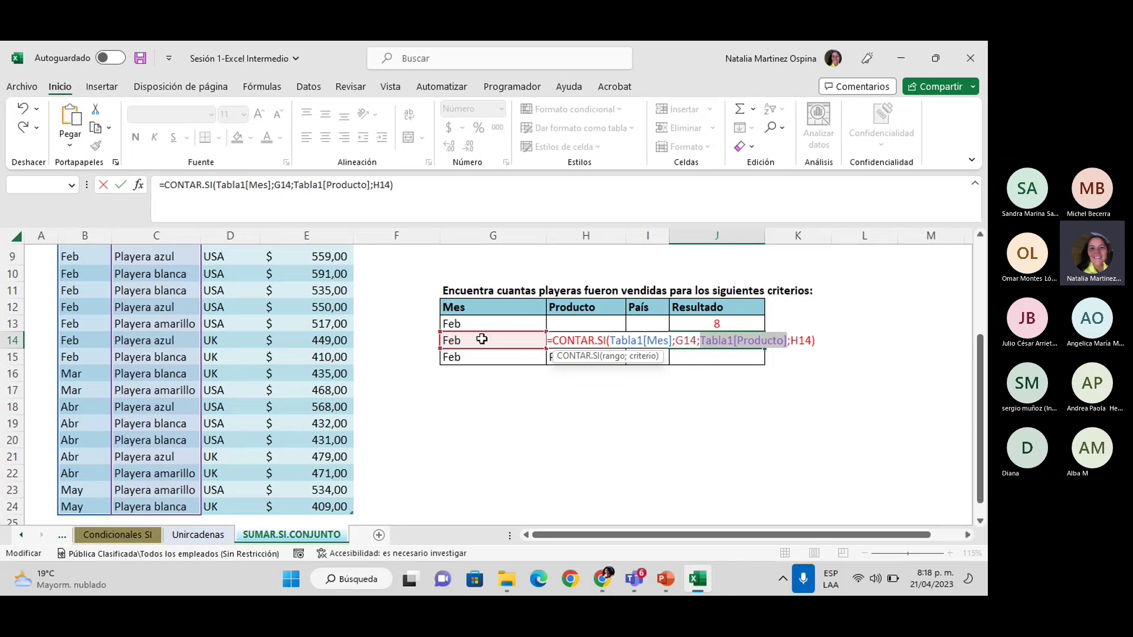
pyautogui.click(790, 339)
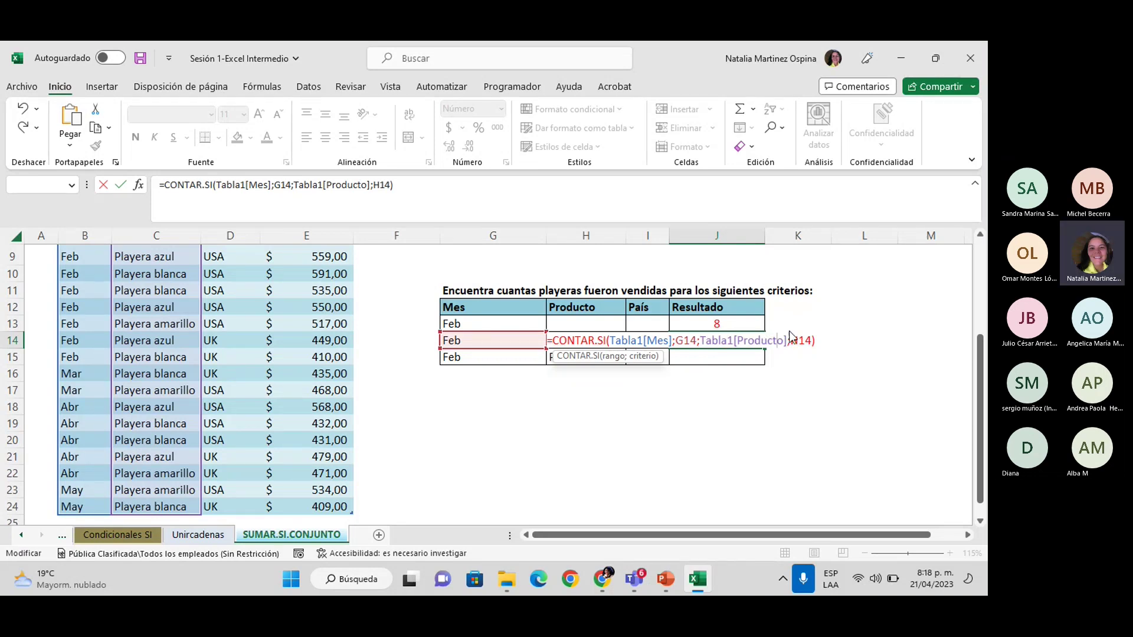
pyautogui.press('Return')
pyautogui.press('Return')
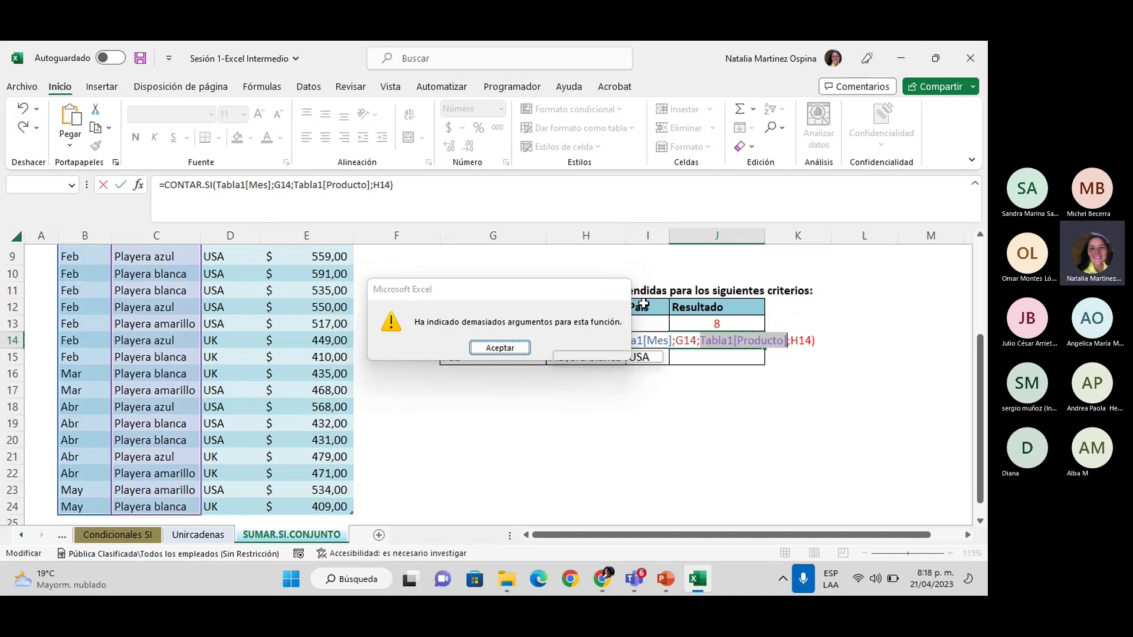
# Erase the arguments of the CONTAR.SI formula in J14 and discard the entry.
pyautogui.press('BackSpace')
pyautogui.press('BackSpace')
pyautogui.press('BackSpace')
pyautogui.click(735, 342)
pyautogui.press('BackSpace')
pyautogui.press('BackSpace')
pyautogui.press('BackSpace')
pyautogui.press('BackSpace')
pyautogui.press('BackSpace')
pyautogui.press('BackSpace')
pyautogui.press('BackSpace')
pyautogui.press('BackSpace')
pyautogui.press('BackSpace')
pyautogui.press('BackSpace')
pyautogui.press('BackSpace')
pyautogui.press('BackSpace')
pyautogui.press('BackSpace')
pyautogui.press('BackSpace')
pyautogui.press('BackSpace')
pyautogui.press('BackSpace')
pyautogui.press('BackSpace')
pyautogui.press('BackSpace')
pyautogui.press('BackSpace')
pyautogui.press('BackSpace')
pyautogui.press('BackSpace')
pyautogui.press('BackSpace')
pyautogui.press('BackSpace')
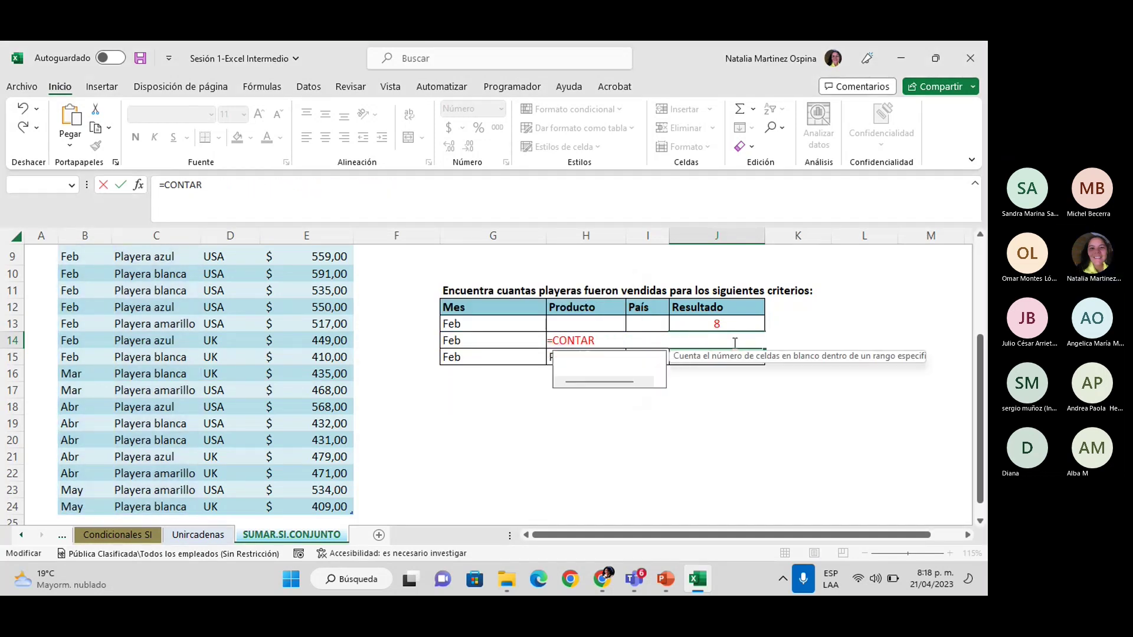
pyautogui.press('Escape')
pyautogui.press('Escape')
# Widen columns J and I to make room for longer formulas.
pyautogui.click(734, 423)
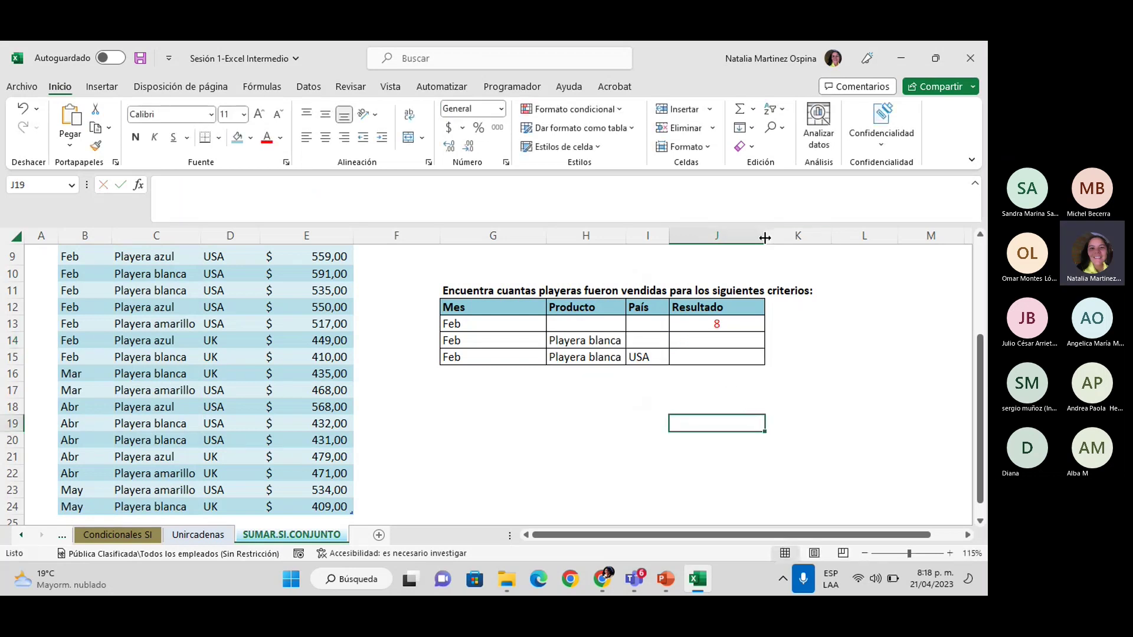
pyautogui.doubleClick(764, 237)
pyautogui.moveTo(670, 233); pyautogui.dragTo(688, 235)
# Start a CONTAR.SI.CONJUNTO formula in J14 for the February and Playera blanca criteria.
pyautogui.click(765, 344)
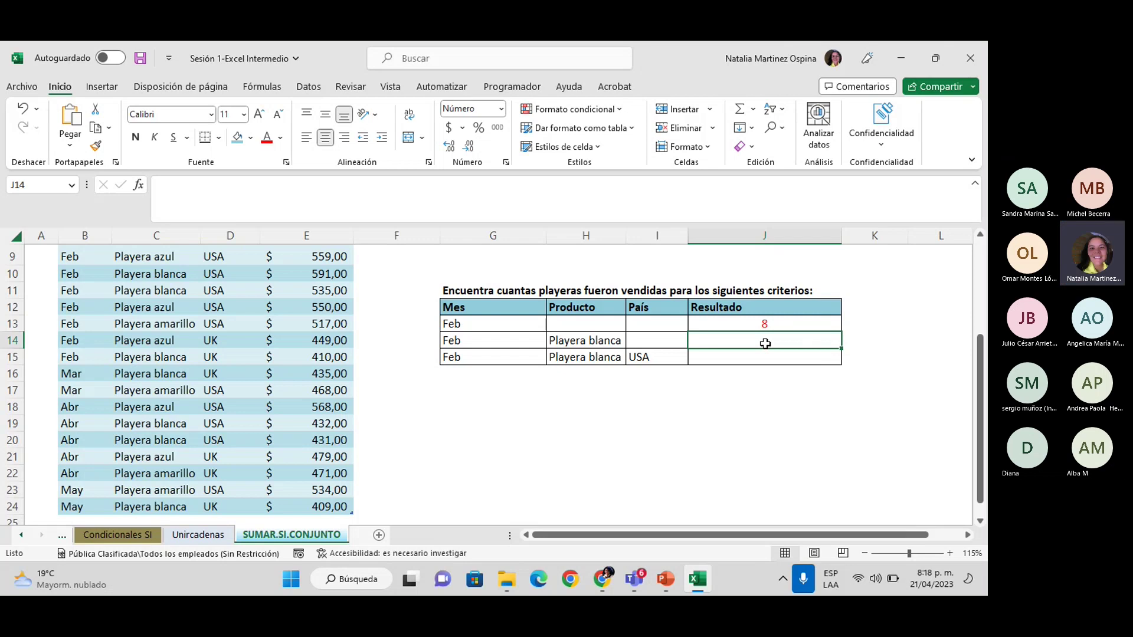
pyautogui.write('=')
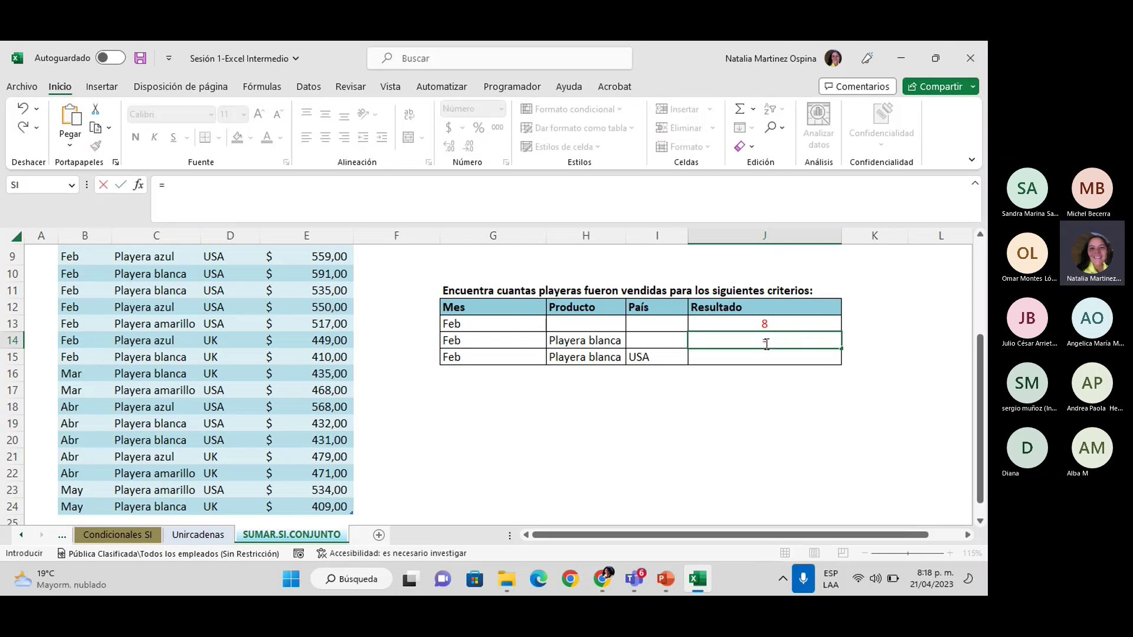
pyautogui.write('CONTAR')
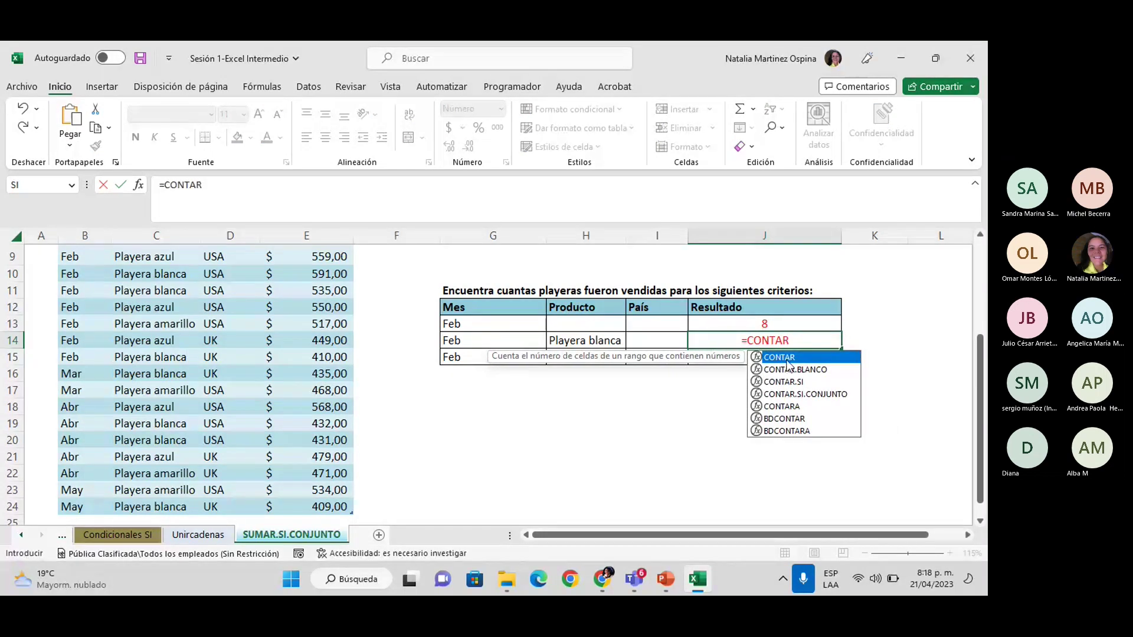
pyautogui.doubleClick(780, 382)
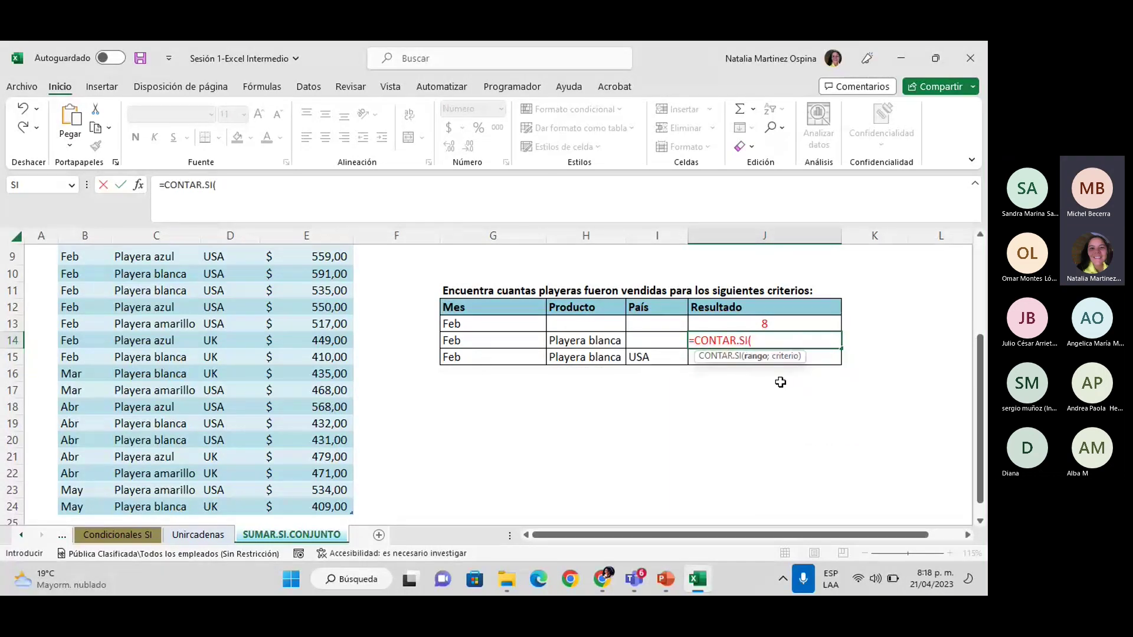
pyautogui.press('BackSpace')
pyautogui.press('BackSpace')
pyautogui.press('BackSpace')
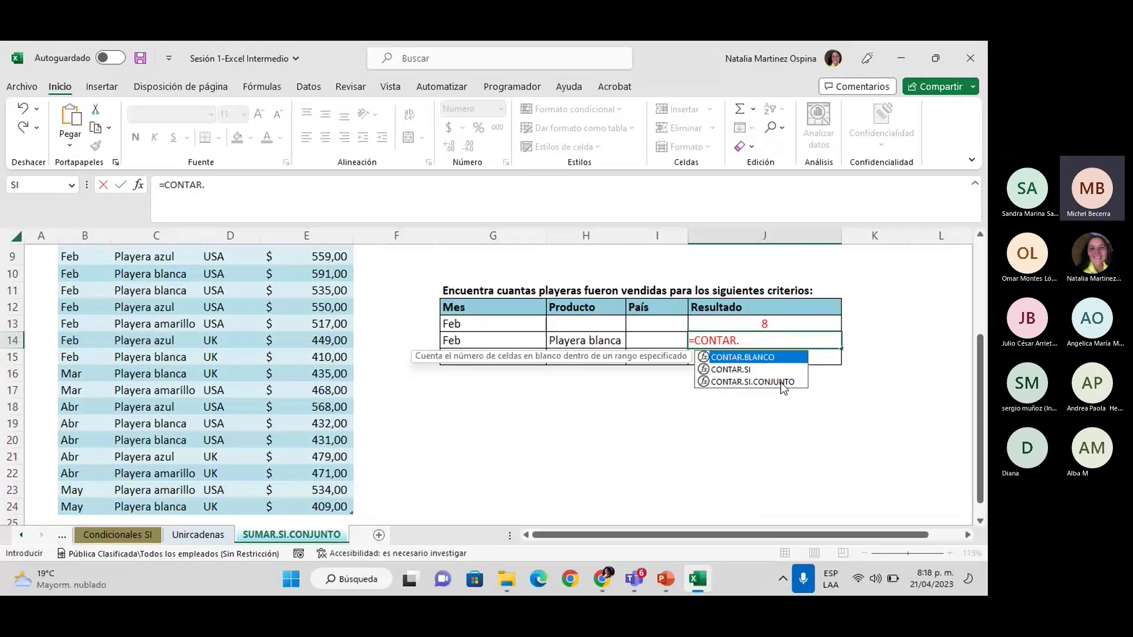
pyautogui.doubleClick(781, 383)
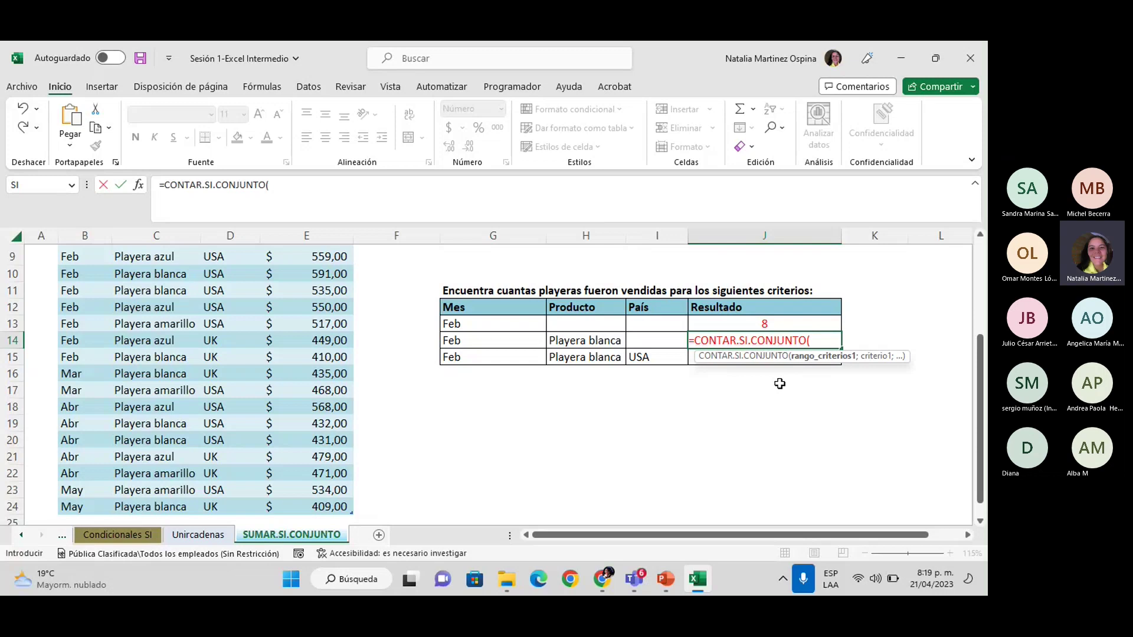
# Set Tabla1[Mes] as the first criteria range in the J14 formula, with the single cell G14 as its criterion.
pyautogui.scroll(1, 780, 383)
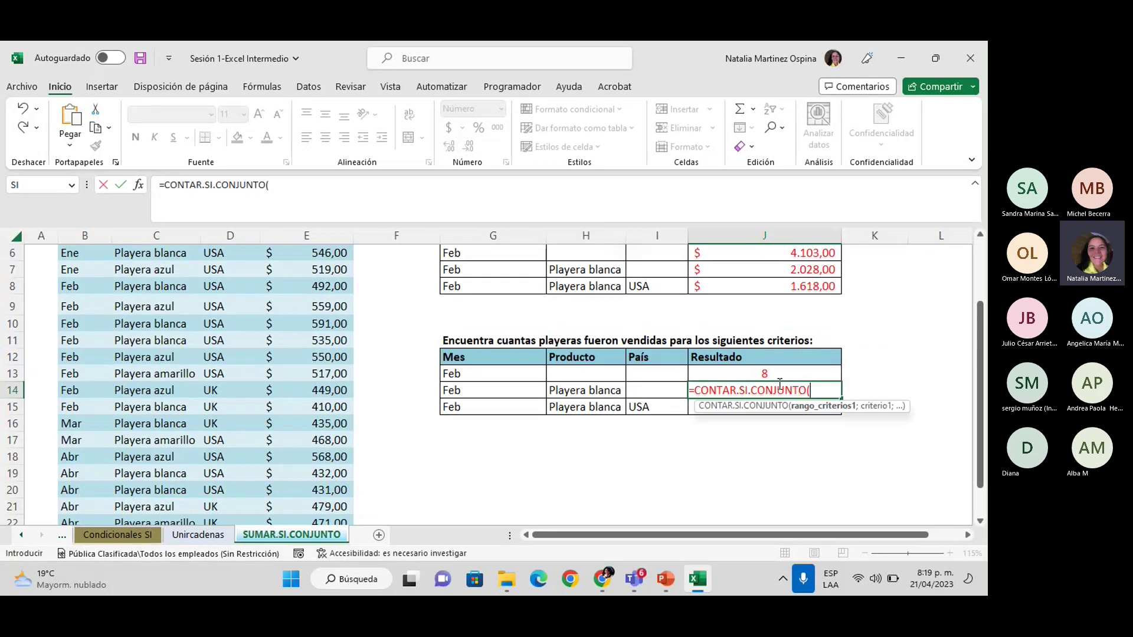
pyautogui.scroll(2, 779, 383)
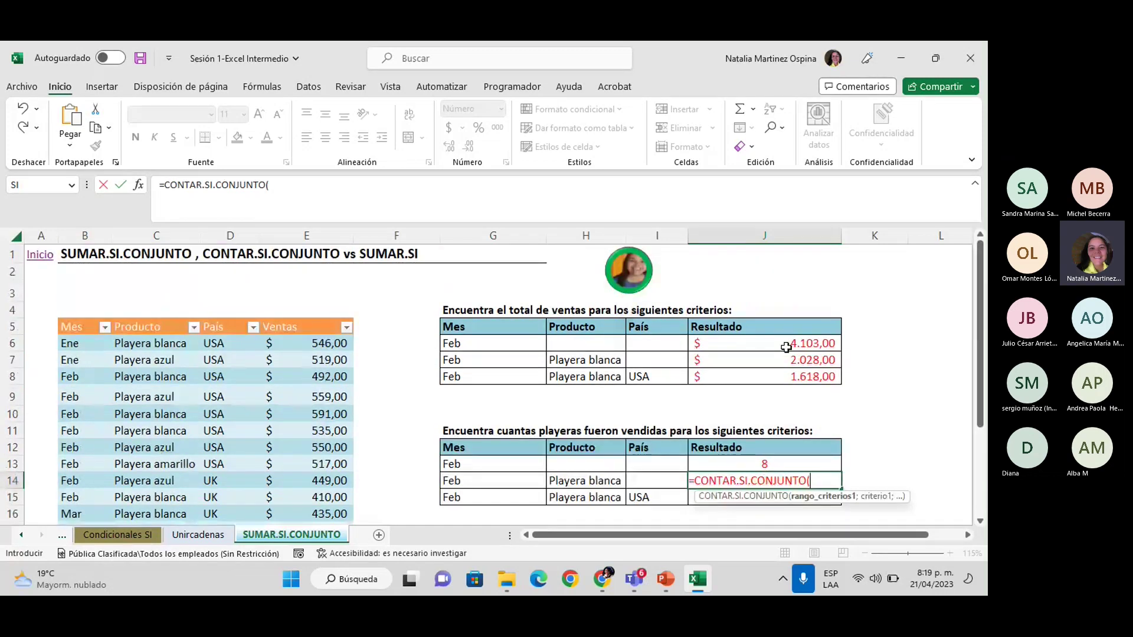
pyautogui.scroll(-2, 759, 392)
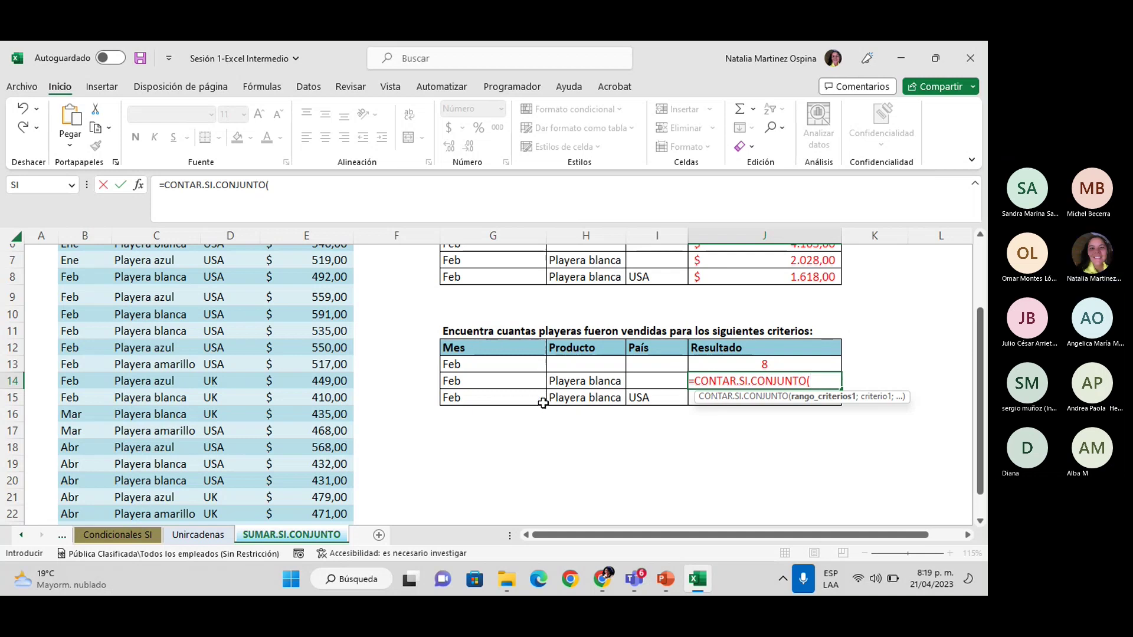
pyautogui.scroll(1, 543, 403)
pyautogui.click(85, 293)
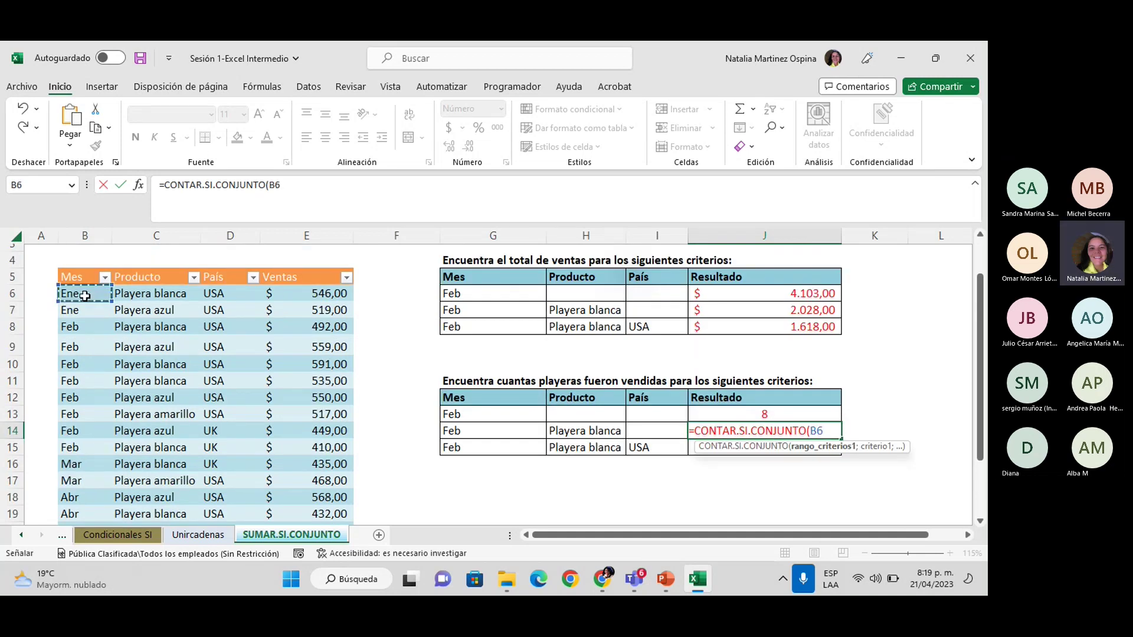
pyautogui.hotkey('ctrl', 'shift', 'Down')
pyautogui.write(';')
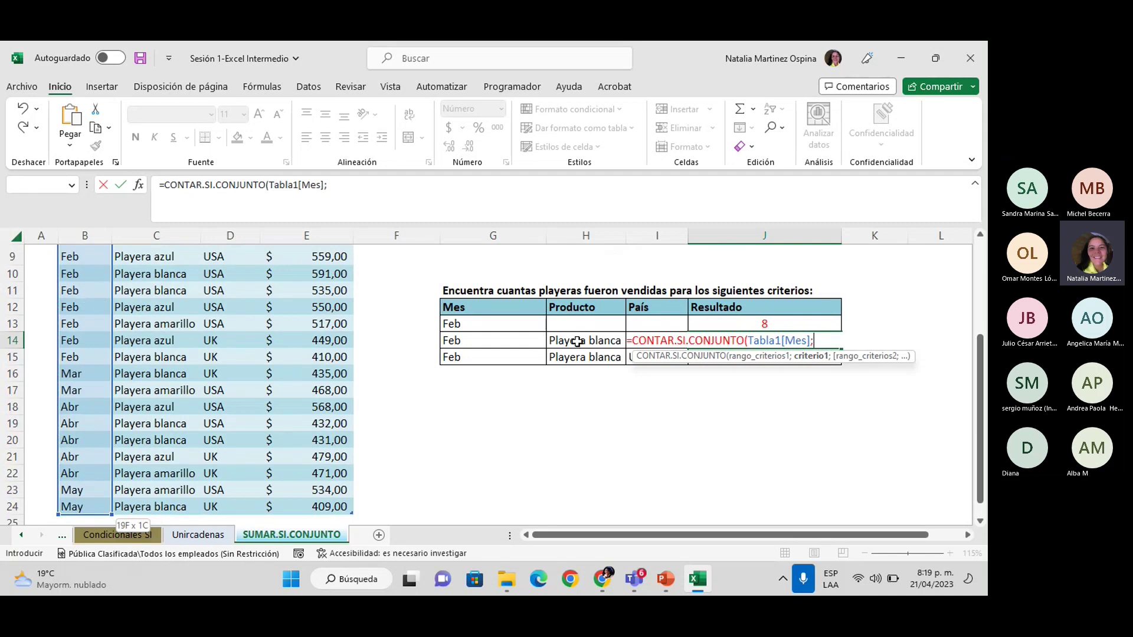
pyautogui.click(465, 341)
pyautogui.press('F8')
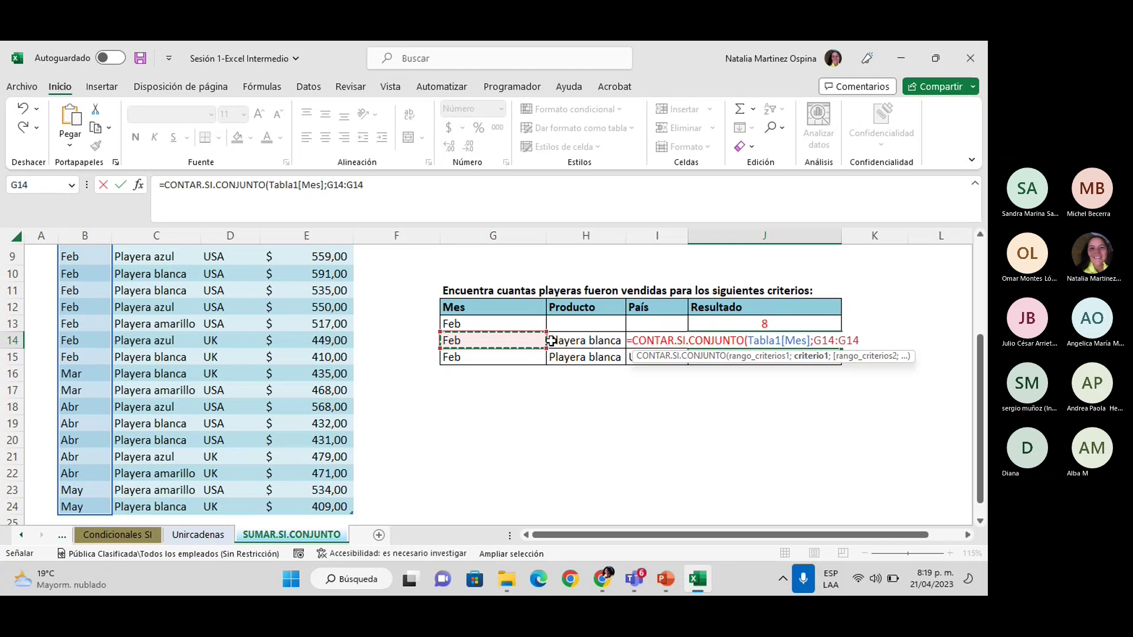
pyautogui.press('BackSpace')
pyautogui.press('BackSpace')
pyautogui.press('BackSpace')
pyautogui.press('BackSpace')
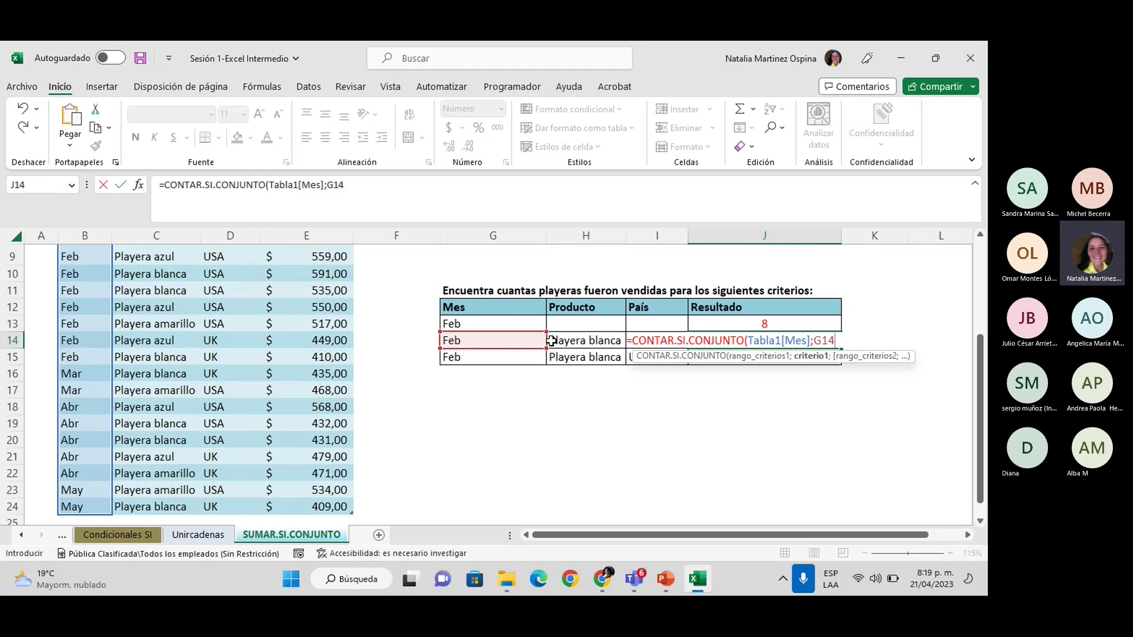
# Add Tabla1[Producto] as the second criteria range of the CONTAR.SI.CONJUNTO formula in J14.
pyautogui.write(';')
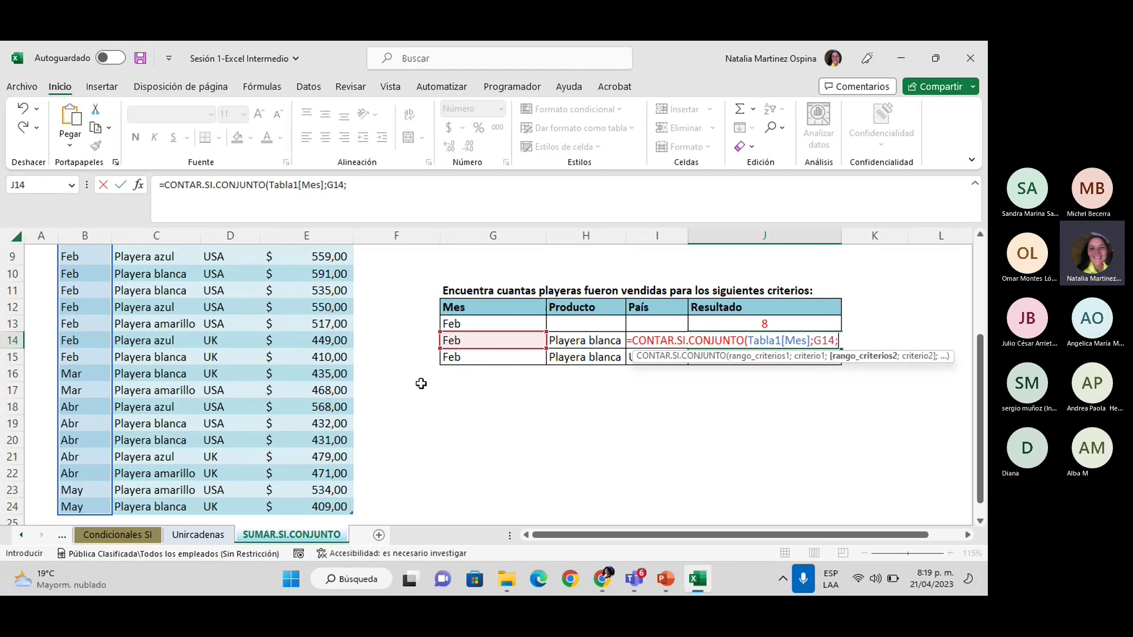
pyautogui.scroll(1, 420, 385)
pyautogui.scroll(1, 419, 384)
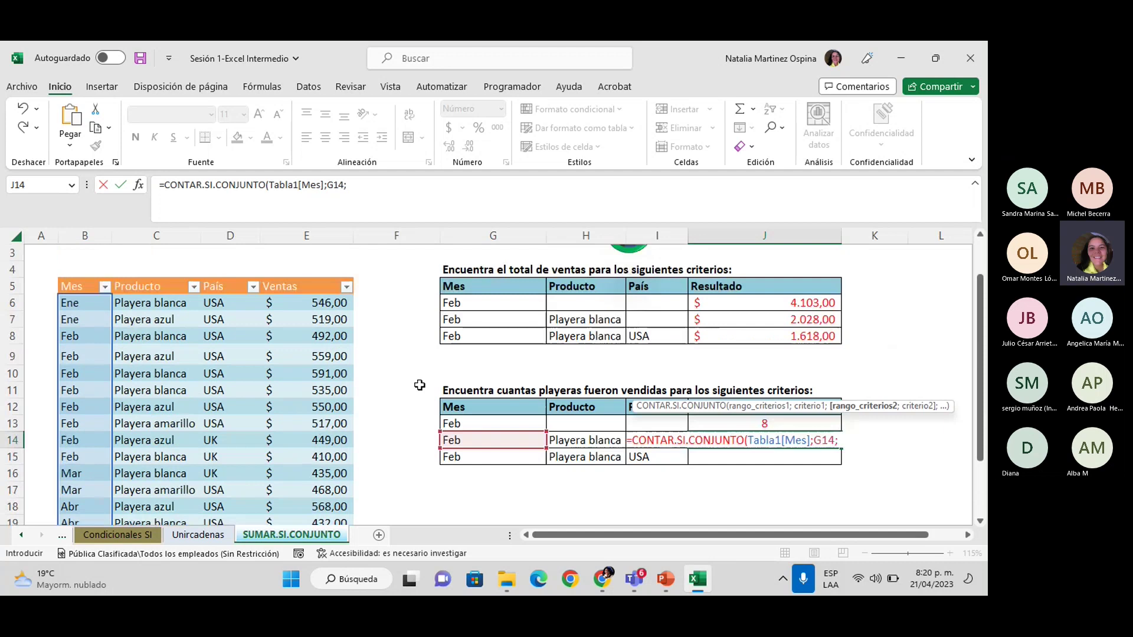
pyautogui.click(140, 303)
pyautogui.hotkey('ctrl', 'shift', 'Down')
pyautogui.write(';')
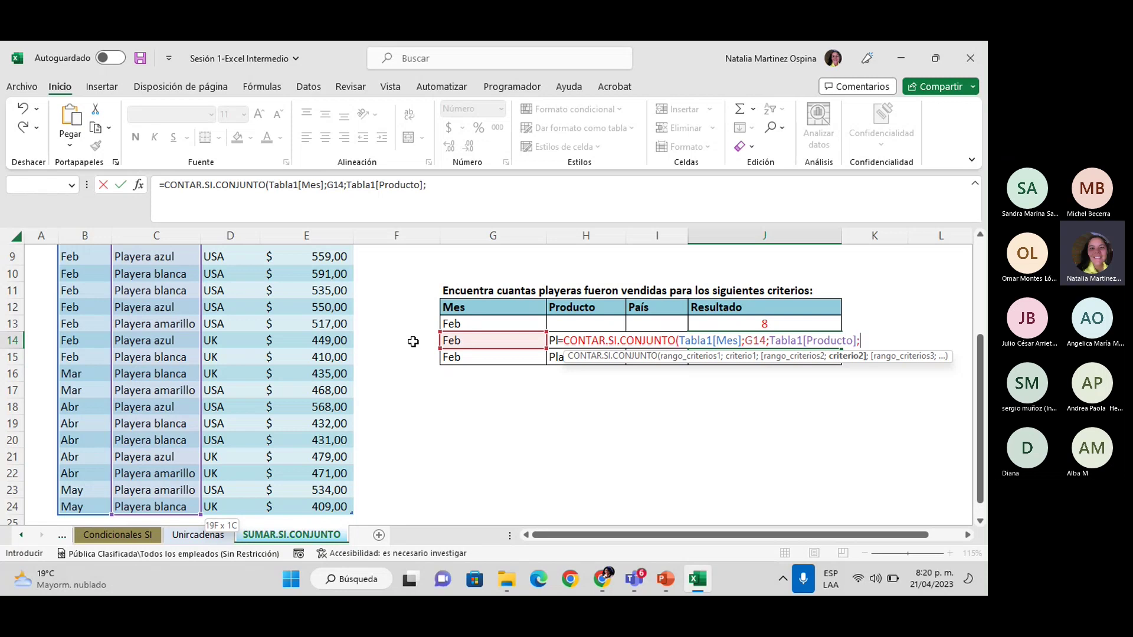
# Set H14 as the second criterion and complete the CONTAR.SI.CONJUNTO formula in J14.
pyautogui.write('H15')
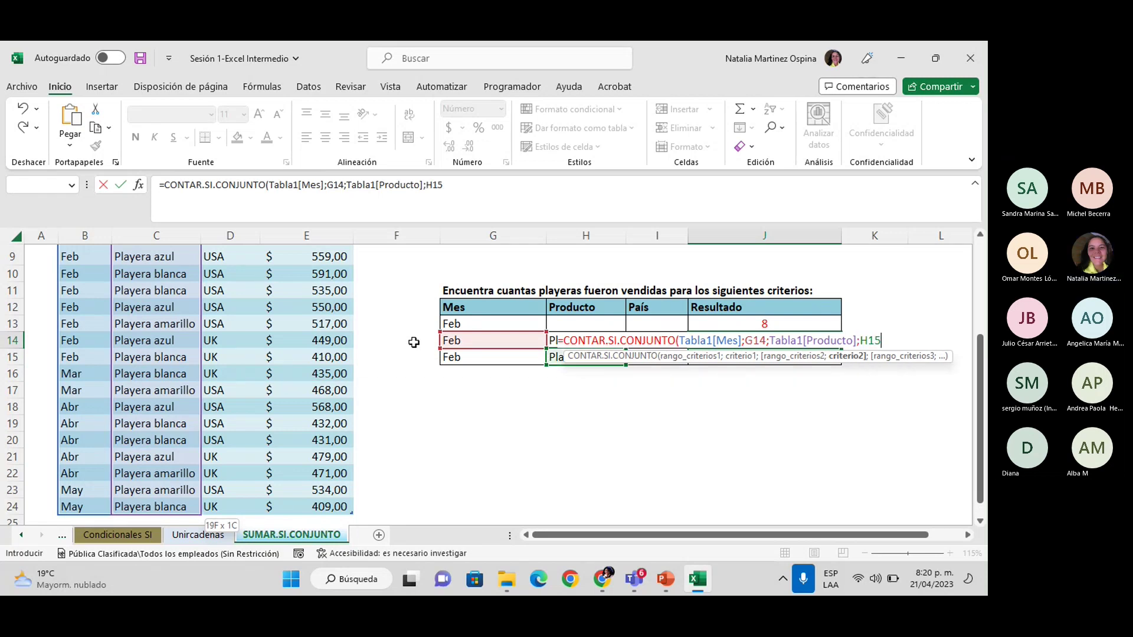
pyautogui.press('BackSpace')
pyautogui.write('4')
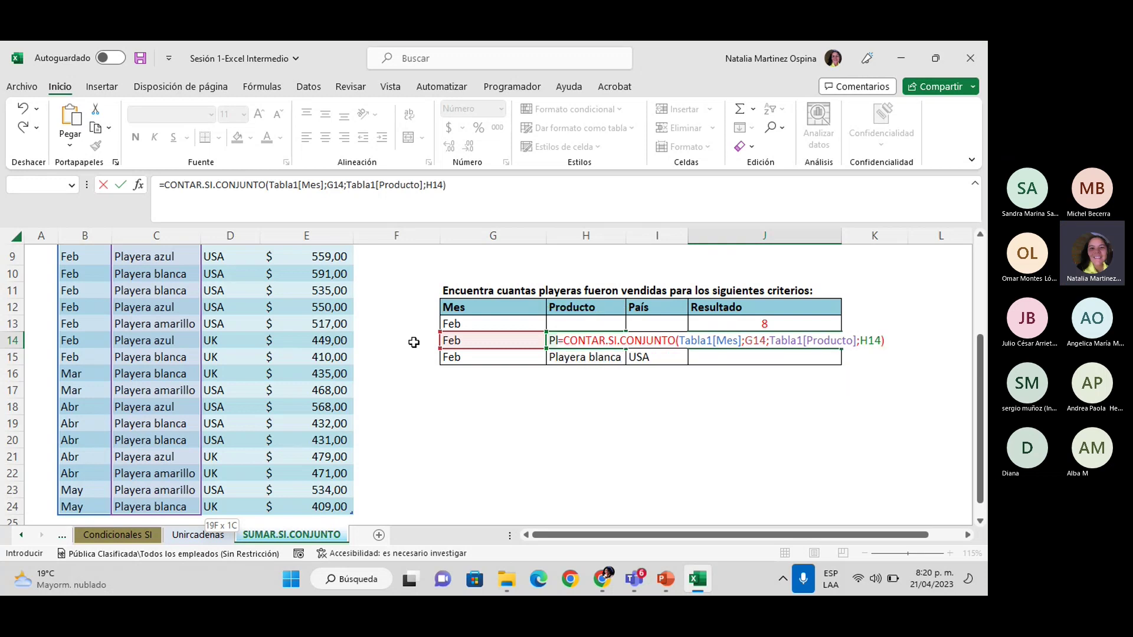
pyautogui.press('Return')
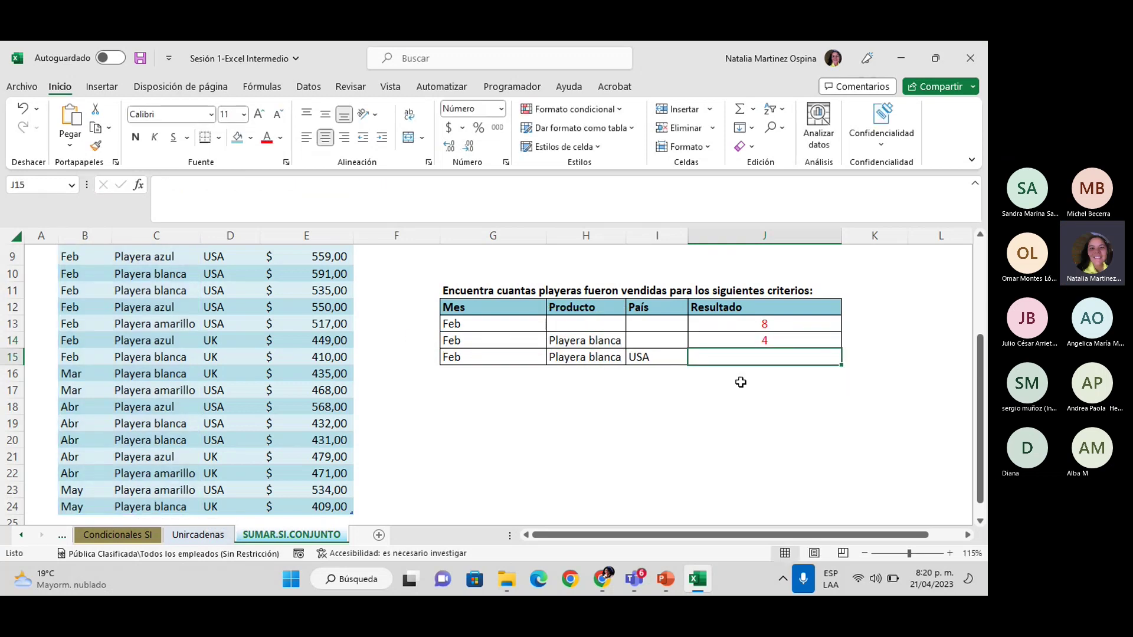
pyautogui.click(570, 344)
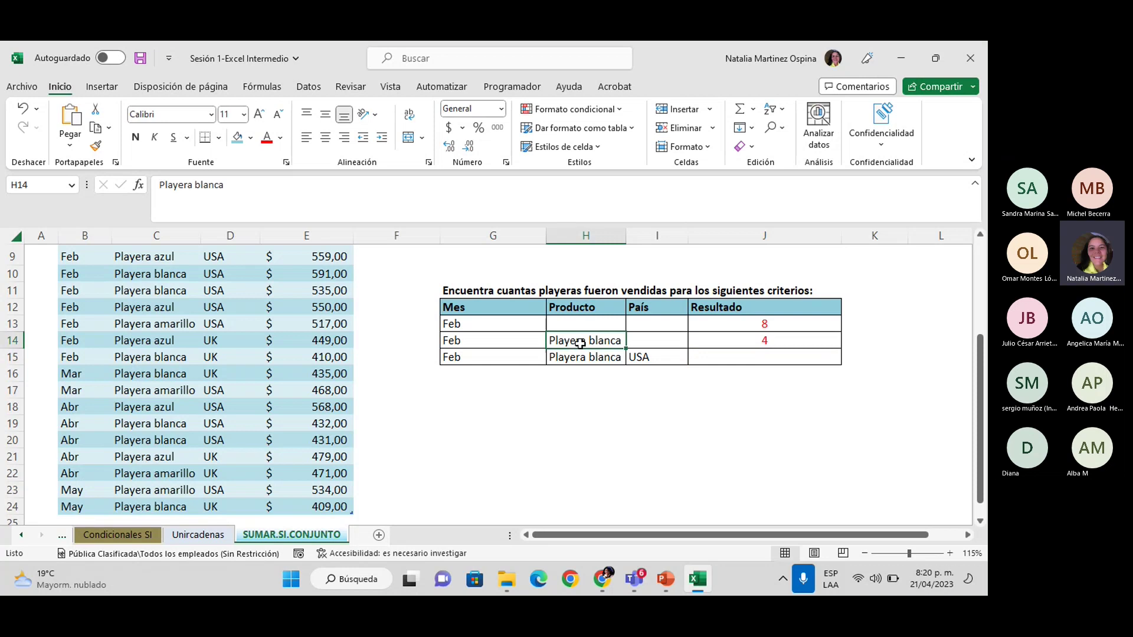
pyautogui.click(772, 344)
pyautogui.click(763, 360)
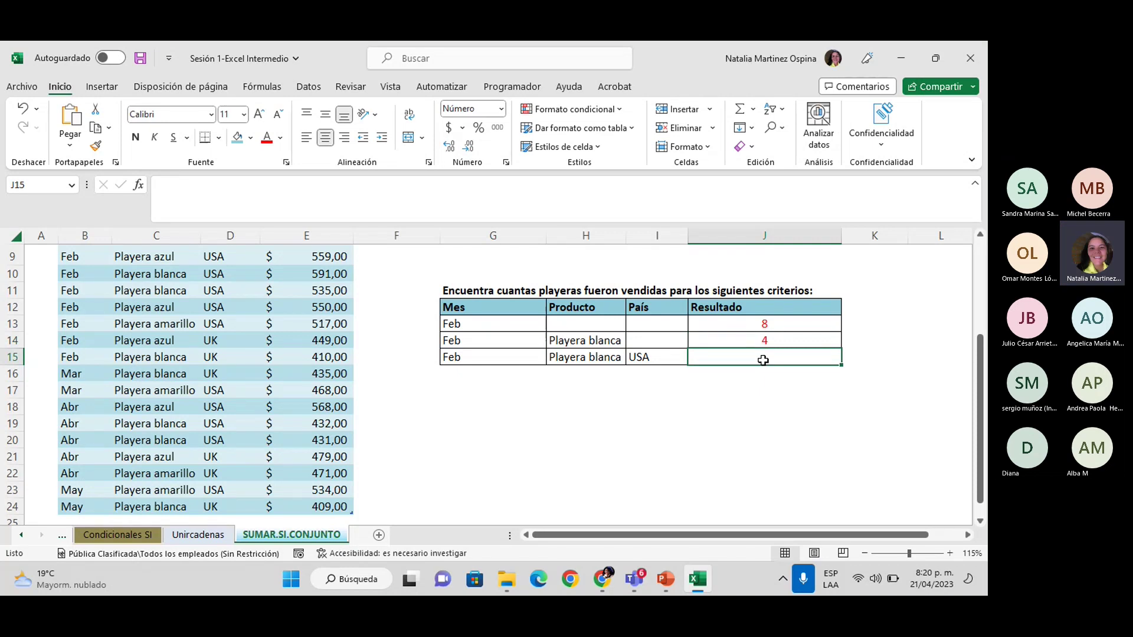
pyautogui.doubleClick(763, 360)
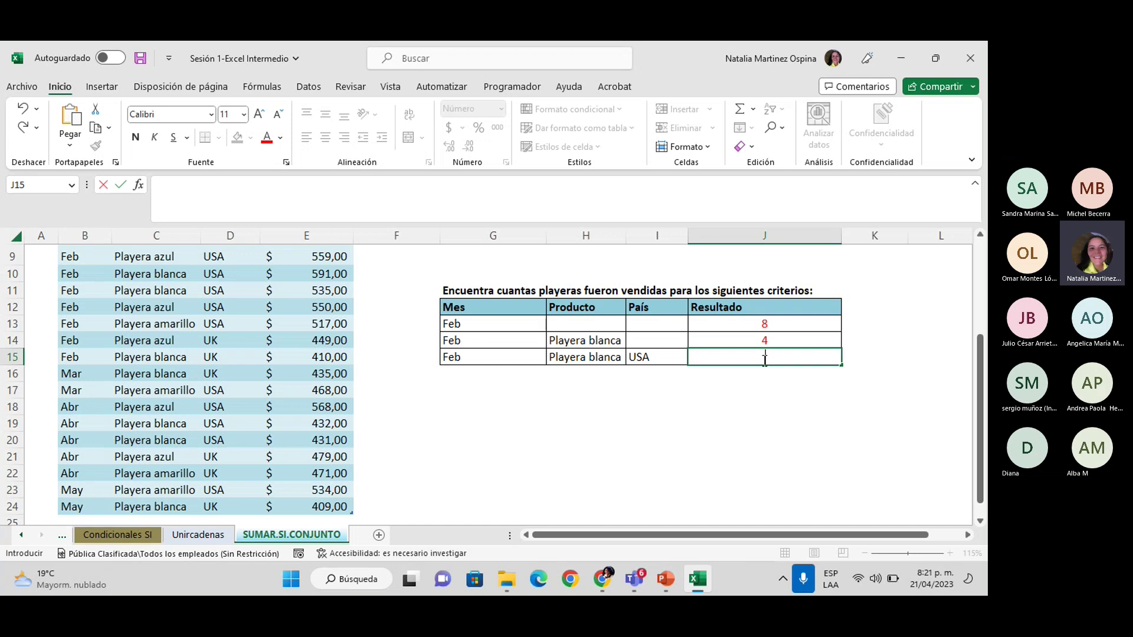
pyautogui.click(498, 458)
pyautogui.scroll(-4, 580, 442)
pyautogui.scroll(5, 579, 443)
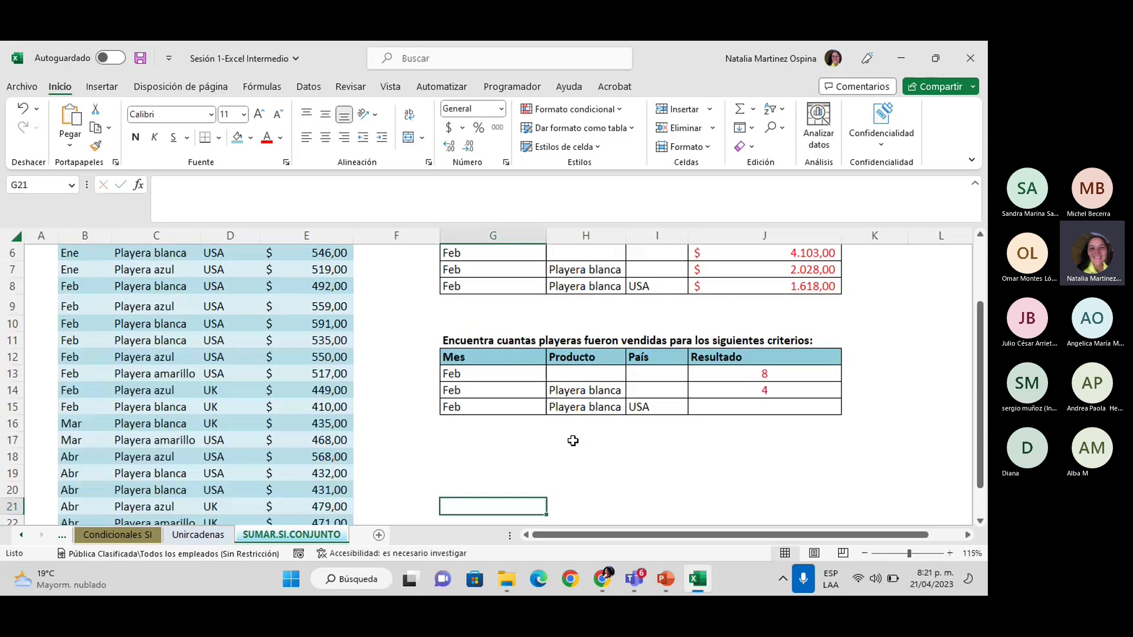
# Return to the workbook's Lo que aprenderás index sheet and review the list of topics.
pyautogui.scroll(5, 38, 256)
pyautogui.click(37, 256)
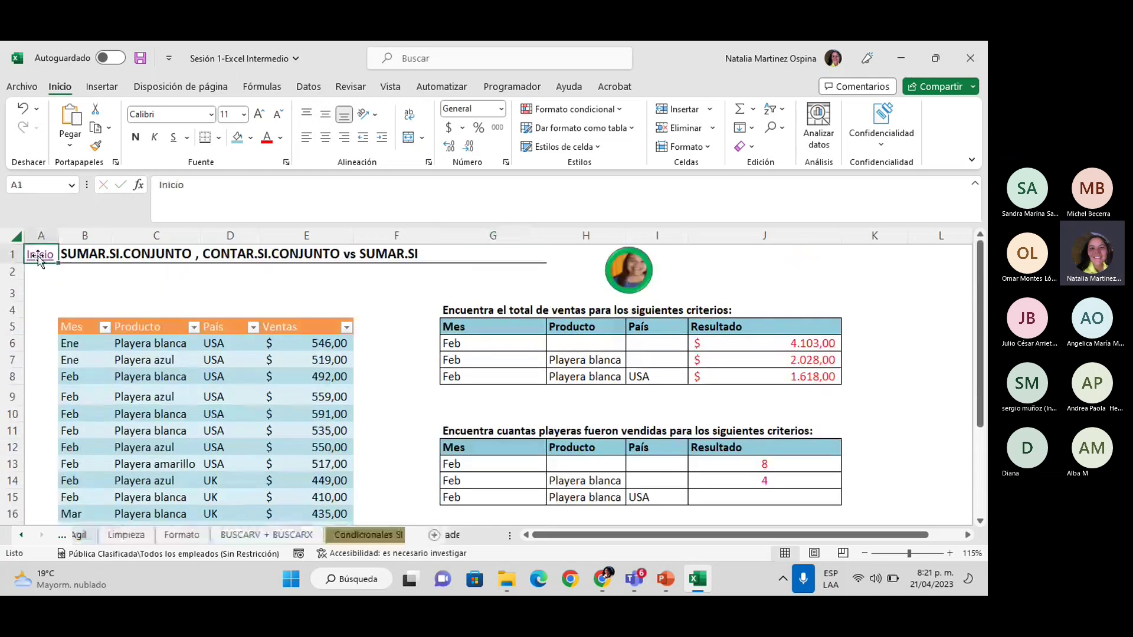
pyautogui.click(37, 256)
pyautogui.scroll(-5, 503, 359)
pyautogui.scroll(5, 496, 367)
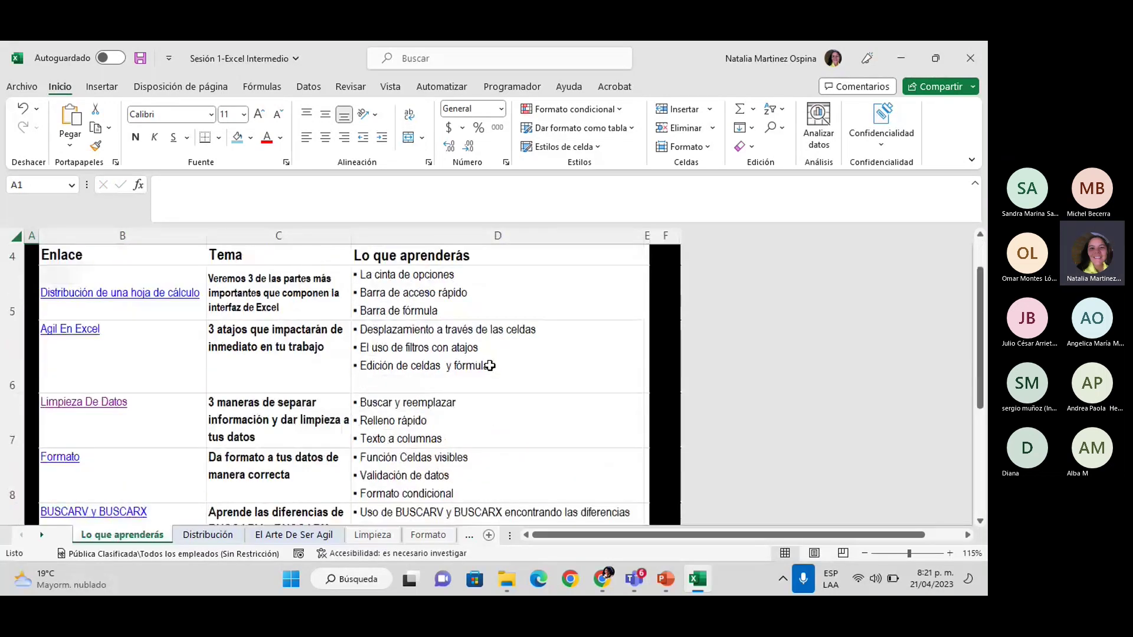
pyautogui.scroll(2, 490, 366)
pyautogui.scroll(-5, 472, 378)
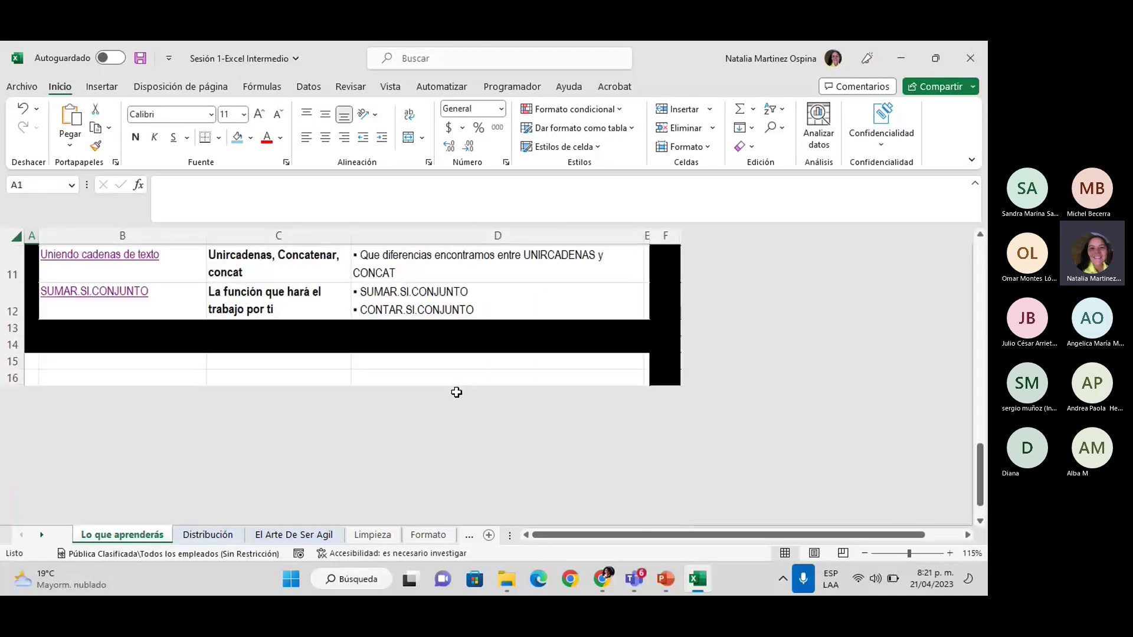
pyautogui.scroll(5, 456, 392)
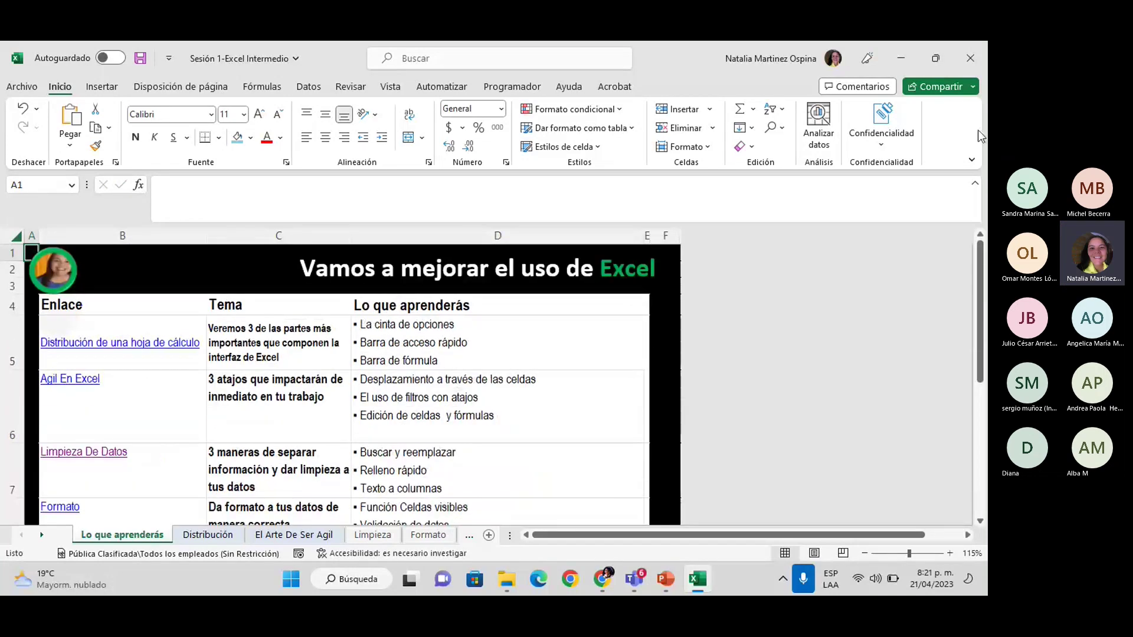
# Switch to the PowerPoint presentation and examine the Evidencias a entregar para la Sesión 3 slide at 100% zoom.
pyautogui.click(906, 64)
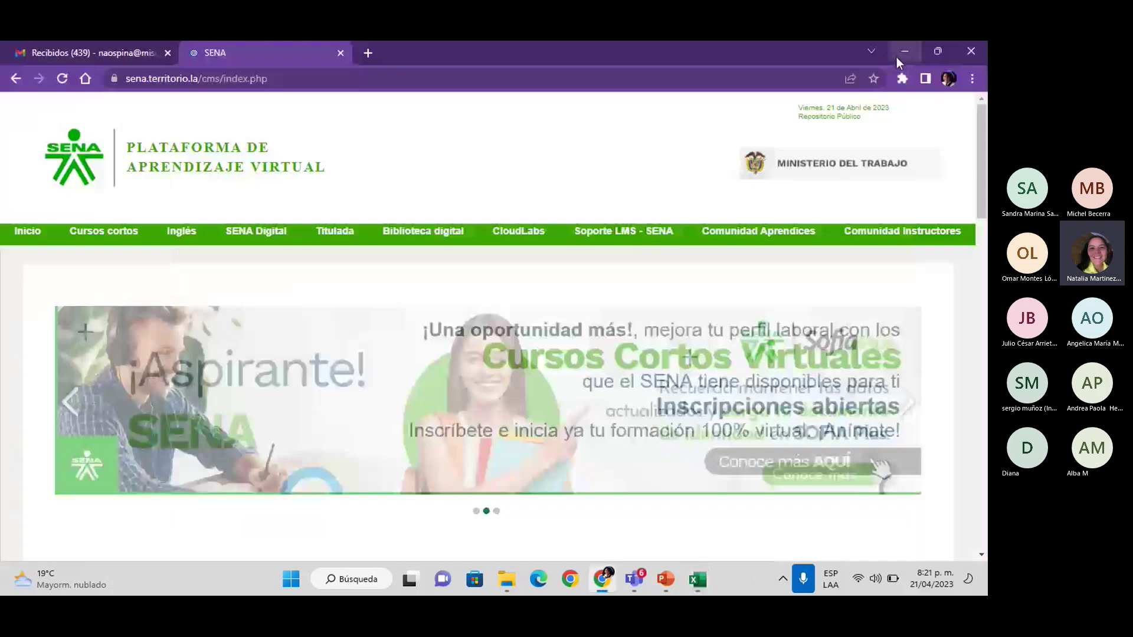
pyautogui.click(663, 579)
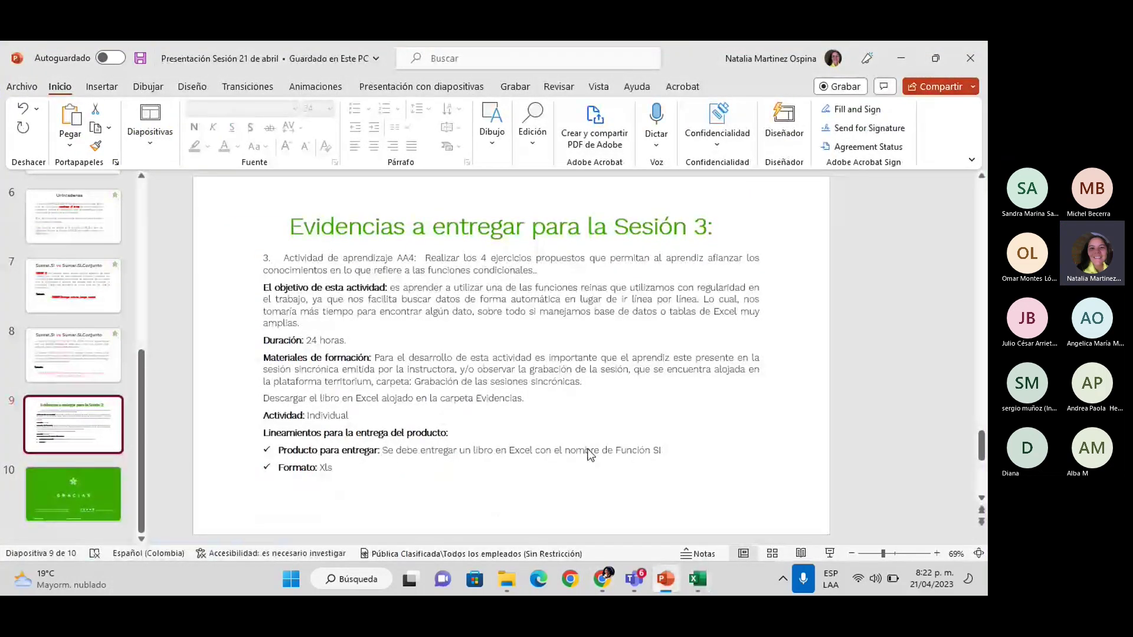
pyautogui.scroll(3, 588, 454)
pyautogui.scroll(-3, 582, 432)
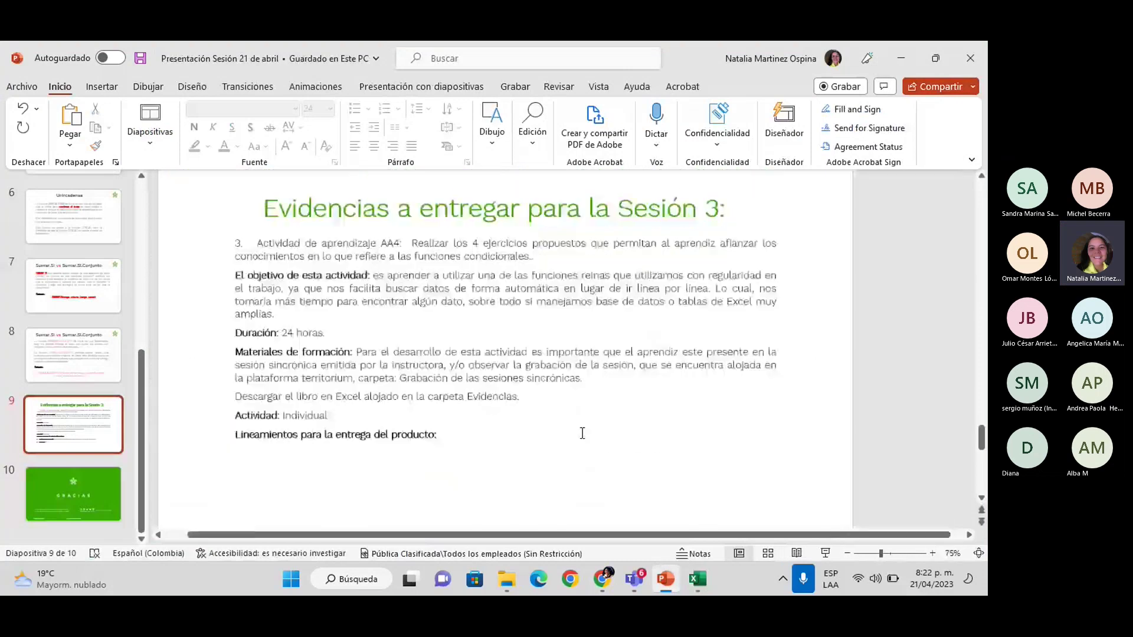
pyautogui.scroll(3, 582, 434)
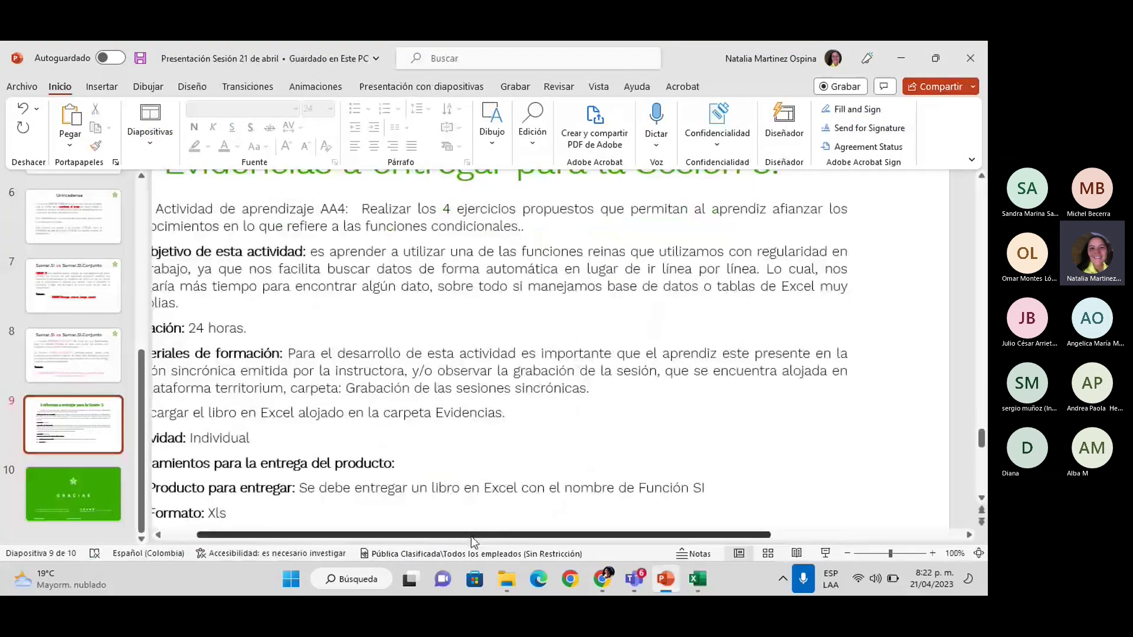
pyautogui.moveTo(471, 536); pyautogui.dragTo(439, 536)
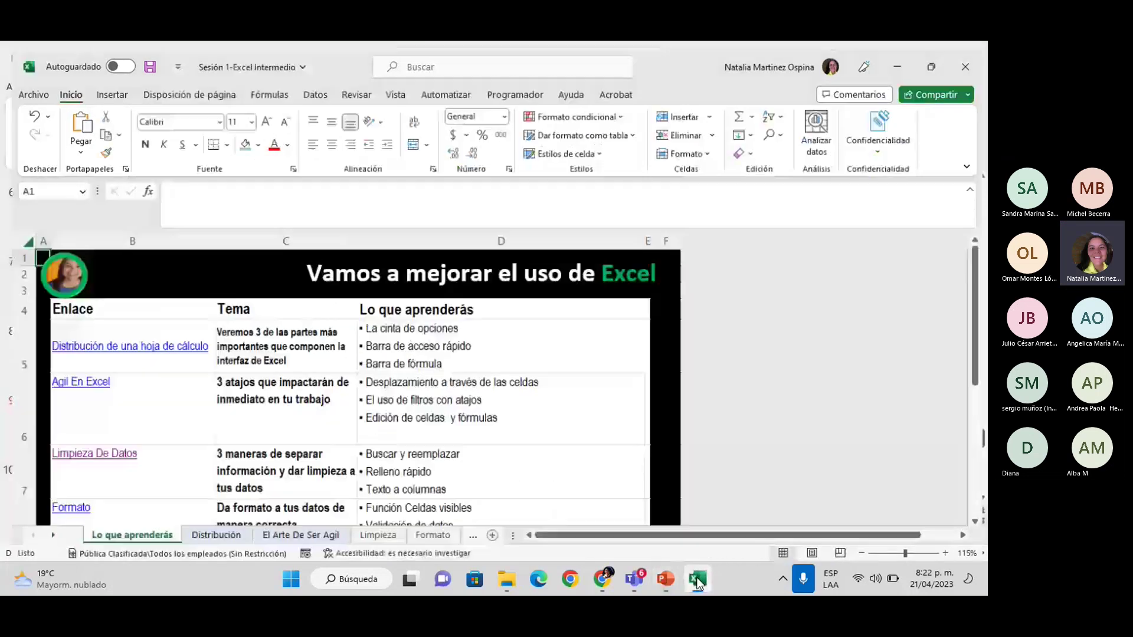
# Switch back to the Excel workbook and go to the SUMAR.SI.CONJUNTO sheet to review its exercise tables.
pyautogui.click(696, 579)
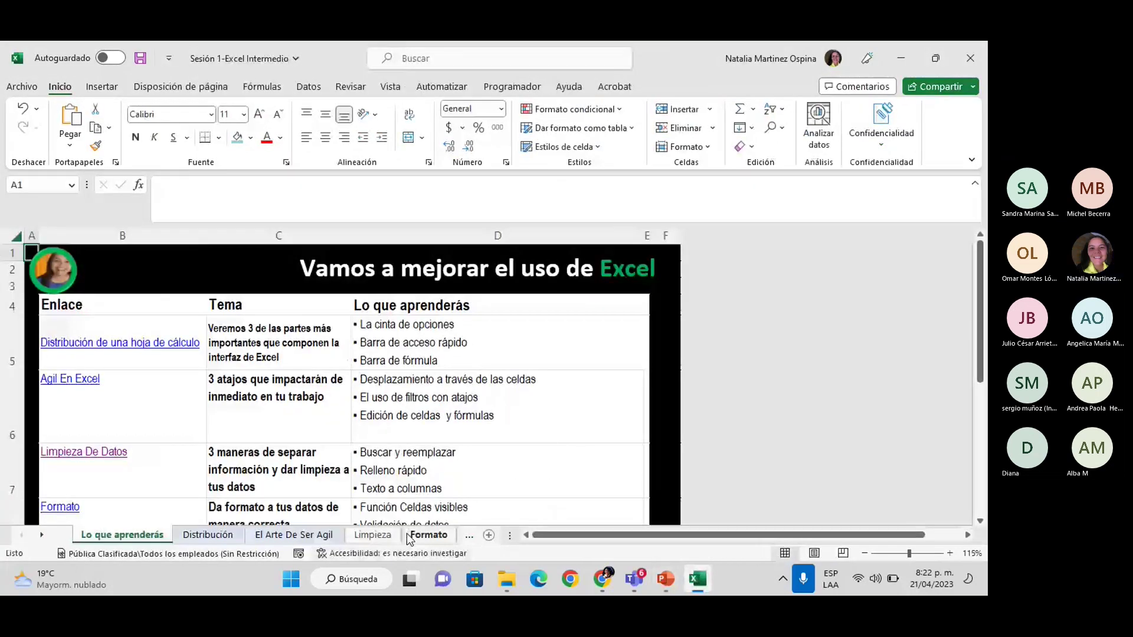
pyautogui.click(425, 535)
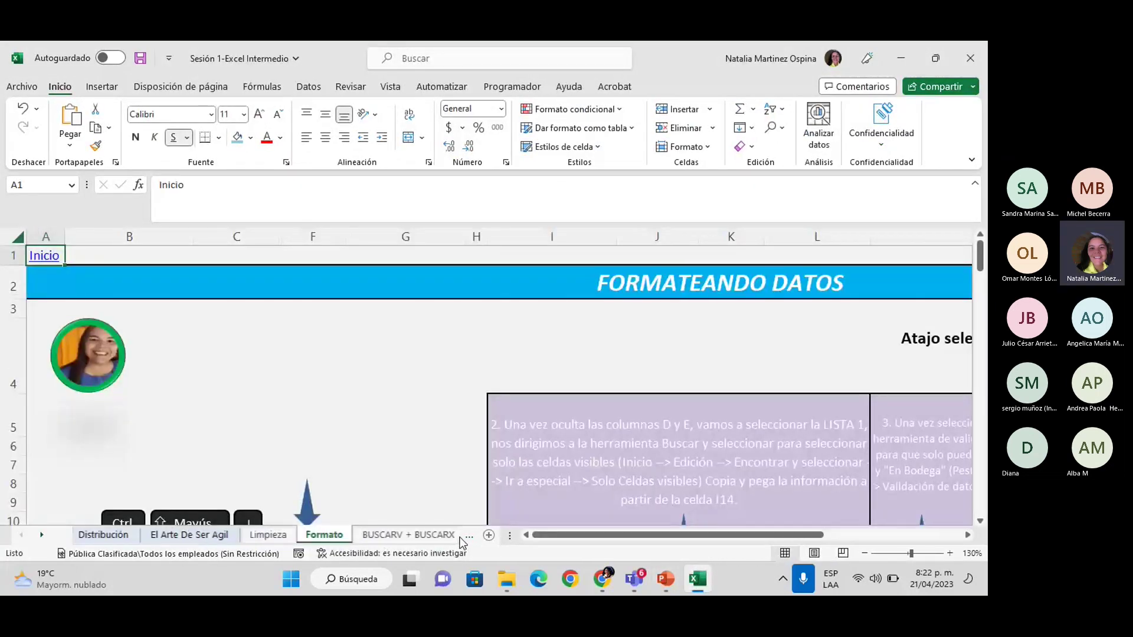
pyautogui.hotkey('ctrl', 'pagedown')
pyautogui.hotkey('ctrl', 'pagedown')
pyautogui.hotkey('ctrl', 'pagedown')
pyautogui.hotkey('ctrl', 'pagedown')
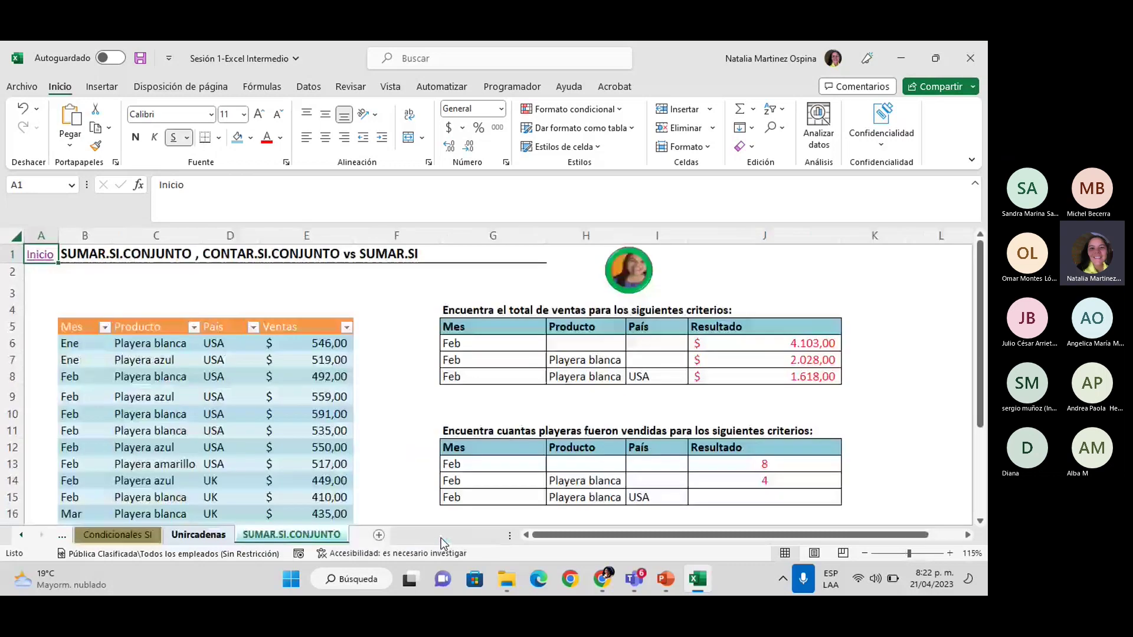
pyautogui.scroll(-4, 615, 445)
pyautogui.scroll(4, 610, 458)
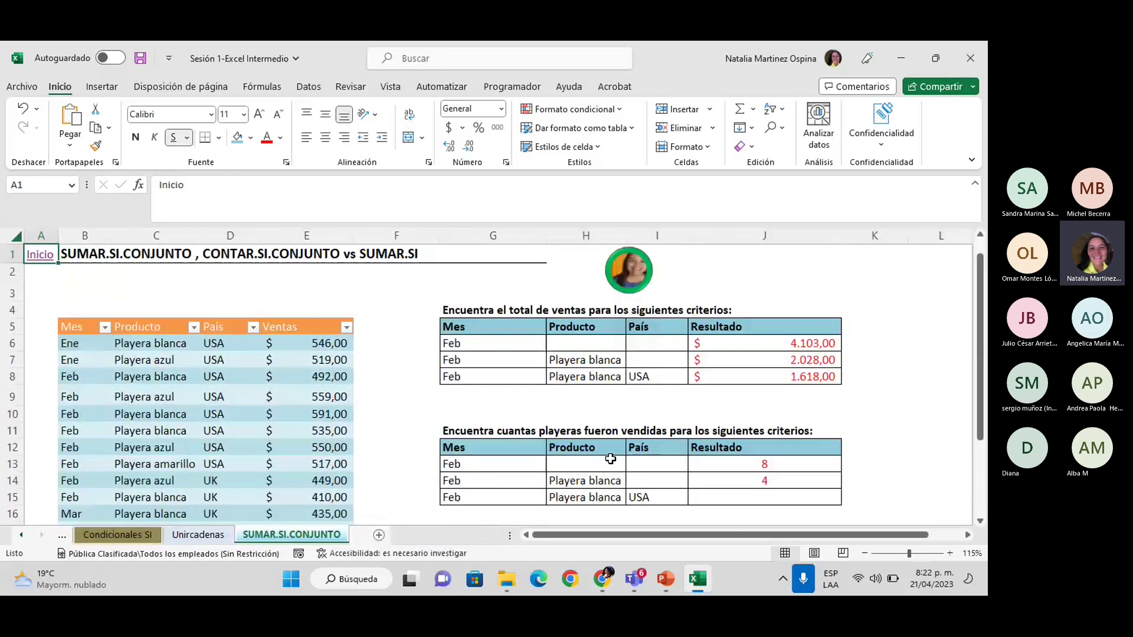
# Minimize the workbook and the presentation, bring up the Teams meeting window and mute the microphone.
pyautogui.click(902, 62)
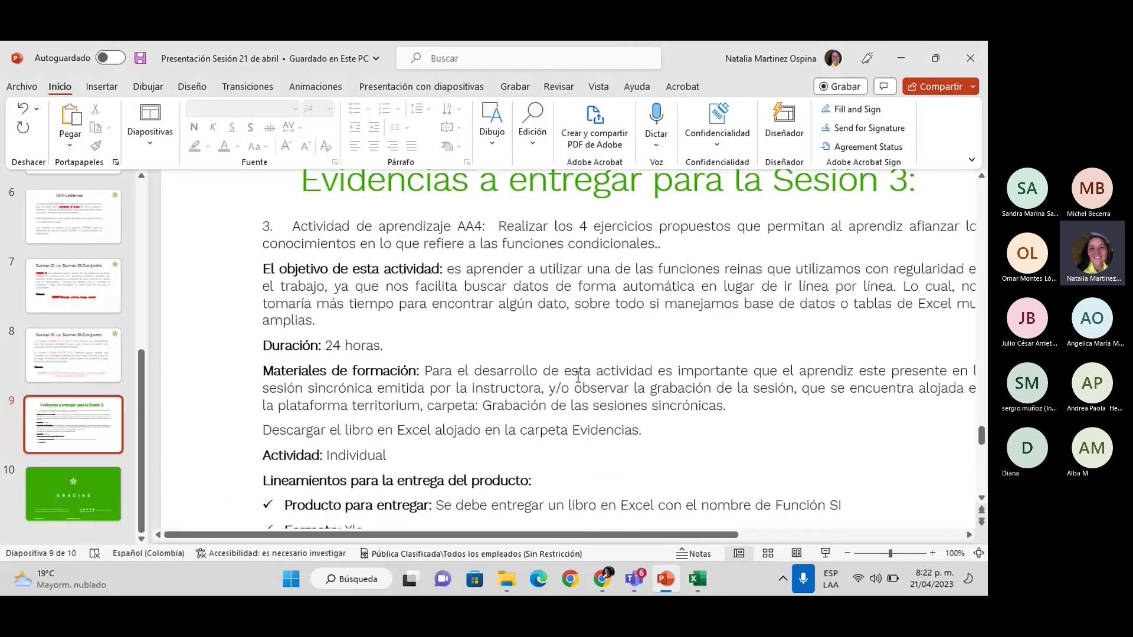
pyautogui.click(905, 61)
pyautogui.moveTo(634, 579)
pyautogui.click(620, 457)
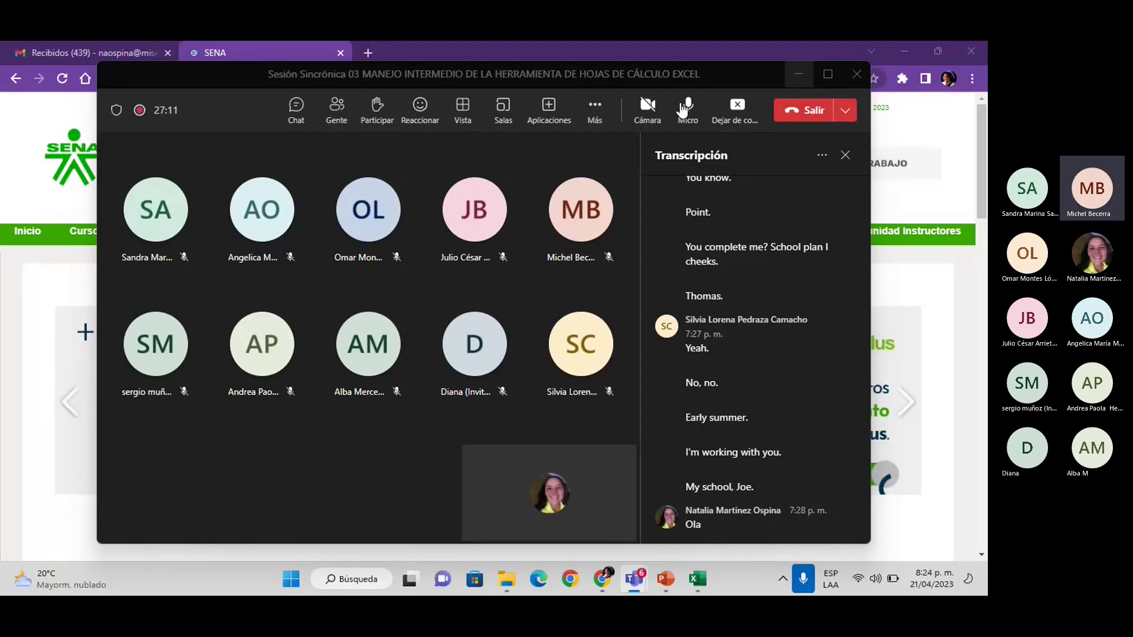
pyautogui.hotkey('ctrl', 'shift', 'm')
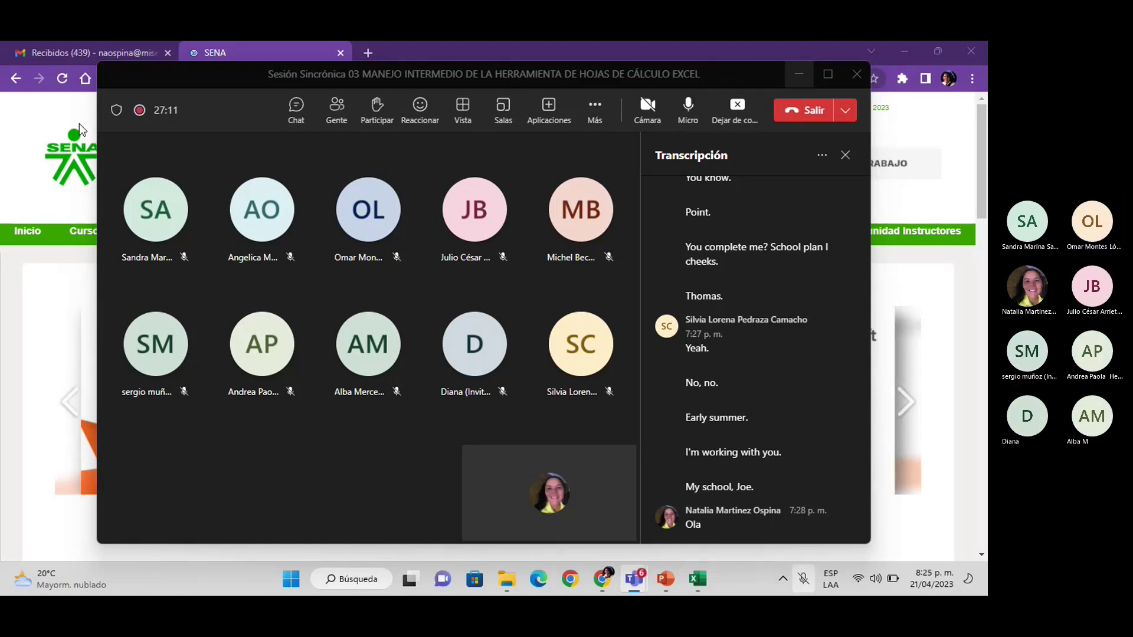
# Reposition the Teams meeting window and leave the meeting.
pyautogui.moveTo(566, 73); pyautogui.dragTo(583, 95)
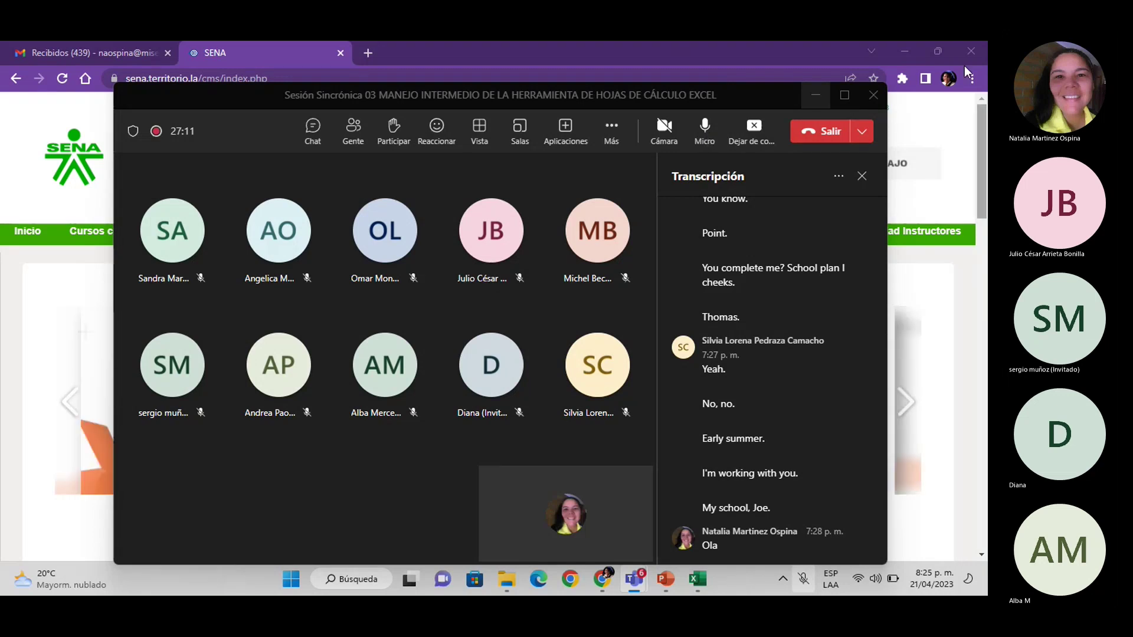
pyautogui.moveTo(621, 93)
pyautogui.mouseDown()
pyautogui.moveTo(621, 72)
pyautogui.moveTo(604, 78)
pyautogui.mouseUp()
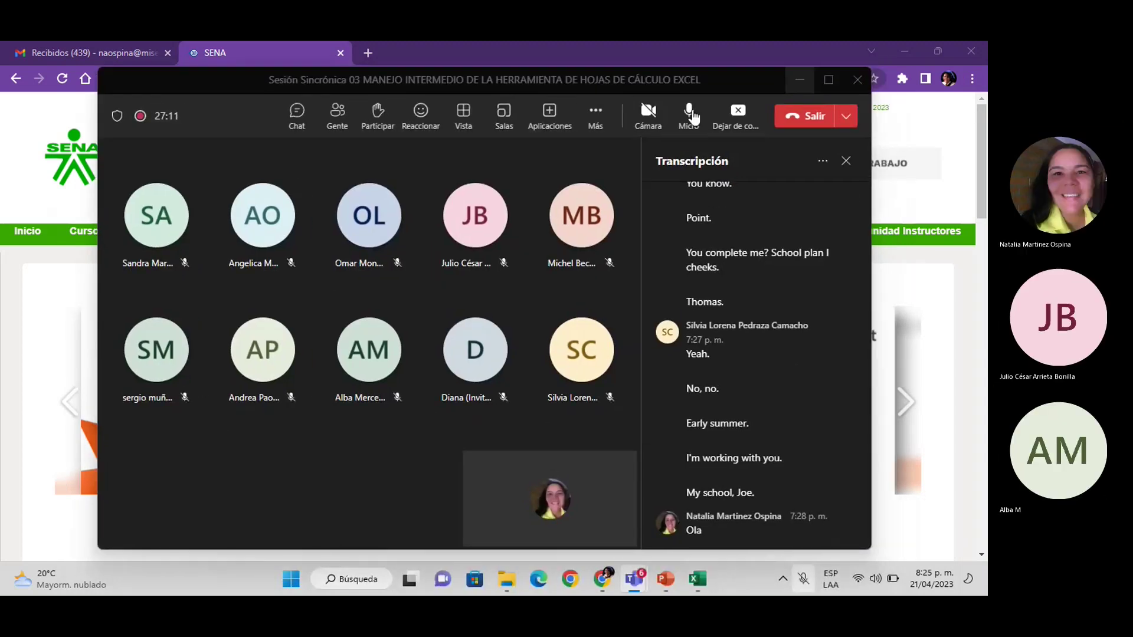
pyautogui.moveTo(256, 80); pyautogui.dragTo(304, 88)
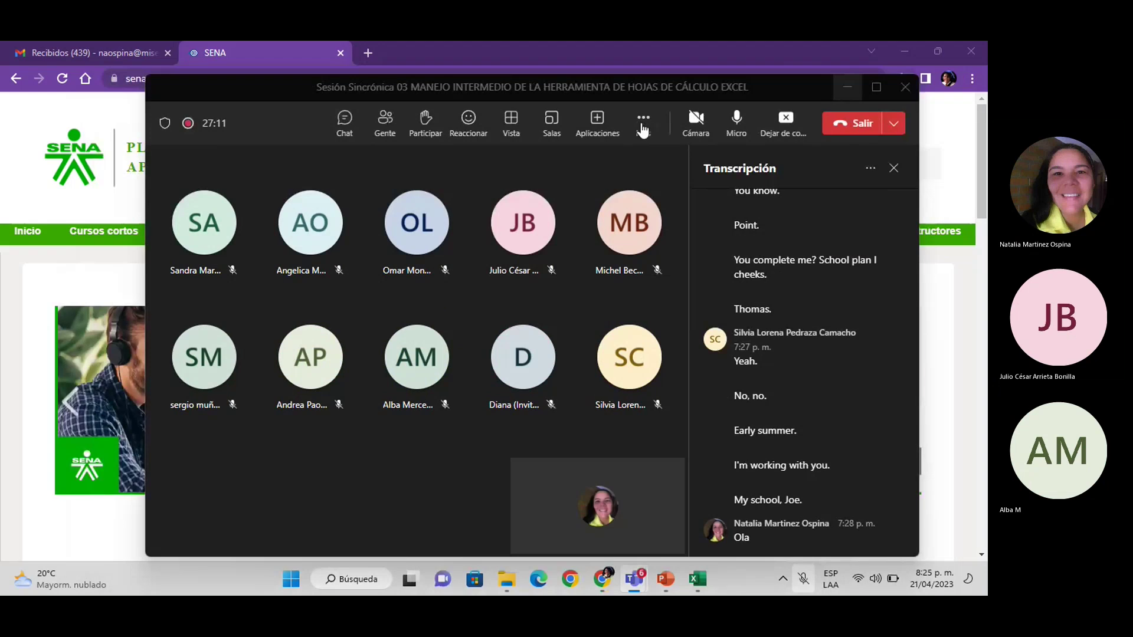
pyautogui.click(847, 128)
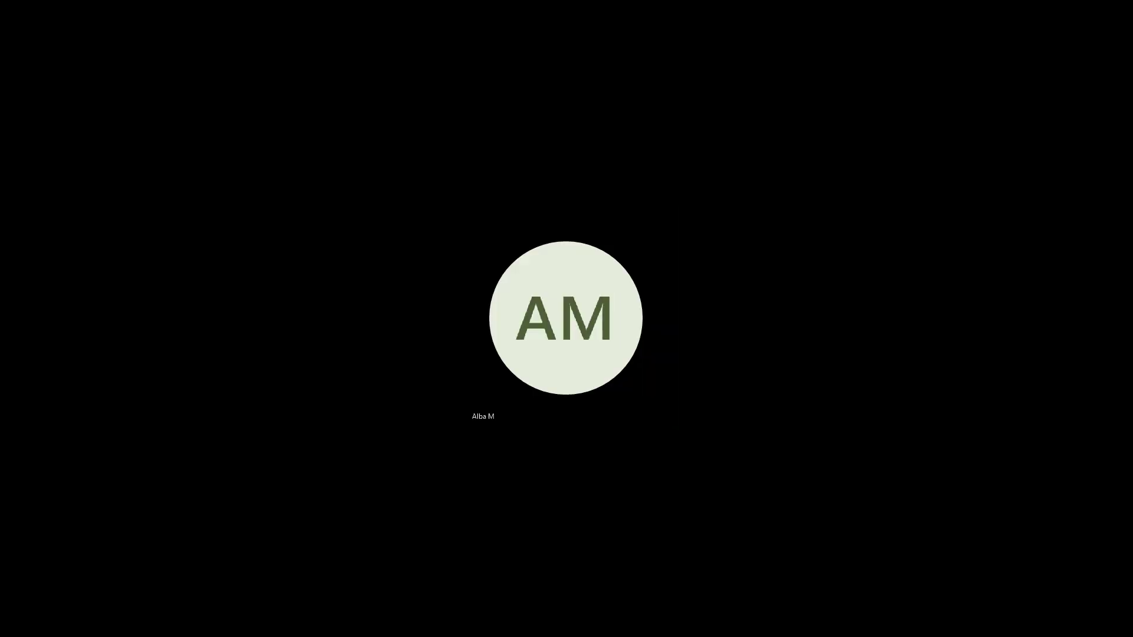